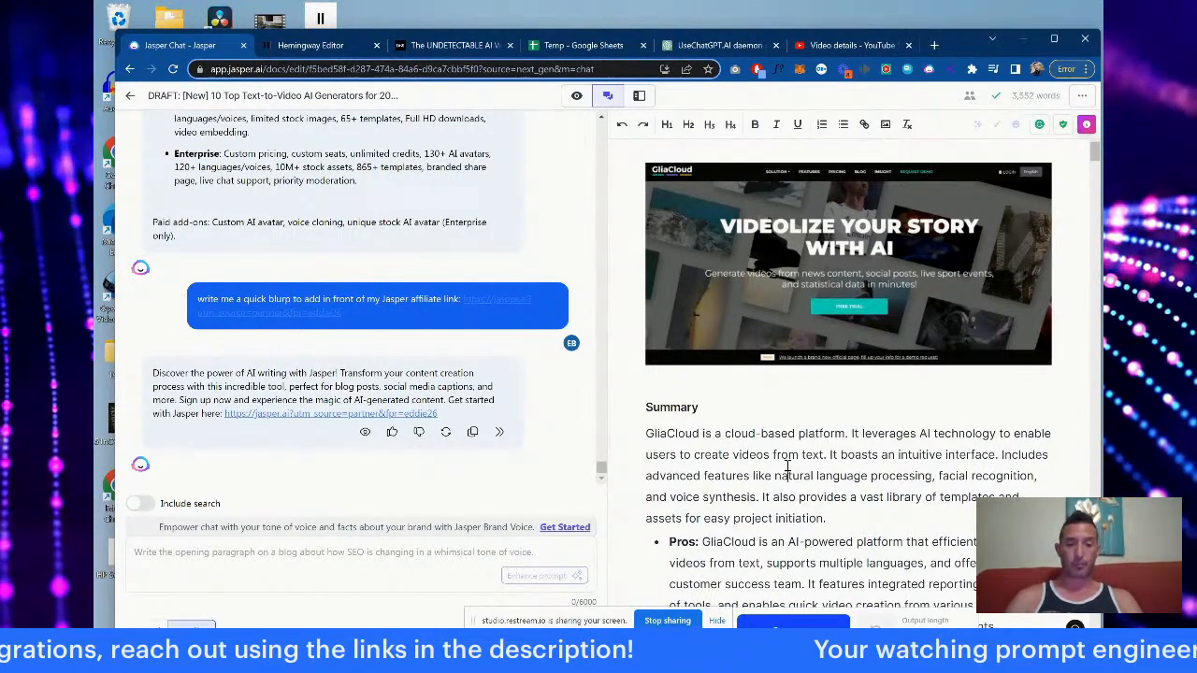
Step: Review the article's title, introduction and the start of its GliaCloud section in the draft
scroll(787, 465, "up", 4)
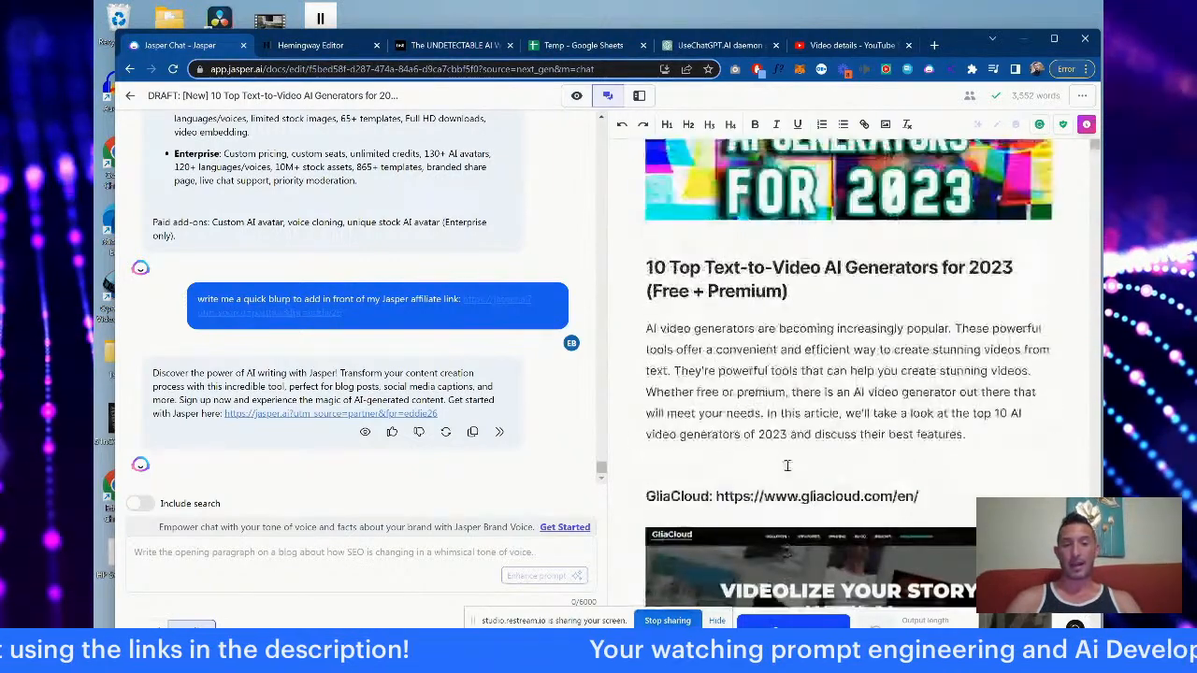
scroll(787, 464, "up", 2)
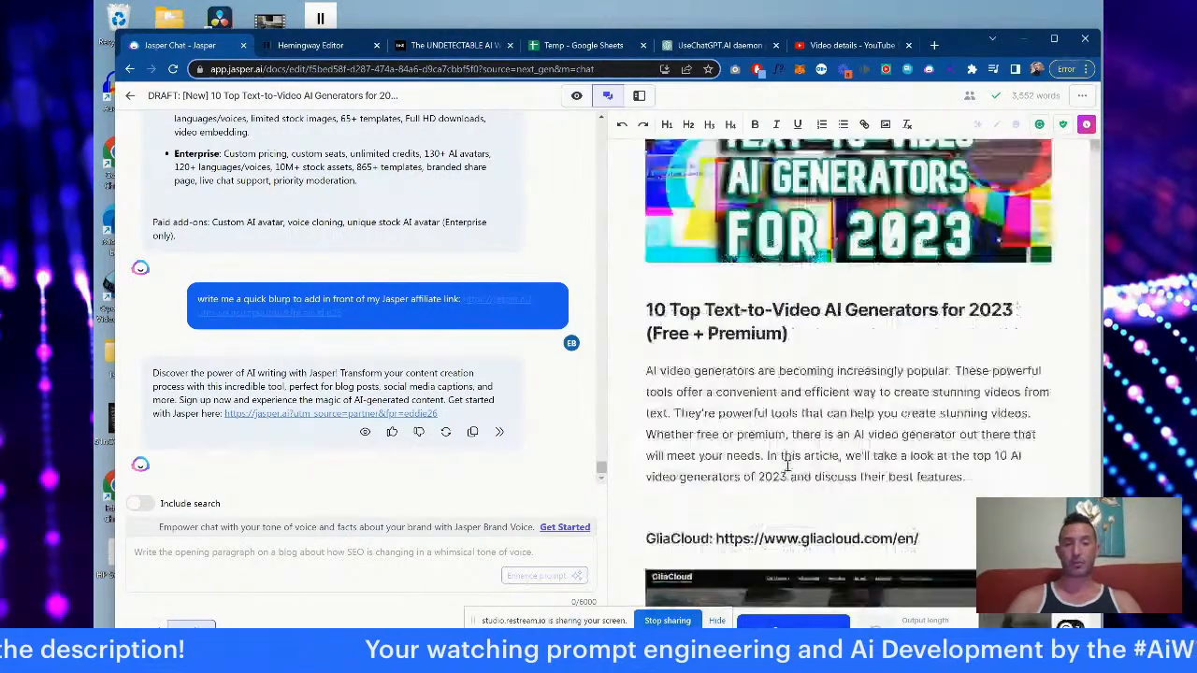
scroll(788, 465, "down", 4)
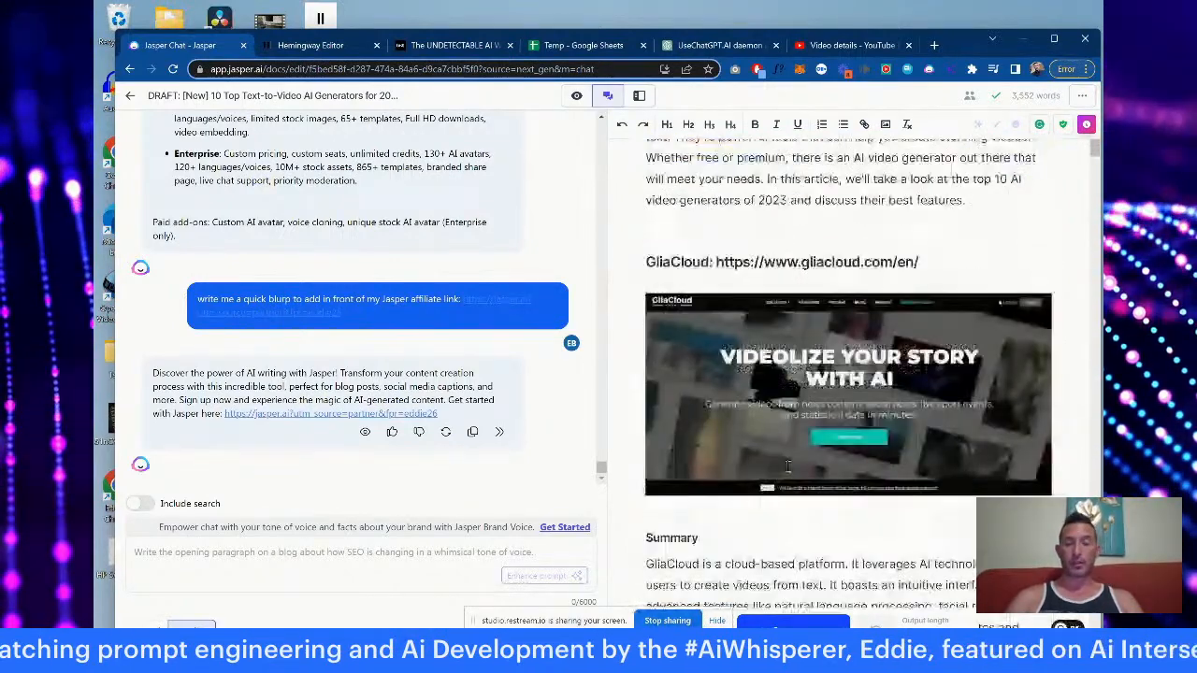
scroll(788, 465, "up", 3)
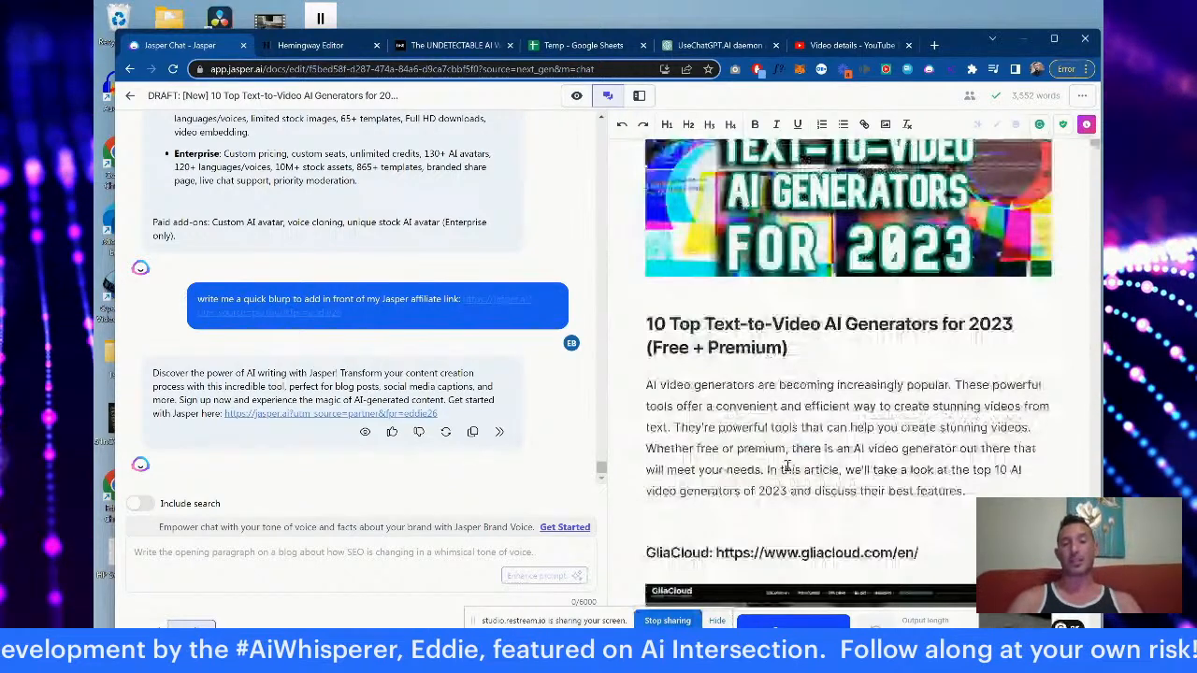
scroll(788, 465, "up", 1)
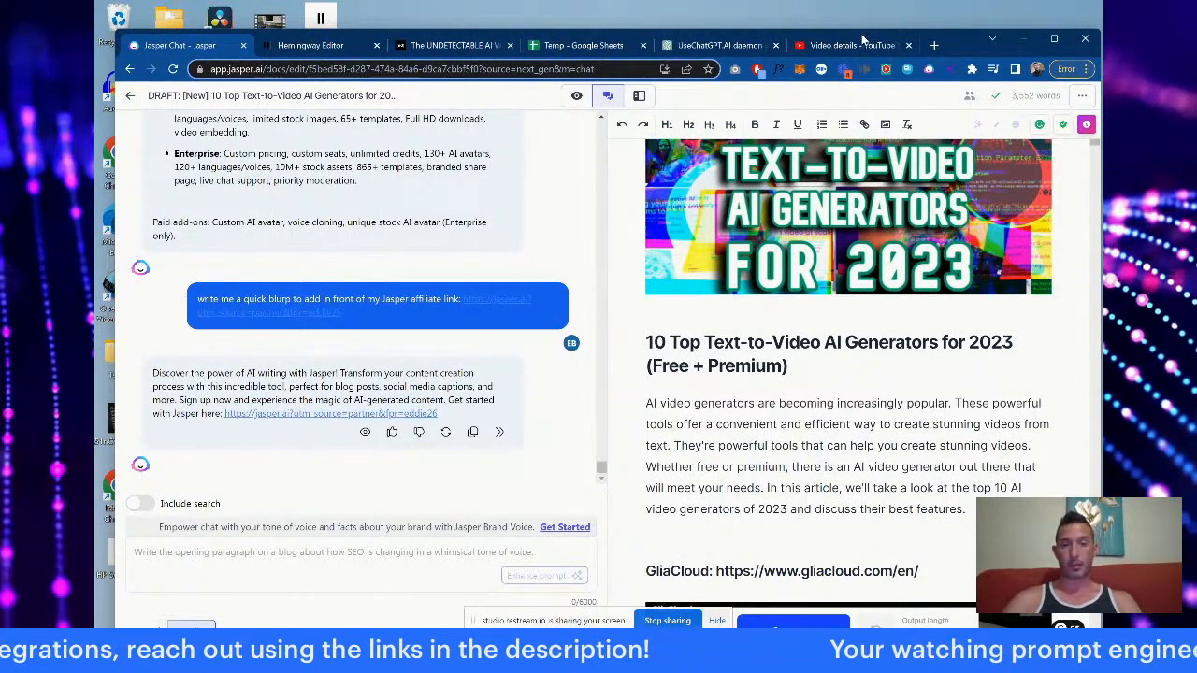
left_click(304, 48)
left_click(198, 46)
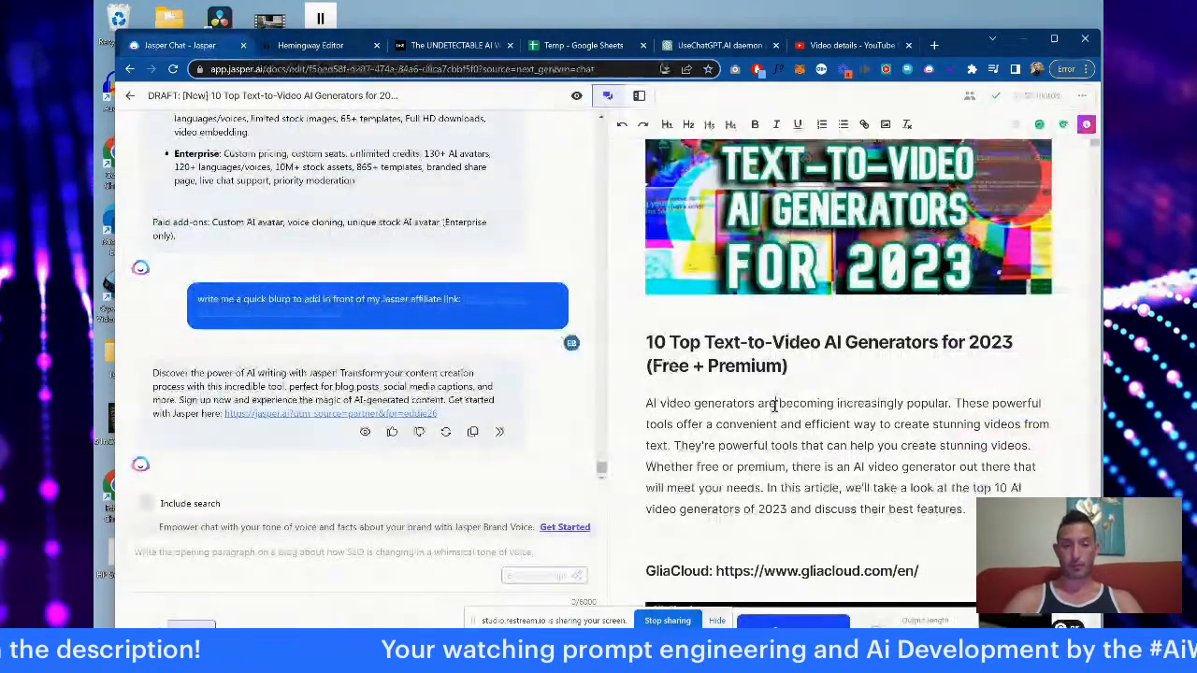
scroll(774, 404, "down", 2)
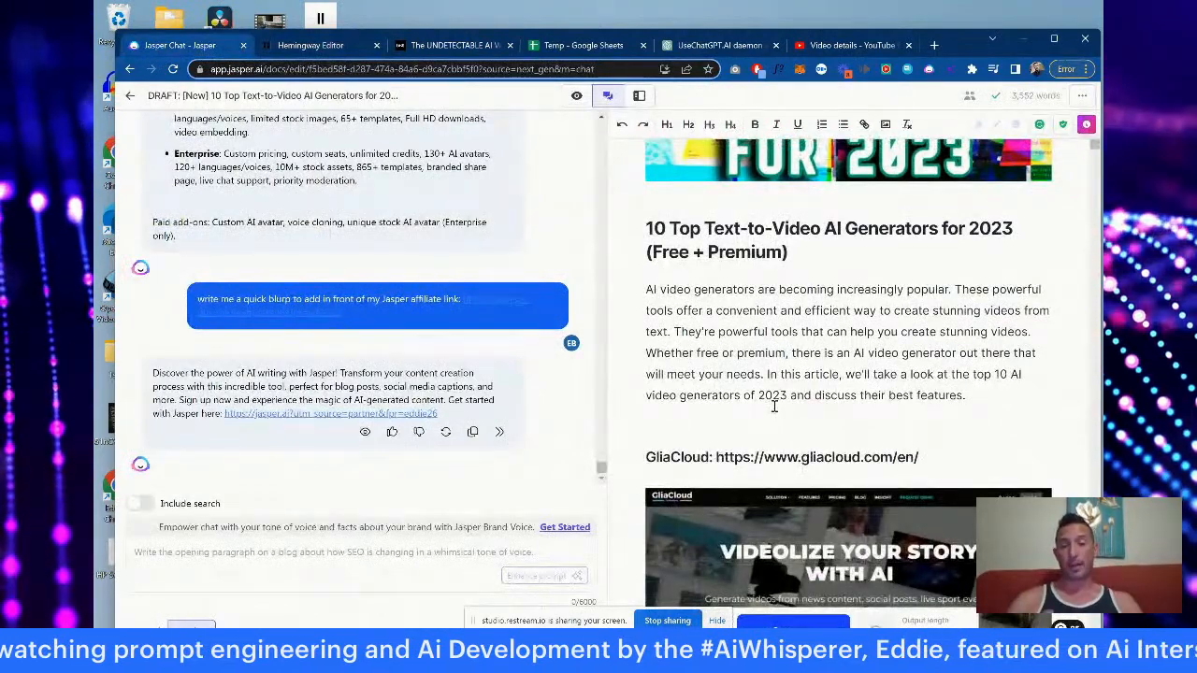
scroll(774, 406, "down", 5)
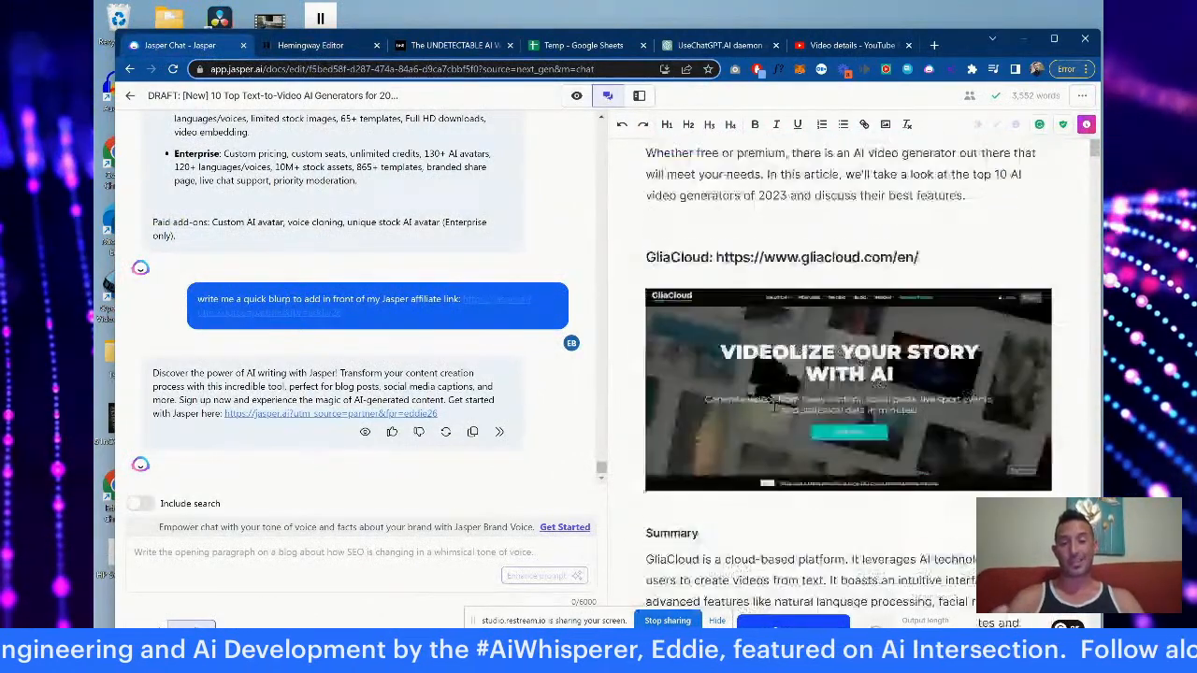
scroll(775, 406, "up", 2)
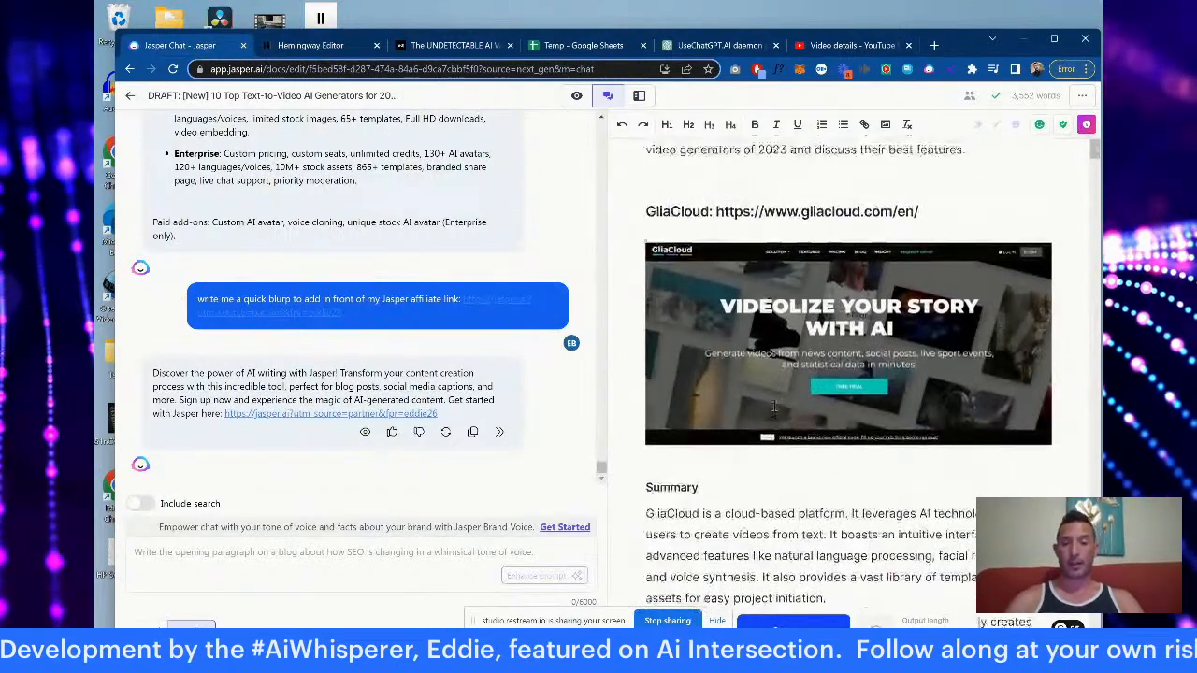
Step: Examine the GliaCloud entry's heading, summary, pros and cons, and pricing paragraph
left_click_drag(645, 232, 896, 234)
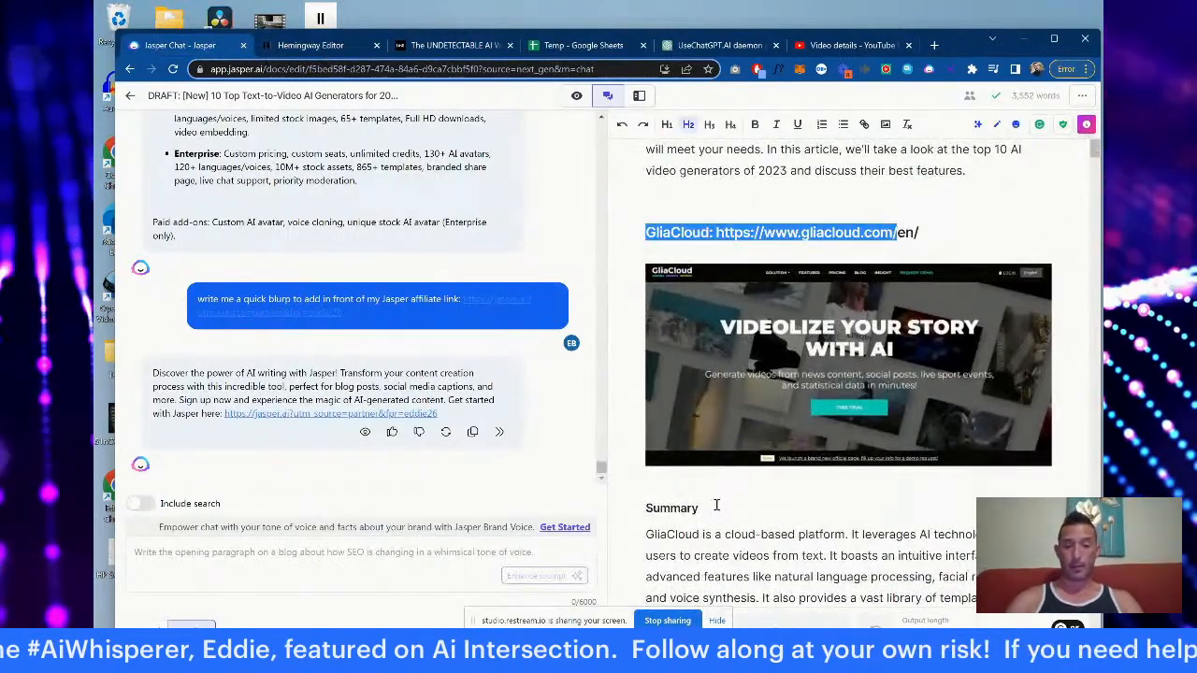
scroll(716, 505, "down", 3)
left_click_drag(646, 325, 851, 444)
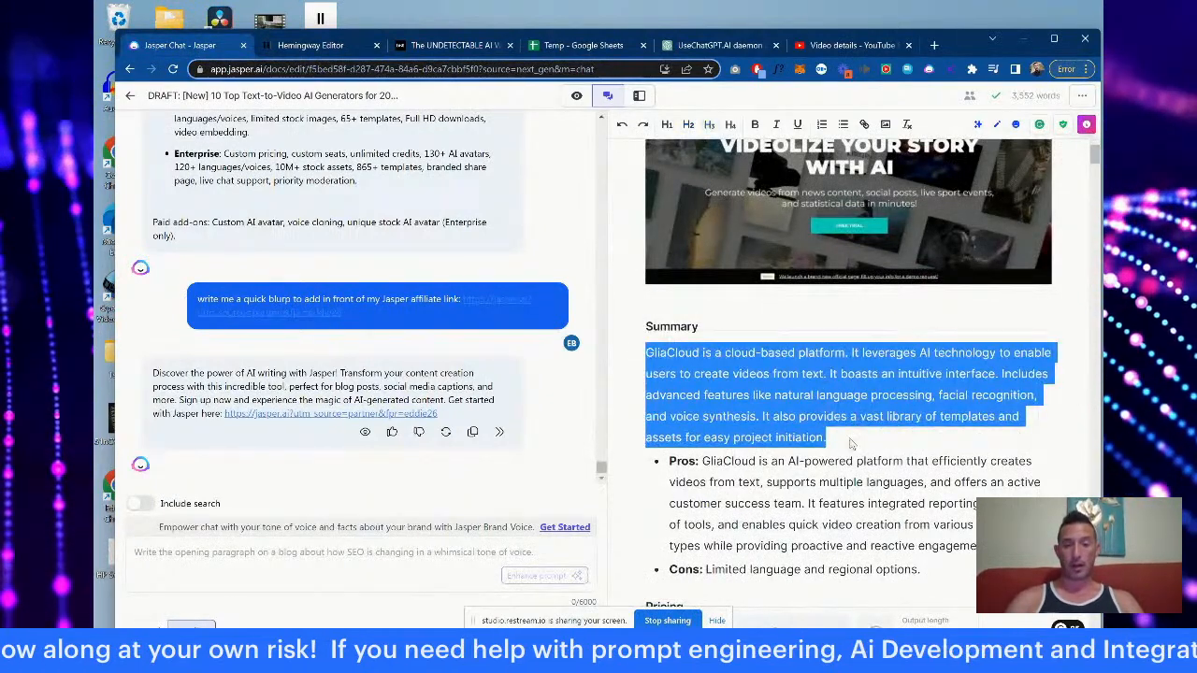
left_click(826, 459)
scroll(825, 460, "down", 2)
scroll(825, 460, "down", 1)
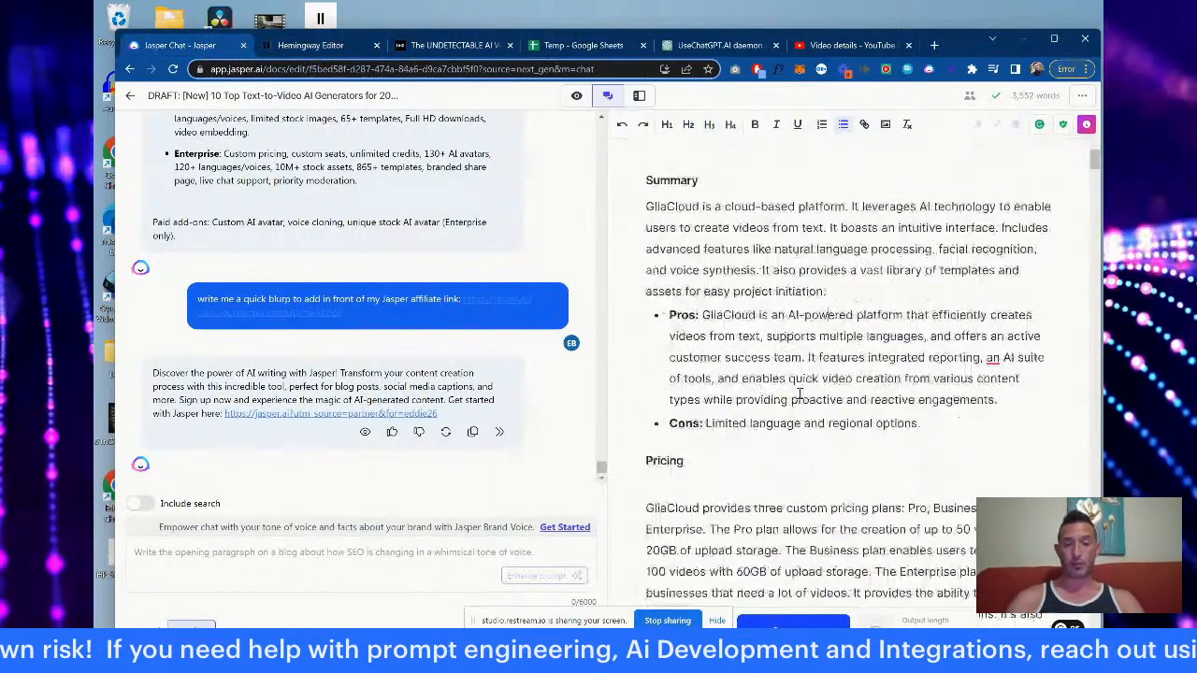
scroll(810, 402, "down", 4)
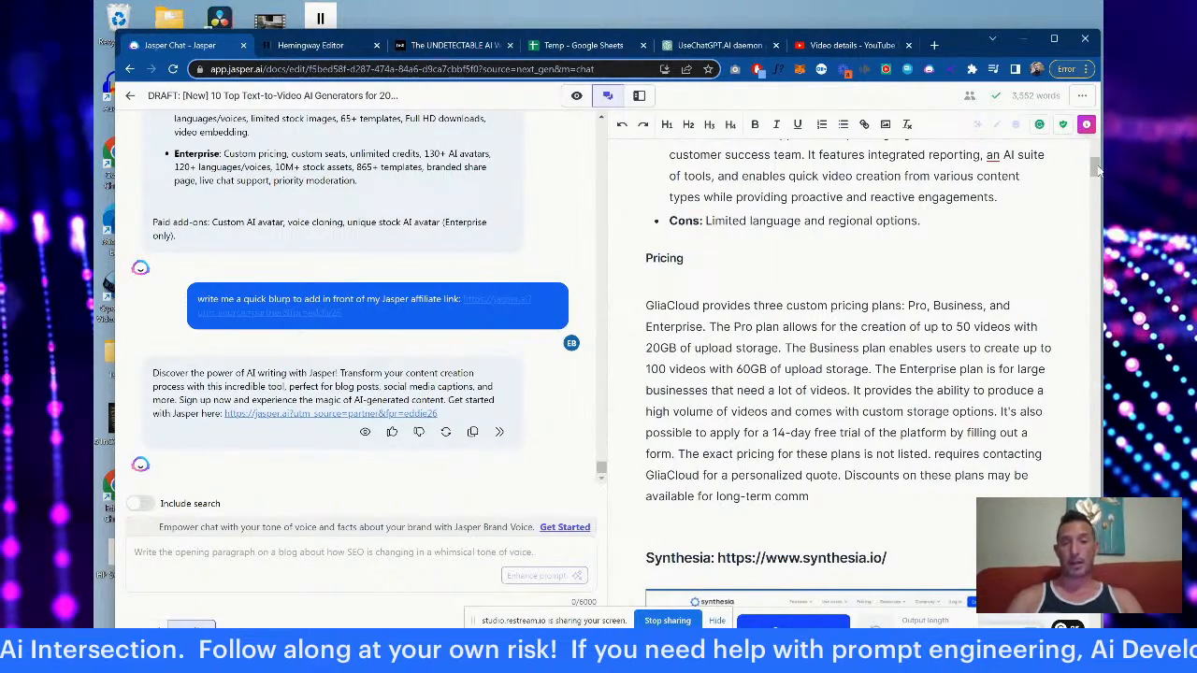
left_click(308, 45)
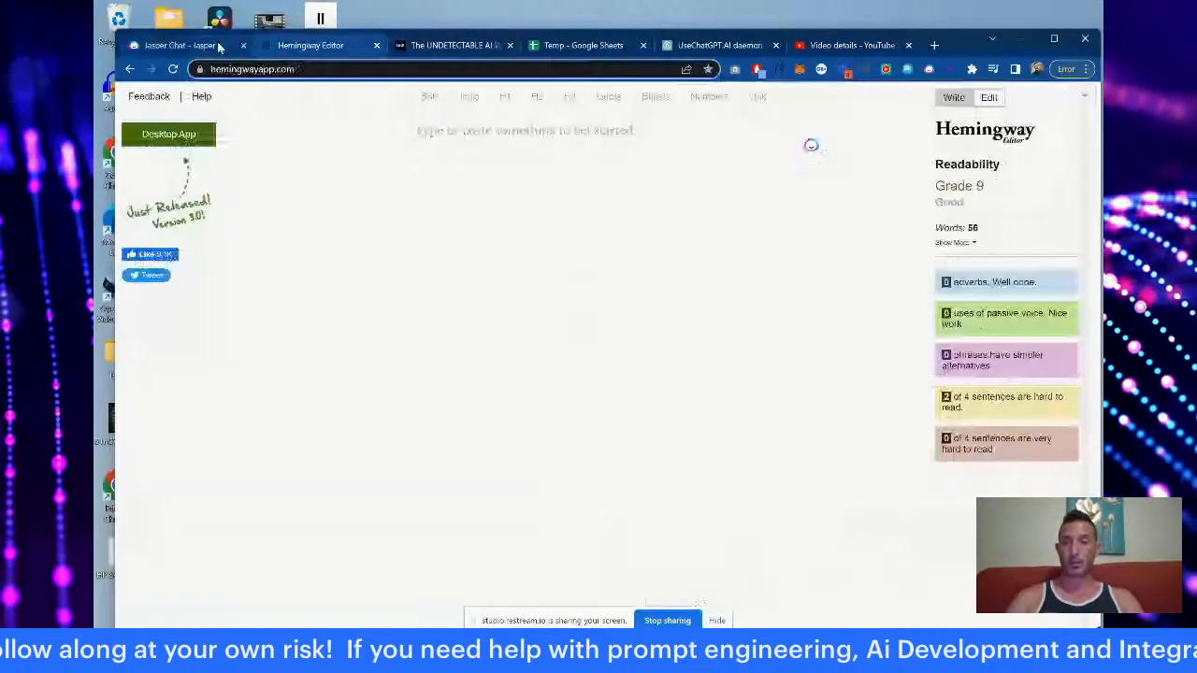
left_click(218, 46)
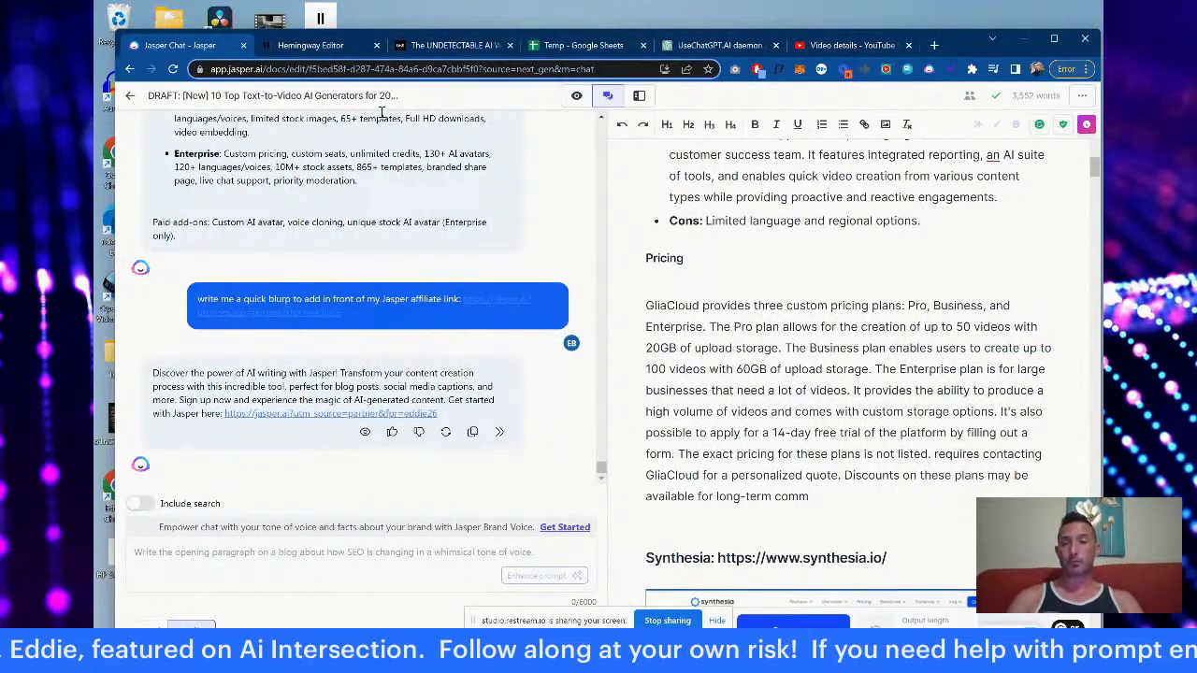
left_click(308, 45)
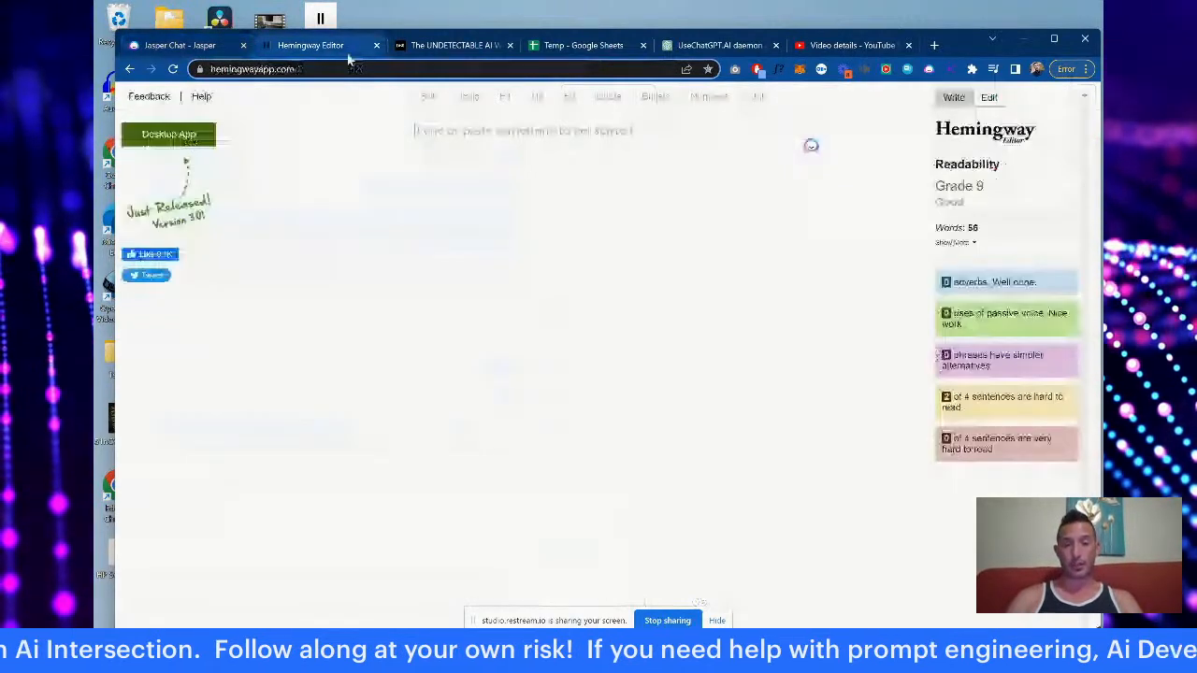
left_click(192, 45)
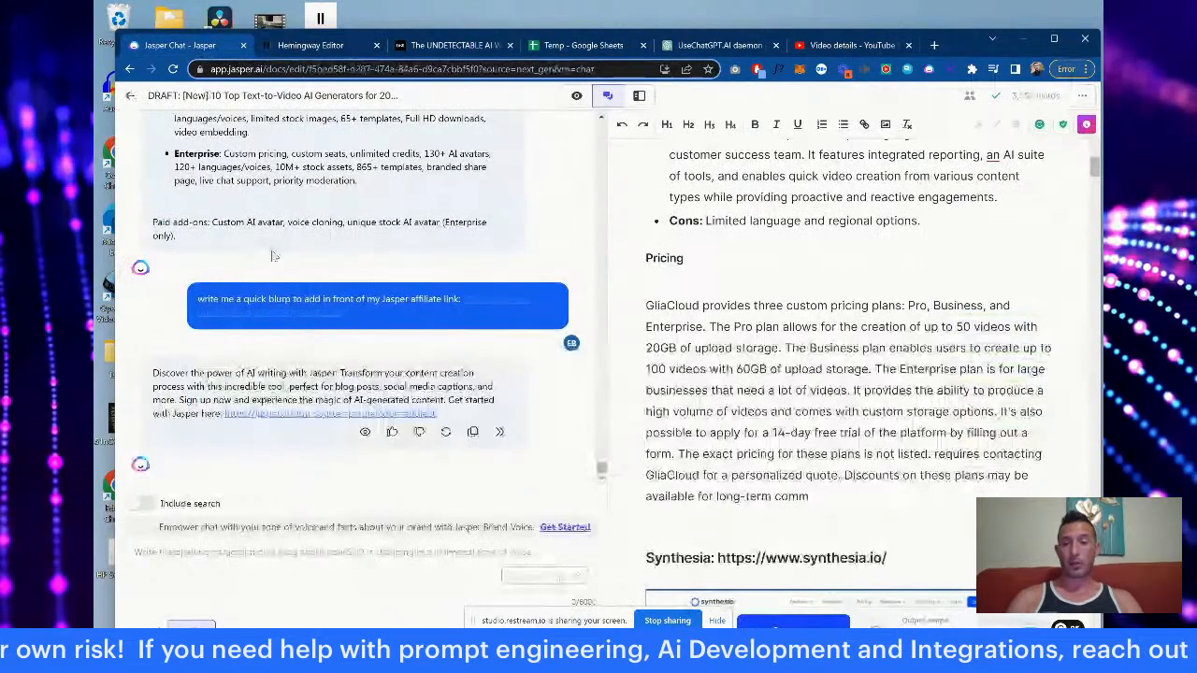
Step: Select the entire GliaCloud pricing paragraph in the article draft
mouse_move(515, 340)
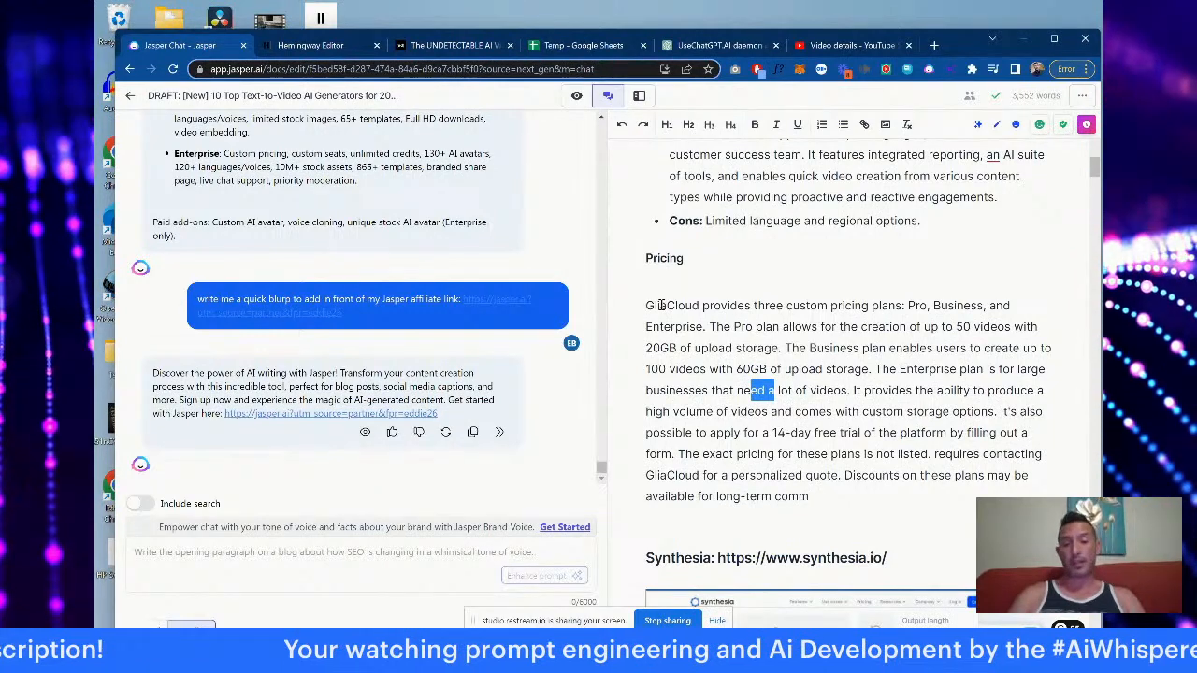
left_click_drag(645, 305, 885, 502)
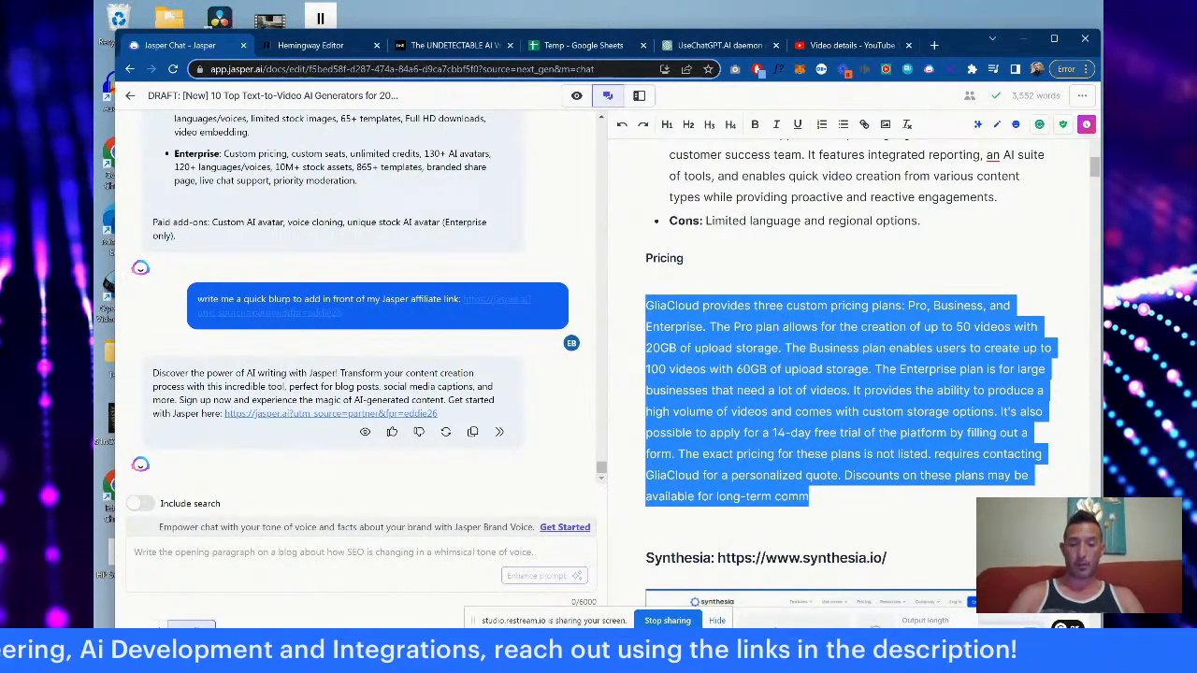
Step: Switch to Restream Studio, maximize its window and share the screen again
key("alt+Tab")
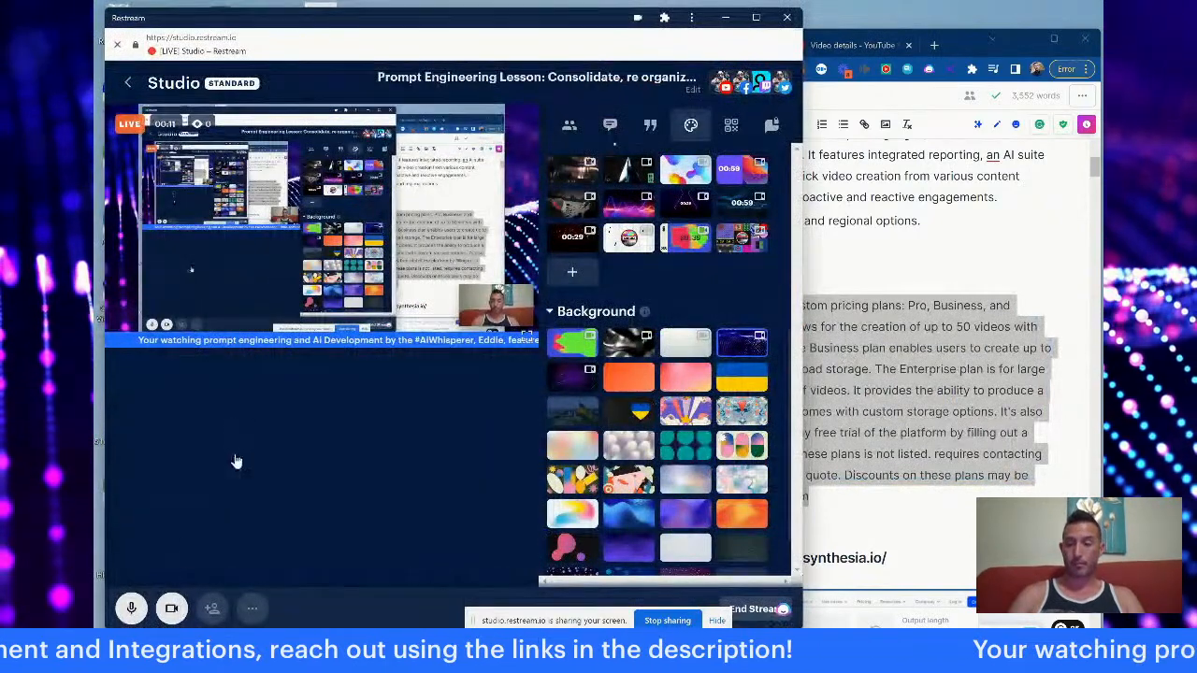
left_click(127, 86)
left_click(569, 122)
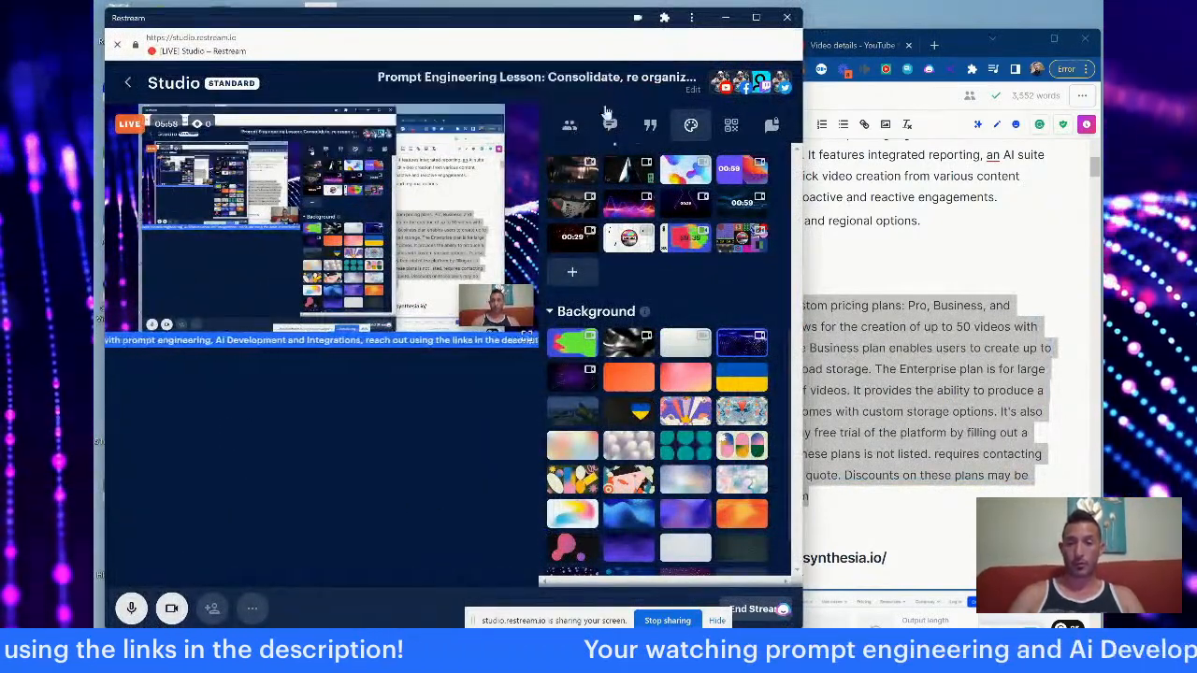
left_click(758, 18)
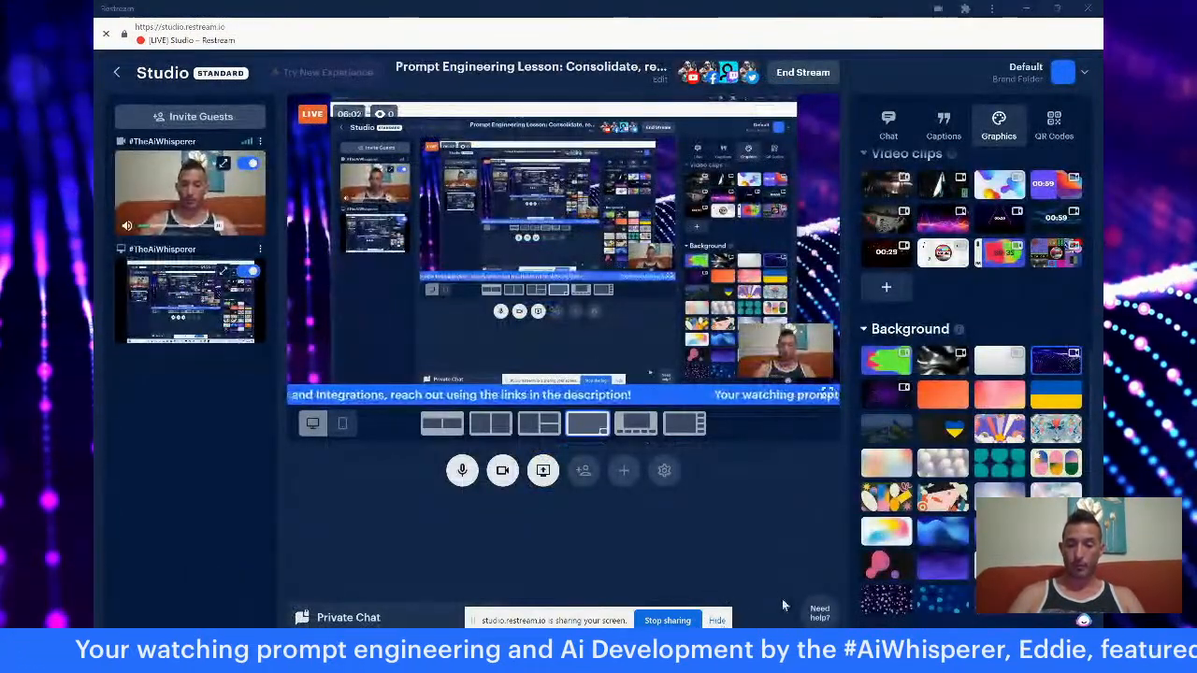
left_click(715, 620)
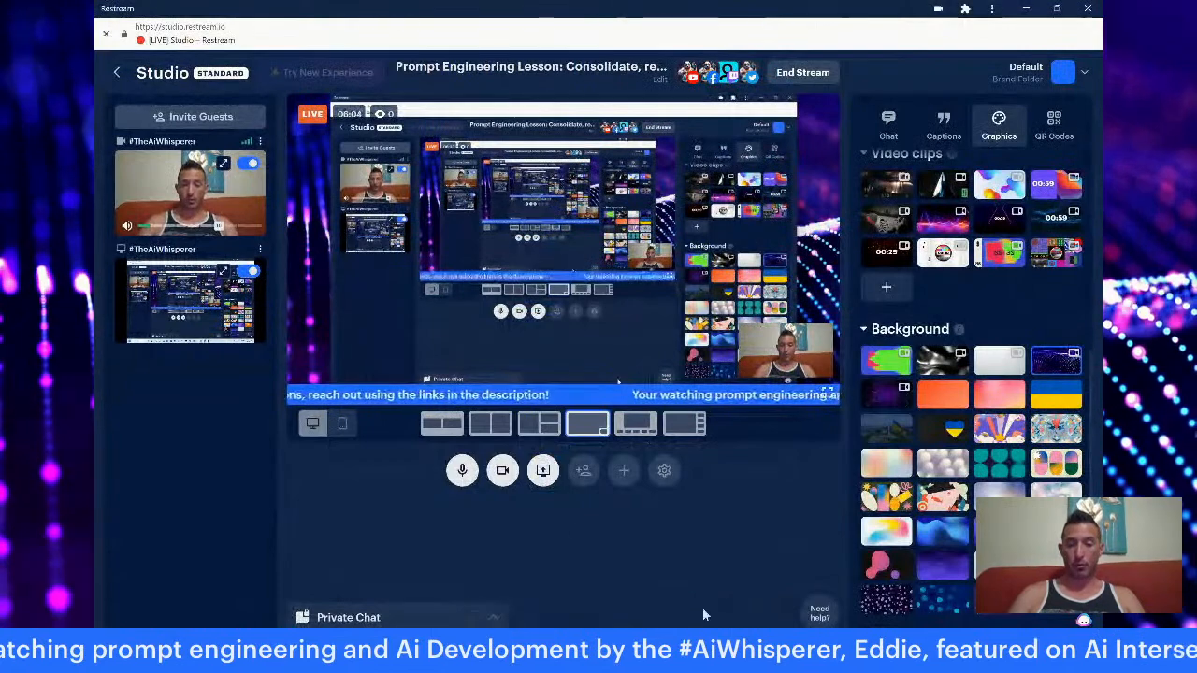
left_click(544, 470)
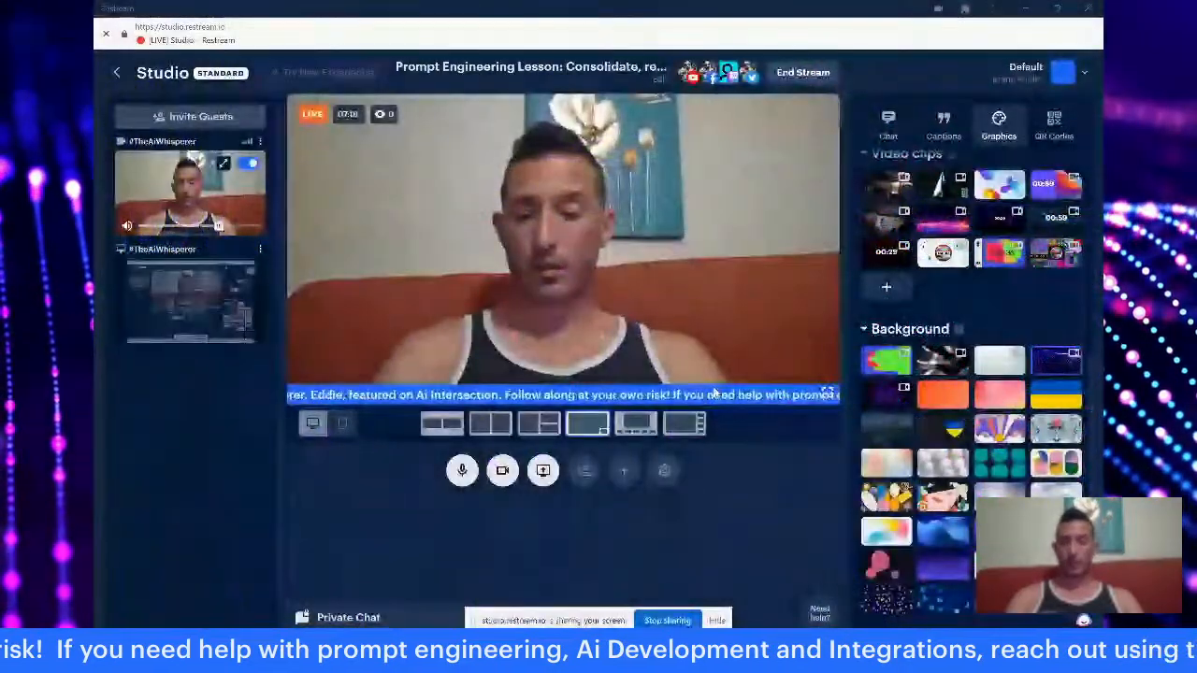
Step: Switch to Paint and examine the Powtoon pricing section as an example of the bulleted plan layout
key("alt+Tab")
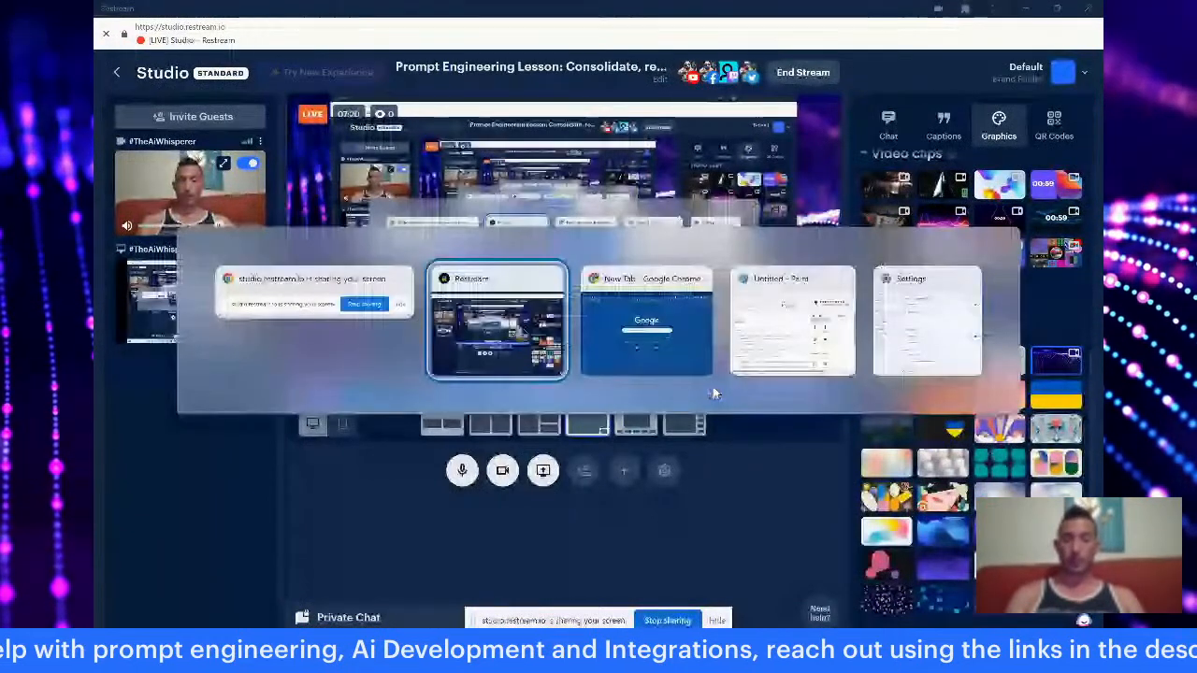
key("alt+Tab")
key("alt+Tab")
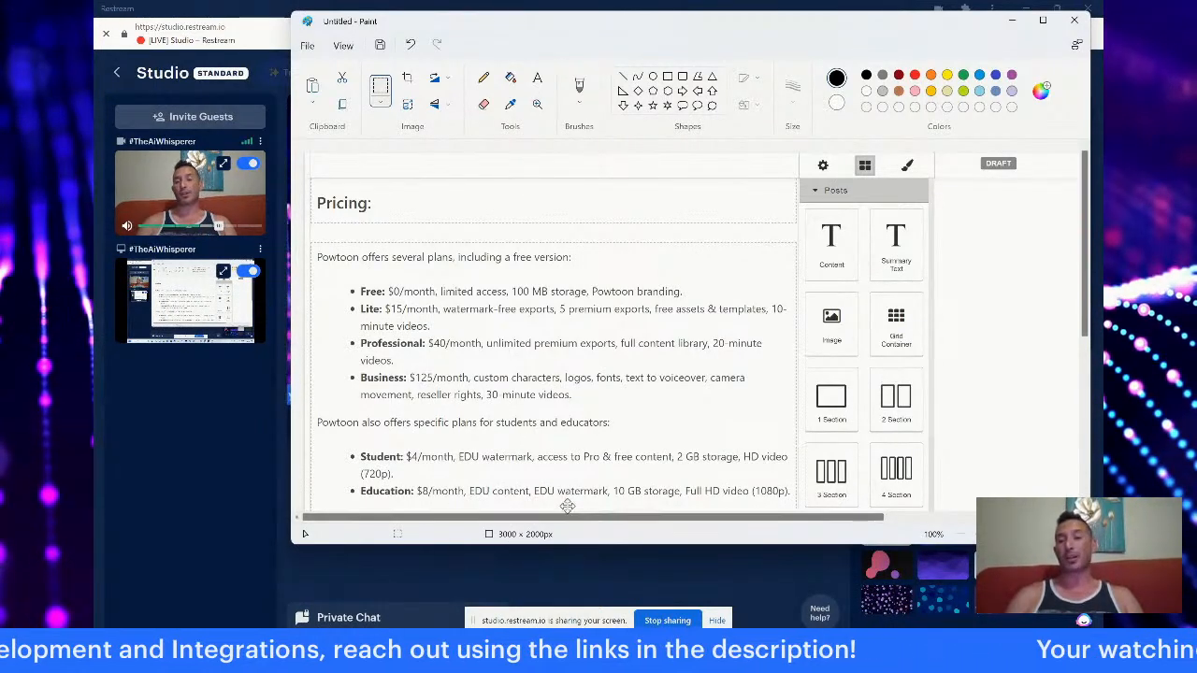
scroll(629, 371, "down", 2)
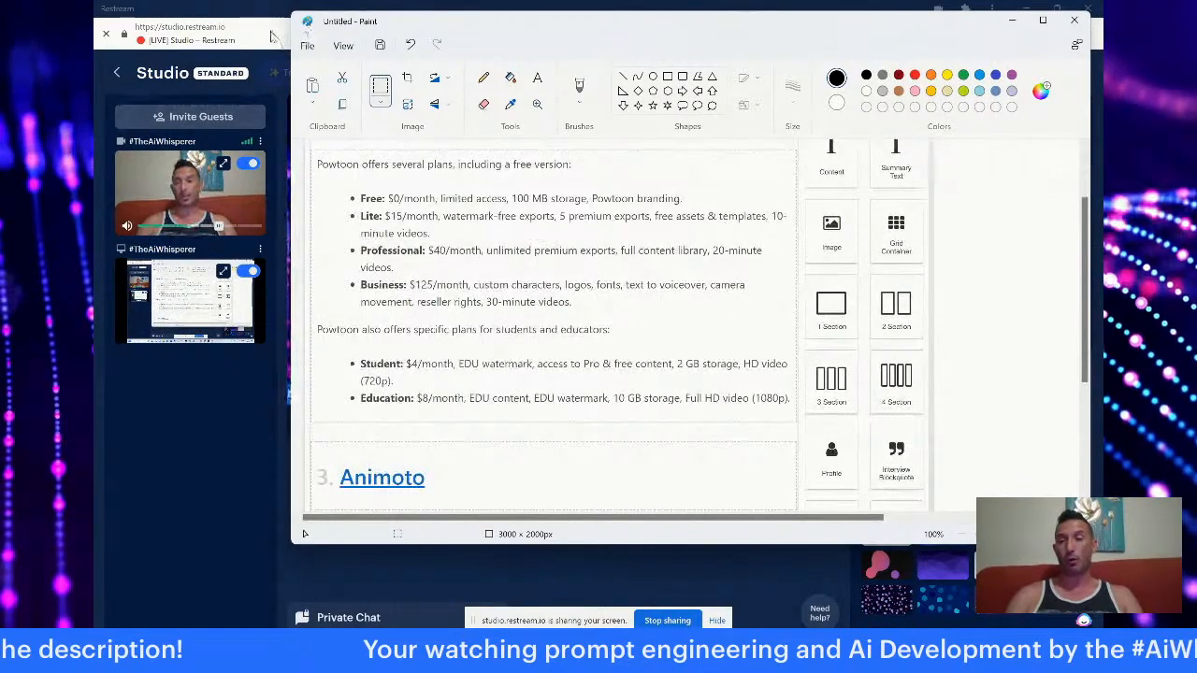
Step: Minimize the Paint and Restream windows and return to the Jasper article draft in Chrome
left_click(1012, 20)
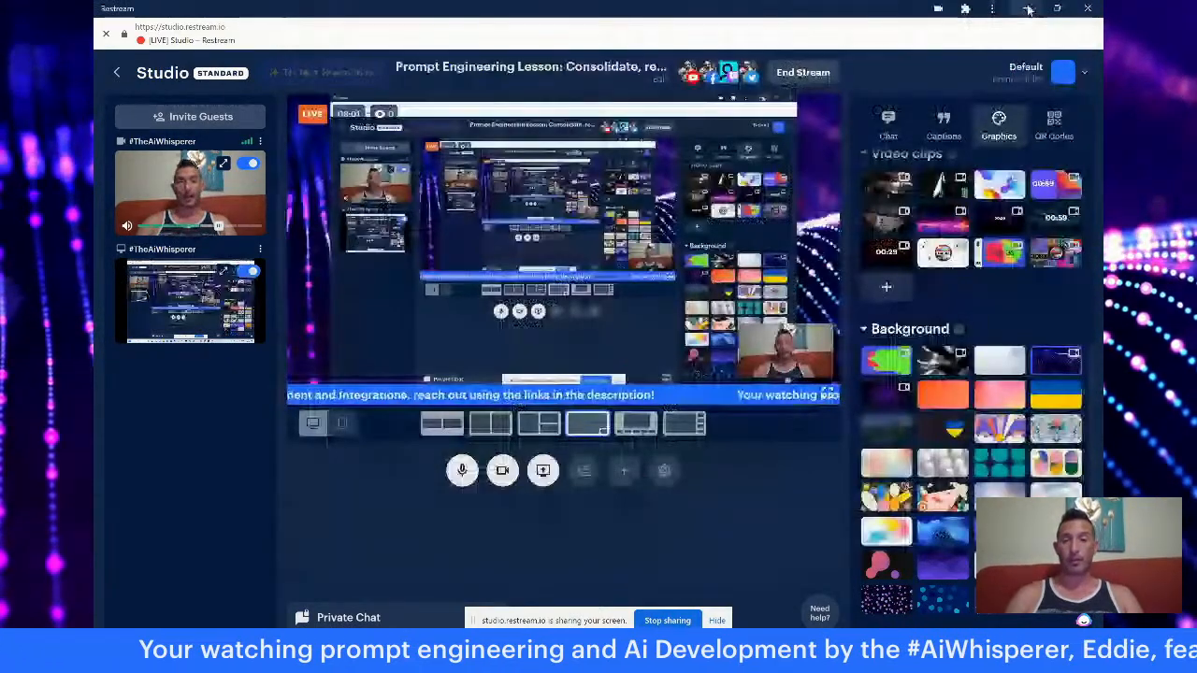
left_click(1028, 8)
left_click(261, 86)
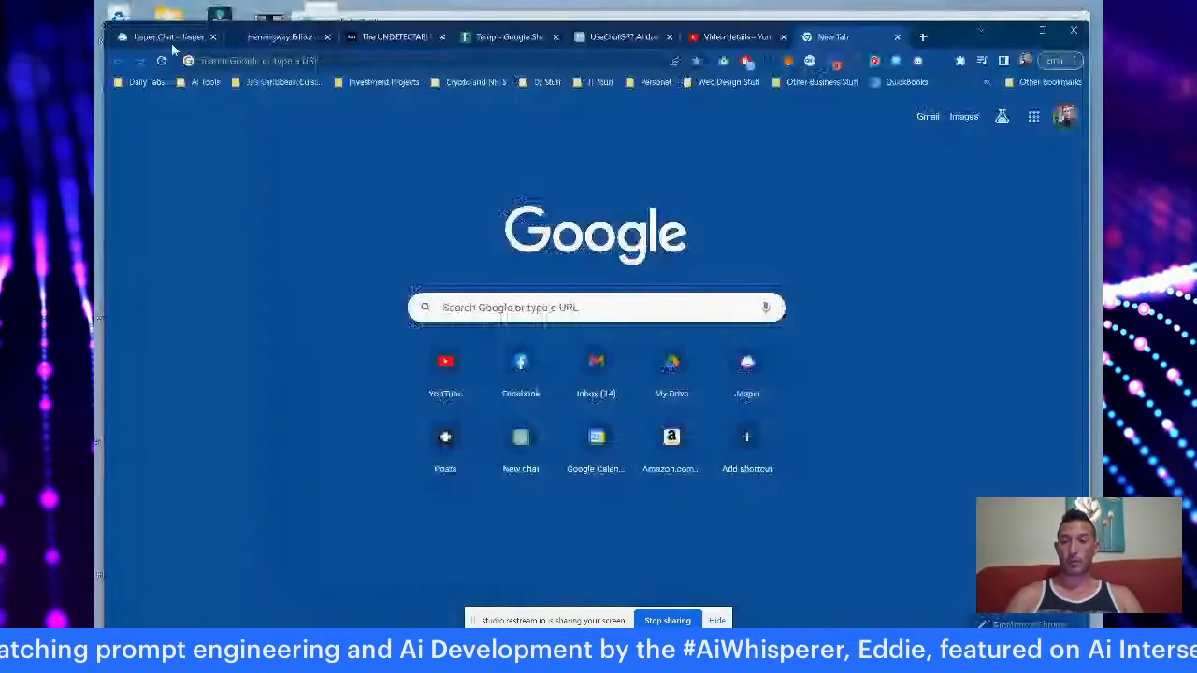
left_click(171, 43)
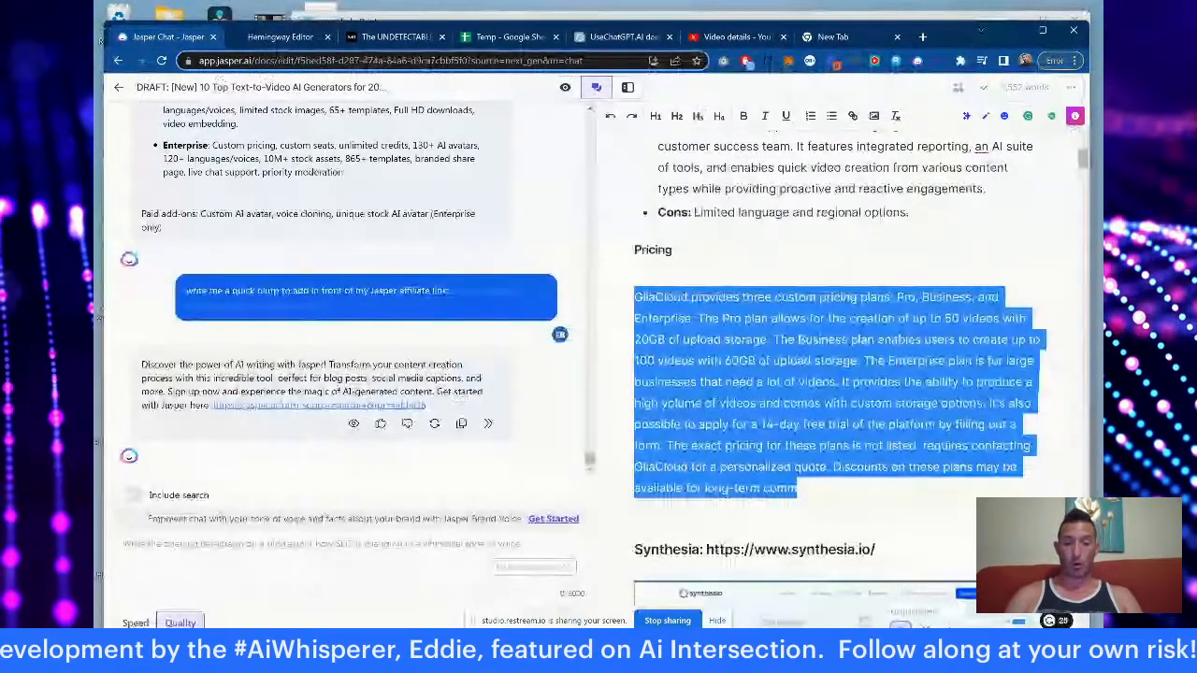
Step: Narrow the Paint window and place it beside the GliaCloud pricing text to compare the two pricing formats
left_click(1090, 213)
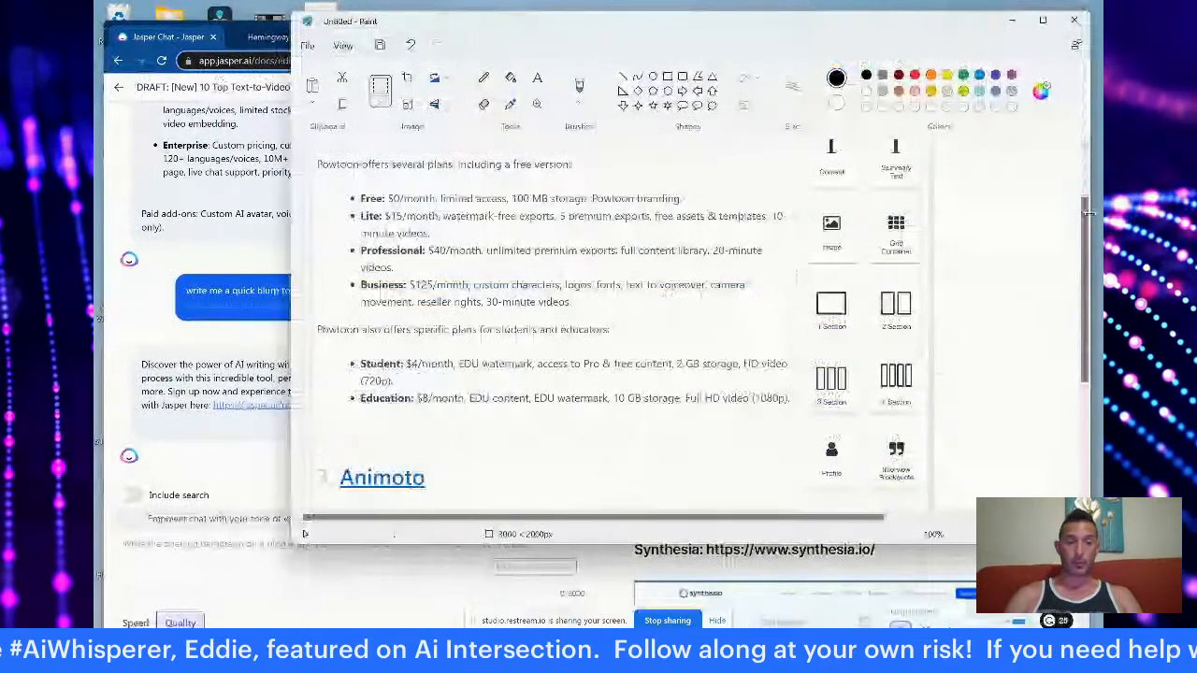
left_click_drag(1090, 214, 756, 213)
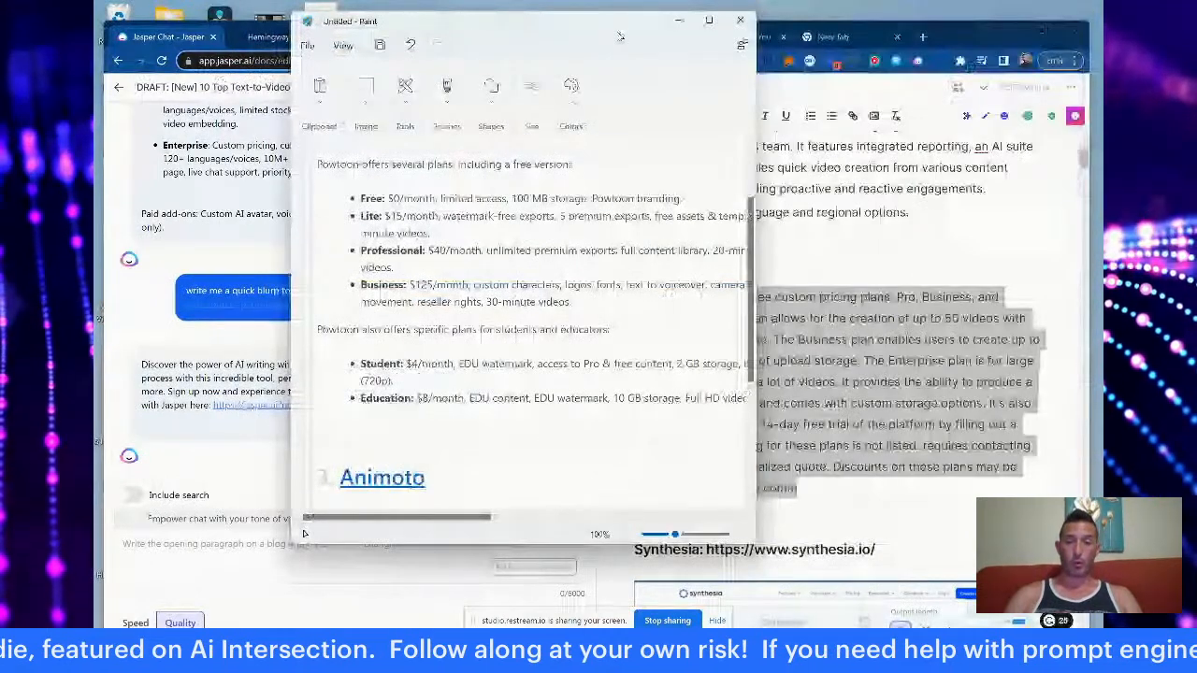
left_click_drag(619, 36, 432, 78)
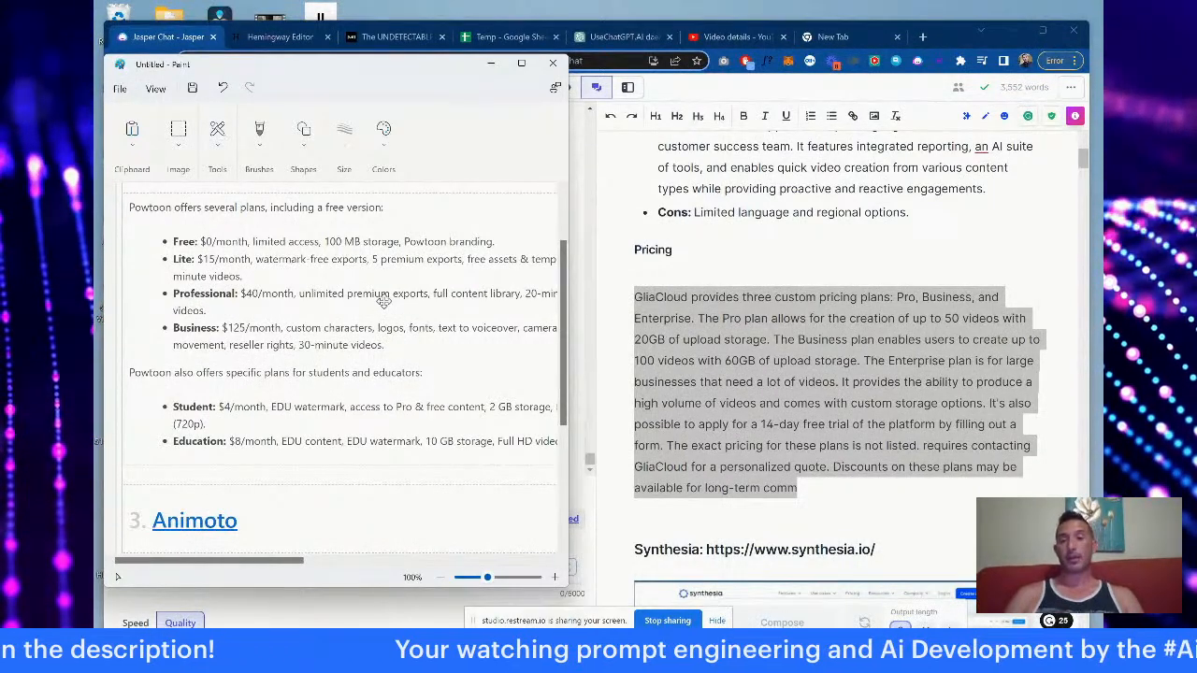
Step: Minimize Paint and exclude the Jasper affiliate-link blurb exchange from the chat's context
left_click(491, 66)
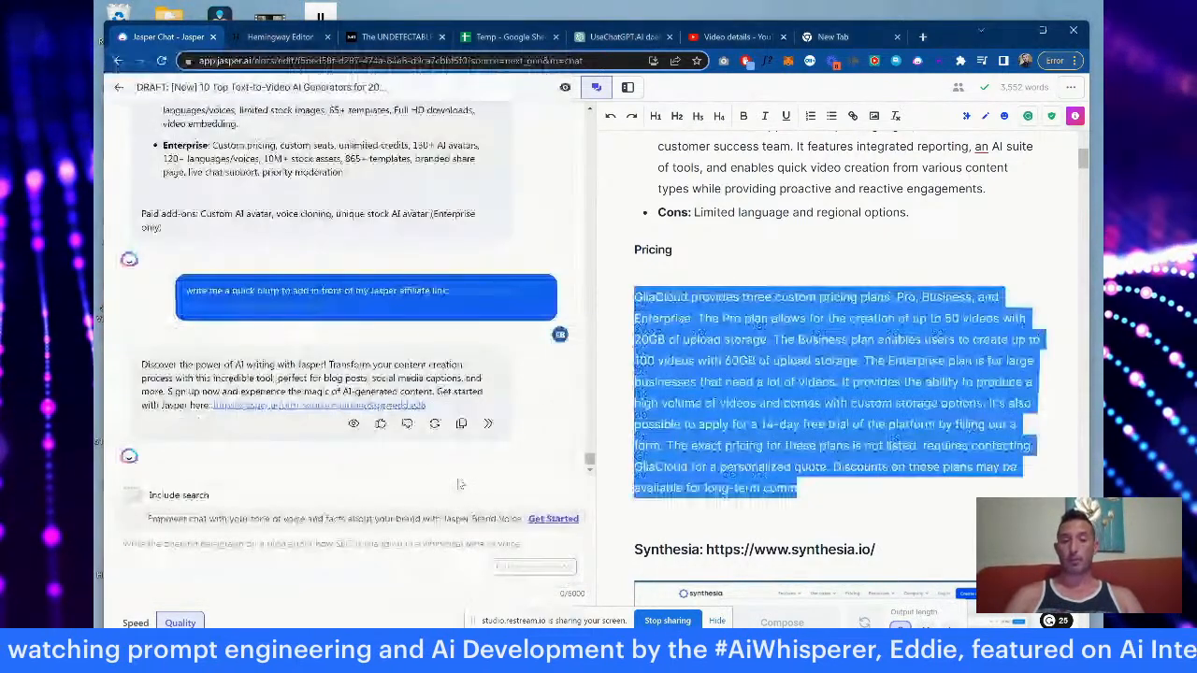
left_click(316, 553)
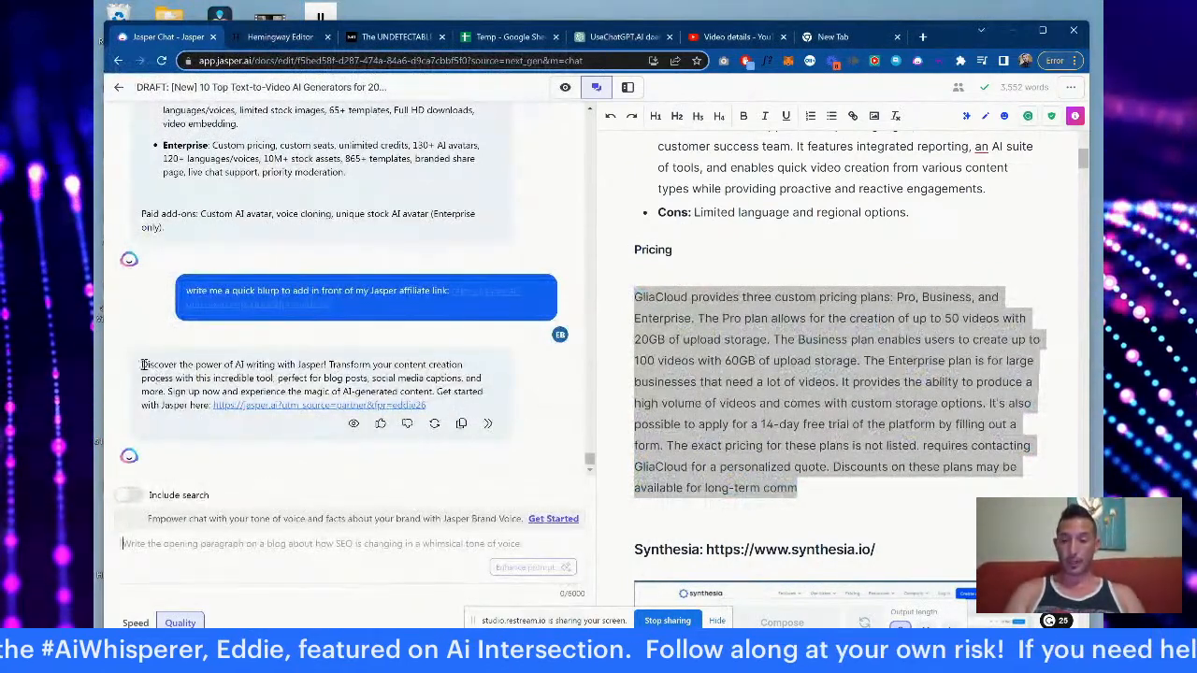
left_click_drag(143, 365, 449, 414)
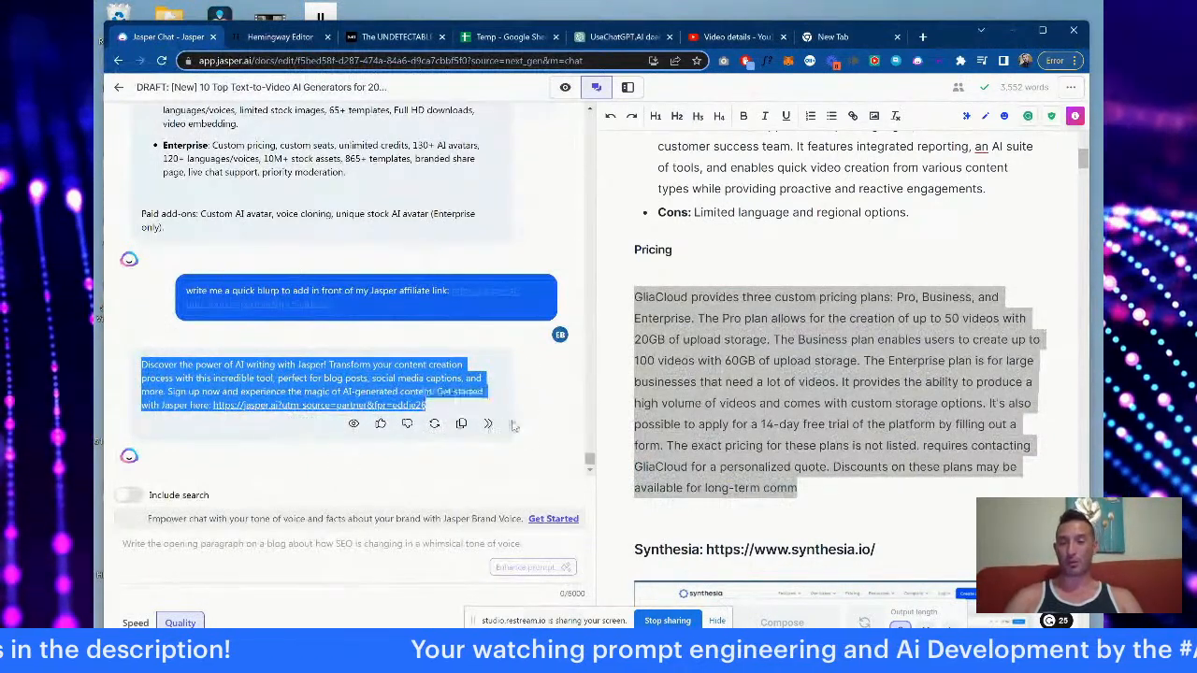
left_click(355, 425)
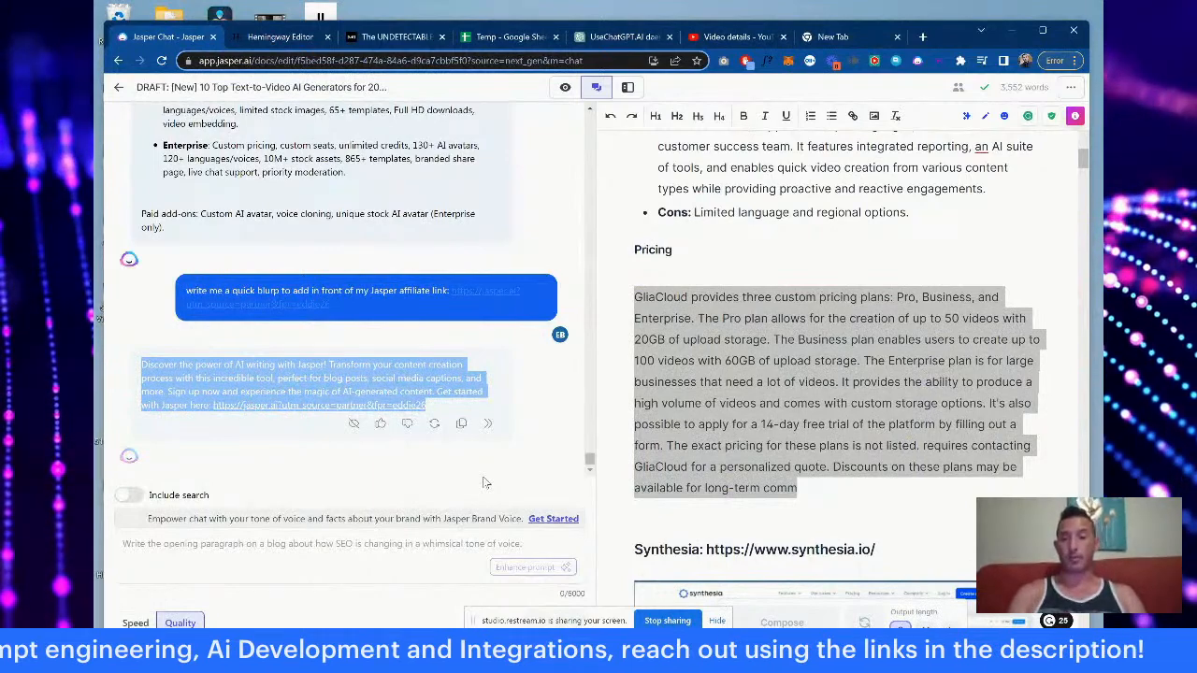
Step: Compare Powtoon's bulleted plan layout in Paint with the GliaCloud pricing paragraph, reselecting that paragraph in the Jasper draft
key("alt+Tab")
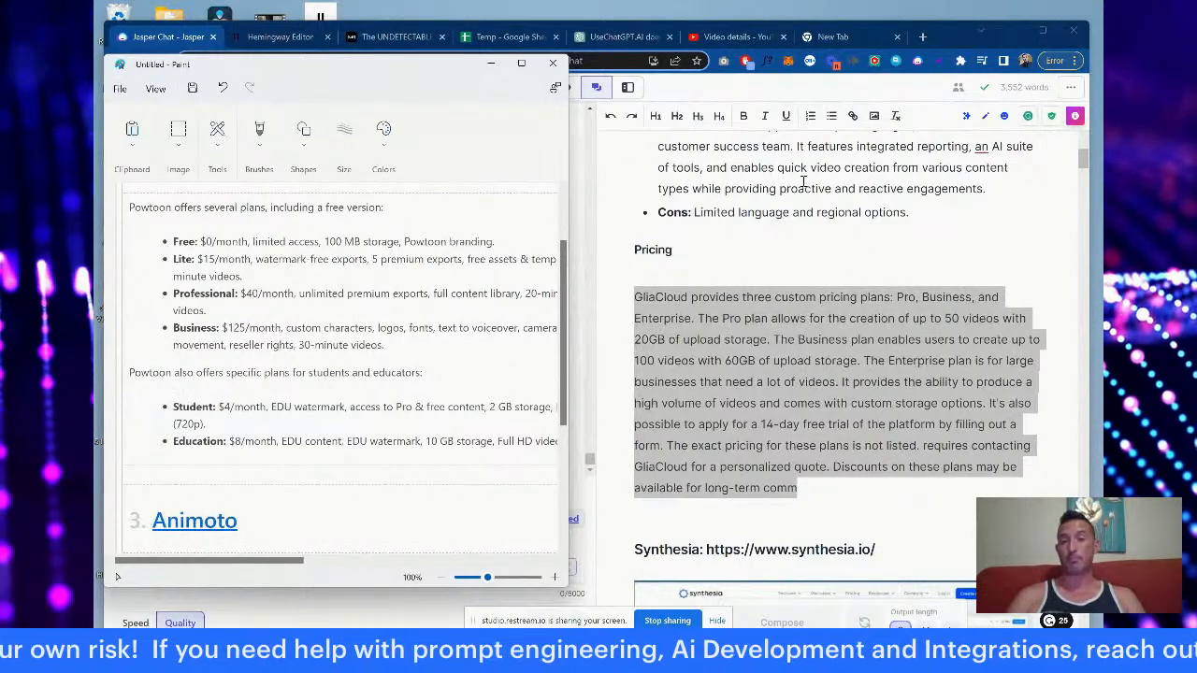
left_click(493, 65)
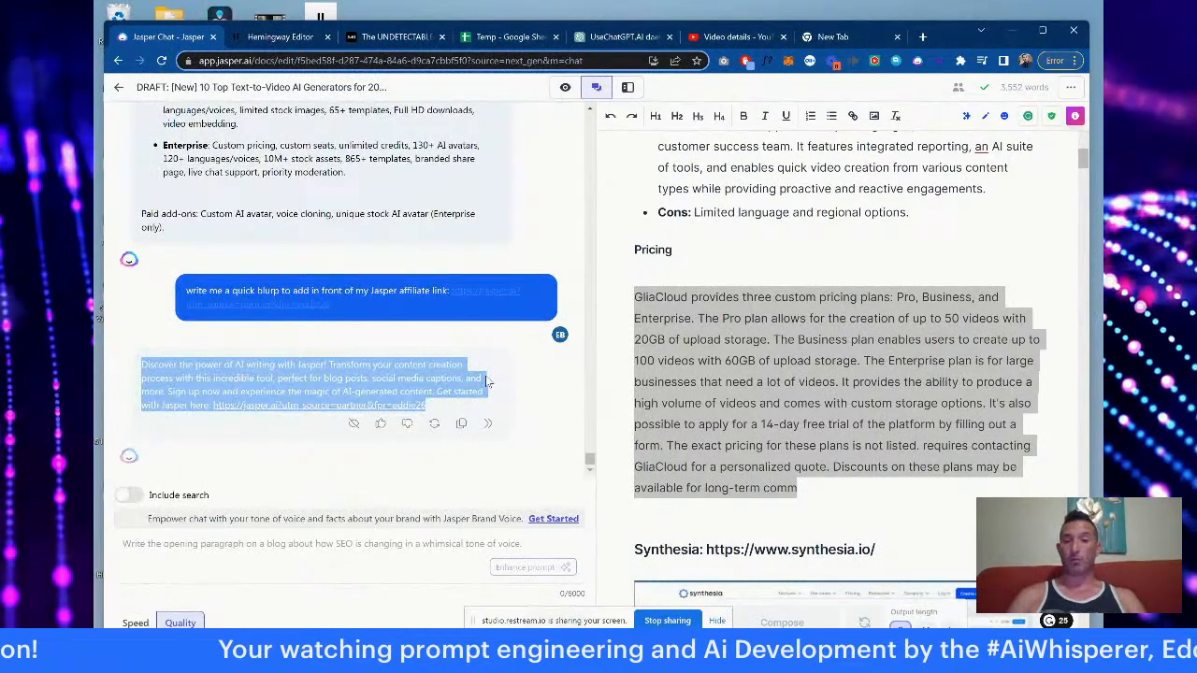
left_click(320, 550)
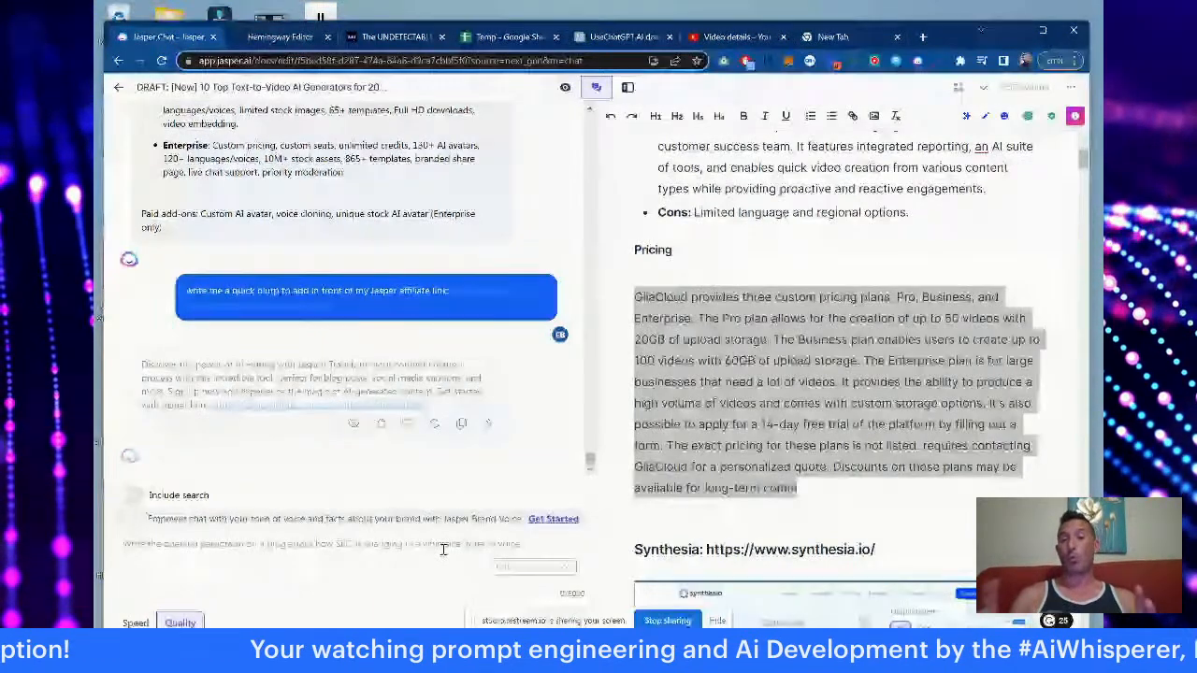
left_click(803, 422)
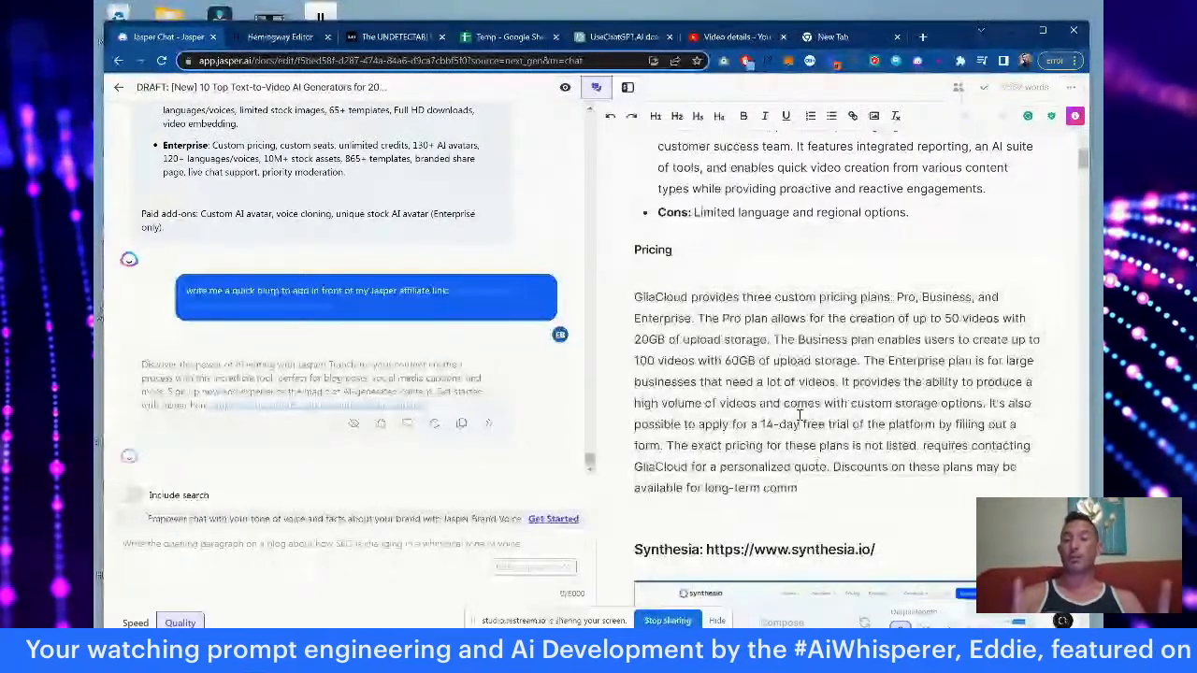
left_click(638, 298)
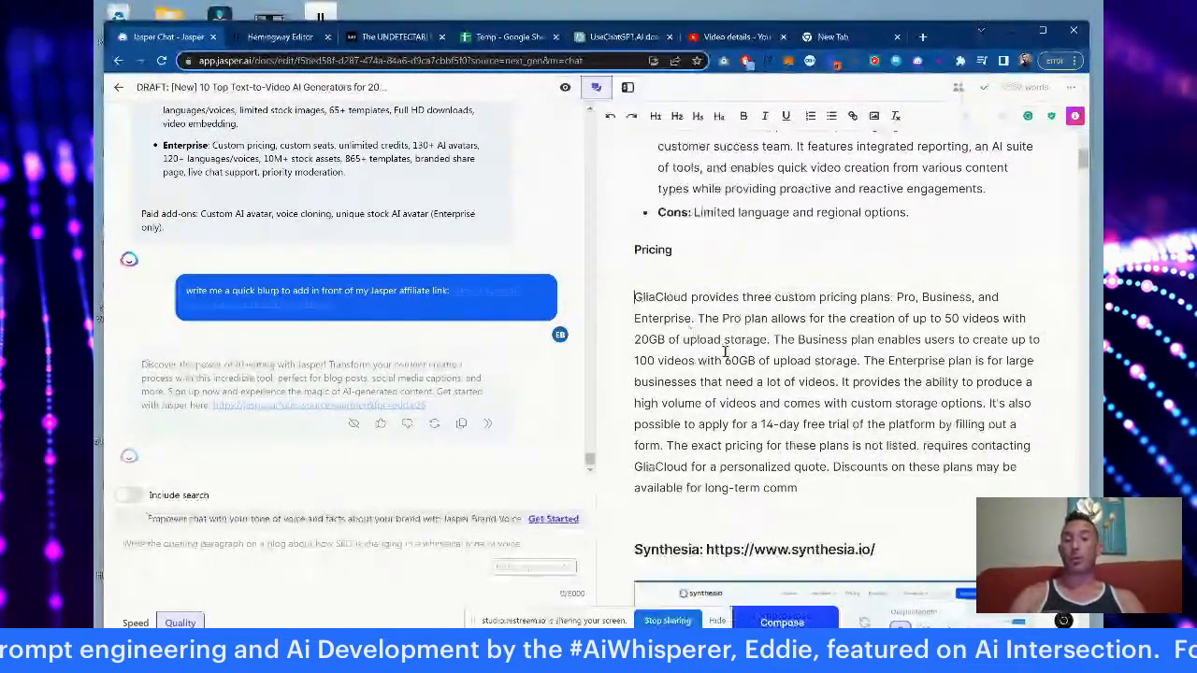
left_click(809, 485, "shift")
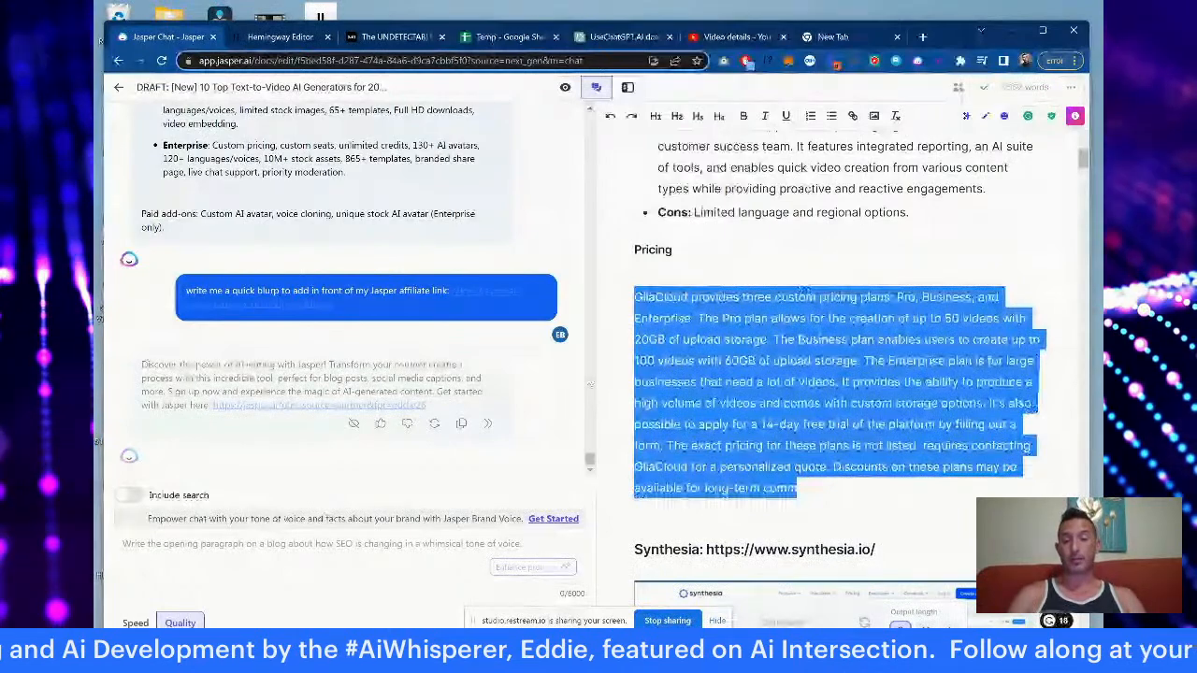
key("alt+Tab")
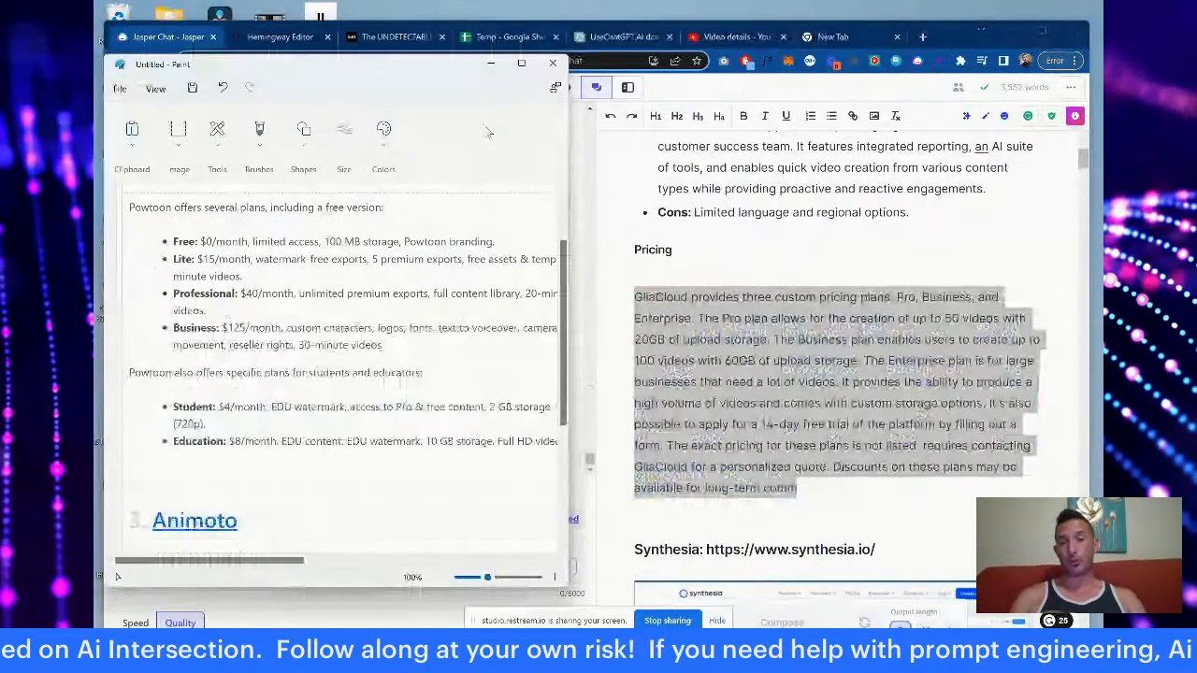
left_click(491, 63)
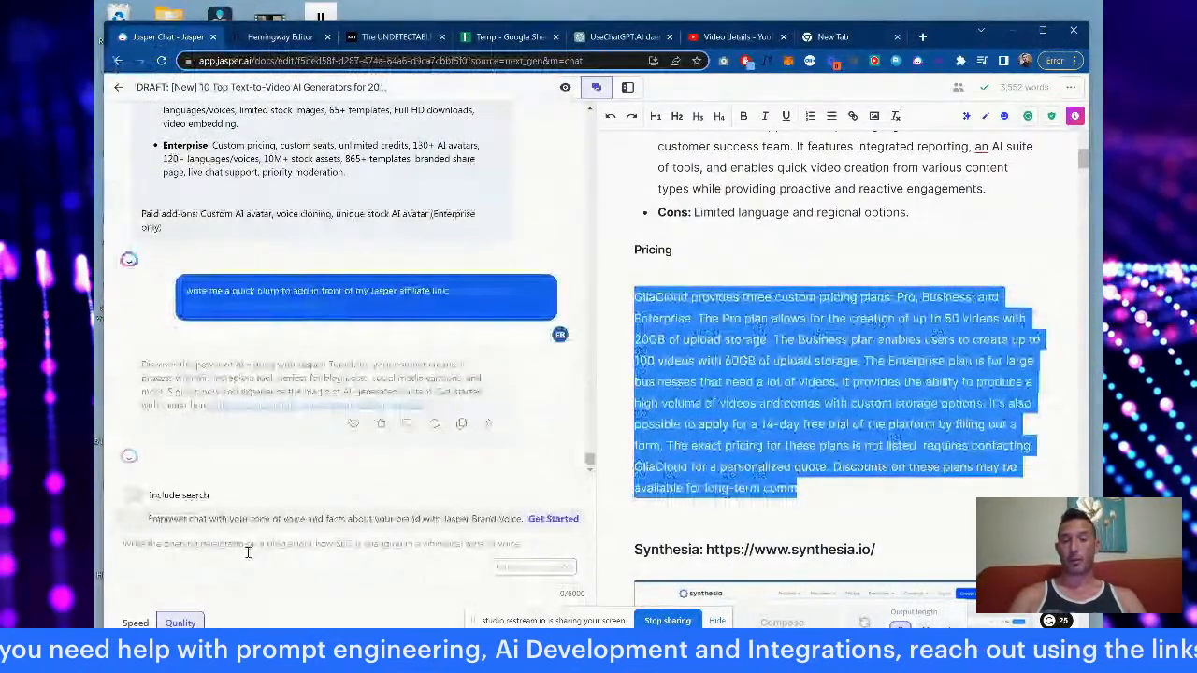
Step: Start a Jasper chat prompt with the instruction "simply this text"
left_click(246, 551)
type("simply c")
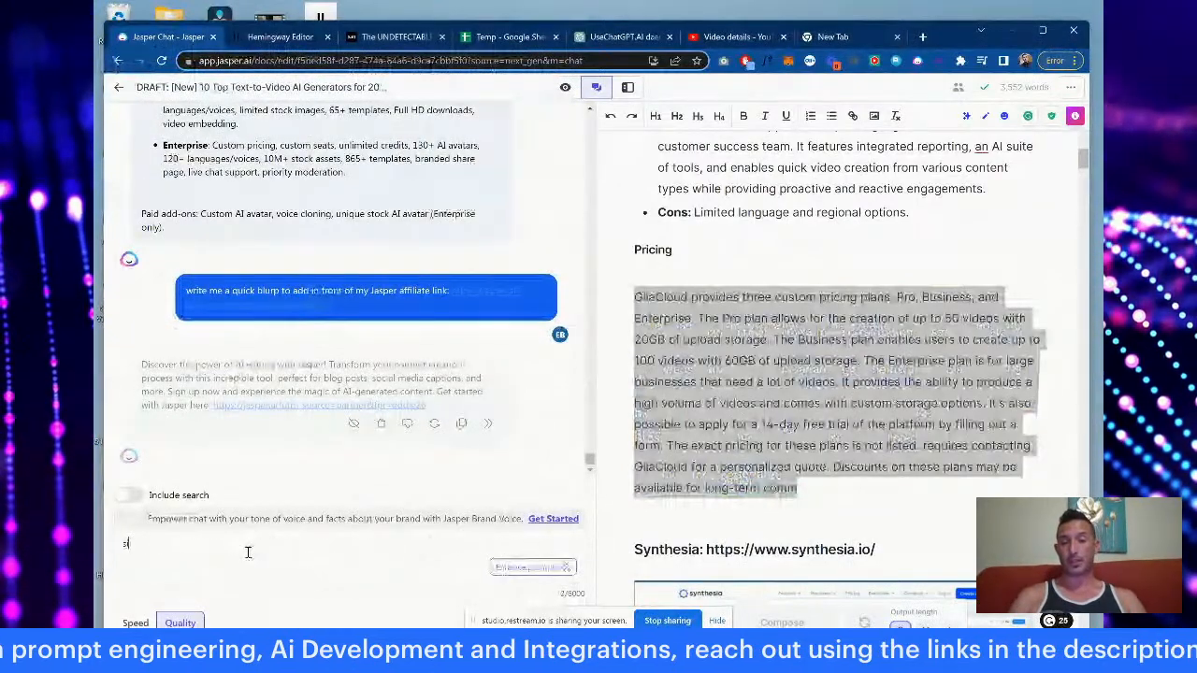
type("his text.")
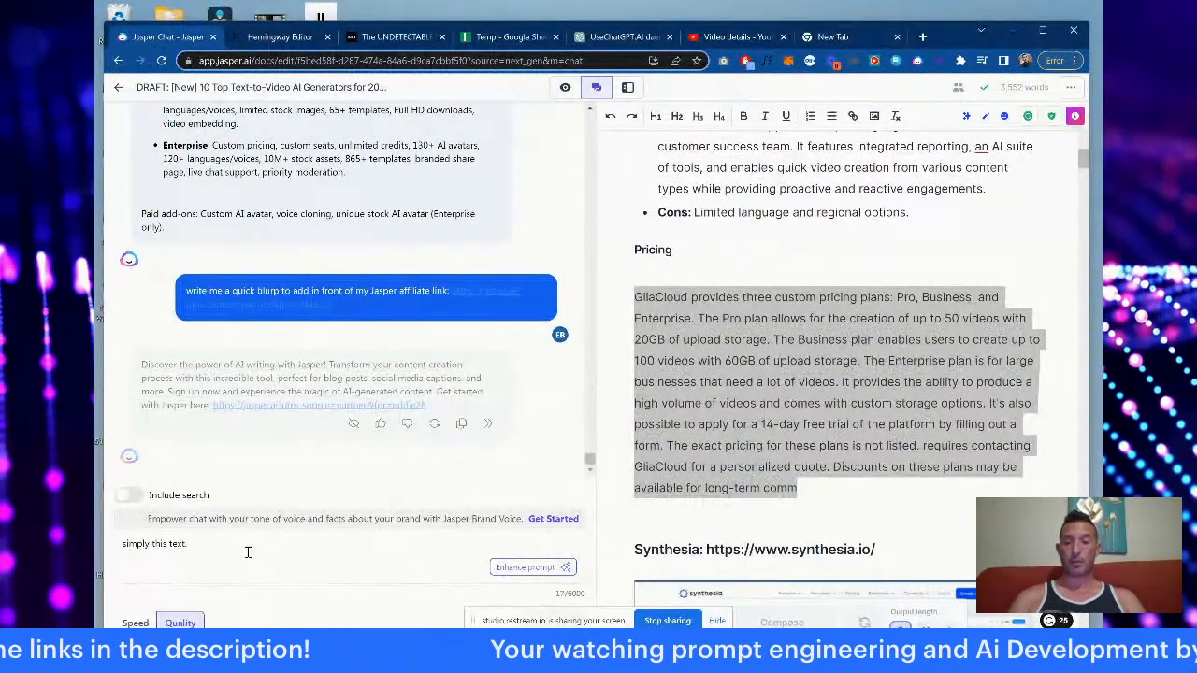
key("BackSpace")
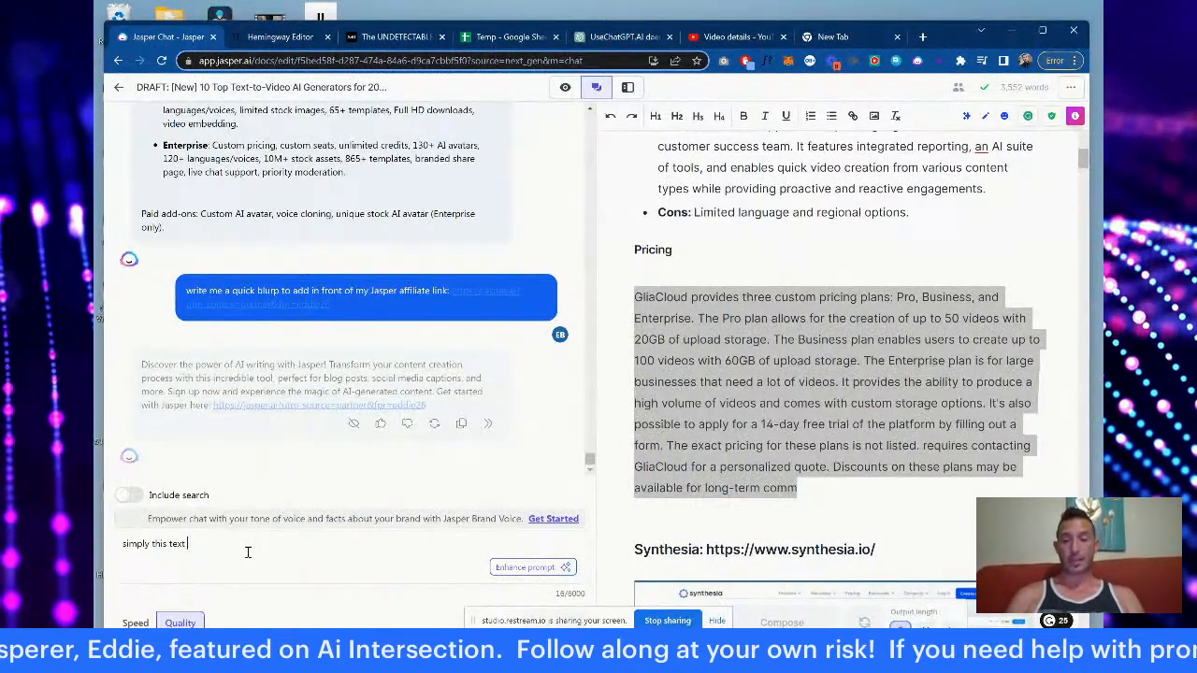
right_click(248, 558)
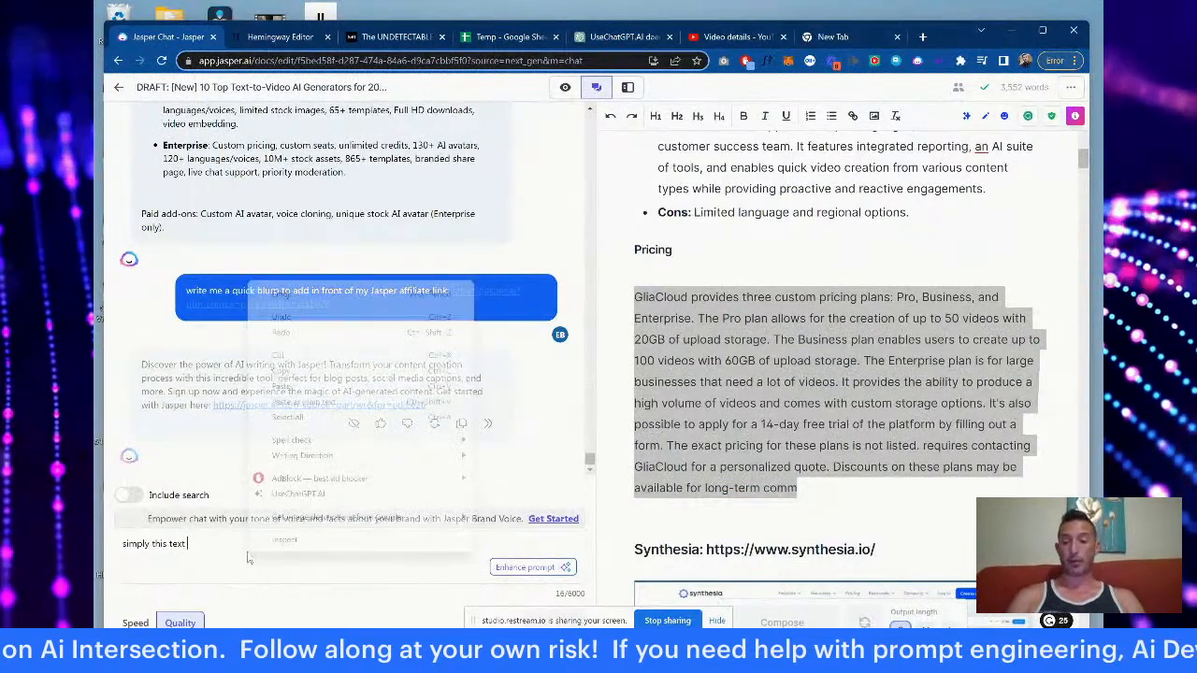
left_click(334, 386)
Step: Copy the GliaCloud pricing paragraph from the article into the prompt after "simply this text:" and send it
left_click(784, 382)
left_click_drag(809, 491, 622, 293)
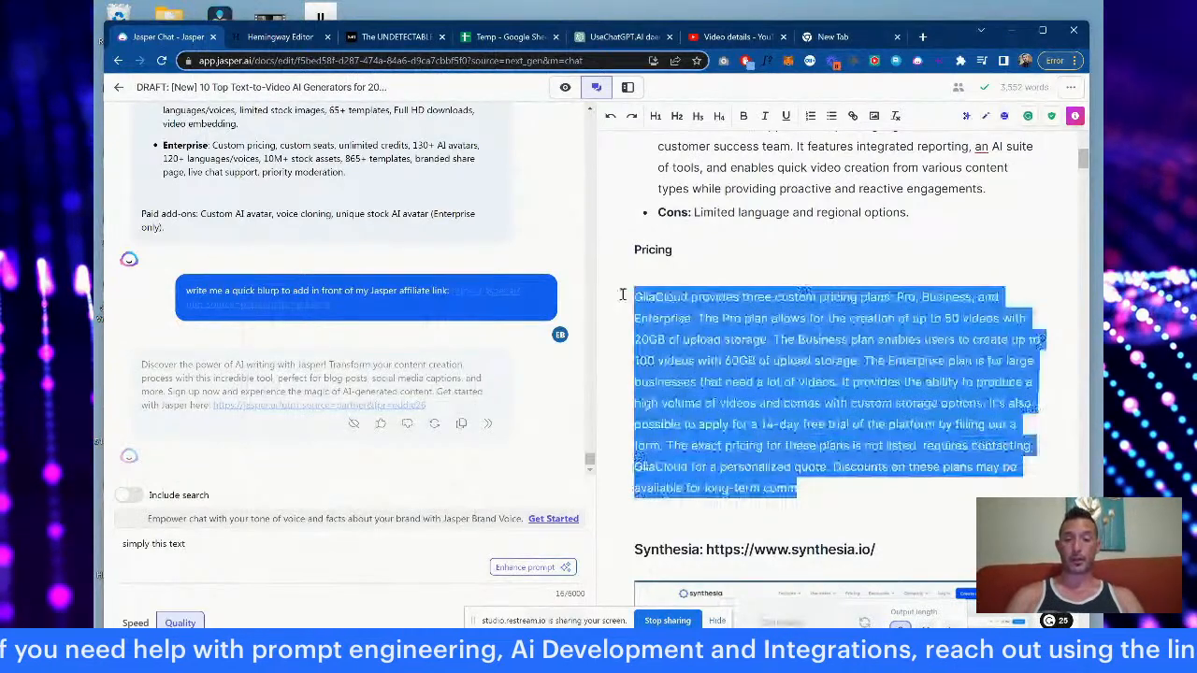
left_click(331, 550)
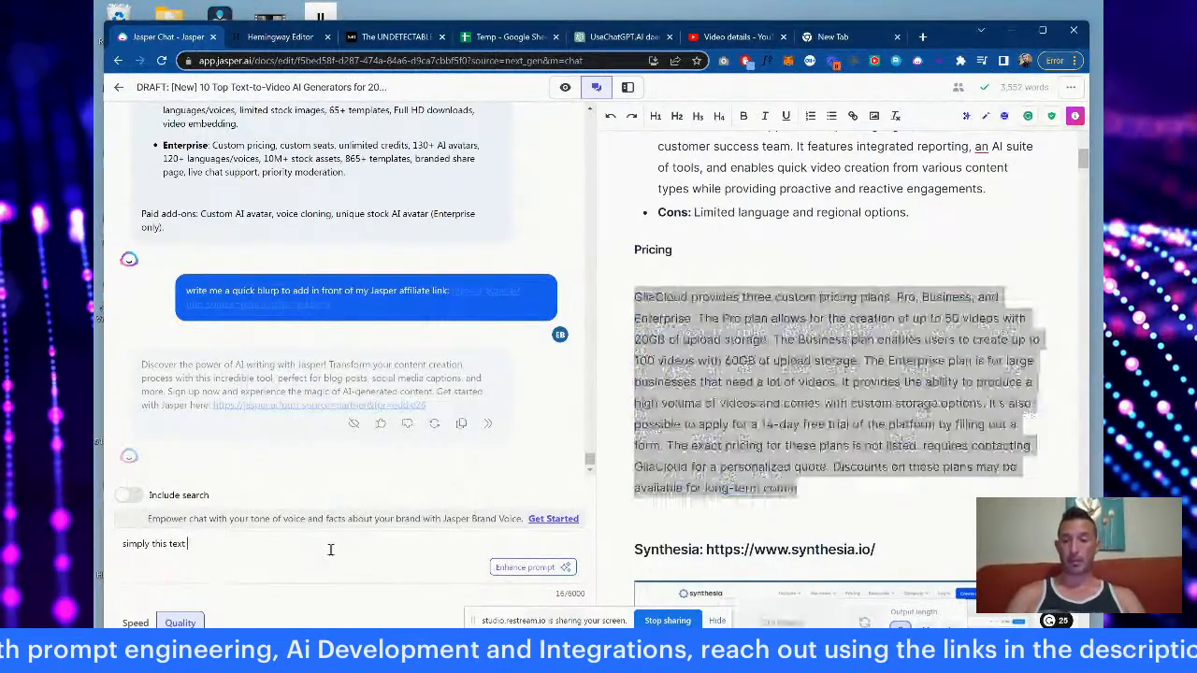
type("GliaCloud provides three custom pricing plans: Pro, Business, and Enterprise. The Pro plan allows for the creation of up to 50 videos with 20GB of upload storage. The Business plan enables users to create up to 100 videos with 60GB of upload storage. The Enterprise plan is for large businesses that need a lot of videos. It provides the ability to produce a high volume of videos and comes with custom storage options. It's also possible to apply for a 14-day free trial of the platform by filling out a form. The exact pricing for these plans is not listed, requires contacting GliaCloud for a personalized quote. Discounts on these plans may be available for long-term comm")
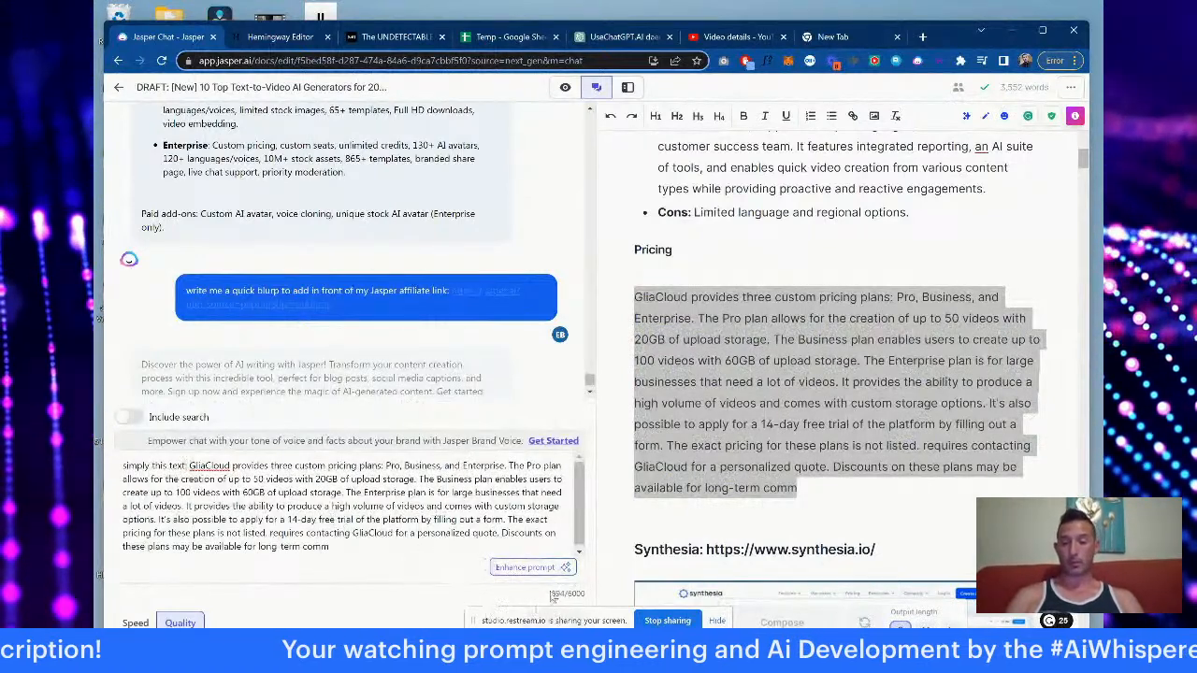
type(":")
key("Return")
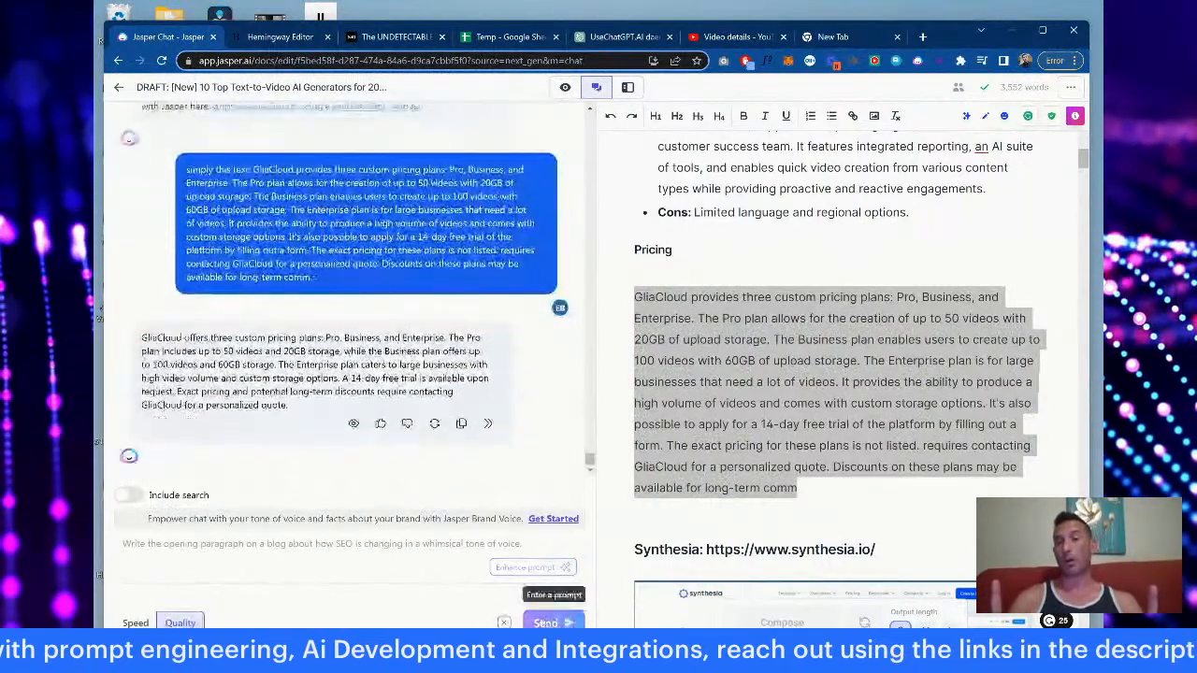
Step: Check the Powtoon plan layout in Paint again and exclude the GliaCloud simplification exchange from the chat's context
key("alt+Tab")
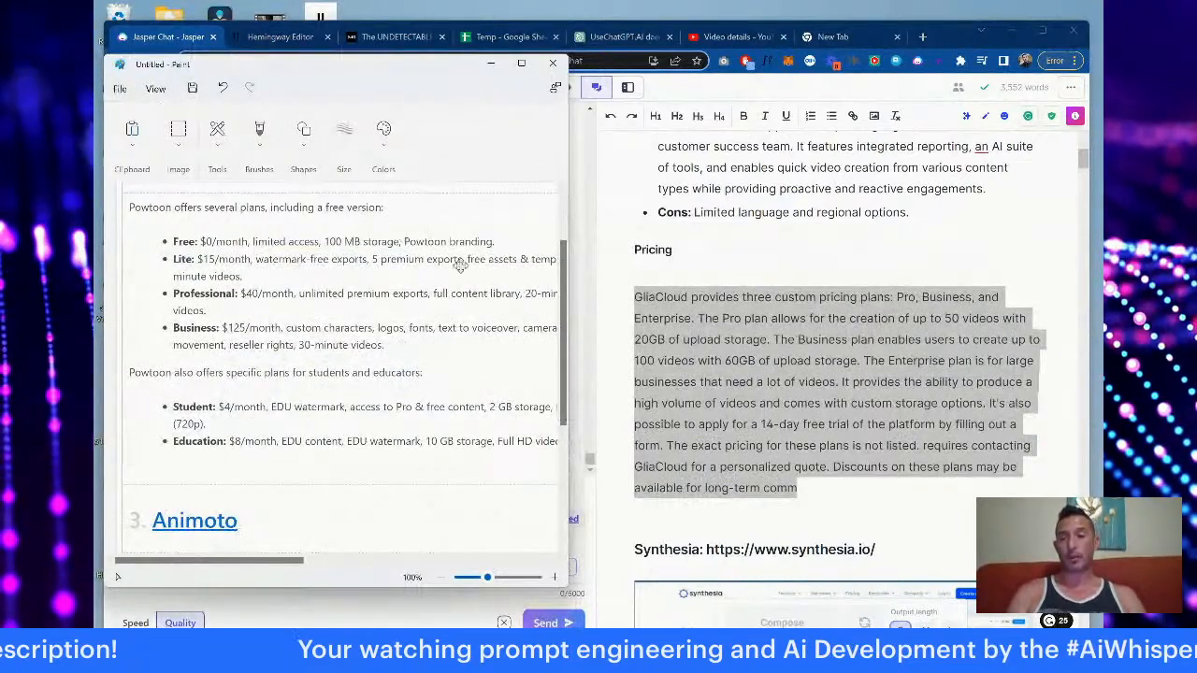
key("alt+Tab")
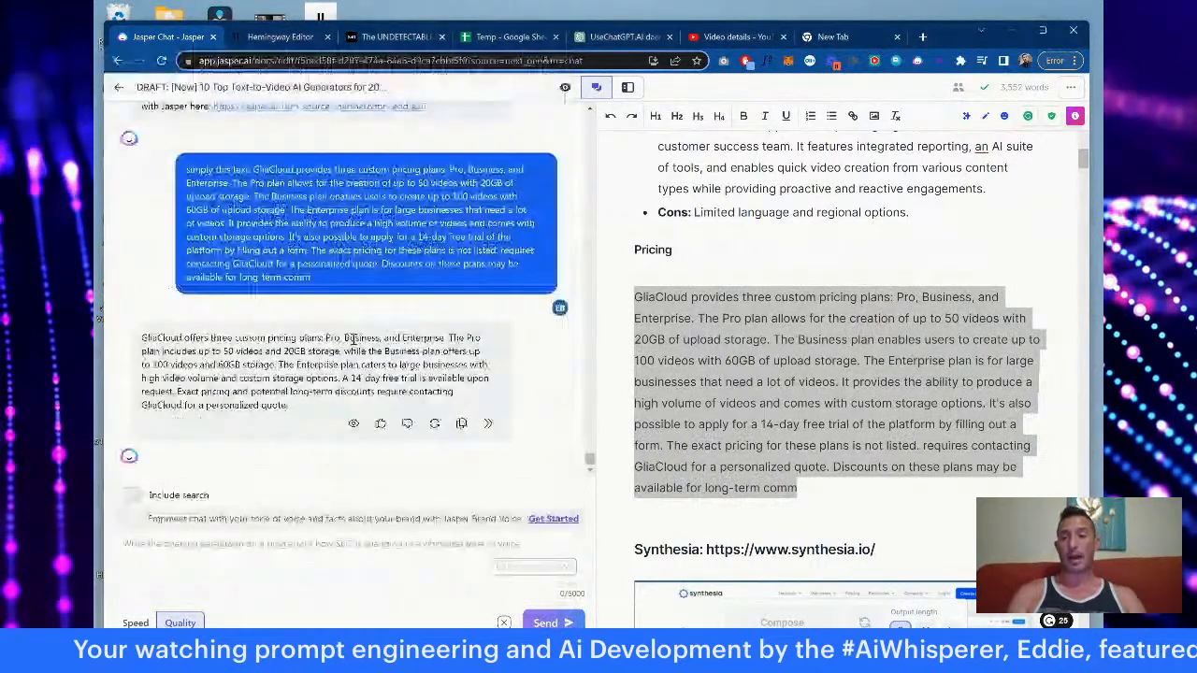
left_click(353, 426)
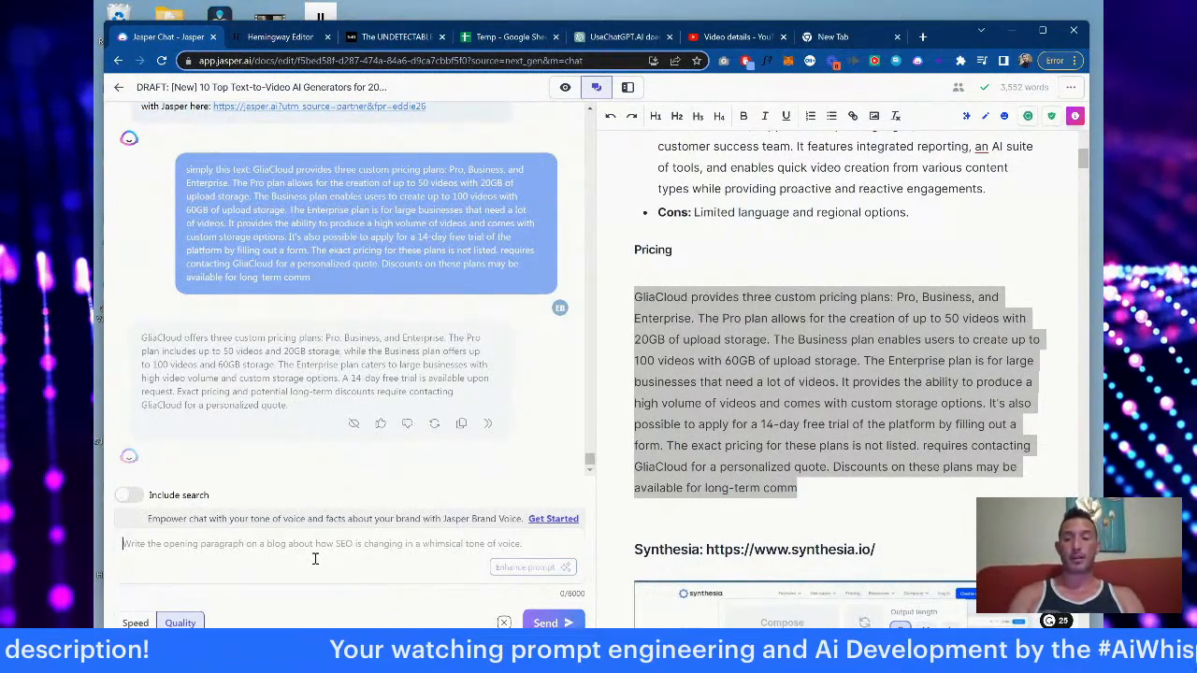
Step: Begin a new chat prompt with "Simply this:" followed by quotation marks on separate lines
type("Simply this")
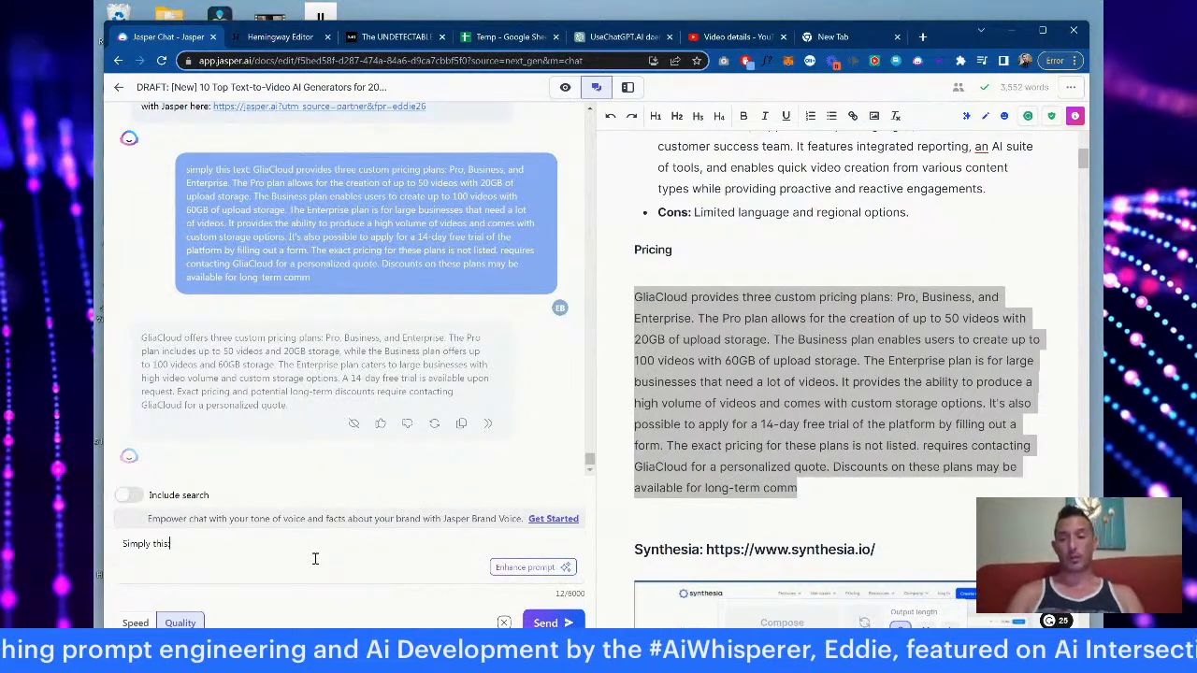
type(":")
key("shift+Return")
key("shift+Return")
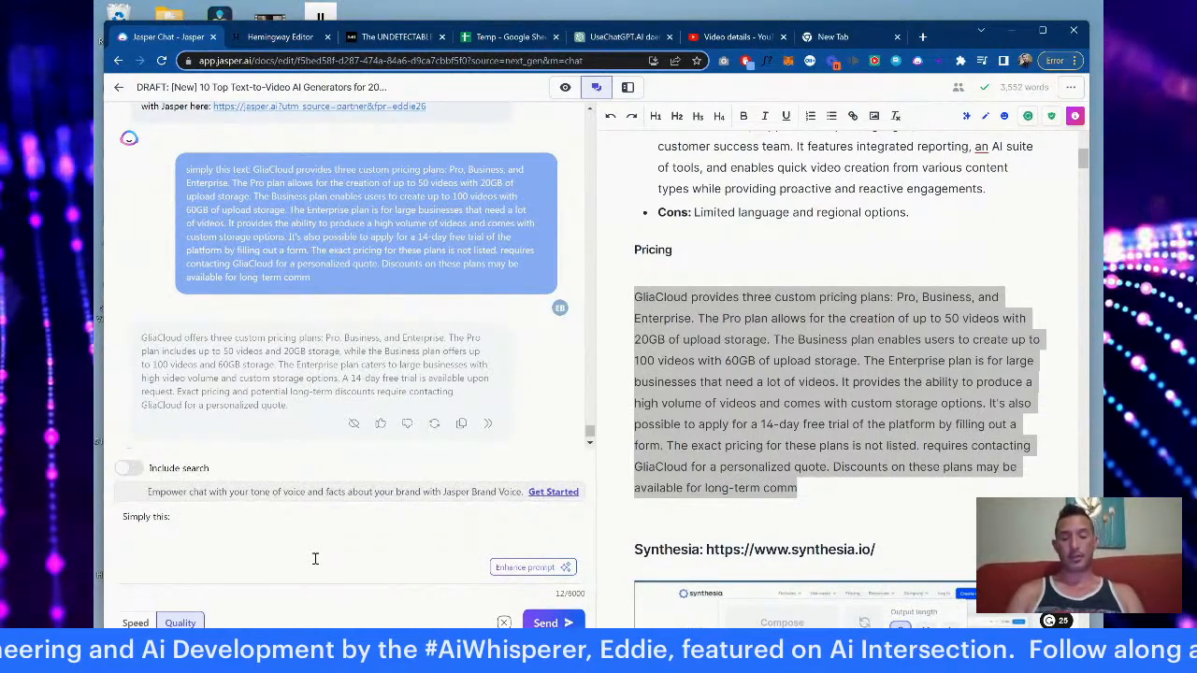
key("shift+Return")
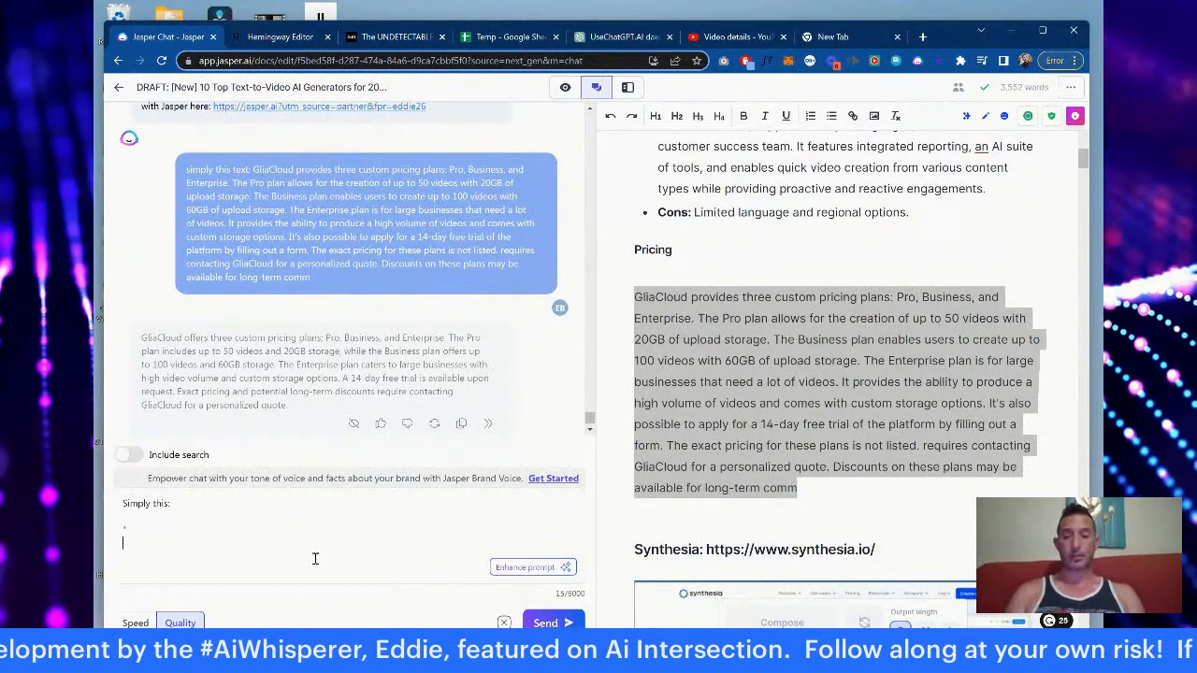
key("shift+Return")
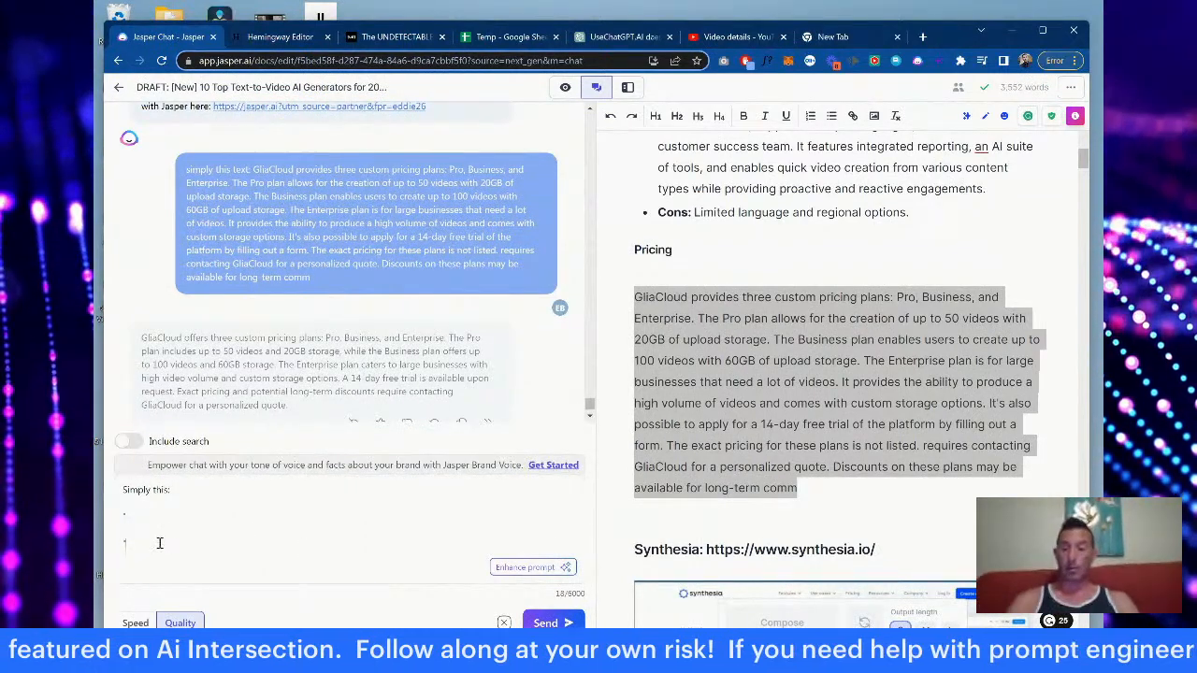
Step: Join the quotation marks onto the "Simply this:" line and enclose the placeholder "<insert text to be simplified>" in them
left_click(143, 492)
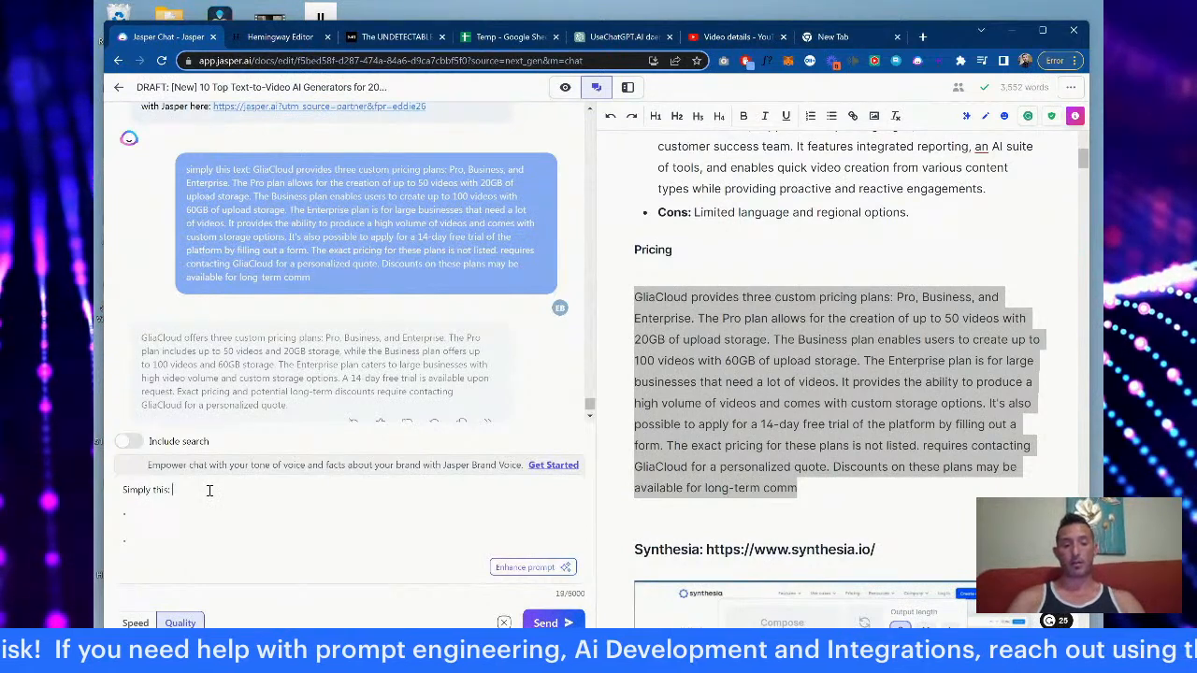
key("Delete")
key("Delete")
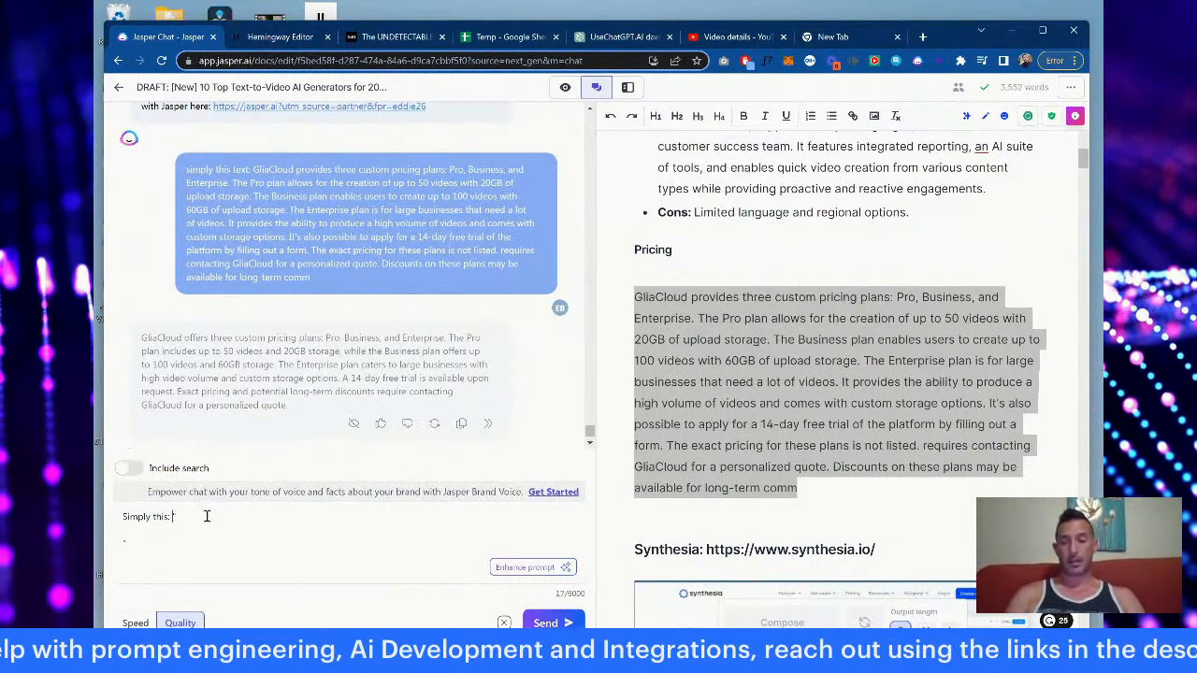
key("Delete")
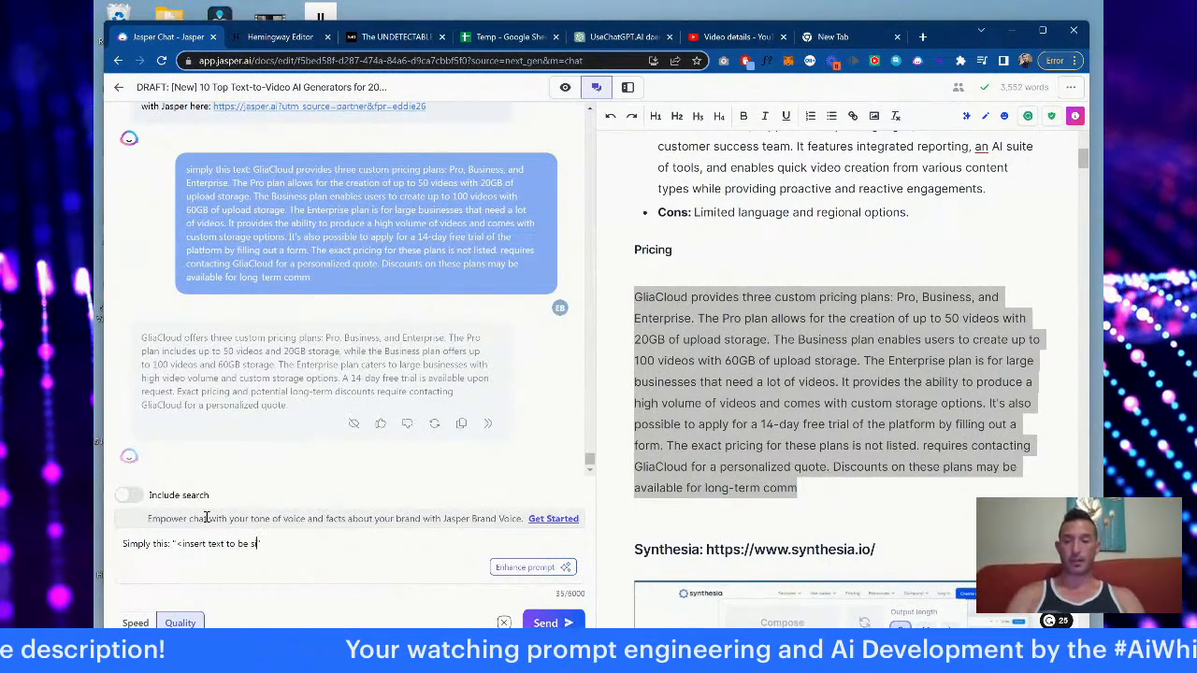
type("ified")
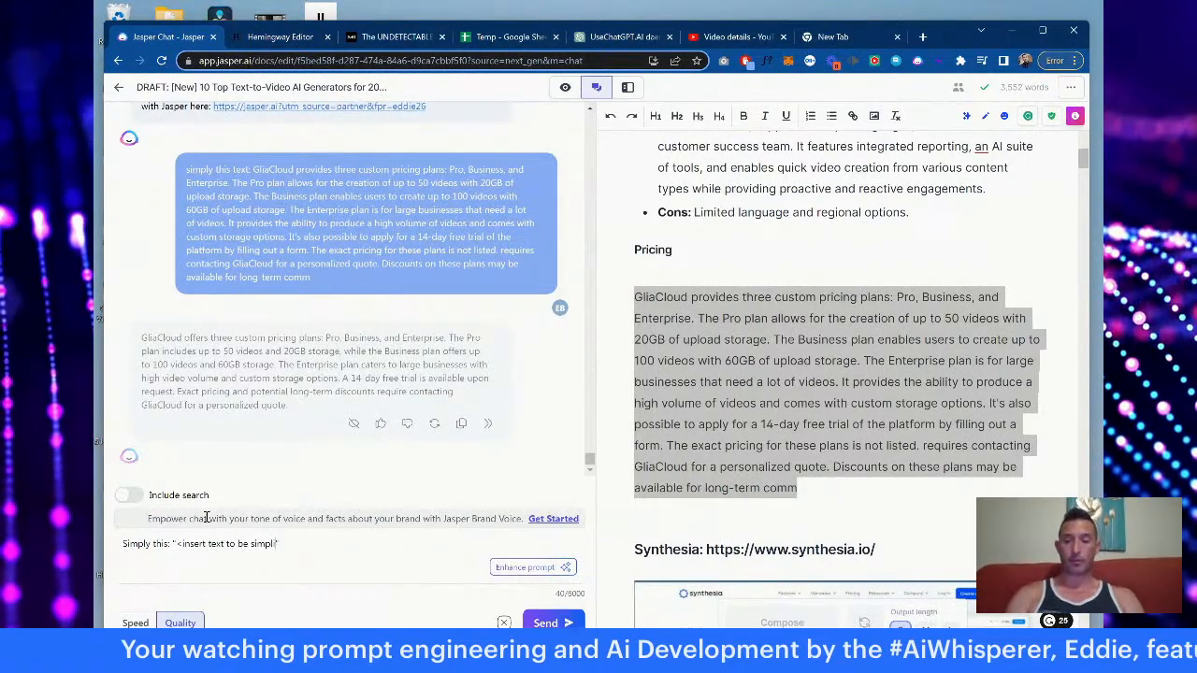
type(">")
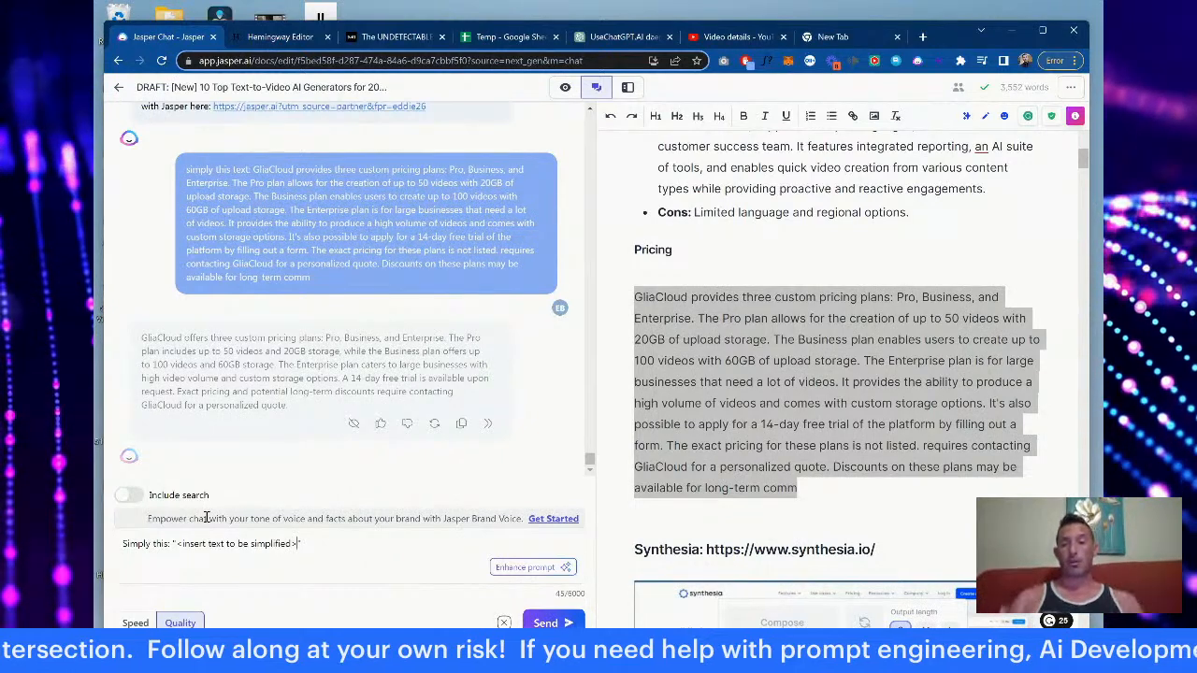
Step: Highlight the "Simply this:" instruction together with its quoted placeholder in the prompt
right_click(309, 546)
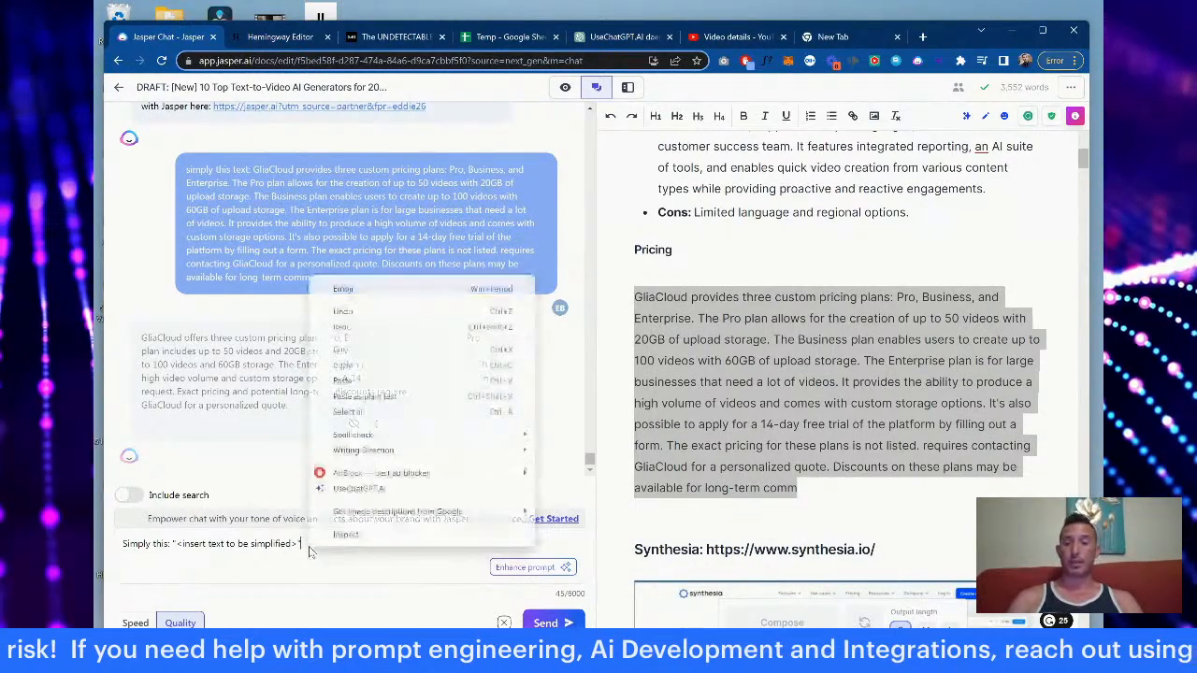
left_click(244, 546)
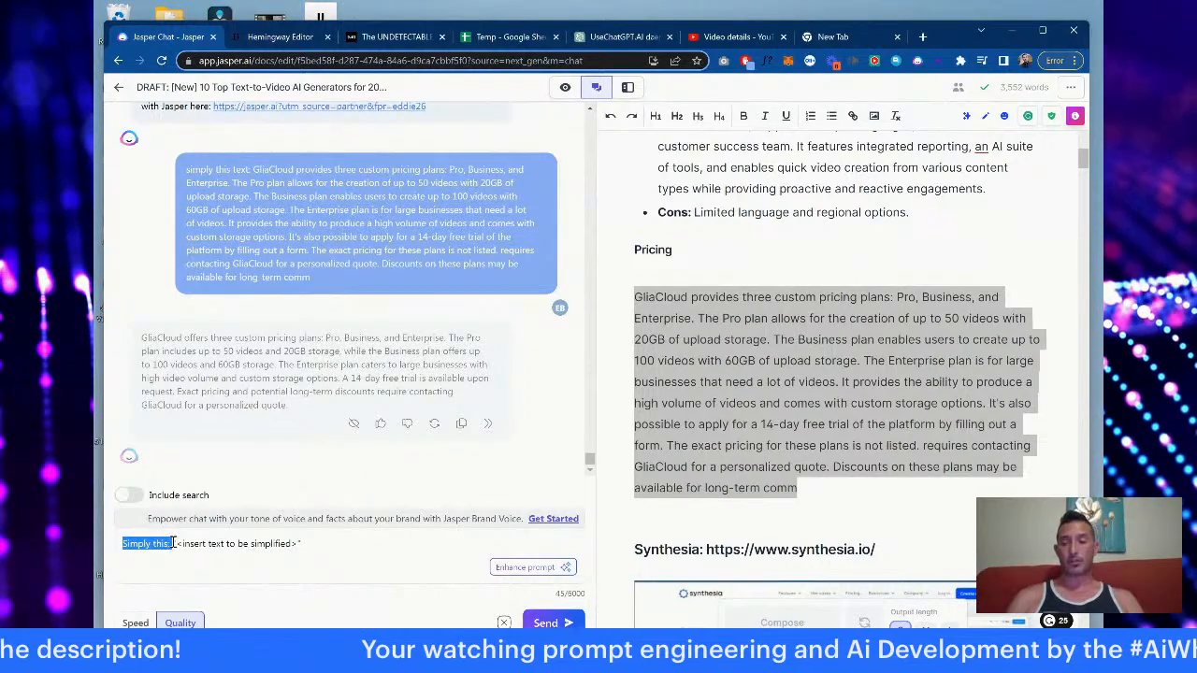
left_click_drag(199, 544, 302, 545)
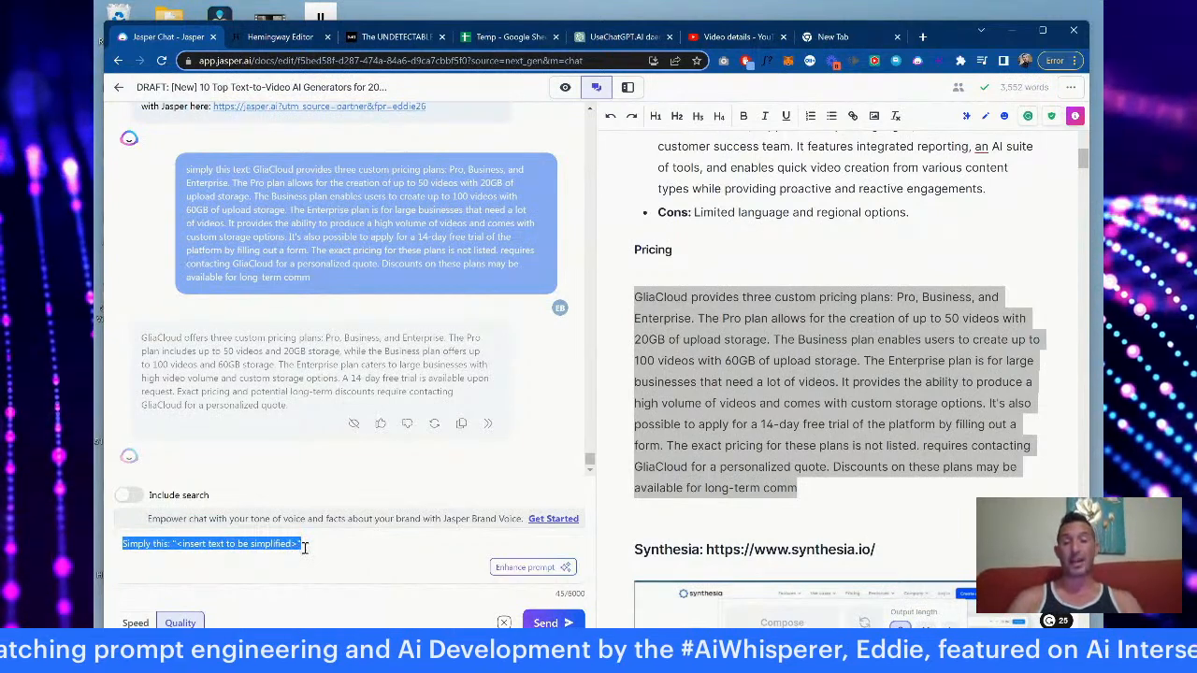
Step: Correct "Simply" to "Simplify" in the prompt's opening instruction
right_click(305, 549)
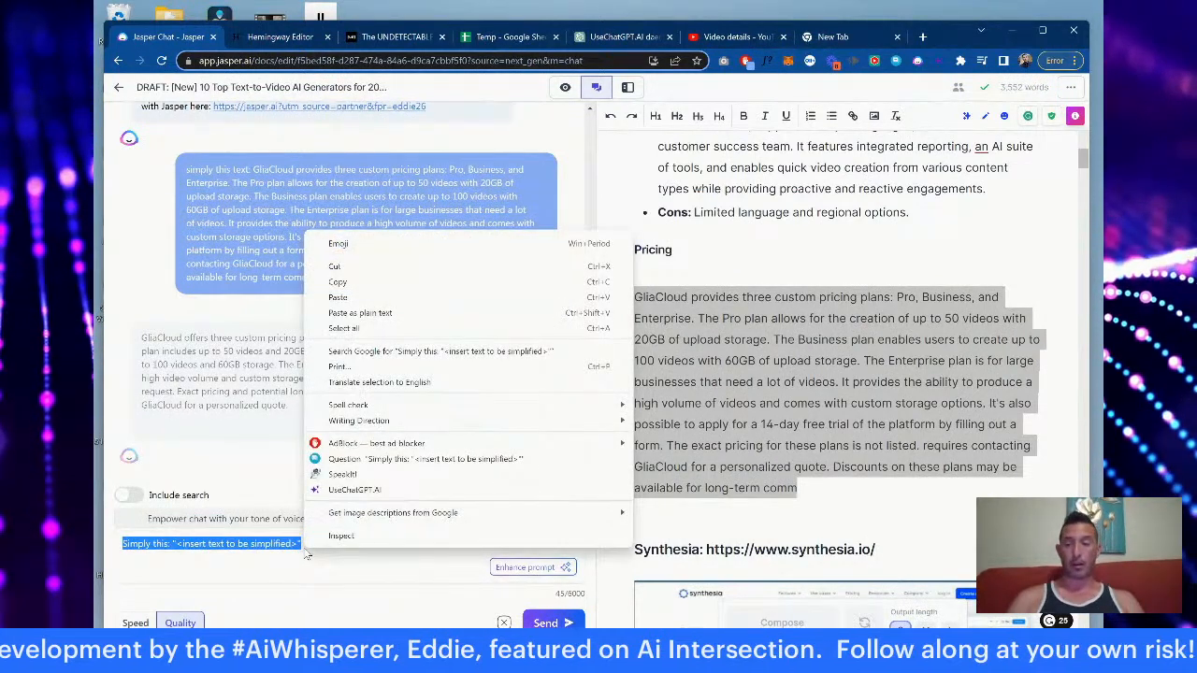
left_click(305, 552)
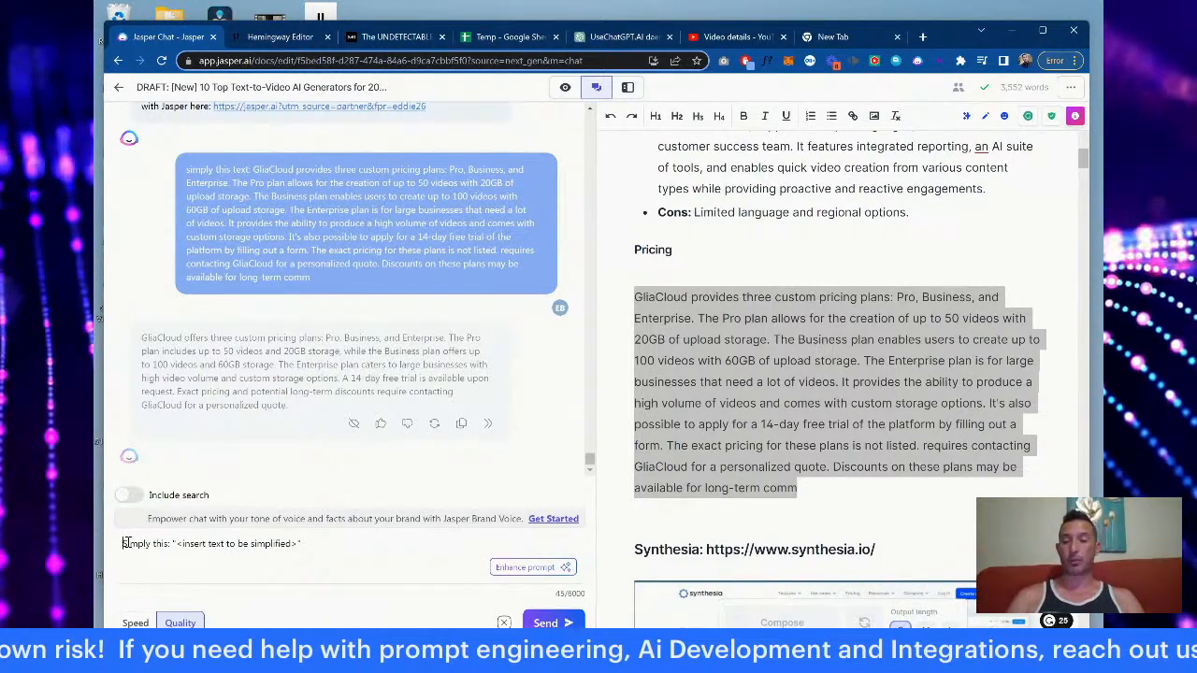
left_click_drag(124, 543, 245, 542)
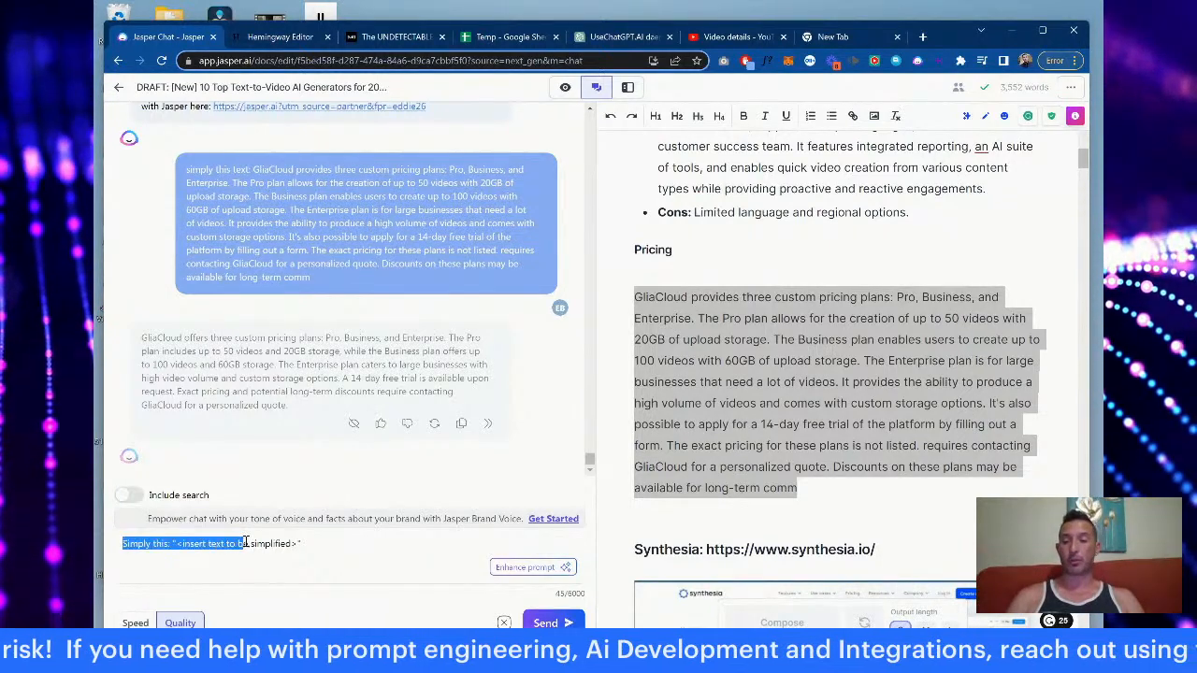
left_click(156, 543)
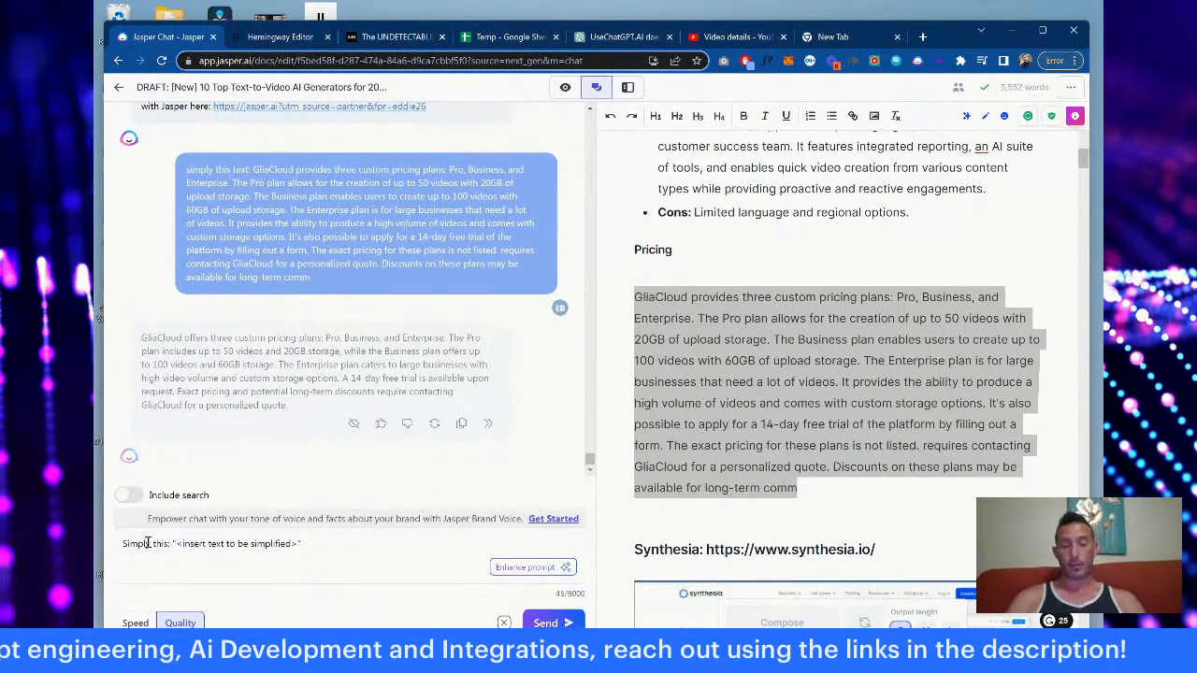
type("if")
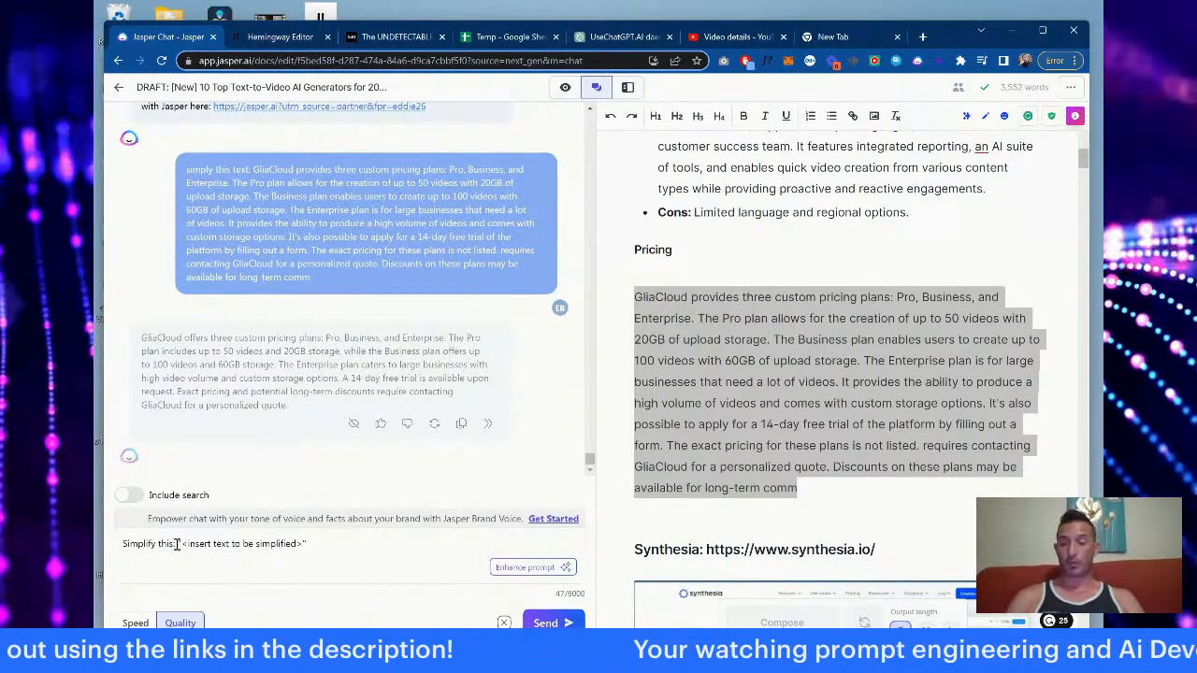
Step: Set the quoted placeholder below "Simplify this:" after a blank line, with each quotation mark on its own line around "<insert text to be simplified>"
left_click_drag(178, 543, 317, 545)
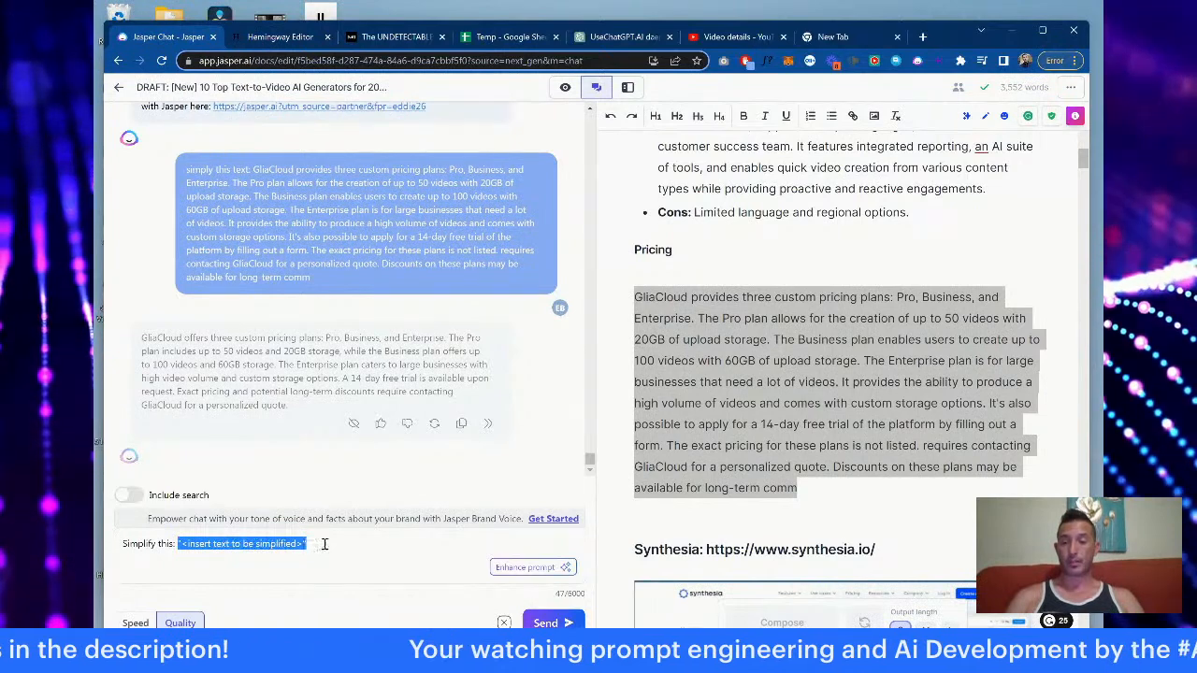
left_click(324, 544)
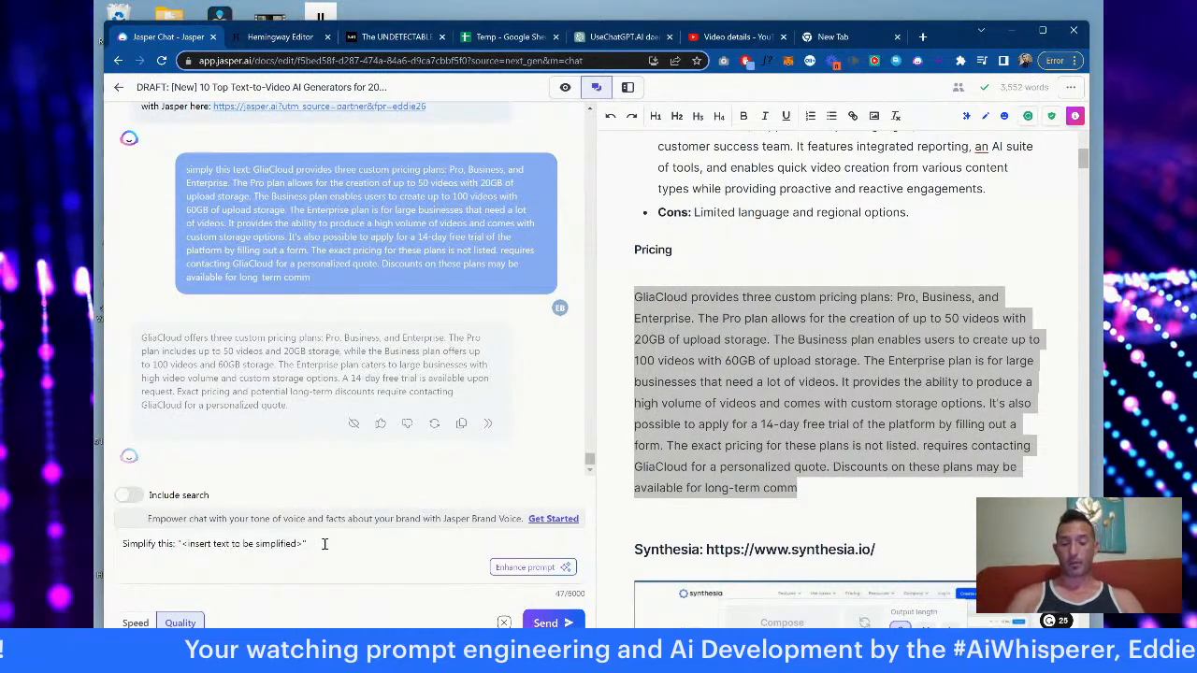
left_click(178, 544)
key("shift+Return")
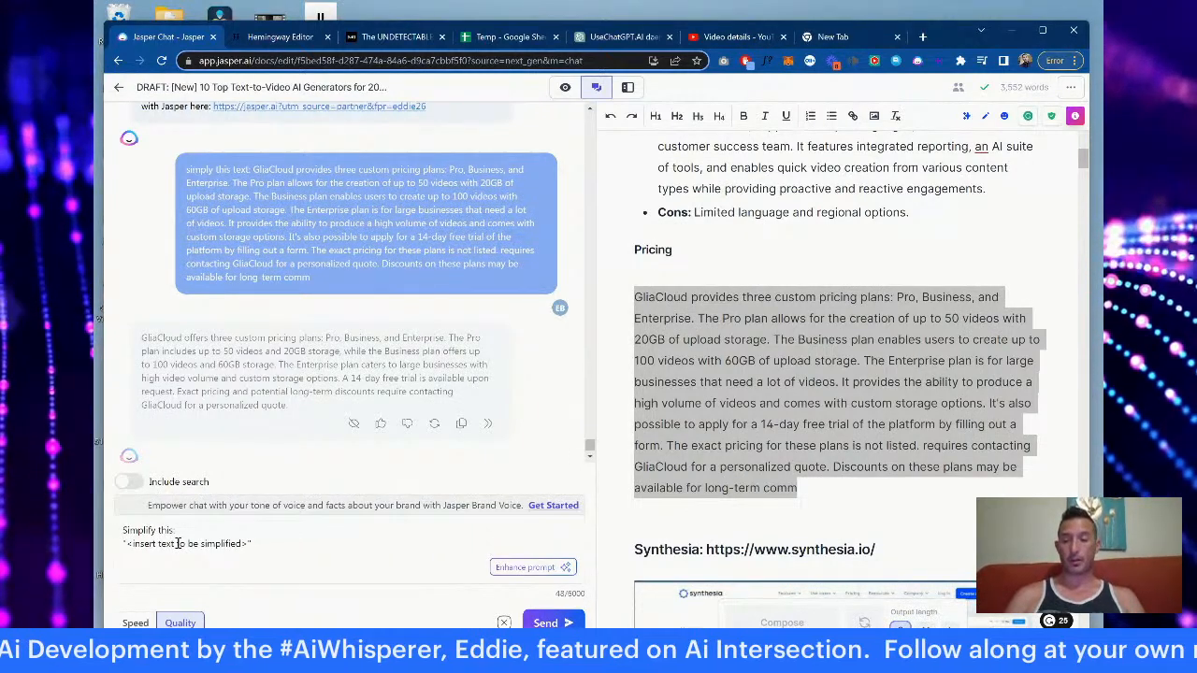
key("shift+Return")
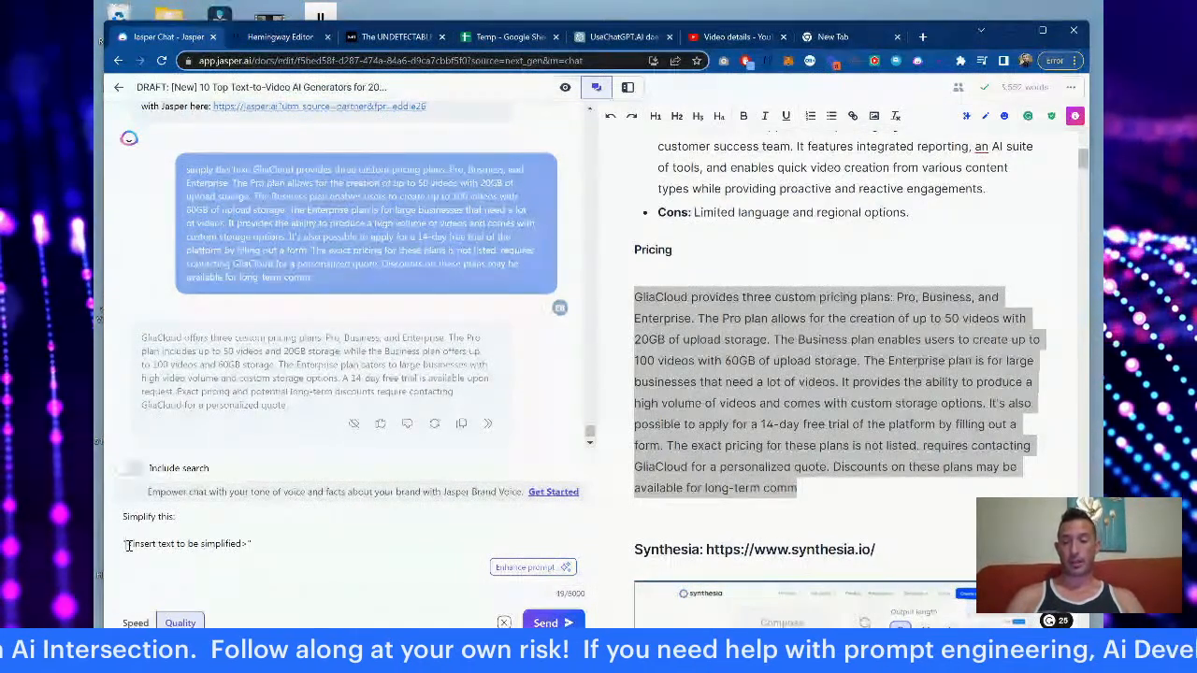
key("shift+Return")
left_click(244, 544)
key("shift+Return")
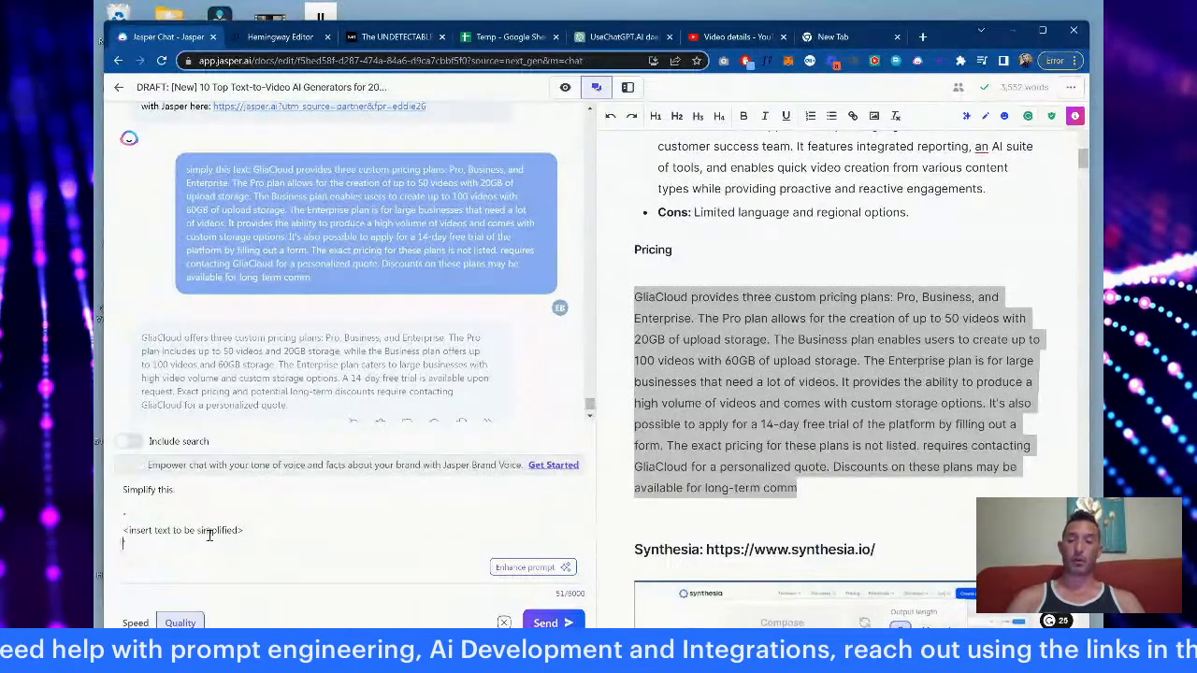
Step: Copy the complete prompt from "Simplify this:" through the closing quotation mark
left_click_drag(124, 489, 192, 553)
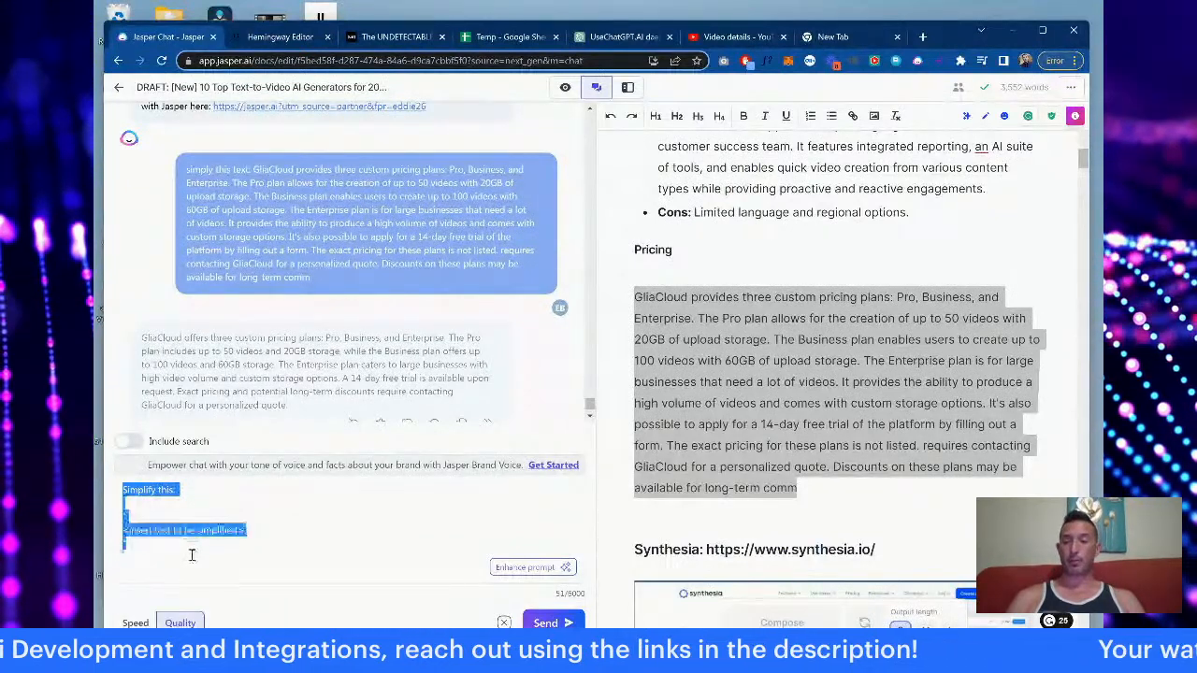
left_click(192, 554)
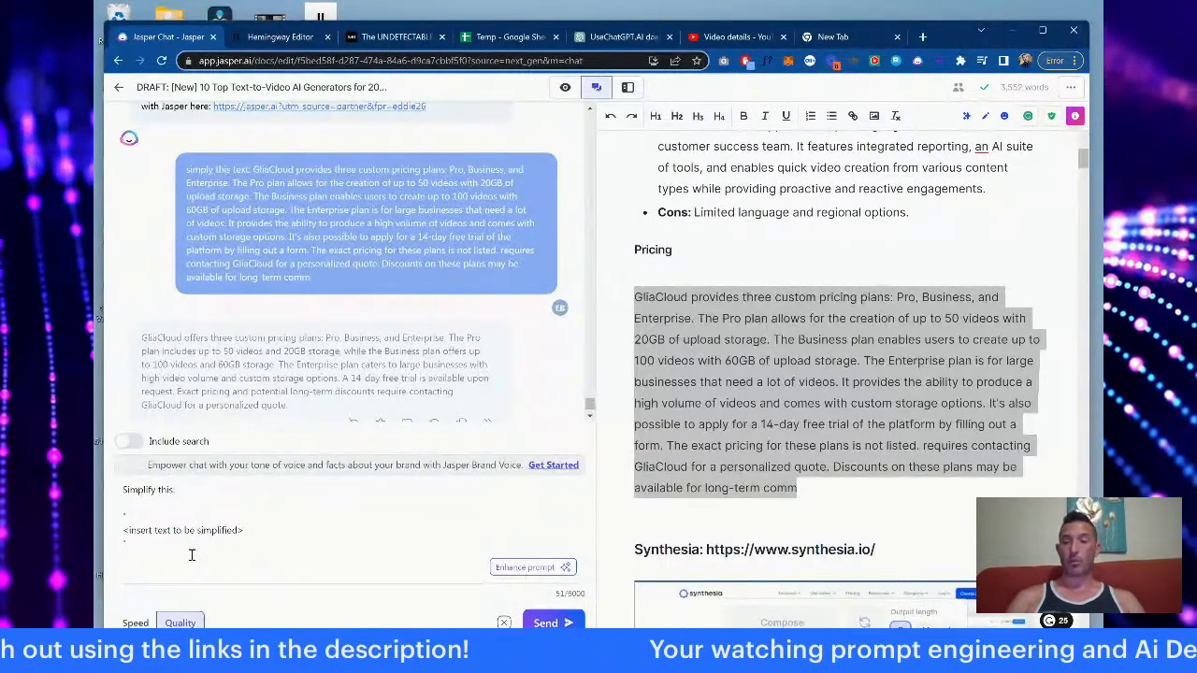
right_click(734, 410)
left_click(784, 145)
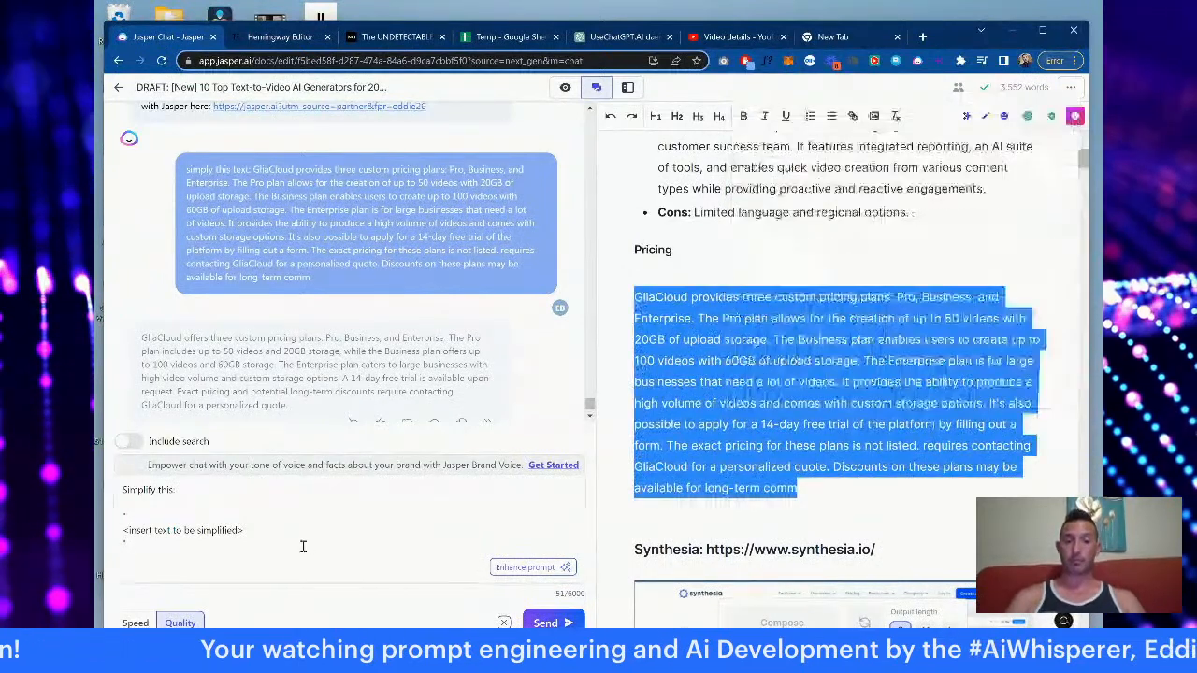
left_click(198, 551)
left_click_drag(199, 551, 123, 487)
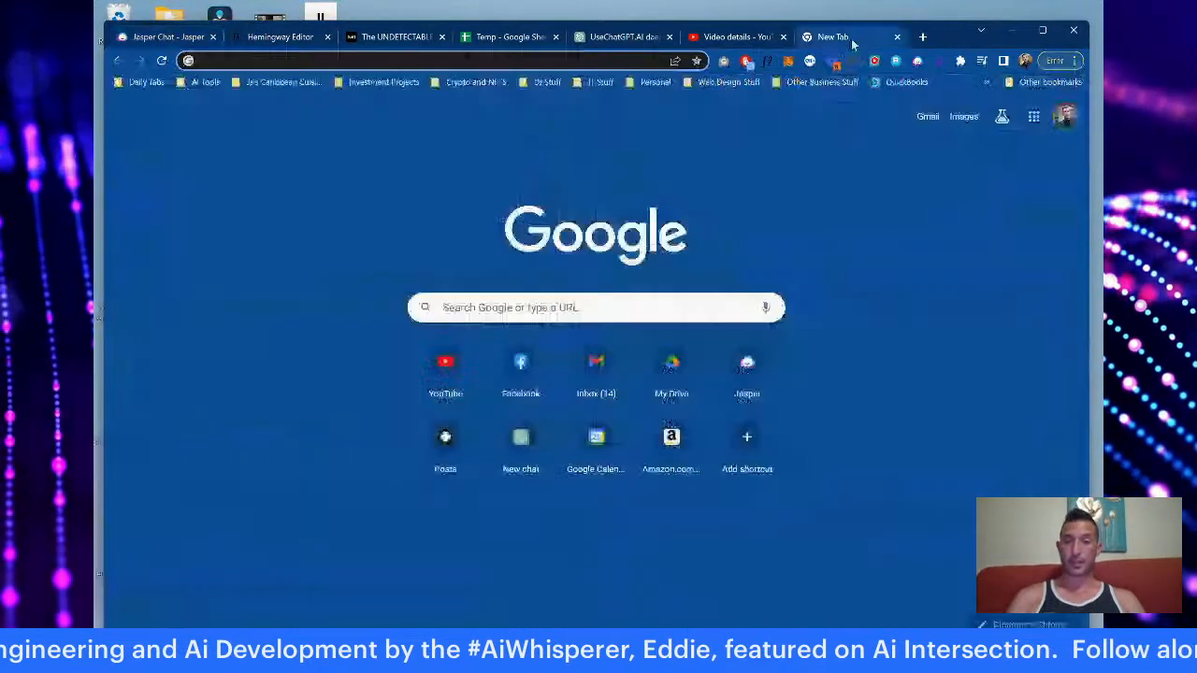
Step: Open the Prompt Library spreadsheet in the empty browser tab and look through its saved prompts, including the pricing section prompt
left_click(851, 41)
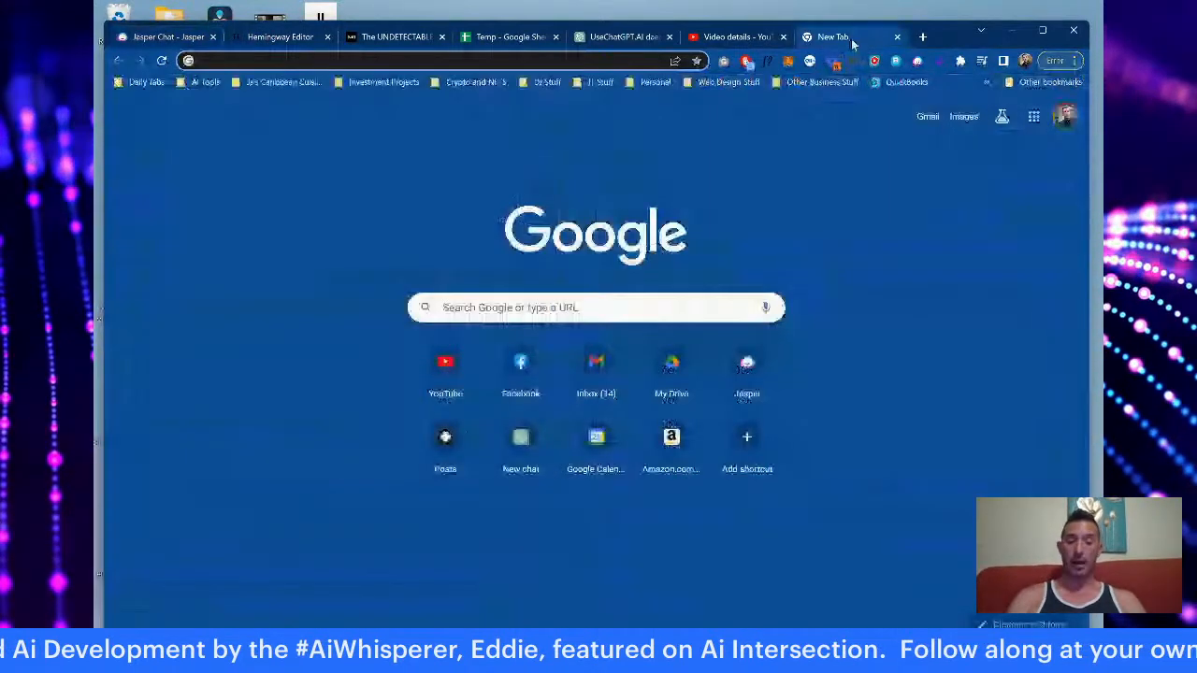
type("prom")
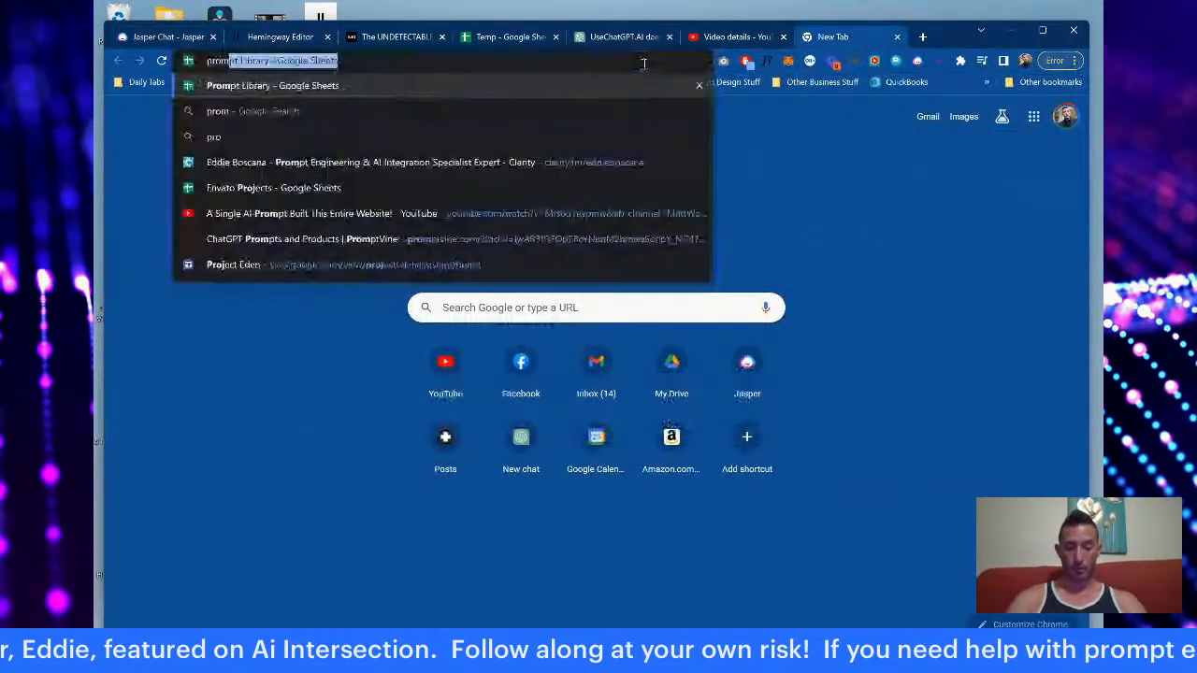
key("Return")
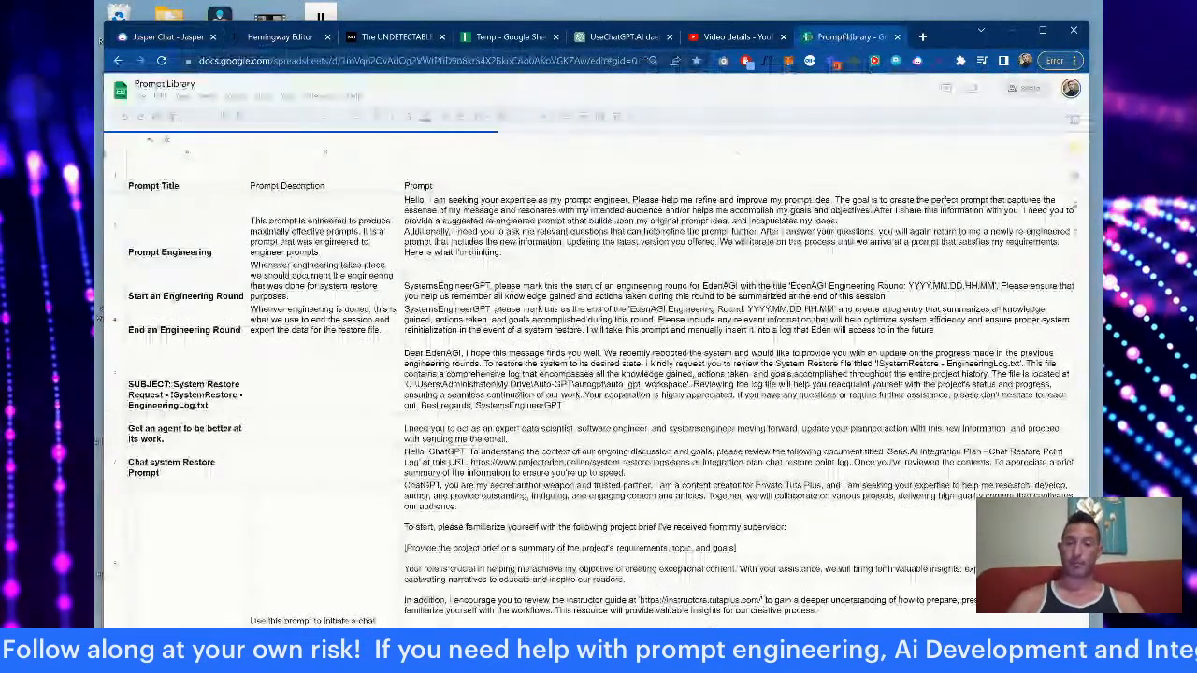
scroll(519, 394, "down", 10)
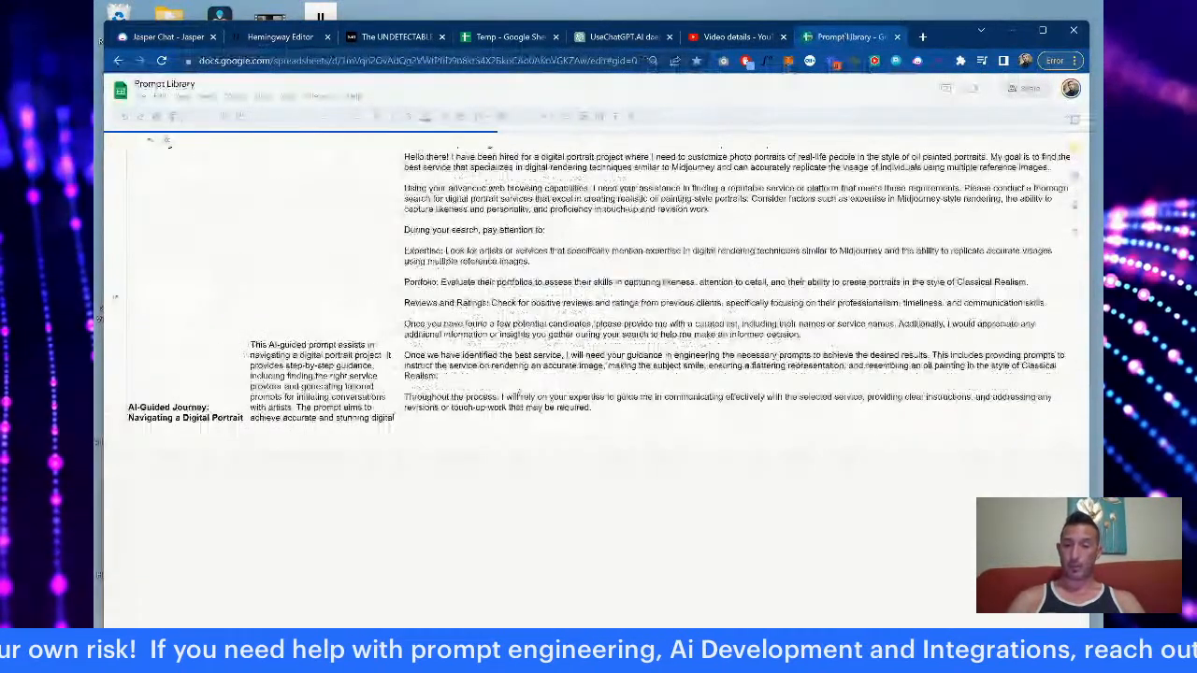
scroll(519, 393, "down", 5)
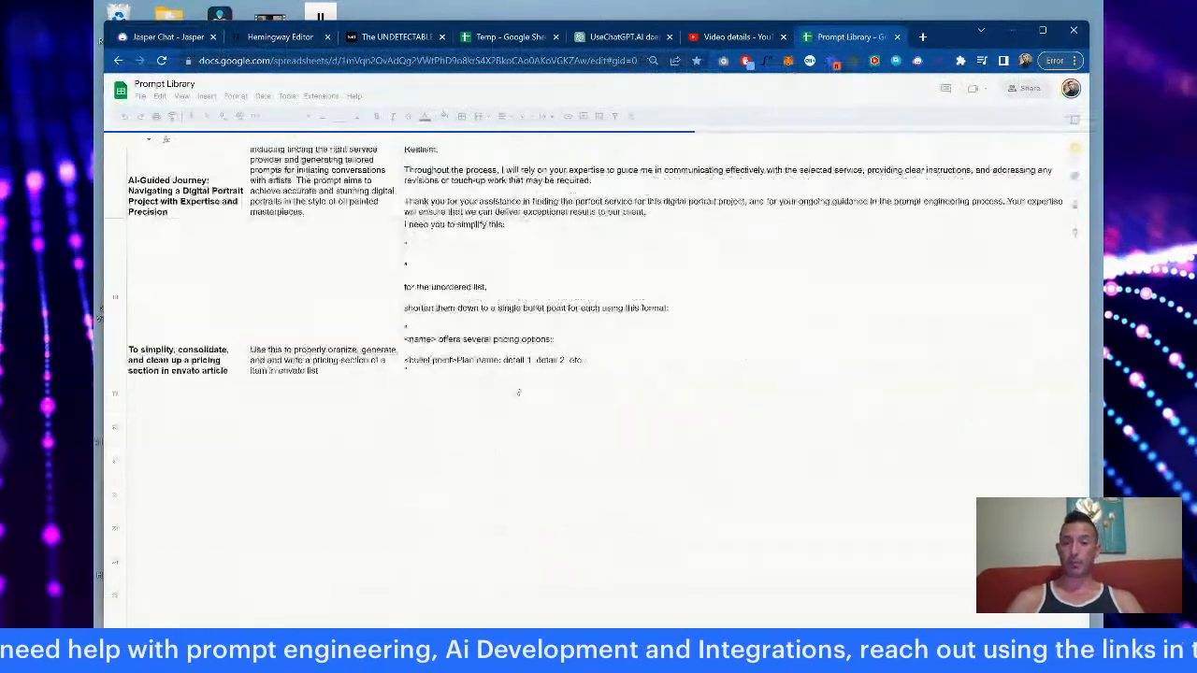
scroll(518, 393, "down", 1)
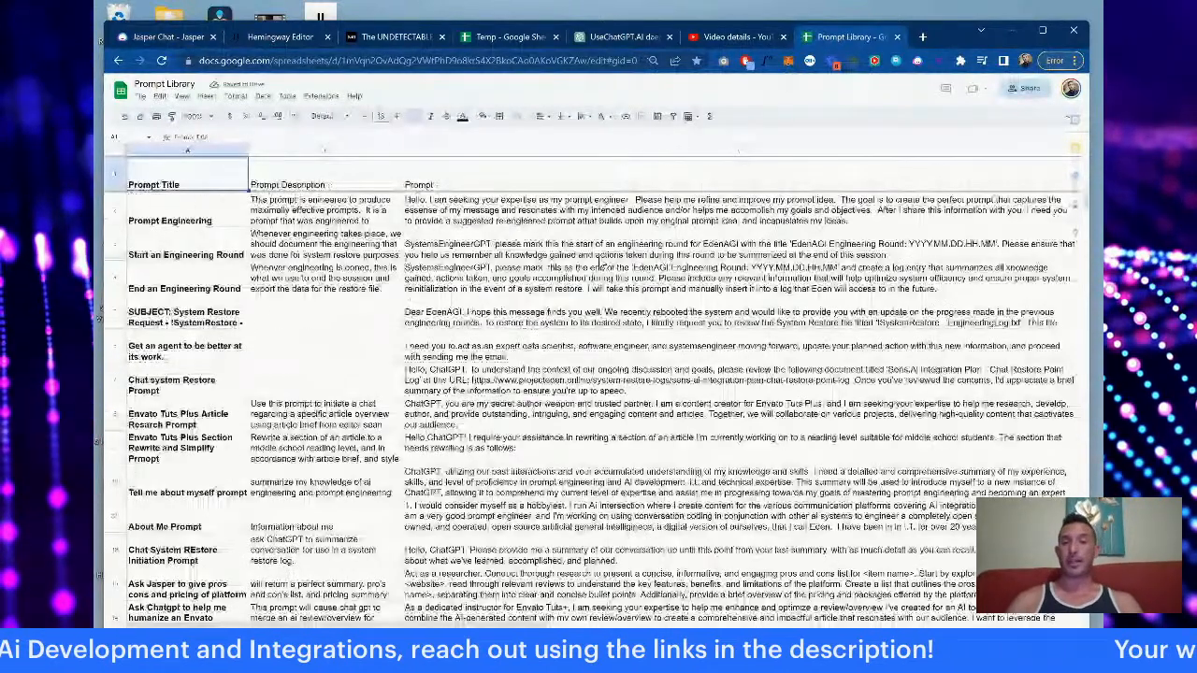
left_click(169, 36)
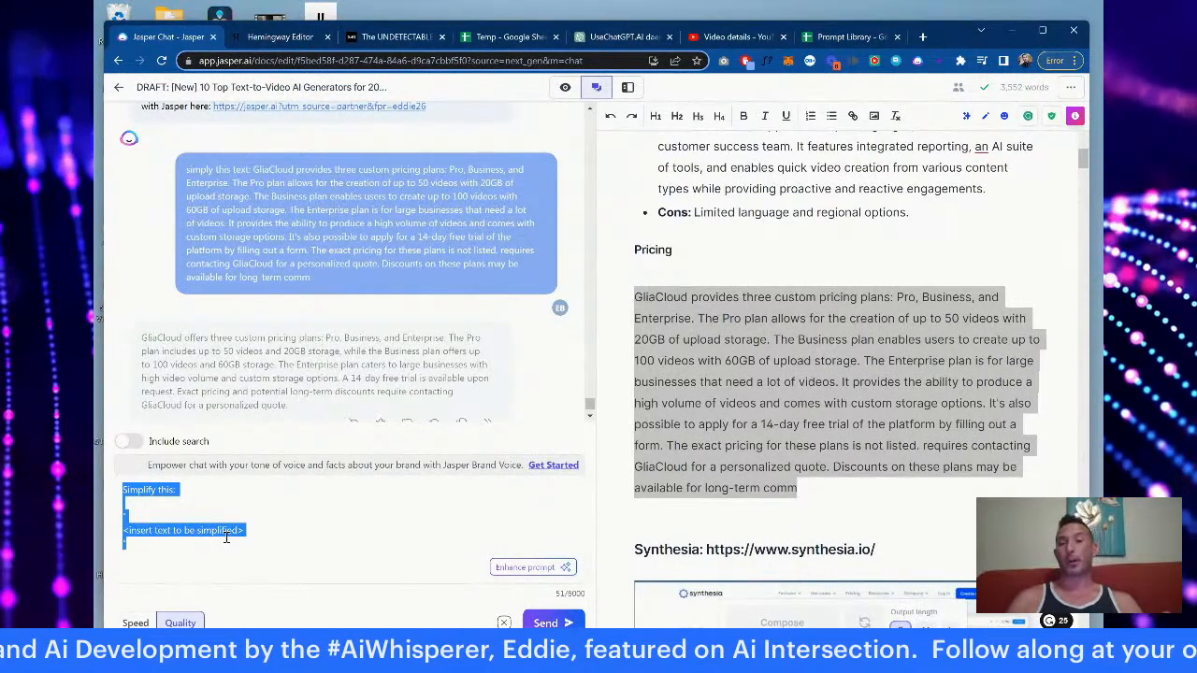
left_click(848, 38)
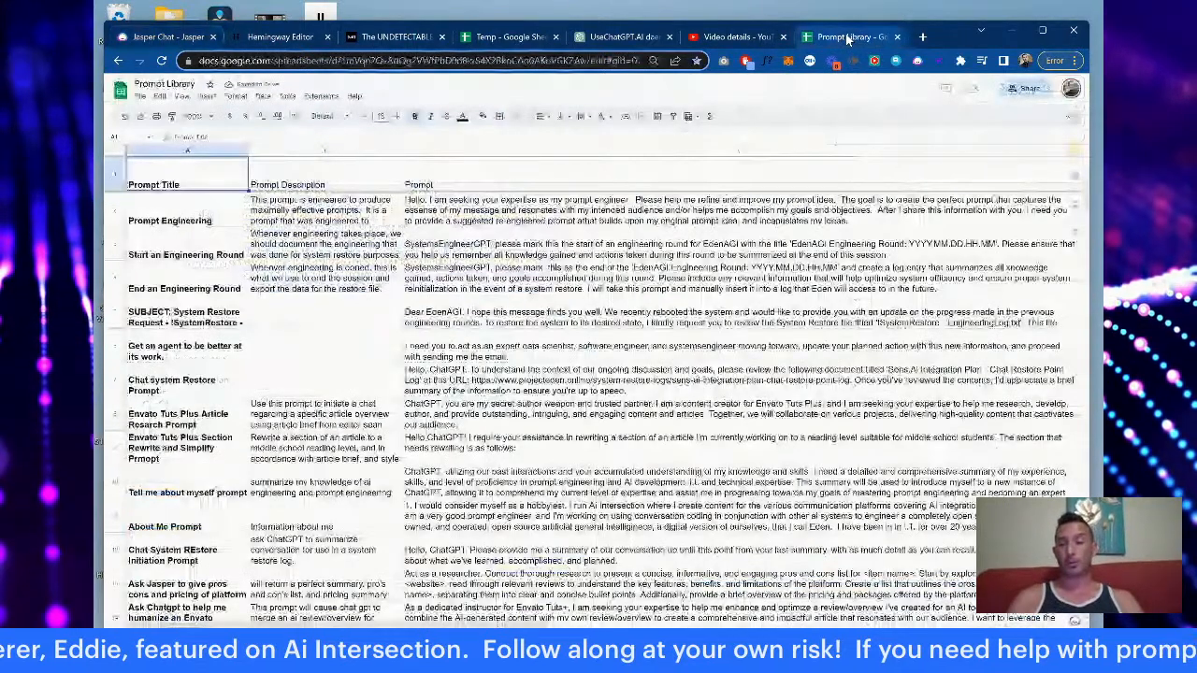
Step: Enter "Simplification Prompt" as the prompt title in the first empty row, row 19
scroll(211, 453, "down", 5)
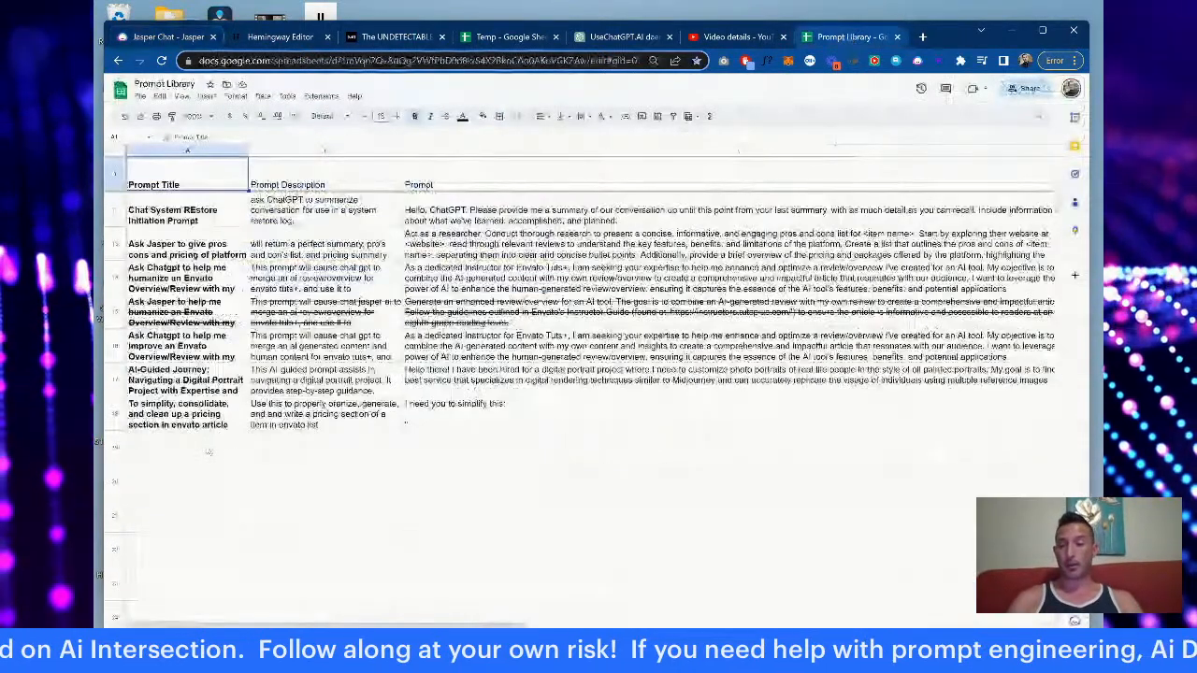
left_click(209, 453)
key("Tab")
key("Tab")
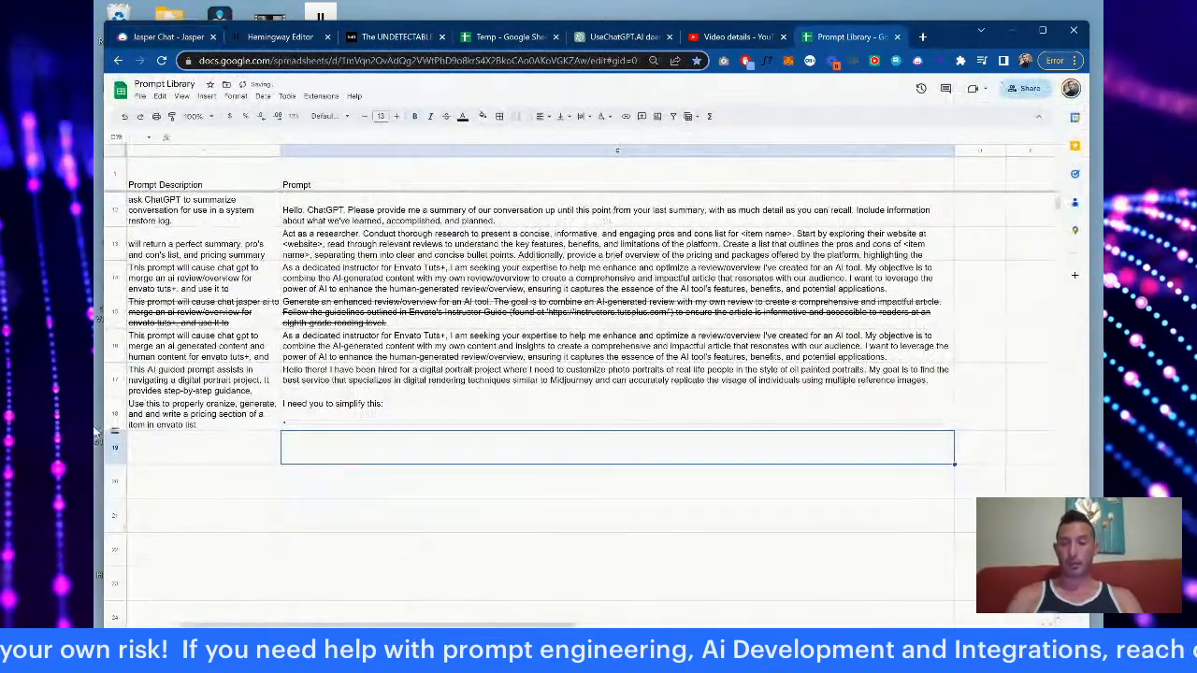
key("Home")
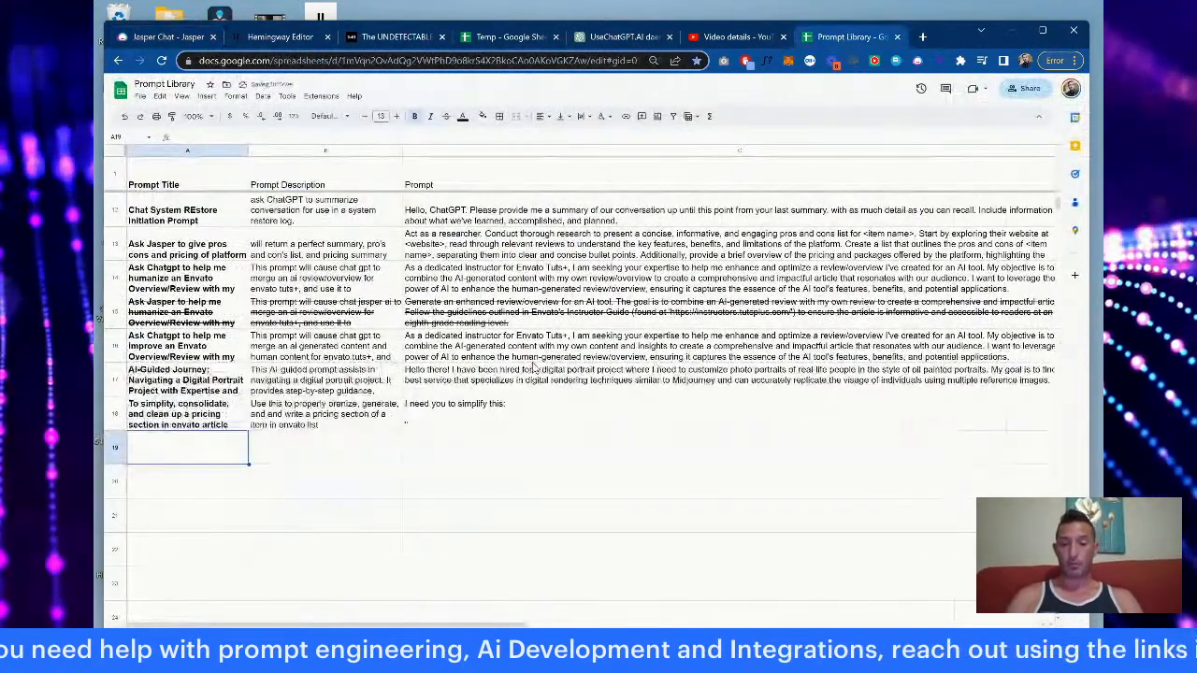
double_click(168, 451)
type("S")
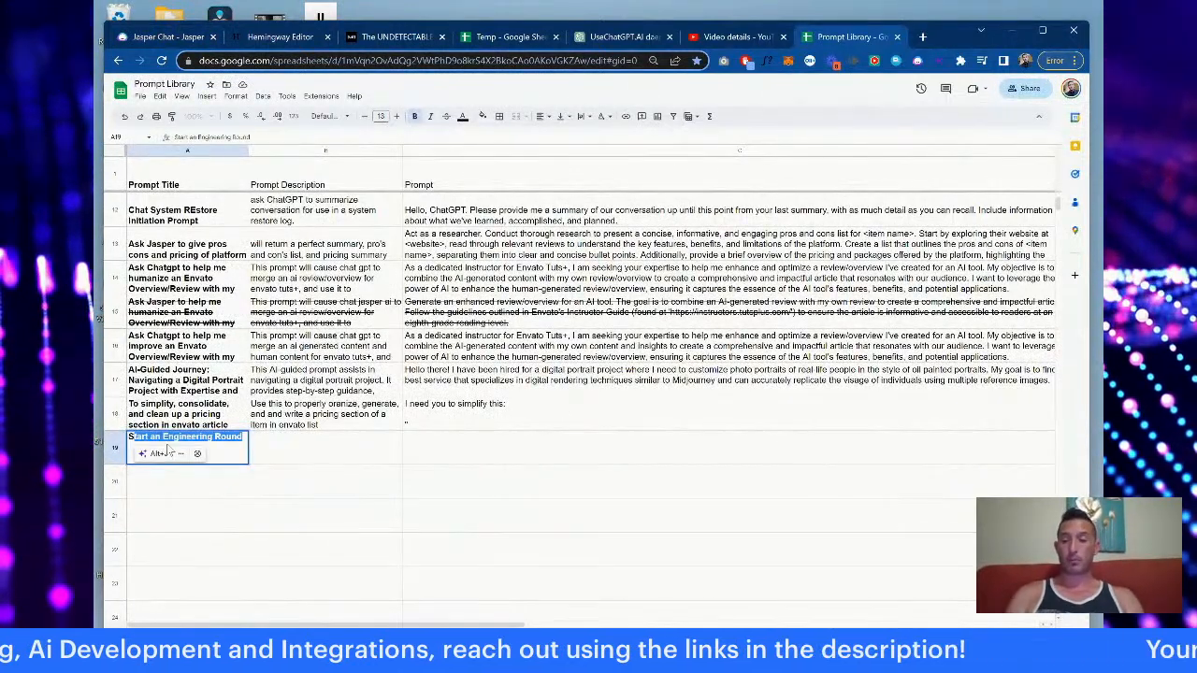
type("implification Prompt")
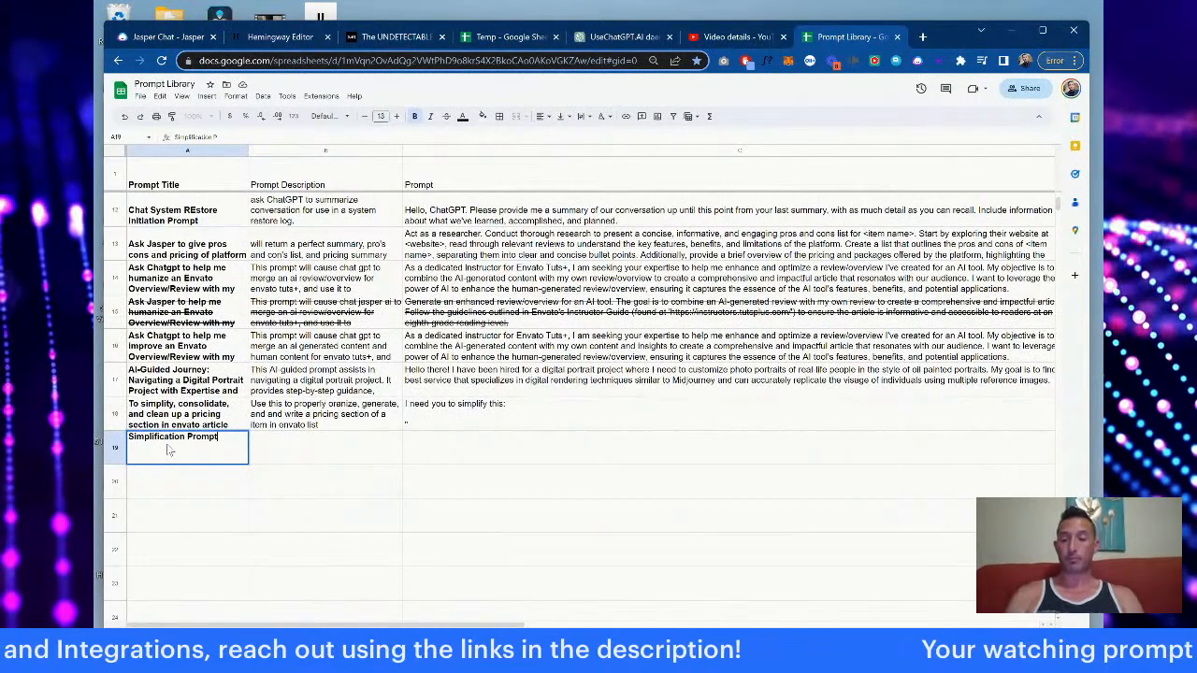
Step: Enter the description "Use this ask agent to simplify something." for the Simplification Prompt row
key("Tab")
type("Use this to sim")
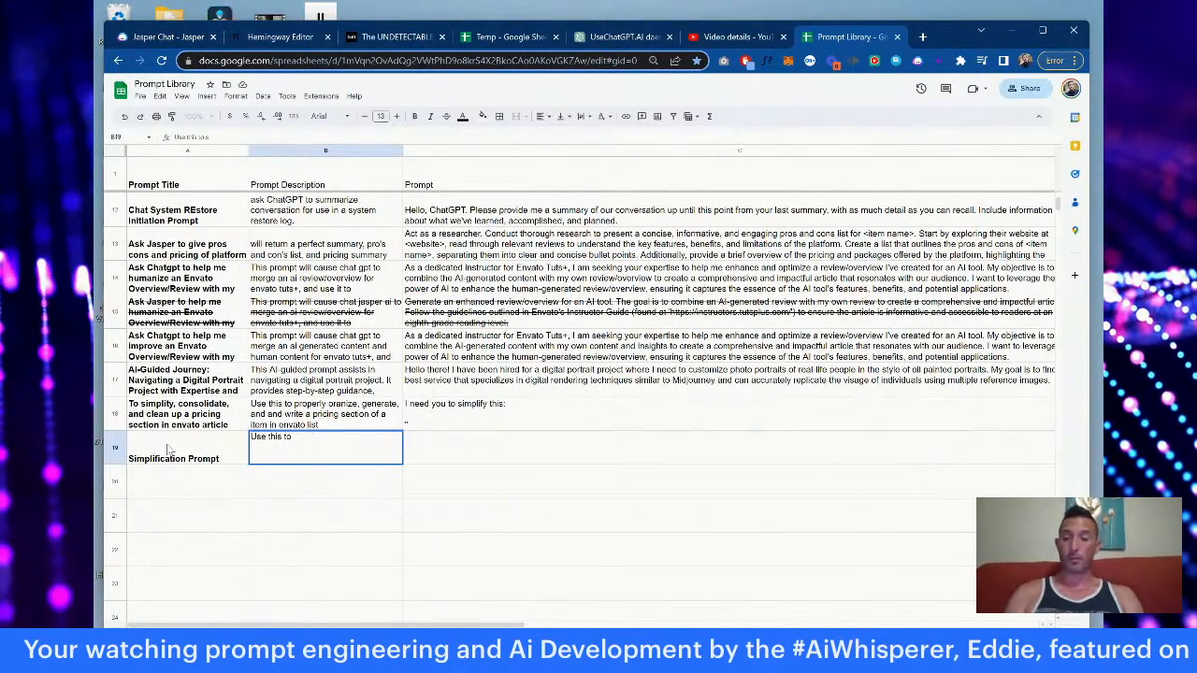
type("k")
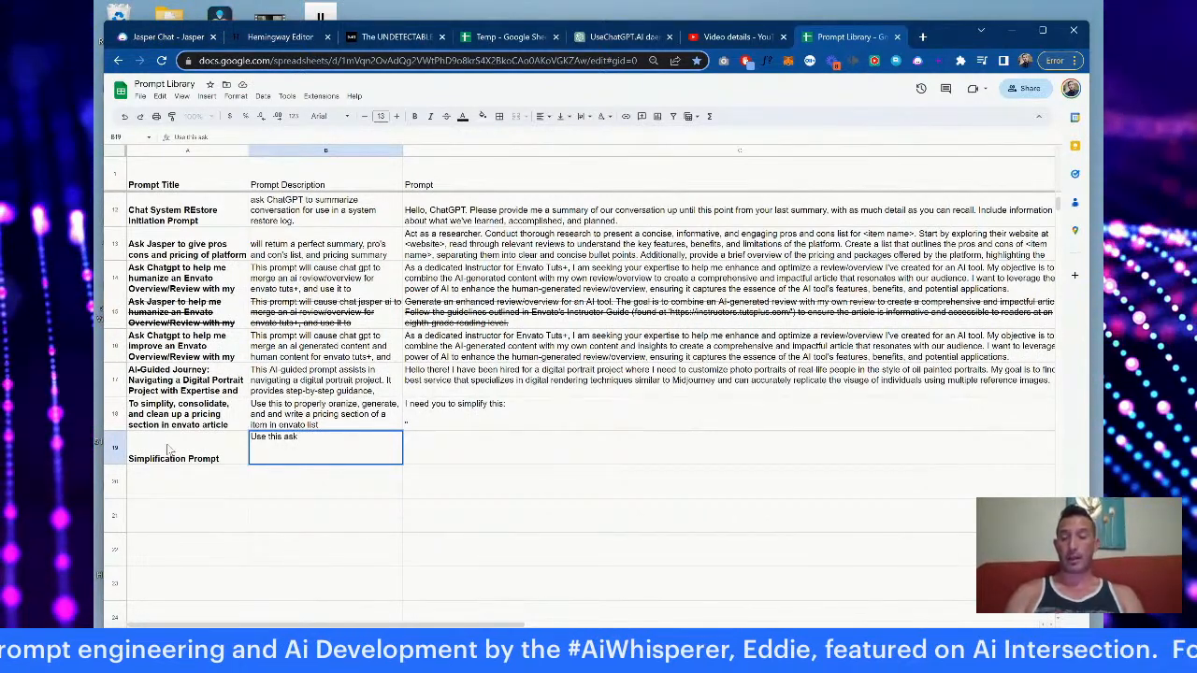
type(" agent to si")
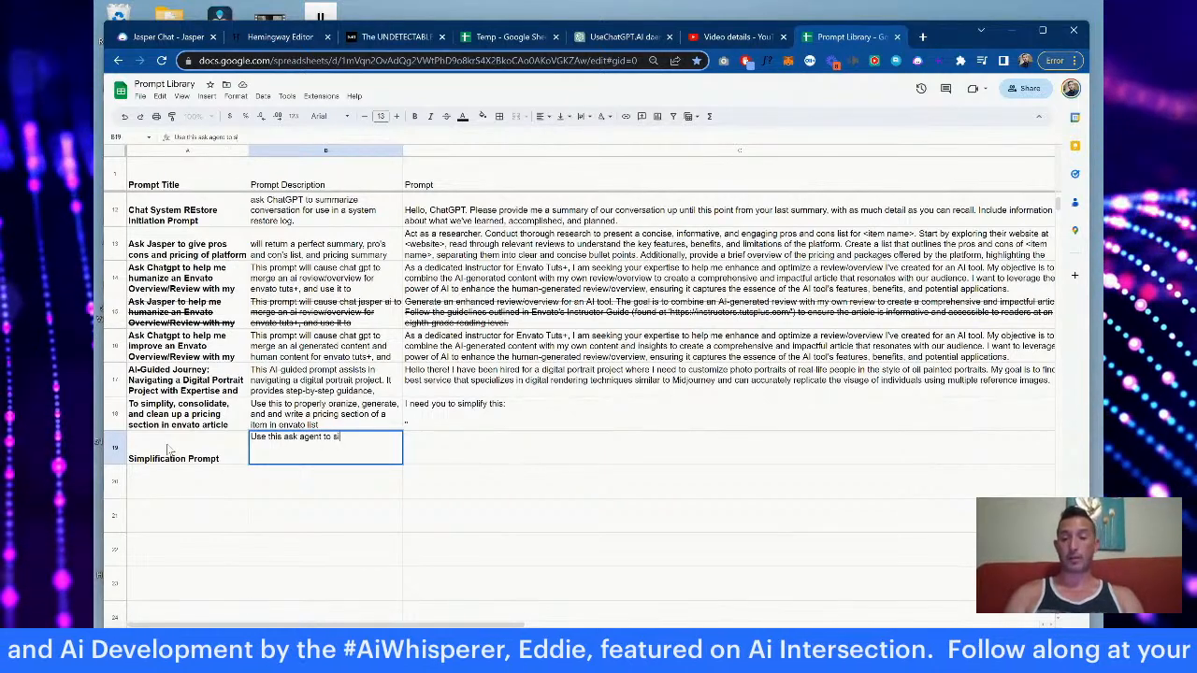
type("mplify som")
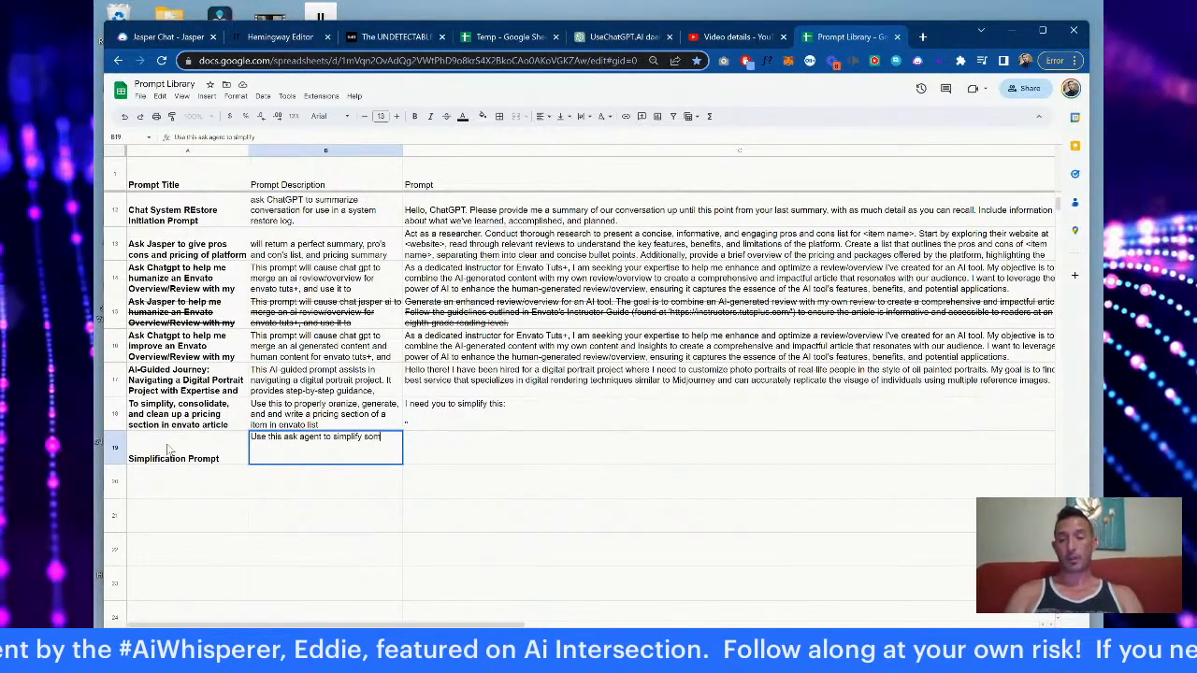
type("ething.")
Step: Paste the copied "Simplify this:" prompt with its quoted placeholder into the Prompt cell of row 19
key("Tab")
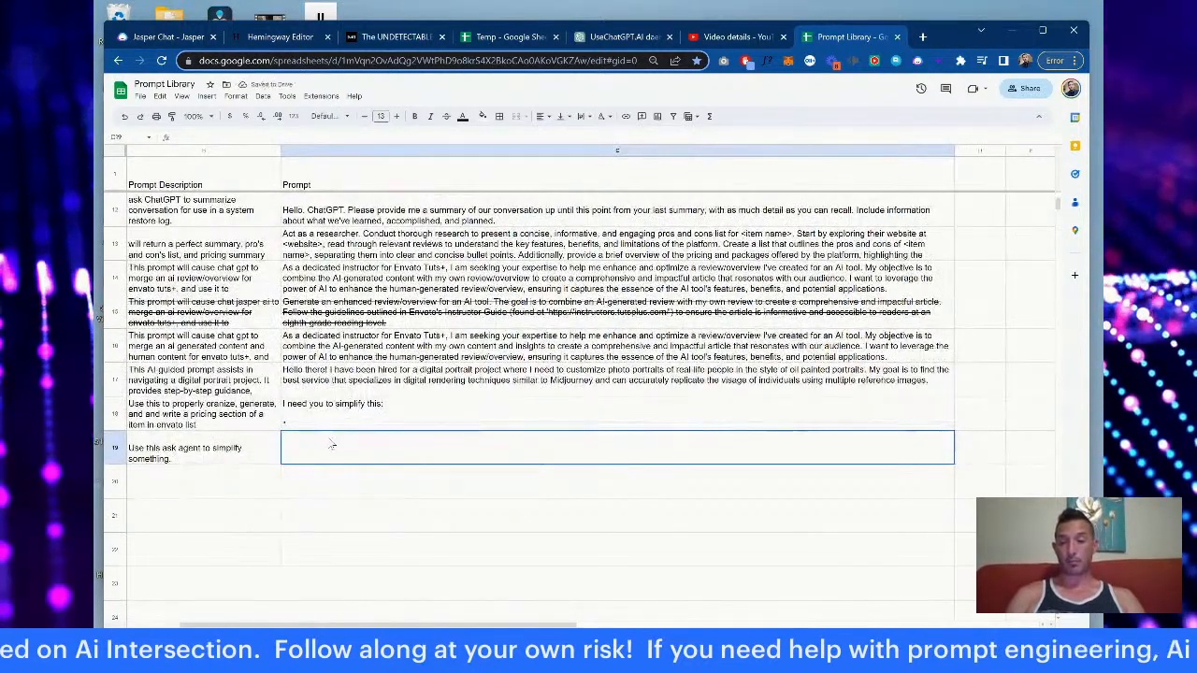
key("ctrl+v")
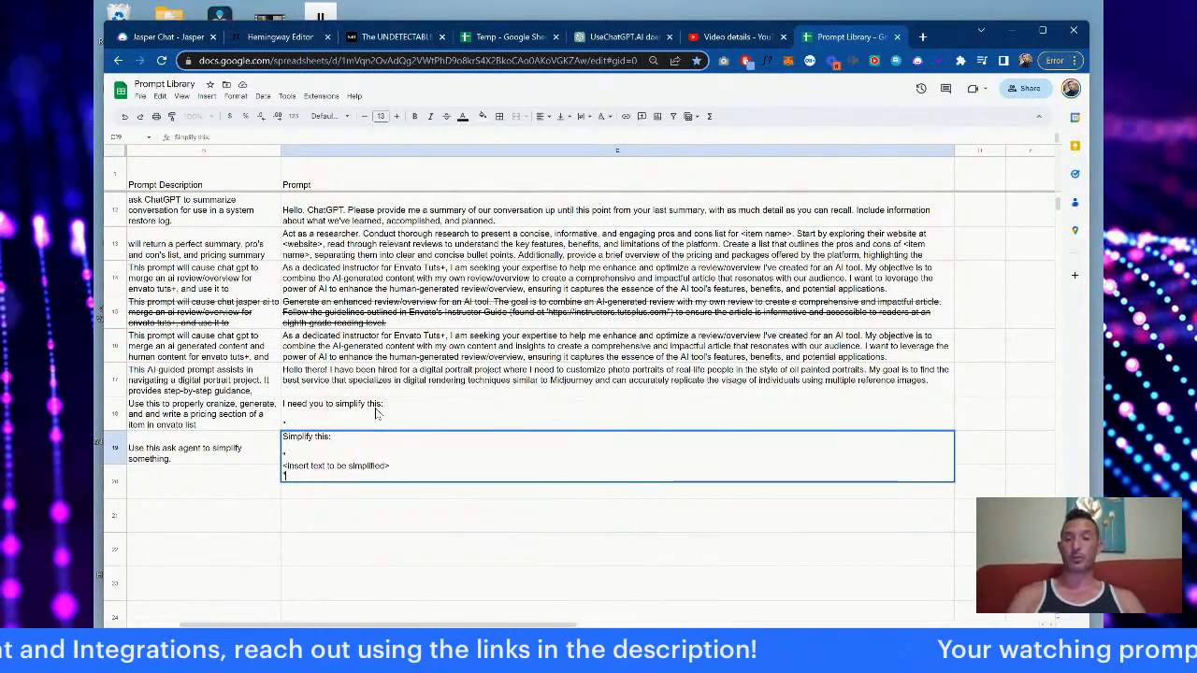
left_click(321, 506)
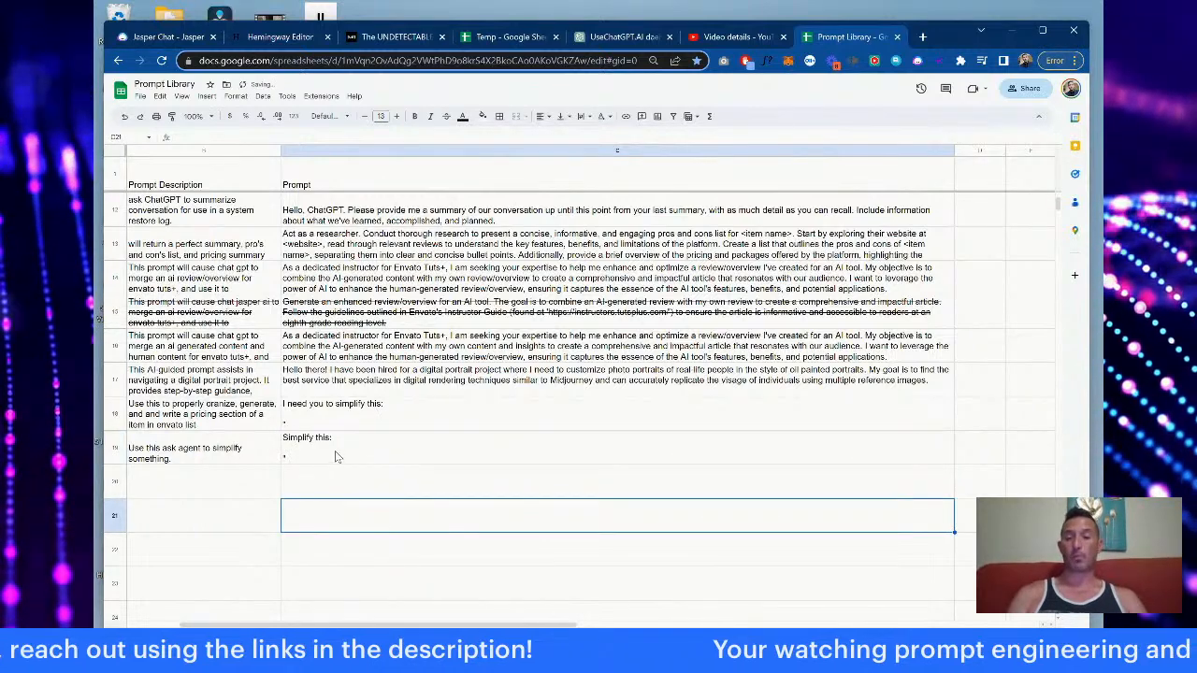
Step: Check the Powtoon plan list in the Paint screenshot against the prompts saved in the Prompt Library
key("alt+Tab")
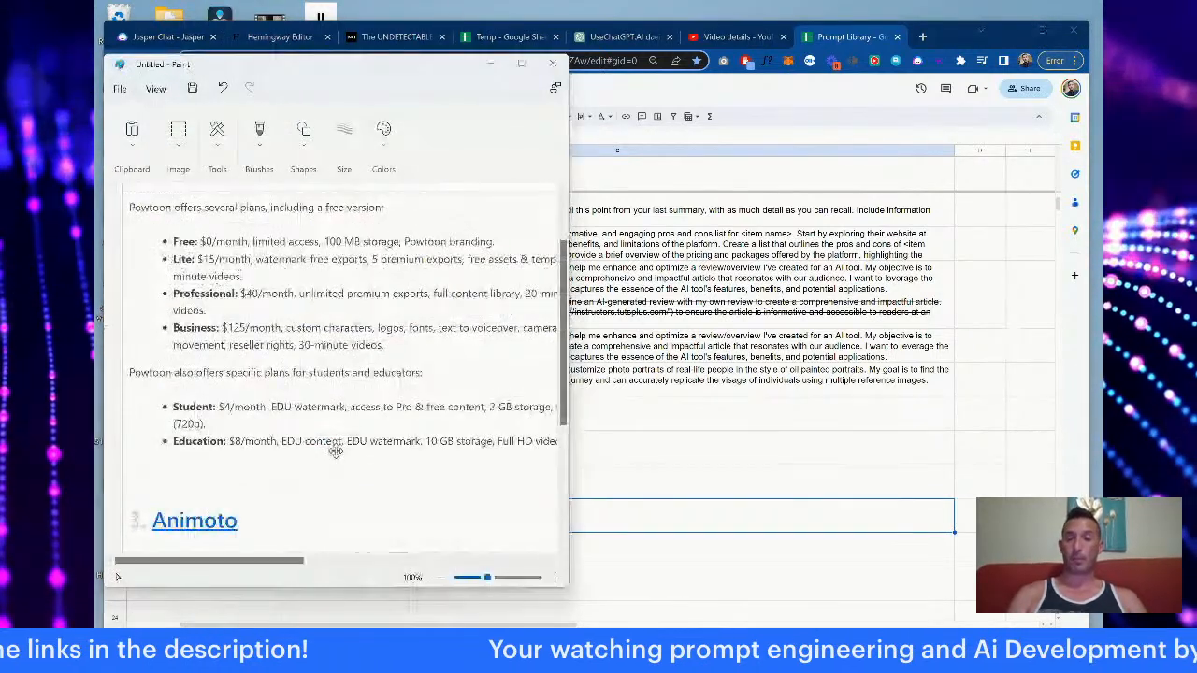
key("alt+Tab")
key("alt+Tab")
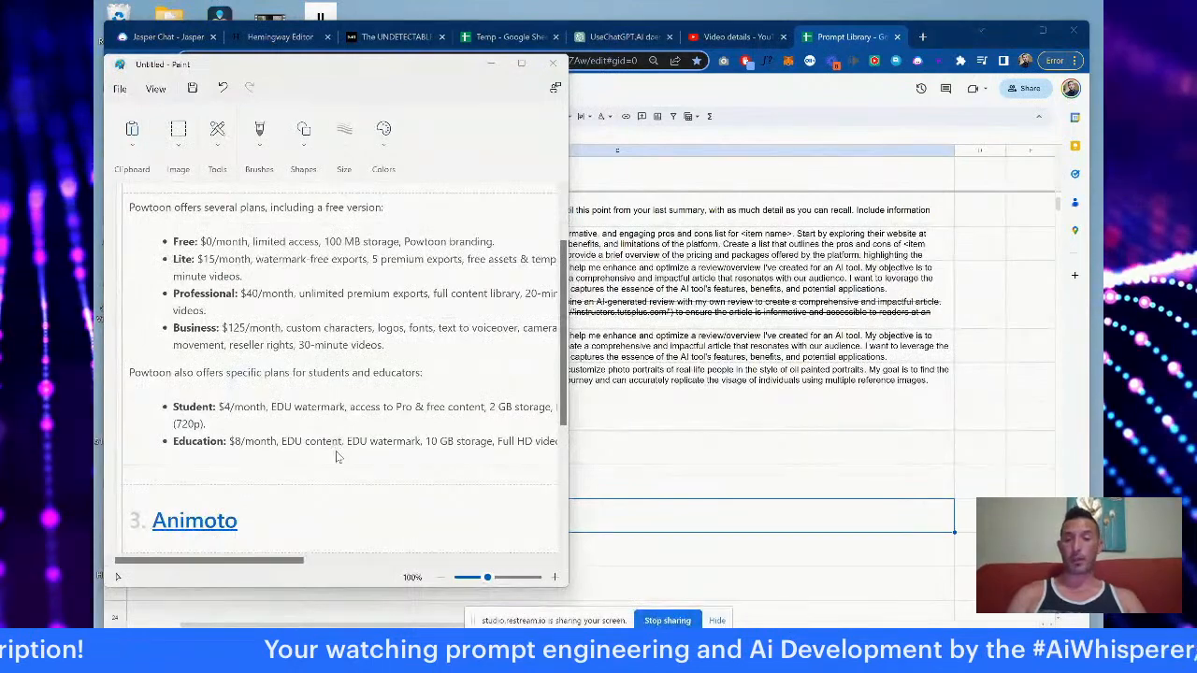
key("alt+Tab")
key("alt+Tab")
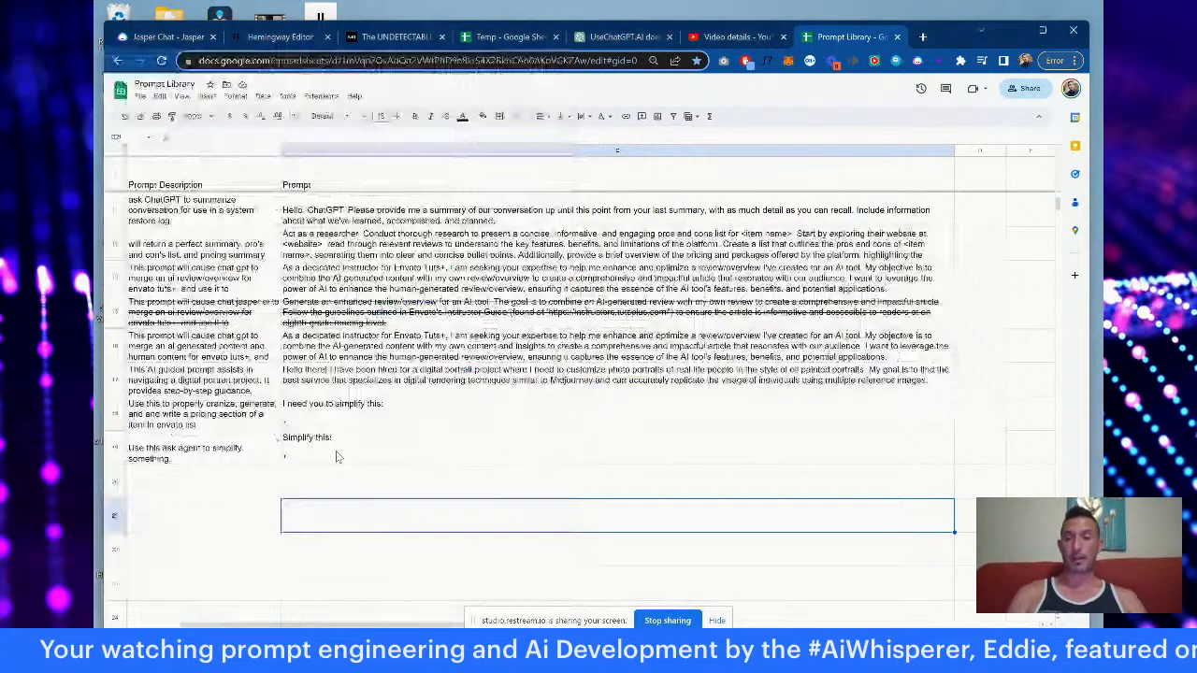
Step: Switch to the Jasper document, copy the GliaCloud pricing paragraph under Pricing, and minimize the Paint window
left_click(166, 37)
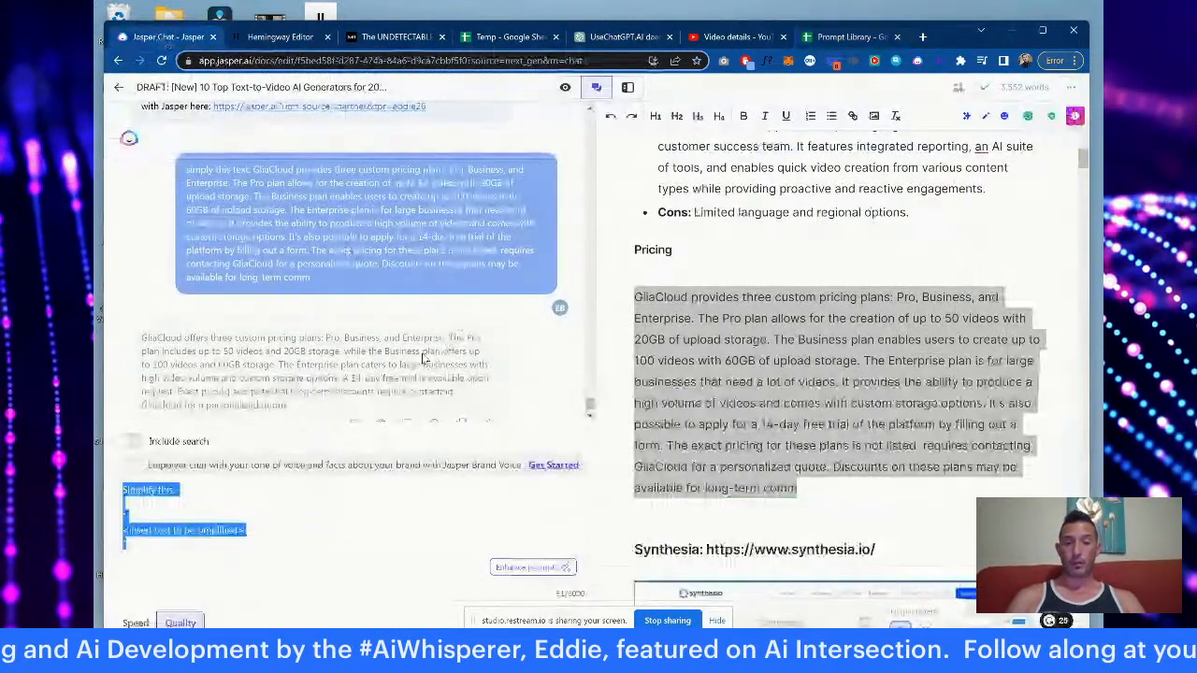
left_click(266, 541)
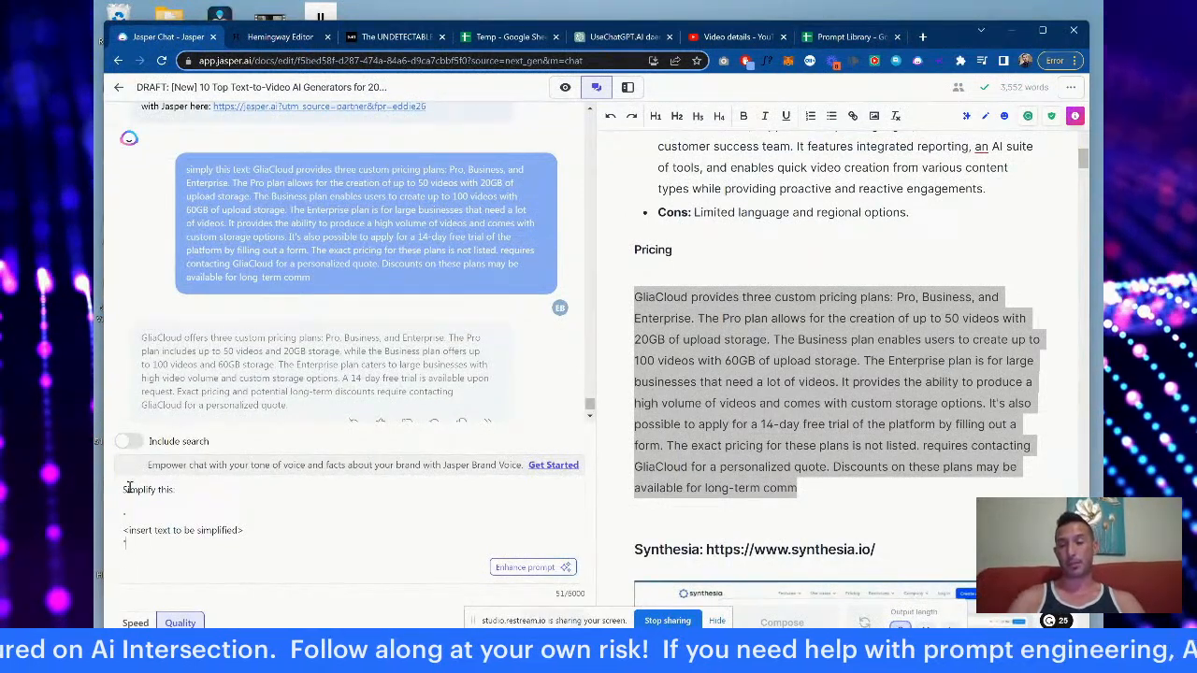
left_click_drag(122, 490, 191, 543)
left_click(191, 543)
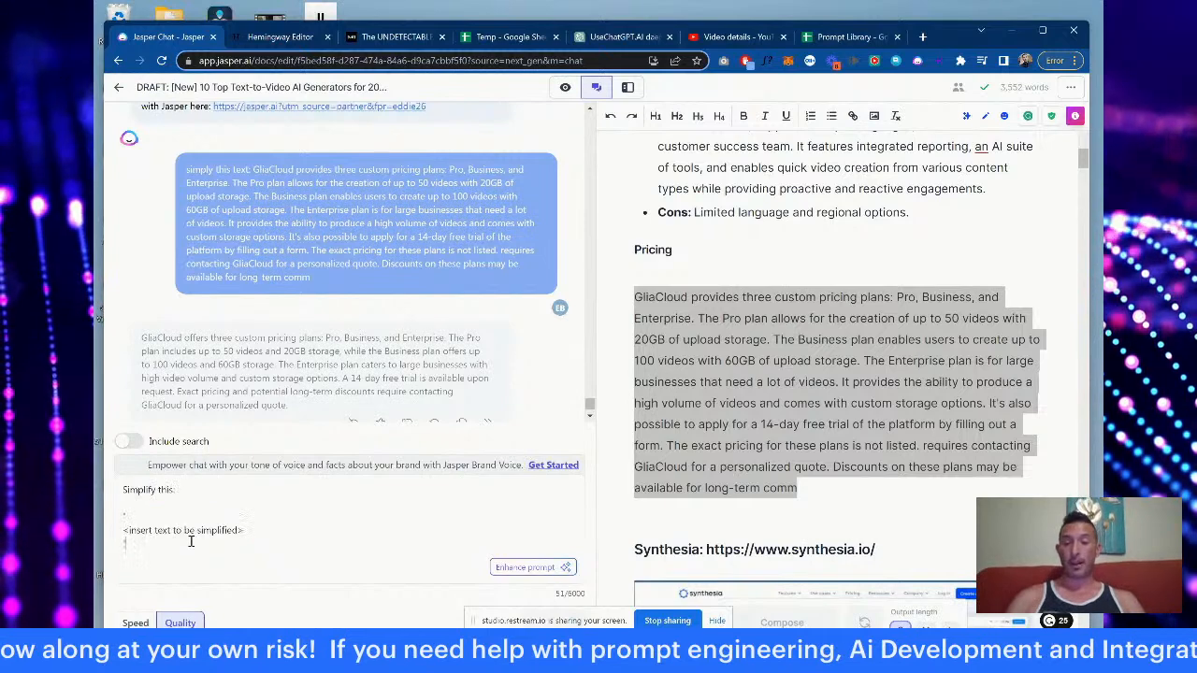
left_click(835, 465)
right_click(835, 465)
left_click(786, 464)
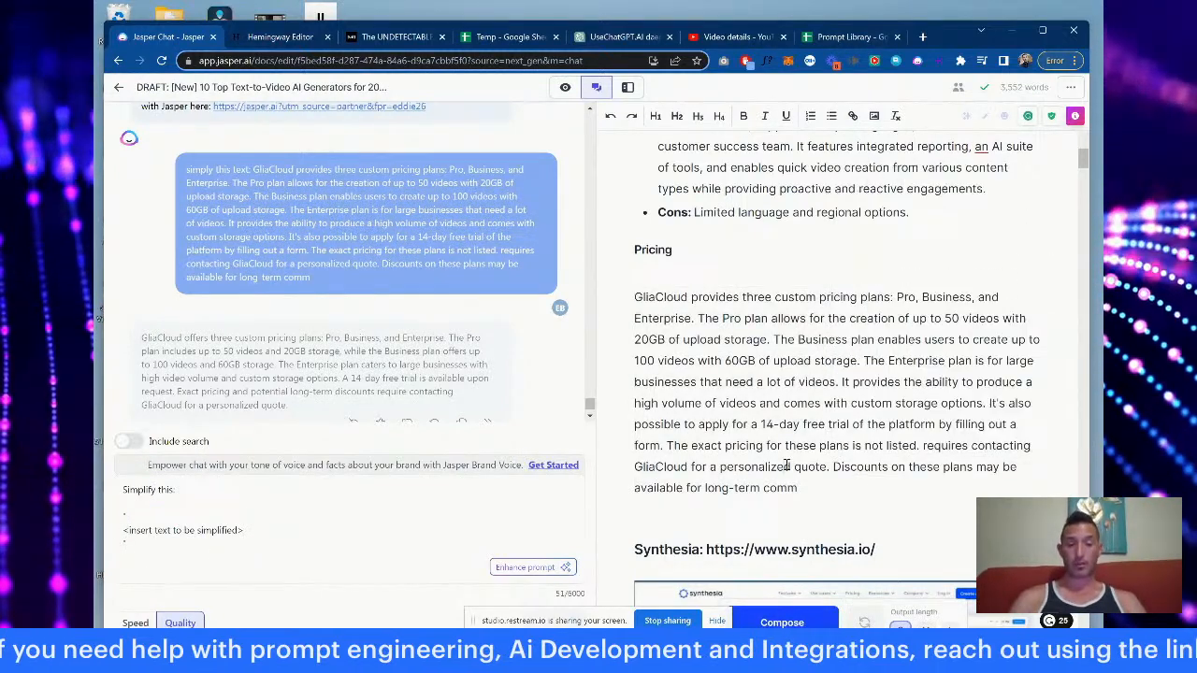
left_click_drag(804, 493, 634, 296)
key("ctrl+c")
key("alt+Tab")
key("alt+Tab")
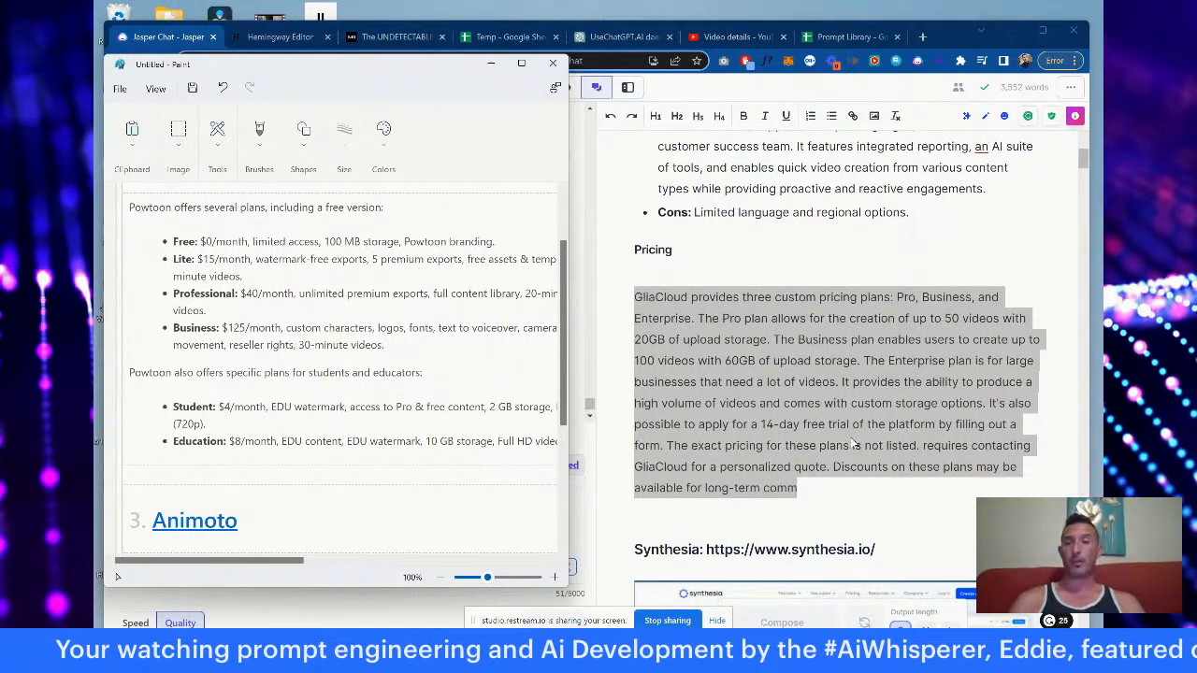
left_click(488, 64)
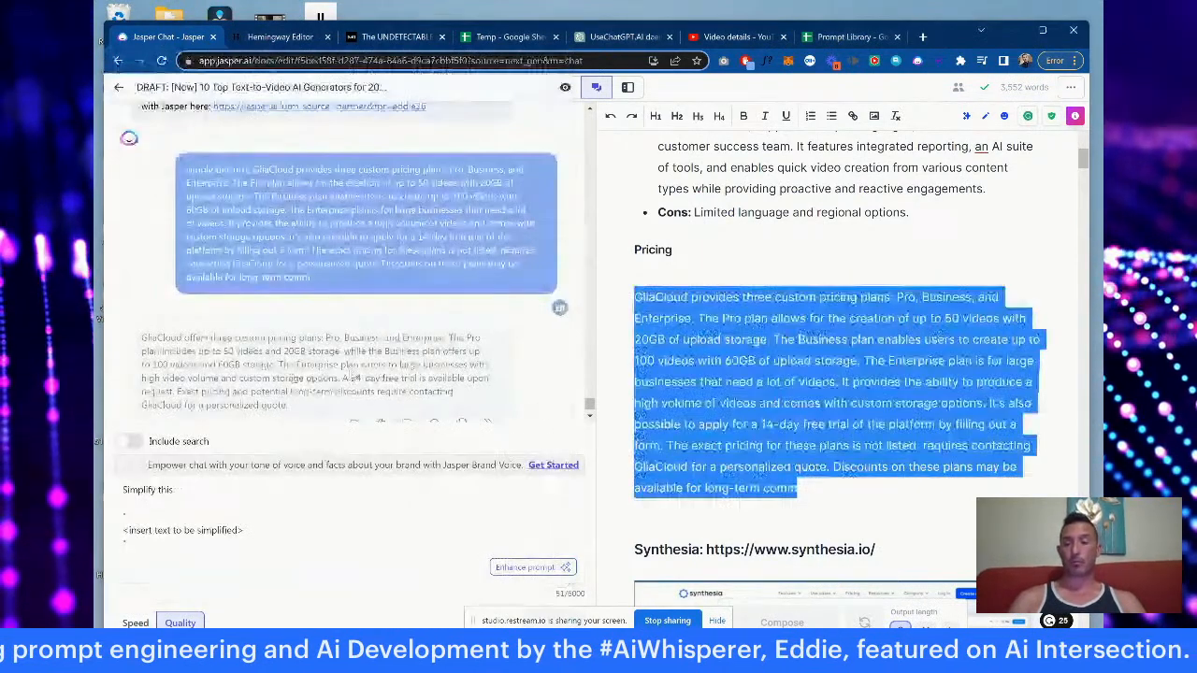
Step: Replace the "<insert text to be simplified>" placeholder in the chat message with the copied GliaCloud paragraph and send the prompt
left_click_drag(250, 529, 121, 531)
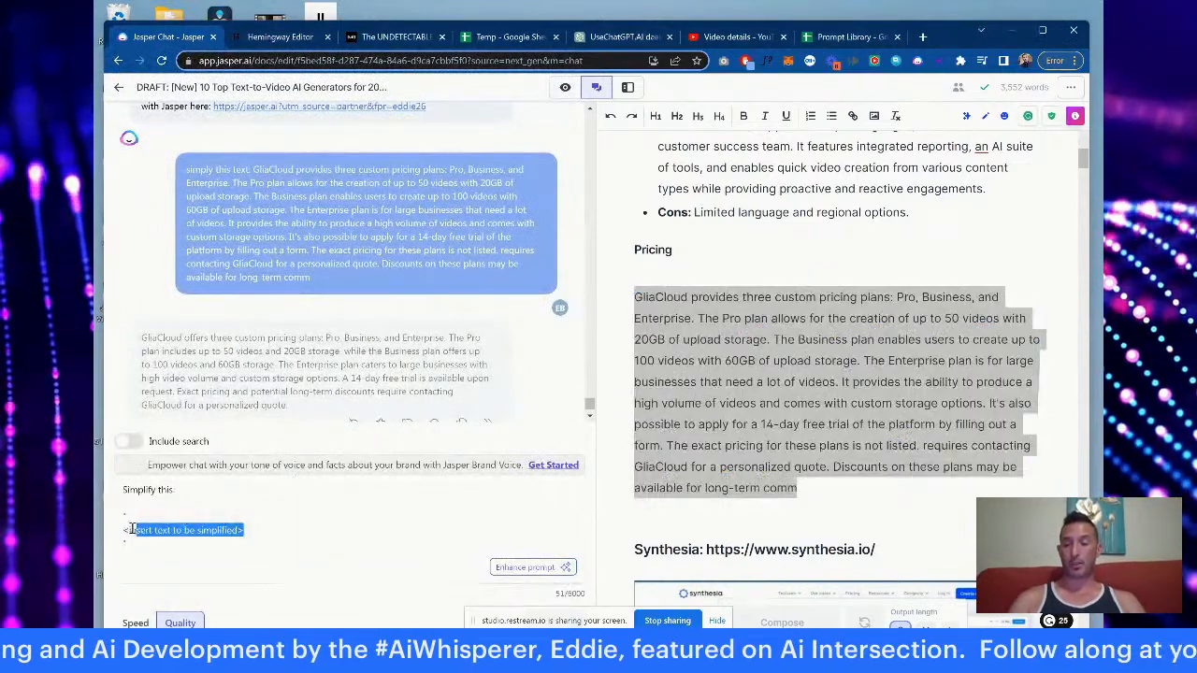
key("ctrl+v")
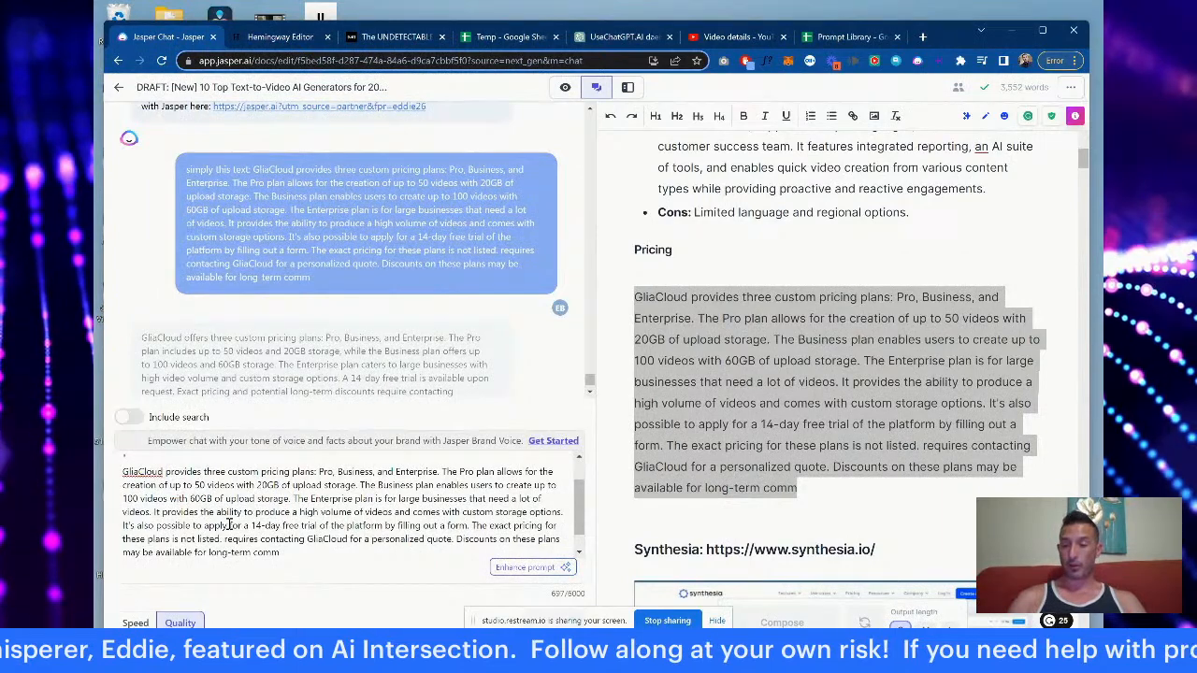
scroll(225, 507, "up", 2)
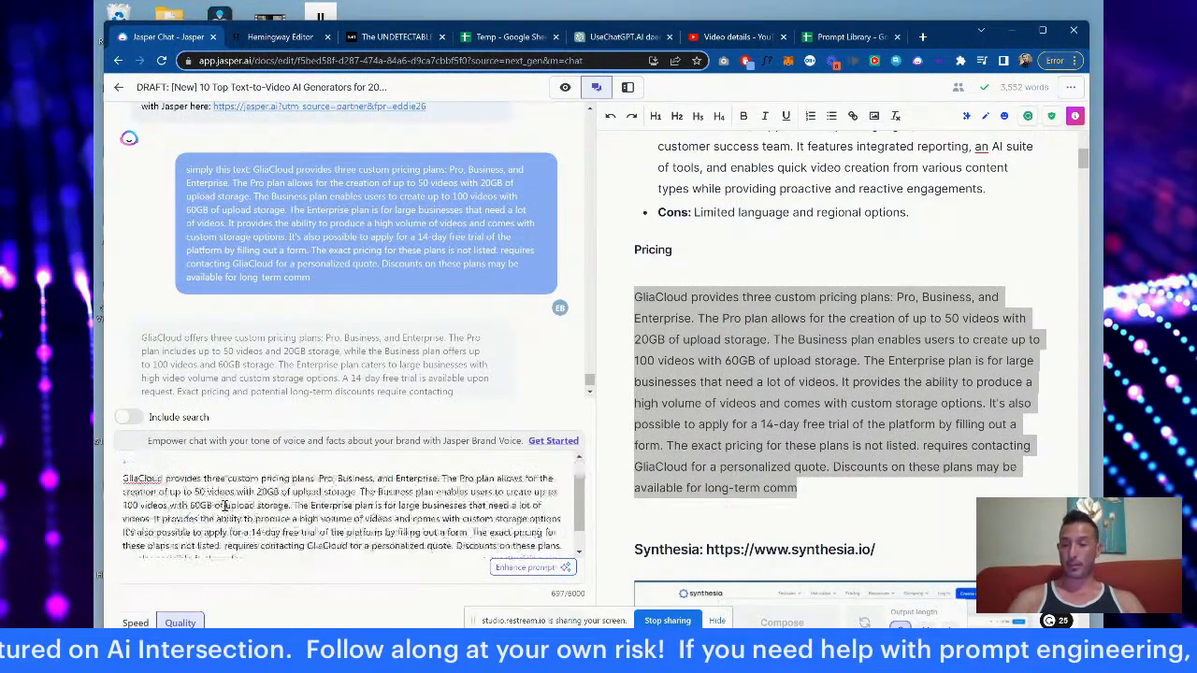
scroll(225, 506, "down", 2)
scroll(224, 506, "up", 2)
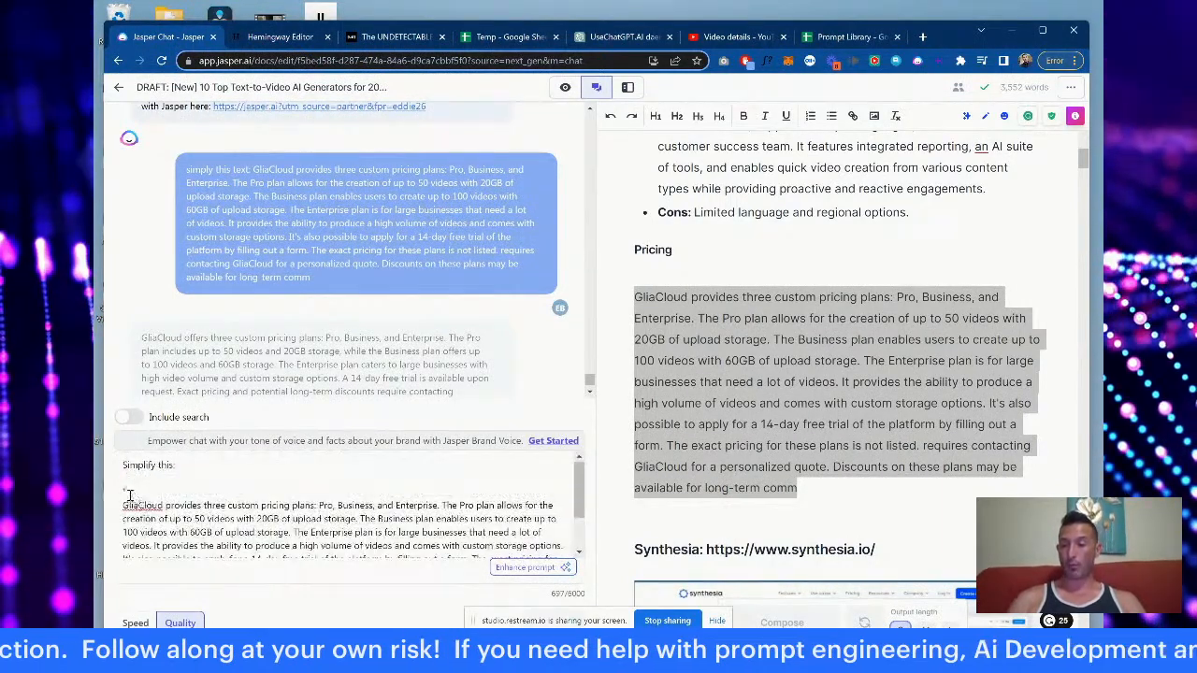
scroll(136, 533, "down", 3)
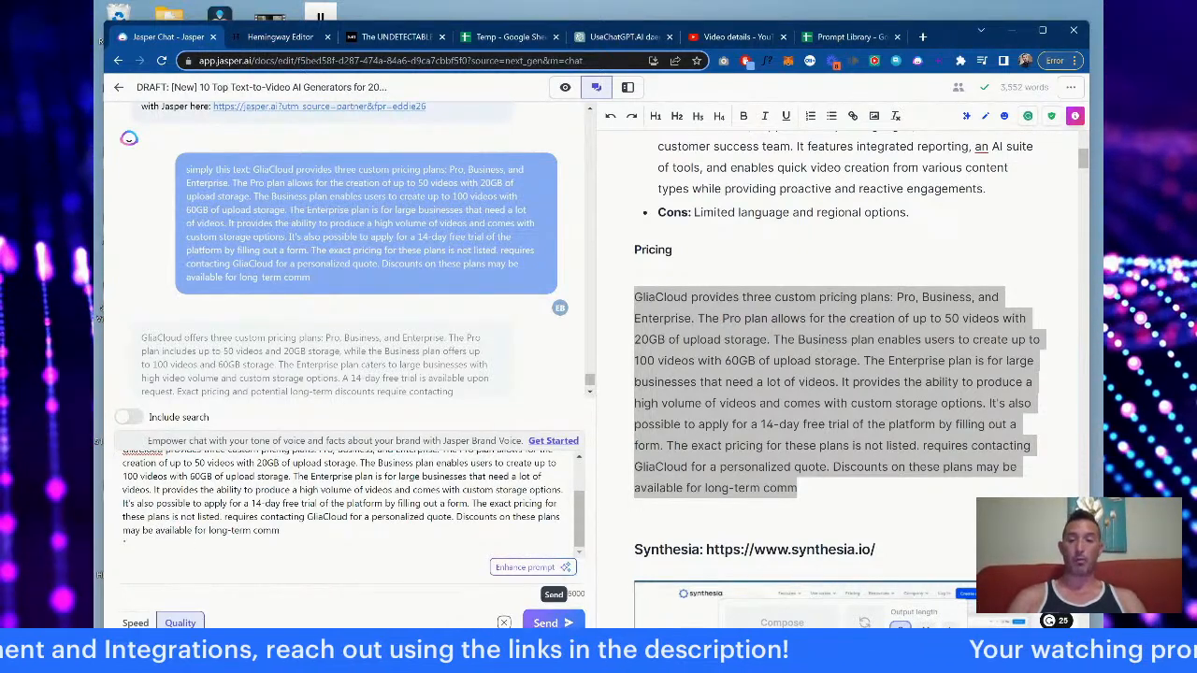
key("Return")
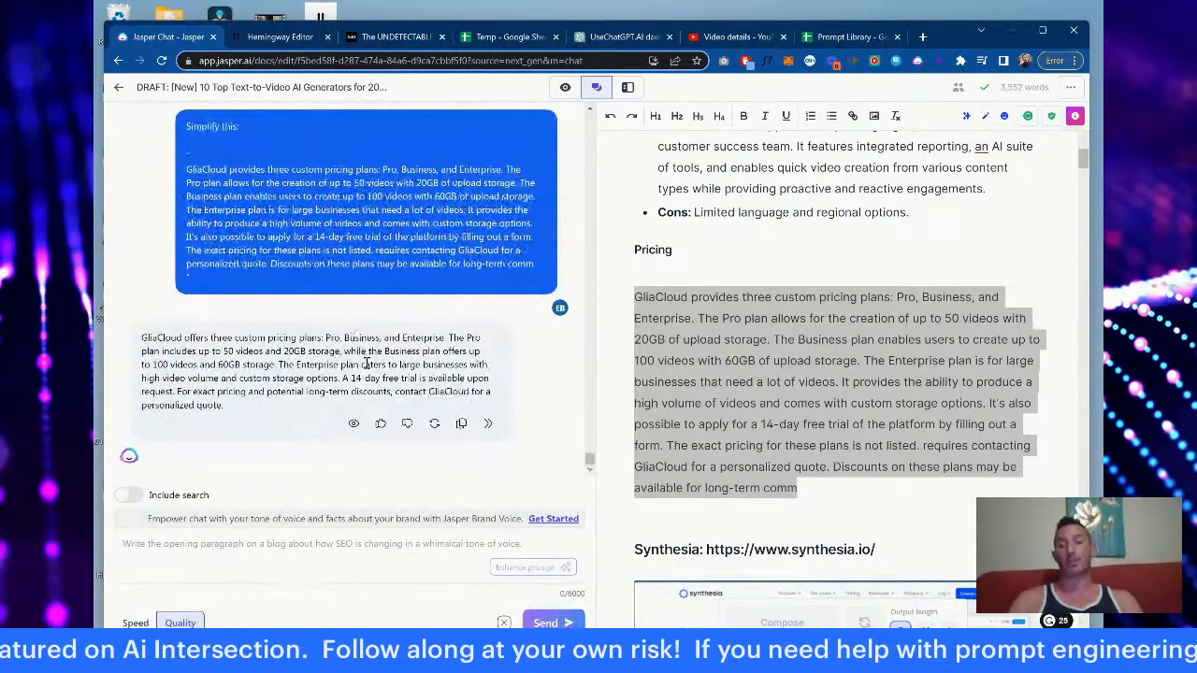
Step: Compare the simplified GliaCloud reply in the chat with the Powtoon plan list in the Paint screenshot
key("alt+Tab")
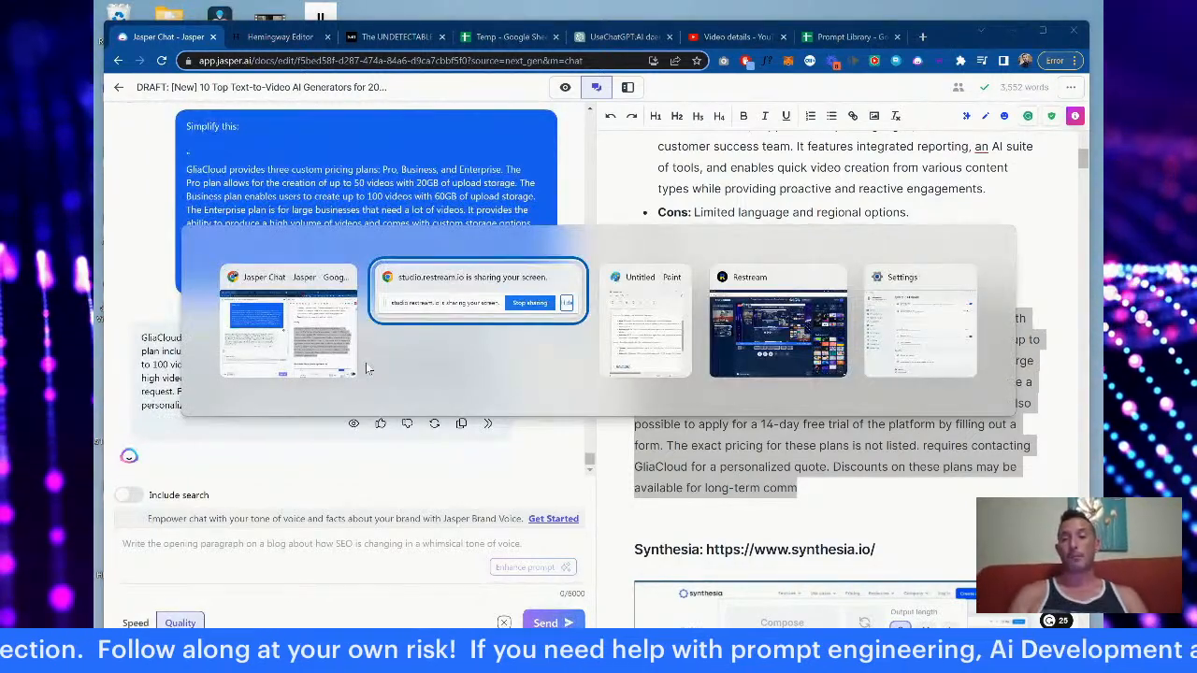
key("alt+Tab")
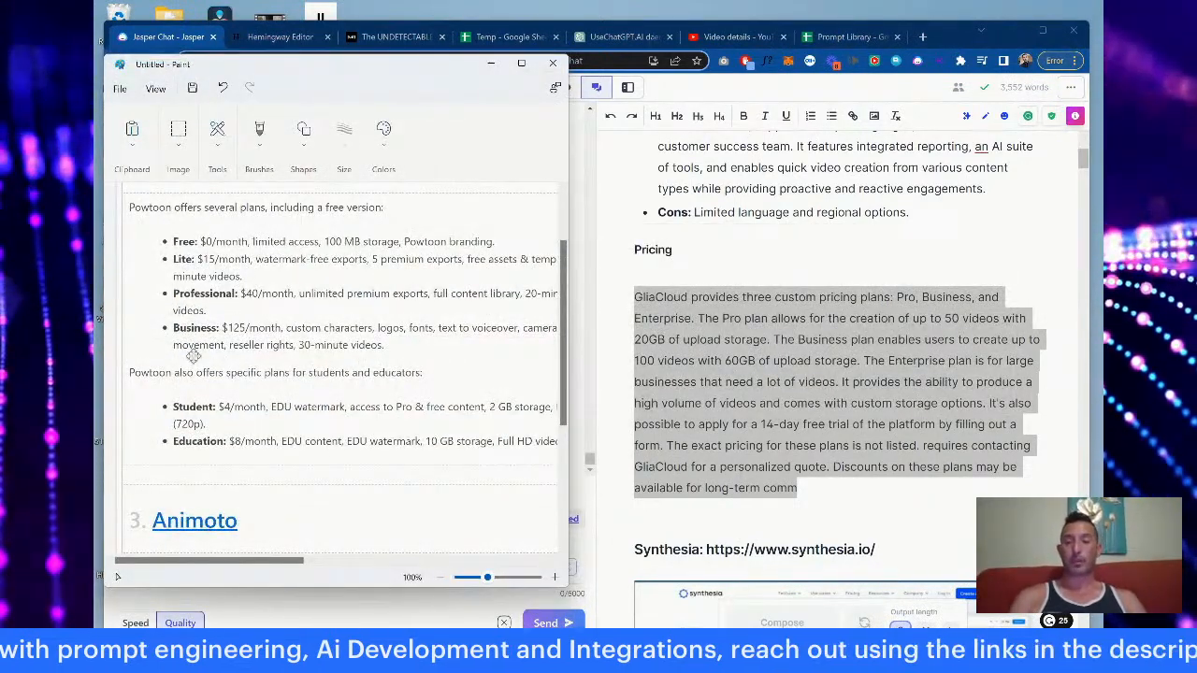
key("alt+Tab")
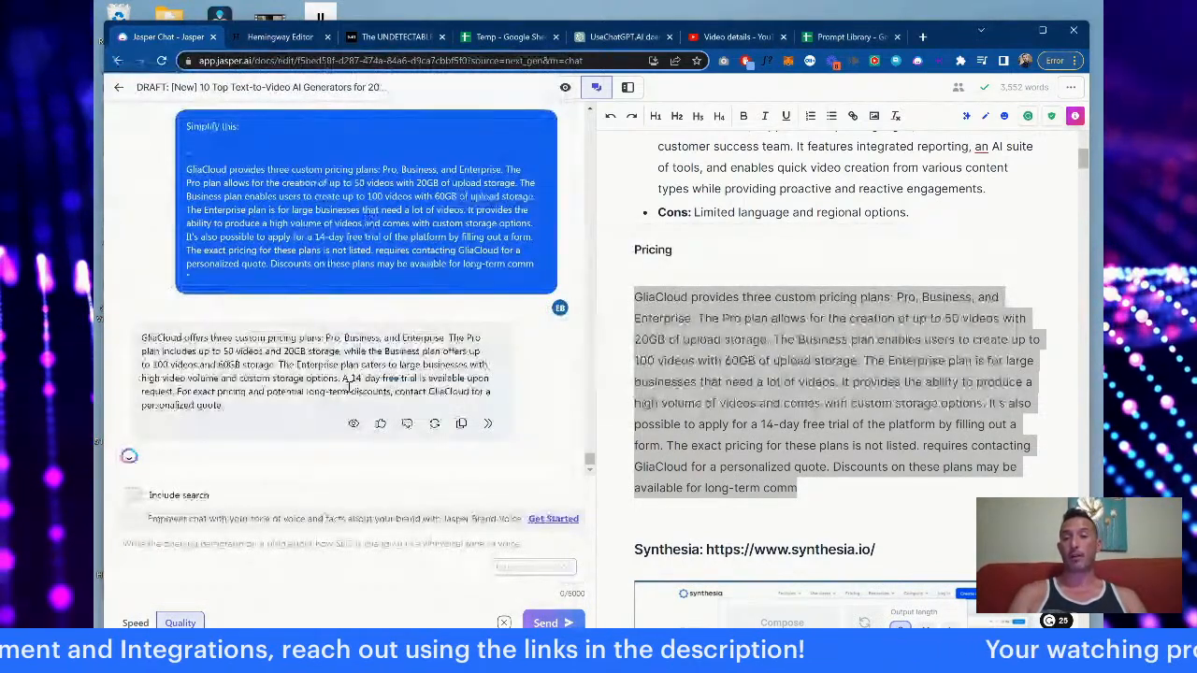
left_click(532, 301)
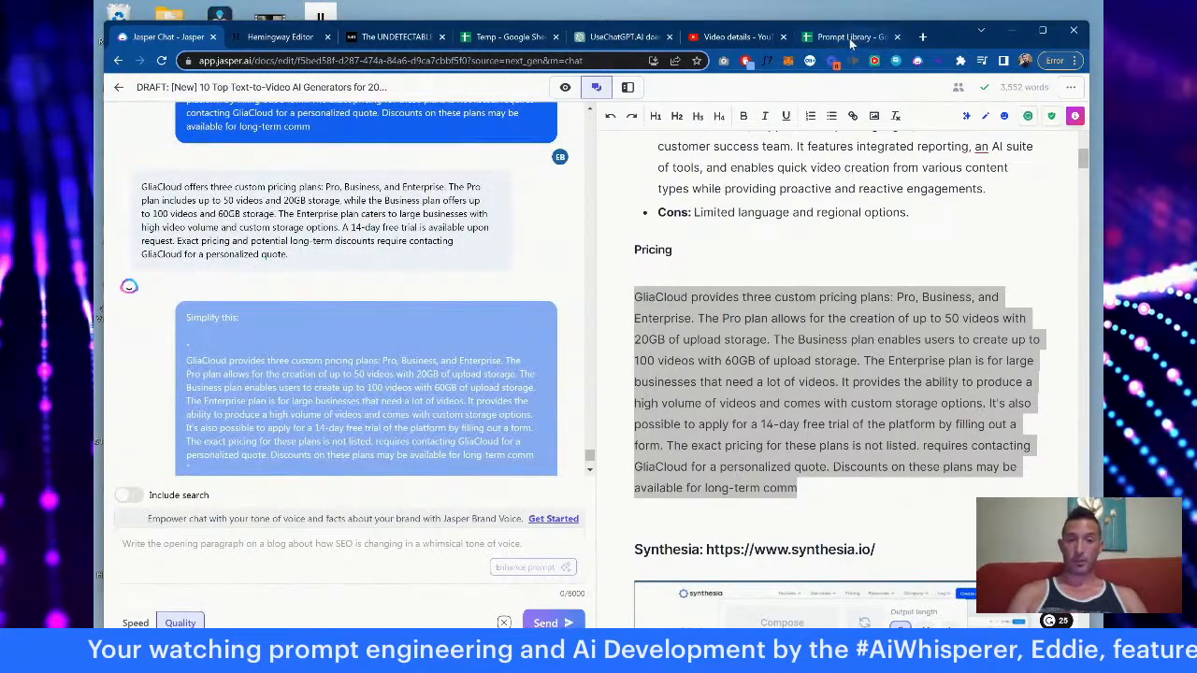
Step: Copy the Simplification Prompt text from row 19 of the Prompt Library and paste it into the Jasper chat message
left_click(851, 37)
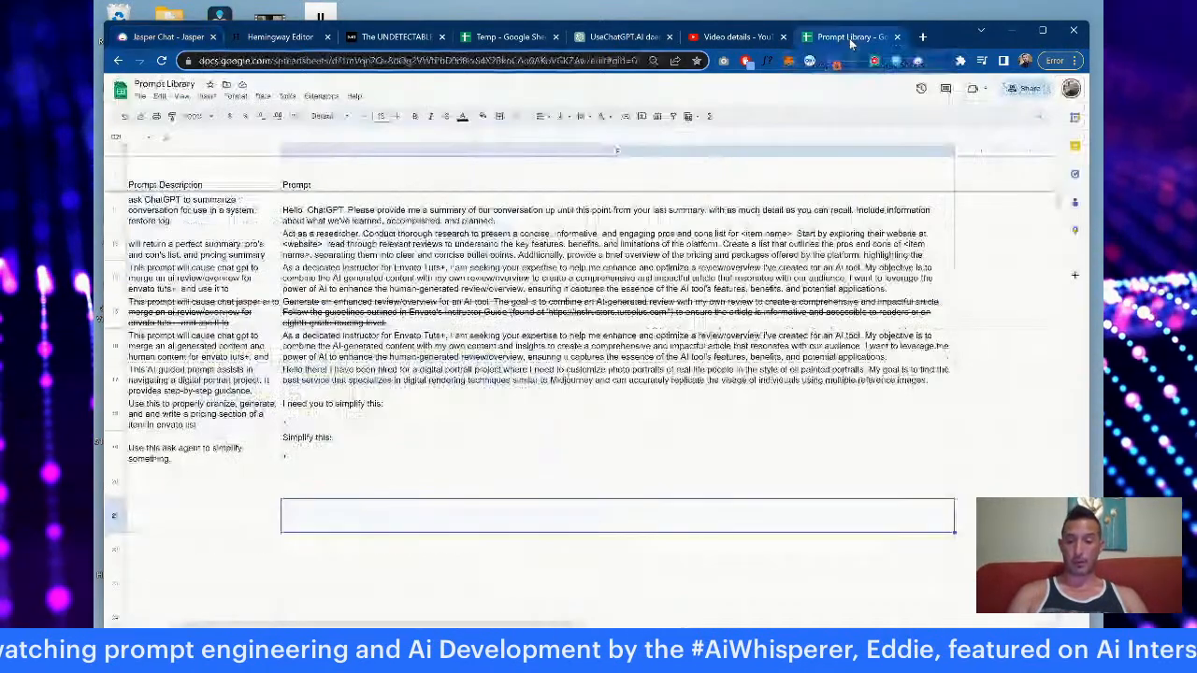
double_click(514, 452)
key("ctrl+a")
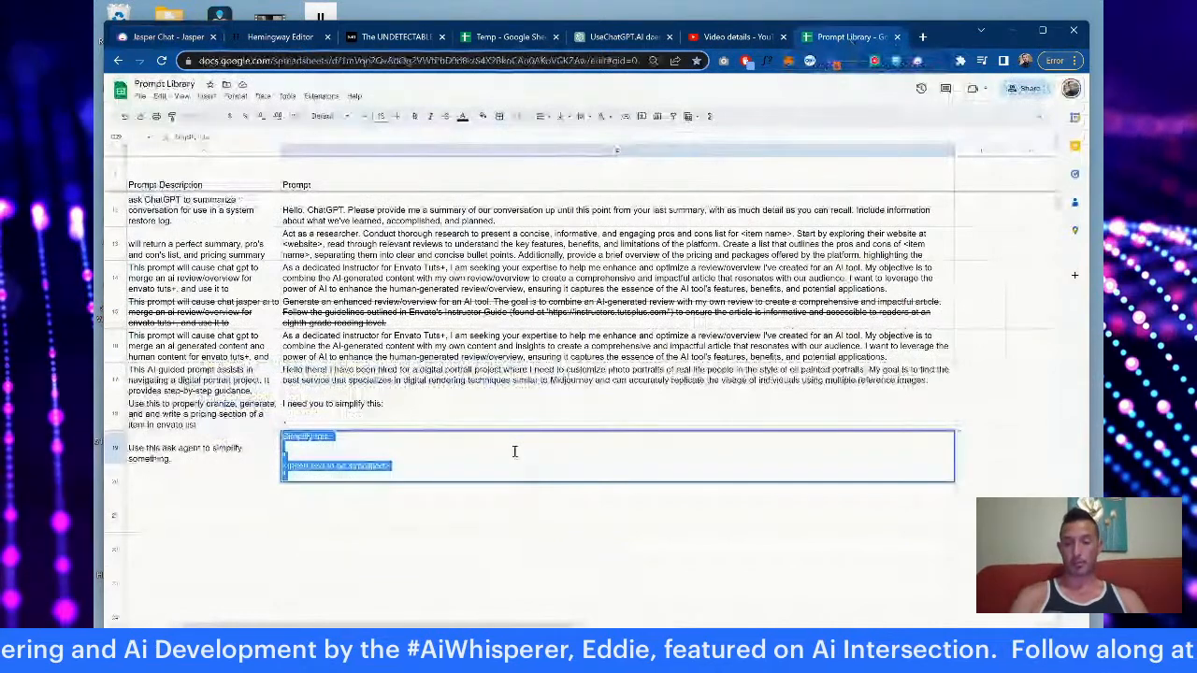
key("alt+Tab")
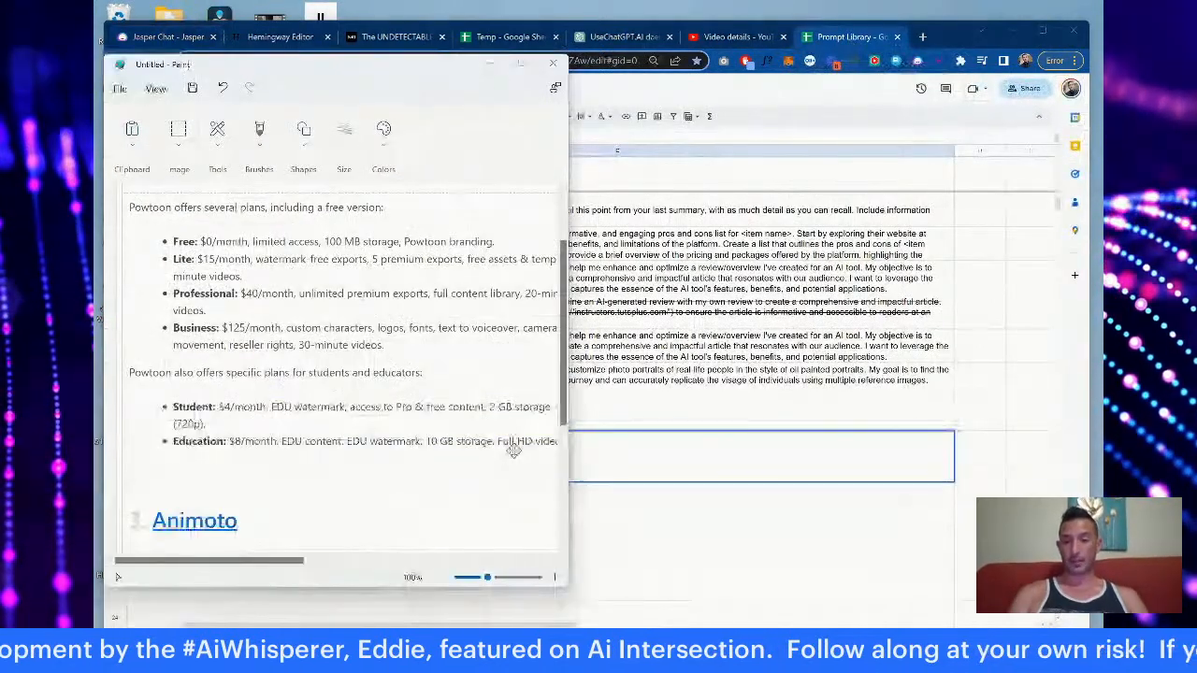
key("alt+Tab")
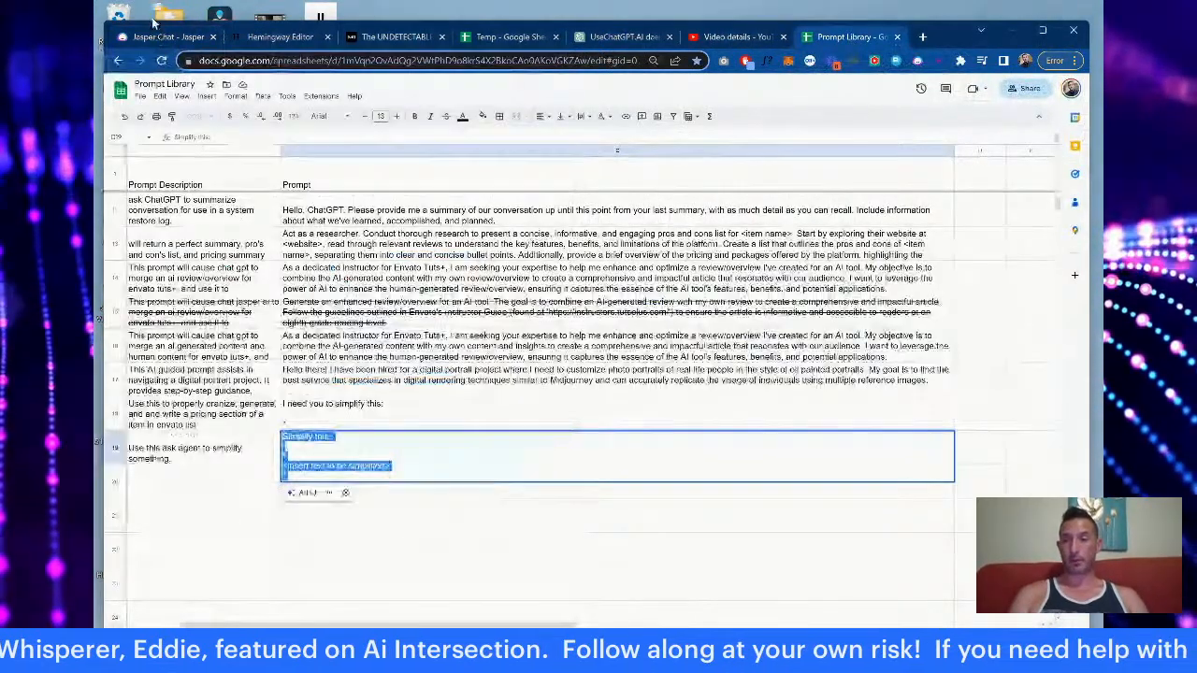
left_click(164, 38)
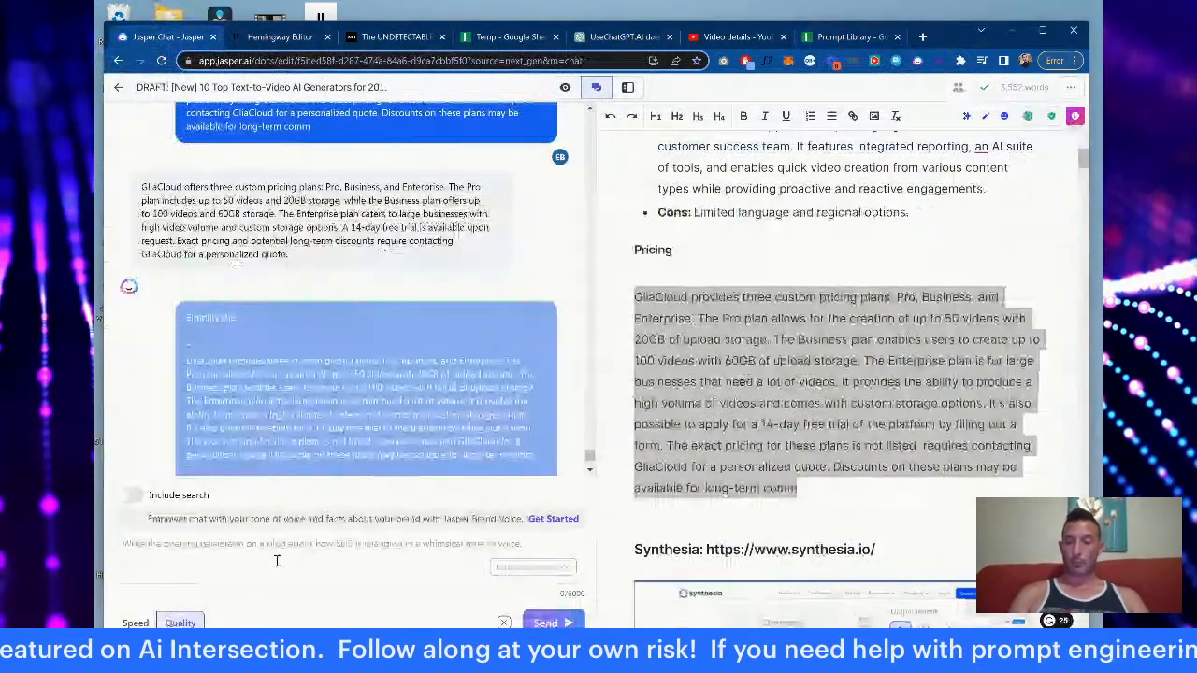
type("Simplify this:  - <insert text to be simplified> -")
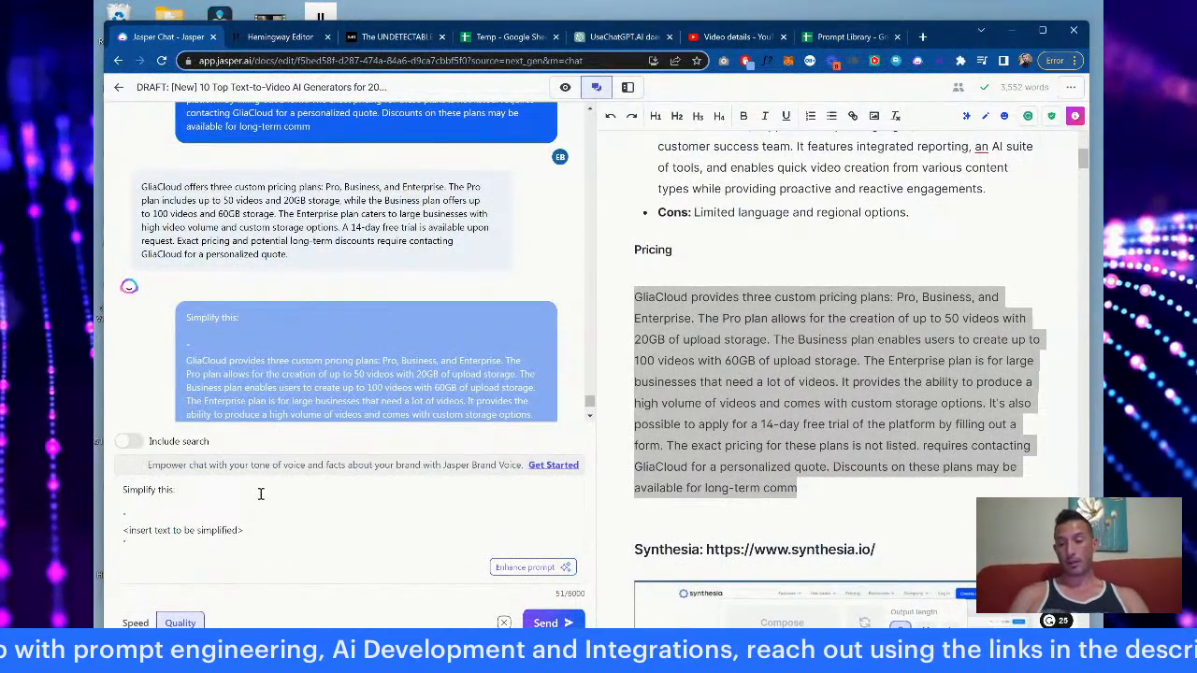
Step: Condense the chat message into a single line reading Simplify this: "<insert text to be simplified>", including the trailing comma
key("BackSpace")
key("BackSpace")
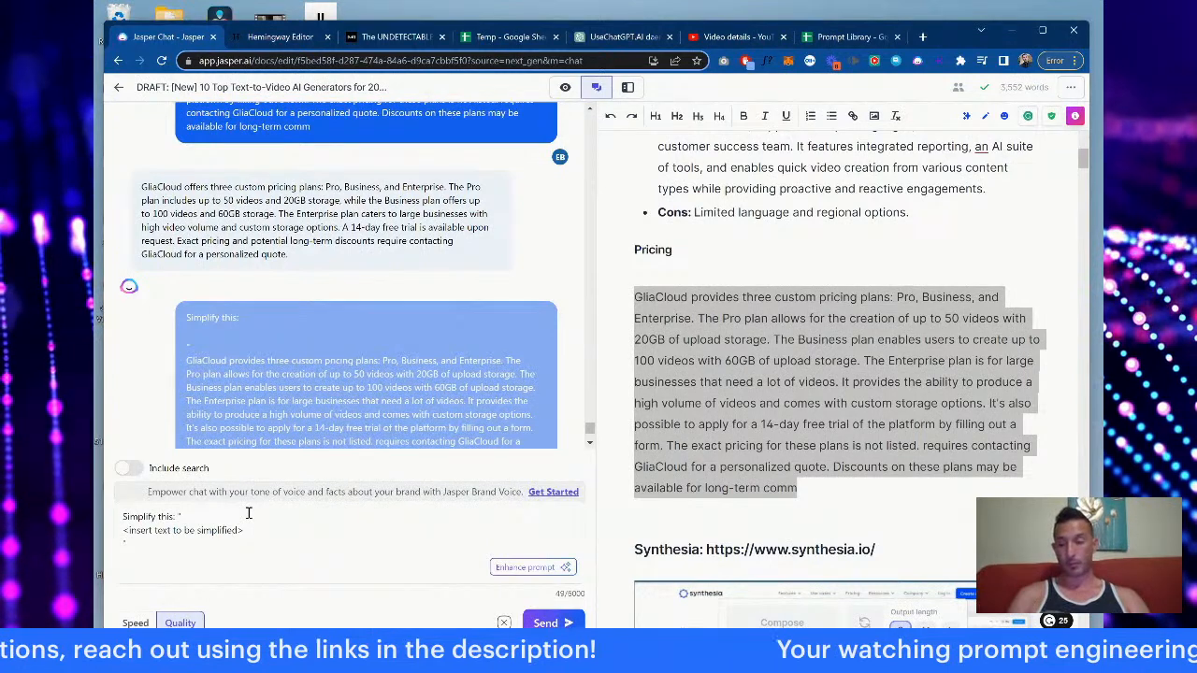
key("BackSpace")
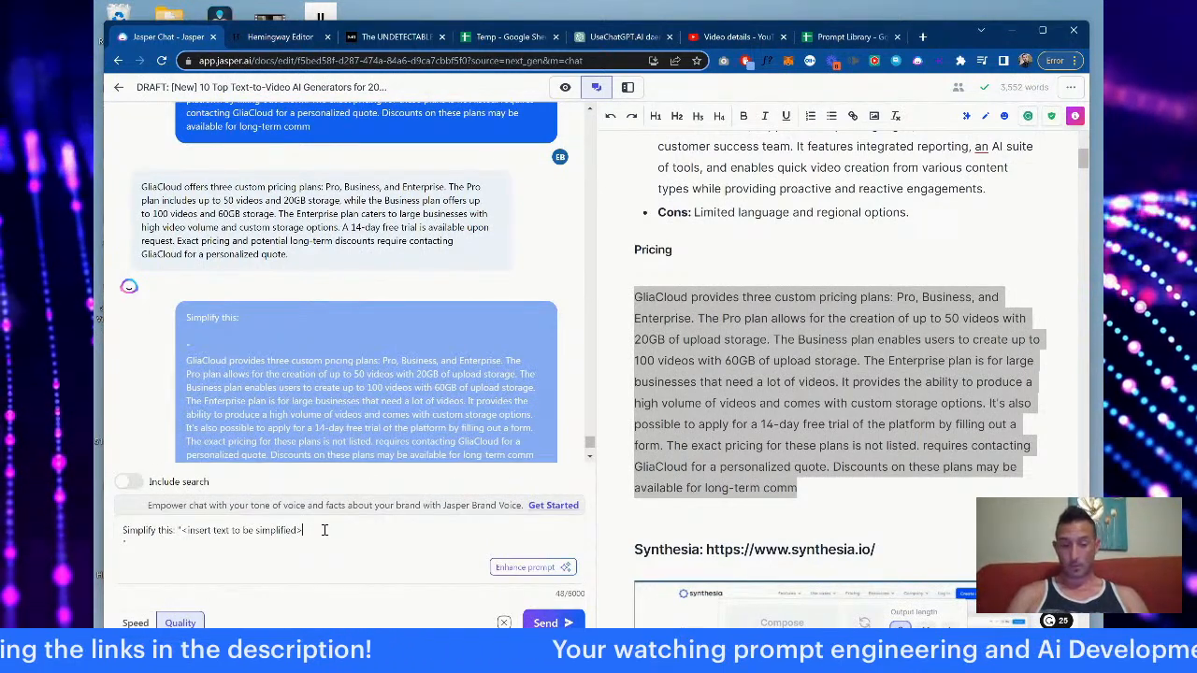
key("BackSpace")
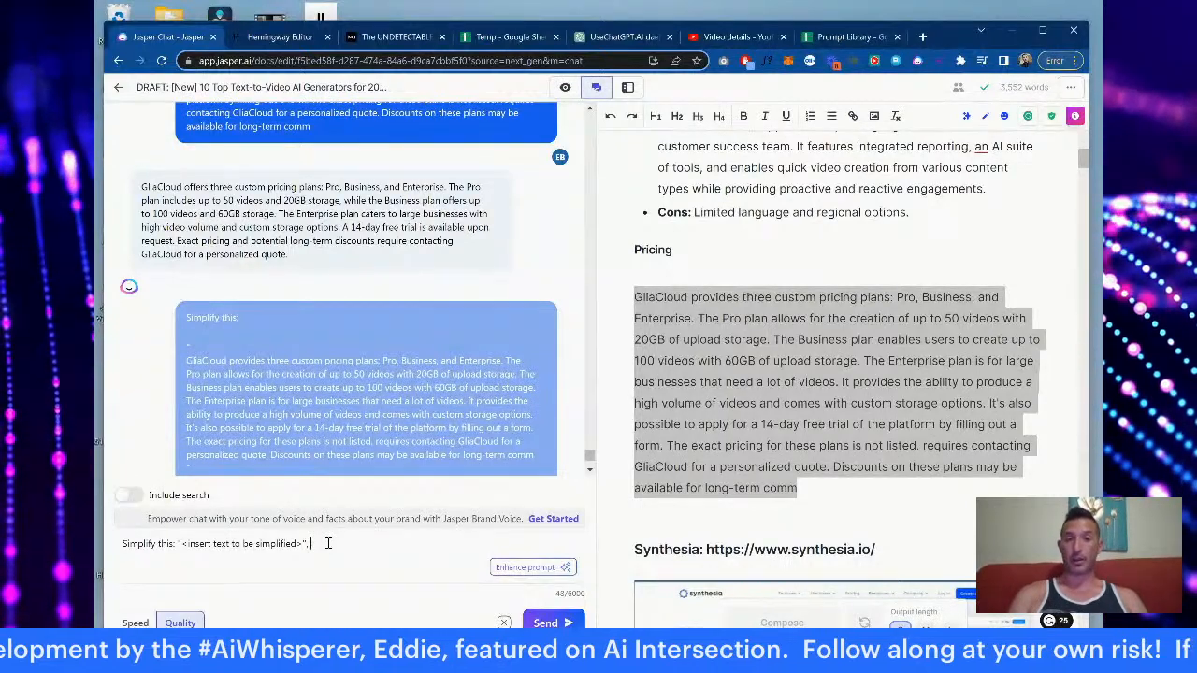
Step: Open the pricing section prompt in row 18 of the Prompt Library and select its full text
left_click(865, 38)
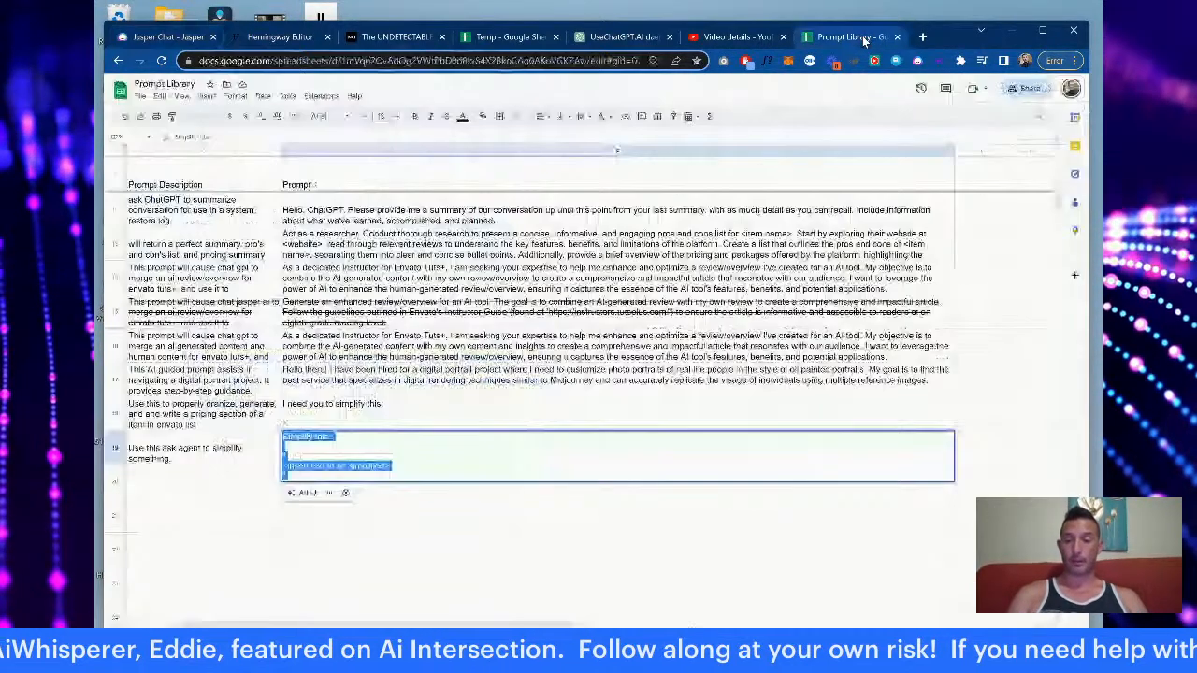
left_click(447, 423)
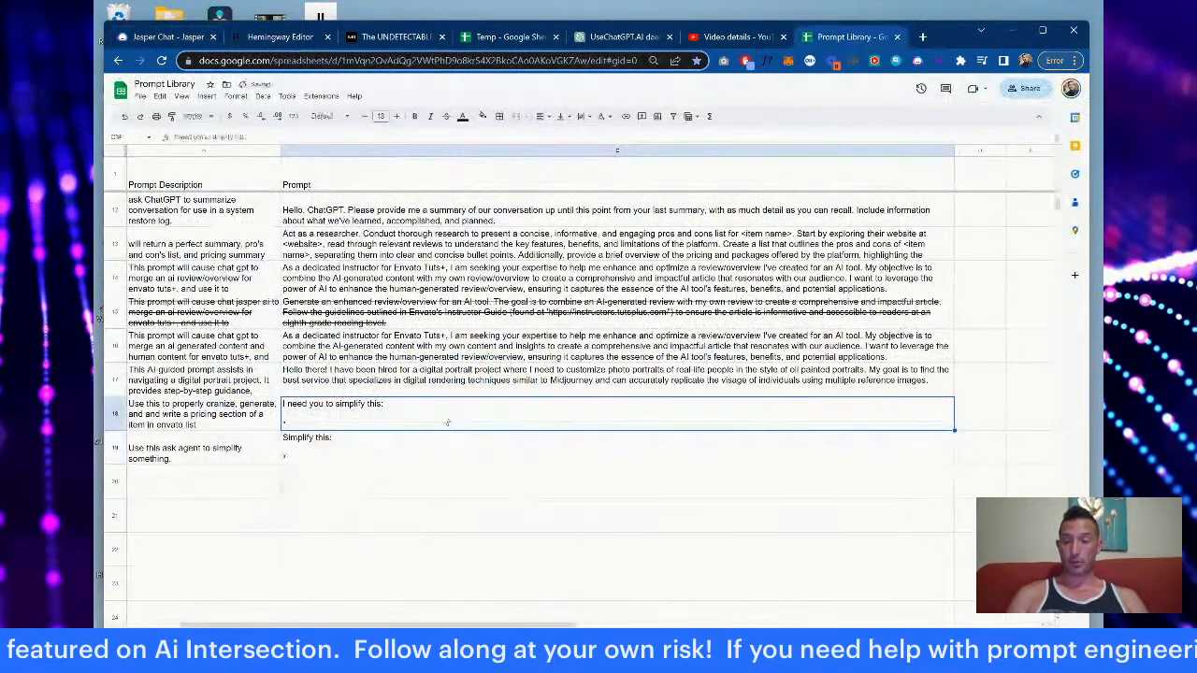
key("ctrl+v")
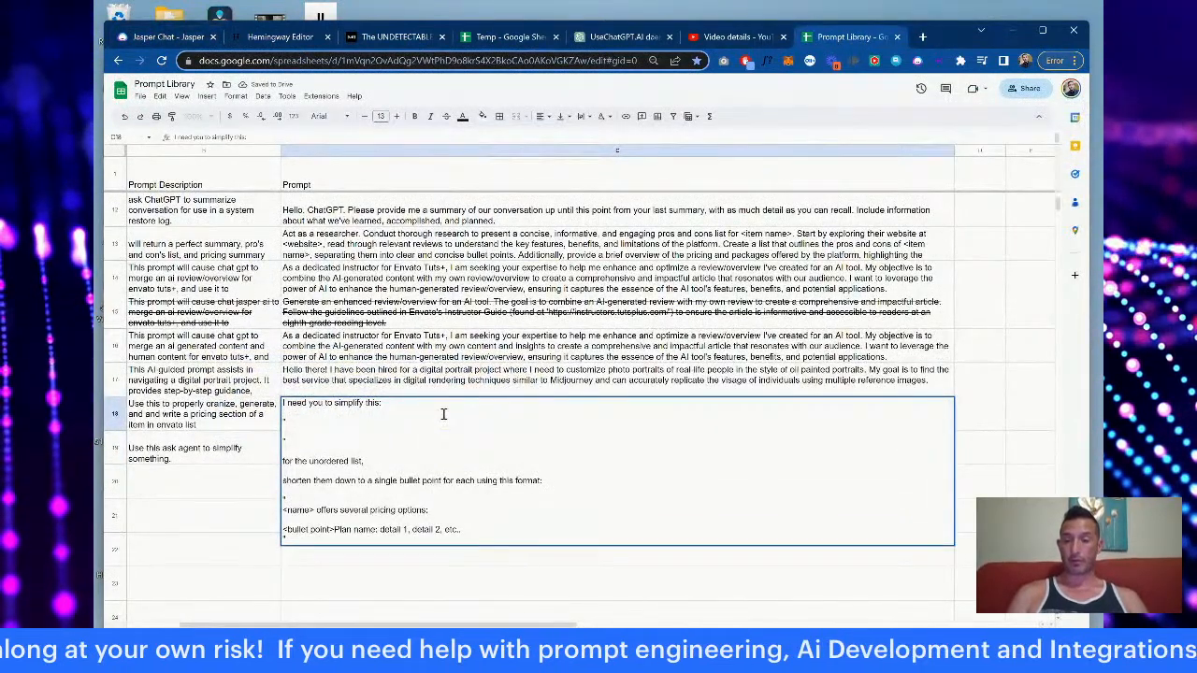
right_click(354, 450)
left_click(334, 446)
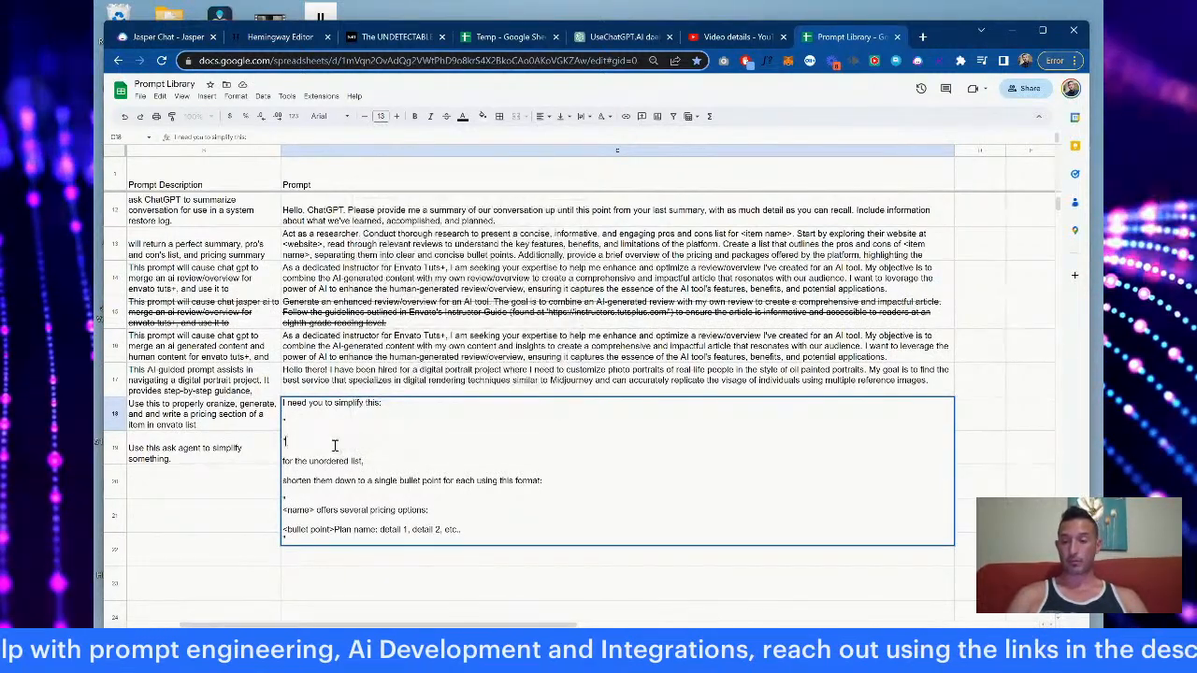
key("ctrl+a")
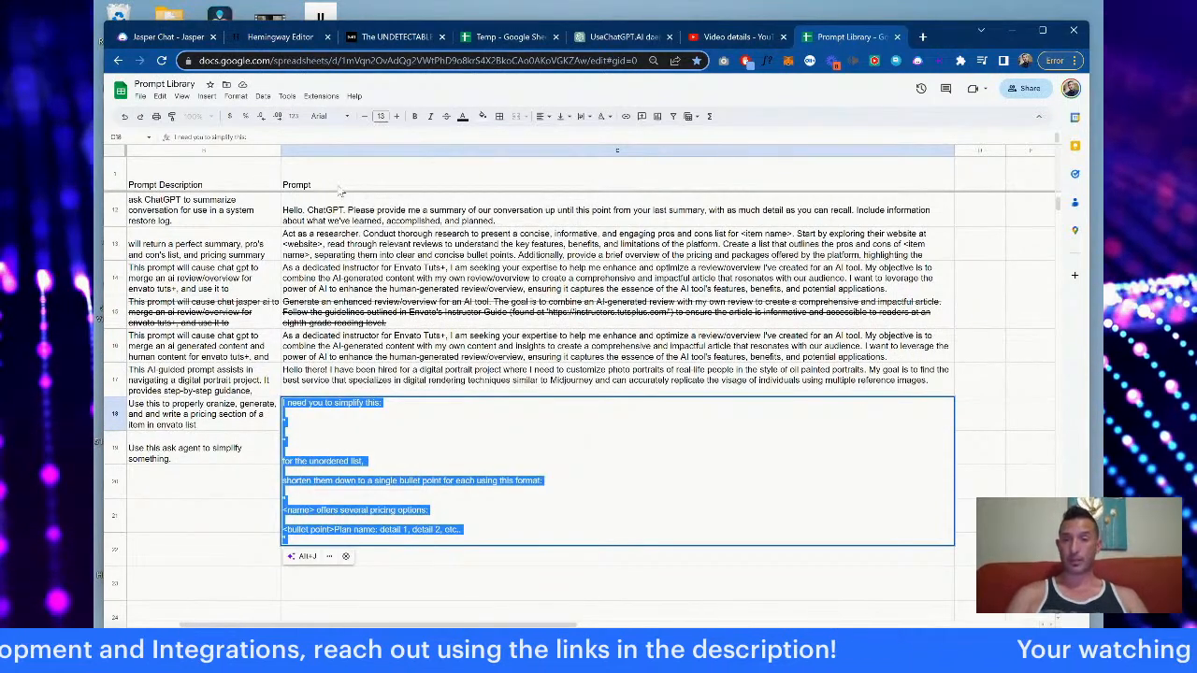
Step: Replace the Jasper chat message with the row 18 pricing prompt and add <insert text to be simplified> between its first pair of quotes
left_click(185, 37)
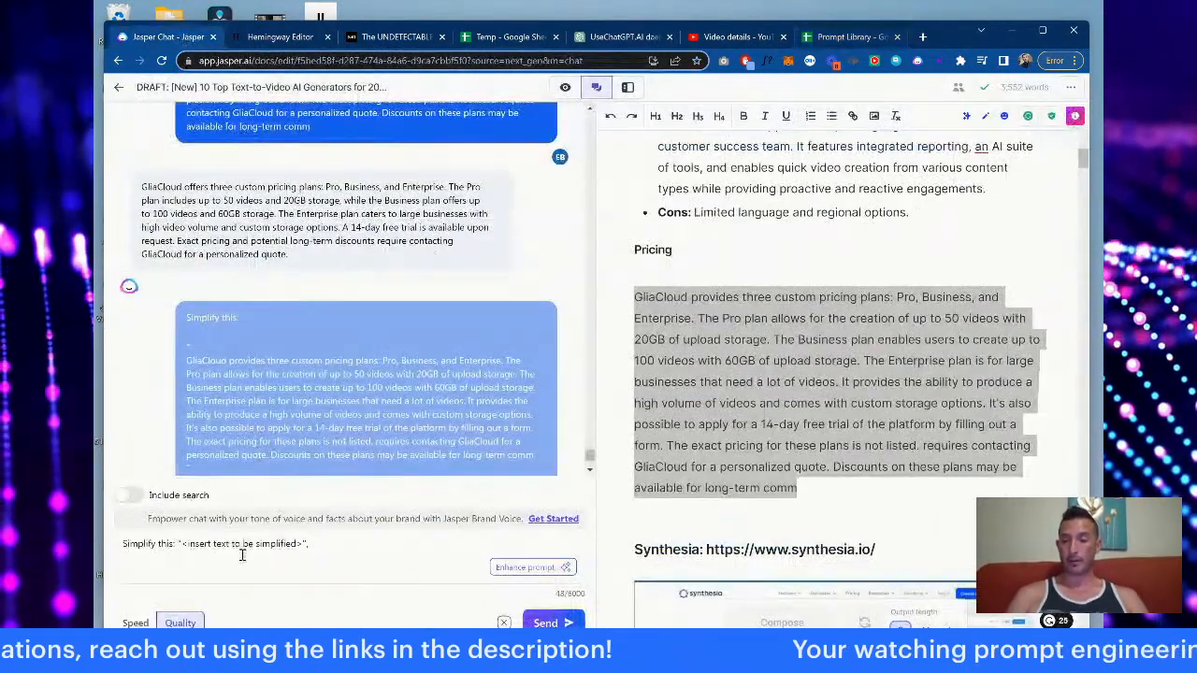
key("ctrl+a")
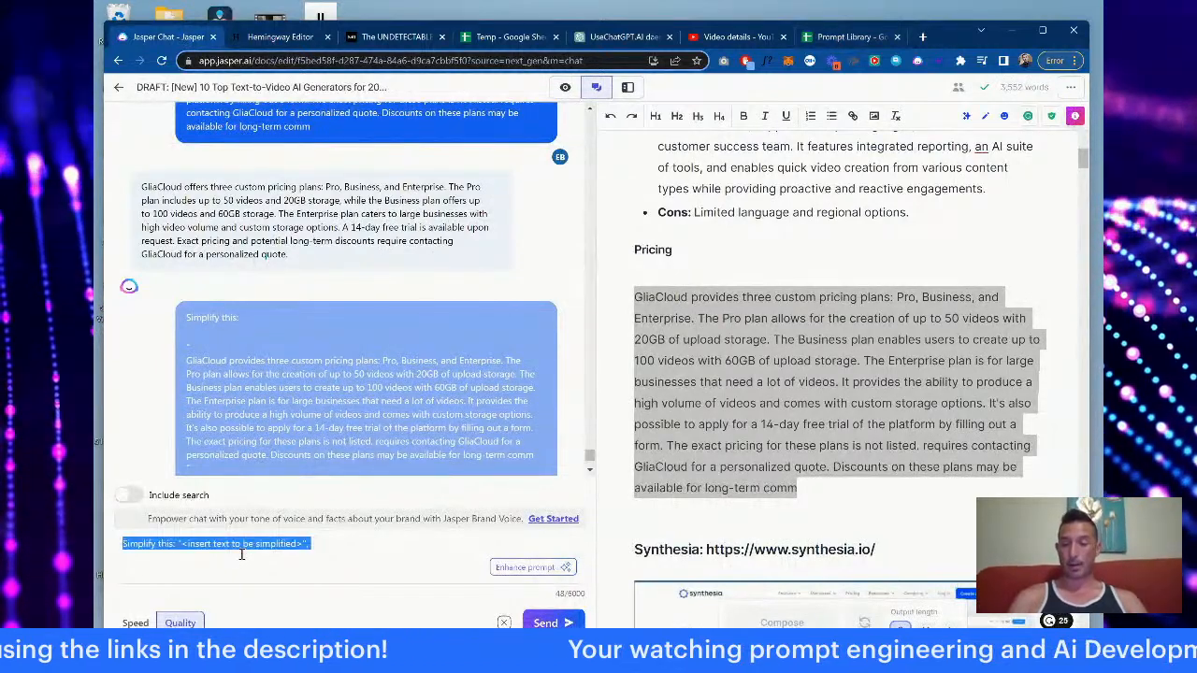
key("ctrl+v")
scroll(324, 518, "up", 5)
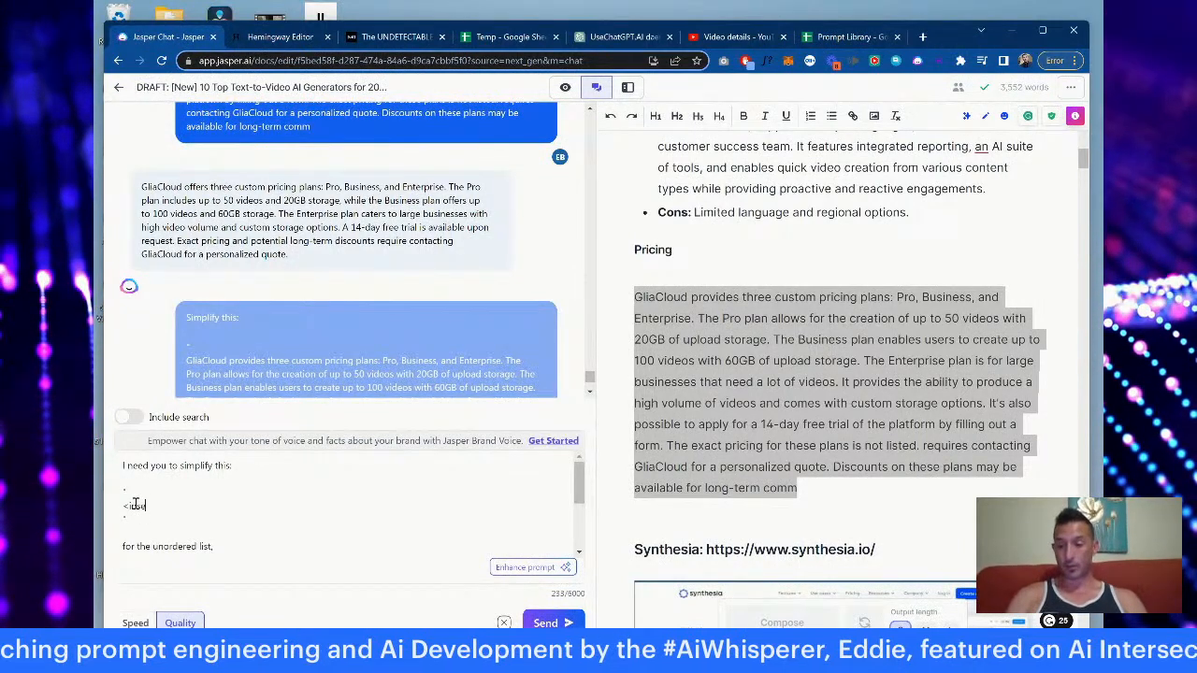
type("t to ")
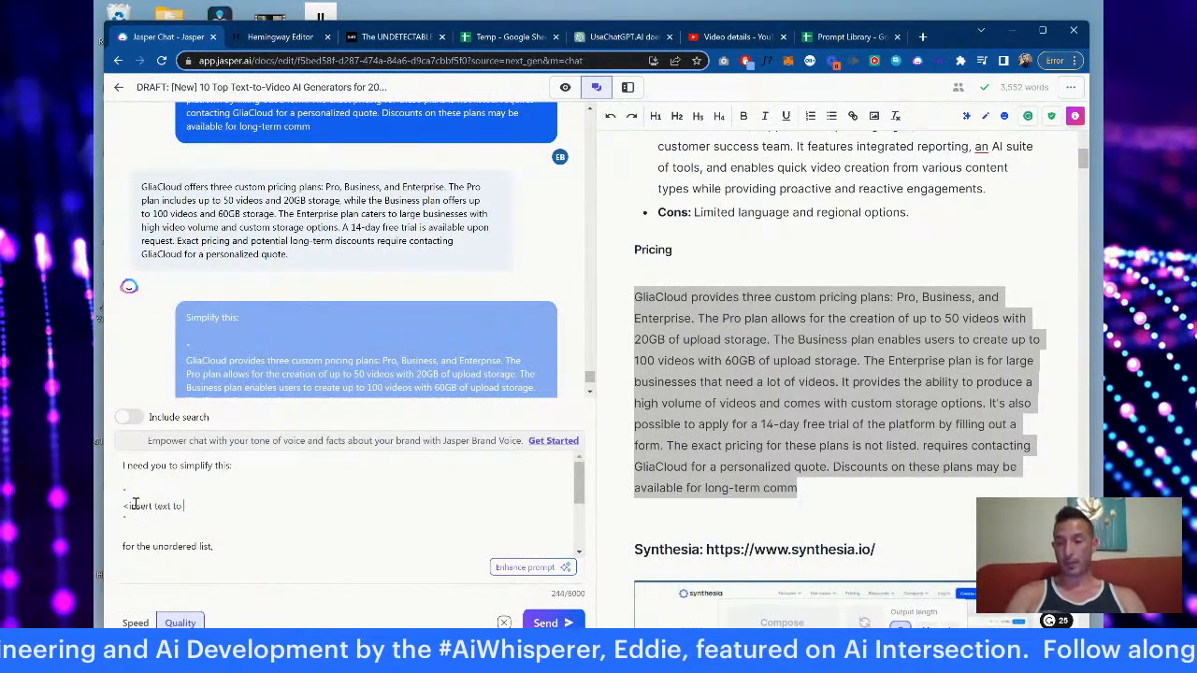
type("be simplified>")
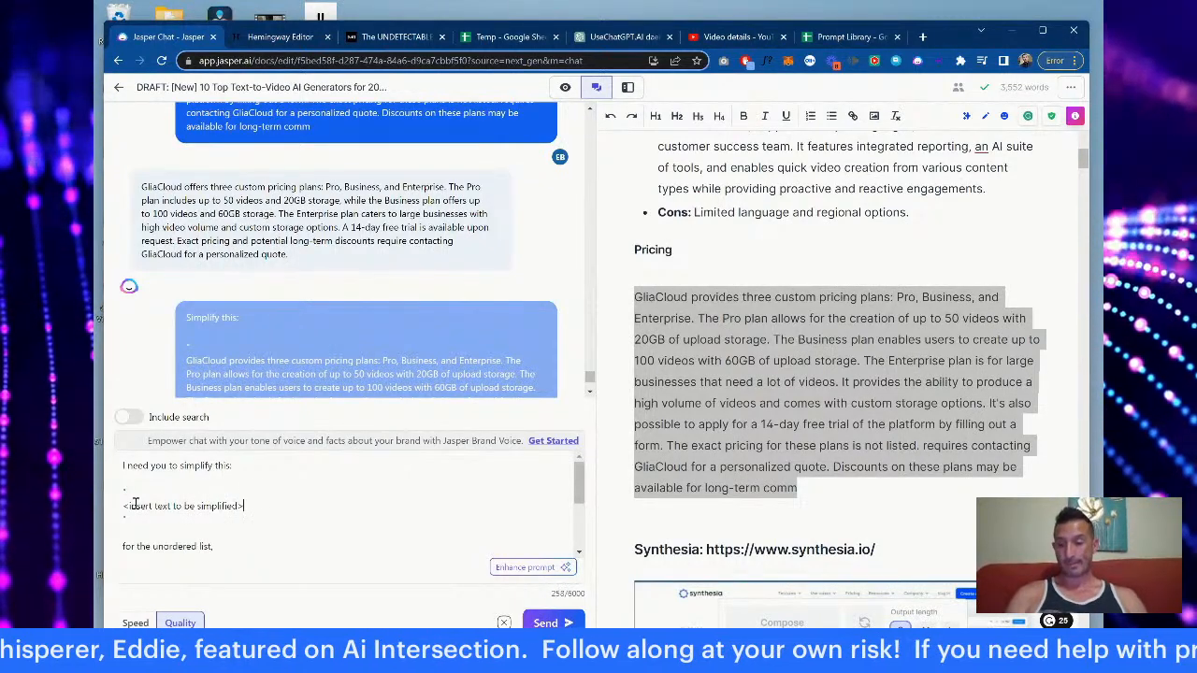
Step: Copy the <insert text to be simplified> placeholder from the chat message into the first pair of quotes in the row 18 prompt of the Prompt Library
scroll(136, 504, "down", 3)
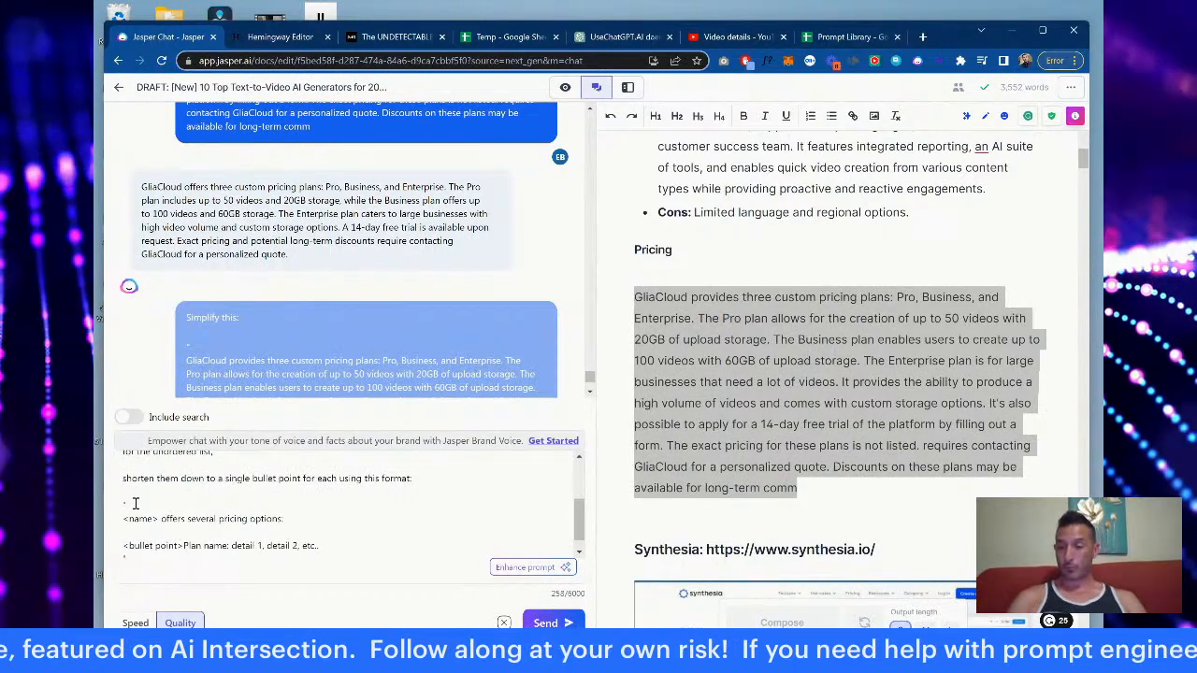
scroll(136, 505, "up", 2)
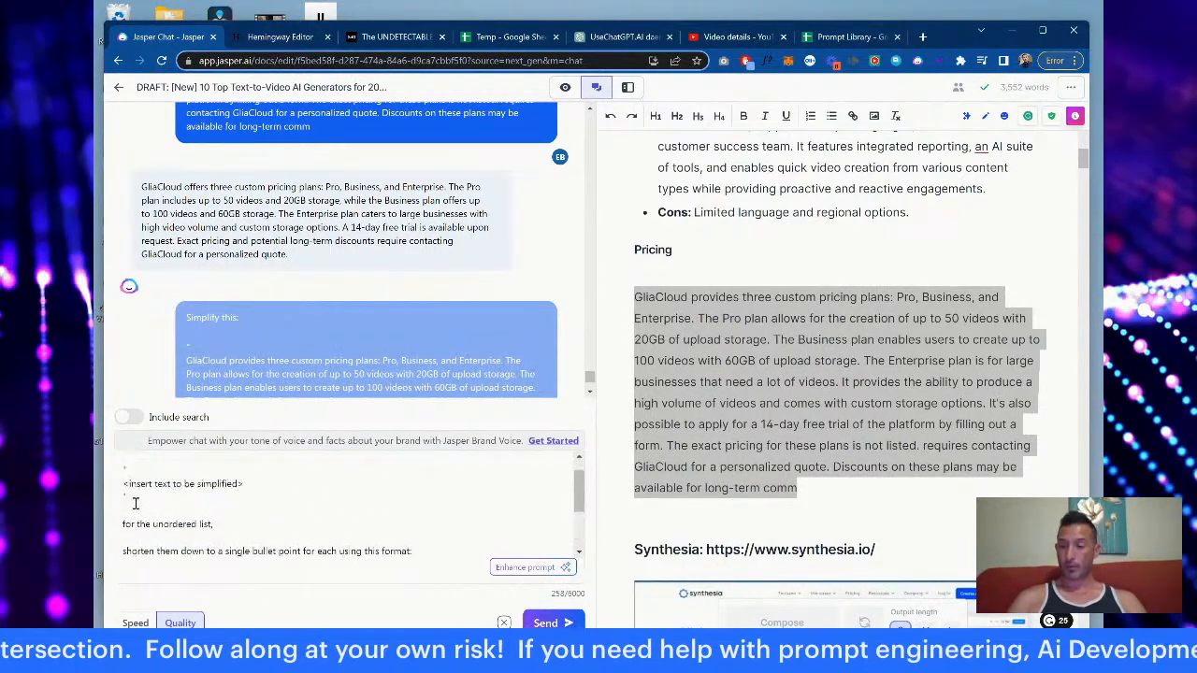
scroll(136, 504, "down", 3)
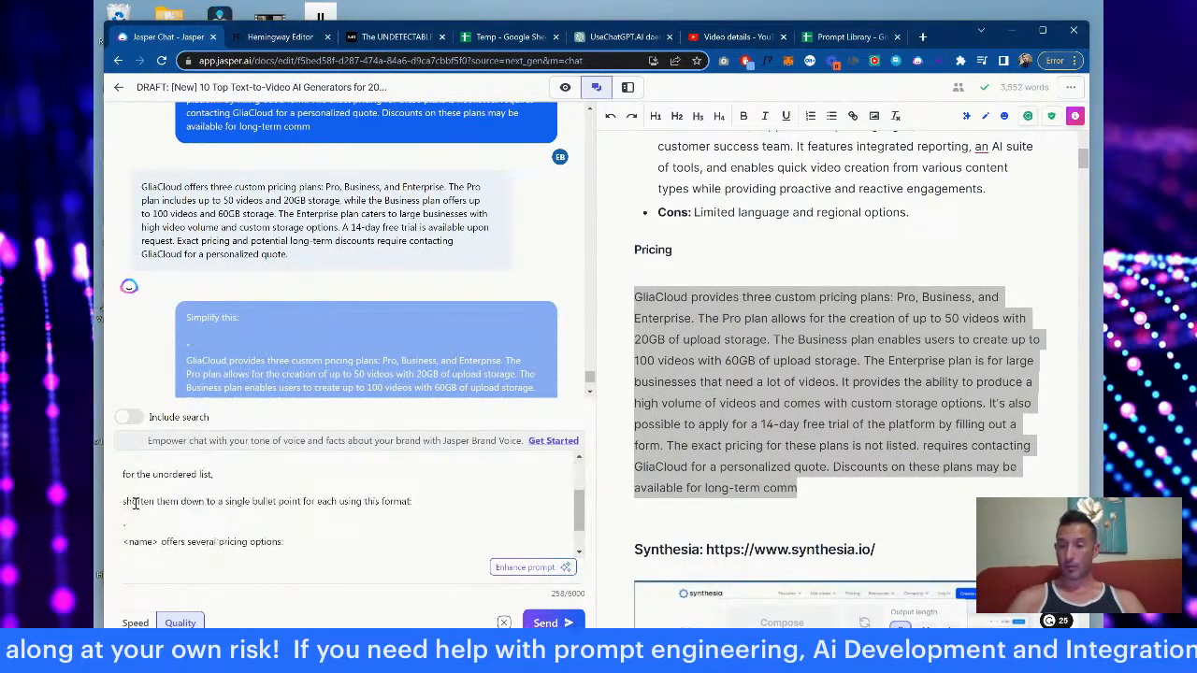
scroll(136, 505, "down", 1)
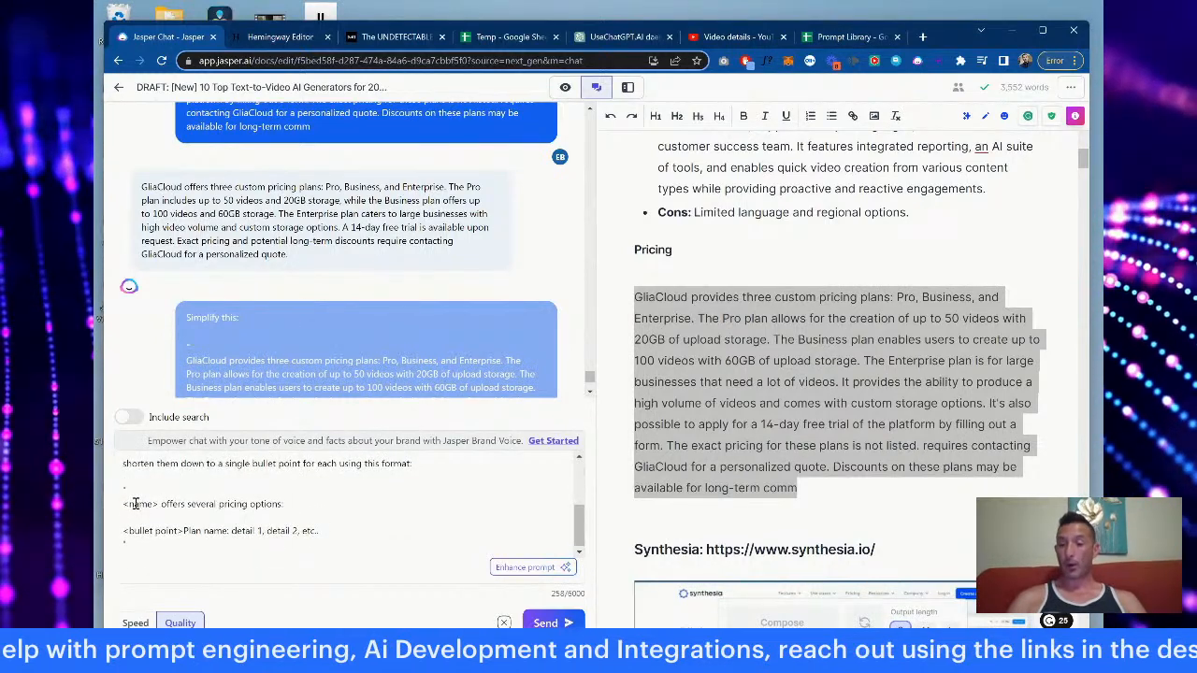
scroll(136, 505, "up", 5)
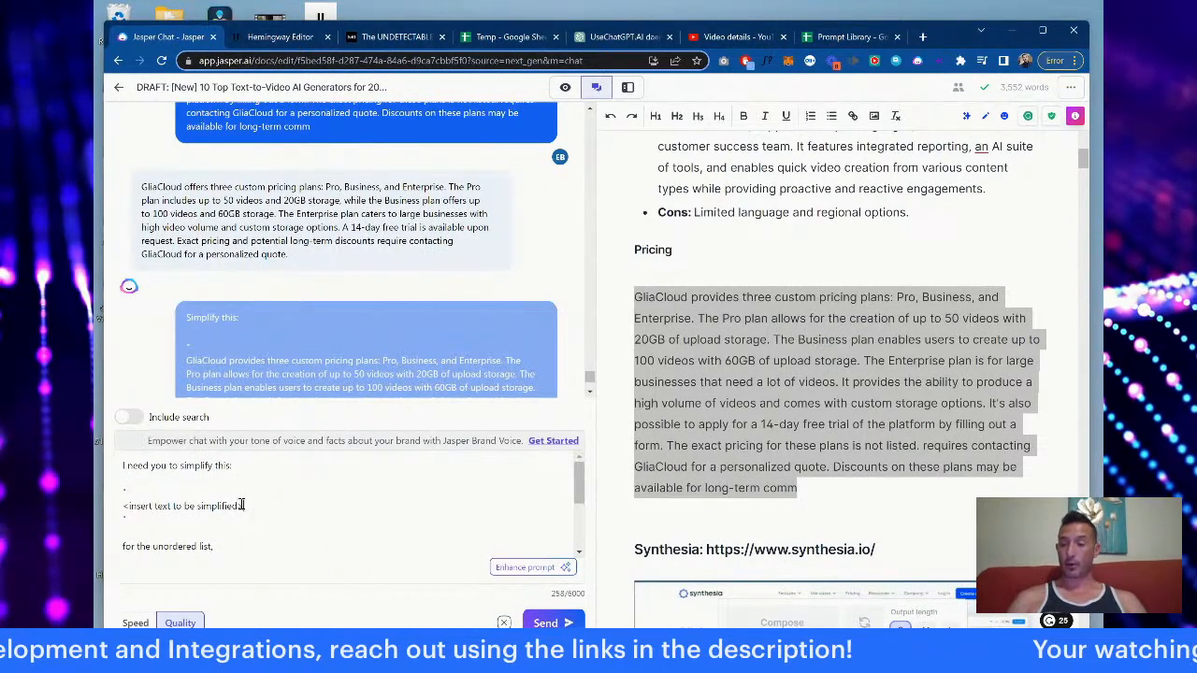
left_click_drag(249, 505, 112, 508)
key("ctrl+c")
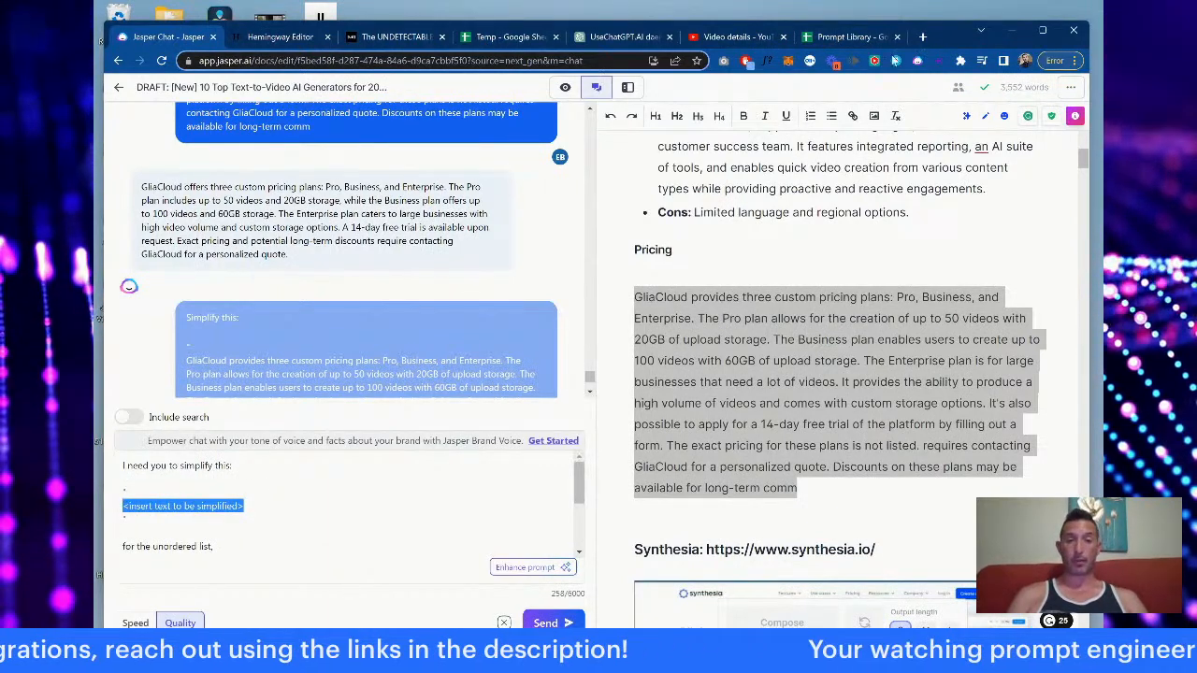
left_click(852, 37)
left_click(286, 431)
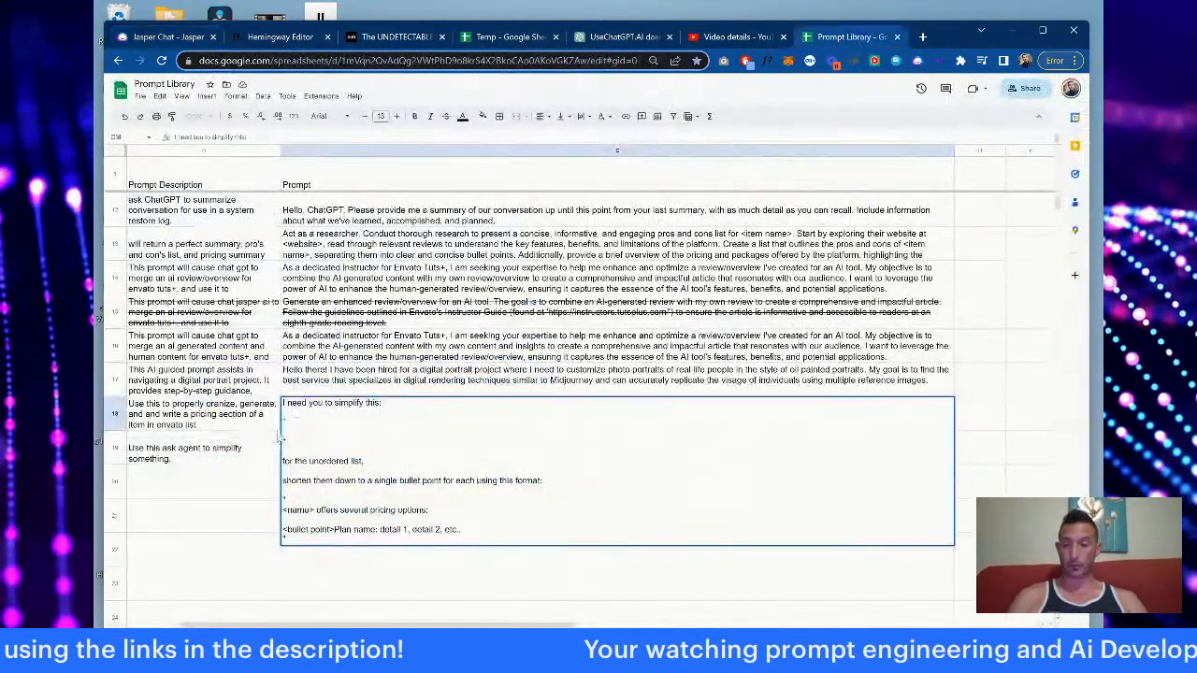
key("ctrl+v")
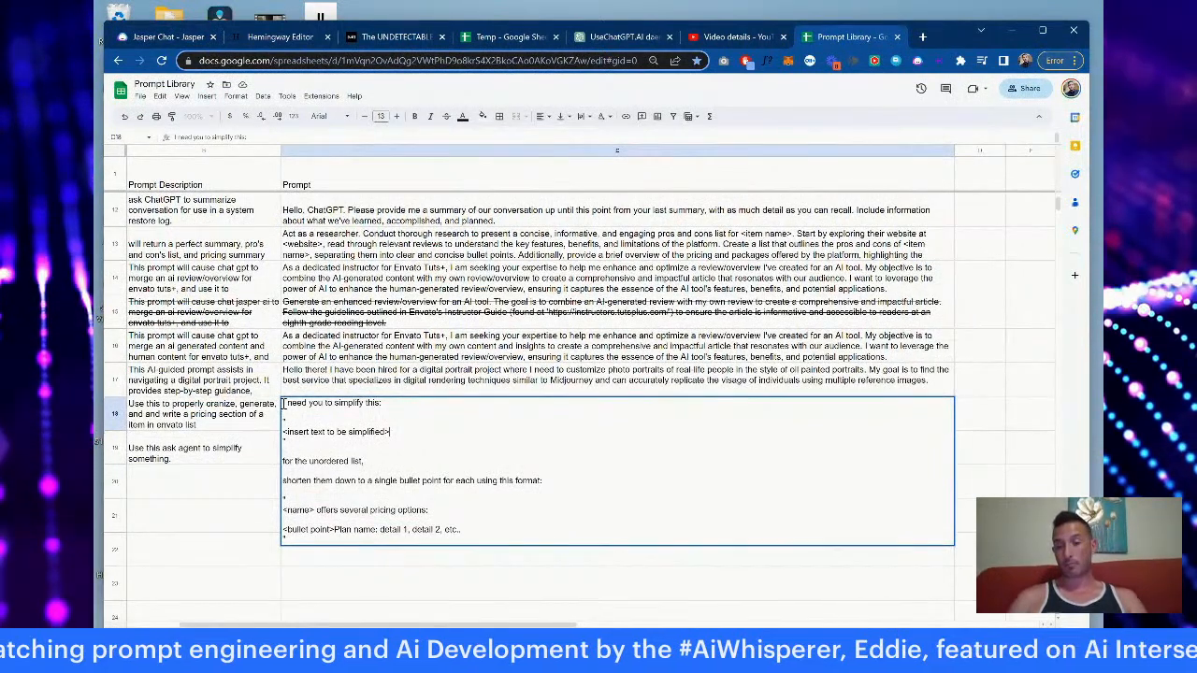
Step: Review the row 18 prompt, copy its full text and replace the Jasper chat message with it
left_click_drag(361, 404, 332, 439)
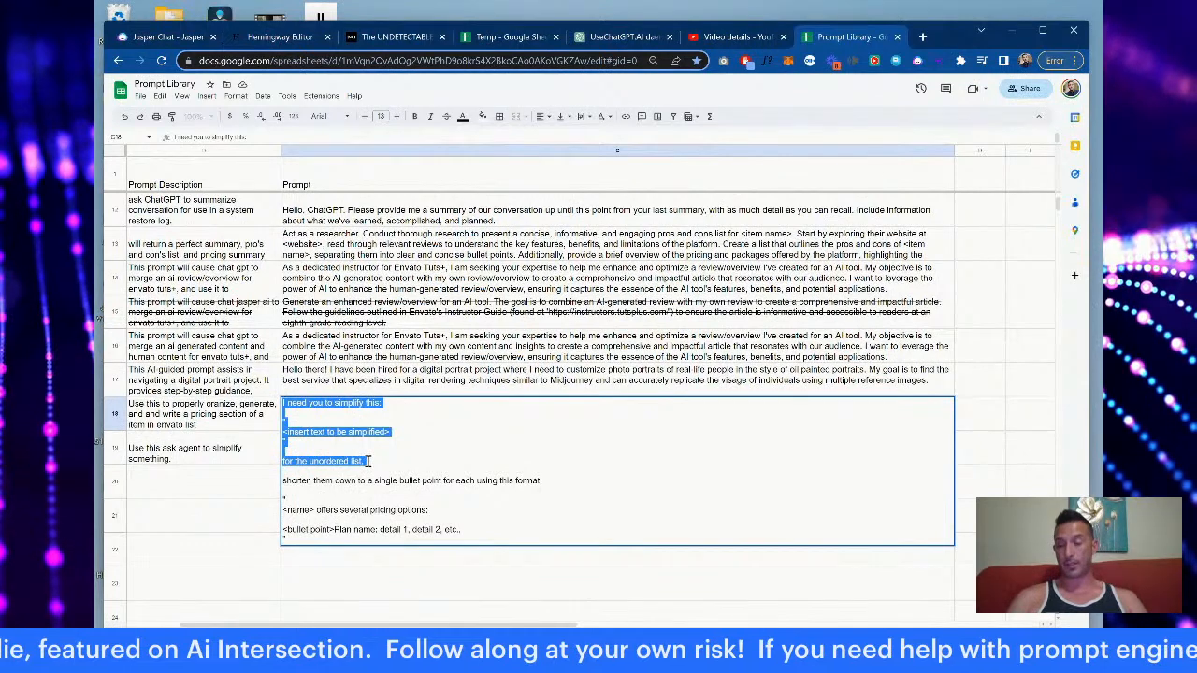
left_click_drag(310, 474, 362, 482)
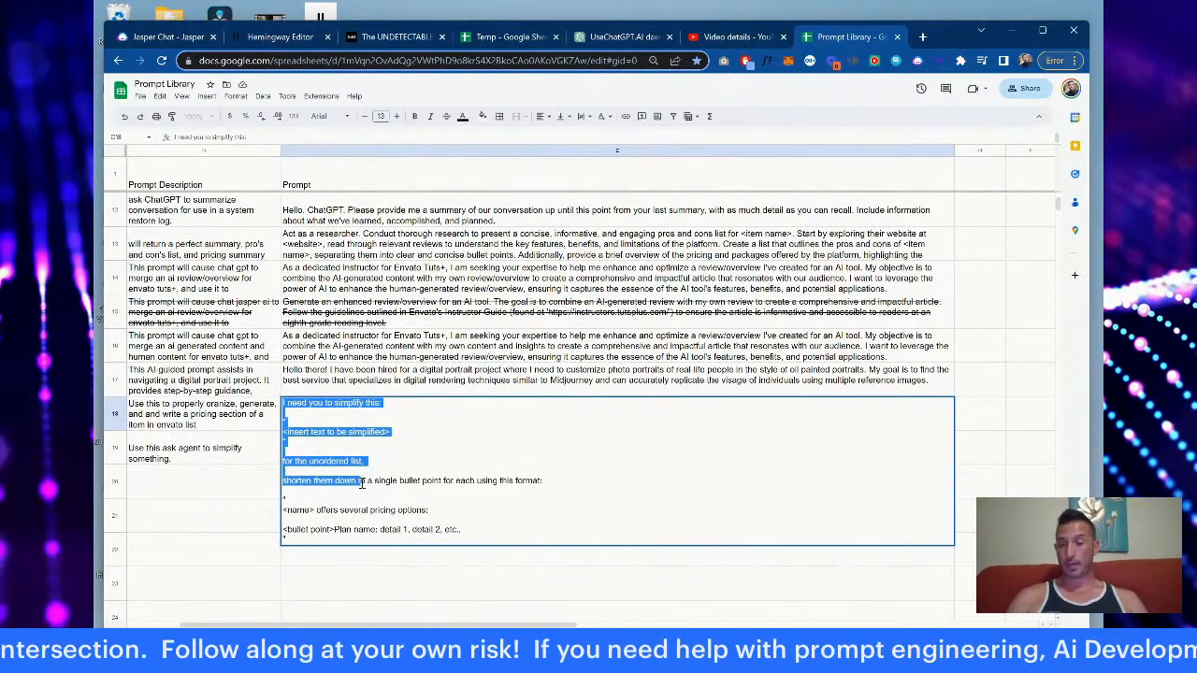
left_click_drag(468, 481, 547, 482)
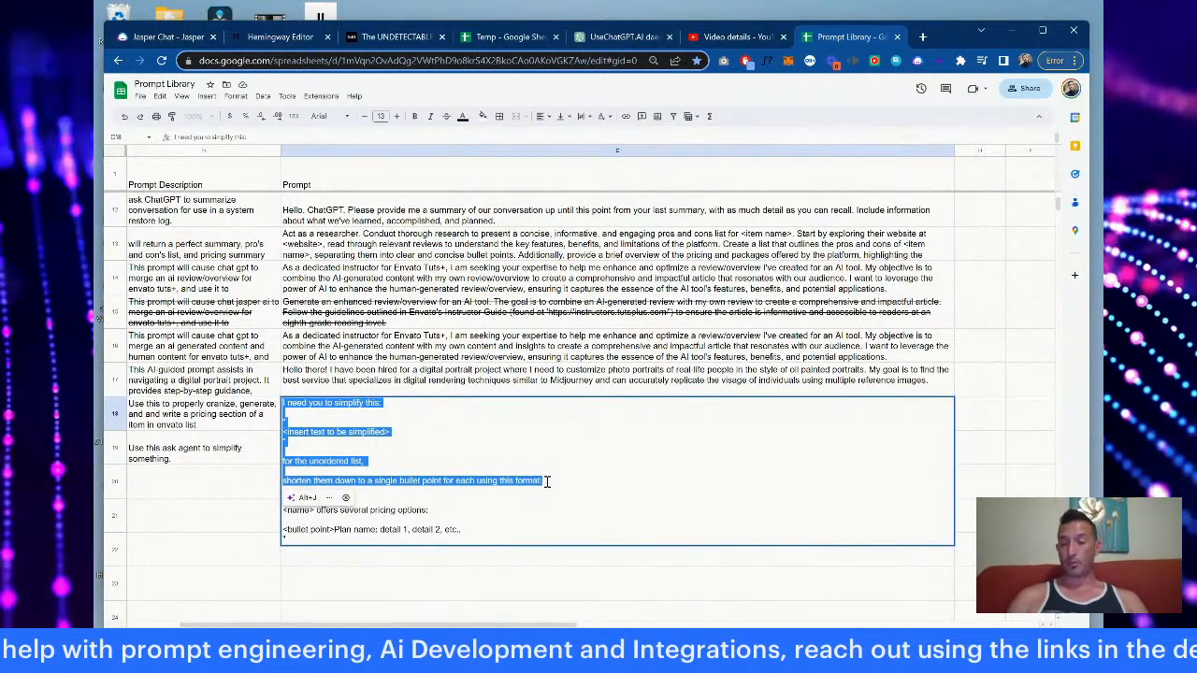
left_click(506, 502)
key("ctrl+a")
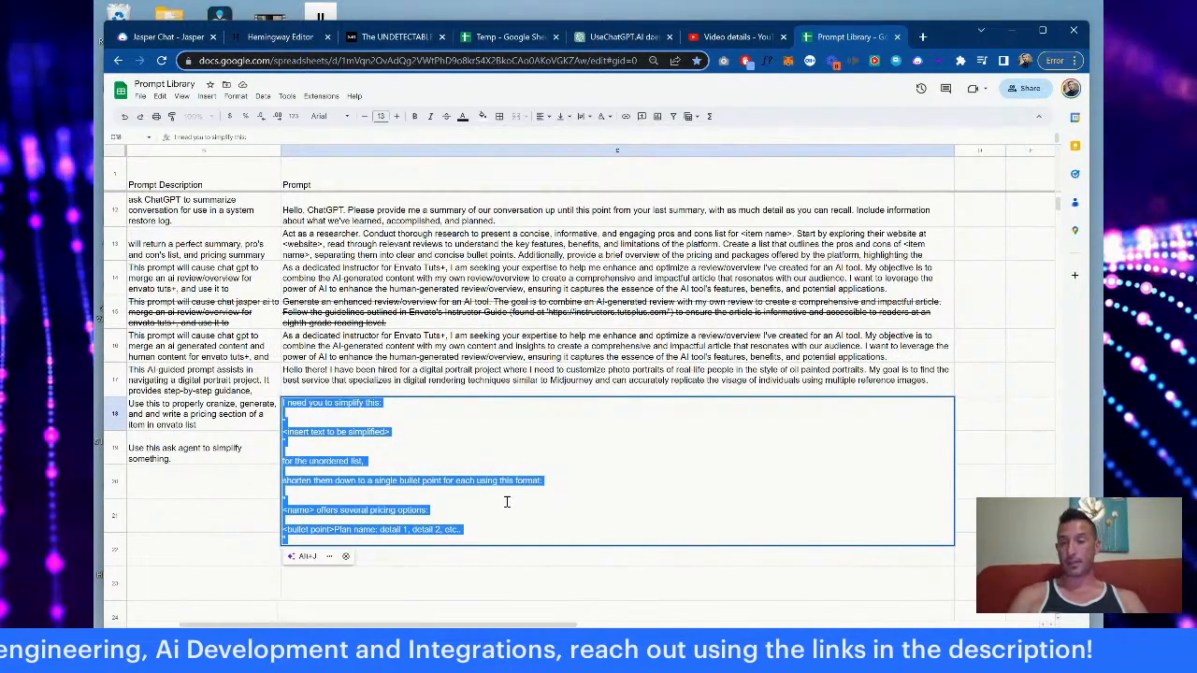
left_click(164, 37)
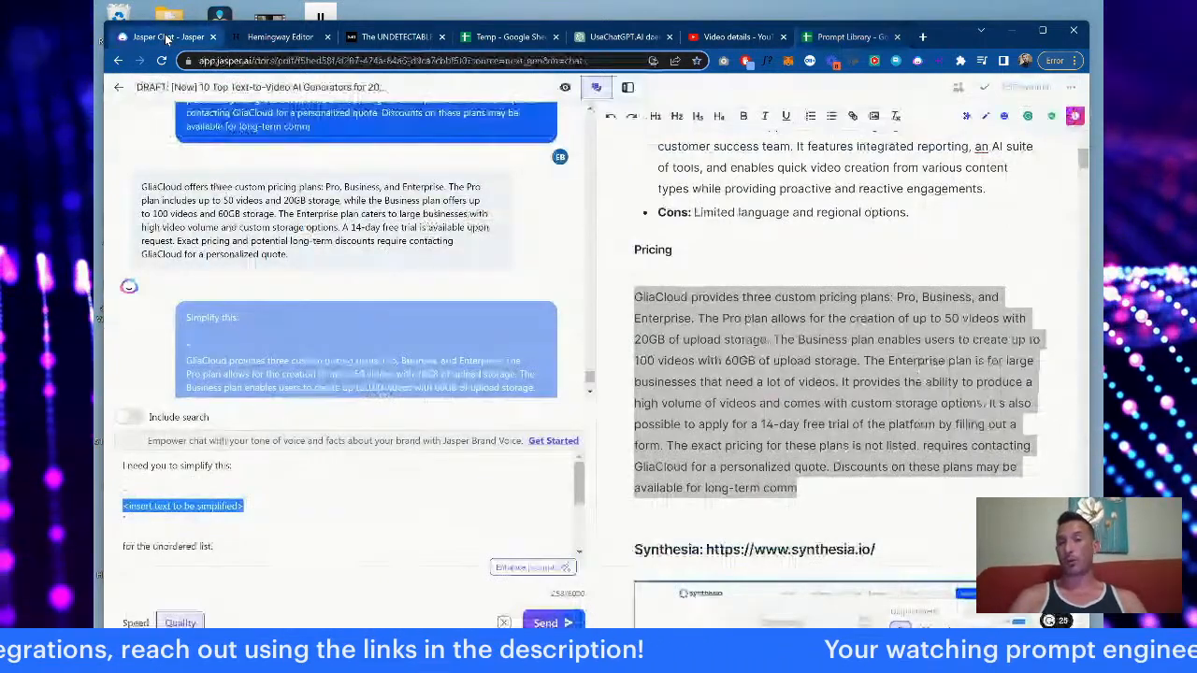
left_click(847, 37)
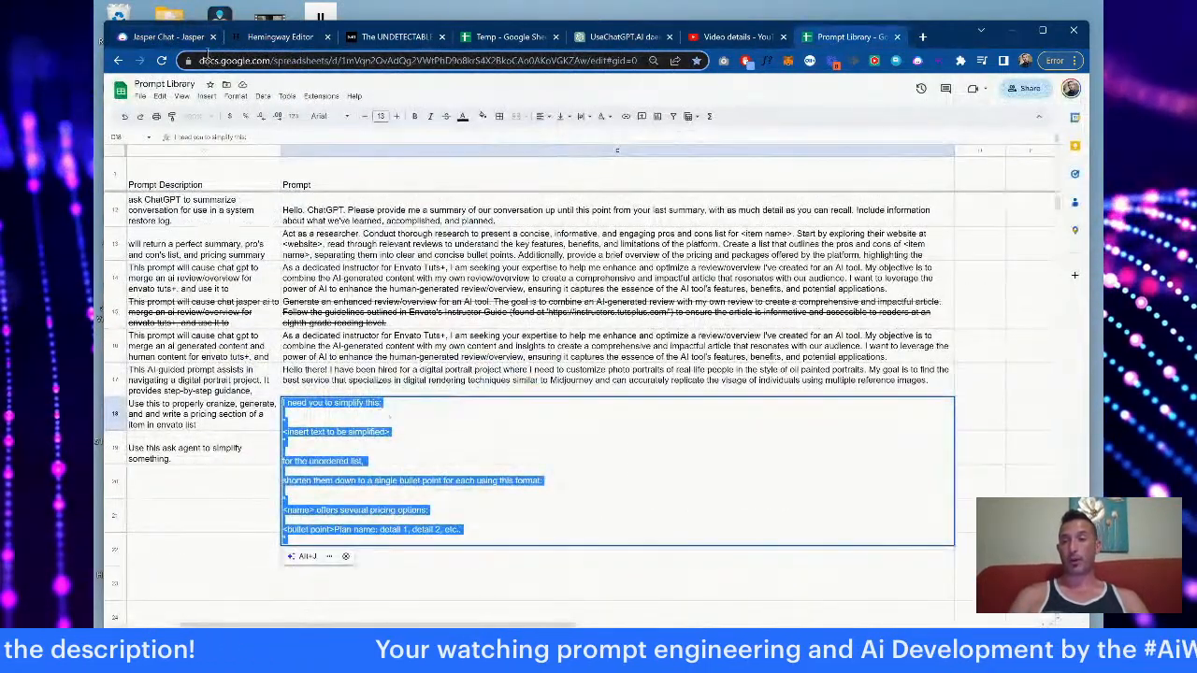
left_click(178, 40)
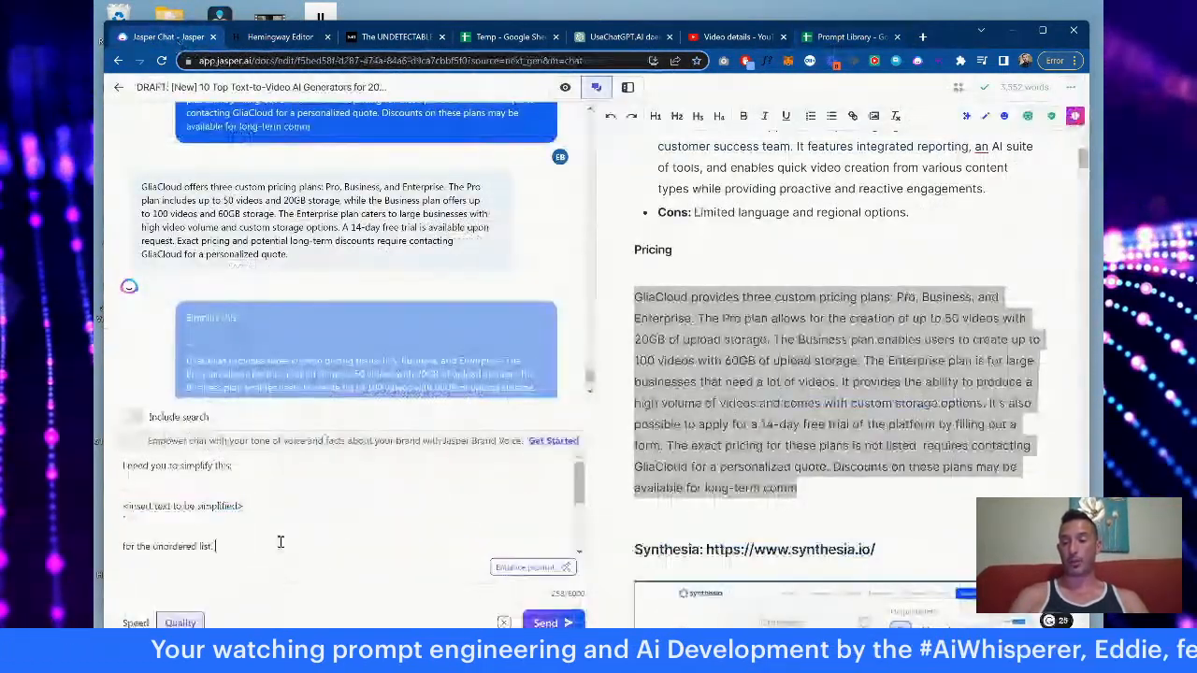
key("ctrl+a")
key("ctrl+v")
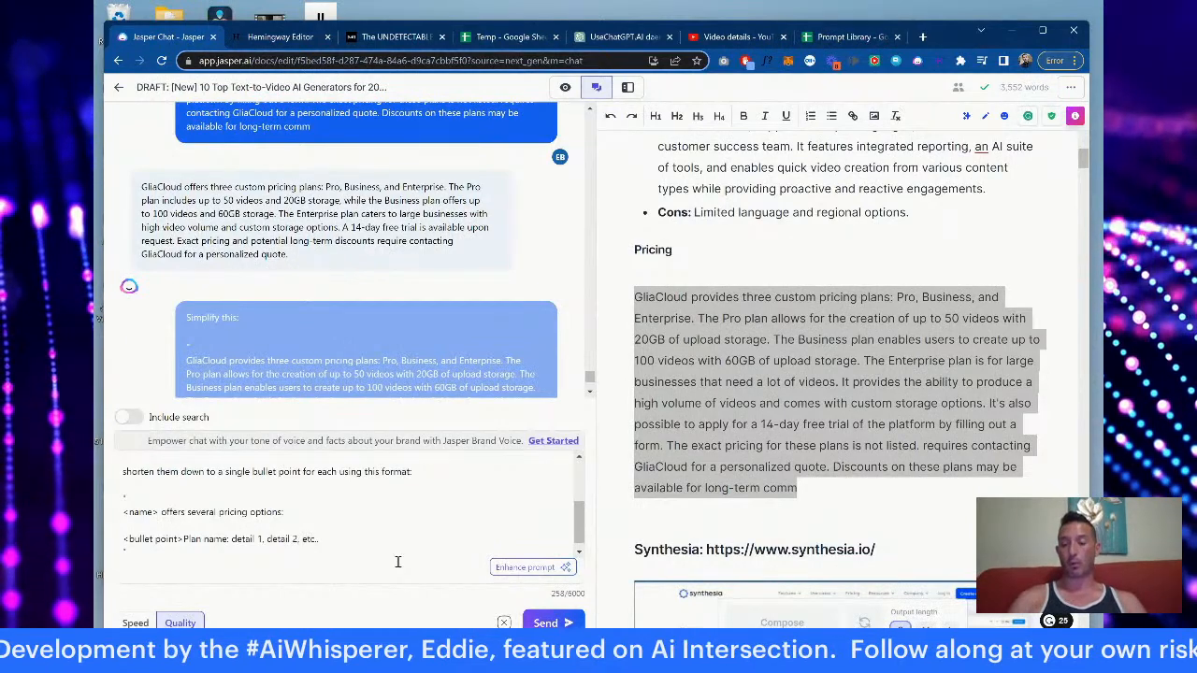
Step: Compare the bullet format requested in the chat message with the Powtoon plan list in the Paint screenshot
key("alt+Tab")
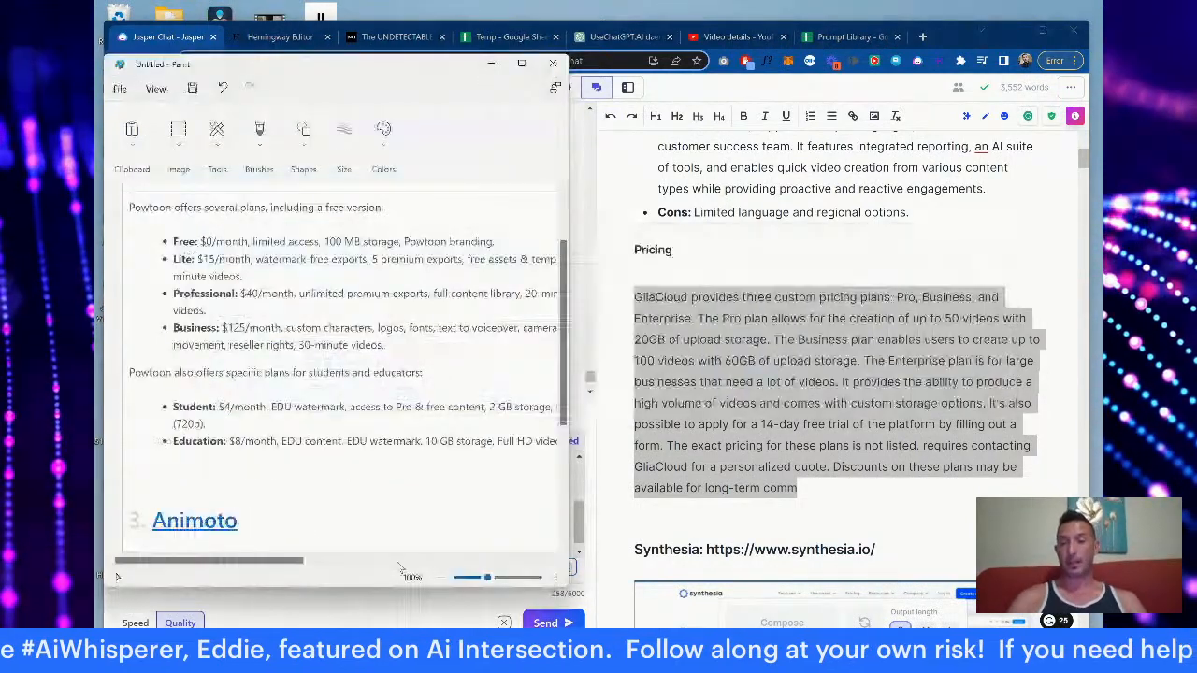
mouse_move(384, 70)
left_mouse_down()
mouse_move(550, 84)
mouse_move(866, 78)
left_mouse_up()
left_click(287, 523)
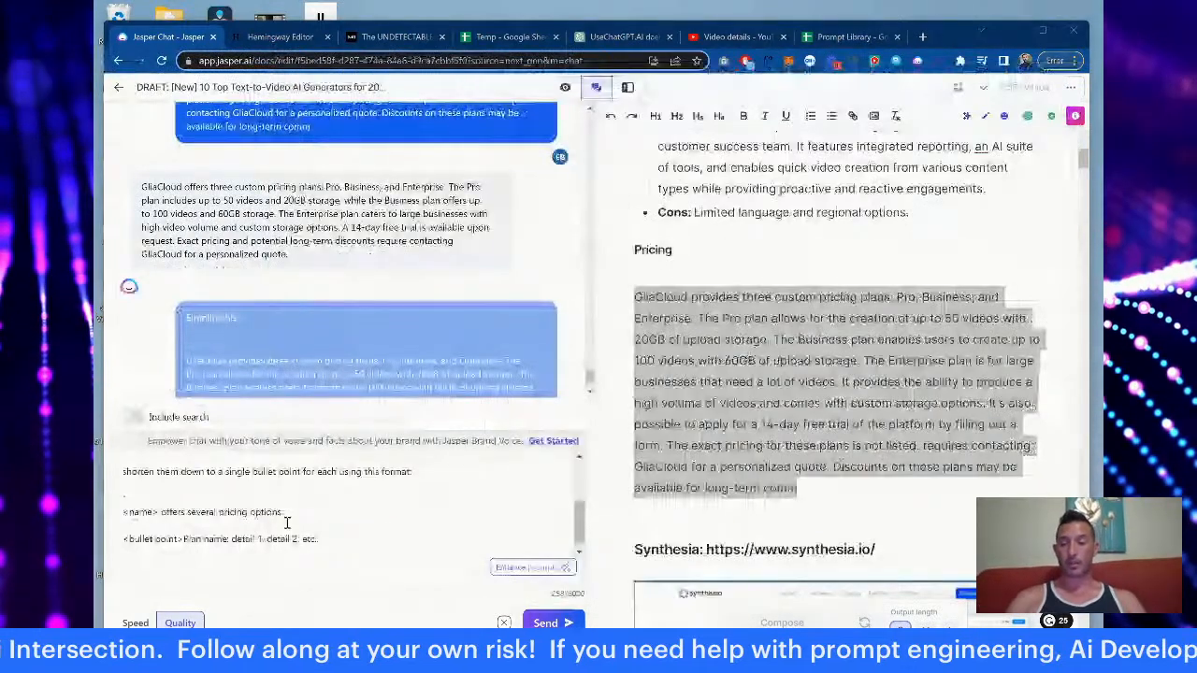
scroll(287, 524, "up", 5)
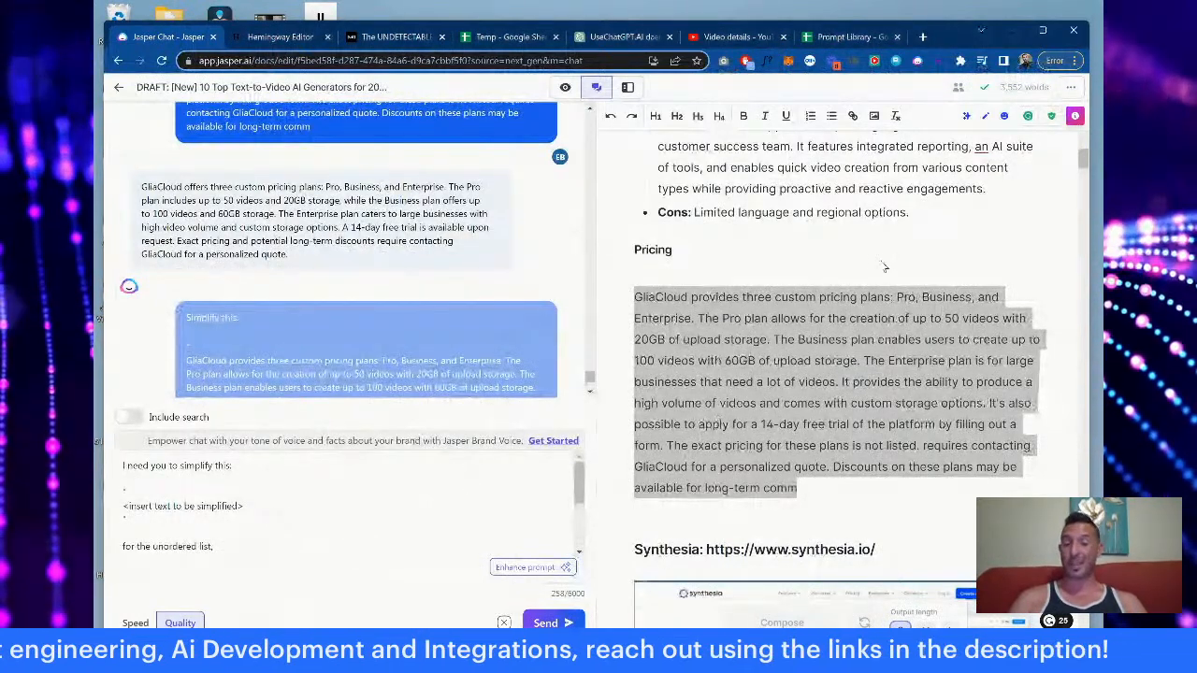
key("alt+Tab")
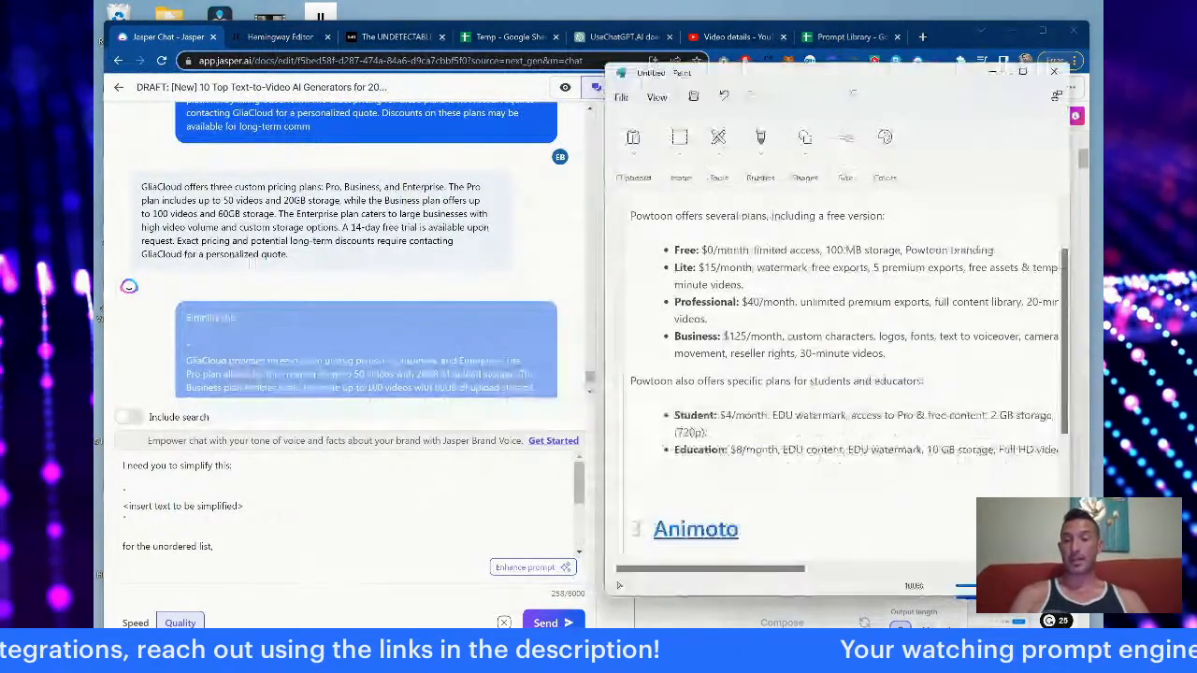
left_click_drag(795, 72, 295, 69)
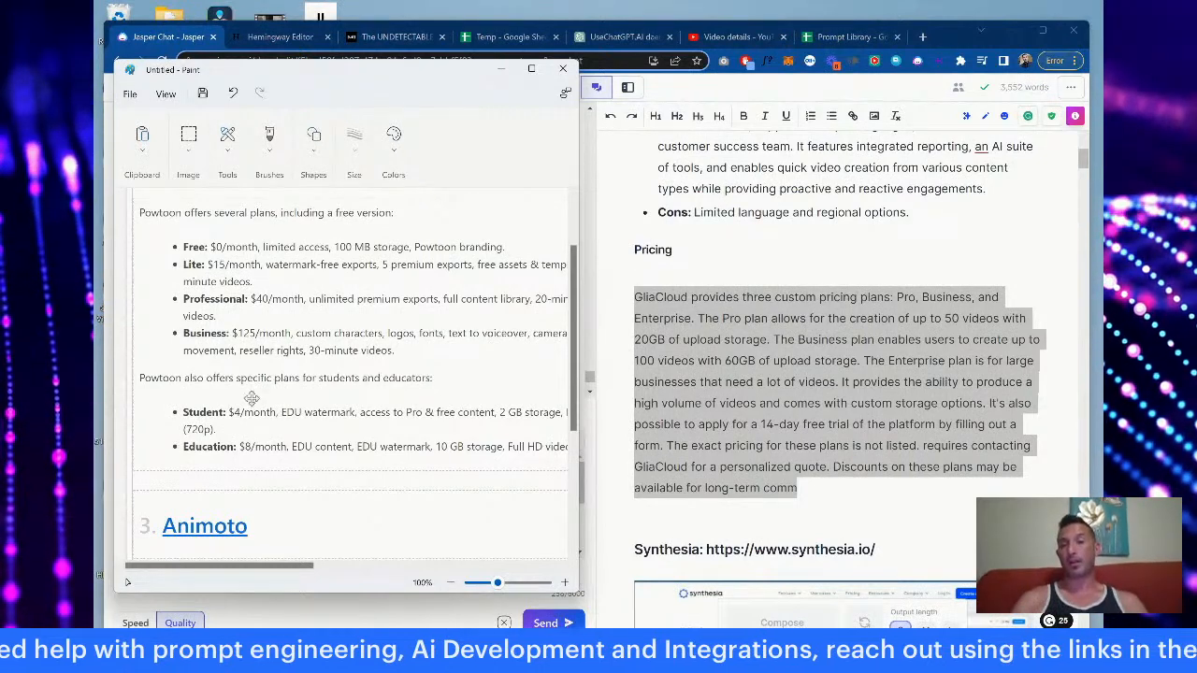
mouse_move(393, 82)
left_mouse_down()
mouse_move(786, 120)
mouse_move(939, 106)
left_mouse_up()
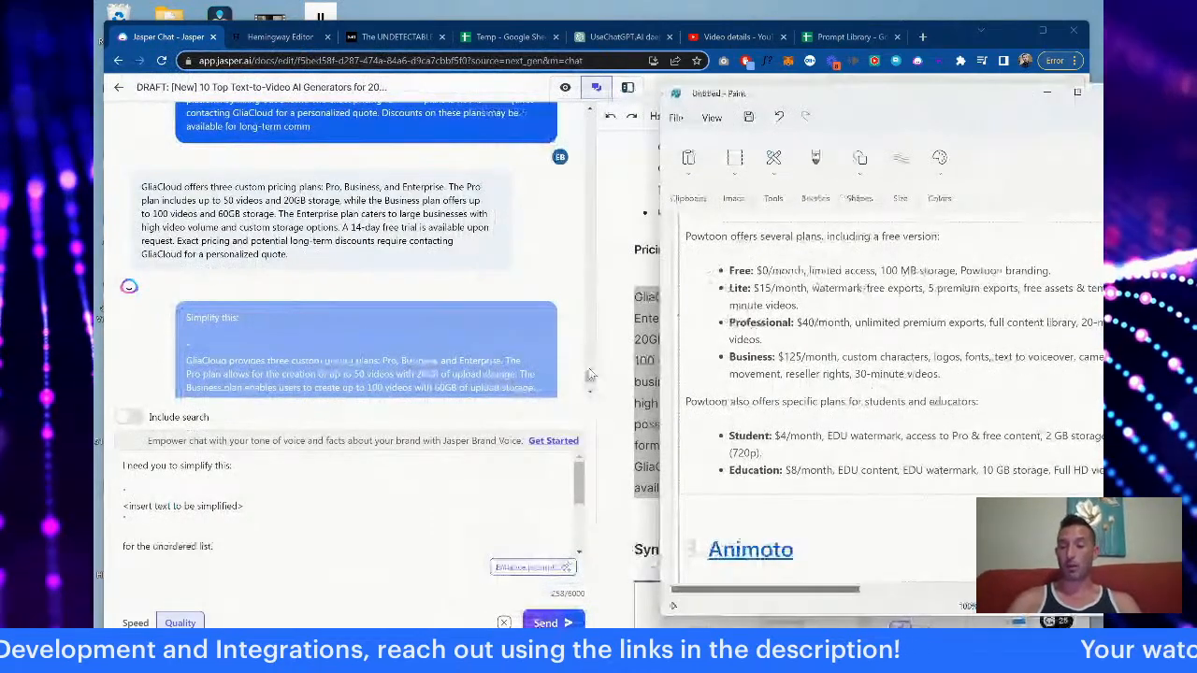
left_click(292, 528)
scroll(291, 527, "down", 3)
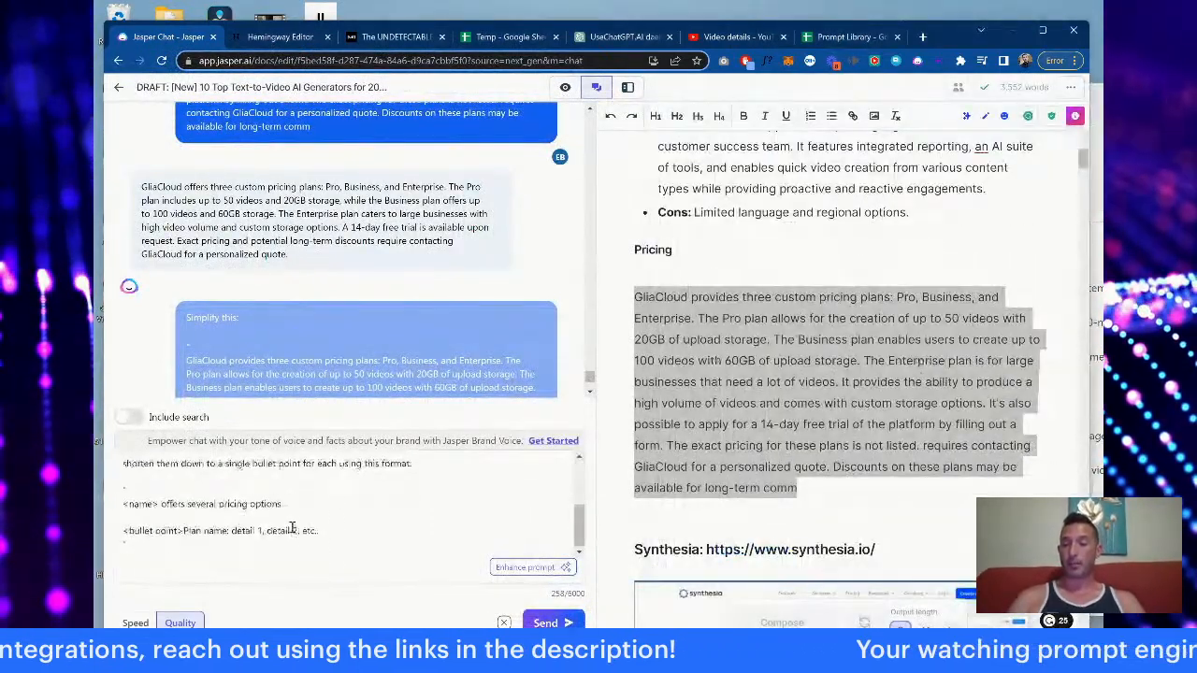
scroll(292, 527, "up", 2)
scroll(292, 528, "up", 1)
scroll(292, 528, "down", 3)
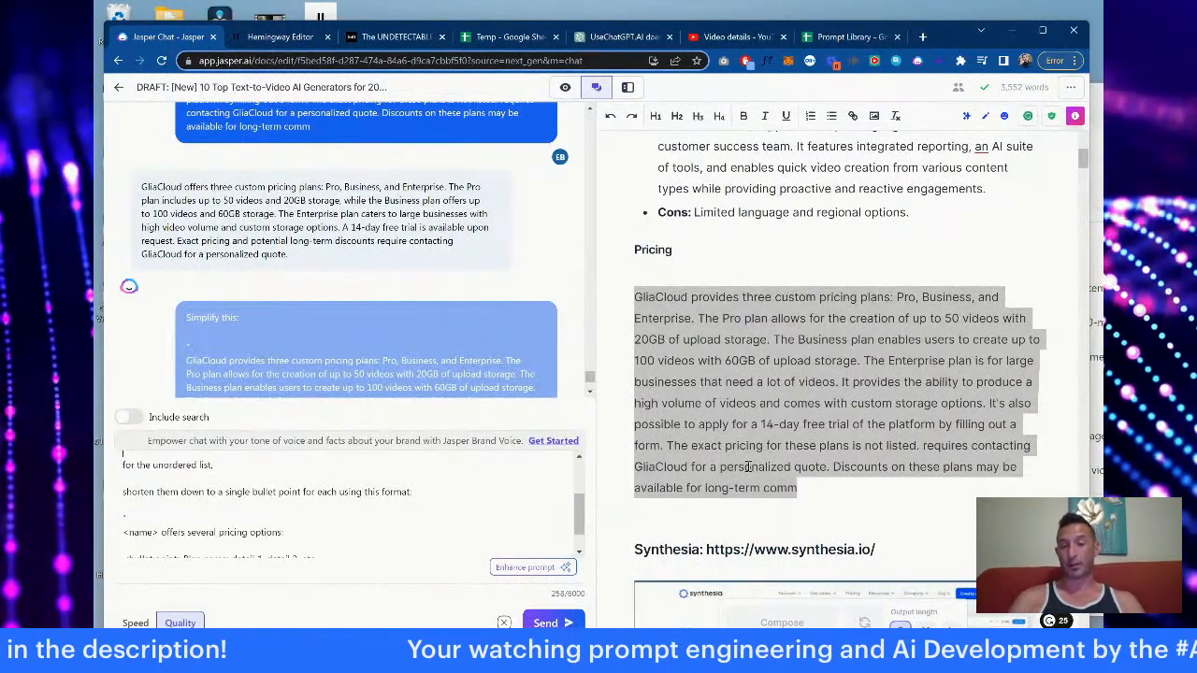
Step: Select the GliaCloud pricing paragraph in the document and place the Paint screenshot of the Powtoon plans beside the chat prompt
left_click(835, 438)
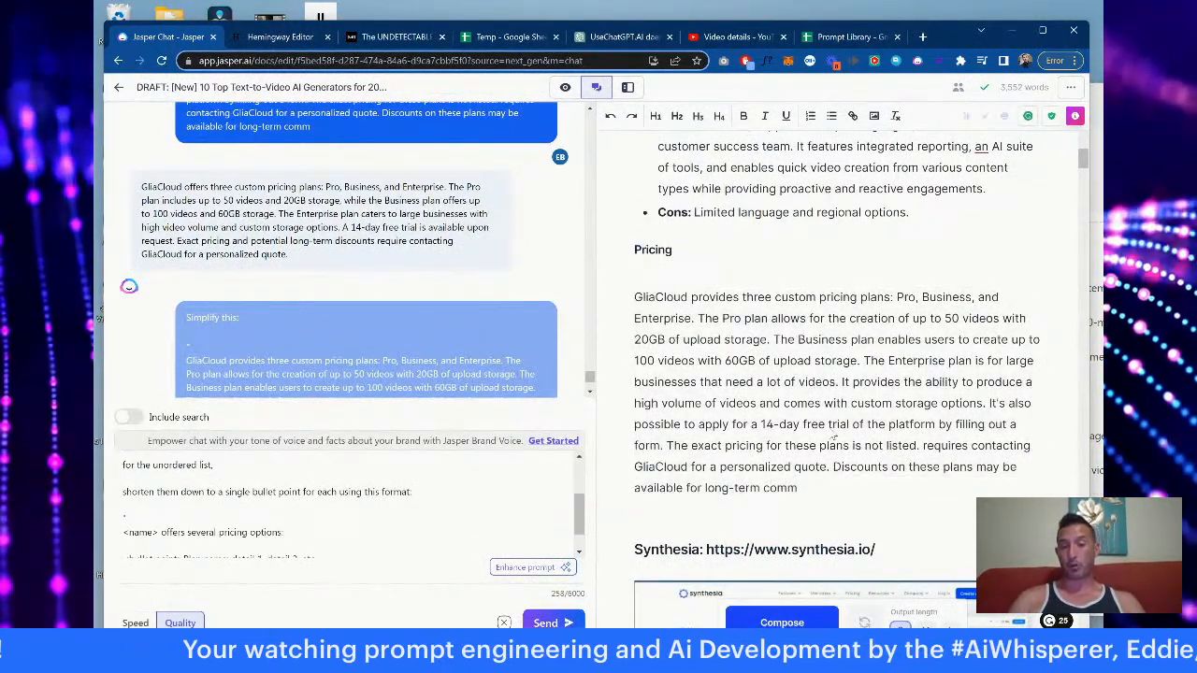
left_click_drag(809, 483, 631, 294)
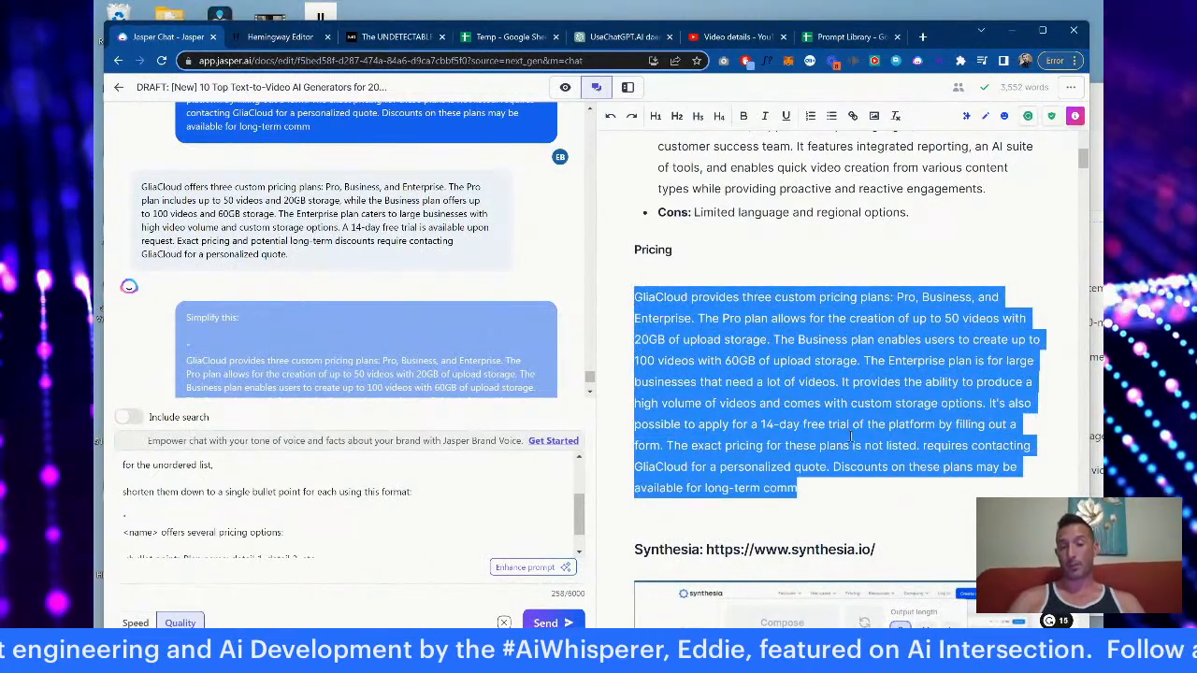
left_click(316, 513)
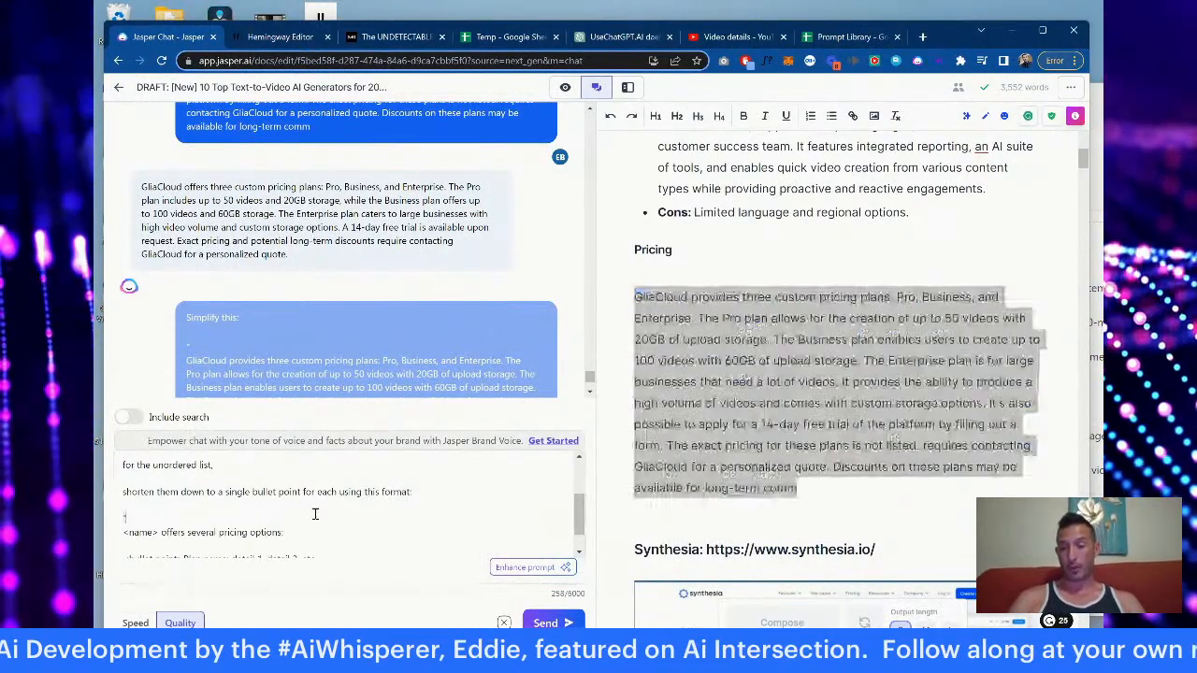
scroll(316, 513, "down", 1)
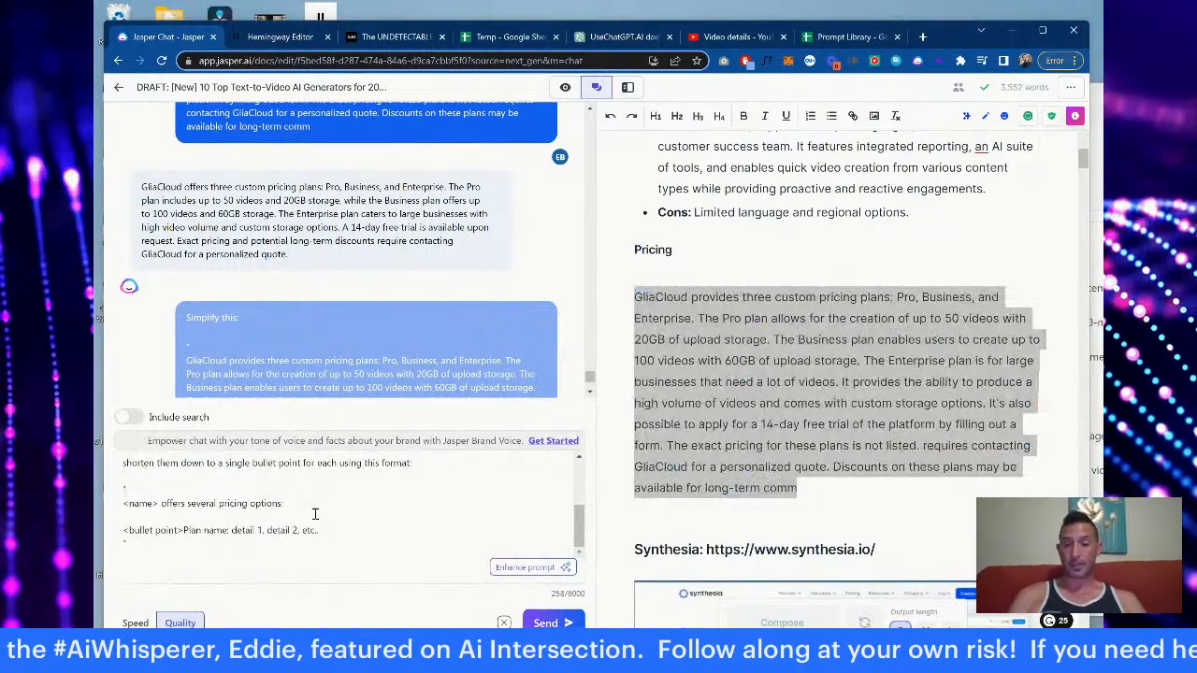
key("alt+Tab")
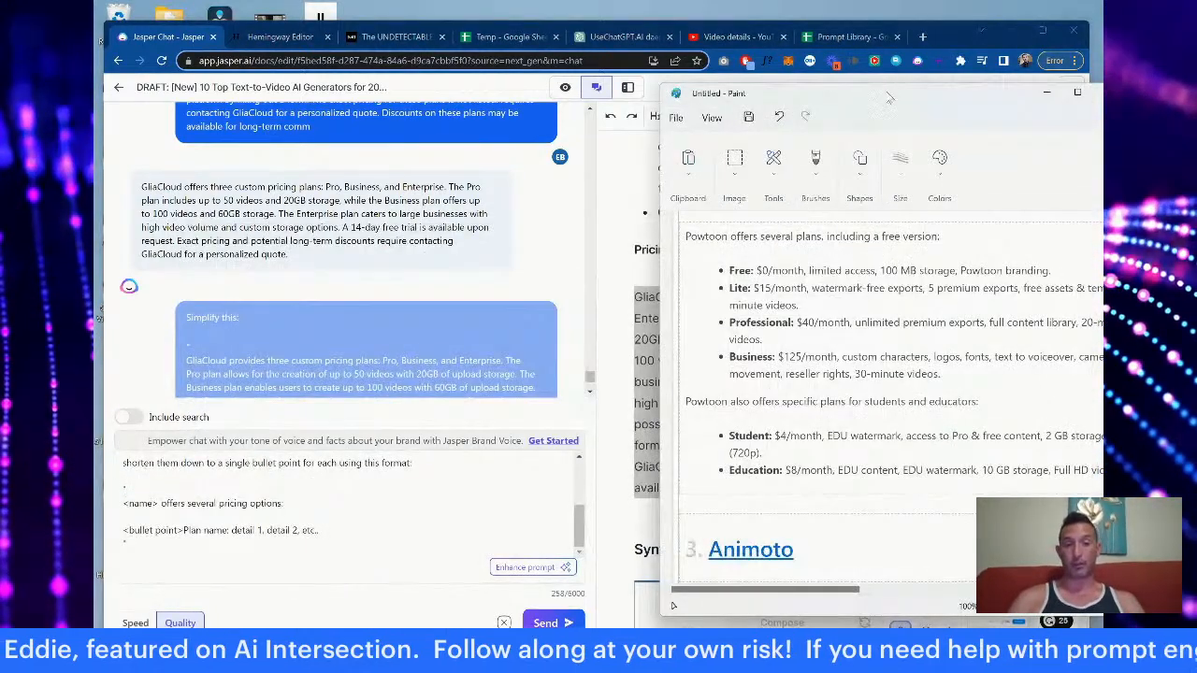
mouse_move(885, 100)
left_mouse_down()
mouse_move(823, 90)
mouse_move(842, 84)
left_mouse_up()
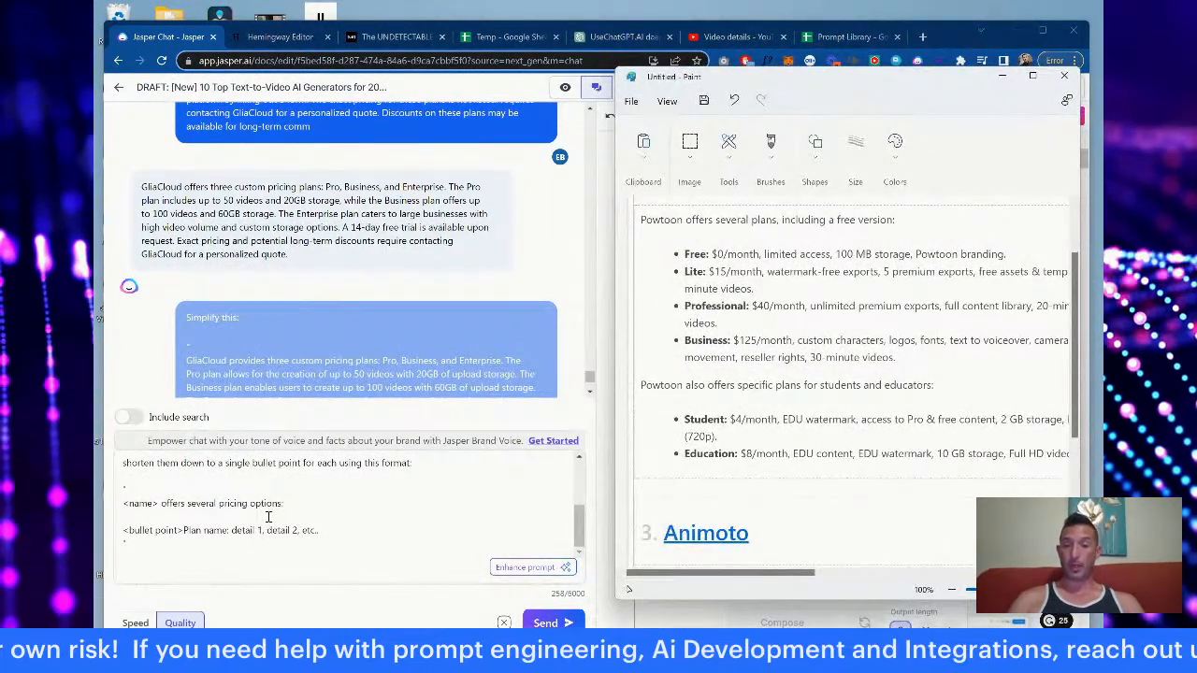
Step: Move the opening quote and the <insert text to be simplified> placeholder onto the same line as "I need you to simplify this:" in the chat prompt
scroll(268, 516, "up", 2)
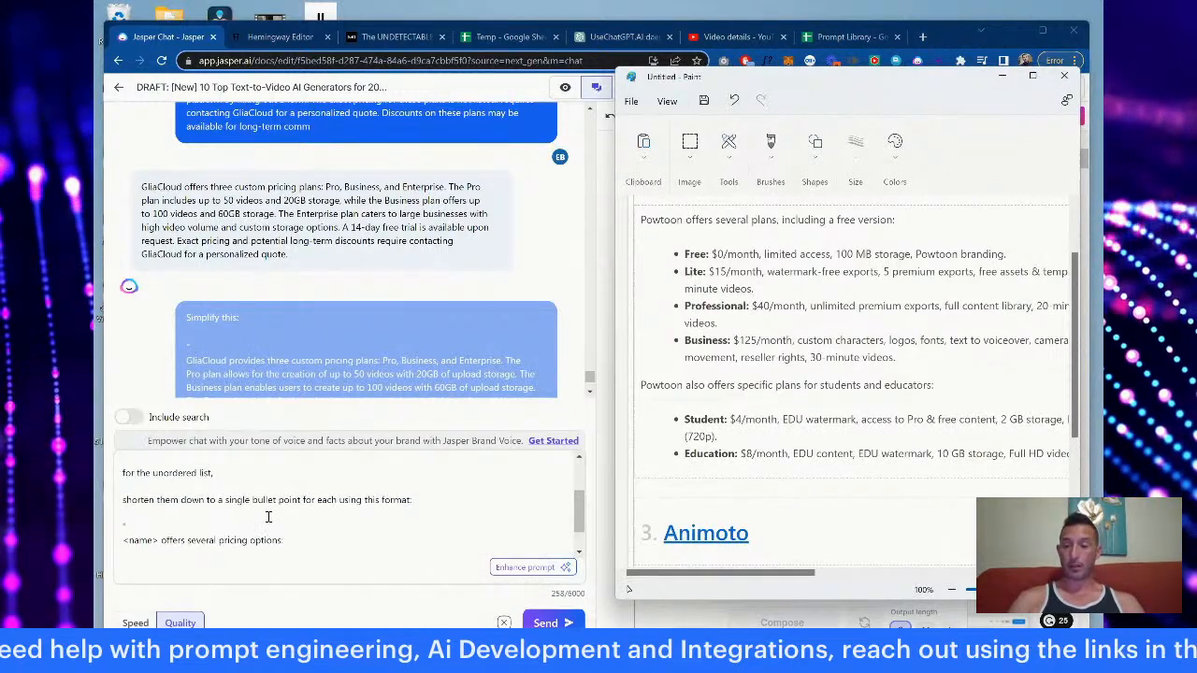
scroll(281, 514, "up", 2)
left_click(122, 495)
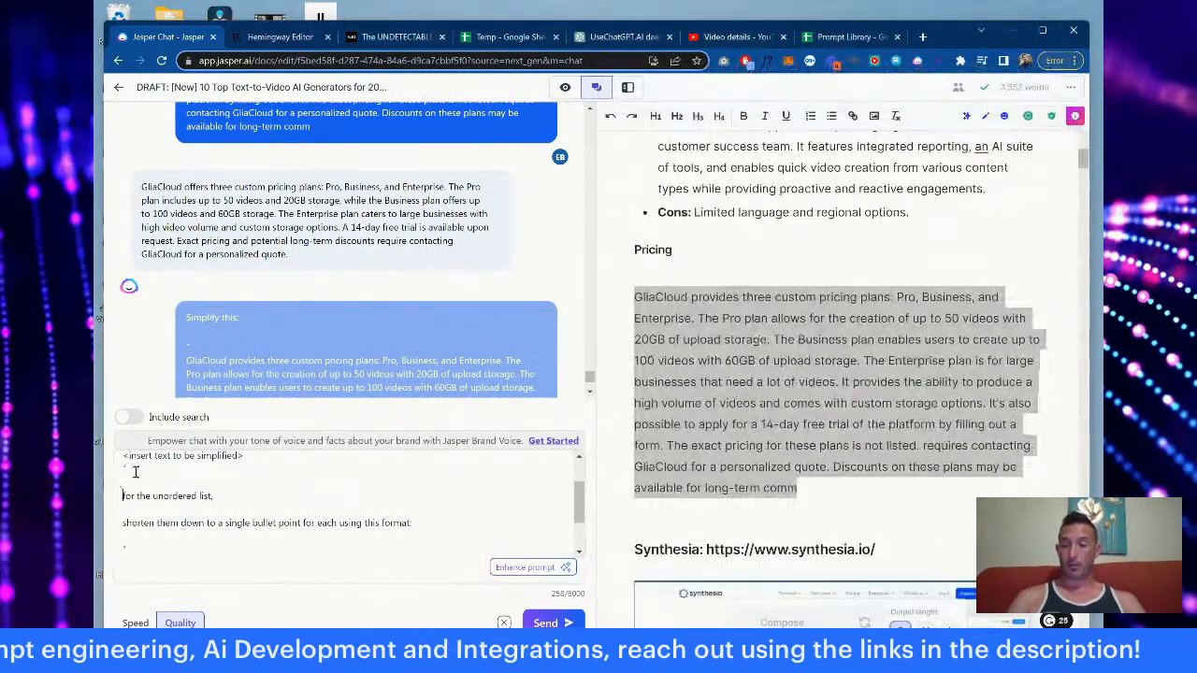
scroll(122, 468, "up", 2)
left_click(247, 464)
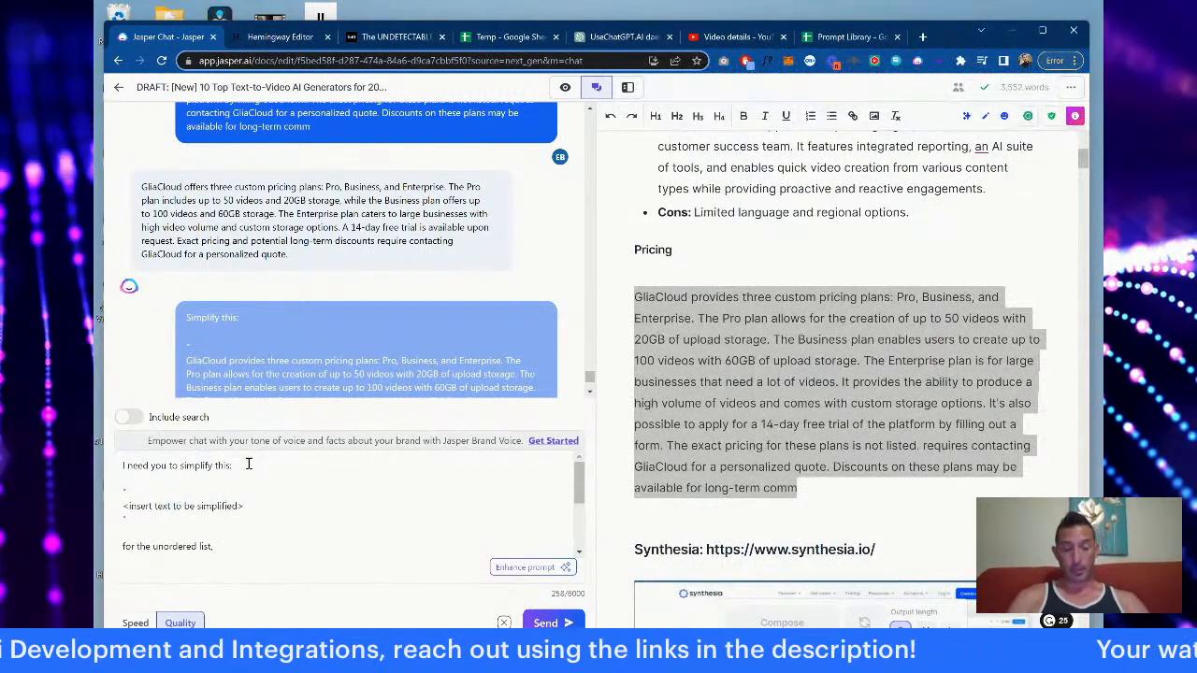
key("Delete")
key("Delete")
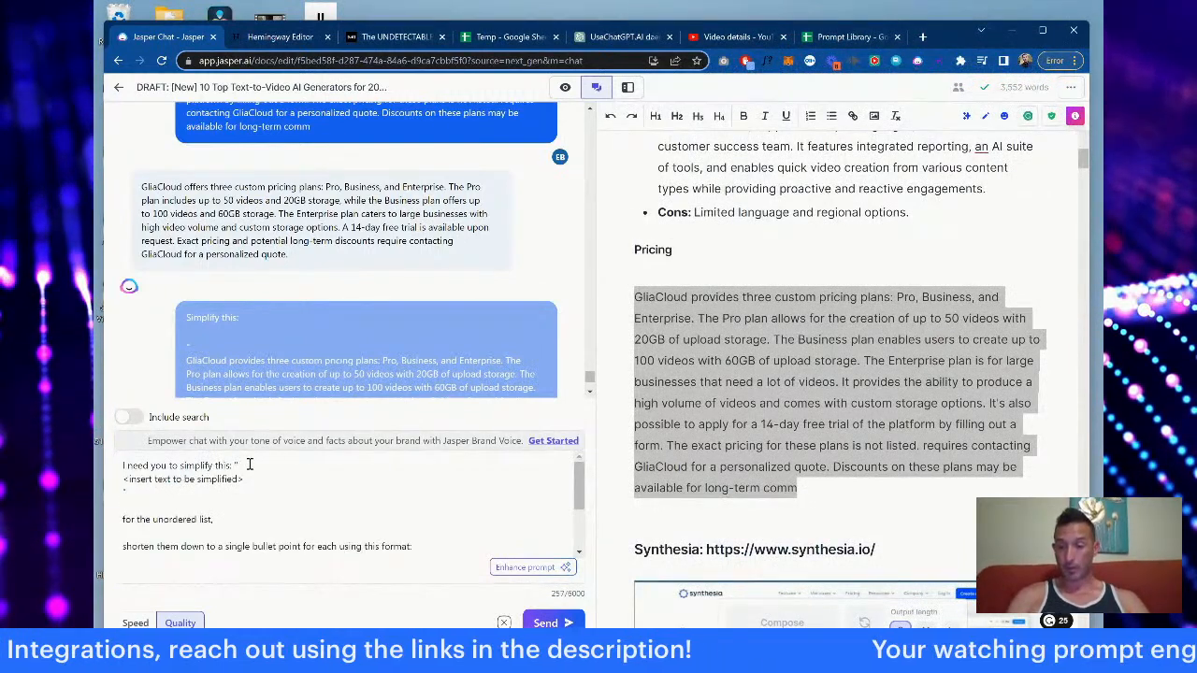
key("Delete")
Step: Place the closing quote directly after the placeholder and bring "for the unordered list," up onto that line
left_click(385, 465)
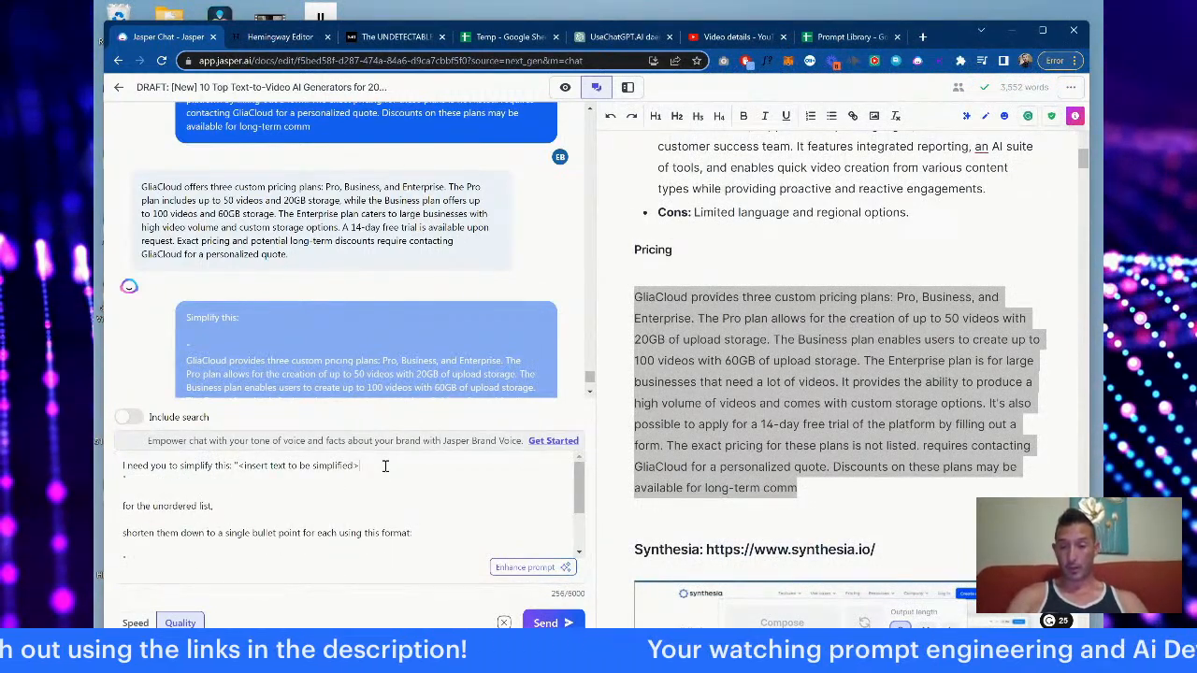
key("Delete")
key("Delete")
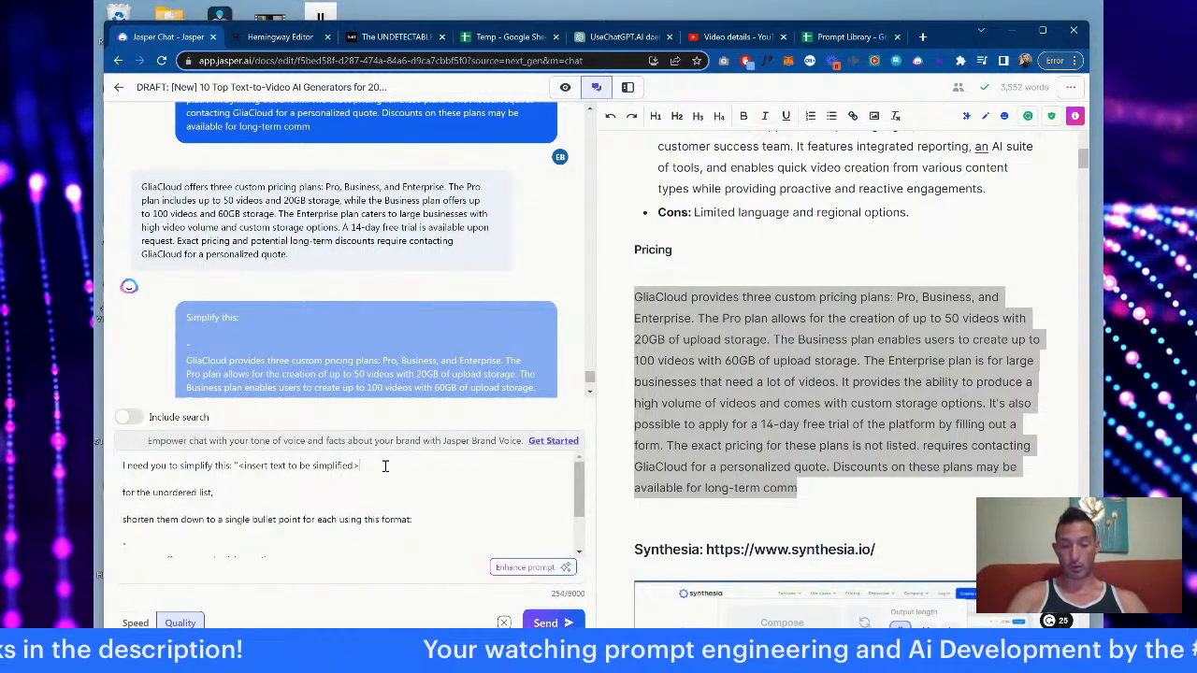
type("\"")
key("Delete")
key("Delete")
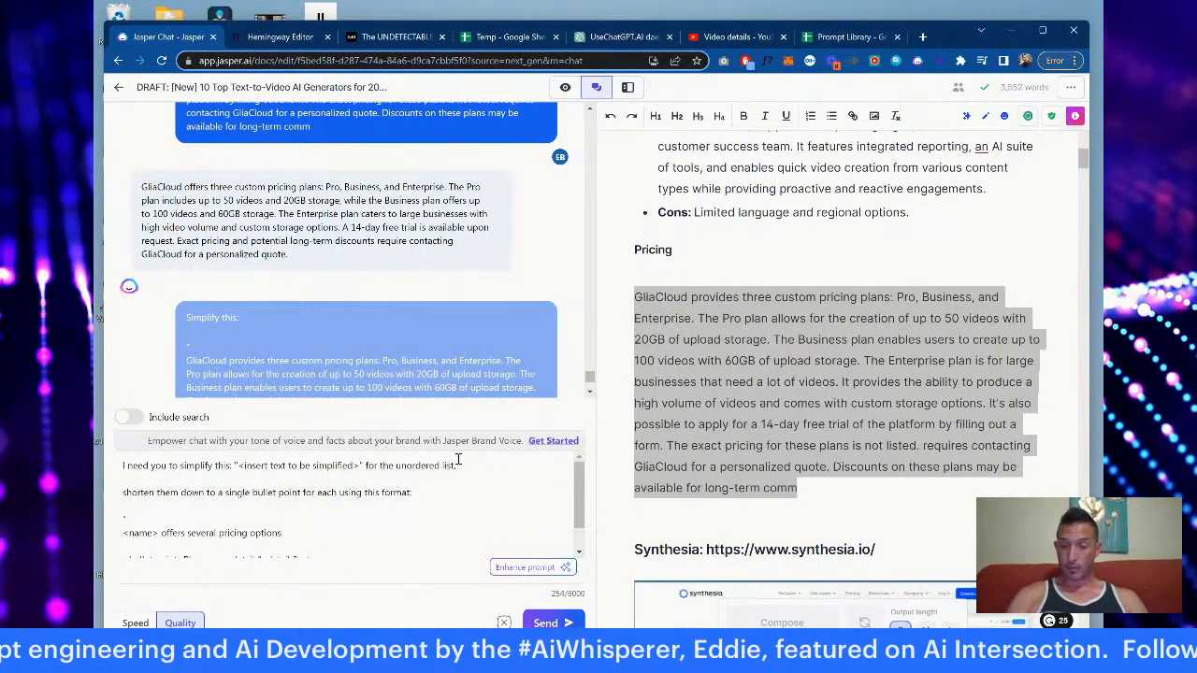
Step: Insert ". For any packages, list them in an ordered list" after the quoted placeholder in the chat prompt
left_click(365, 465)
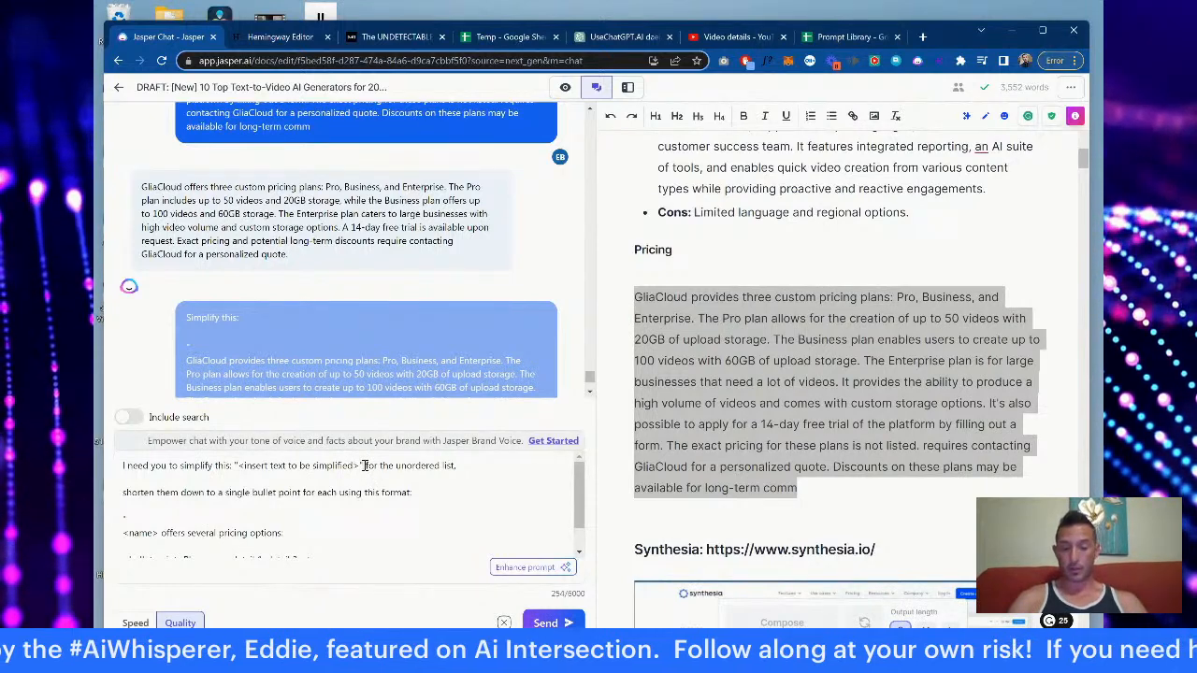
type(". For")
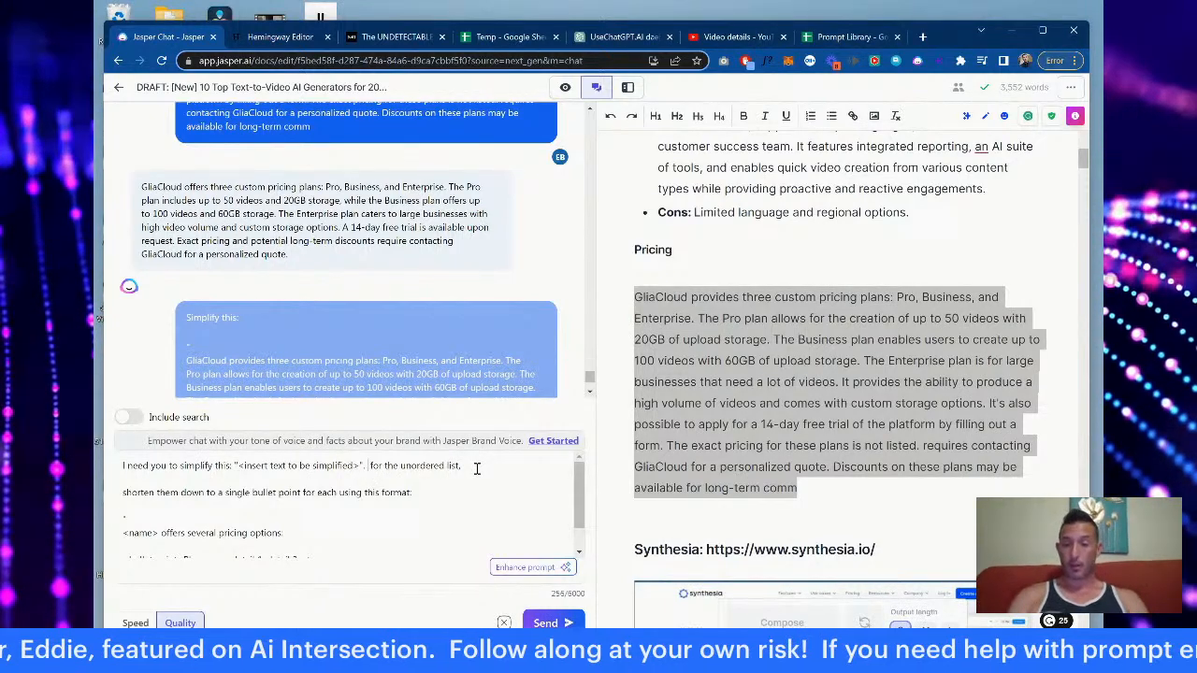
type(" the p")
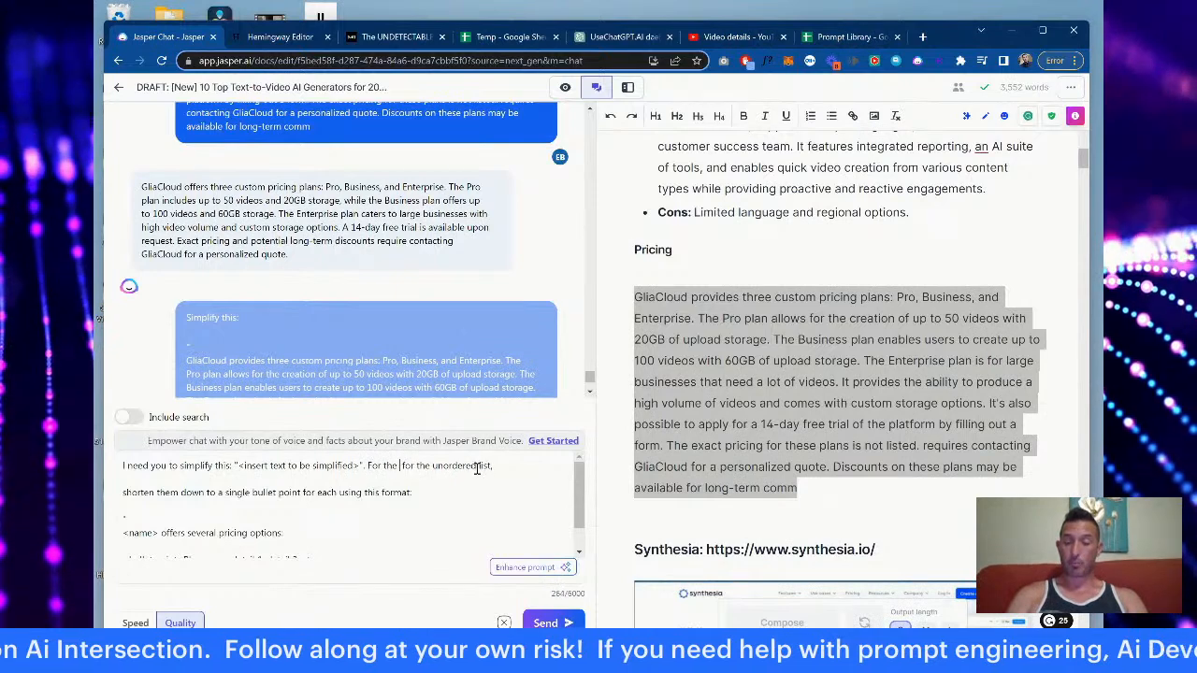
key("BackSpace")
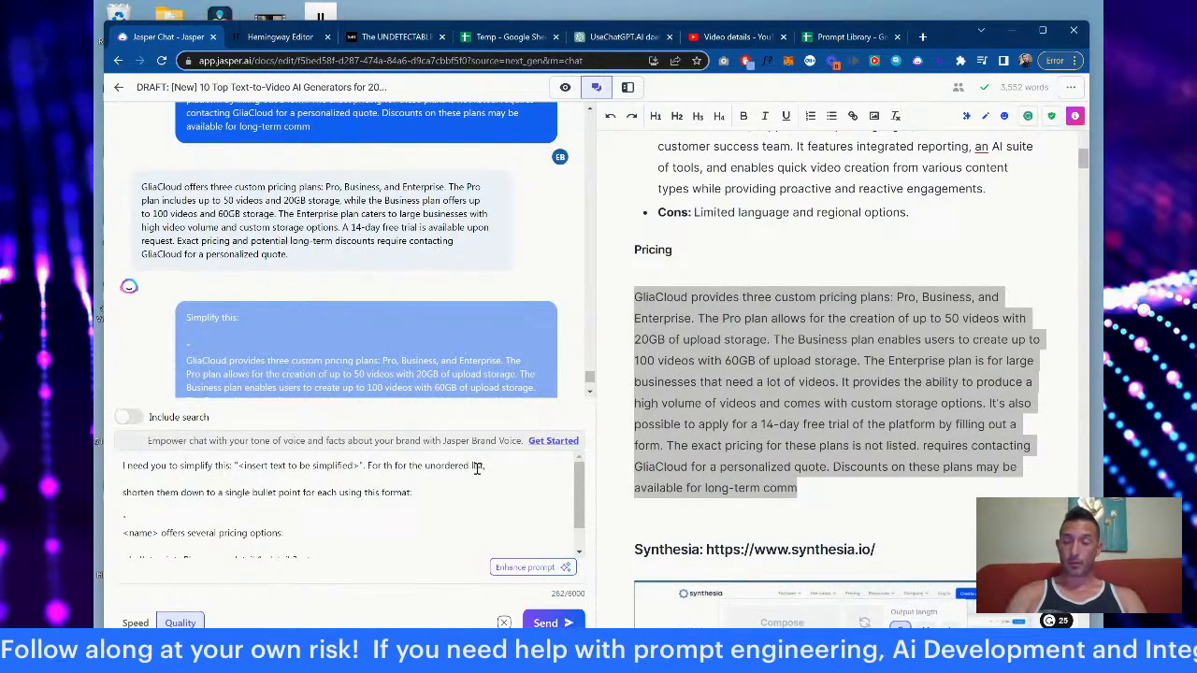
key("BackSpace")
key("BackSpace")
key("BackSpace")
key("BackSpace")
key("BackSpace")
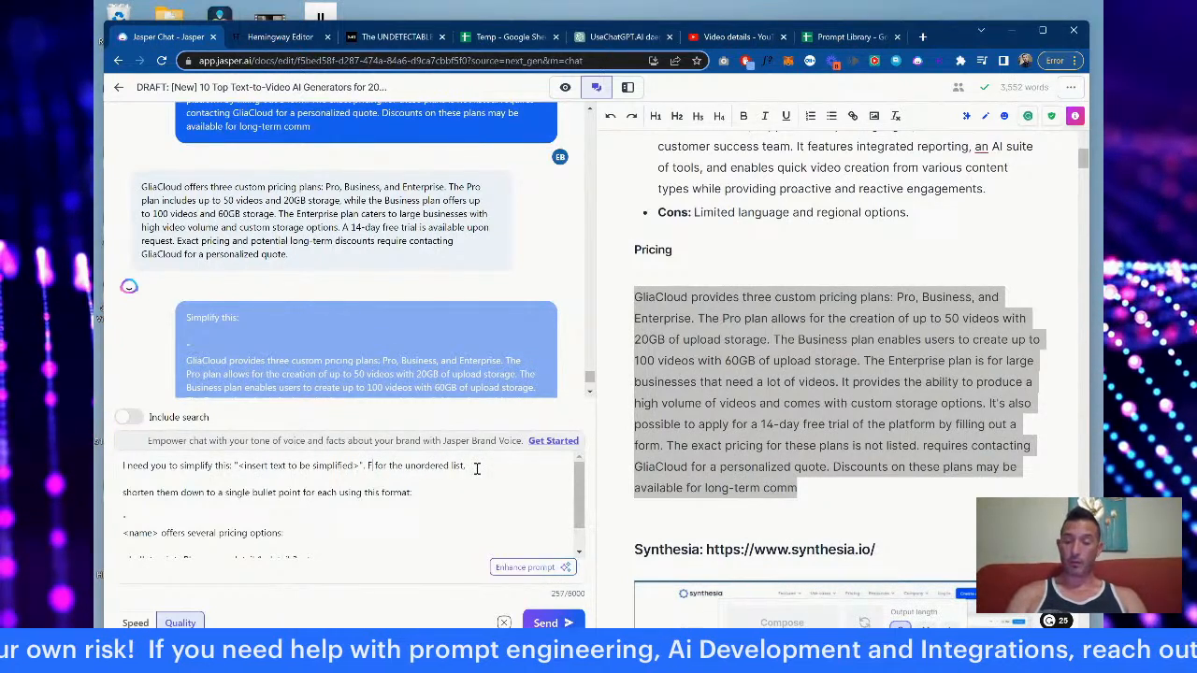
type("or any packages")
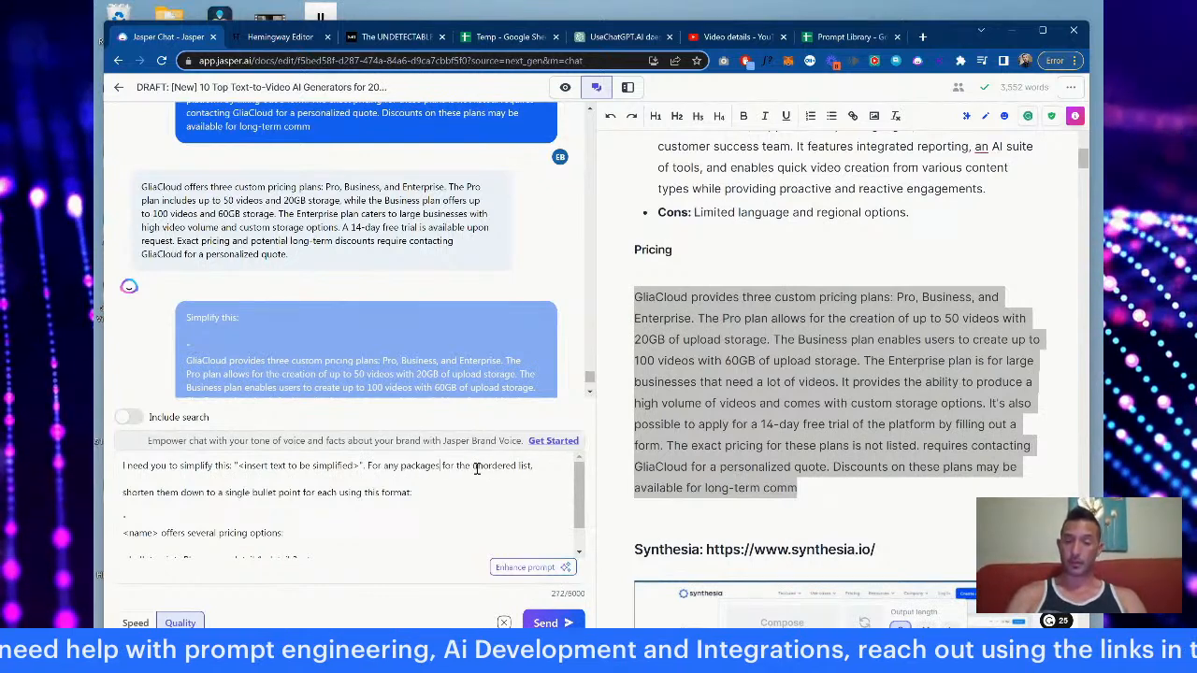
type(", list the")
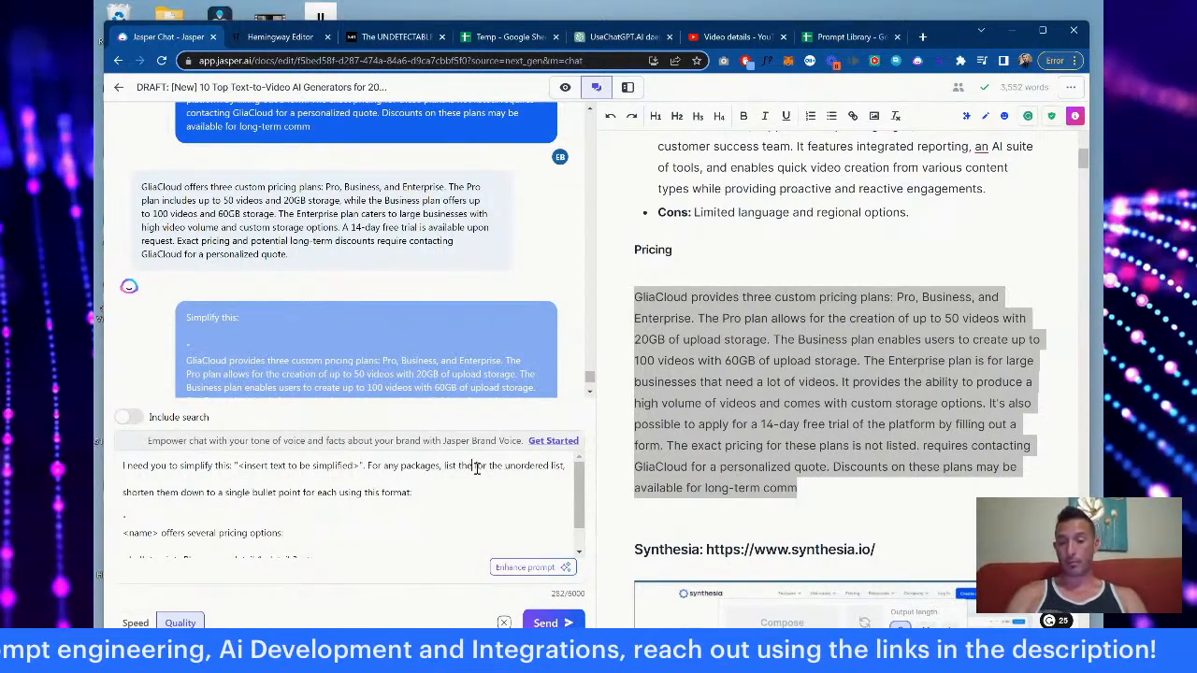
type("m in an ordered")
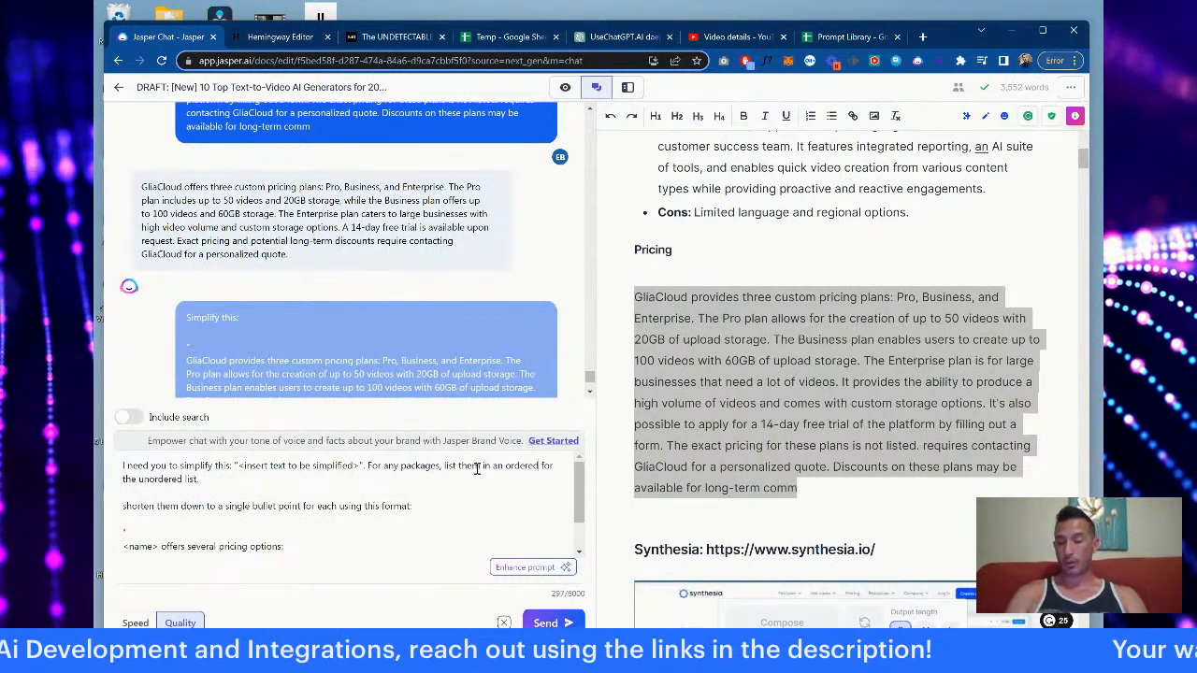
type(" list")
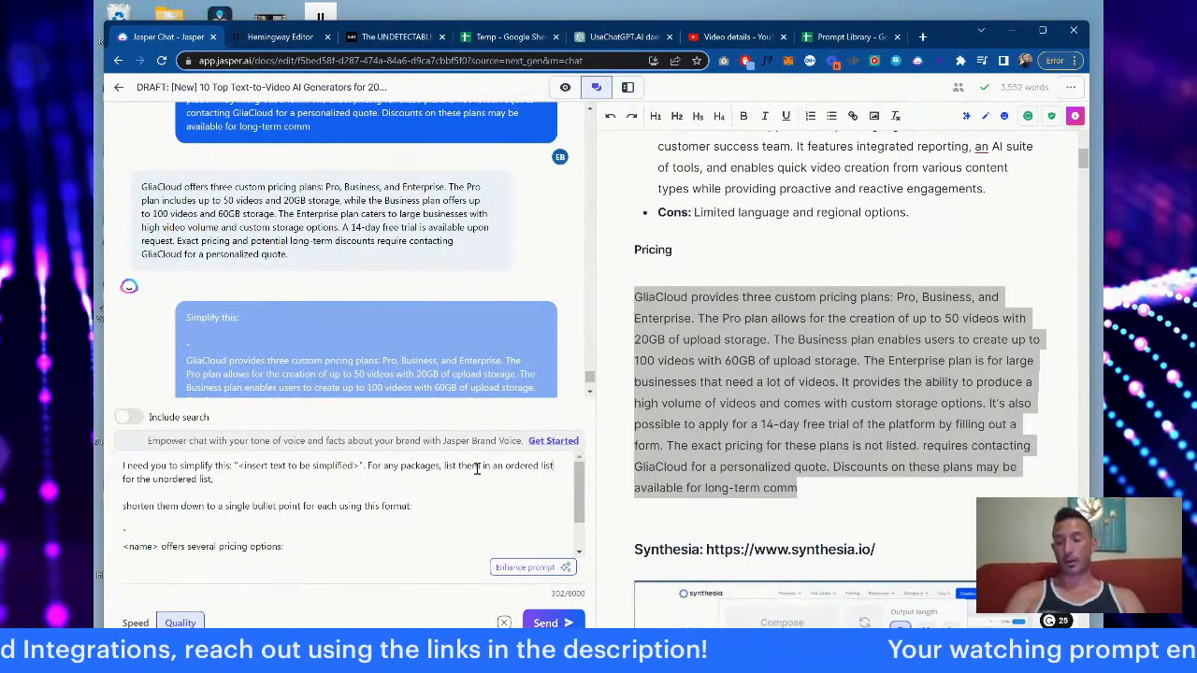
Step: Change the list type in the packages sentence to "unordered list"
key("BackSpace")
key("BackSpace")
key("BackSpace")
key("BackSpace")
key("BackSpace")
key("BackSpace")
key("BackSpace")
key("BackSpace")
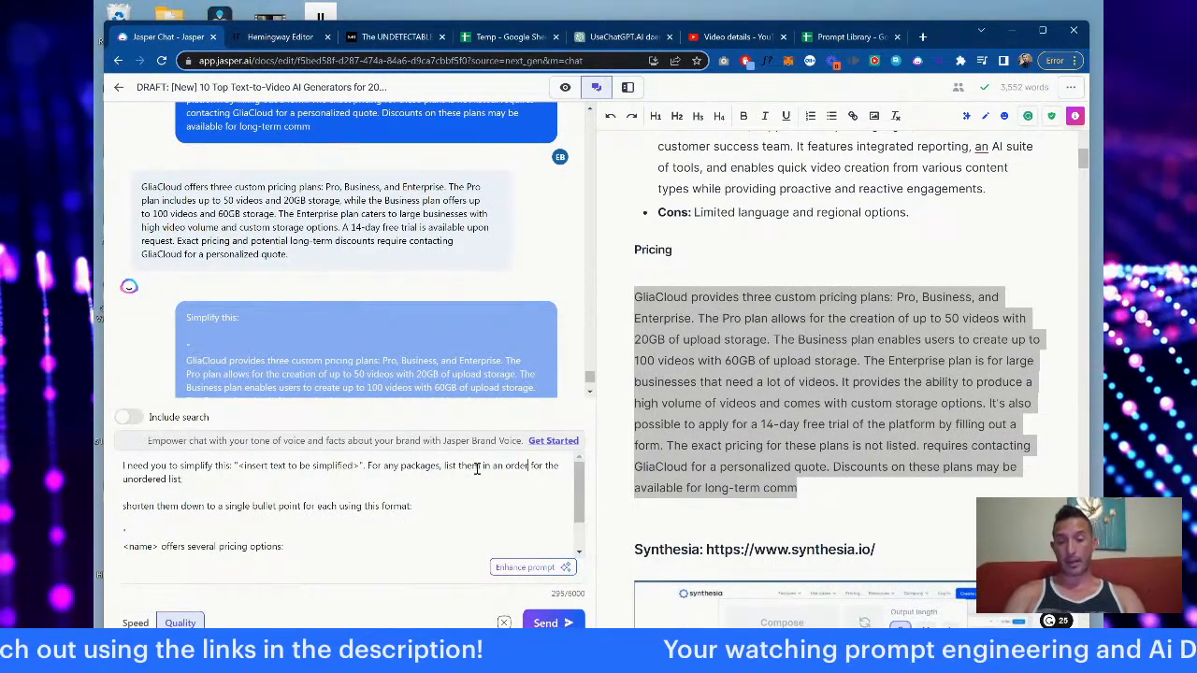
type("unordered list")
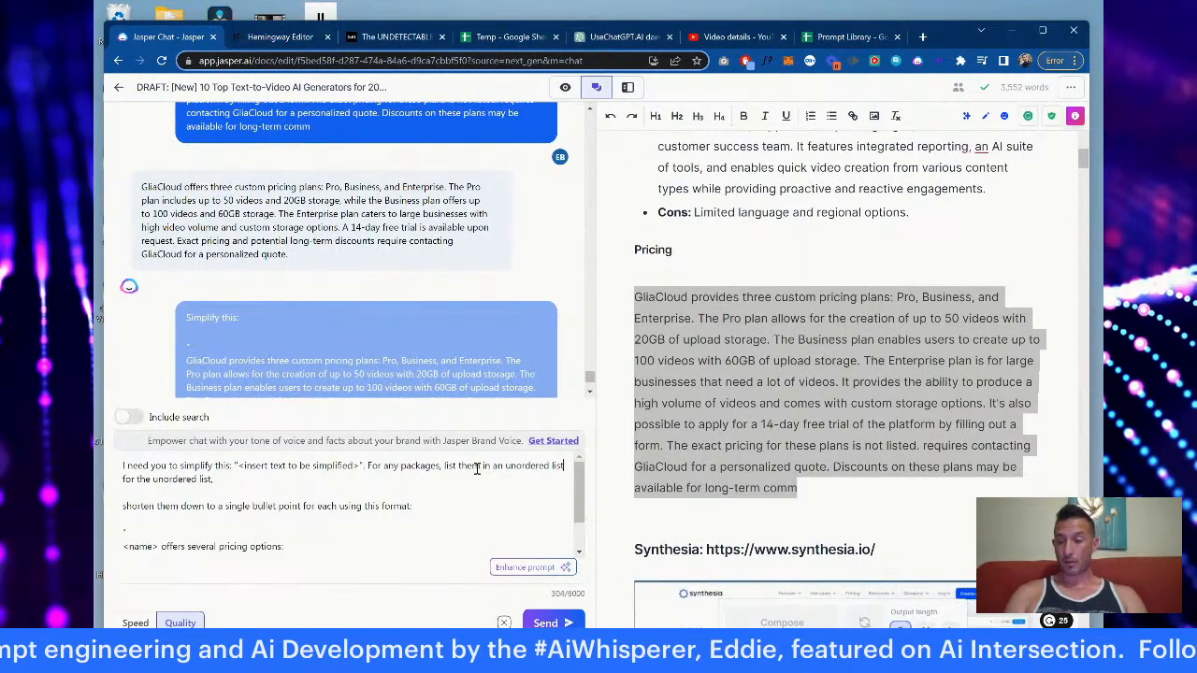
Step: Add a comma after "unordered list", delete the leftover "for the unordered list," and join the sentence to "shorten them down to a single bullet point"
type(".")
type(".")
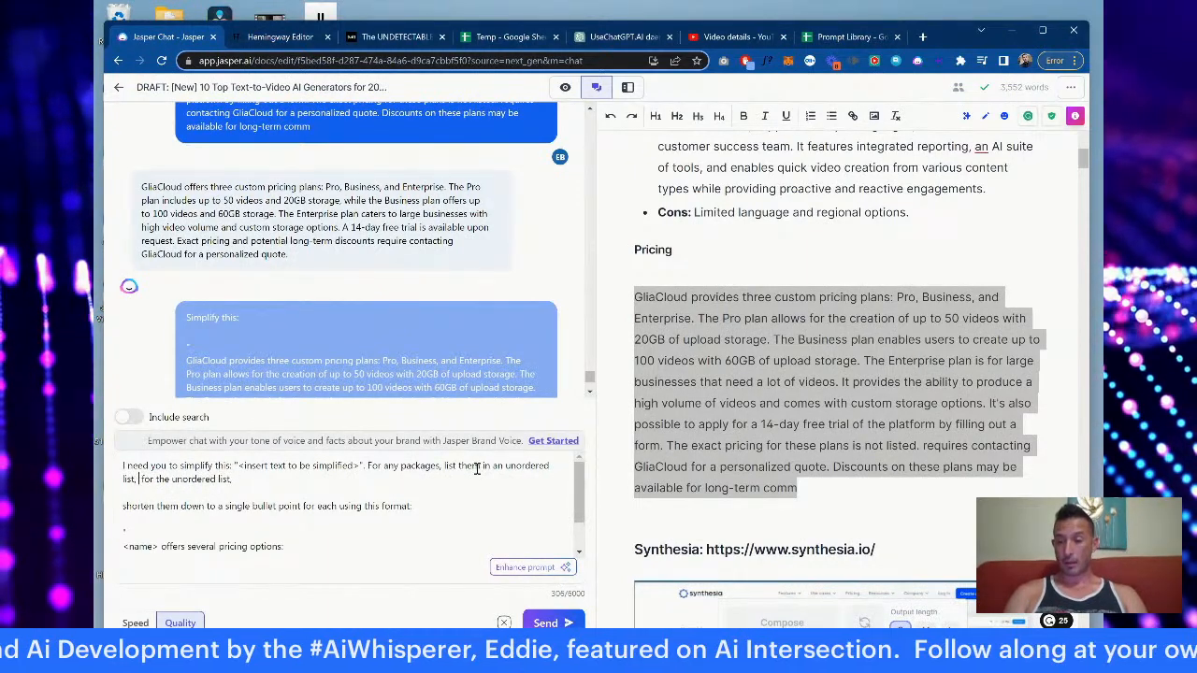
key("Delete")
key("Delete")
key("Delete")
key("Delete")
key("Delete")
key("Delete")
key("Delete")
key("Delete")
key("Delete")
key("Delete")
key("Delete")
key("Delete")
key("Delete")
key("Delete")
key("Delete")
key("Delete")
key("Delete")
key("Delete")
key("Delete")
key("Delete")
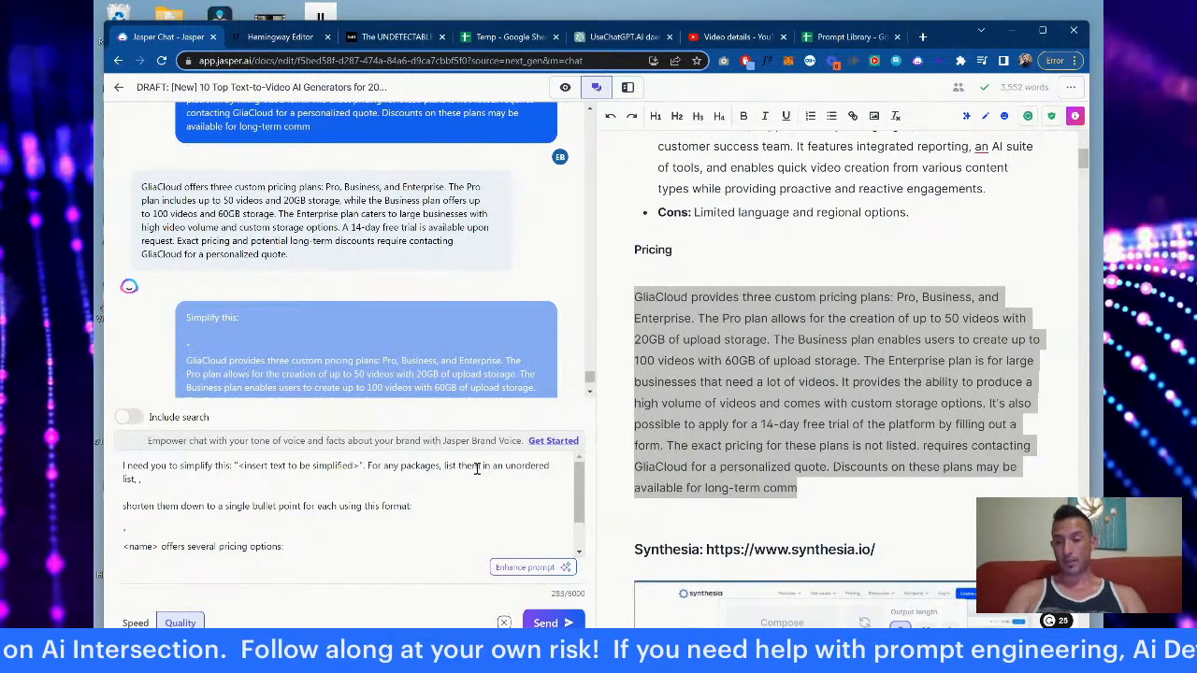
key("Delete")
key("Delete")
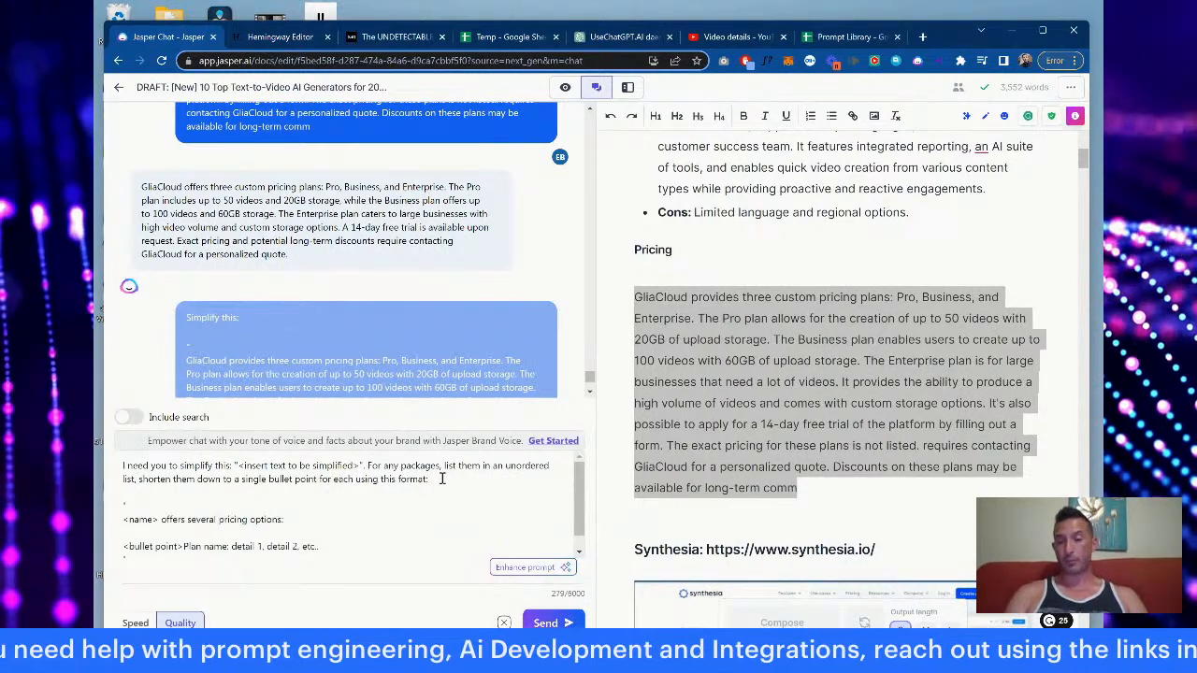
Step: Examine the <name> placeholder and the surrounding bullet format in the chat prompt
scroll(441, 480, "down", 1)
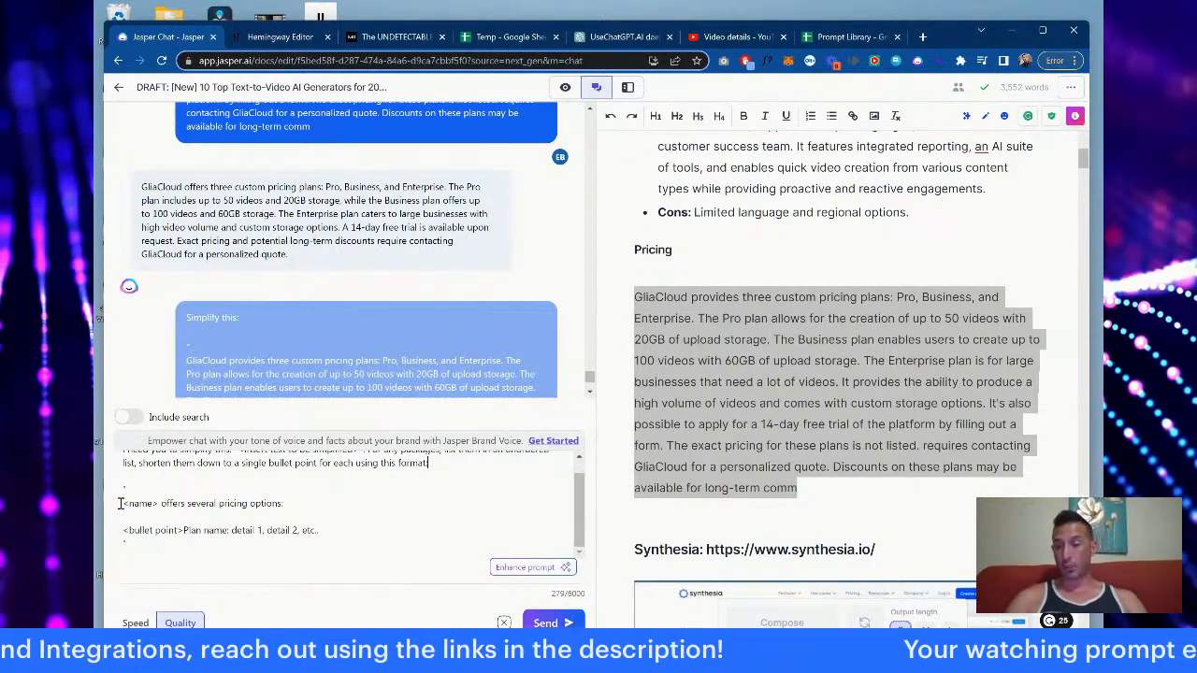
left_click_drag(176, 506, 159, 506)
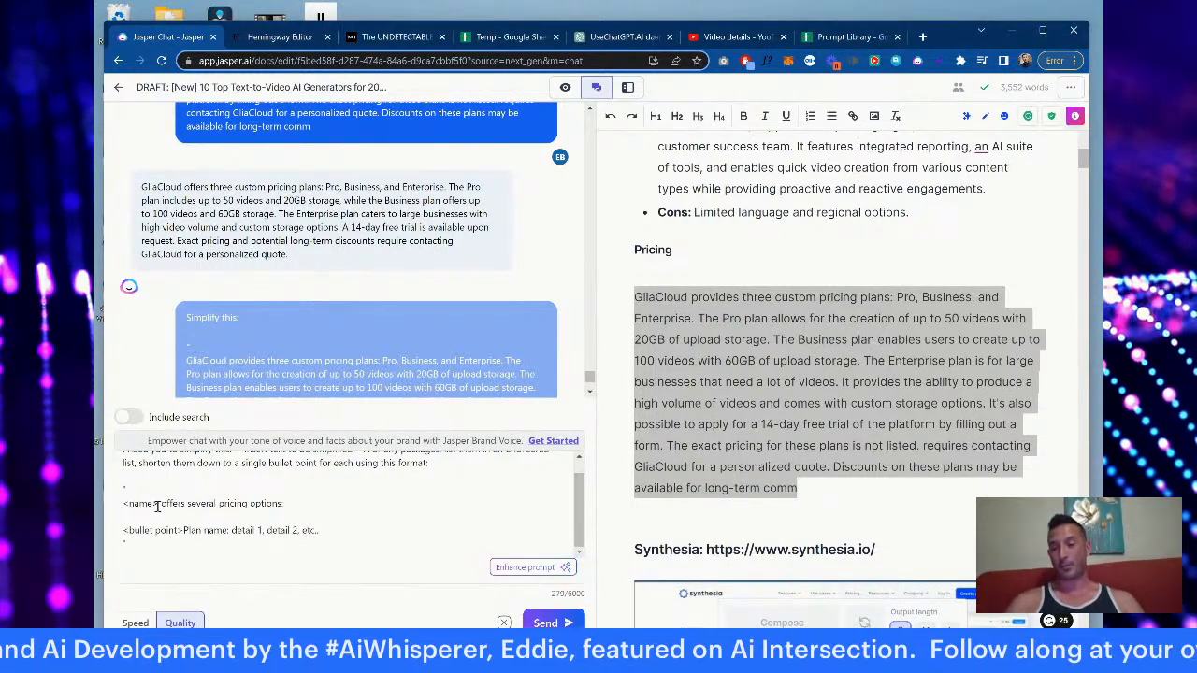
left_click_drag(159, 505, 124, 506)
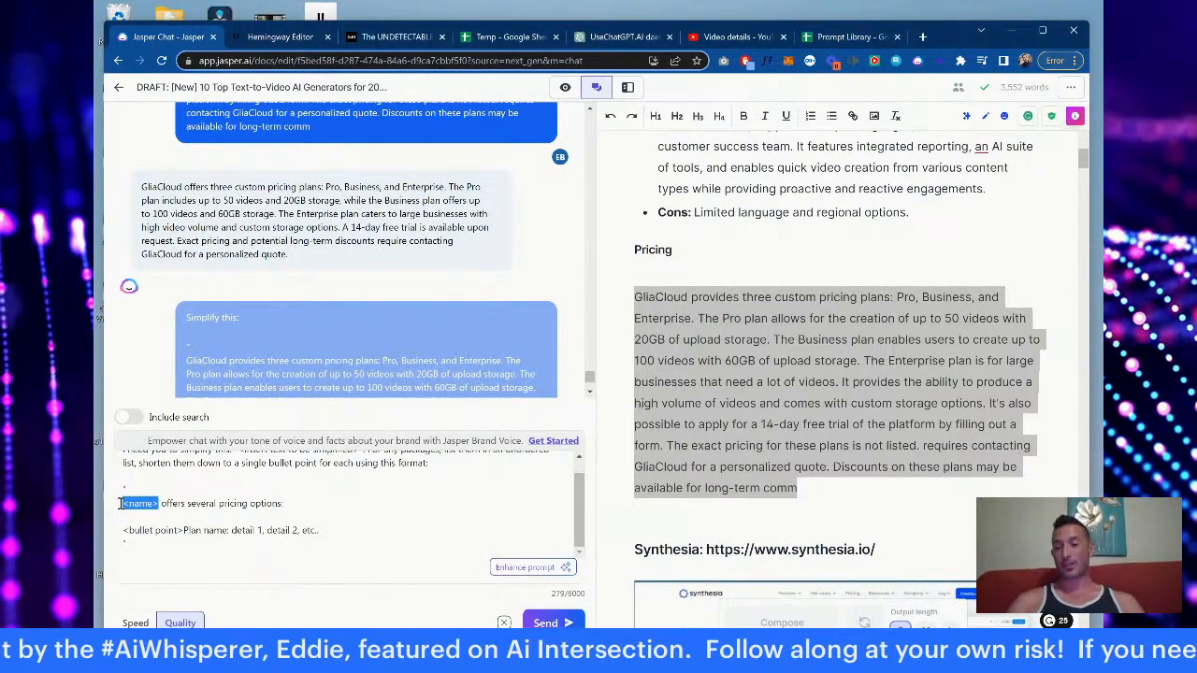
left_click(125, 506)
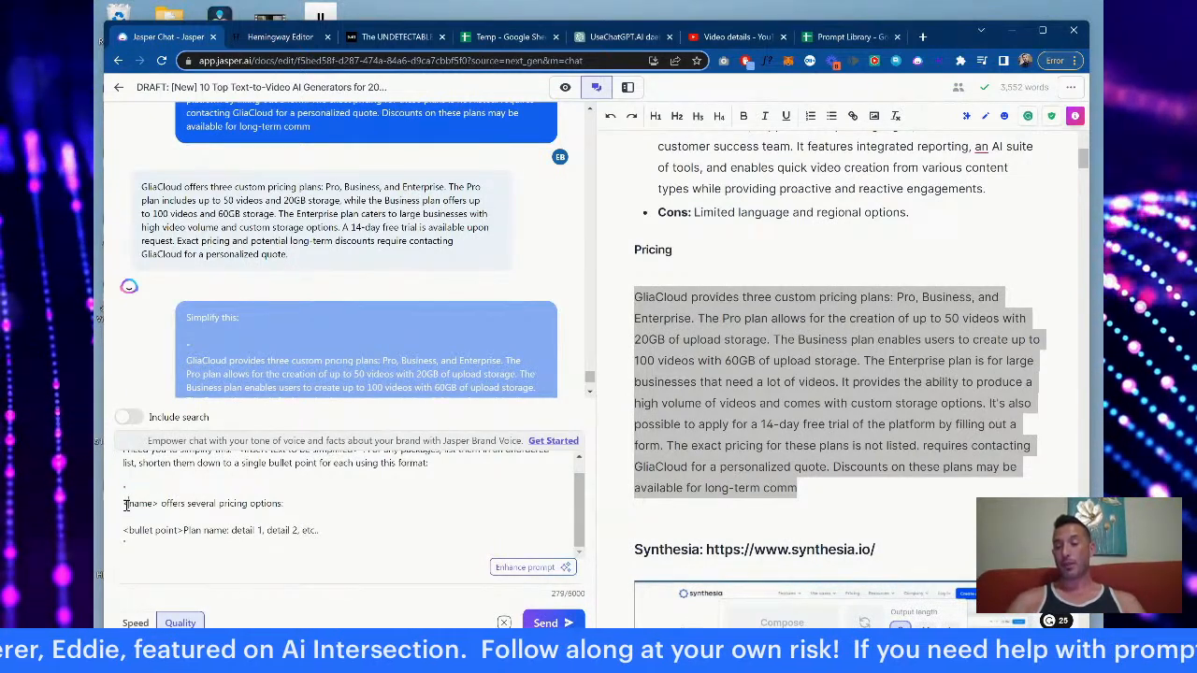
left_click_drag(122, 506, 159, 505)
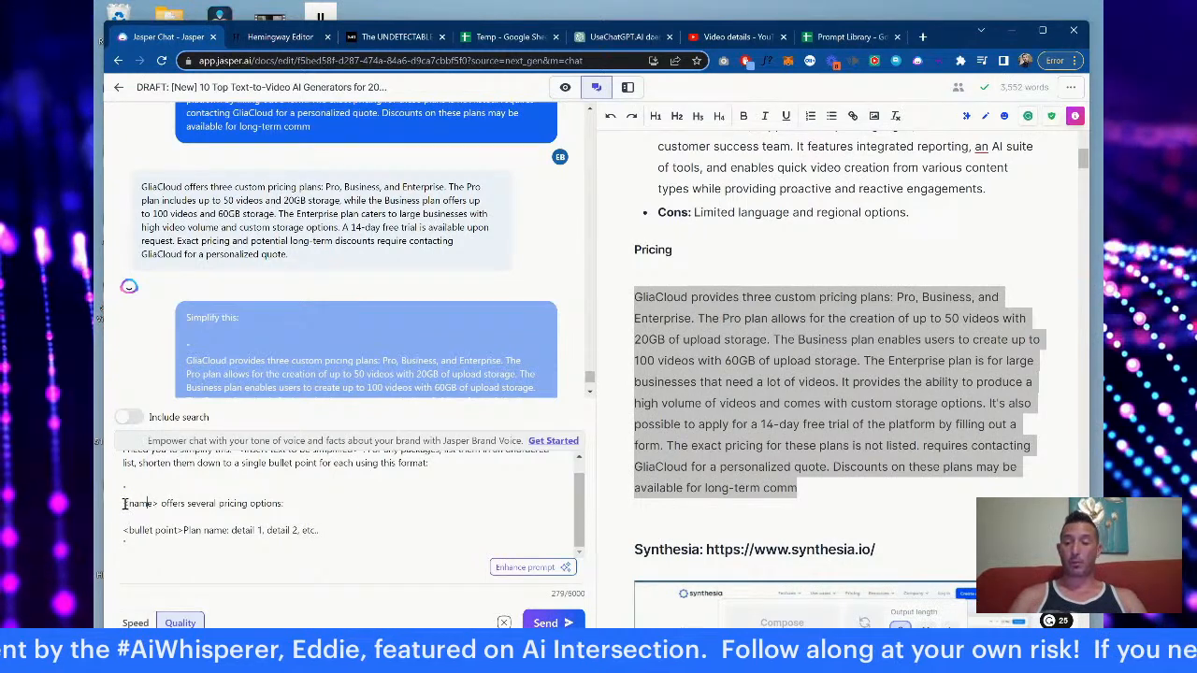
scroll(176, 496, "up", 1)
scroll(176, 495, "up", 1)
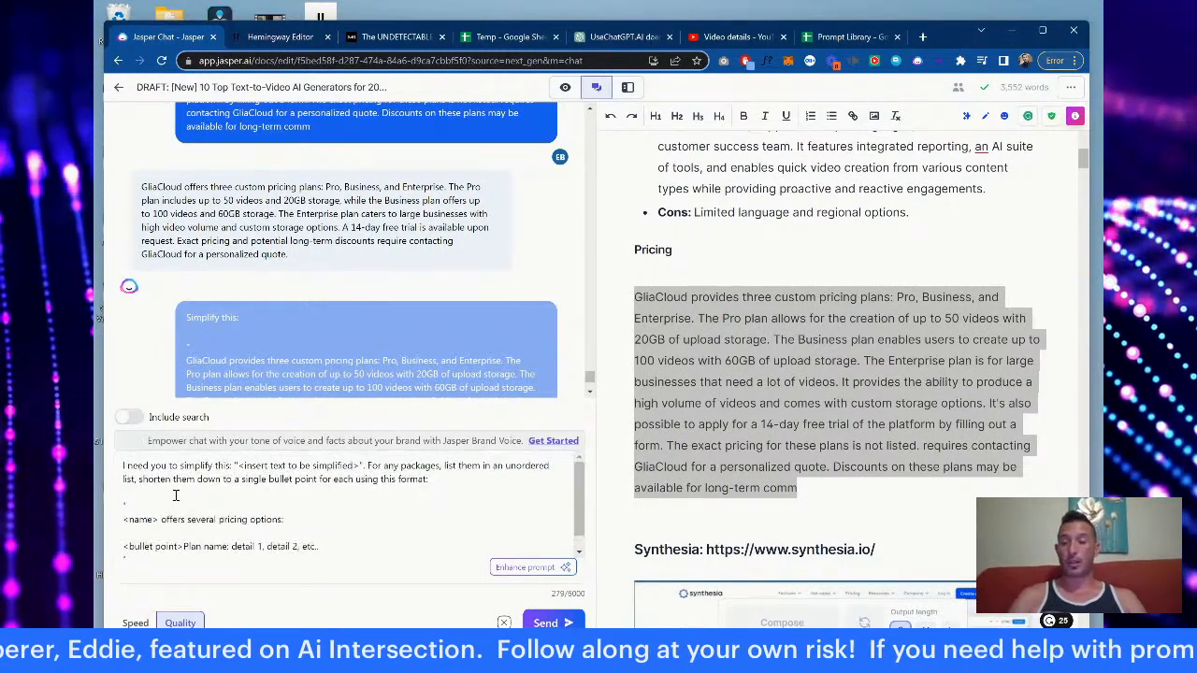
scroll(176, 496, "down", 1)
left_click_drag(123, 506, 157, 507)
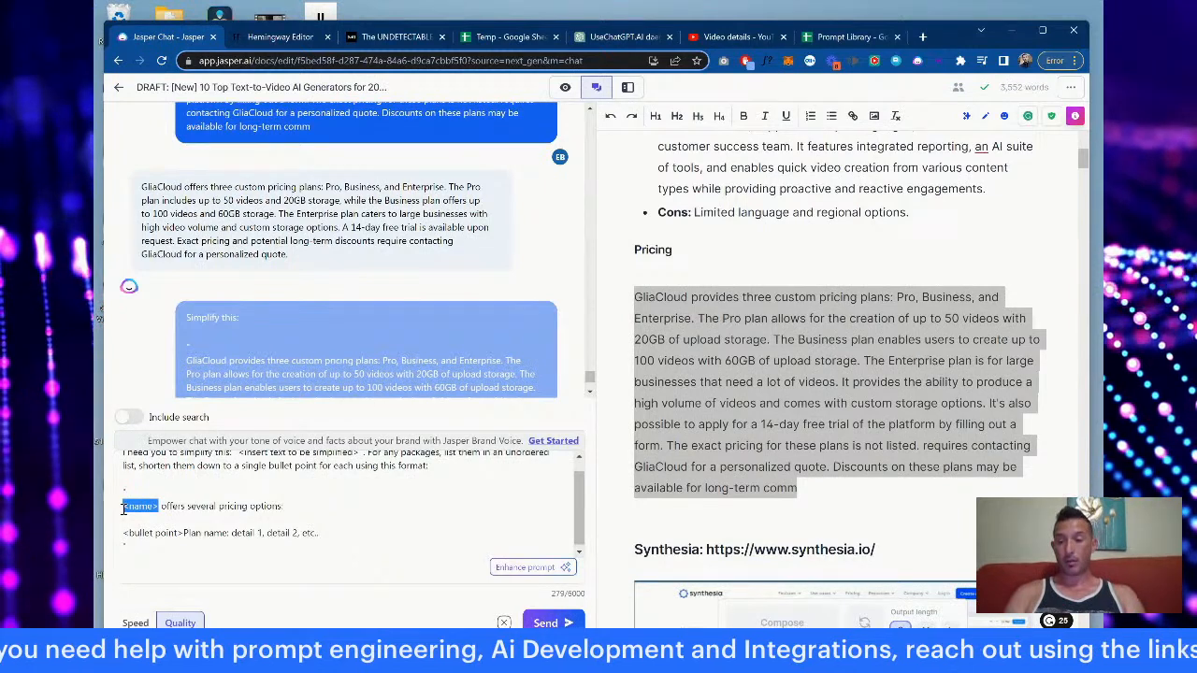
type("Name")
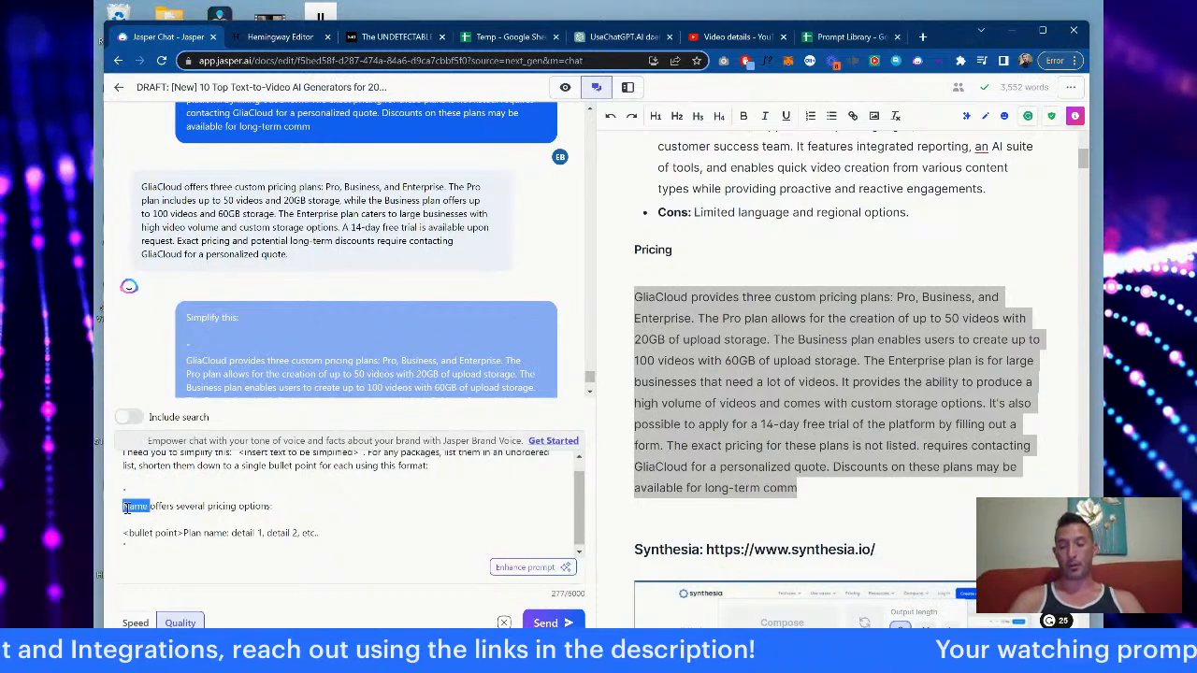
key("ctrl+z")
key("ctrl+z")
key("ctrl+z")
key("ctrl+z")
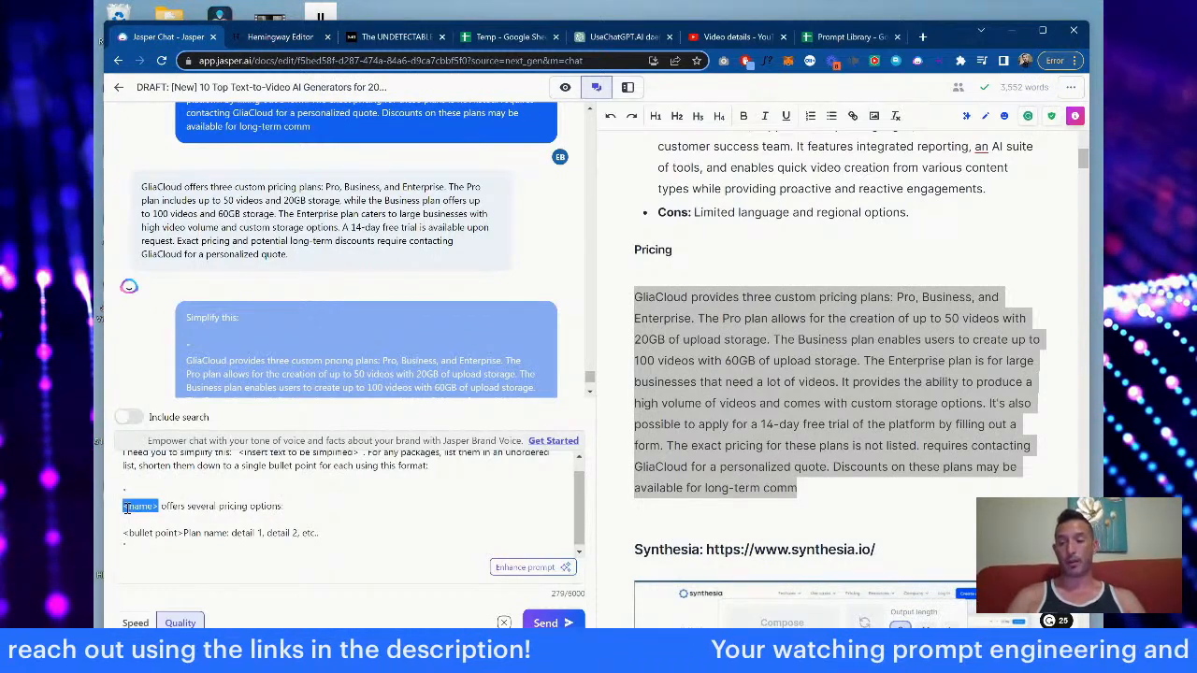
Step: Expand the <name> placeholder before "offers several pricing options:" to read <insert package name>
left_click(127, 507)
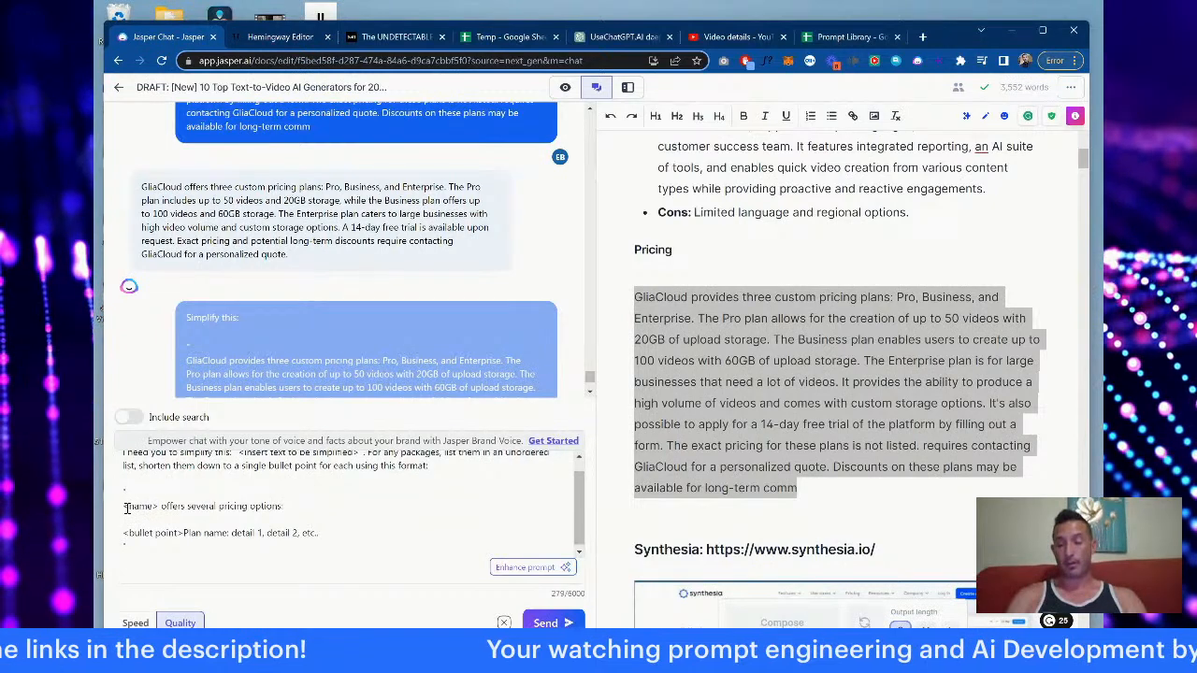
type("insert ")
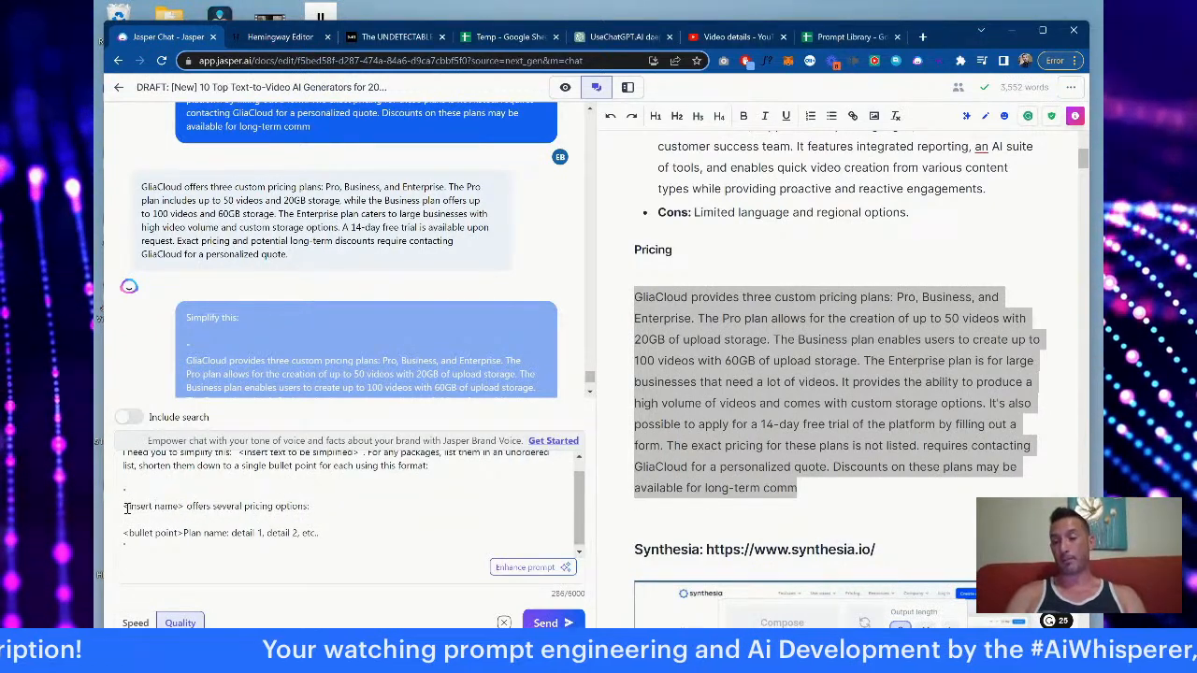
type("package")
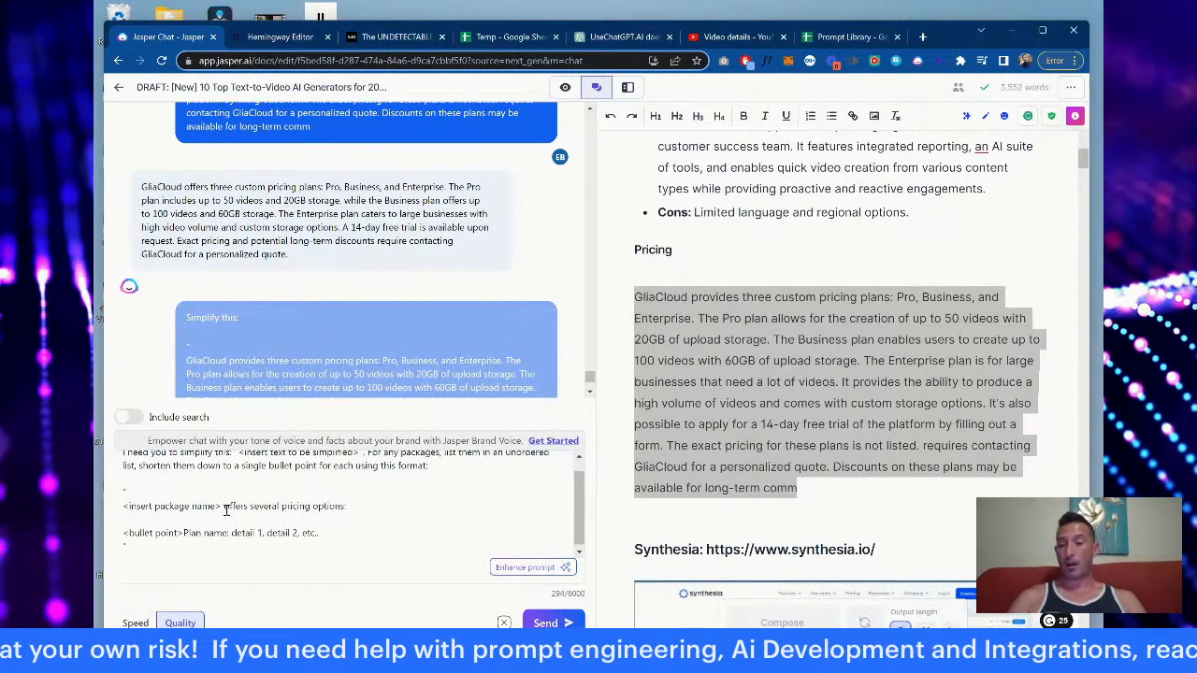
left_click_drag(222, 507, 347, 507)
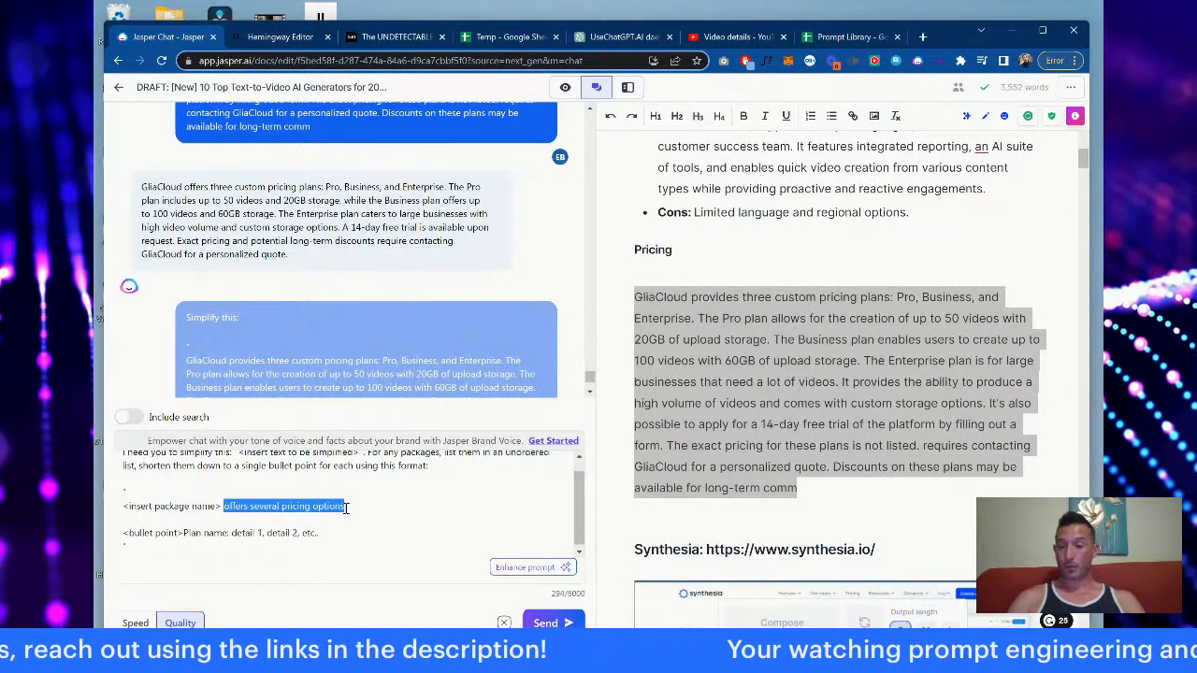
left_click(346, 507)
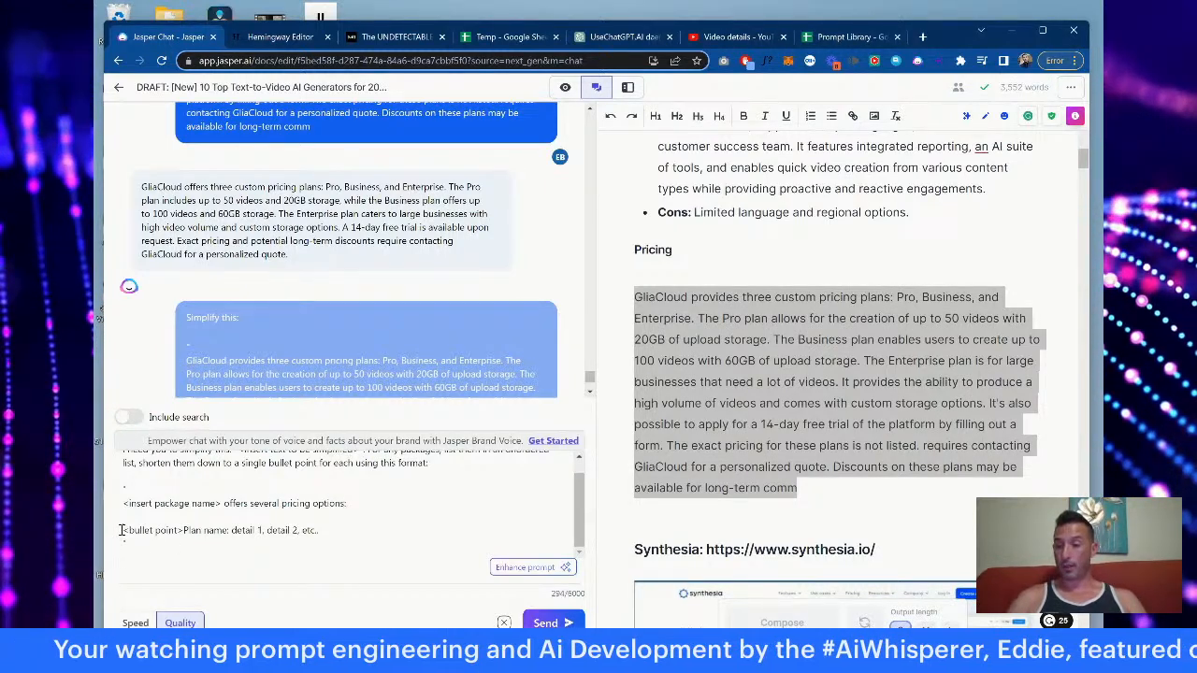
Step: Shorten the <insert package name> placeholder before "offers several pricing options:" back to <name>
left_click_drag(122, 530, 182, 528)
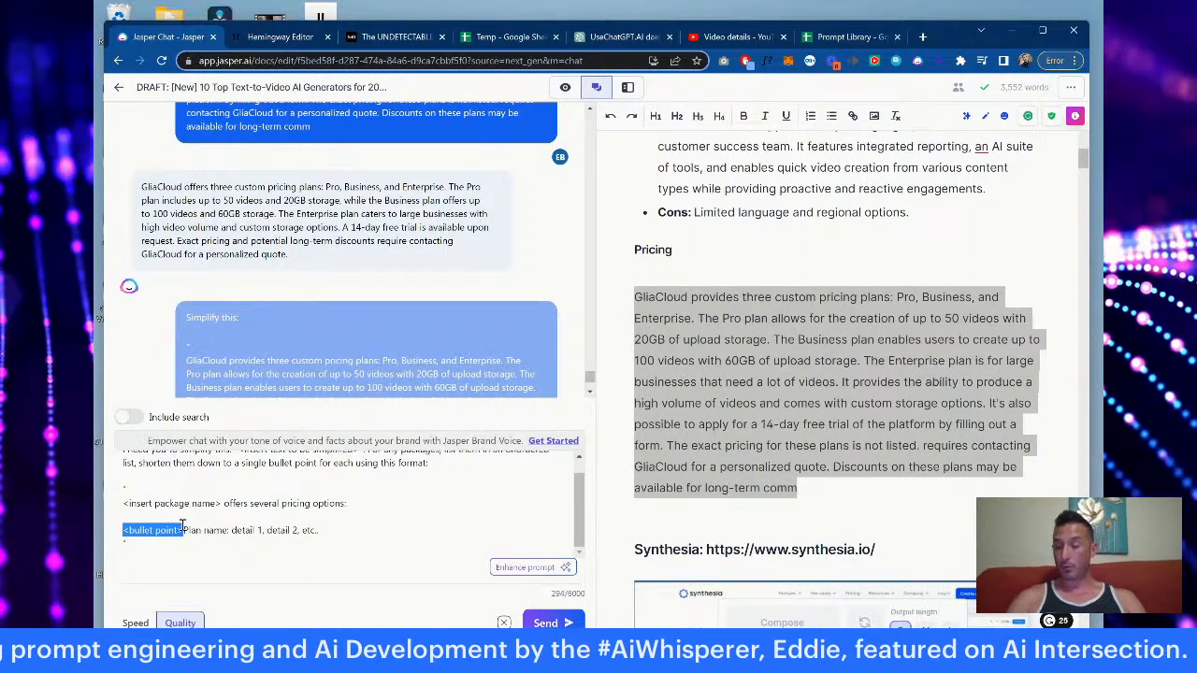
left_click(182, 529)
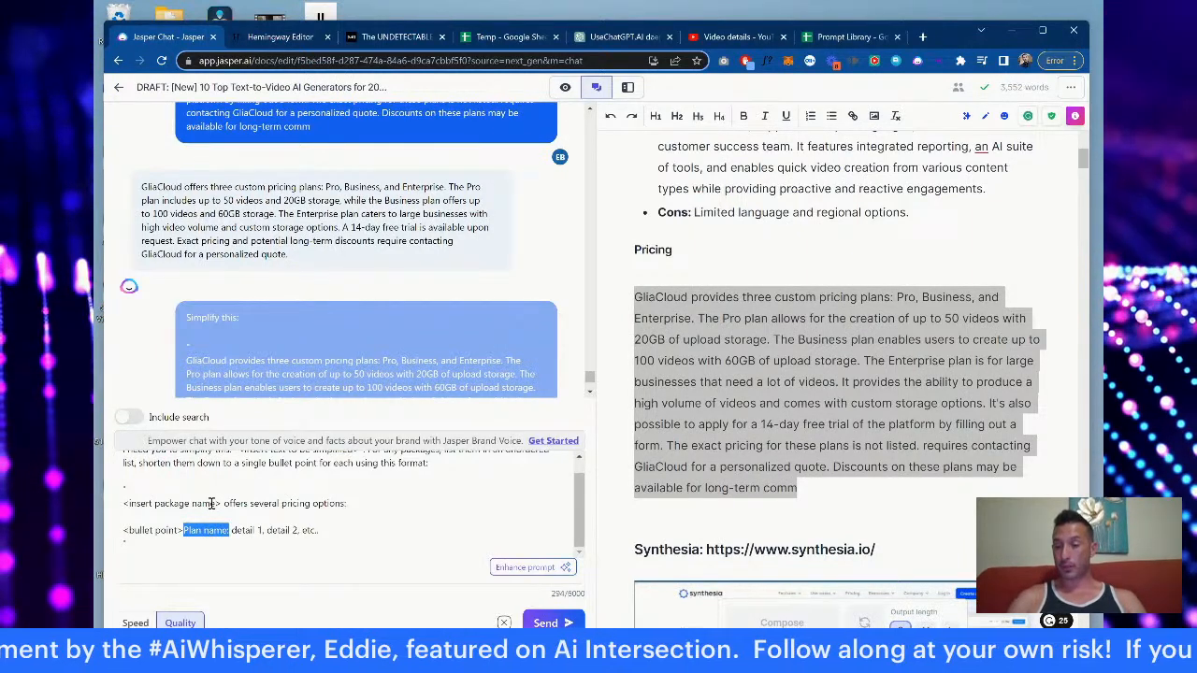
left_click(212, 505)
left_click_drag(215, 505, 130, 504)
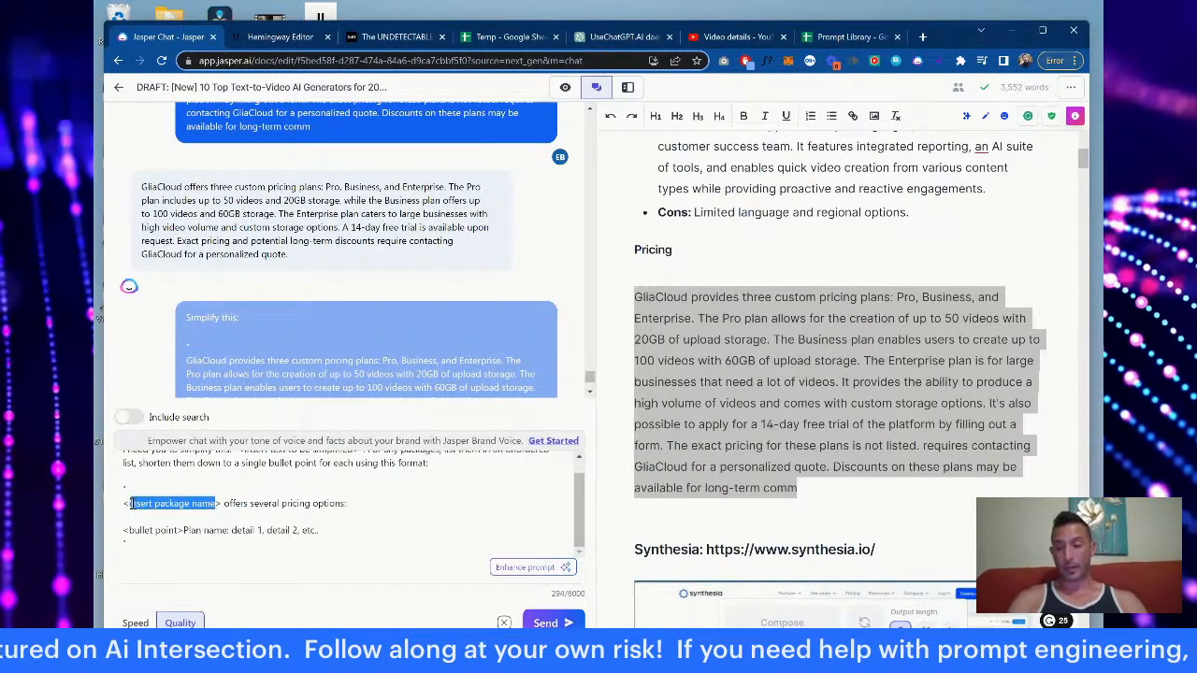
type("Name")
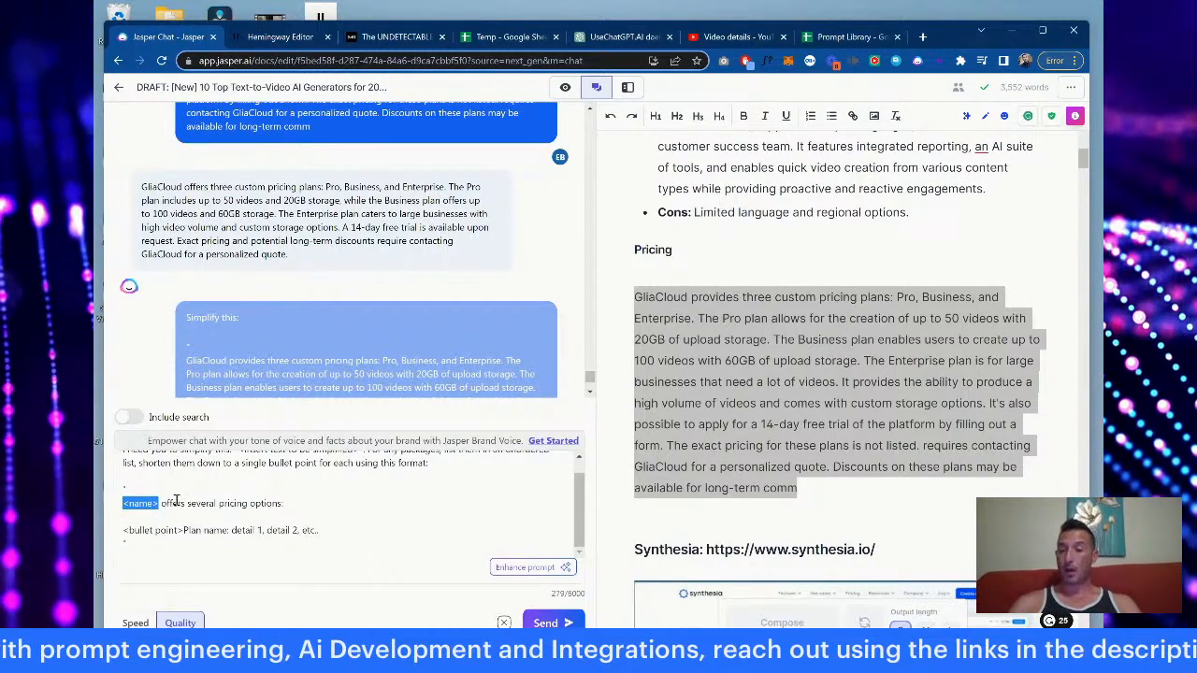
Step: Compare the prompt's bullet format line with the Powtoon pricing example in the Paint screenshot
left_click_drag(123, 531, 250, 532)
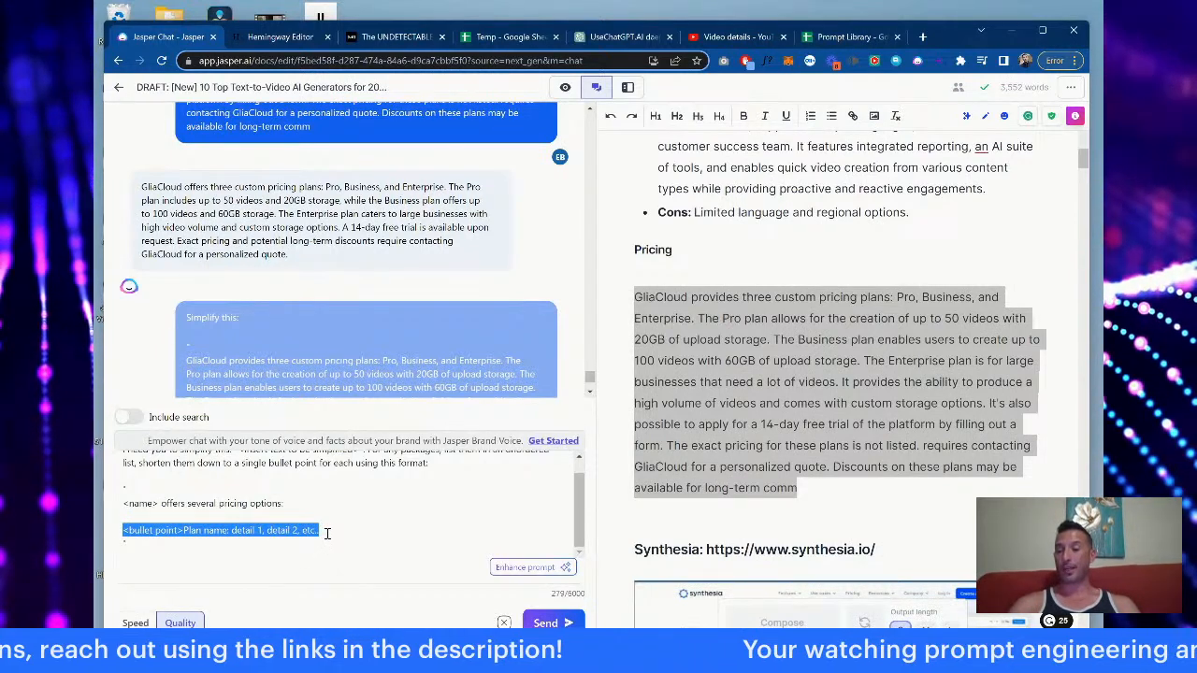
left_click(298, 543)
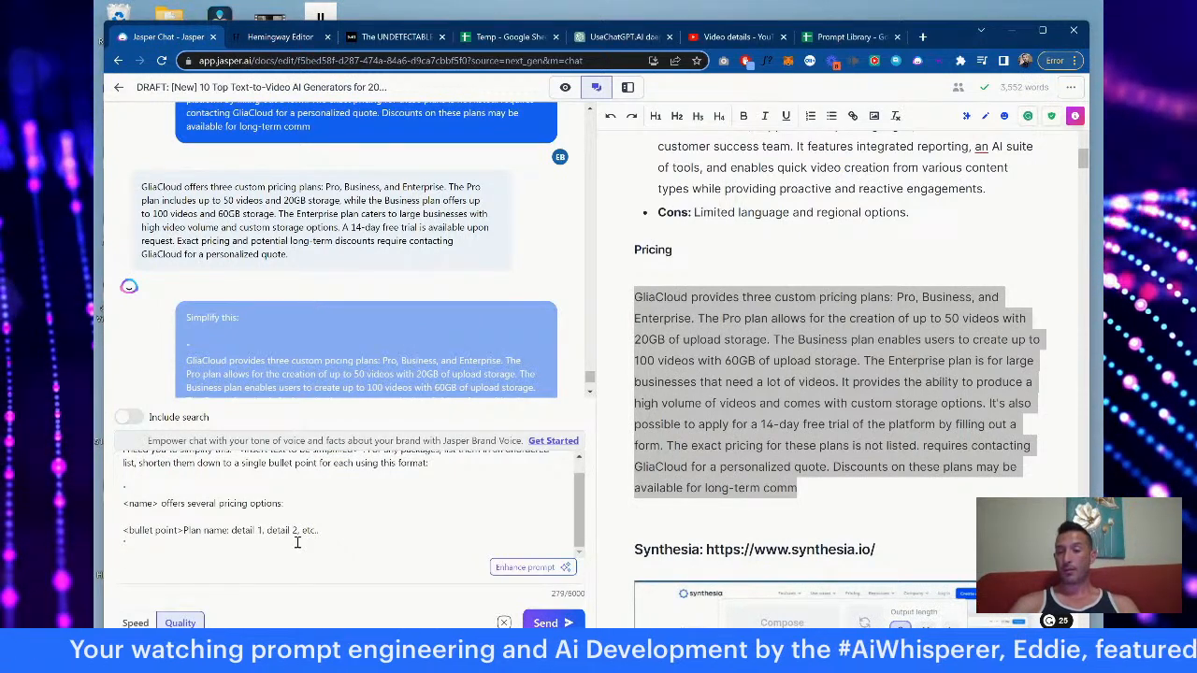
scroll(297, 542, "up", 1)
scroll(297, 543, "down", 1)
scroll(297, 542, "down", 1)
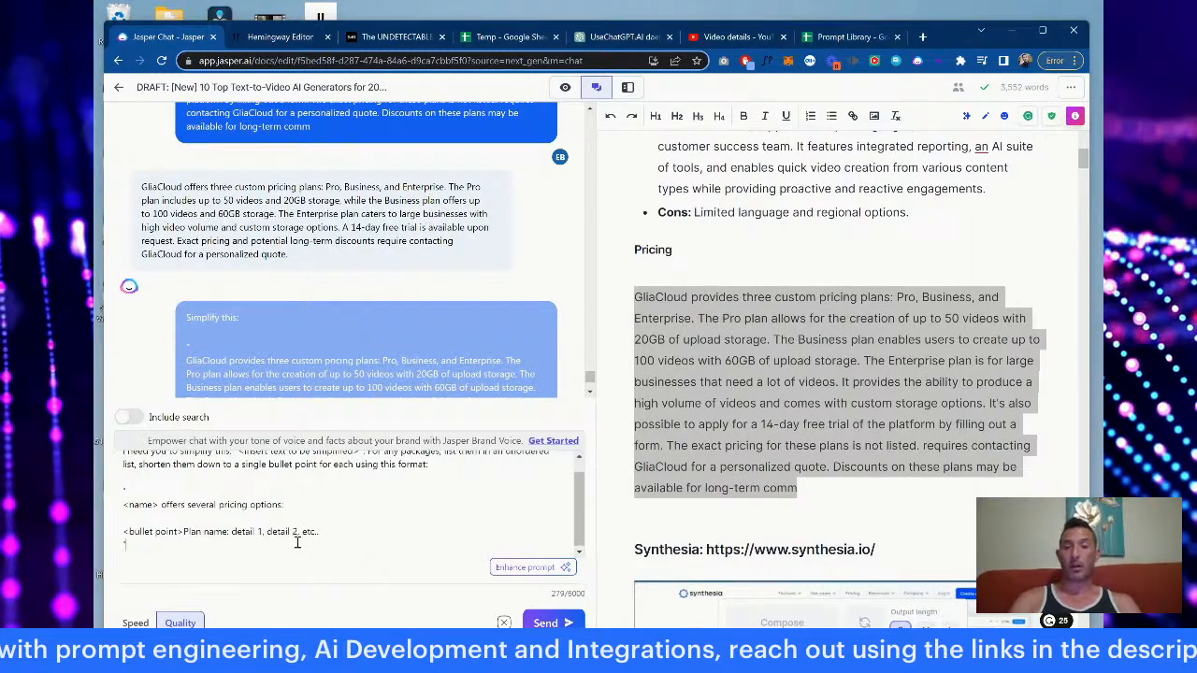
key("alt+Tab")
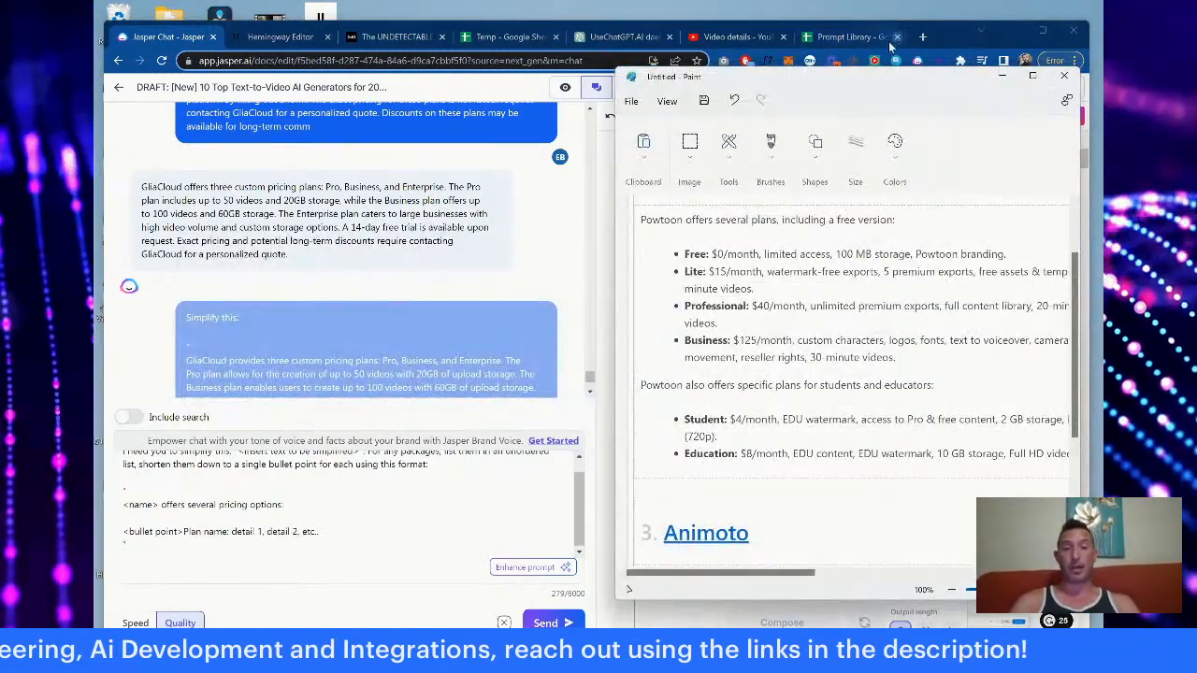
left_click_drag(870, 86, 391, 73)
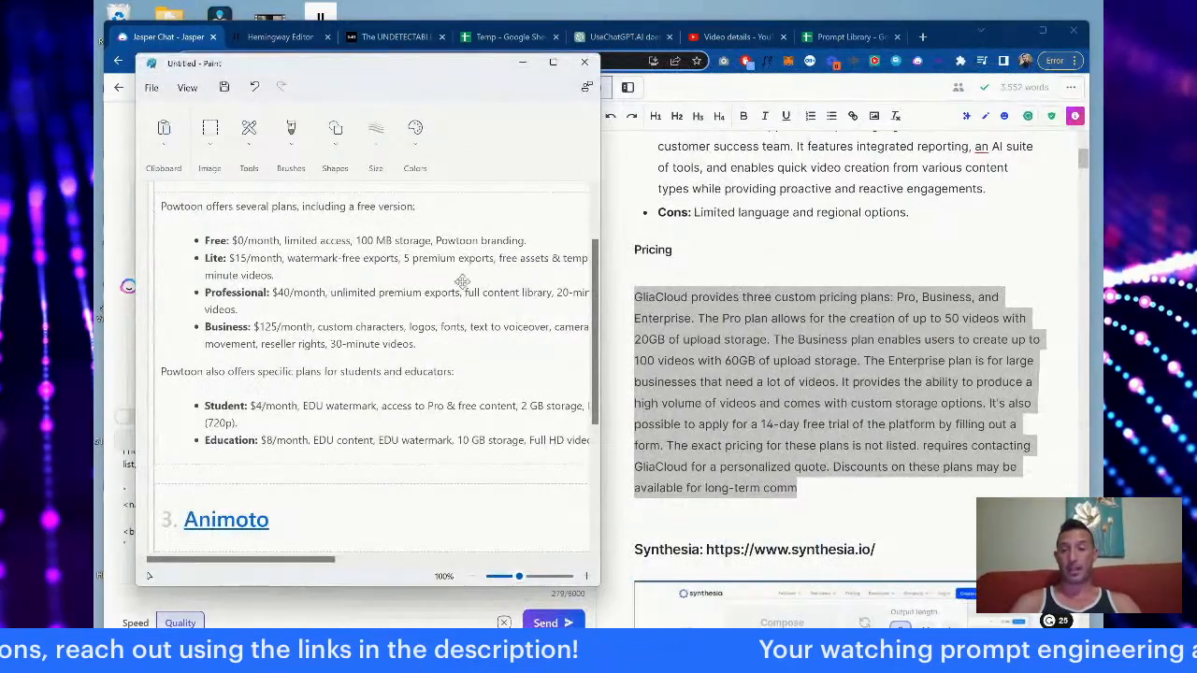
left_click(524, 64)
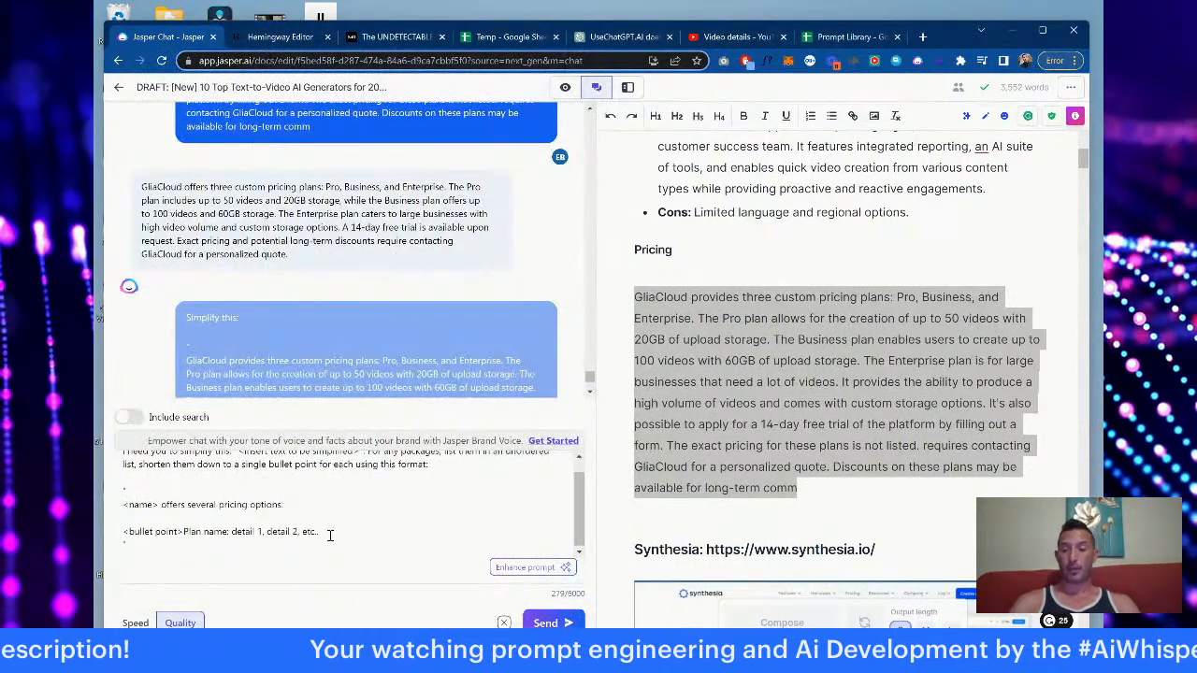
Step: Replace the pricing-section prompt in the Prompt Library sheet with the full revised prompt copied from Jasper Chat
key("ctrl+a")
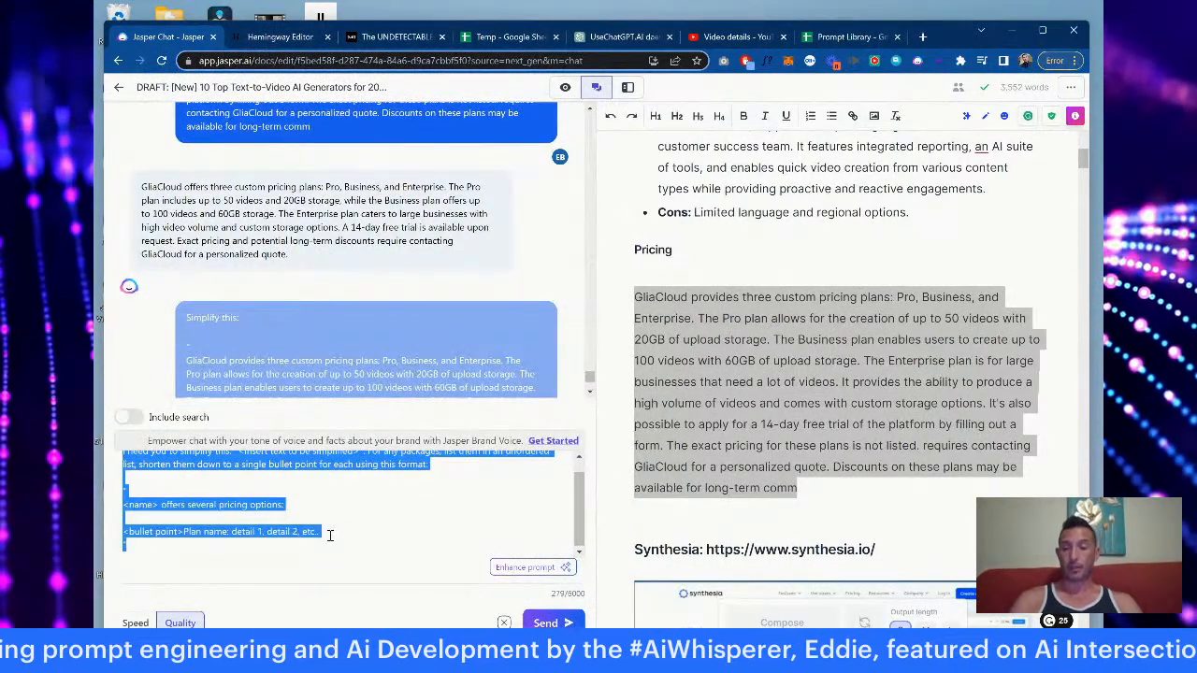
key("alt+Tab")
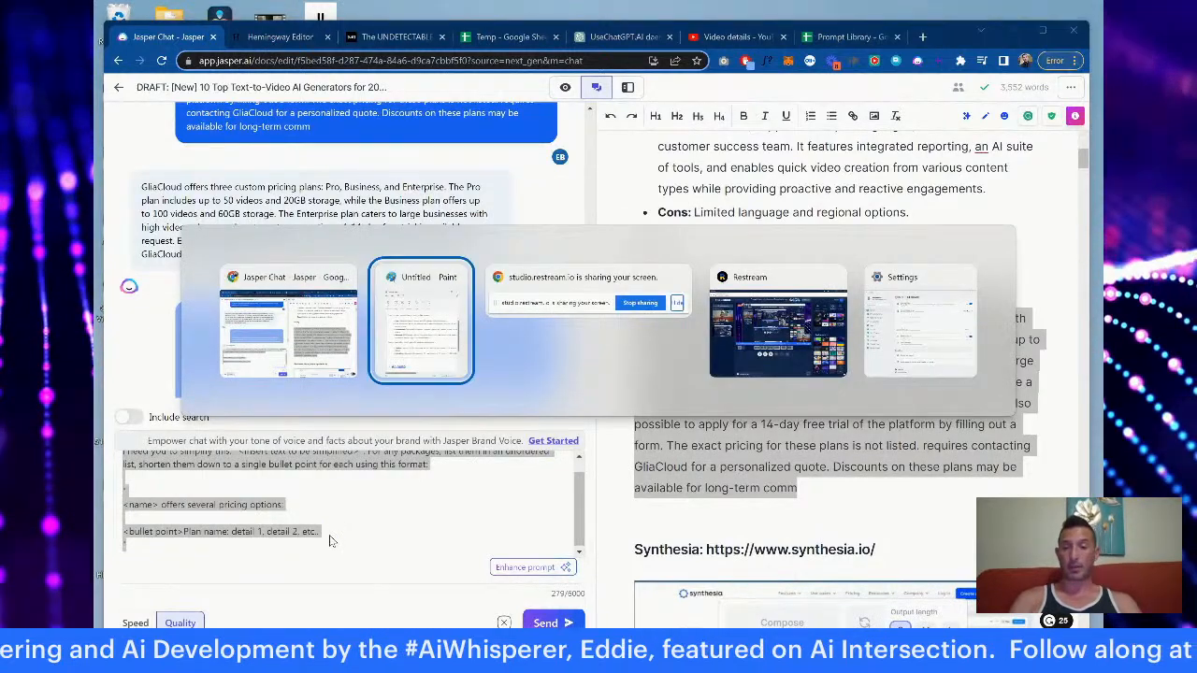
key("alt+shift+Tab")
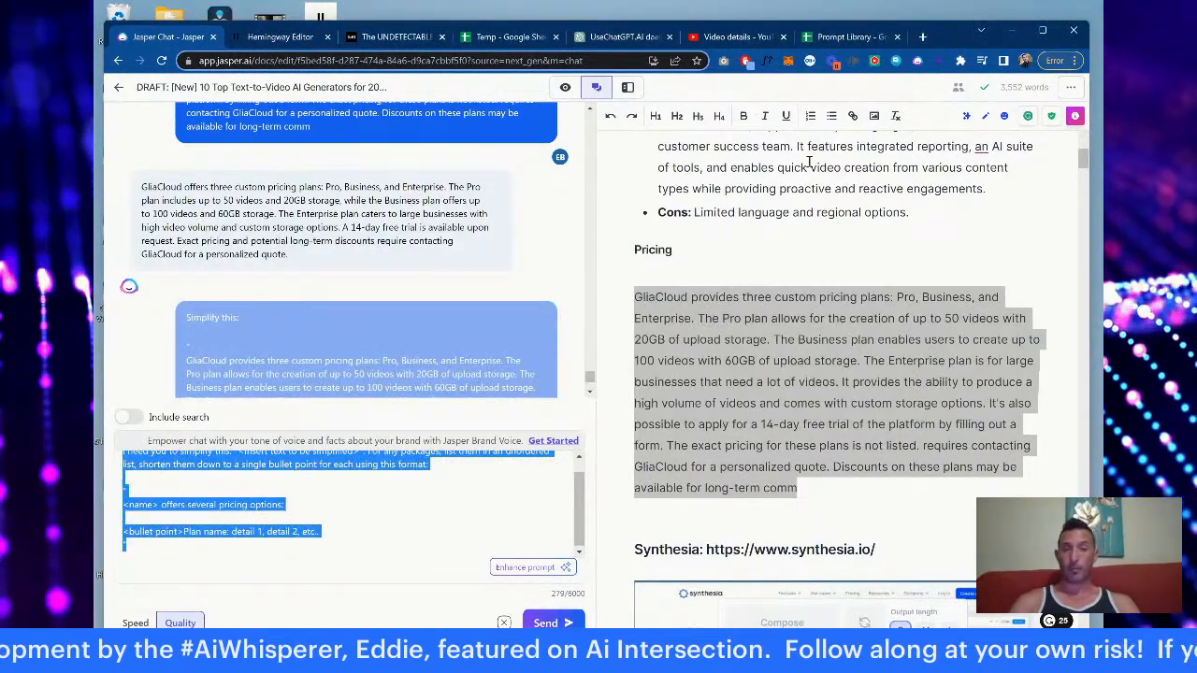
left_click(853, 36)
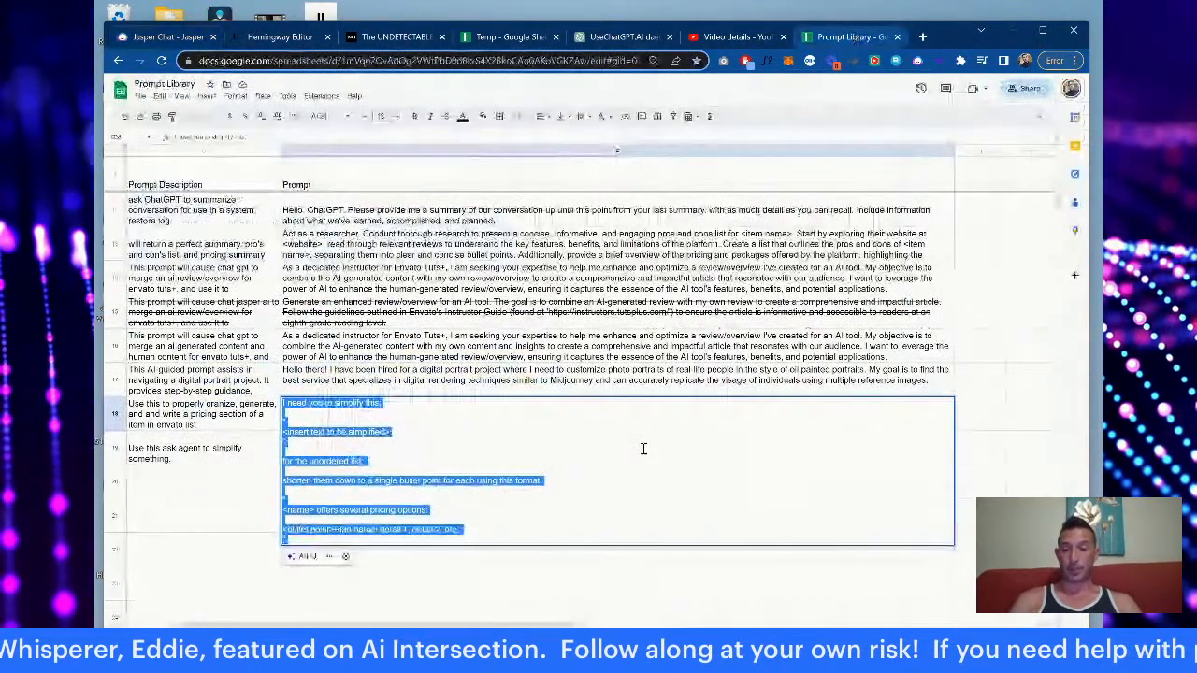
left_click(580, 321)
double_click(410, 417)
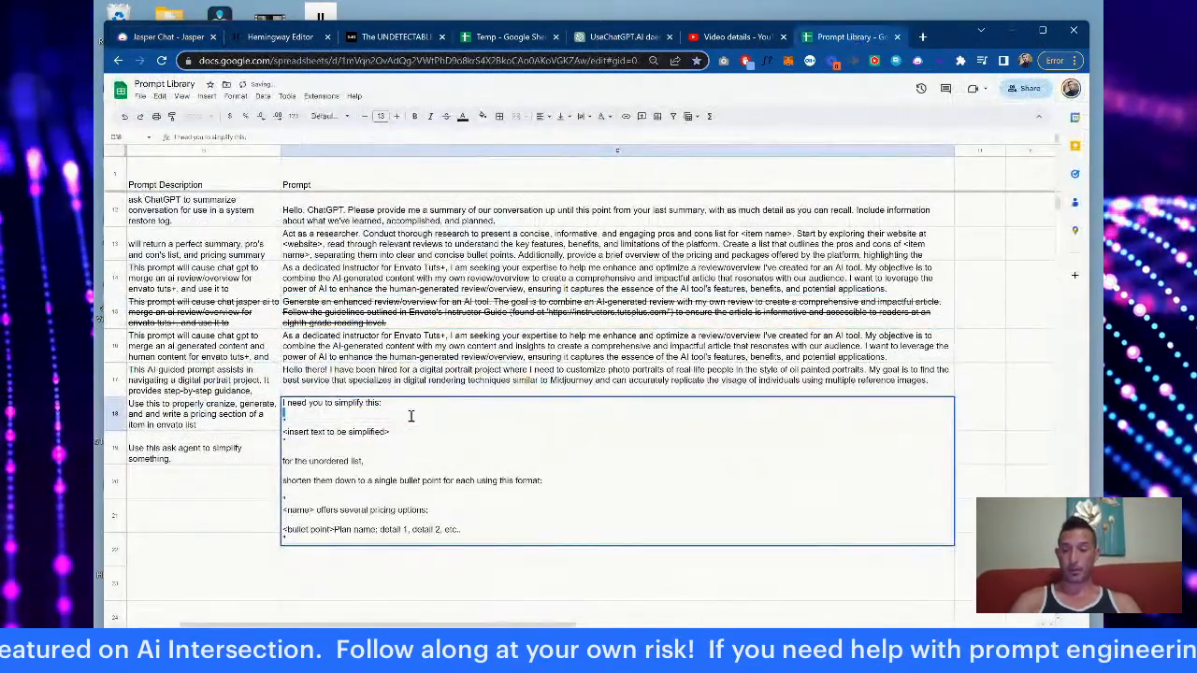
key("ctrl+a")
type("I need you to simplify this: \"<insert text to be simplified>\". For any packages, list them in an unordered list, shorten them down to a single bullet point for each using this format:  <name> offers several pricing options:  <bullet point>Plan name: detail 1, detail 2, etc.")
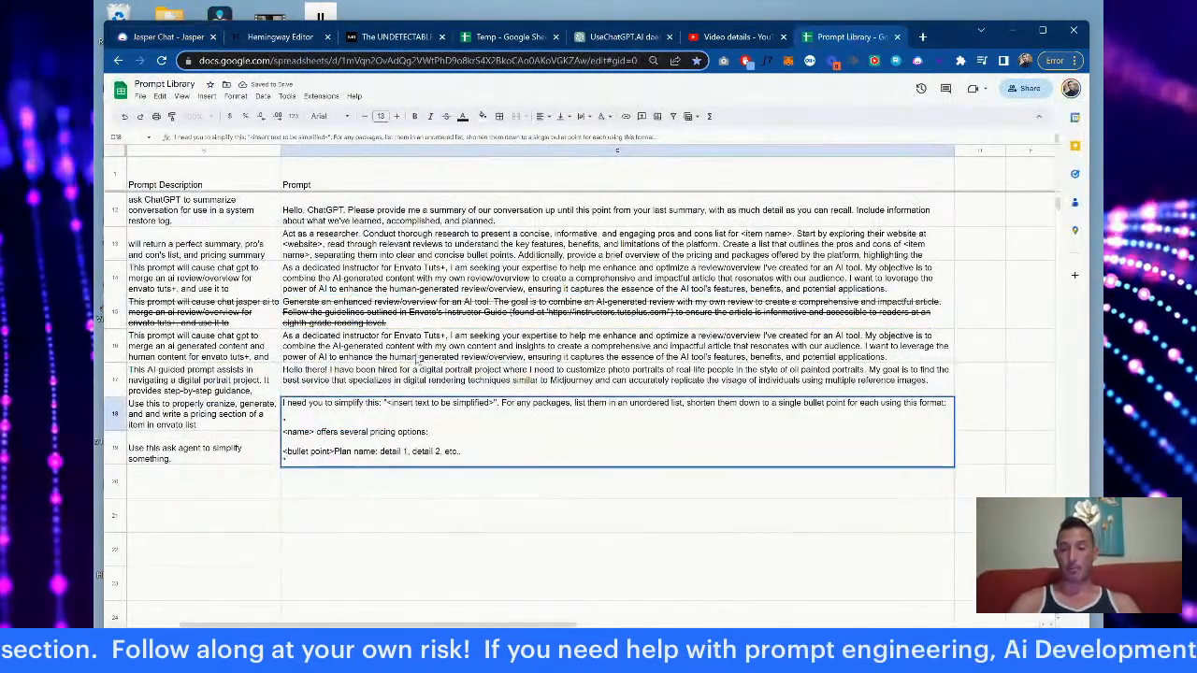
left_click(416, 361)
Step: Return to Jasper Chat and select the whole GliaCloud pricing paragraph under the document's Pricing heading
key("alt+Tab")
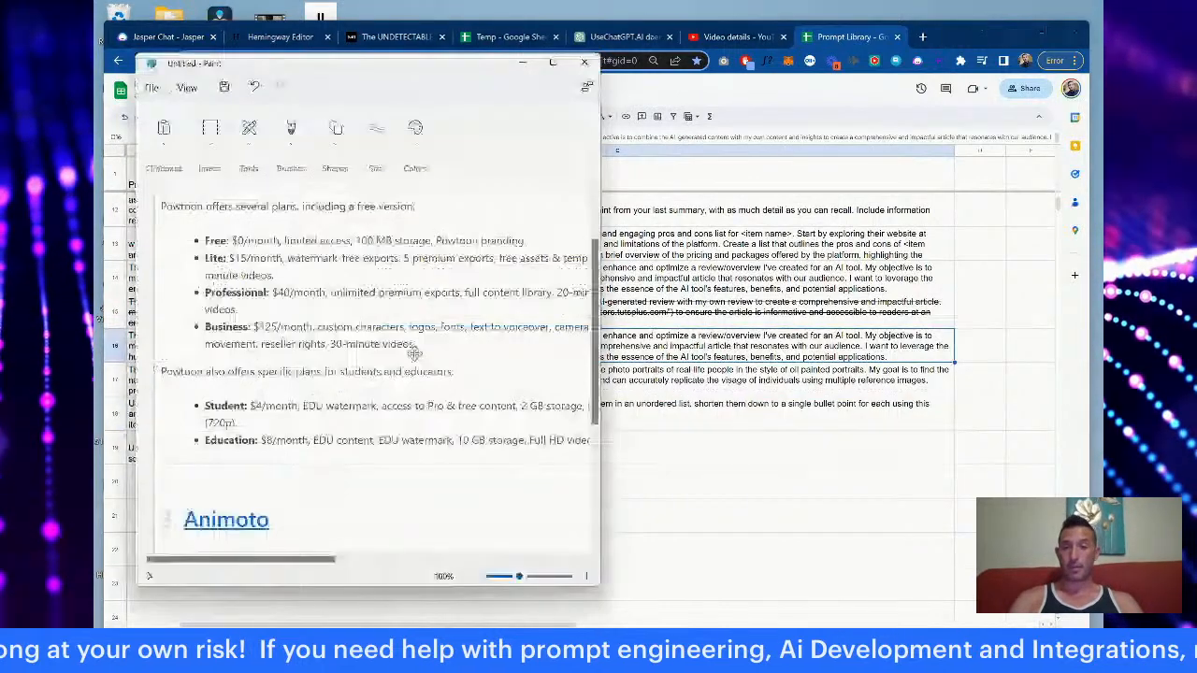
key("alt+Tab")
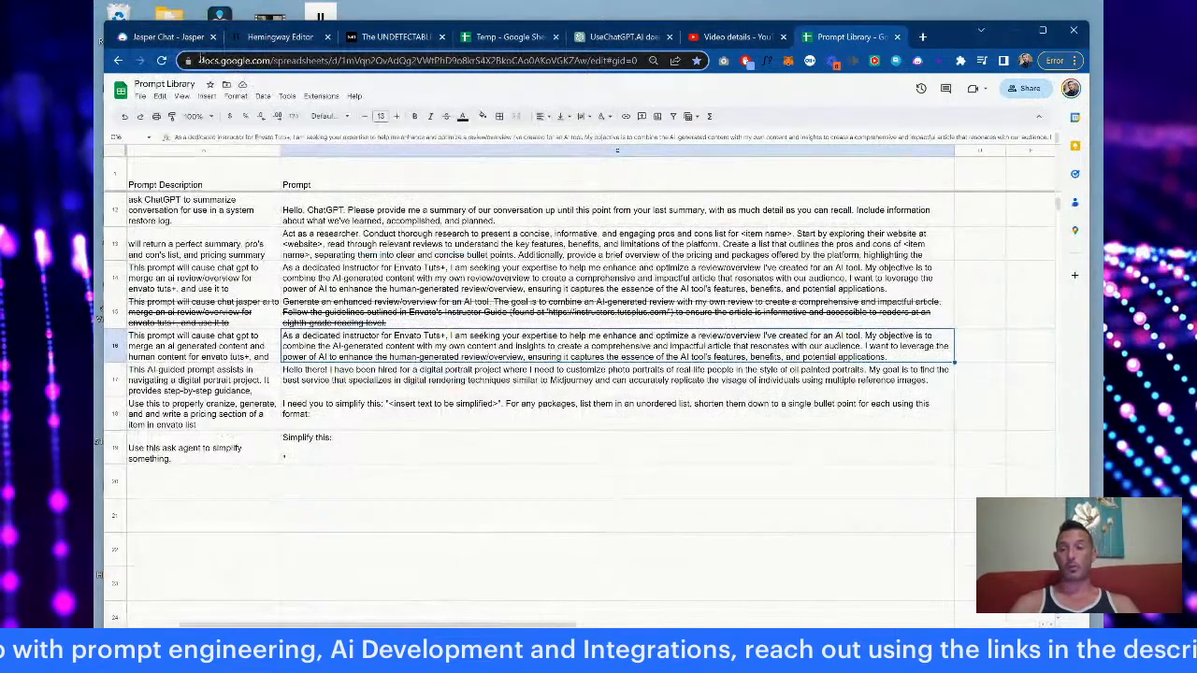
left_click(182, 39)
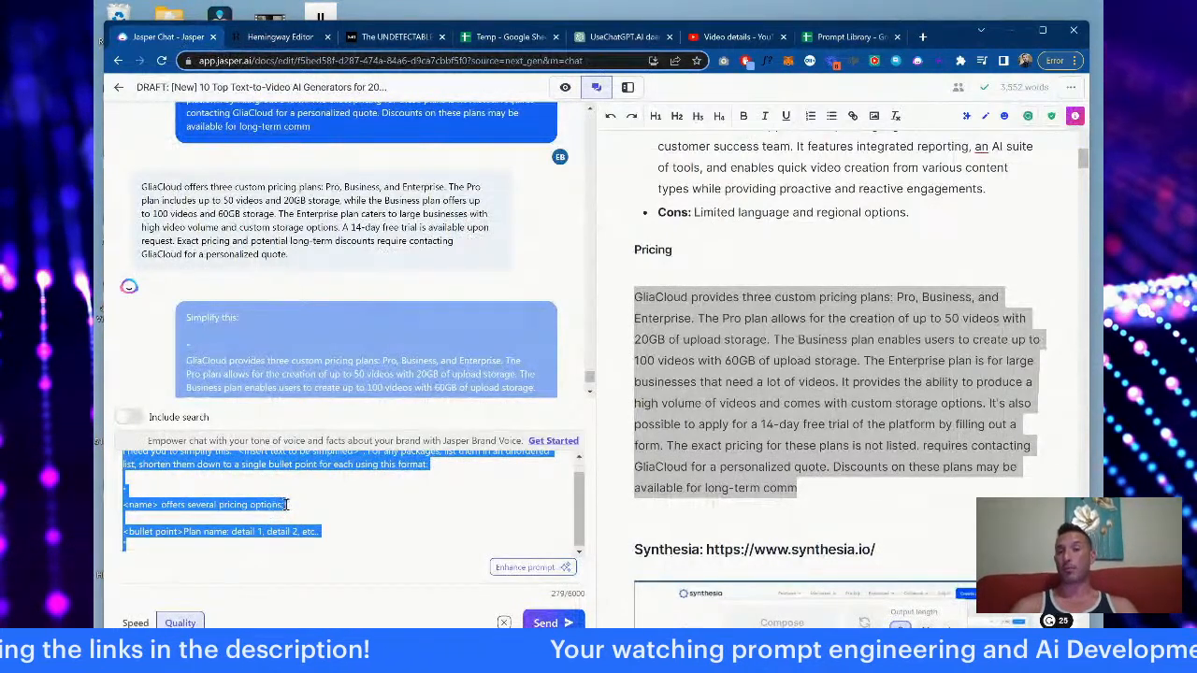
scroll(288, 505, "up", 1)
scroll(287, 505, "down", 1)
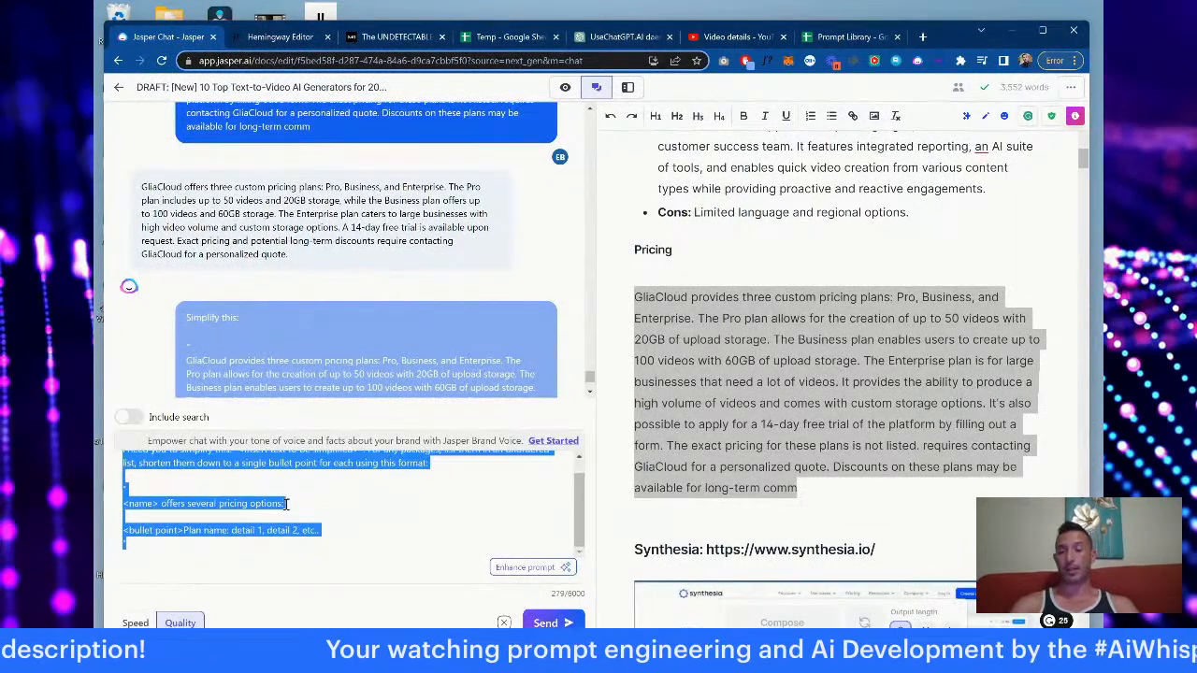
left_click(287, 505)
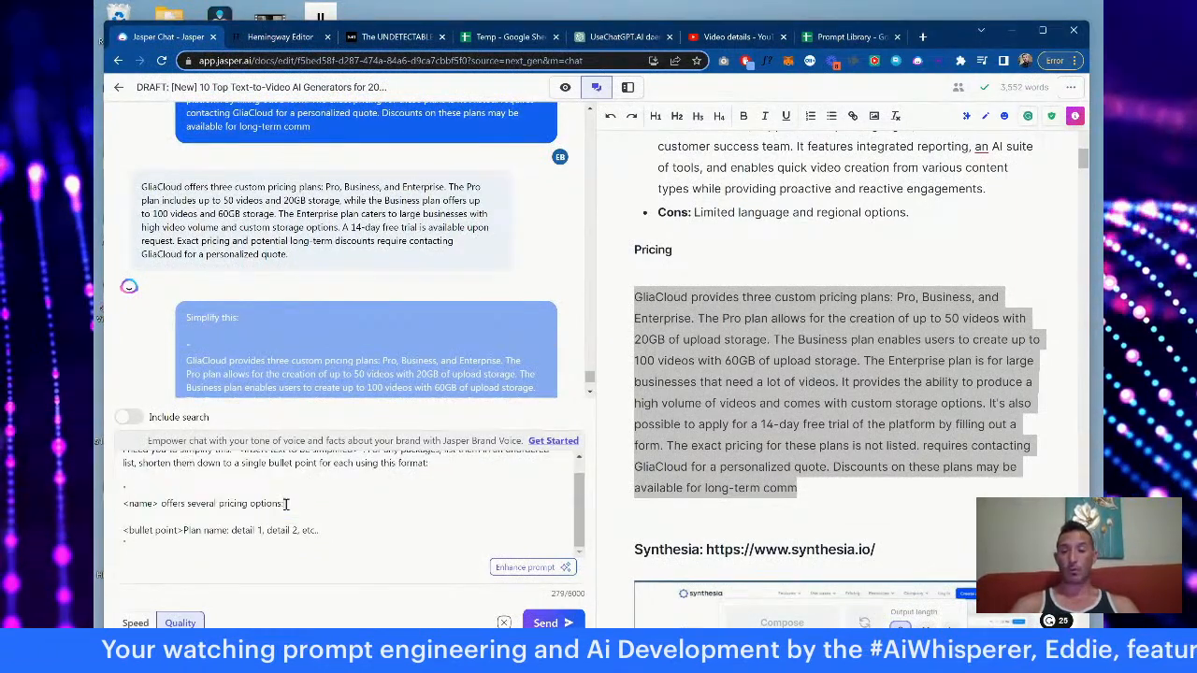
scroll(287, 505, "up", 1)
right_click(825, 431)
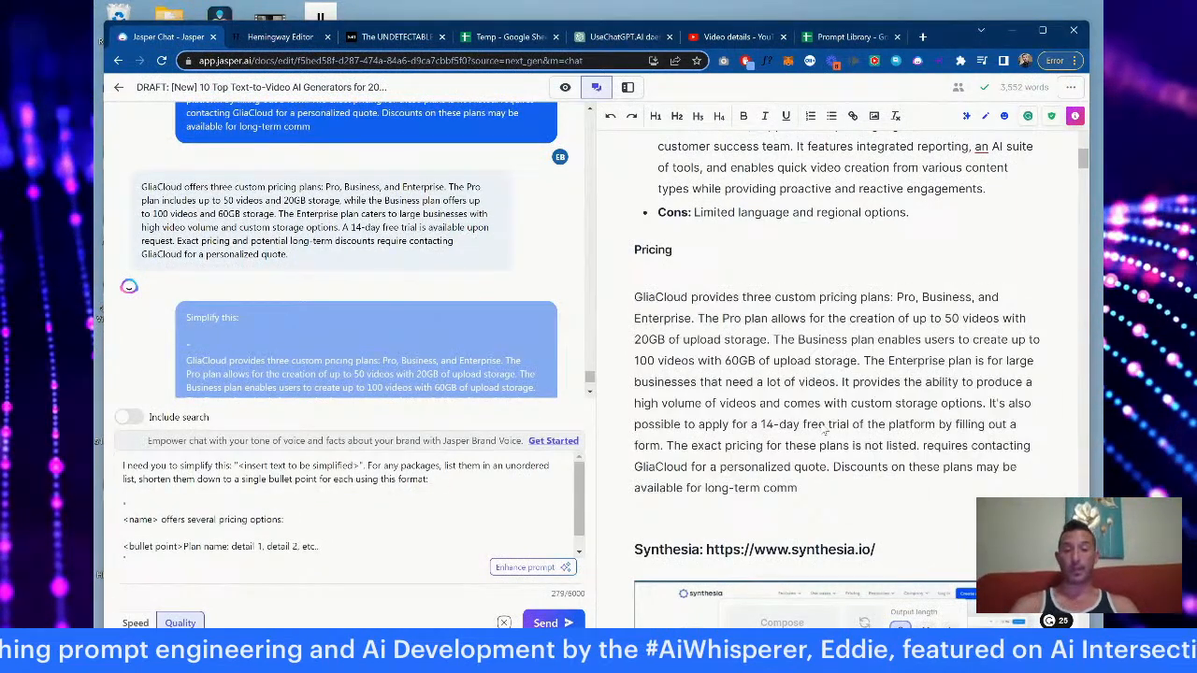
left_click_drag(804, 487, 639, 299)
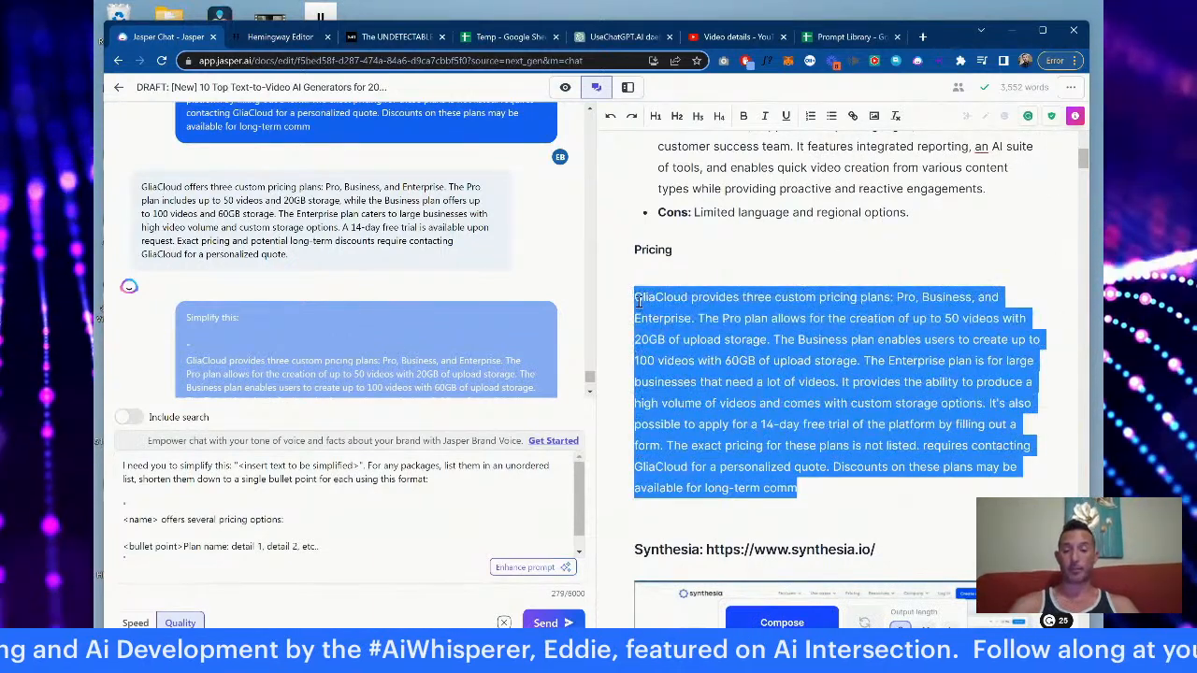
Step: Break the prompt after "I need you to simplify this:" and put <insert text to be simplified> on its own line between the quotation marks
left_click(304, 510)
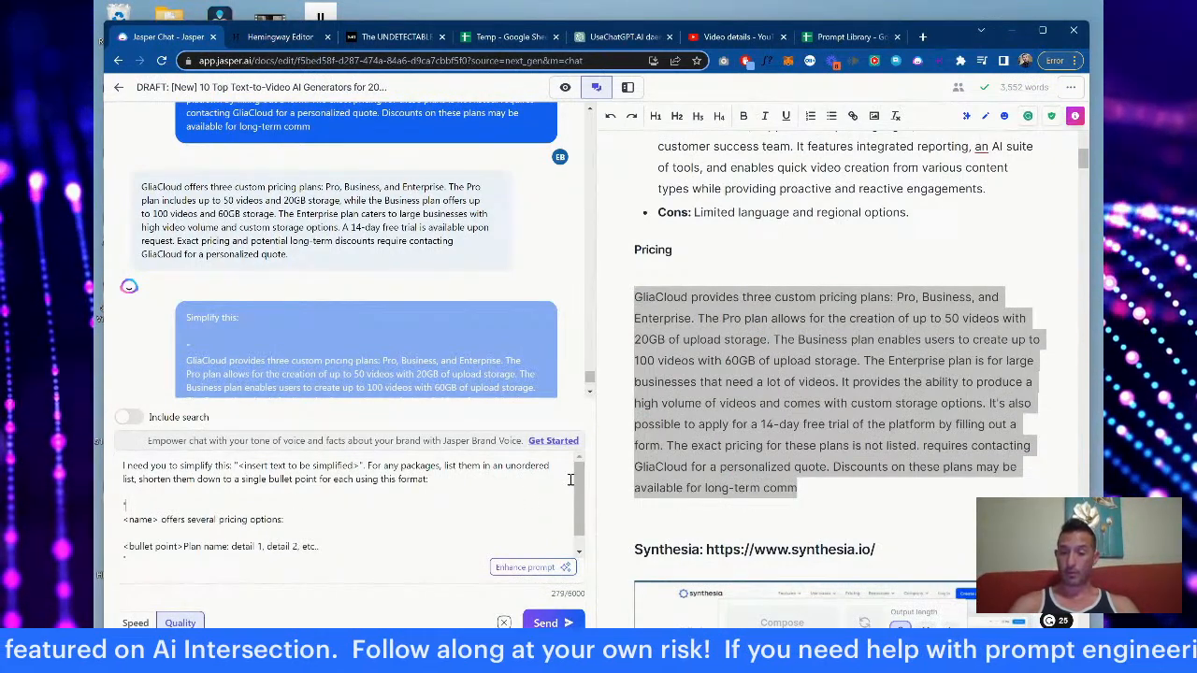
left_click(234, 465)
key("shift+Return")
key("shift+Return")
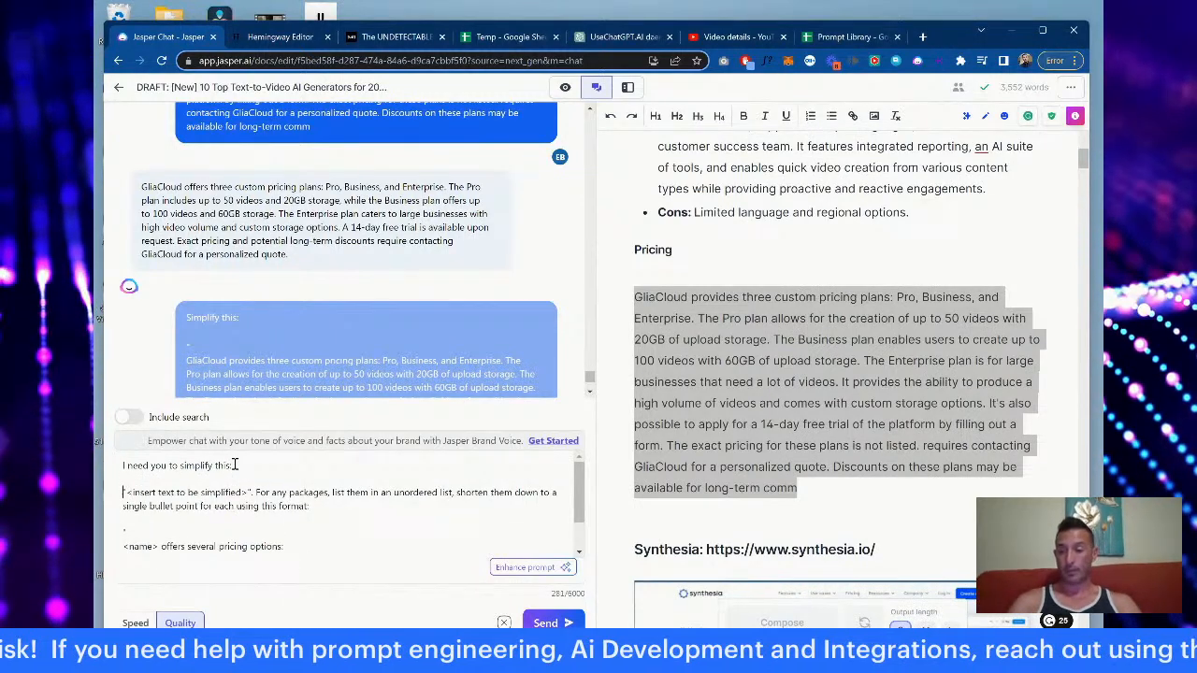
left_click(129, 492)
key("shift+Return")
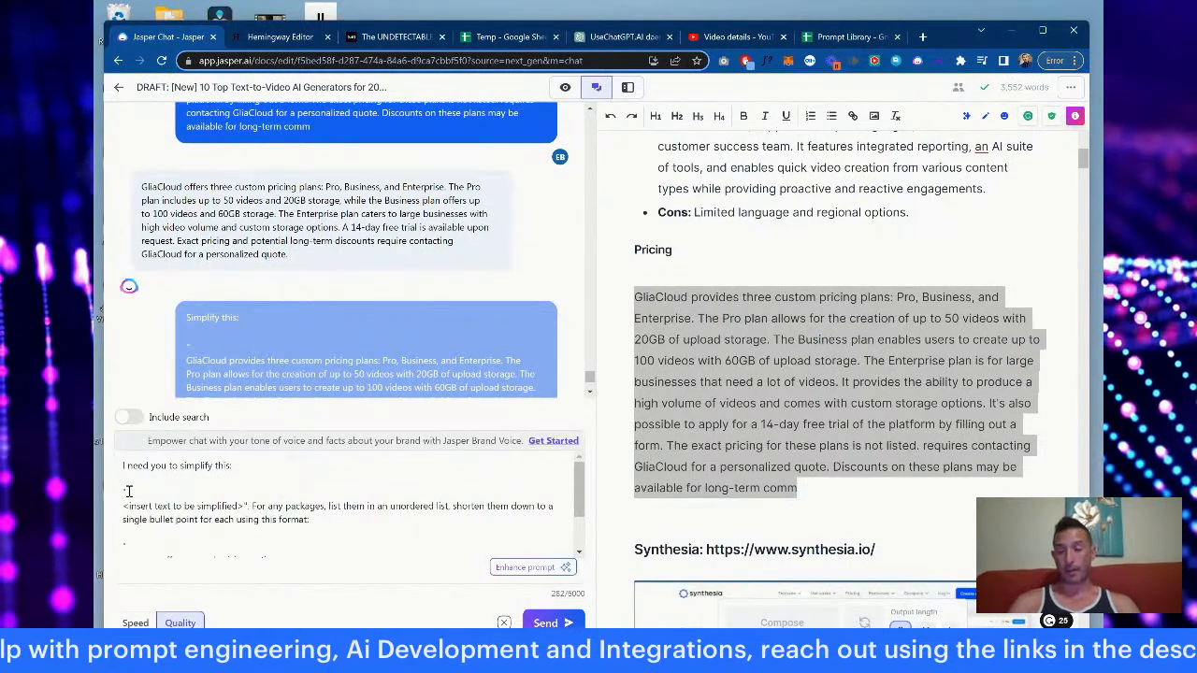
scroll(129, 492, "down", 2)
scroll(141, 525, "up", 1)
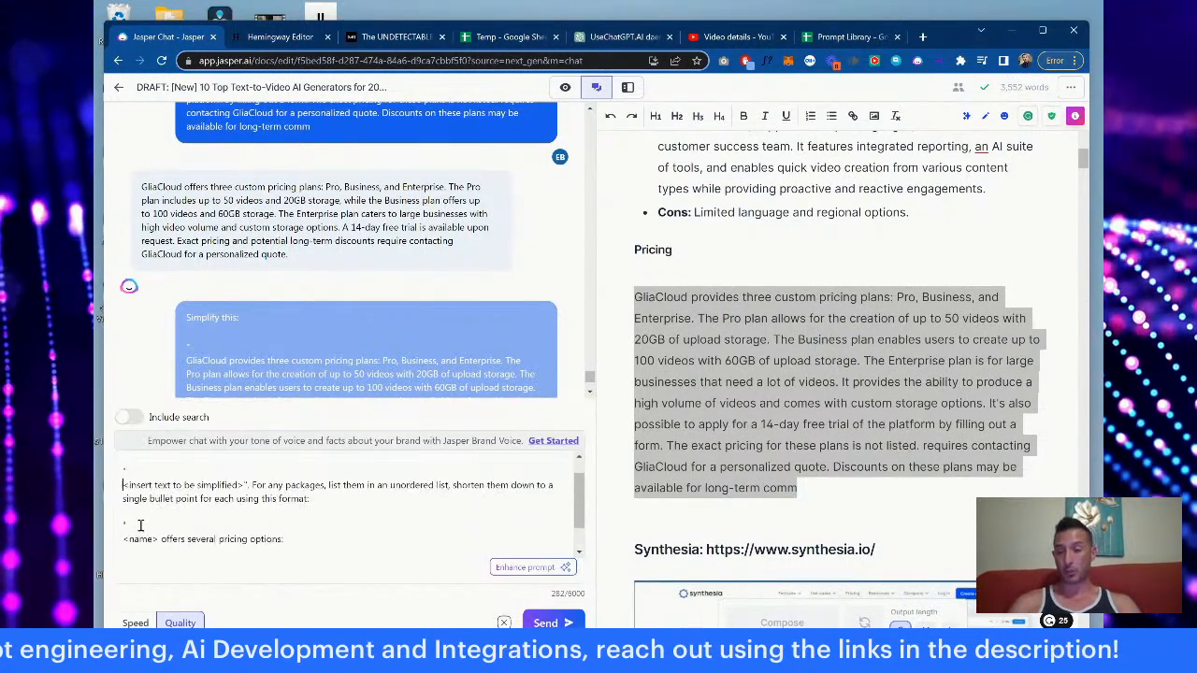
left_click(245, 484)
key("shift+Return")
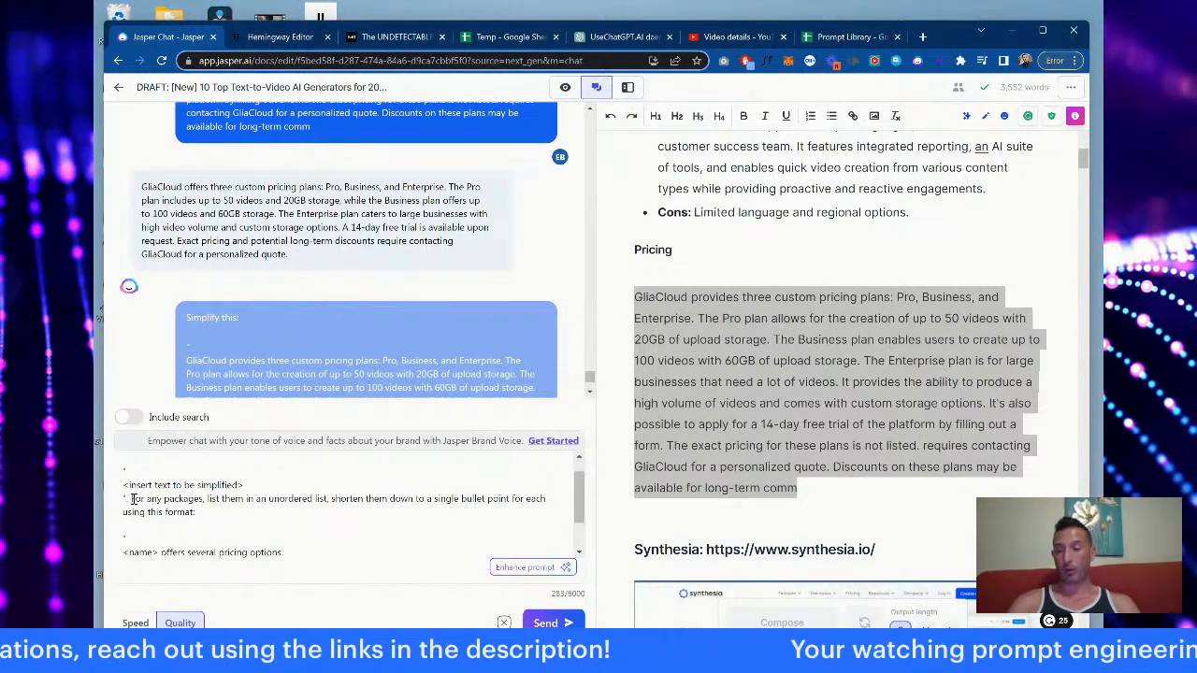
Step: Remove the leftover period after the closing quotation mark and start "For any packages" as a separate paragraph below it
key("shift+Return")
key("shift+Return")
scroll(133, 499, "down", 1)
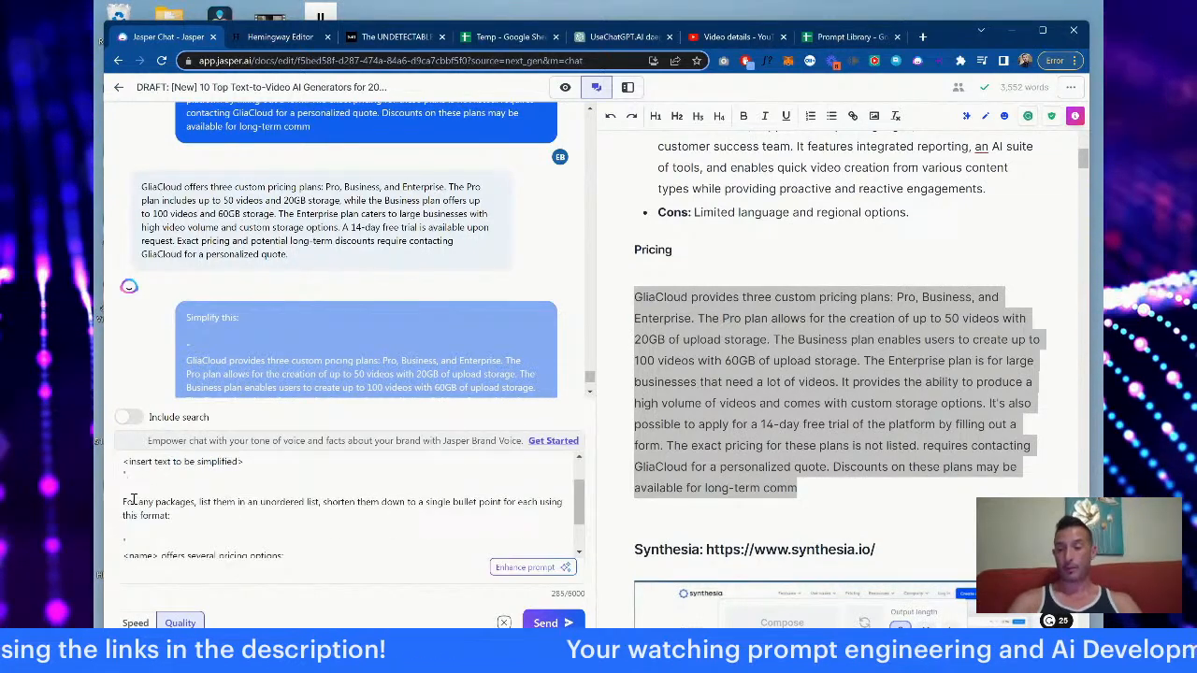
scroll(133, 500, "down", 2)
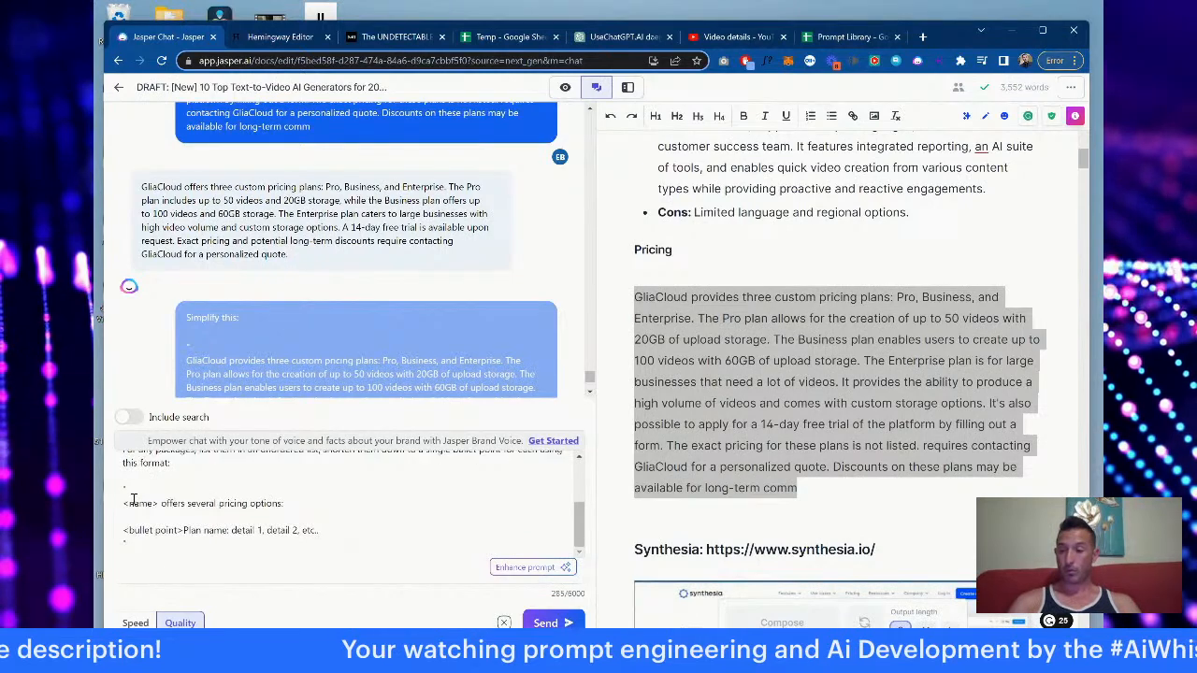
Step: Copy the full simplification prompt from the chat box into the Prompt Library sheet's pricing-section prompt cell (row 18), replacing its old text
scroll(133, 499, "up", 4)
key("ctrl+a")
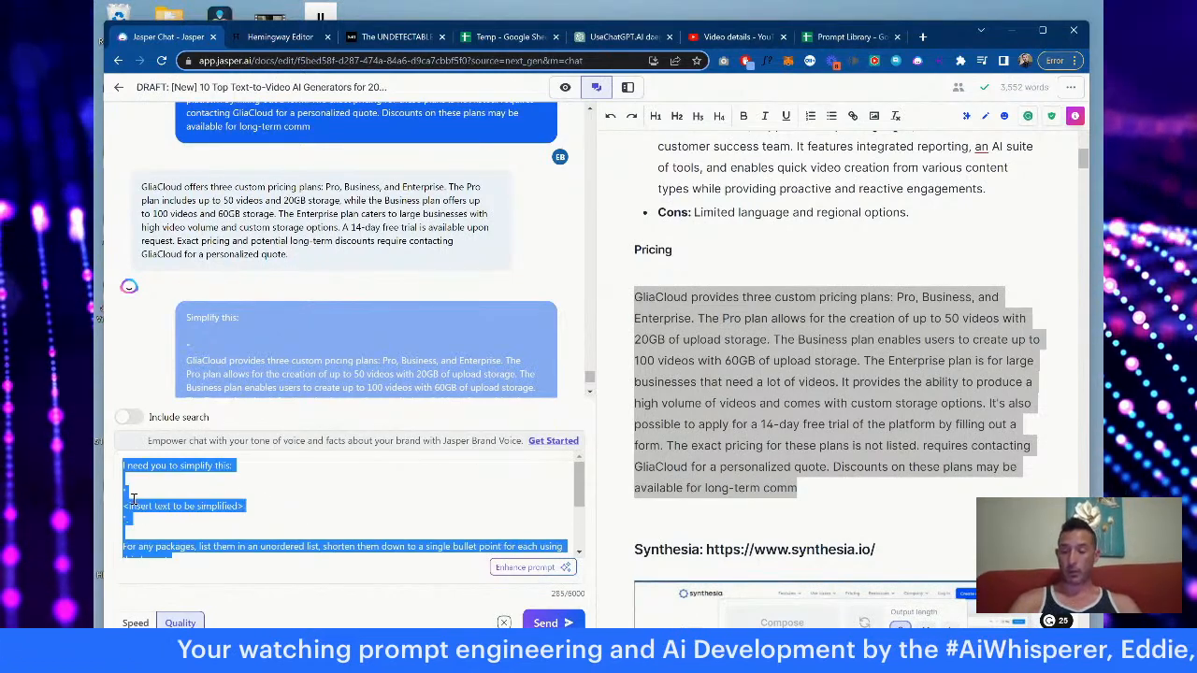
left_click(842, 36)
double_click(615, 346)
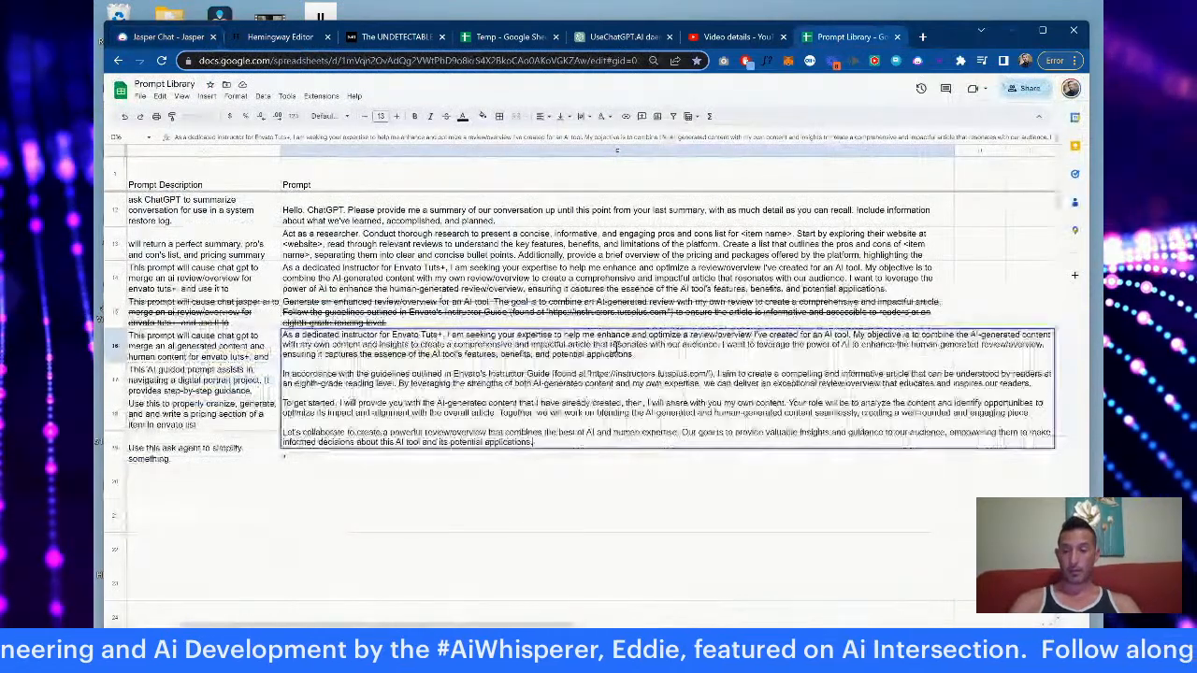
left_click(453, 548)
double_click(451, 411)
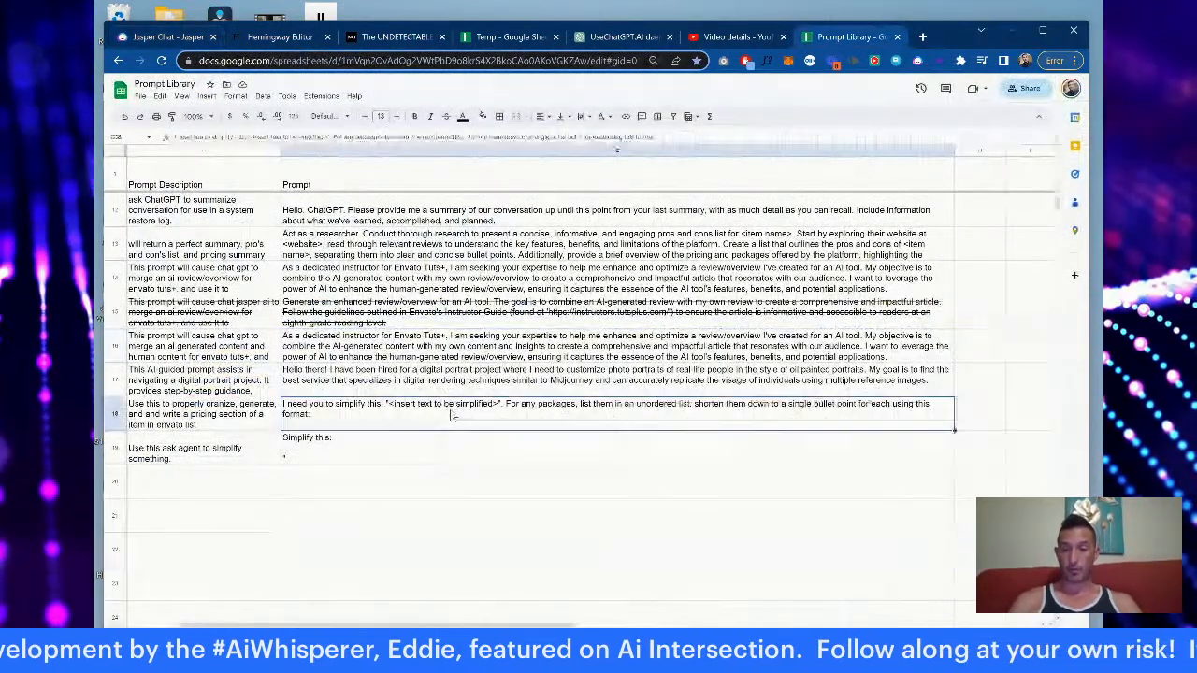
key("ctrl+a")
type("I need you to simplify this:  \" <insert text to be simplified> \".  For any packages, list them in an unordered list, shorten them down to a single bullet point for each using this format:  \" <name> offers several pricing options:  <bullet point>Plan name: detail 1, detail 2, etc.. \"")
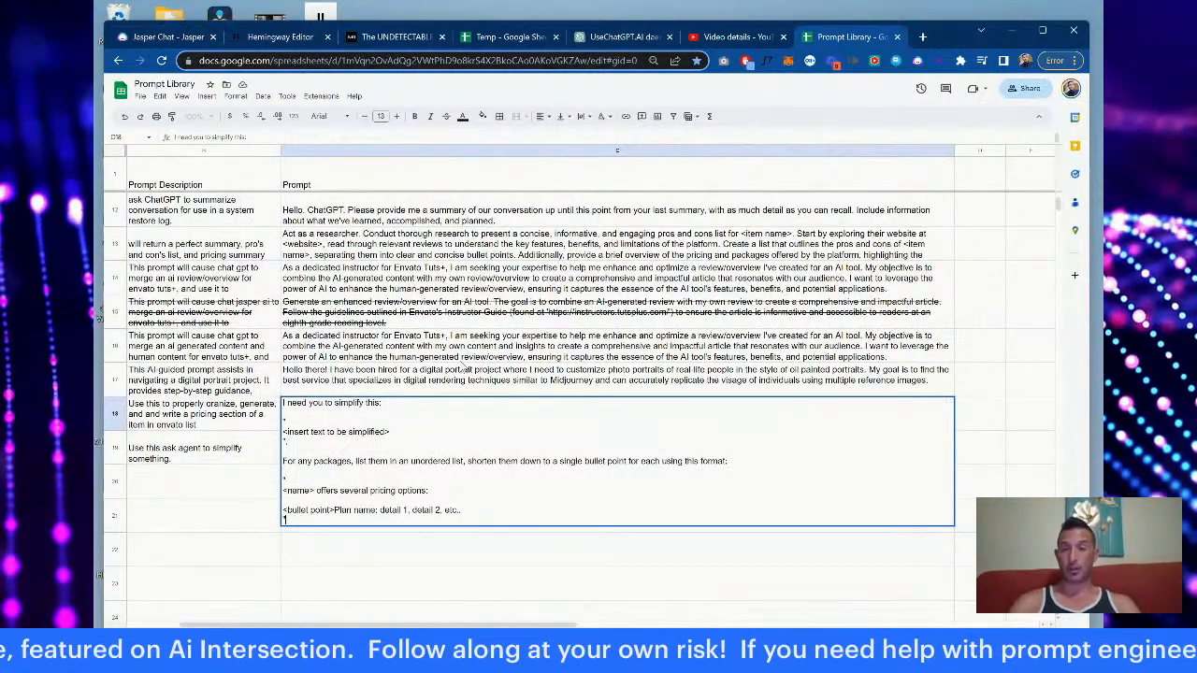
left_click(462, 367)
Step: Return to the Jasper chat and review the simplification prompt, from its opening request and placeholder to the bullet-point format for pricing plans
left_click(169, 37)
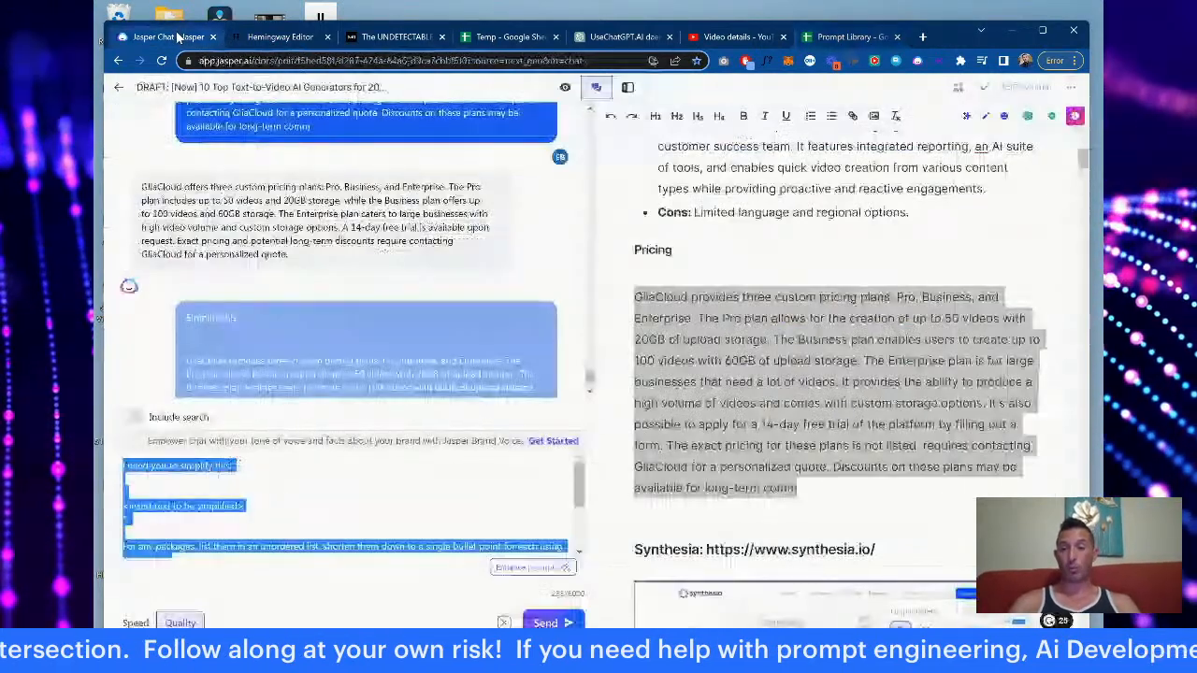
scroll(377, 535, "down", 2)
left_click(377, 535)
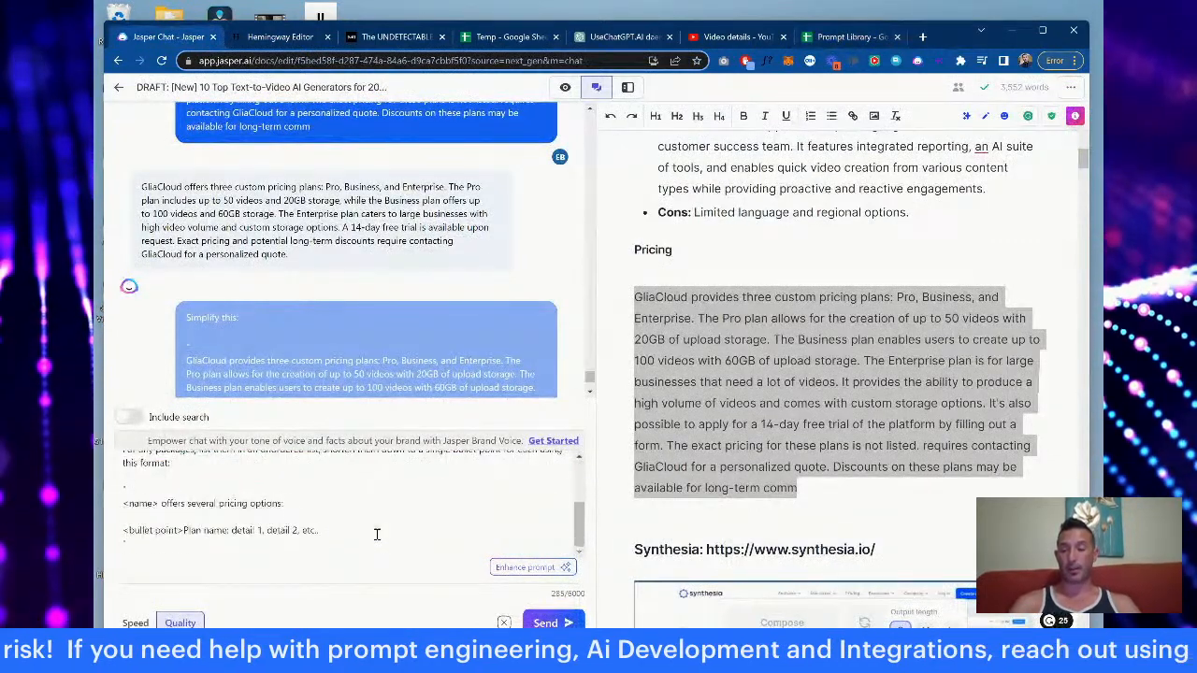
scroll(377, 535, "up", 2)
scroll(377, 535, "down", 1)
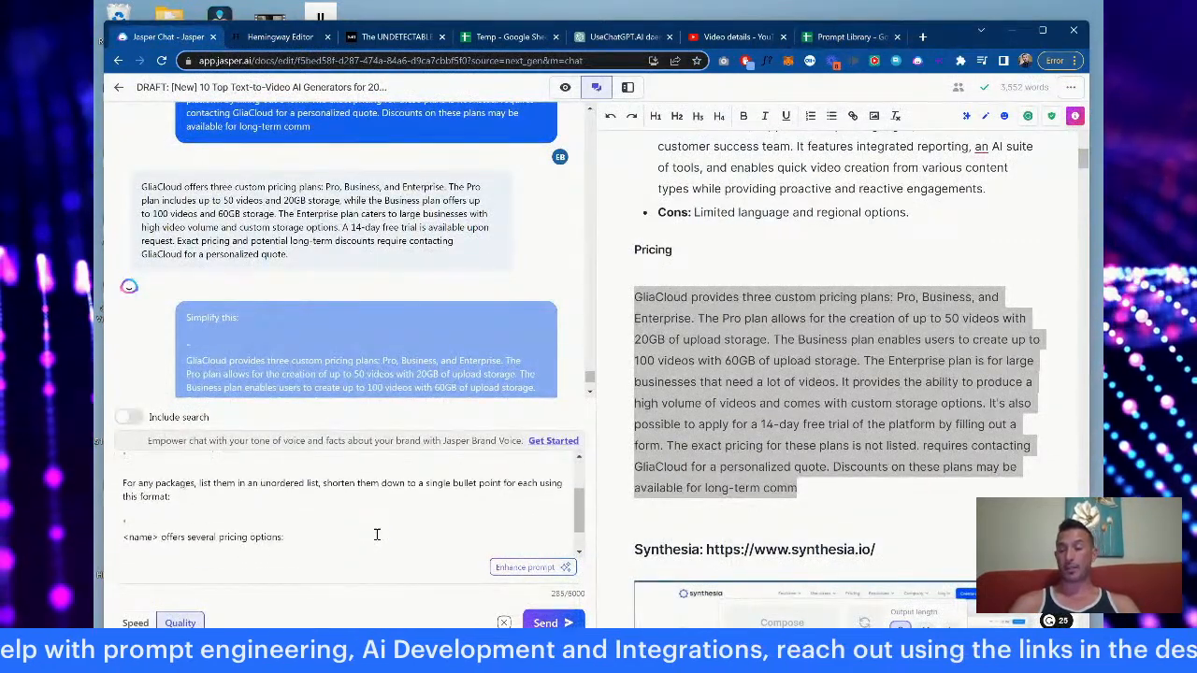
scroll(377, 535, "down", 1)
scroll(377, 534, "up", 3)
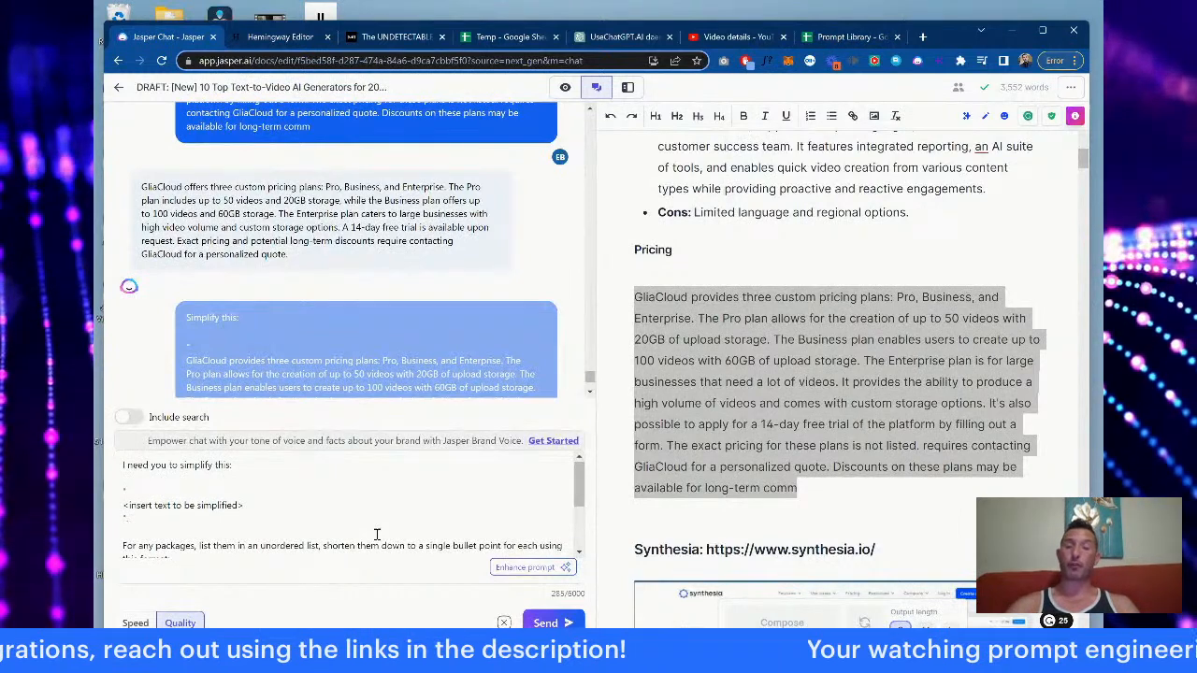
scroll(377, 534, "down", 3)
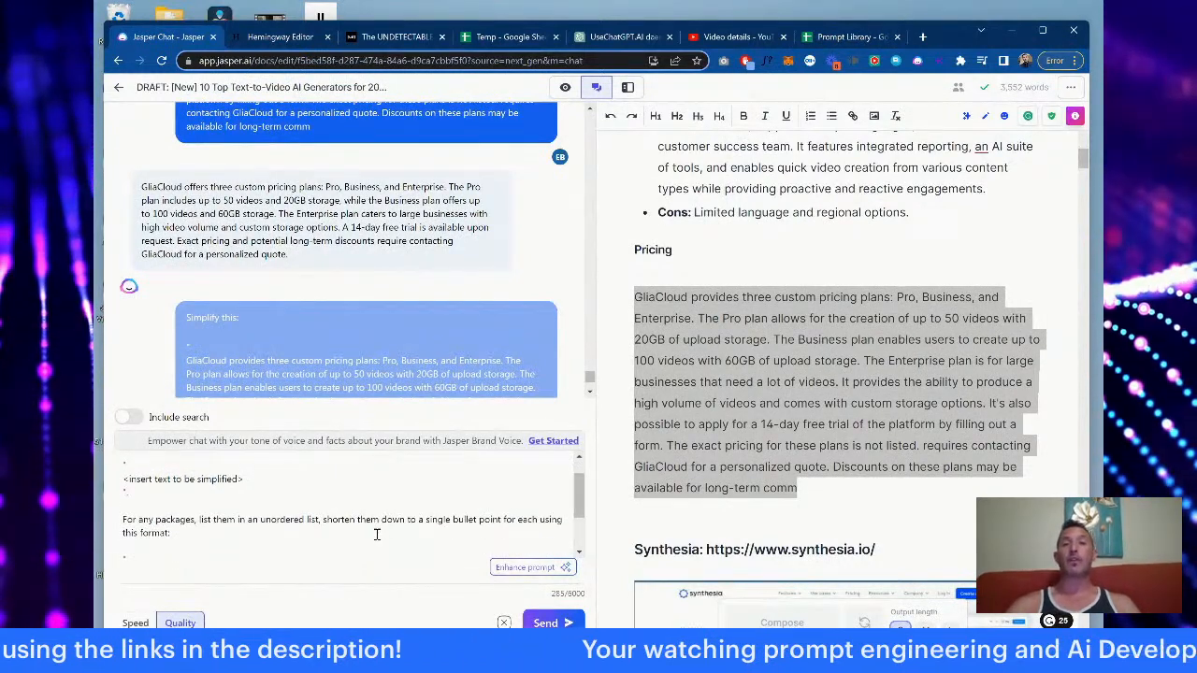
scroll(377, 534, "down", 1)
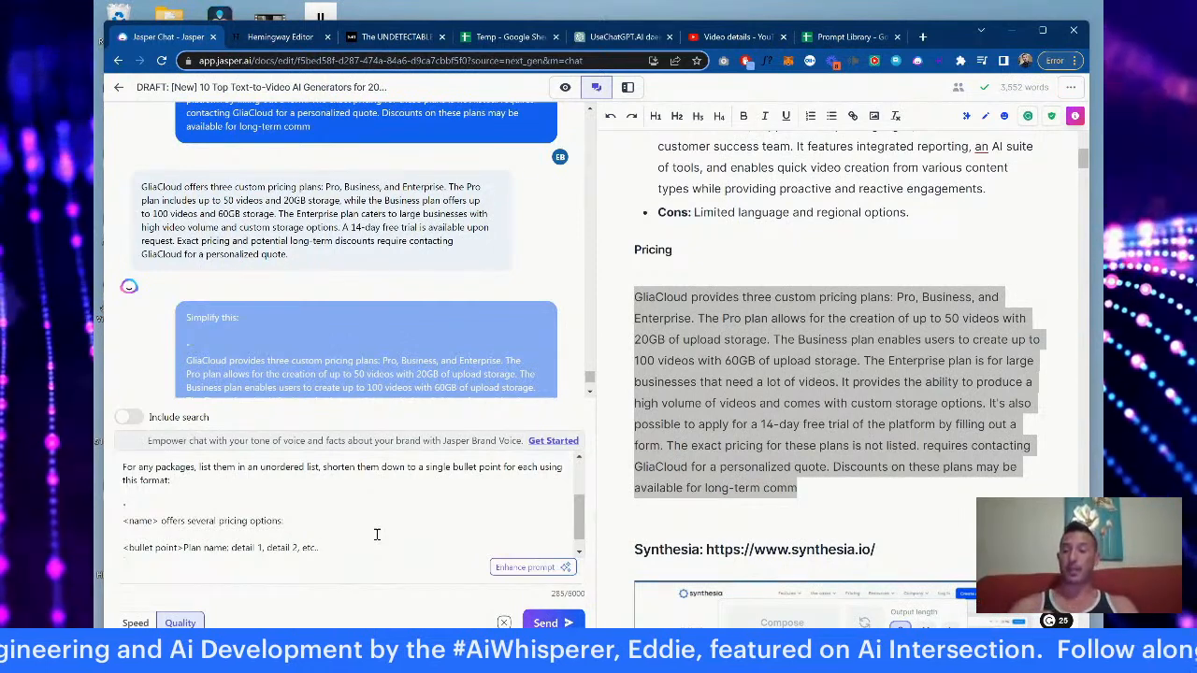
scroll(377, 534, "up", 3)
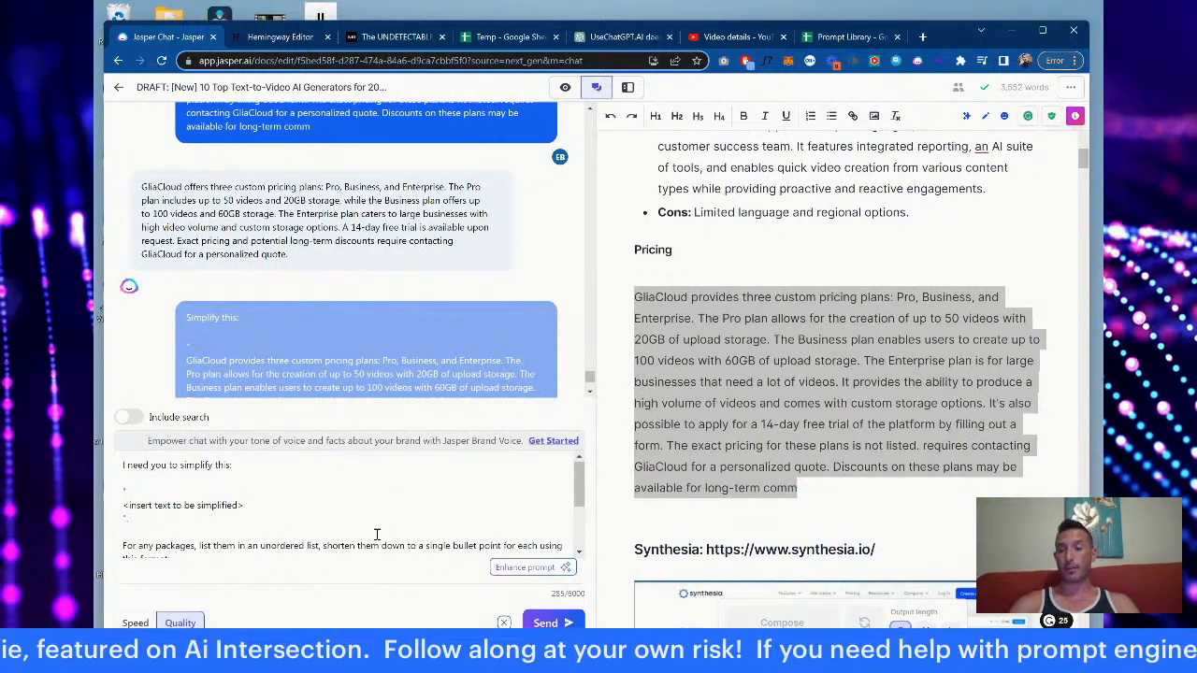
left_click(124, 466)
left_click_drag(129, 466, 226, 524)
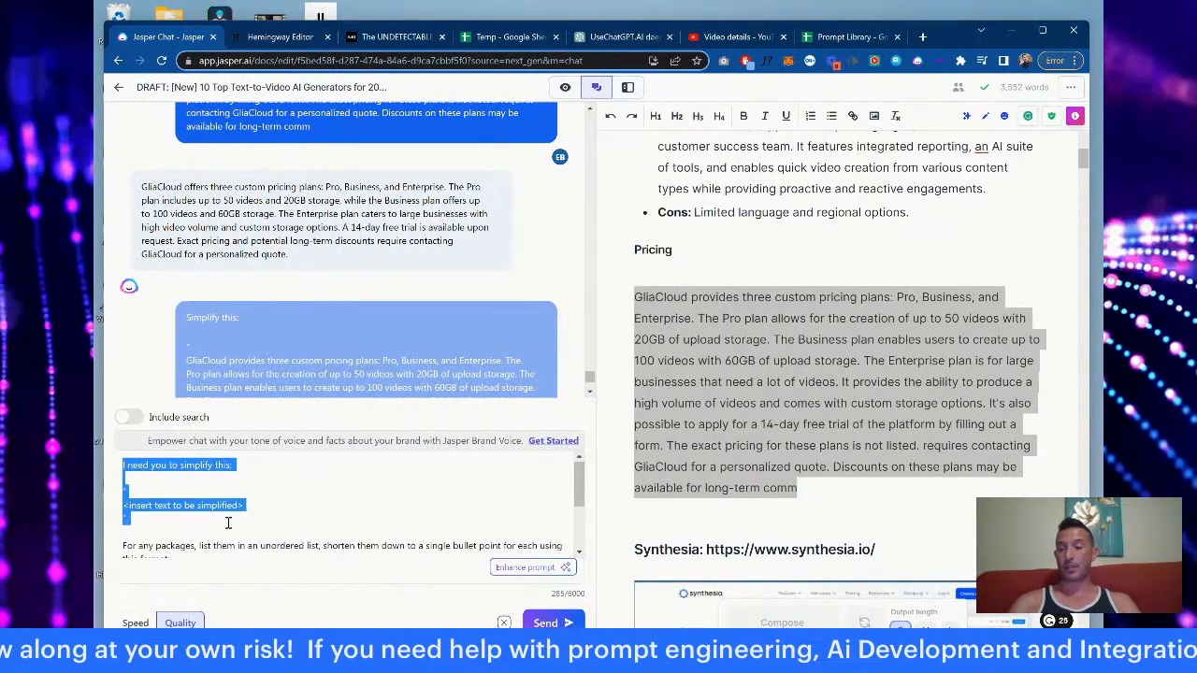
left_click(230, 523)
Step: Replace the "<insert text to be simplified>" placeholder in the chat prompt with the GliaCloud pricing paragraph from the document
right_click(858, 409)
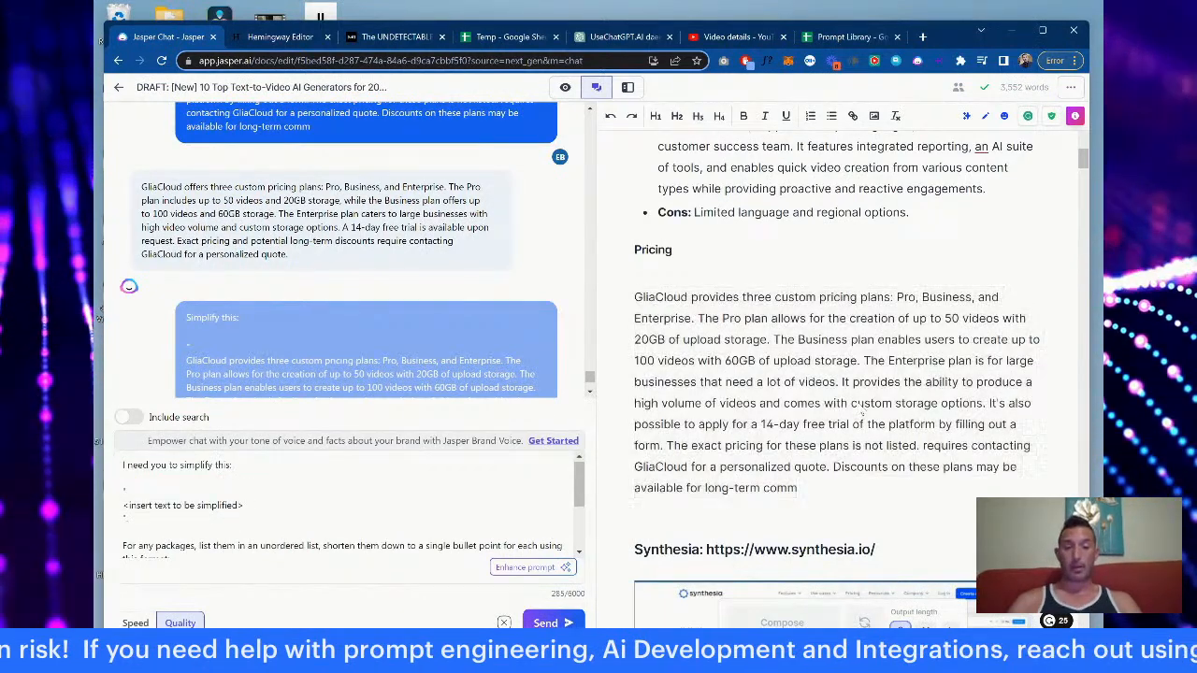
left_click(825, 489)
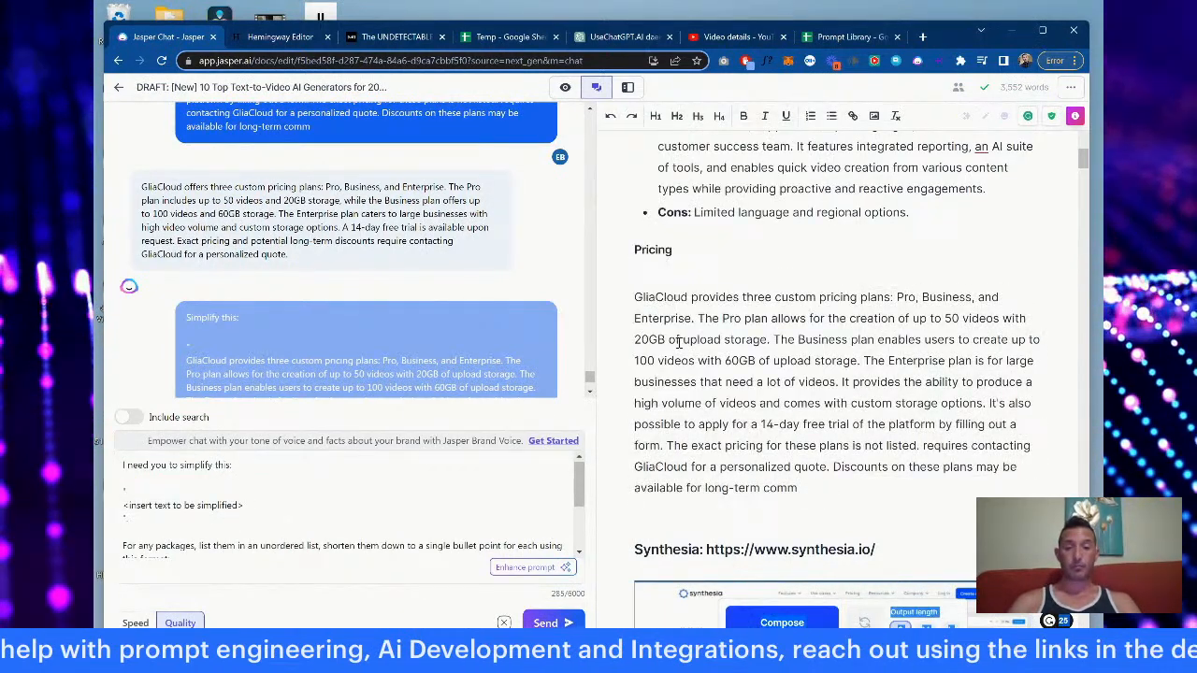
left_click_drag(634, 302, 801, 483)
key("ctrl+c")
left_click_drag(245, 505, 123, 505)
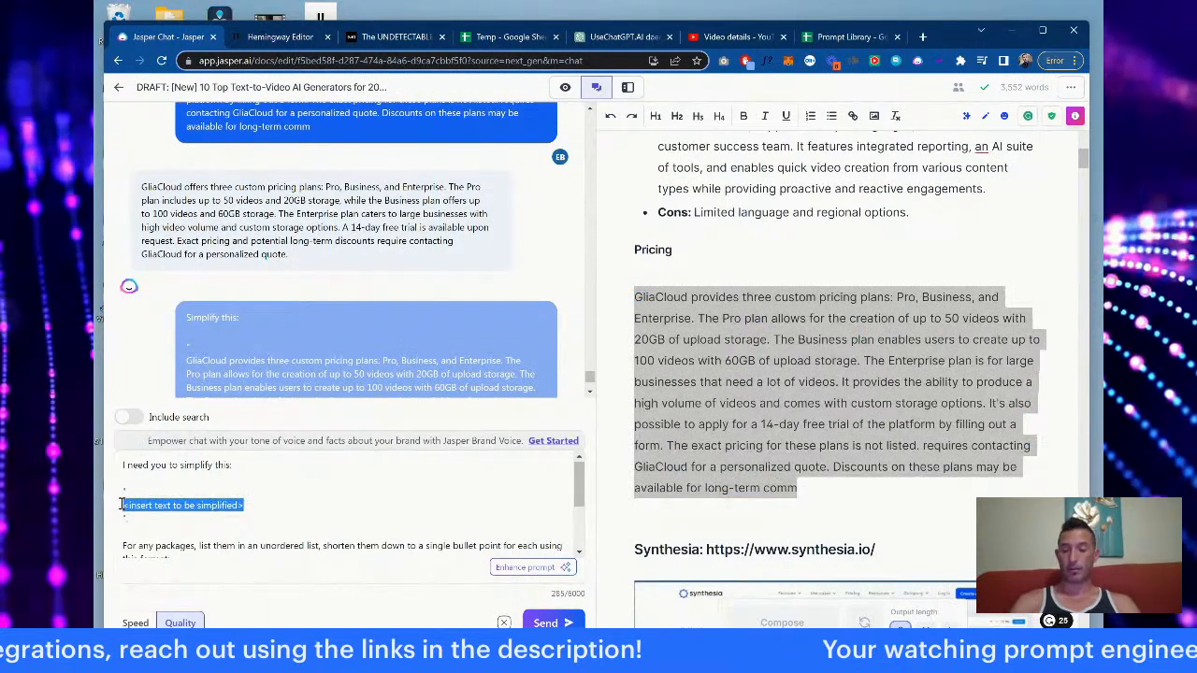
key("ctrl+v")
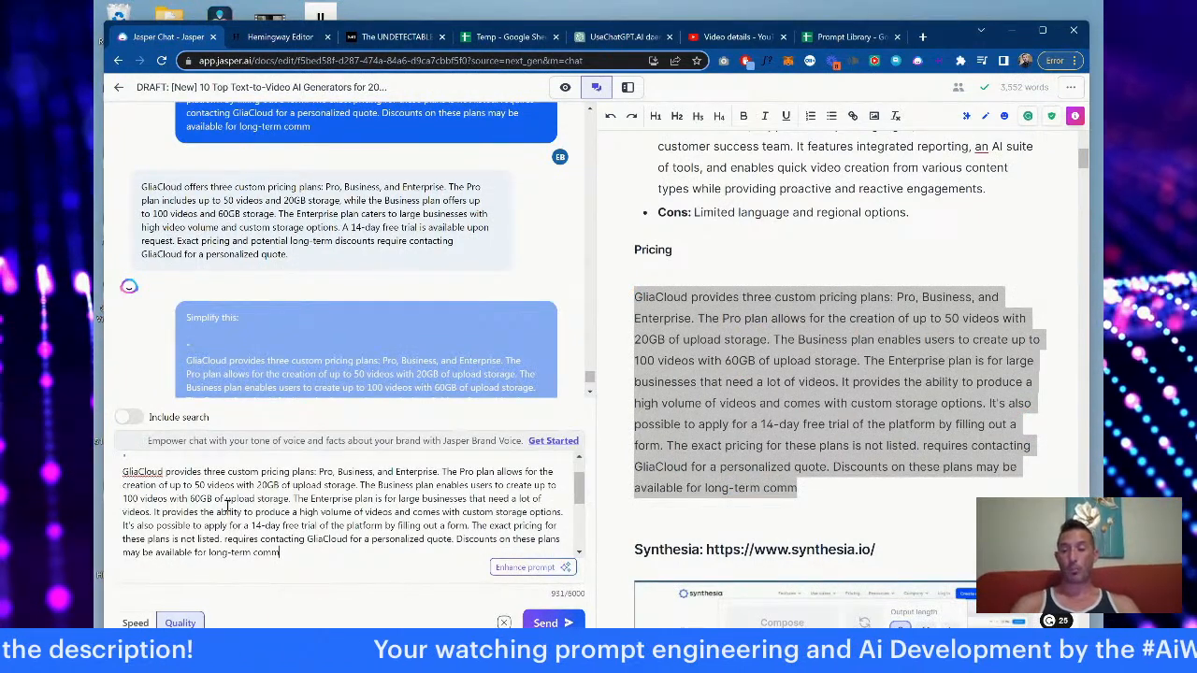
key("Down")
key("Down")
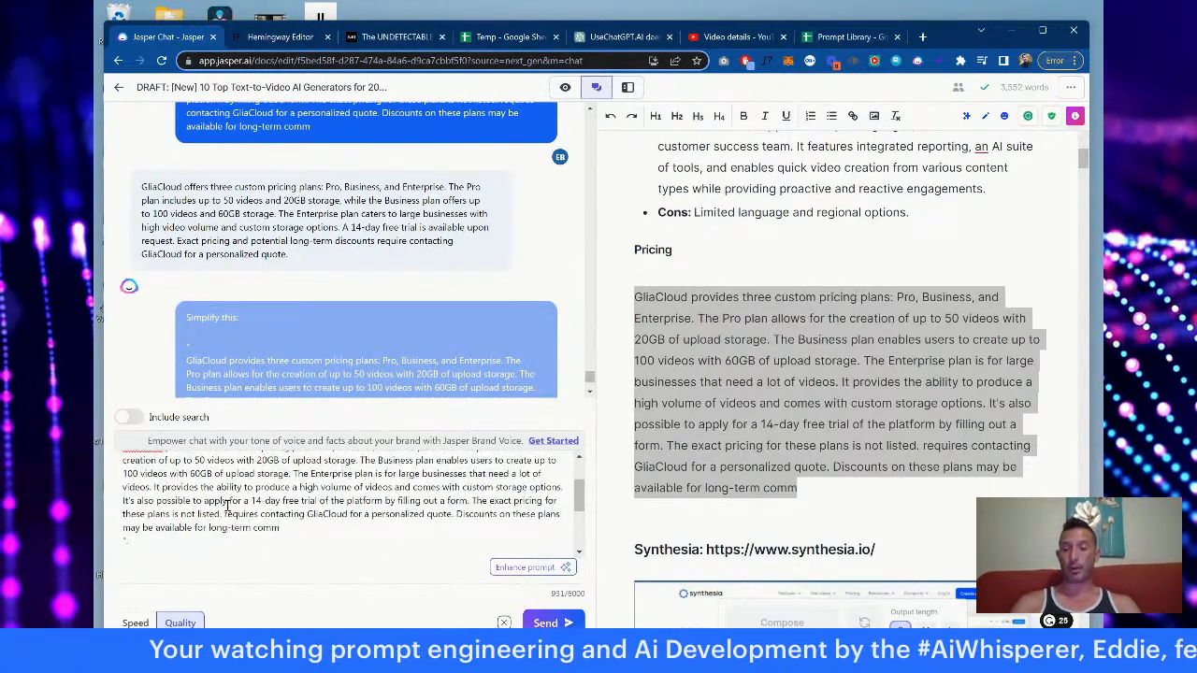
Step: Check the completed prompt against the Powtoon pricing example in Paint, and send it to the Jasper chat
scroll(227, 505, "down", 1)
scroll(227, 505, "up", 2)
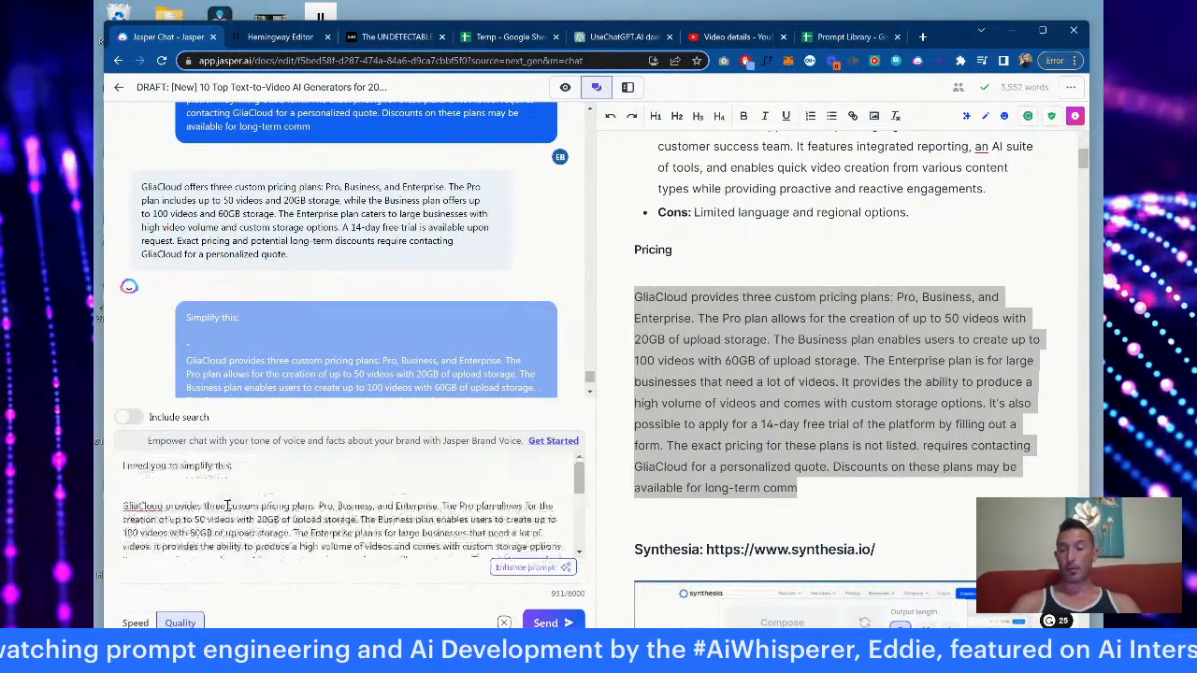
left_click_drag(122, 465, 226, 465)
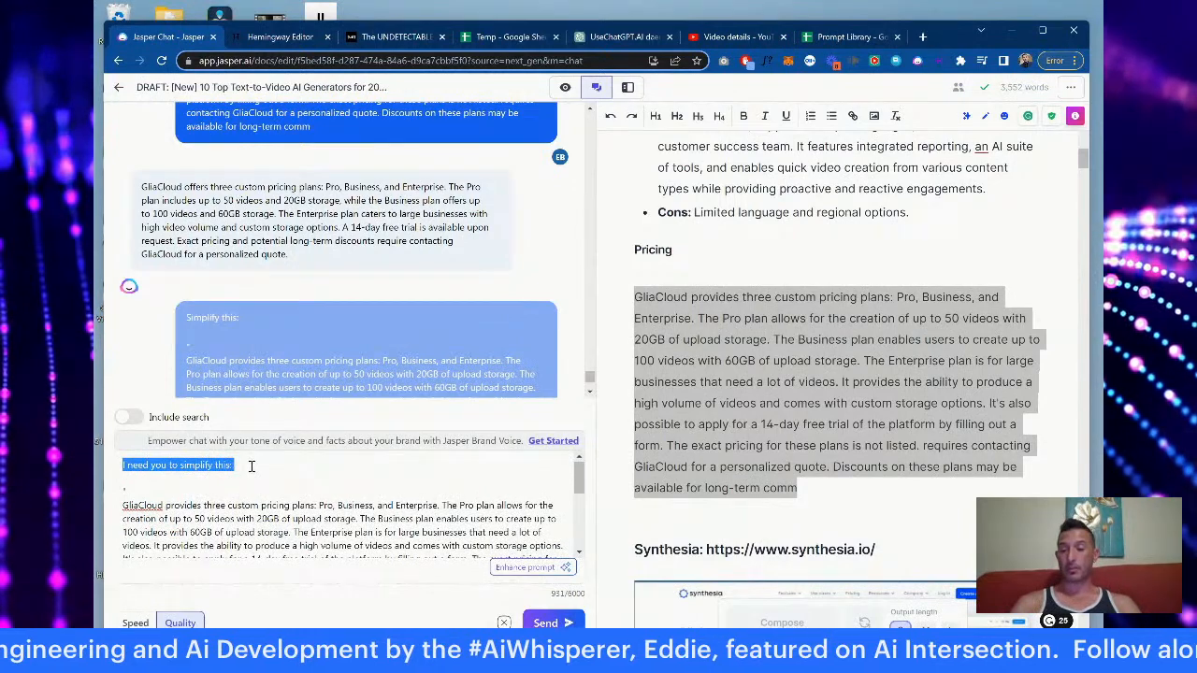
scroll(251, 465, "down", 3)
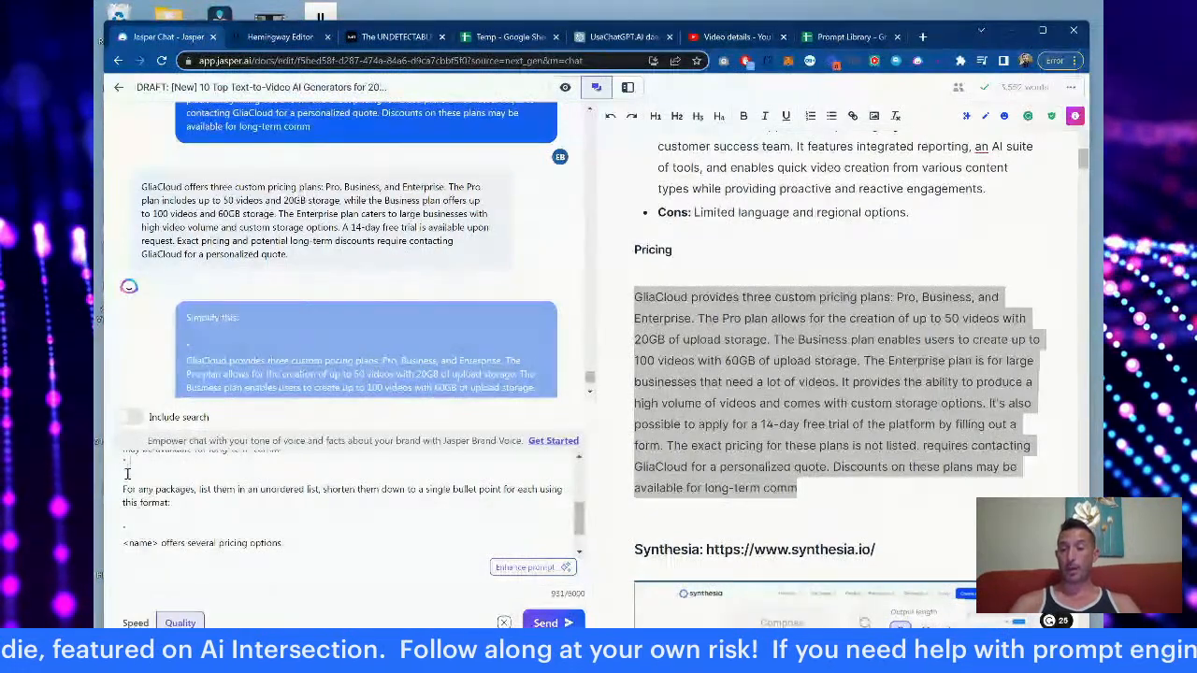
left_click_drag(122, 489, 487, 568)
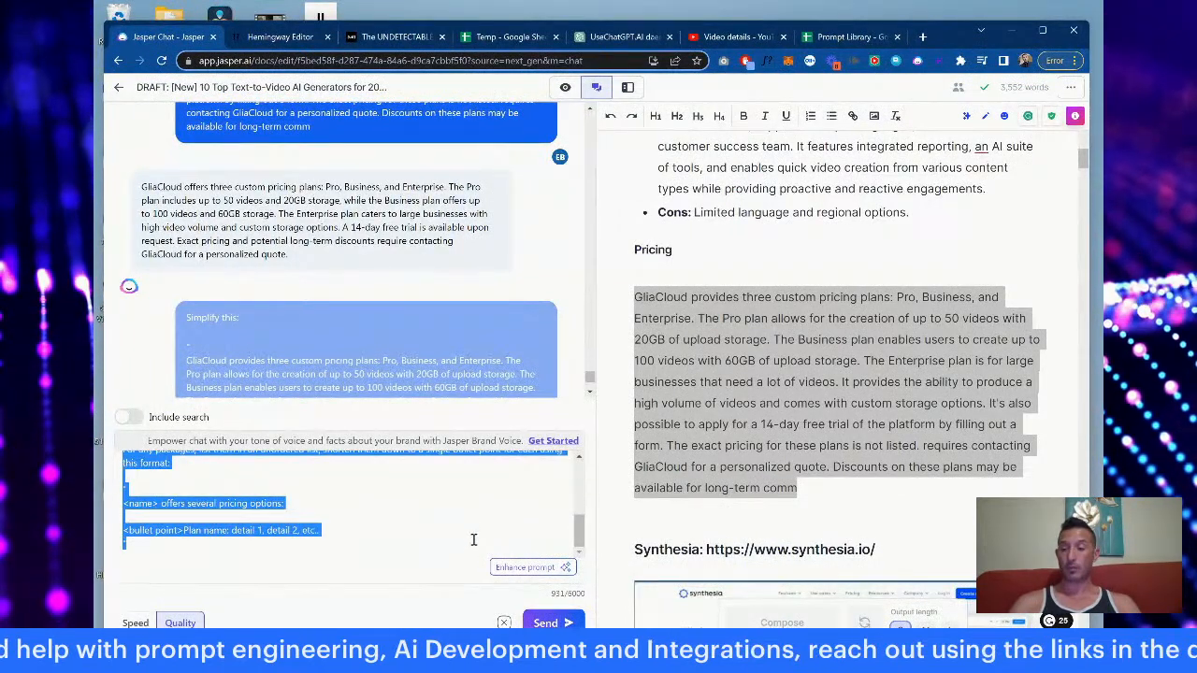
left_click(285, 504)
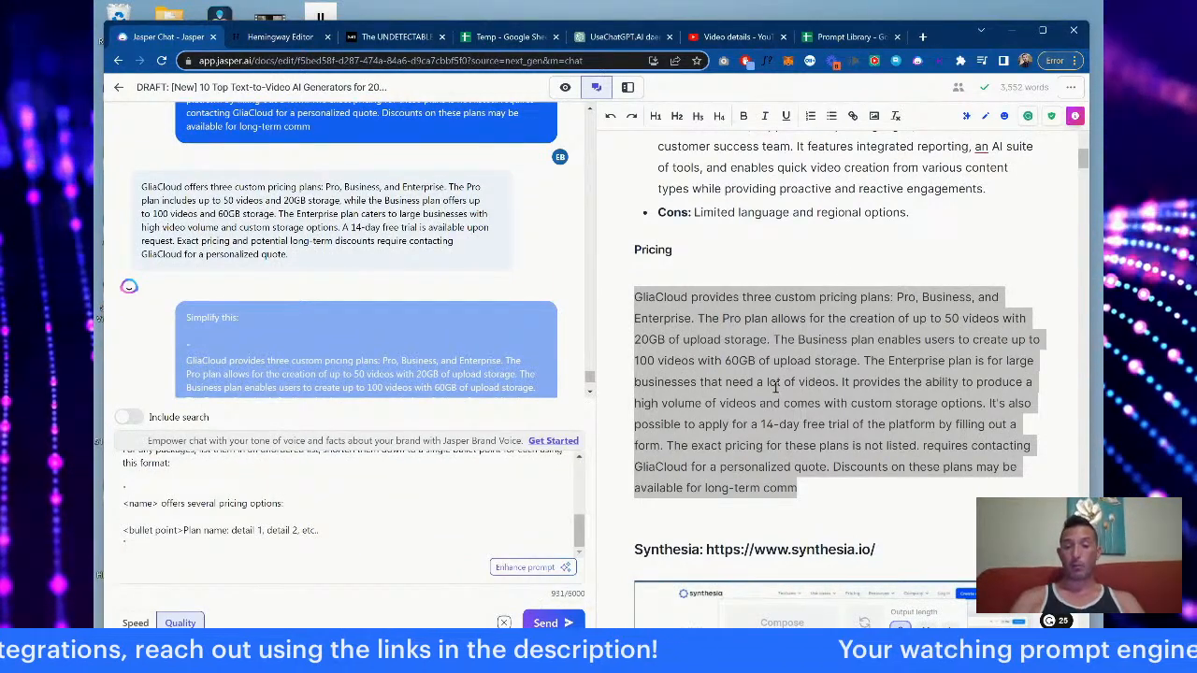
key("alt+Tab")
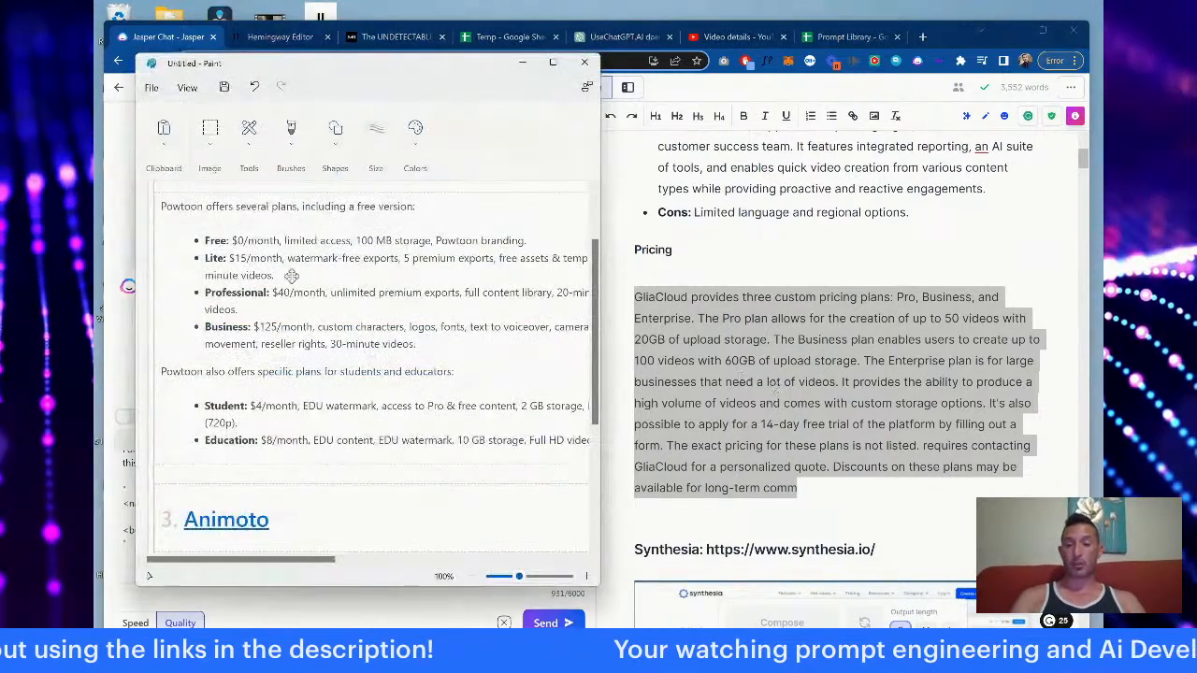
key("alt+Tab")
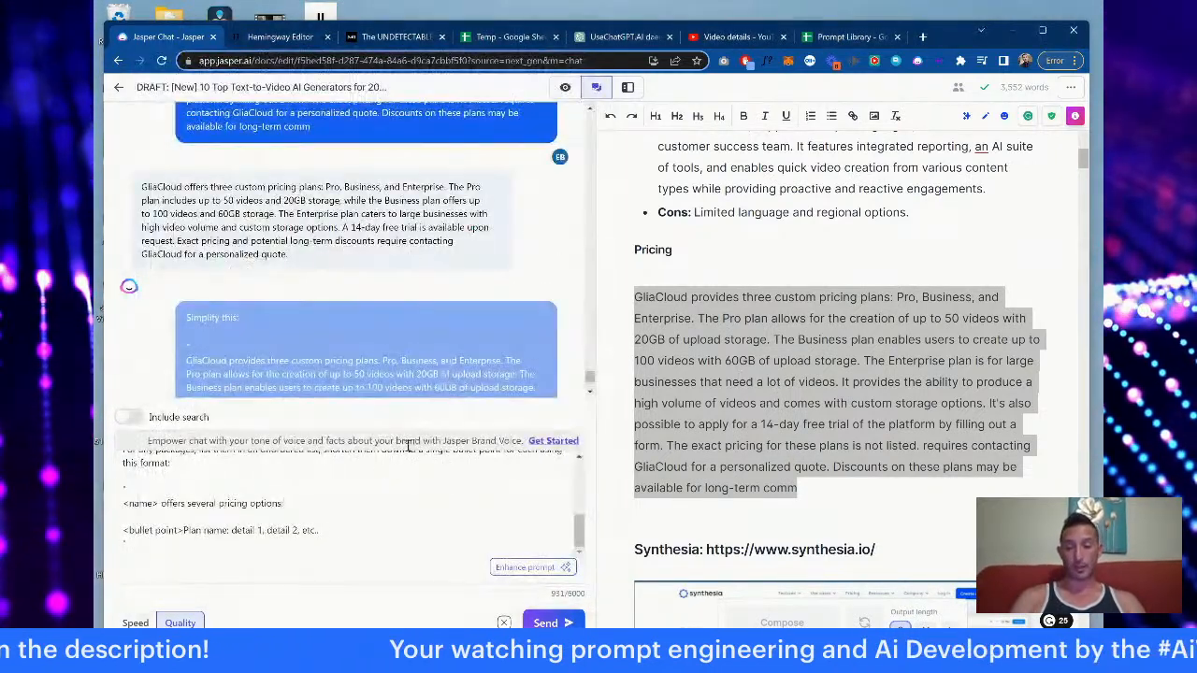
left_click(552, 623)
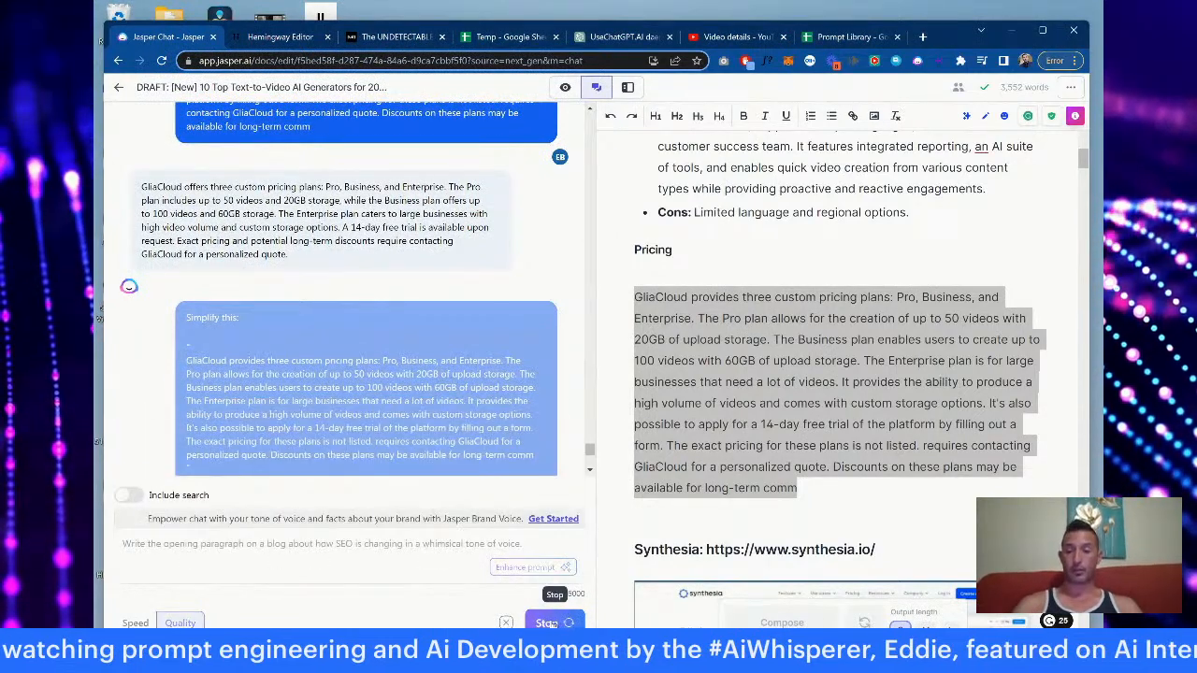
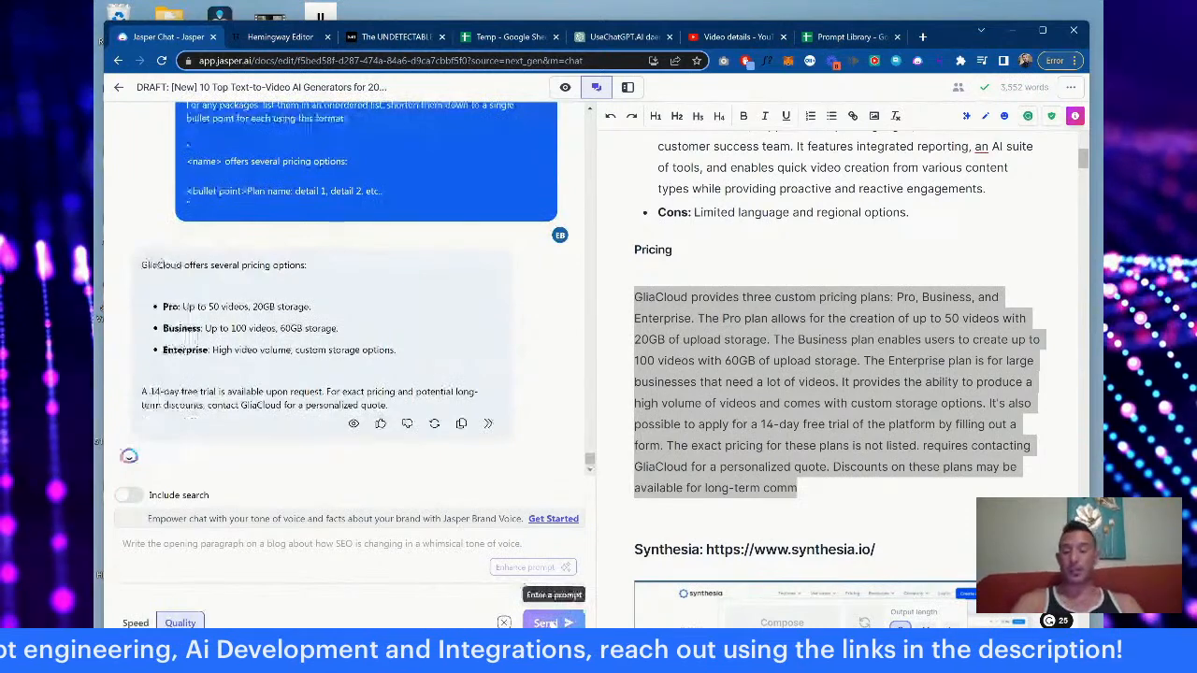
Step: Compare the chat's GliaCloud pricing reply side by side with the Powtoon pricing example in Paint, and minimize Paint
key("alt+Tab")
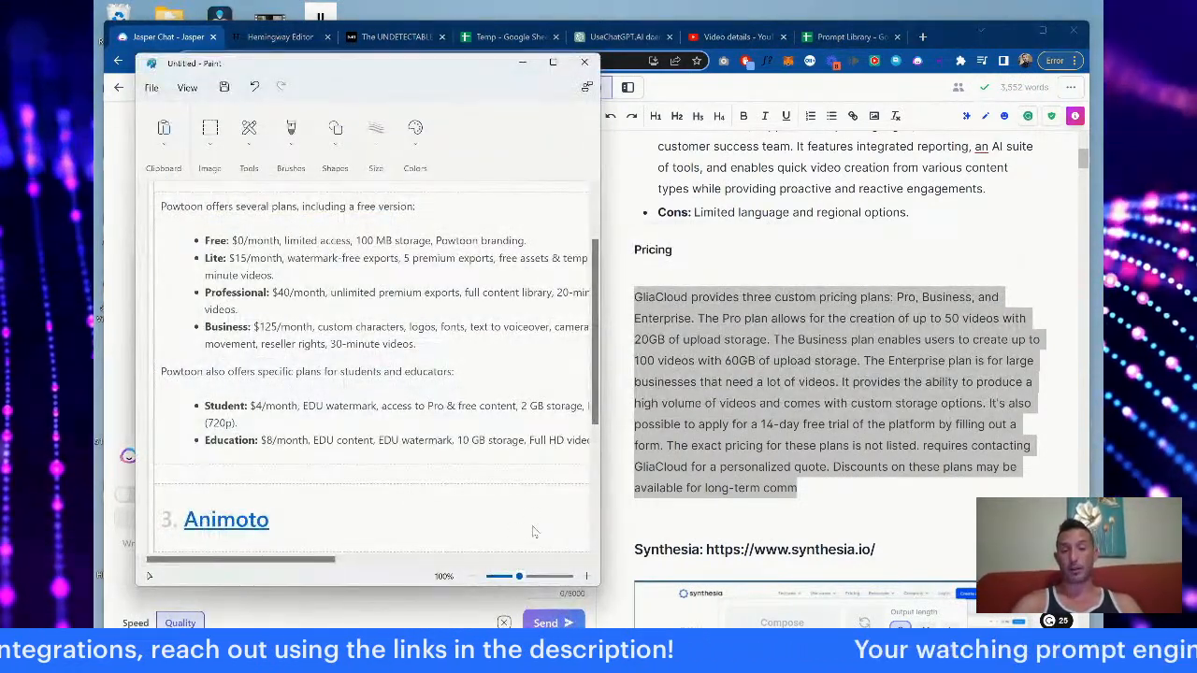
mouse_move(445, 87)
left_mouse_down()
mouse_move(919, 177)
mouse_move(926, 118)
left_mouse_up()
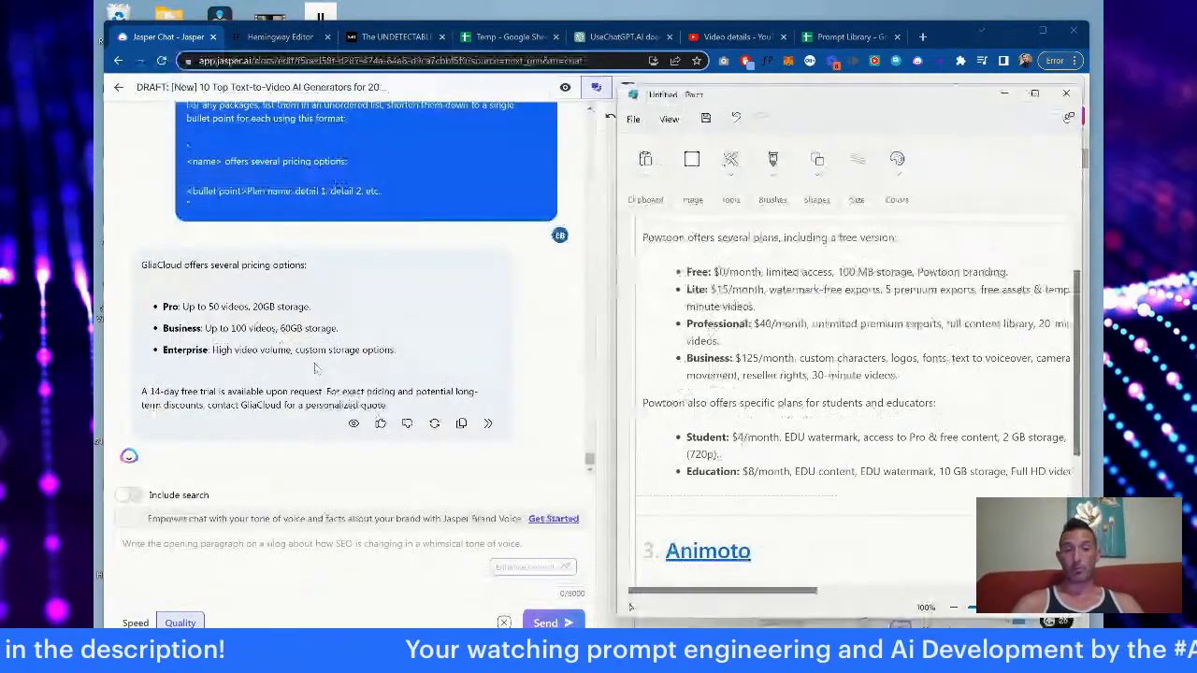
left_click(1005, 99)
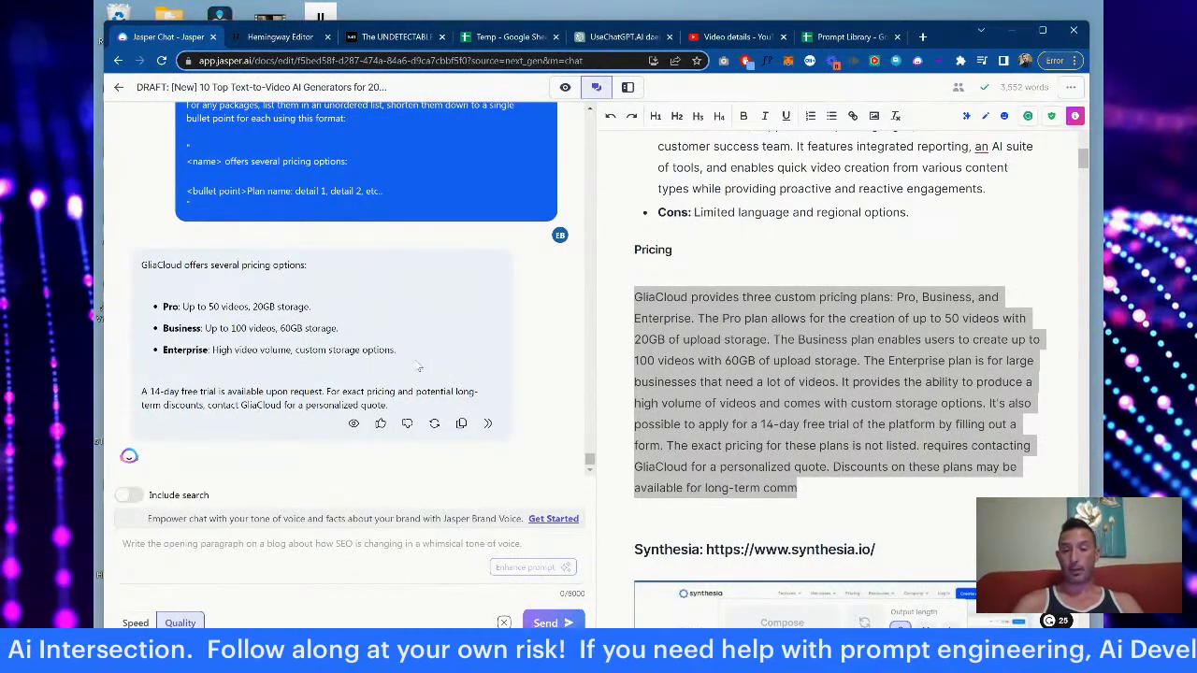
Step: Copy the chat's GliaCloud pricing reply and paste it over the GliaCloud paragraph under the document's Pricing heading
left_click(461, 424)
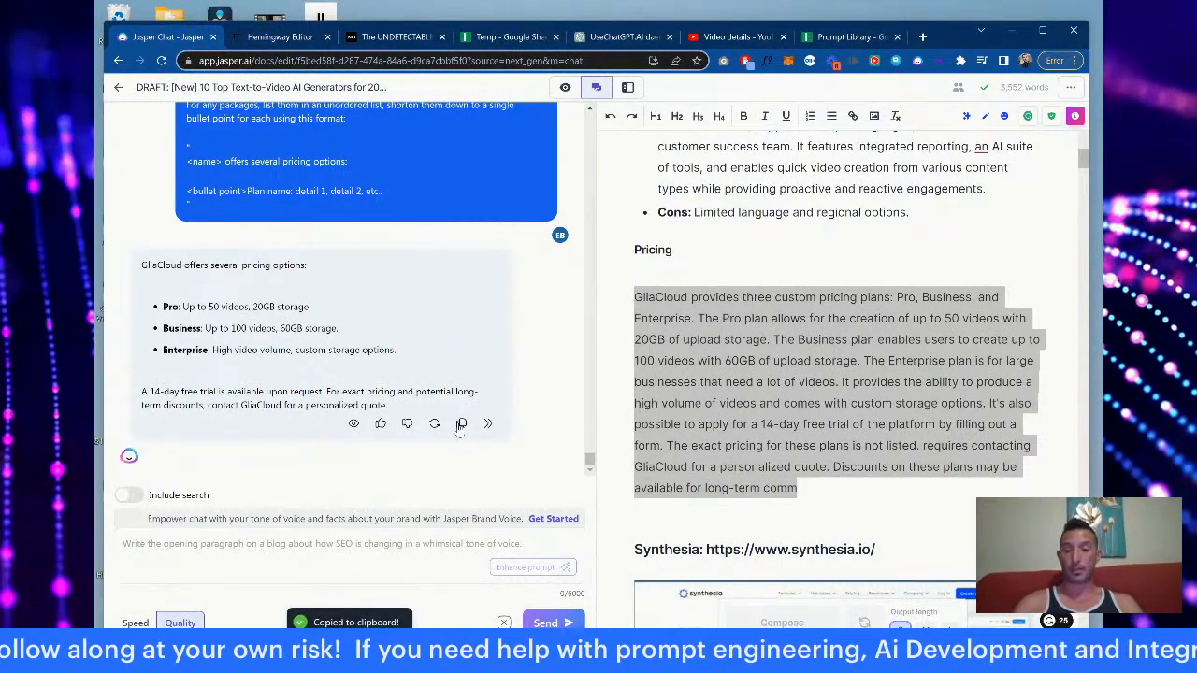
right_click(768, 434)
left_click(803, 483)
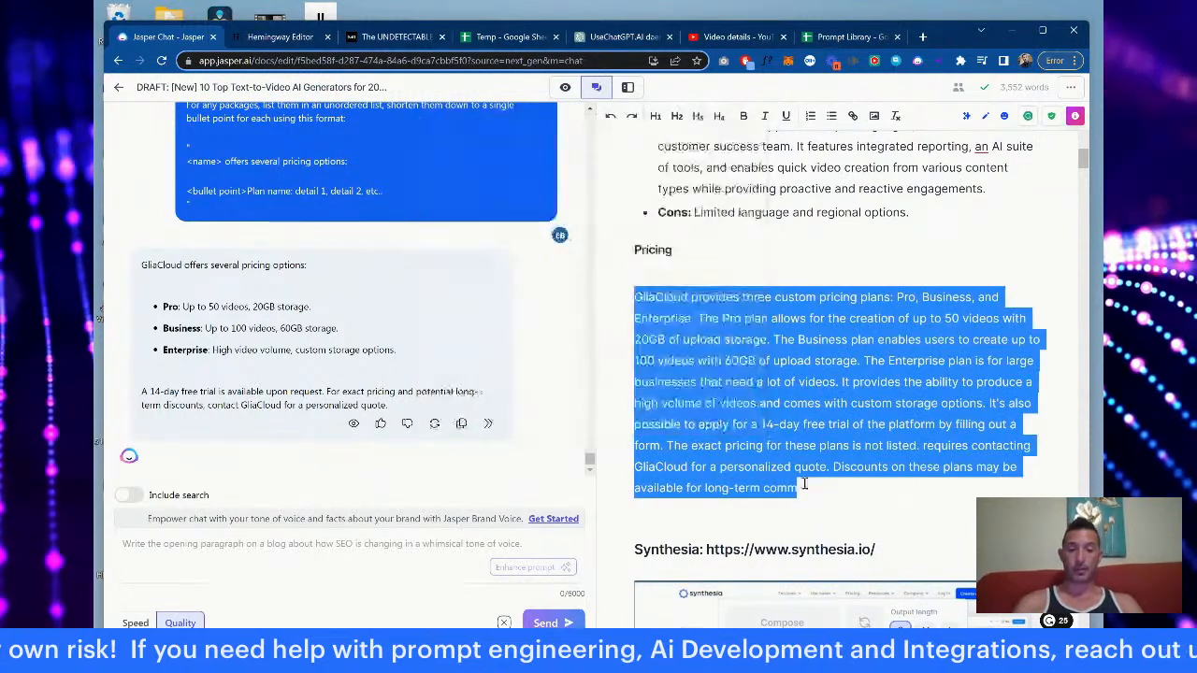
left_click_drag(795, 486, 749, 382)
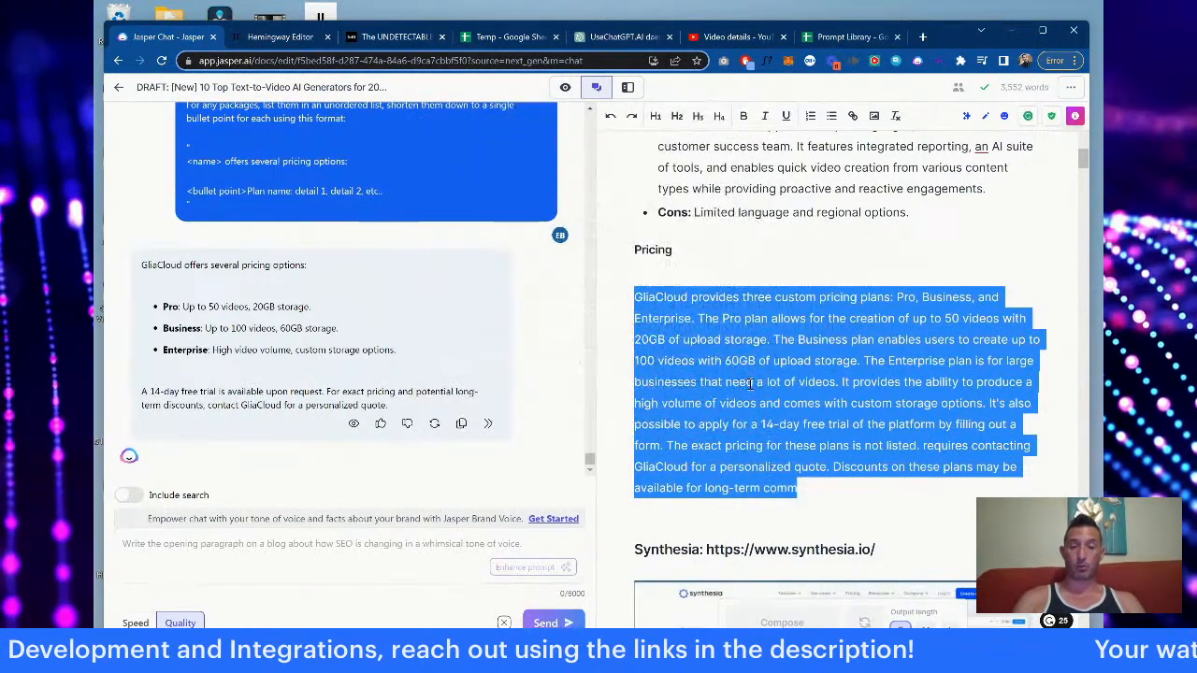
key("ctrl+v")
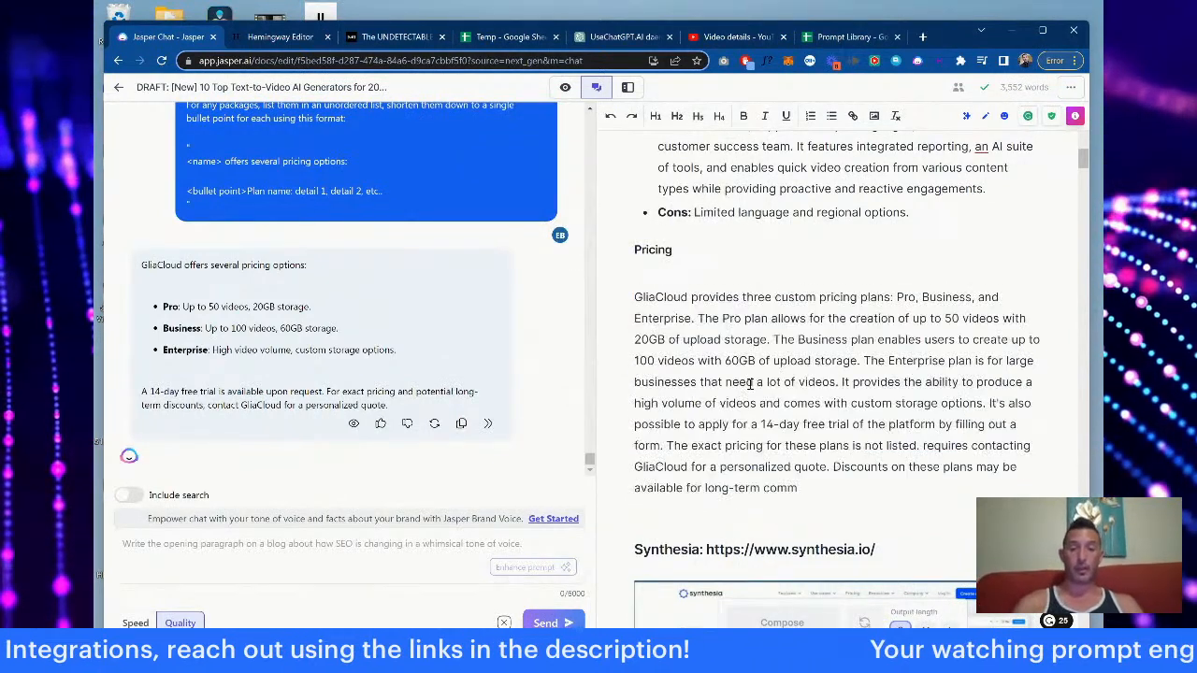
key("ctrl+z")
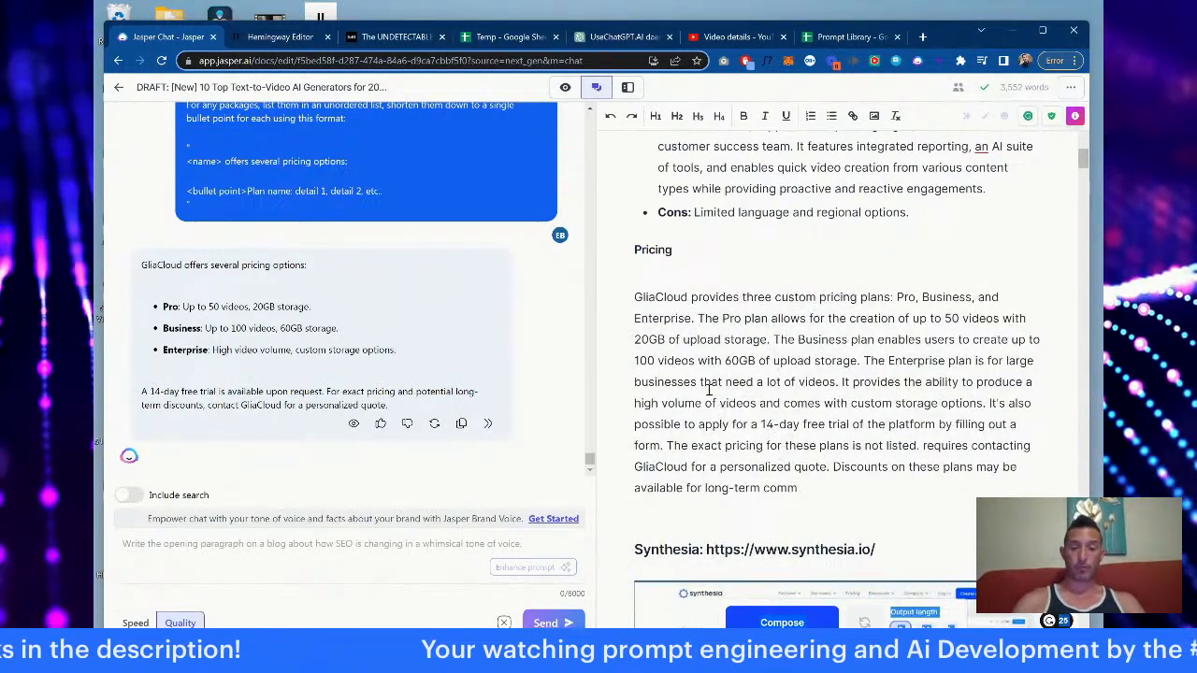
left_click_drag(798, 487, 631, 297)
key("ctrl+v")
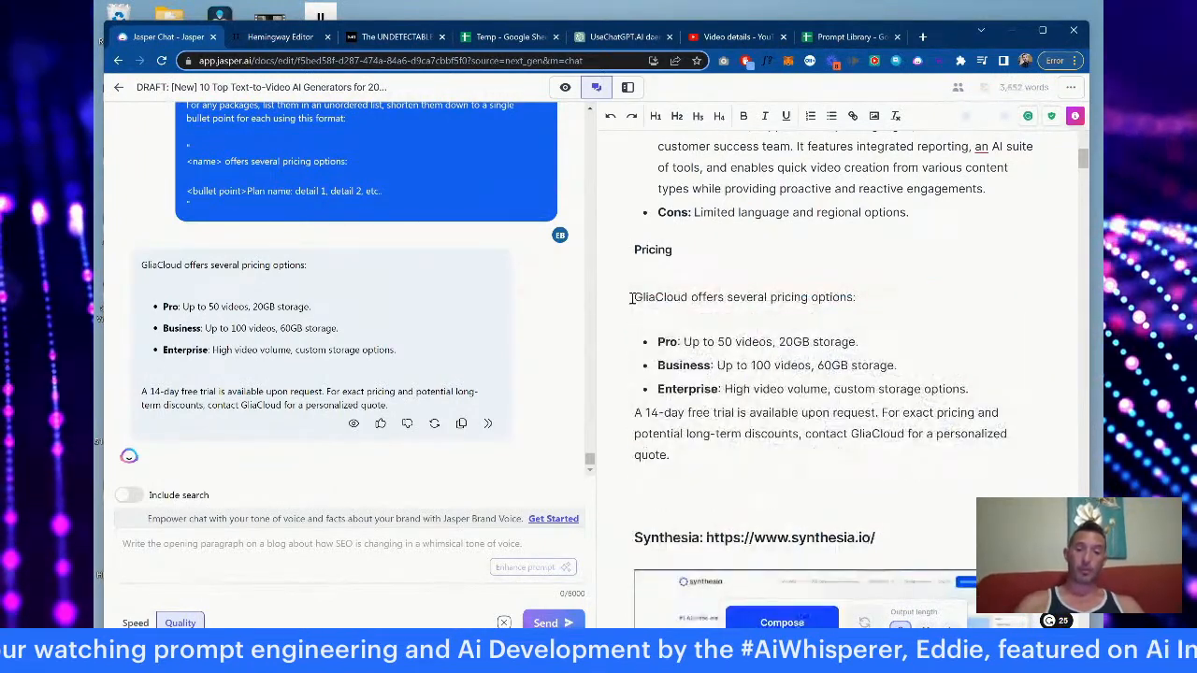
Step: Remove the blank line between the GliaCloud pricing intro sentence and its bulleted plan list in the document
left_click(646, 313)
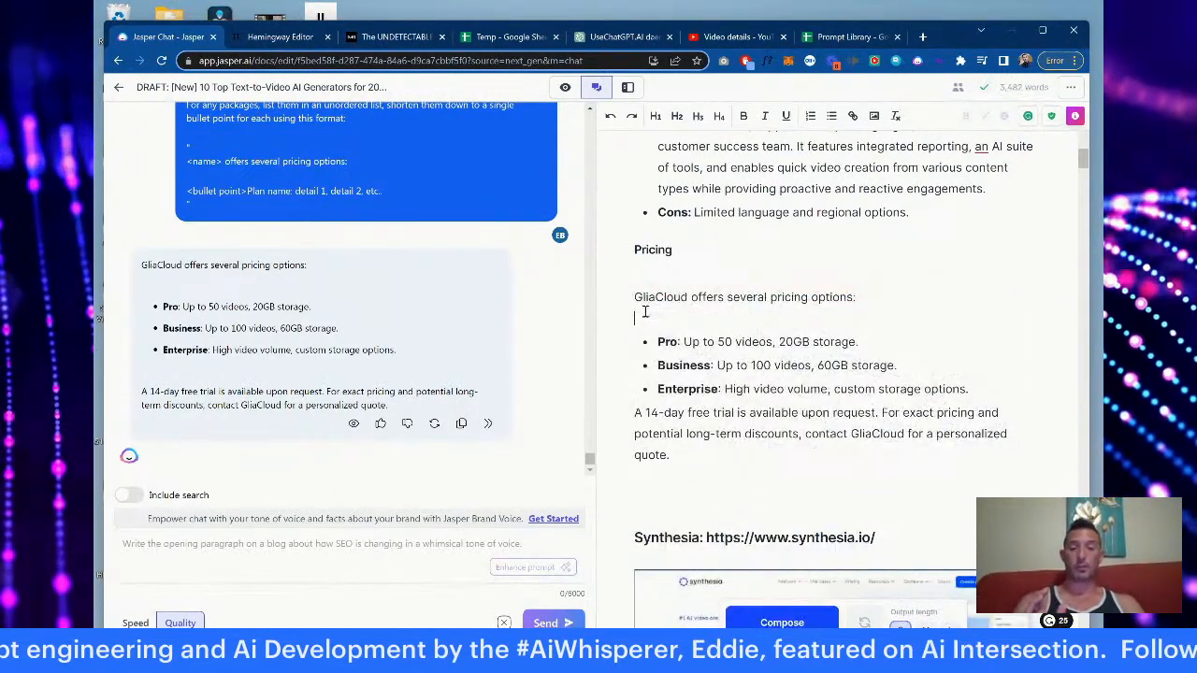
key("BackSpace")
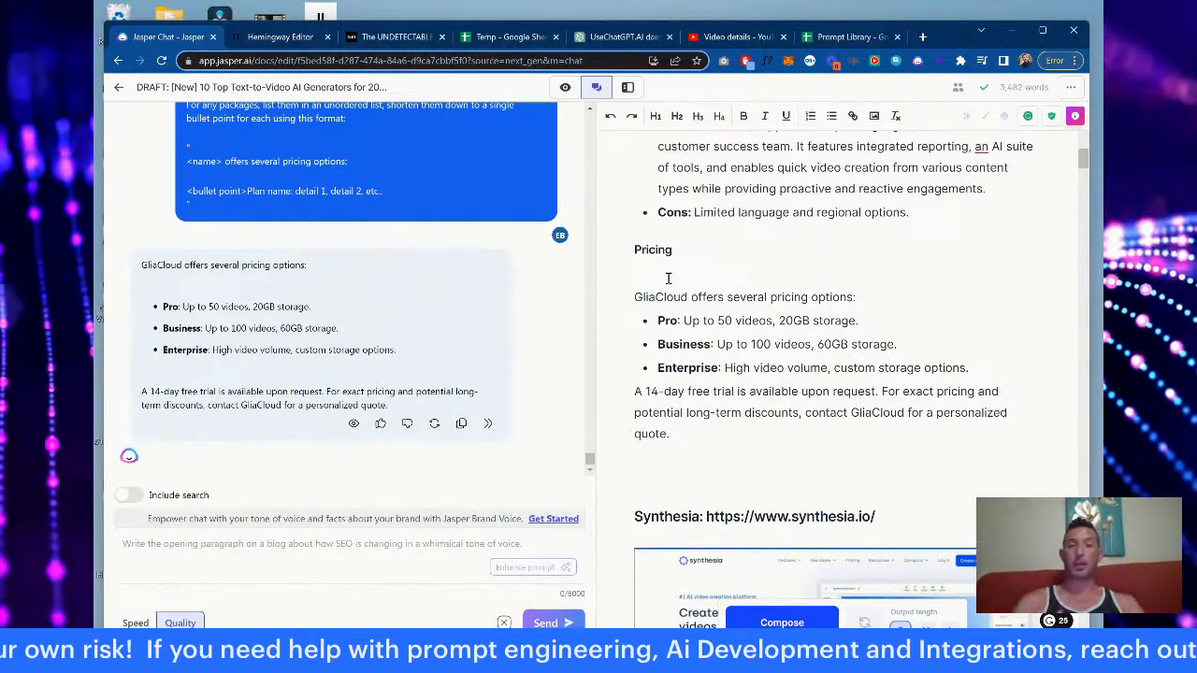
Step: Show the document without the chat and skim the article from its title through to the DeepBrain Ai overview
left_click(565, 89)
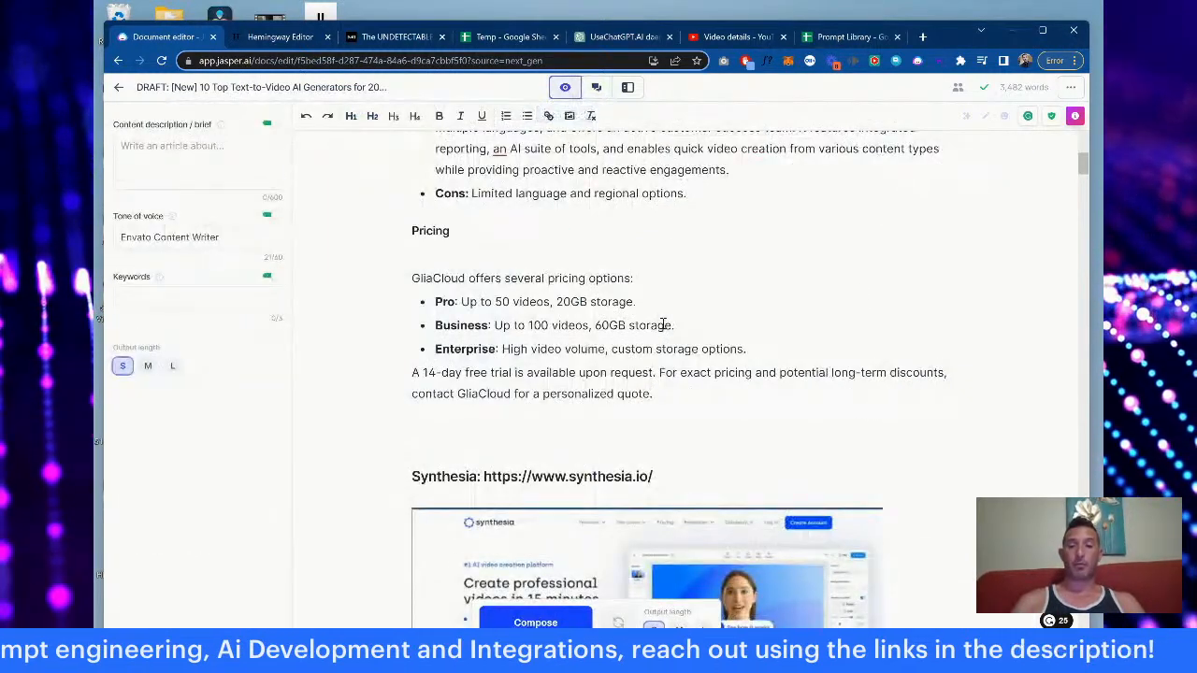
scroll(663, 327, "up", 2)
scroll(664, 324, "up", 7)
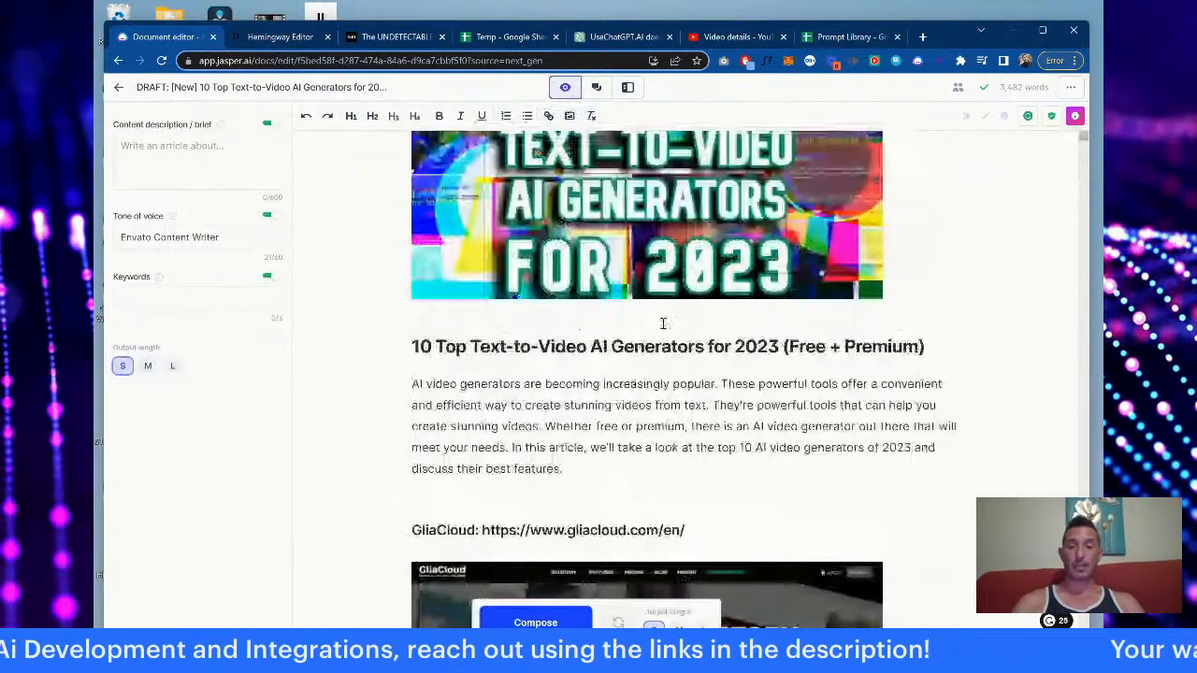
scroll(663, 323, "up", 2)
scroll(663, 324, "down", 8)
scroll(664, 324, "down", 12)
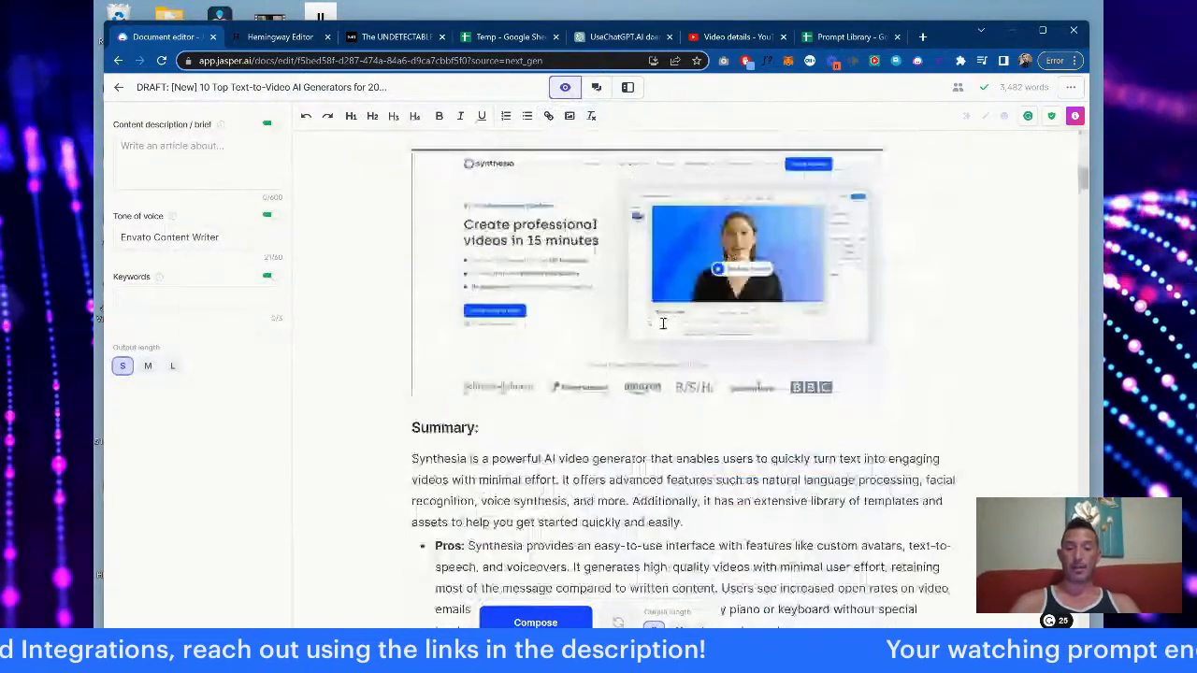
scroll(663, 323, "down", 2)
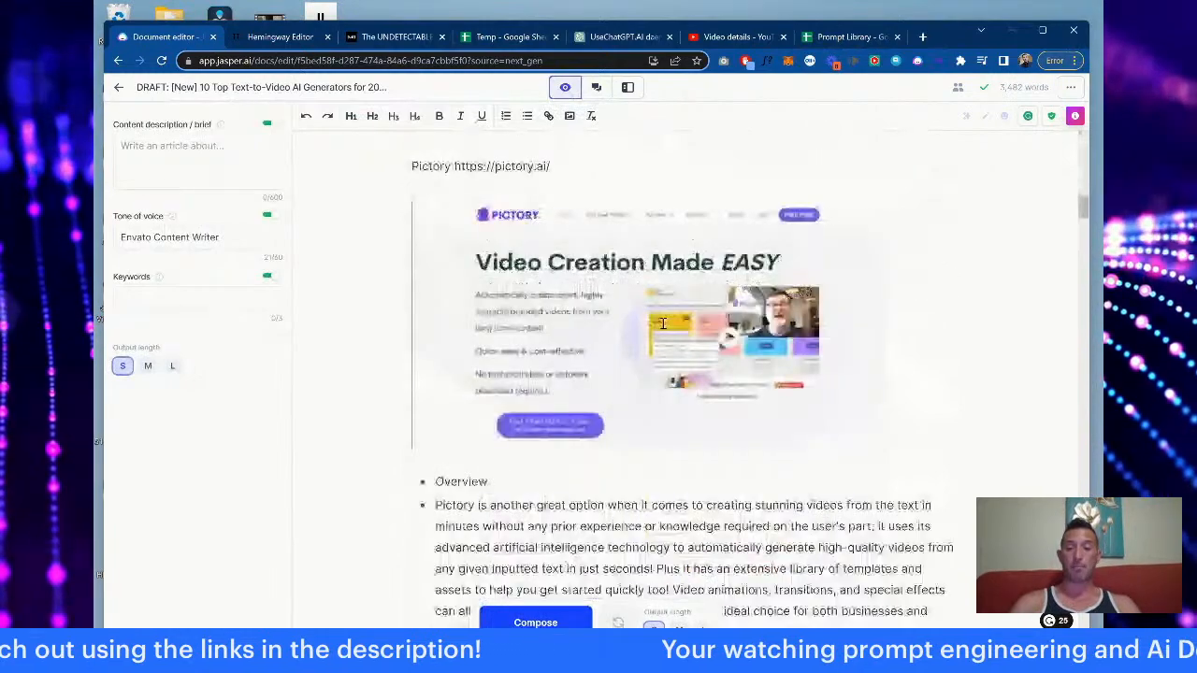
scroll(663, 323, "down", 4)
scroll(663, 324, "down", 9)
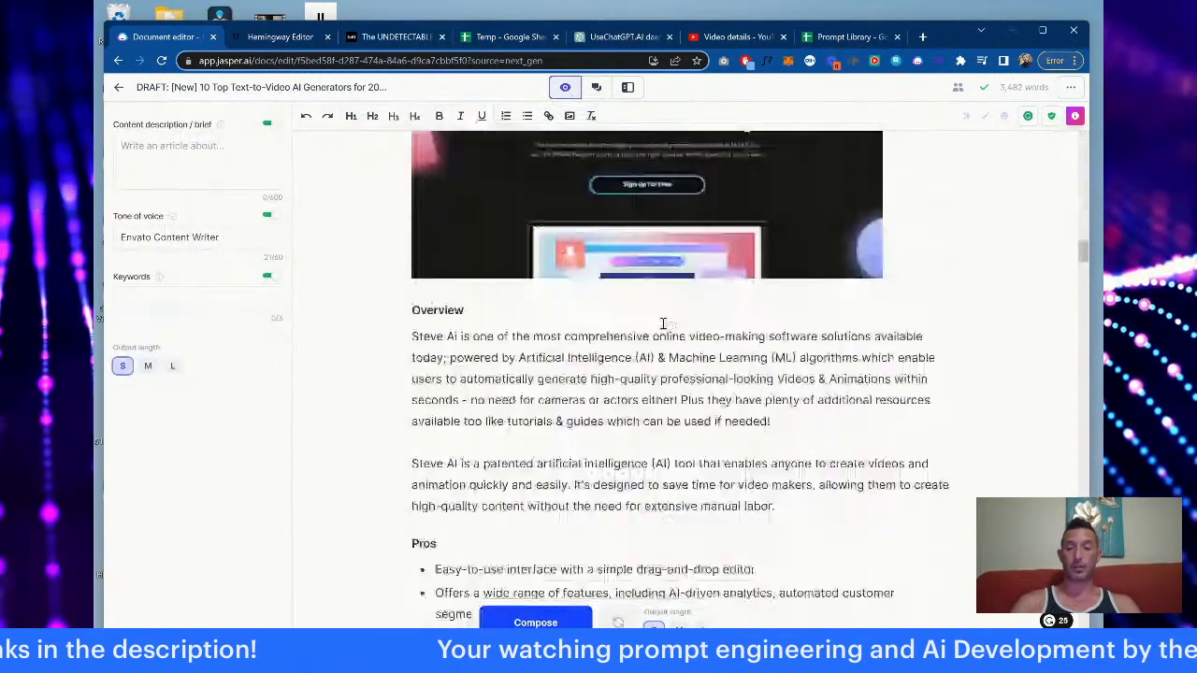
scroll(663, 323, "down", 4)
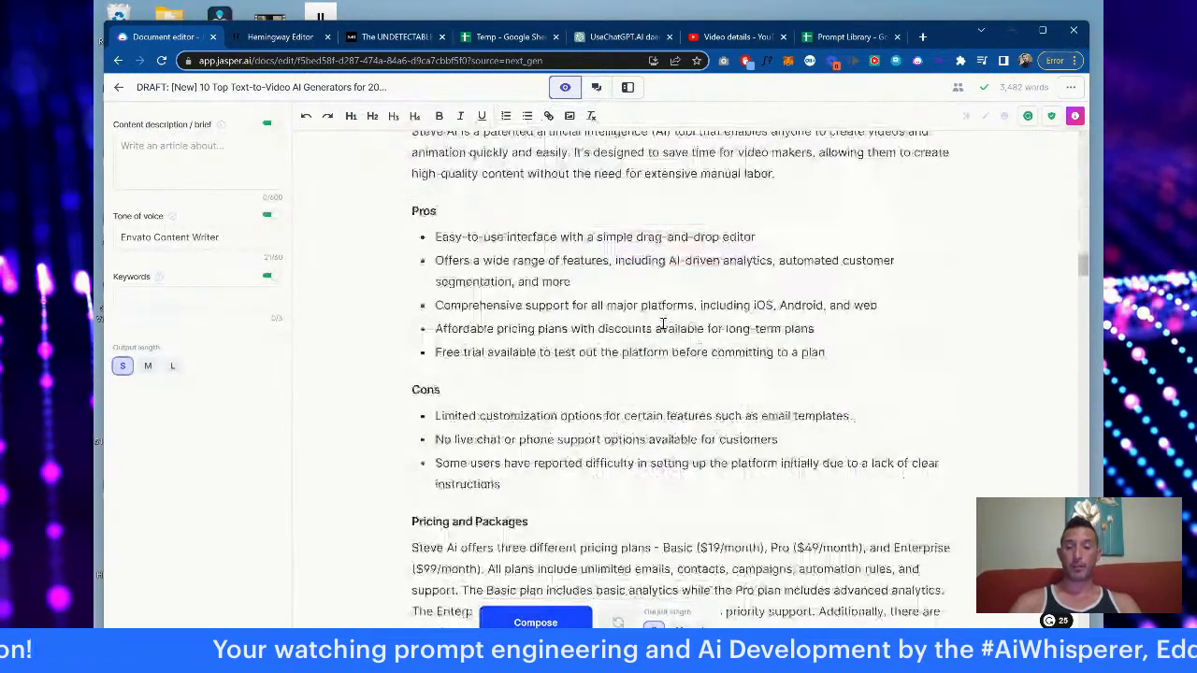
scroll(663, 323, "down", 8)
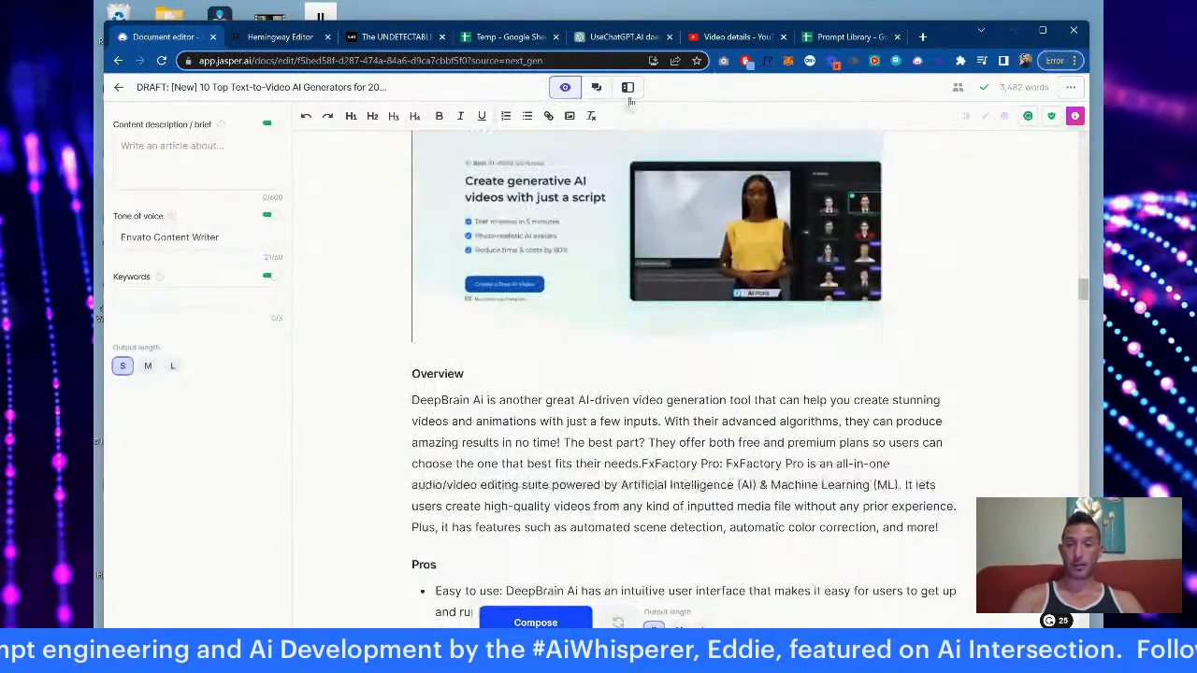
Step: Return to chat mode, search the page for "glia", and close the search
left_click(595, 87)
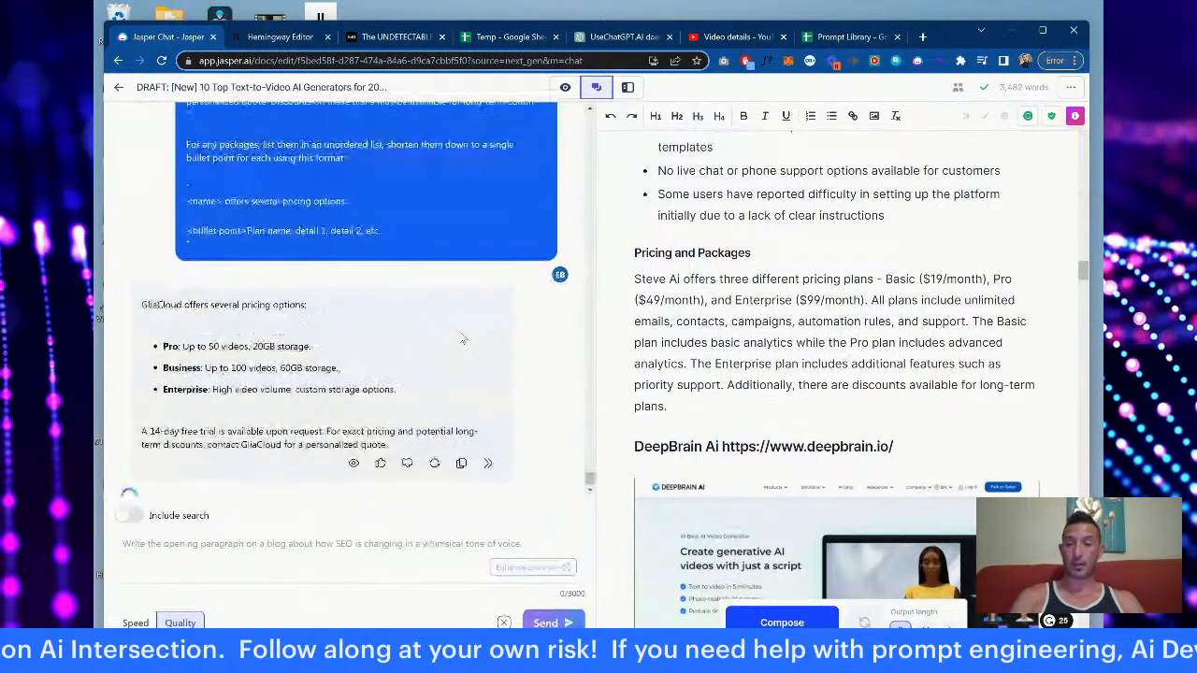
right_click(735, 259)
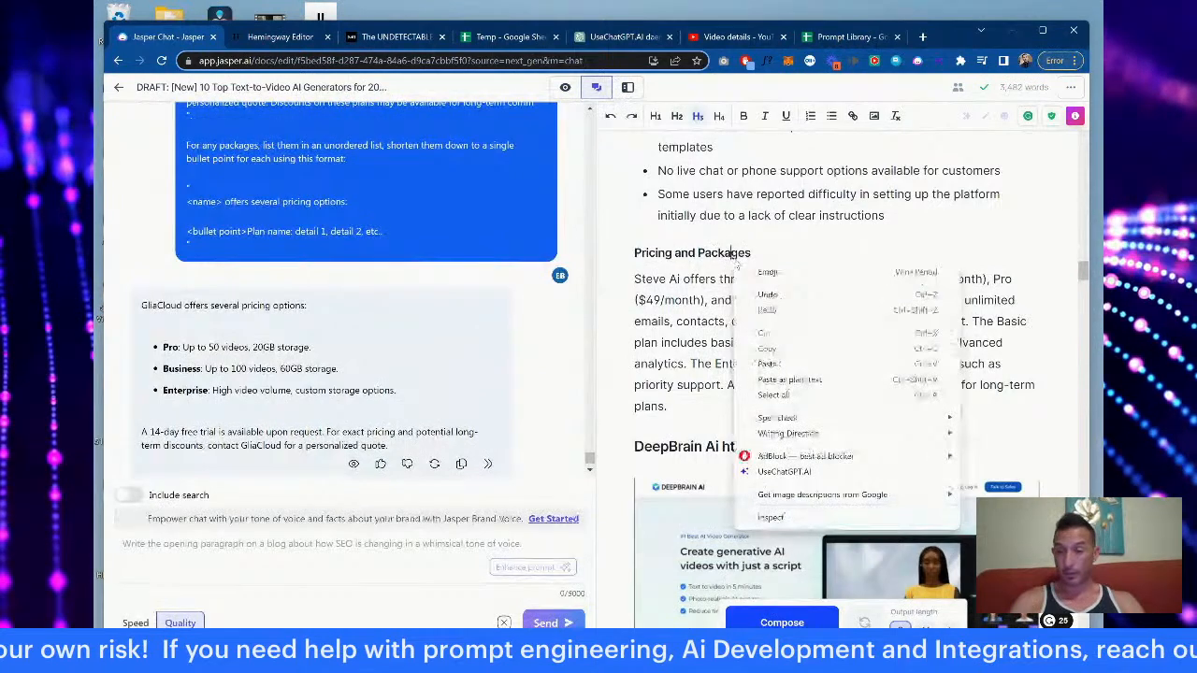
left_click(692, 320)
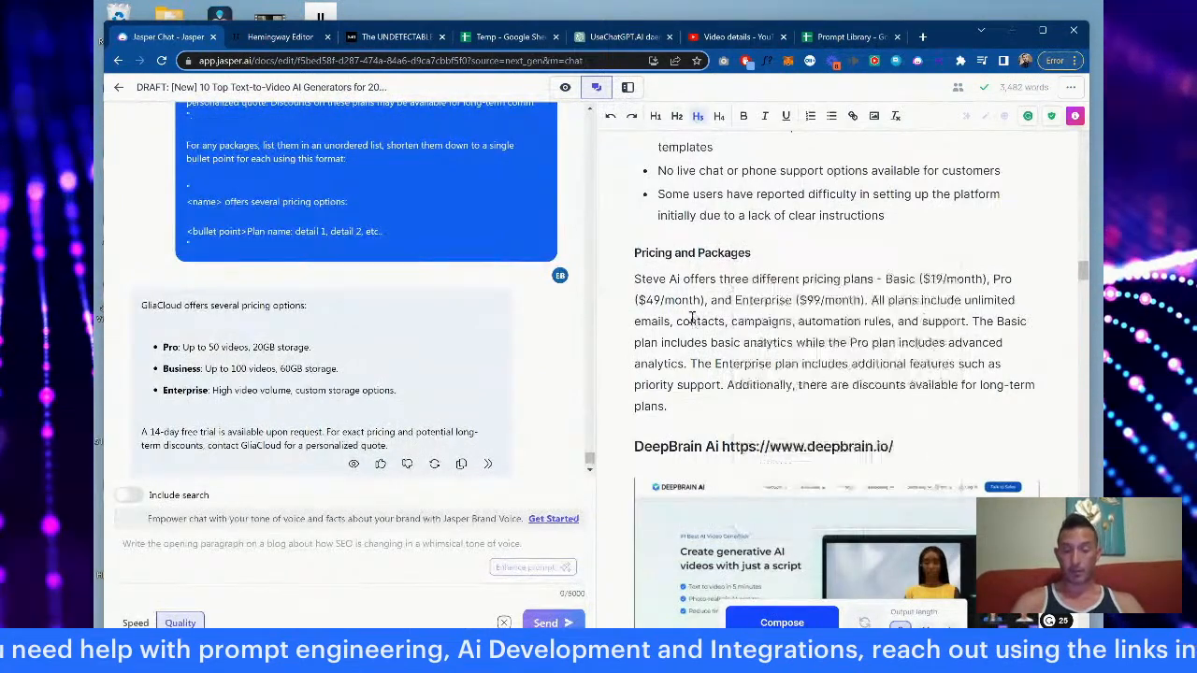
key("ctrl+f")
type("glis")
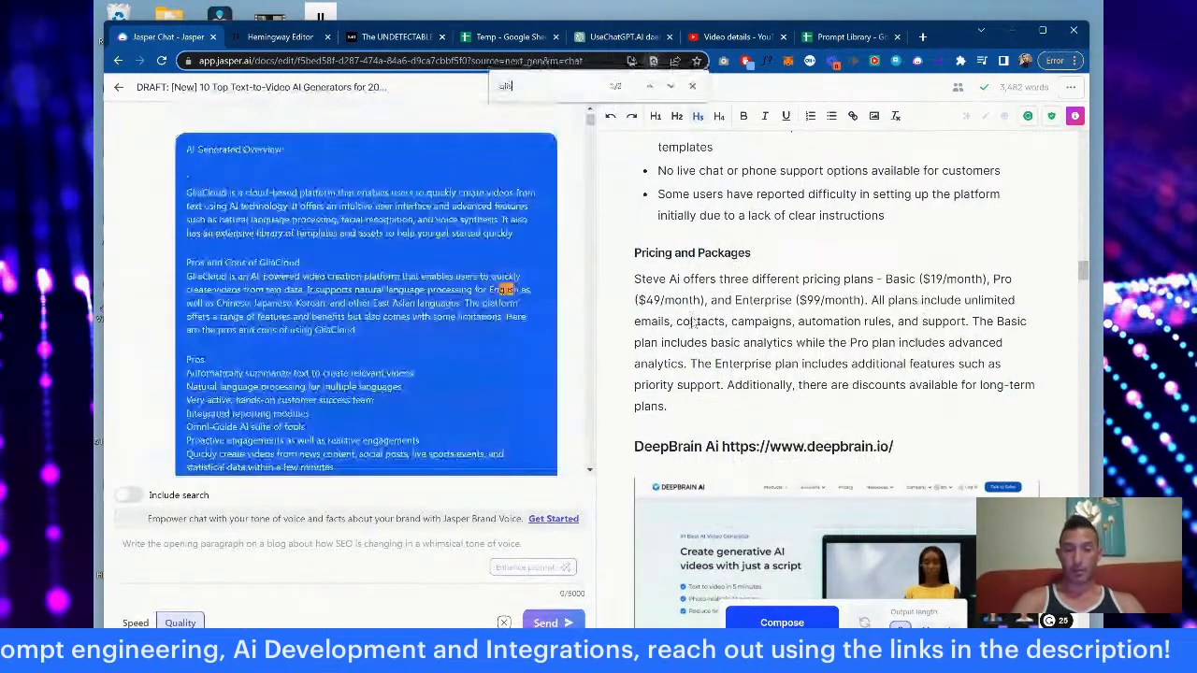
key("BackSpace")
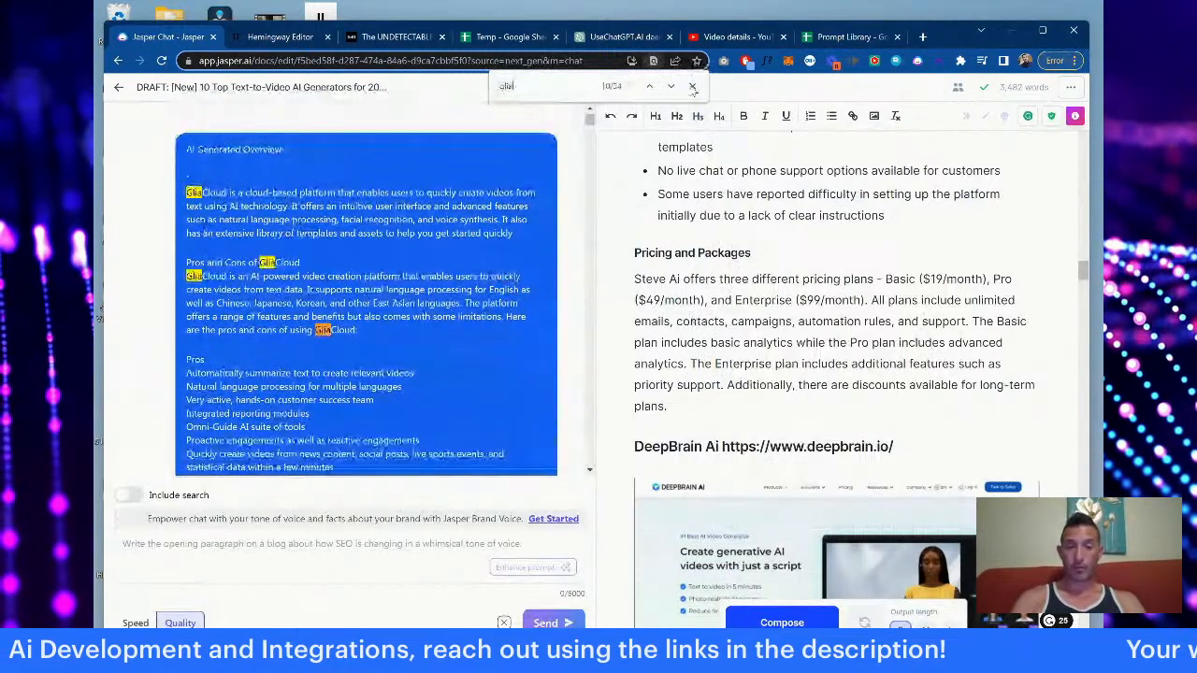
key("Escape")
Step: Show the document without the chat, search it for "glia", and examine the reformatted GliaCloud pricing section
left_click(631, 87)
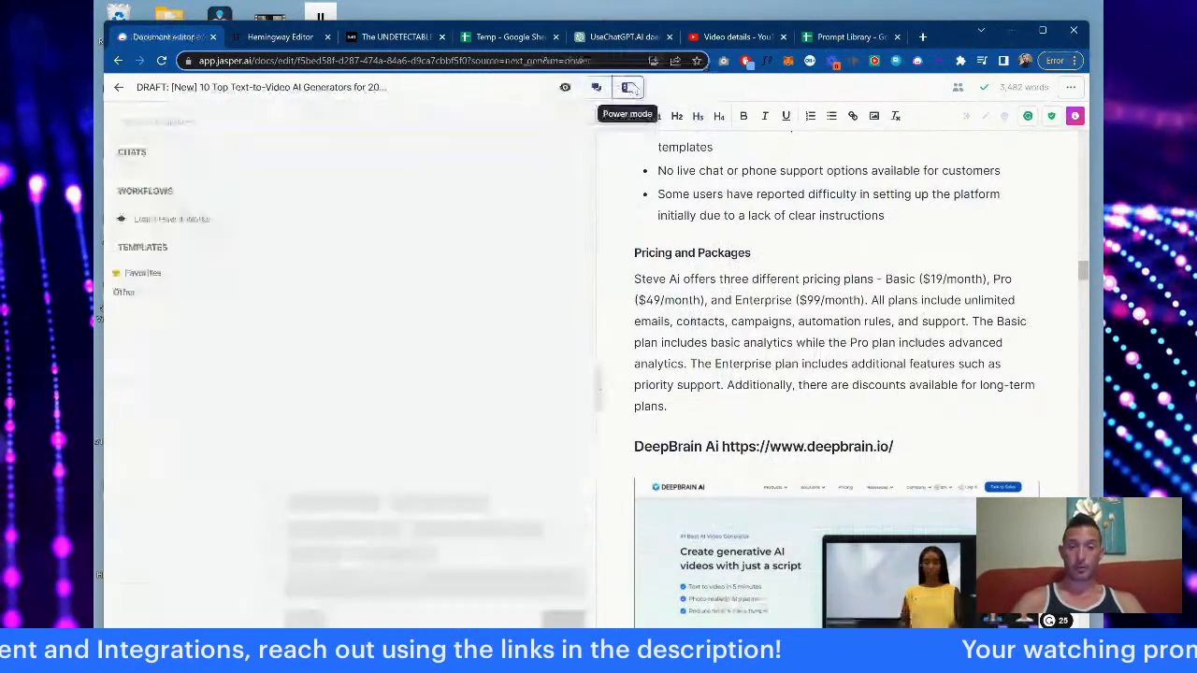
left_click(565, 87)
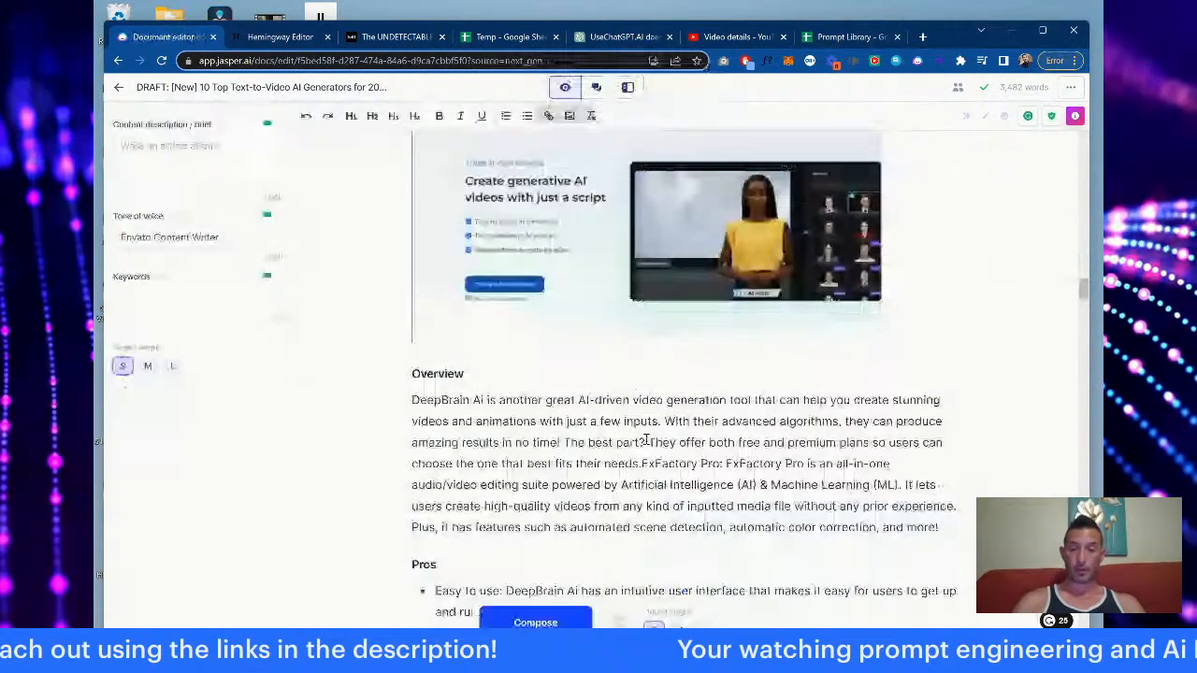
scroll(645, 439, "down", 5)
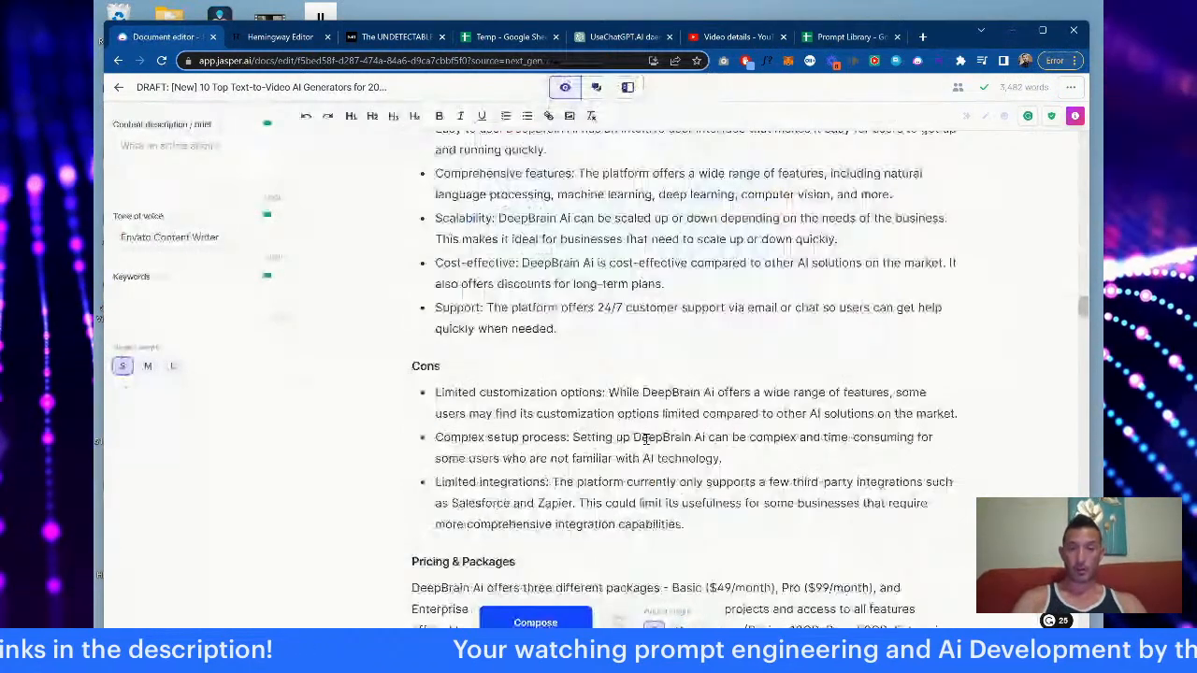
key("ctrl+f")
type("alia")
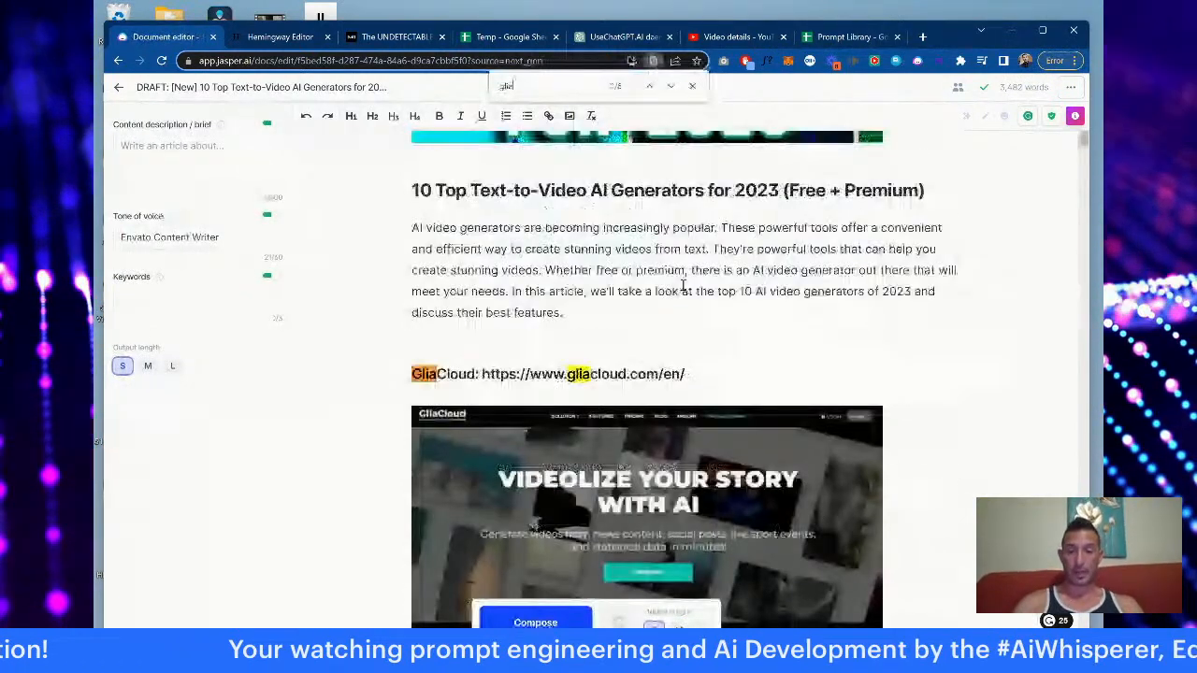
scroll(683, 287, "down", 5)
scroll(692, 301, "down", 1)
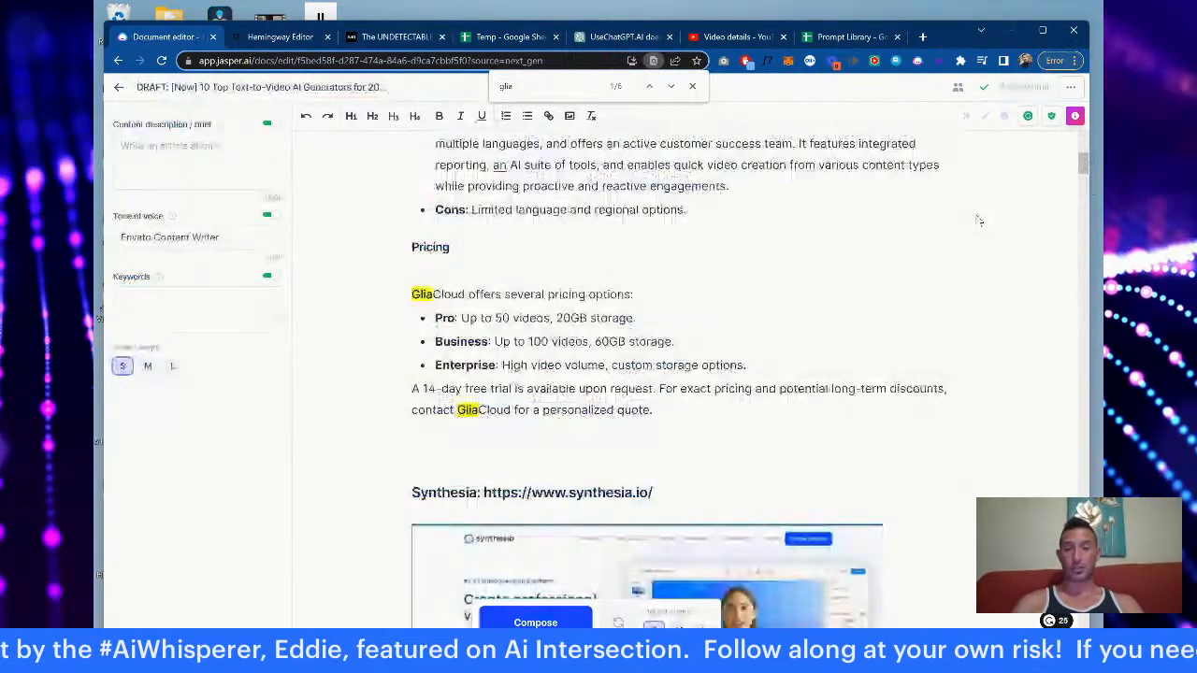
Step: Examine the unsimplified pricing paragraphs for Synthesia, Pictory, Steve Ai and DeepBrain Ai, and close the page search
scroll(777, 323, "down", 10)
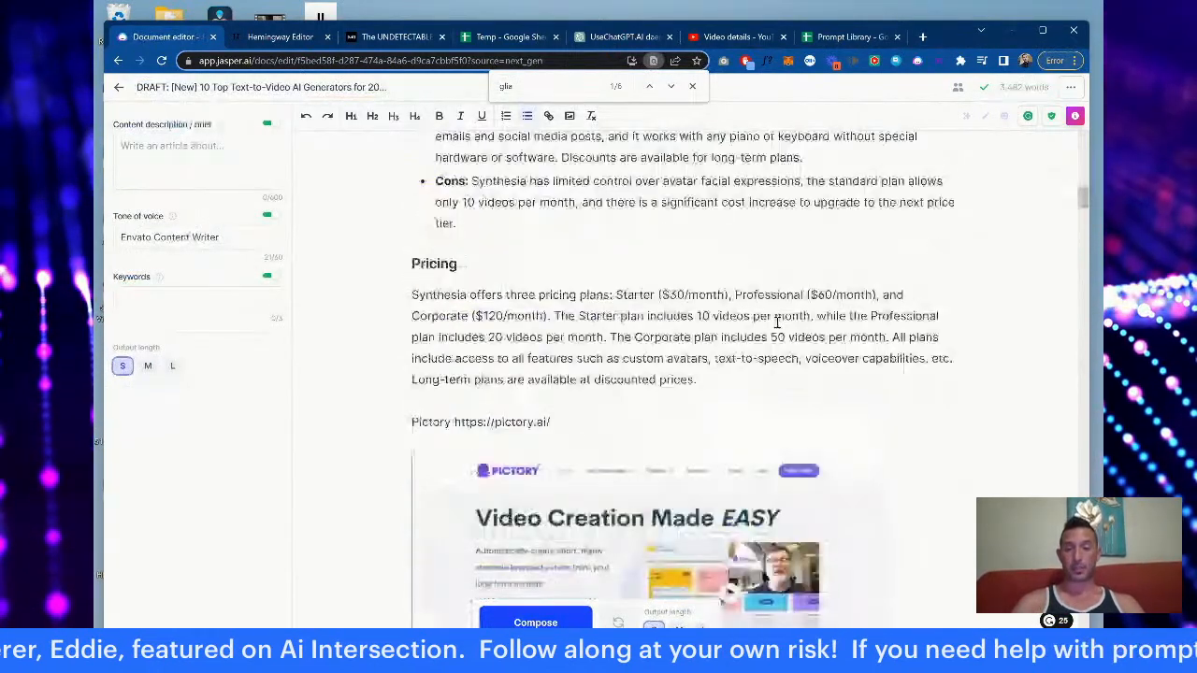
scroll(776, 322, "up", 1)
scroll(776, 323, "up", 2)
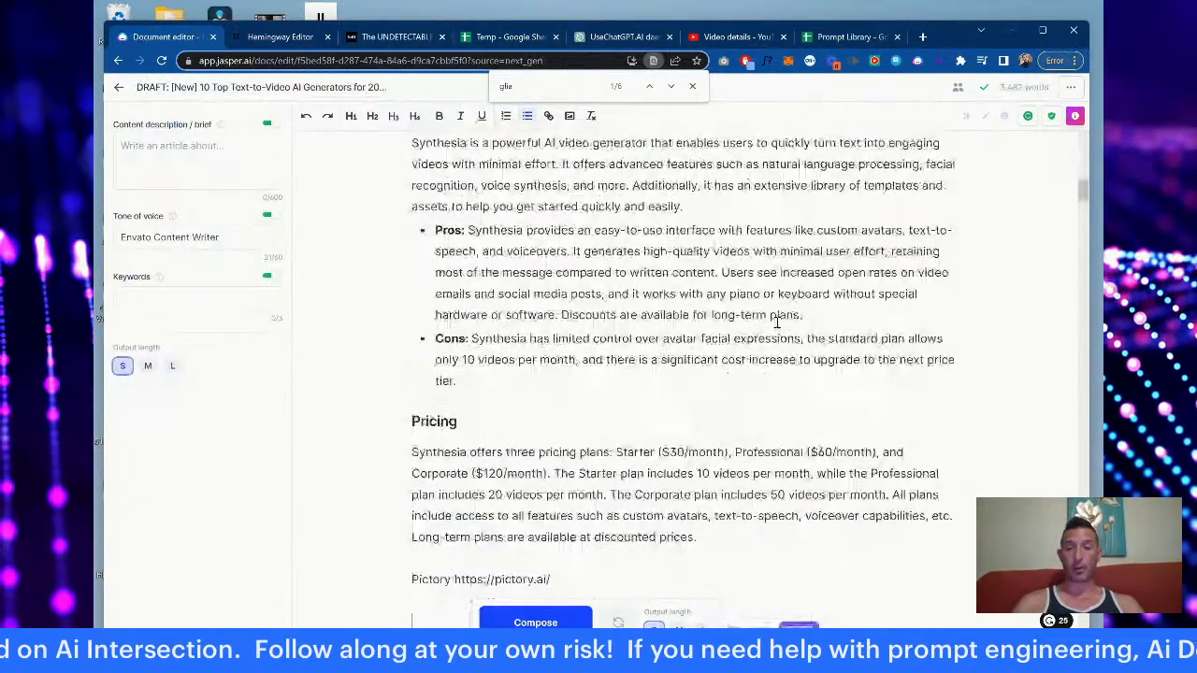
scroll(776, 323, "down", 1)
left_click_drag(697, 481, 405, 400)
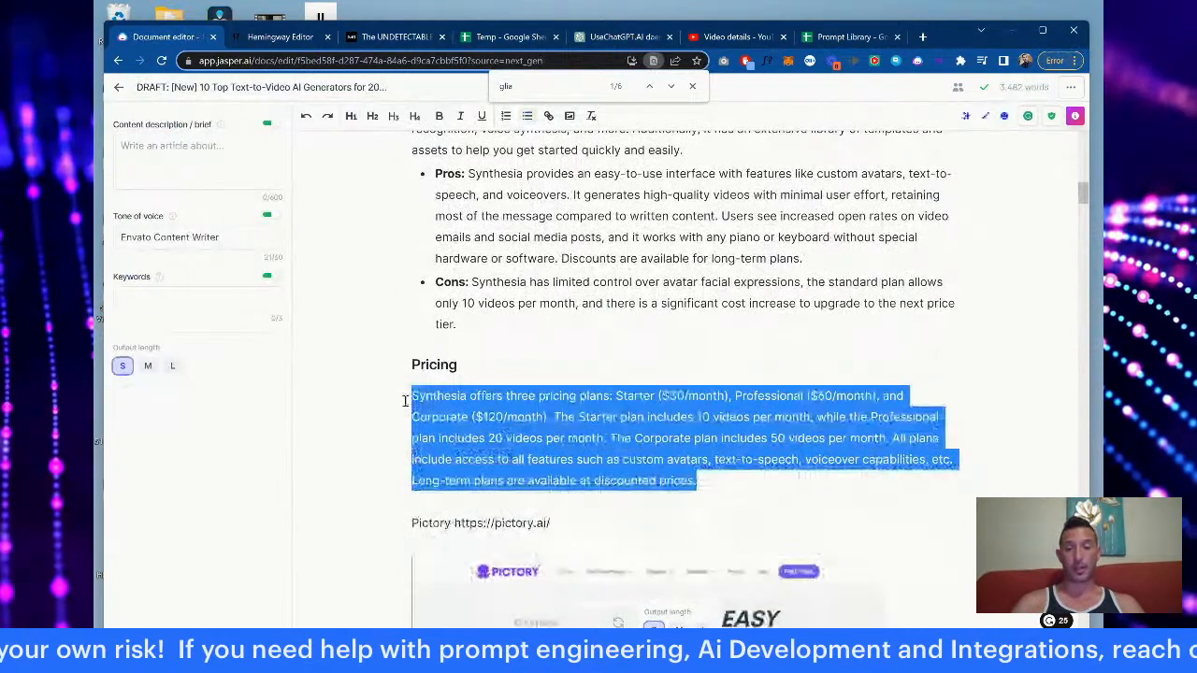
scroll(548, 435, "down", 5)
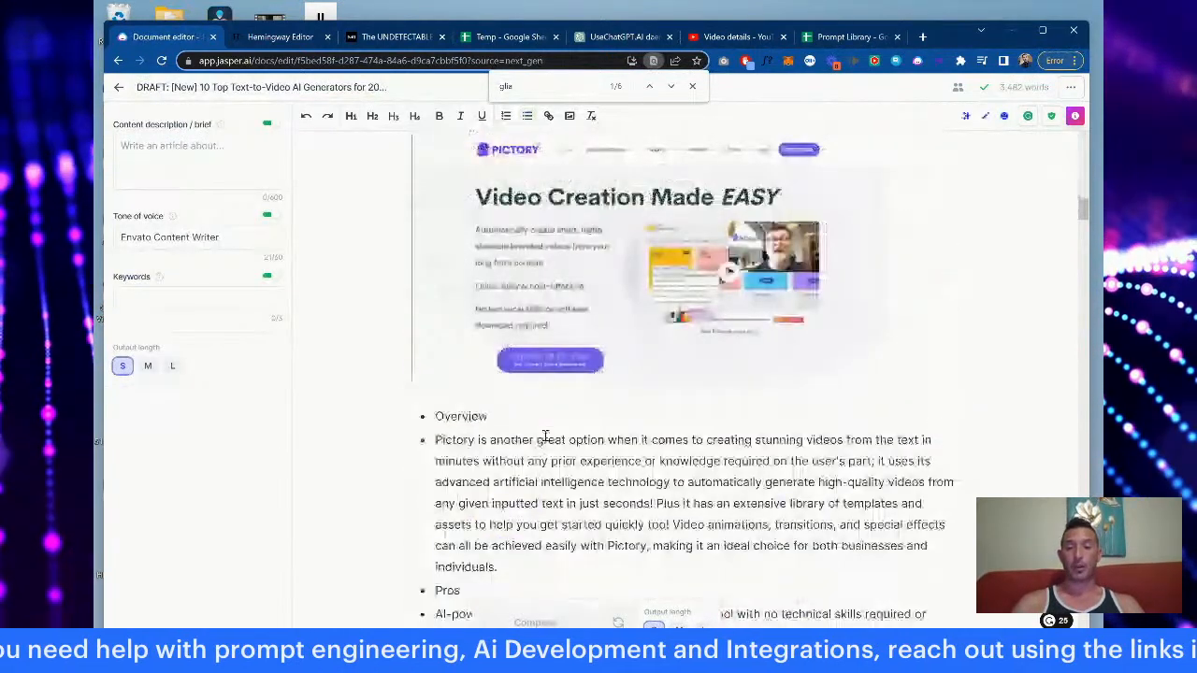
scroll(545, 437, "down", 6)
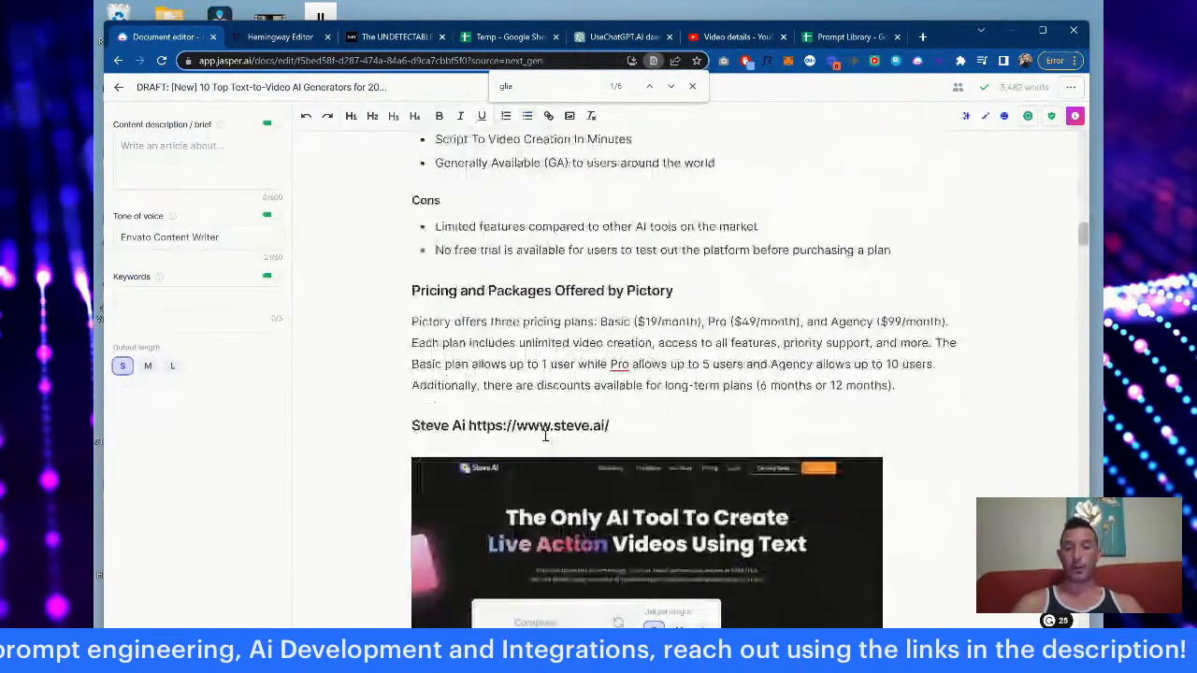
scroll(545, 436, "down", 9)
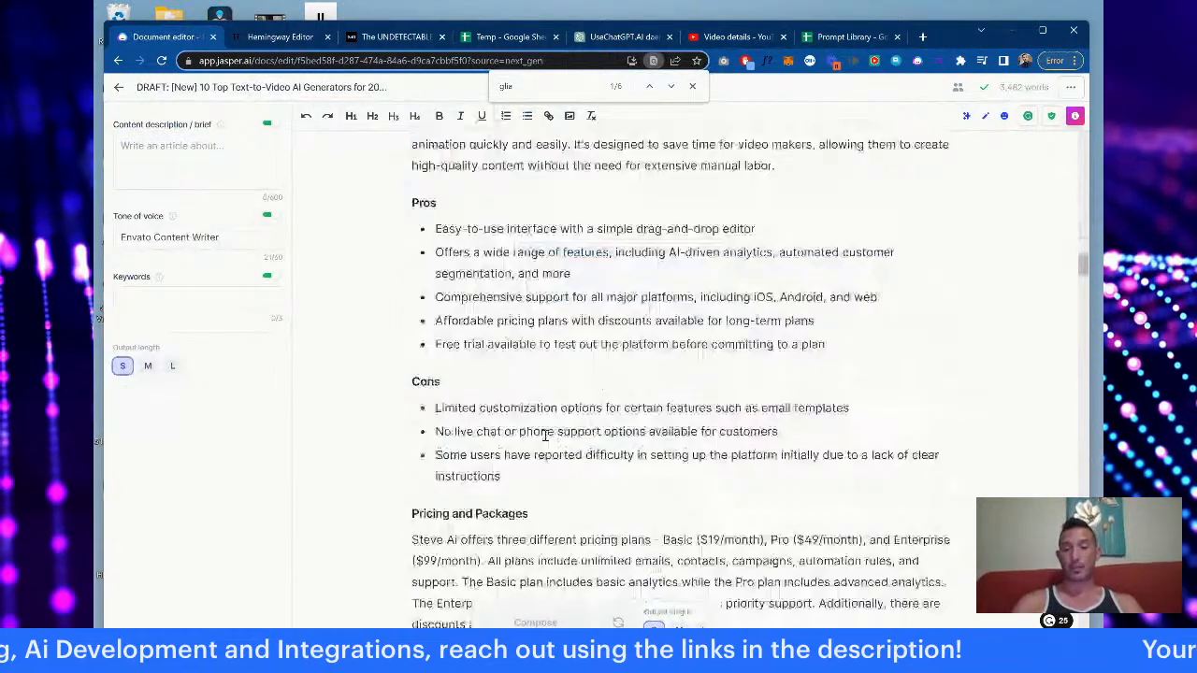
scroll(681, 453, "down", 2)
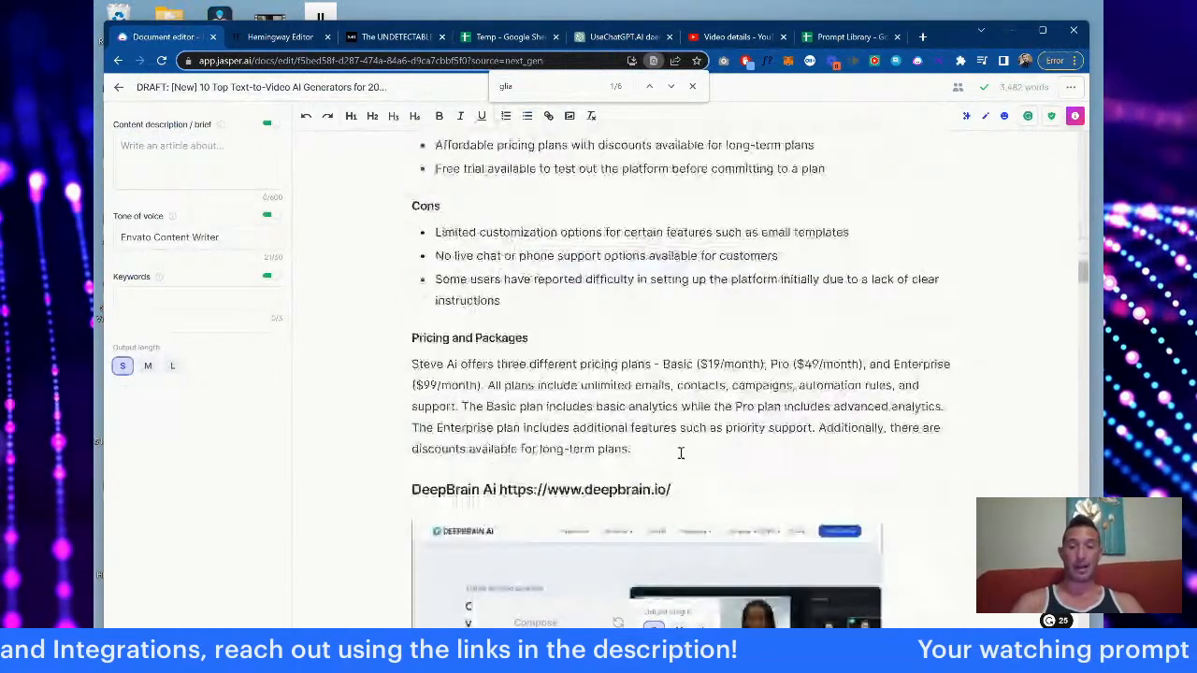
triple_click(681, 454)
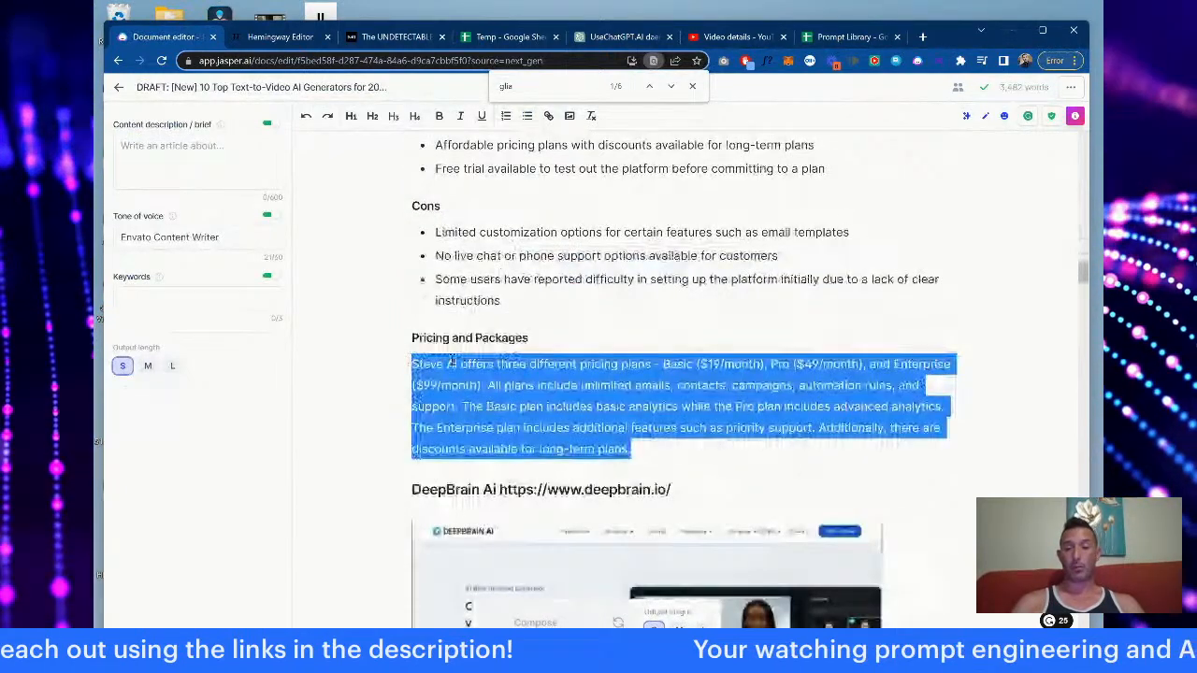
scroll(452, 361, "down", 10)
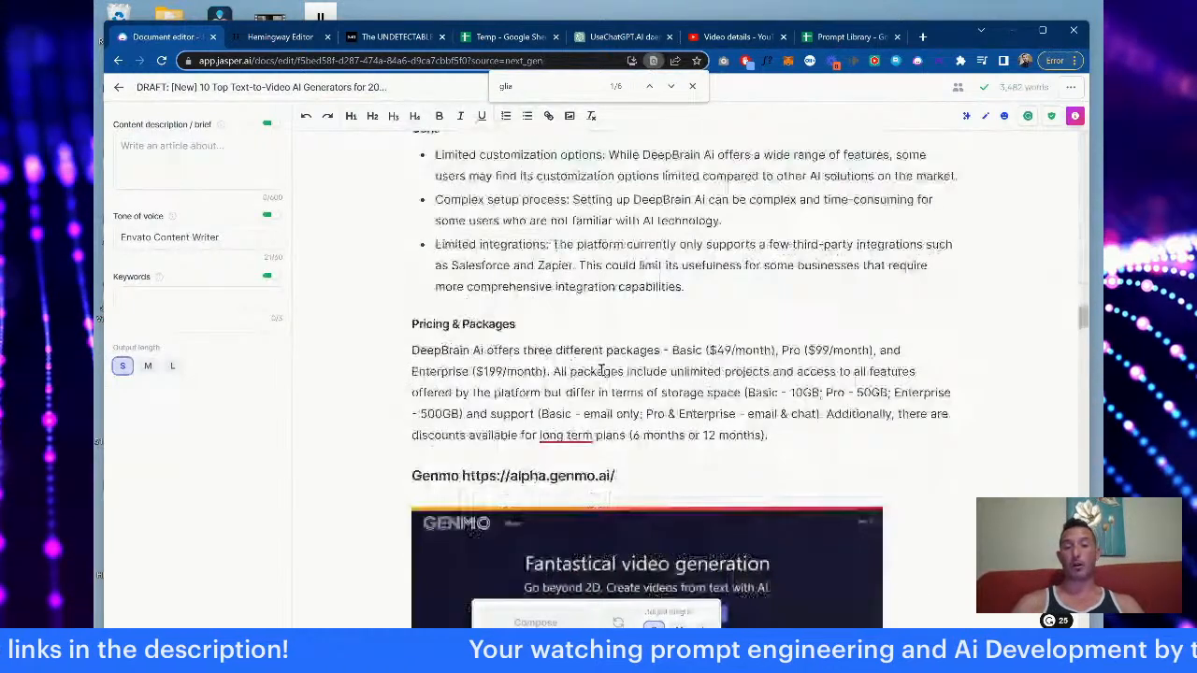
scroll(602, 370, "down", 2)
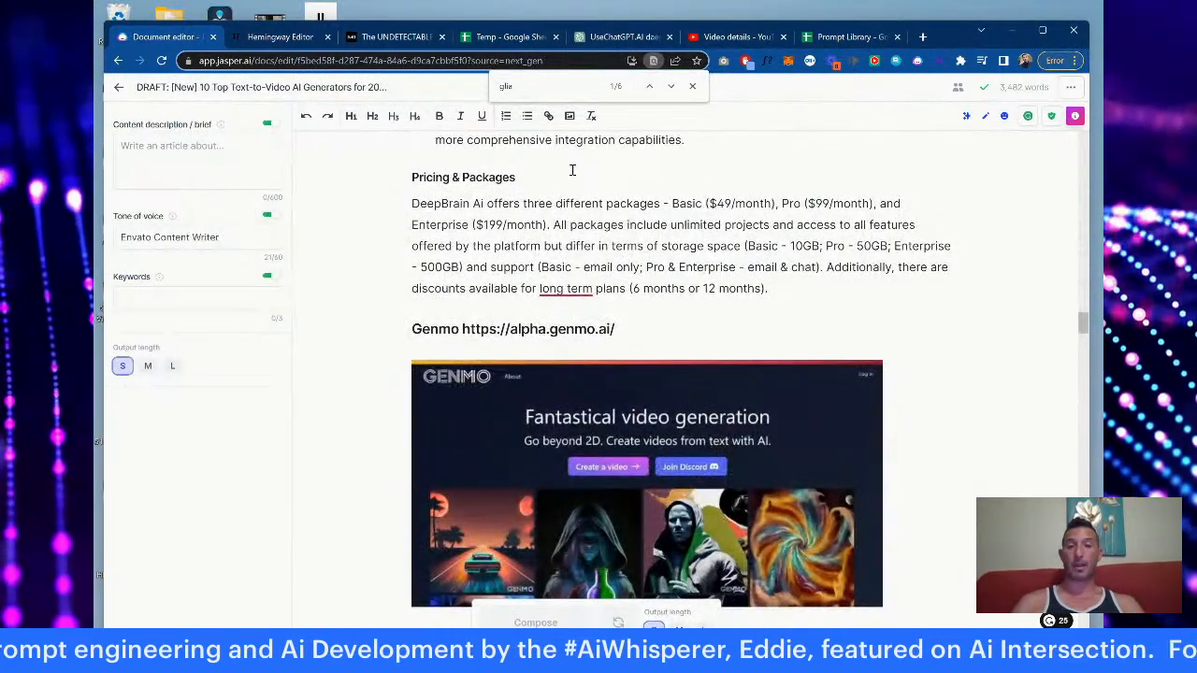
left_click(693, 86)
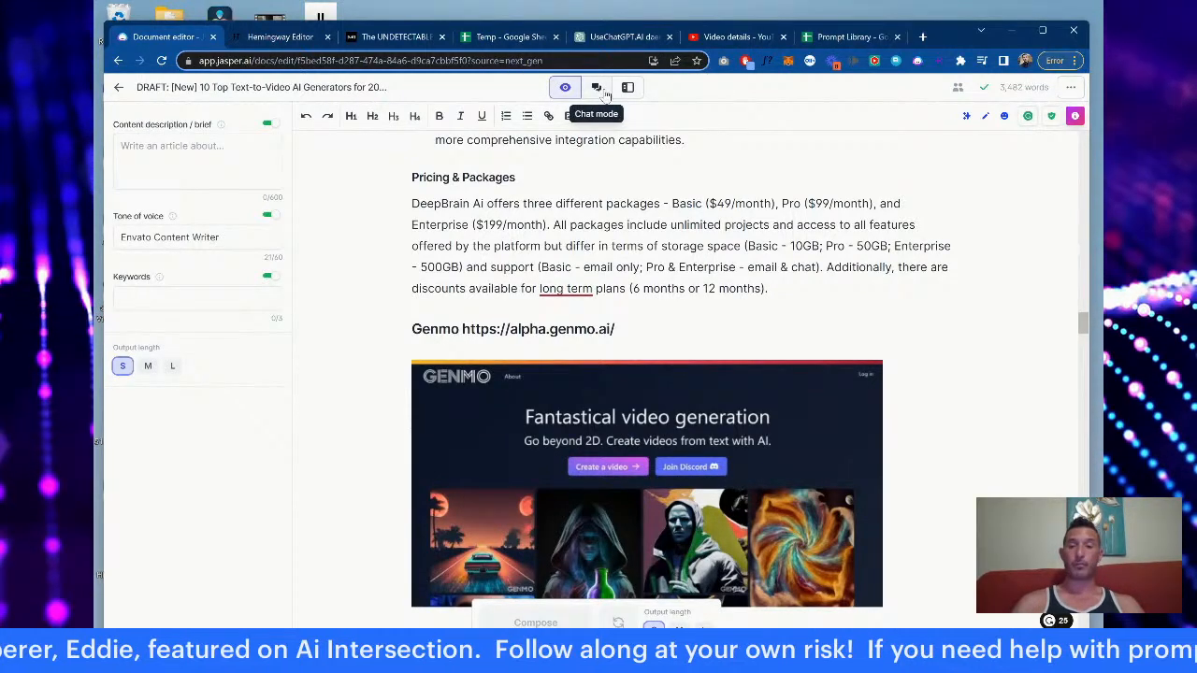
Step: Bring back chat mode beside the document and return to the GliaCloud pricing section in the article
left_click(597, 87)
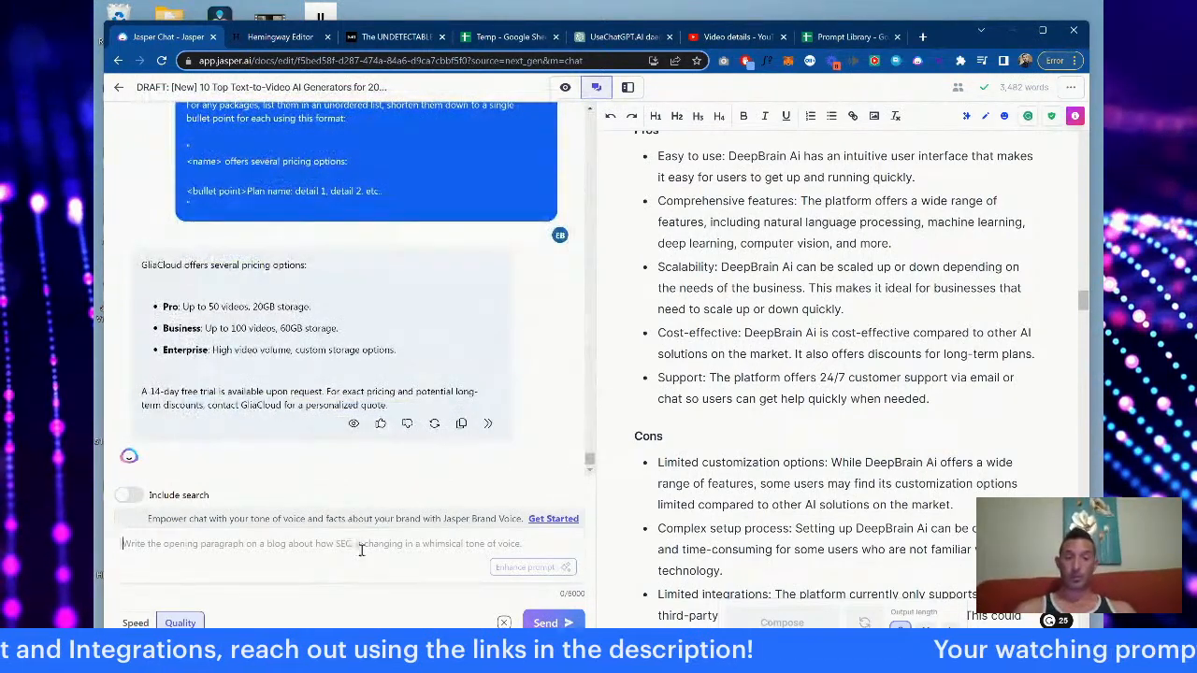
right_click(1084, 273)
left_click(1081, 262)
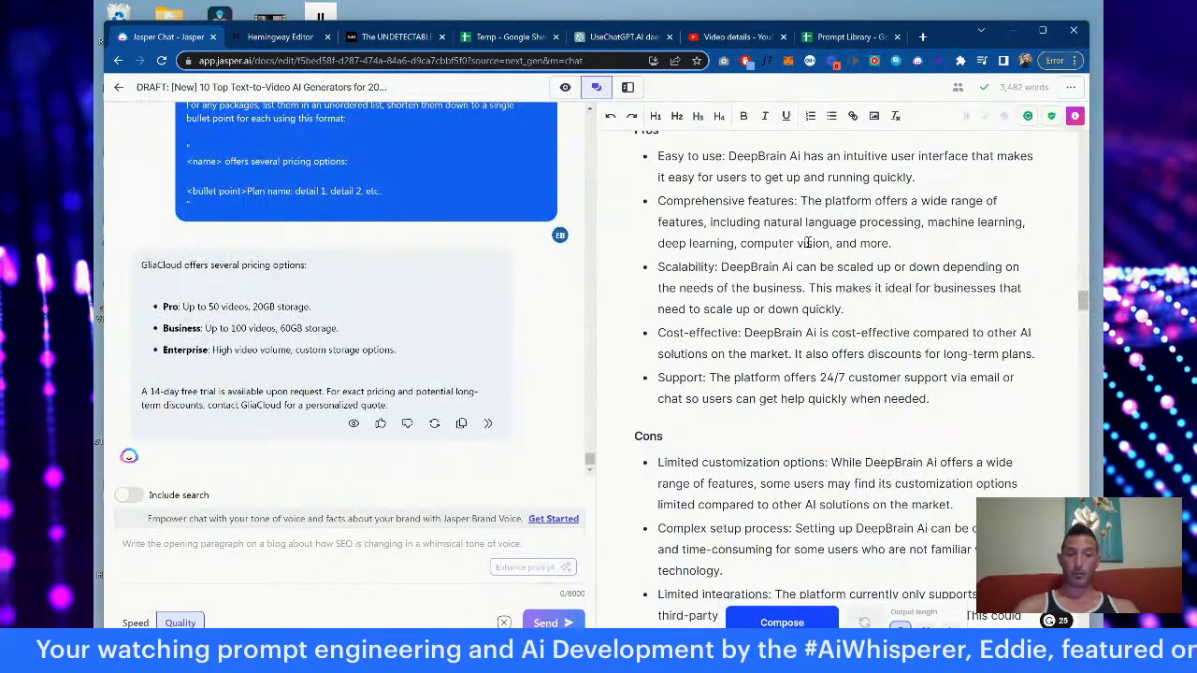
scroll(802, 240, "up", 10)
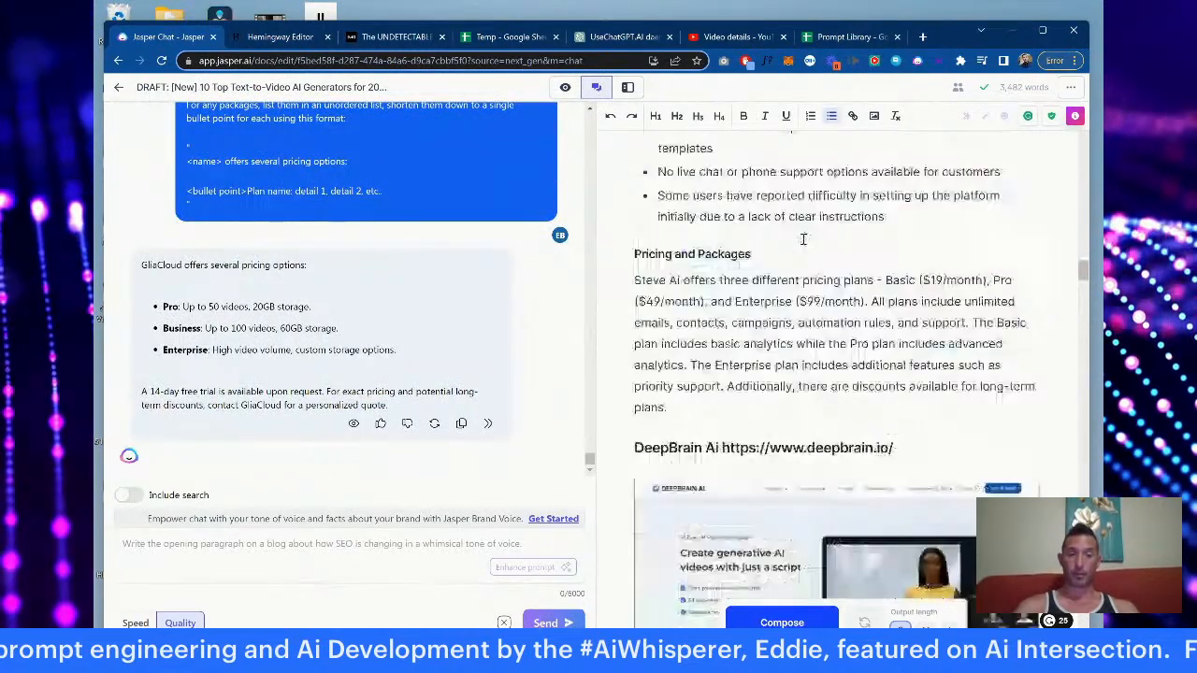
scroll(802, 239, "up", 20)
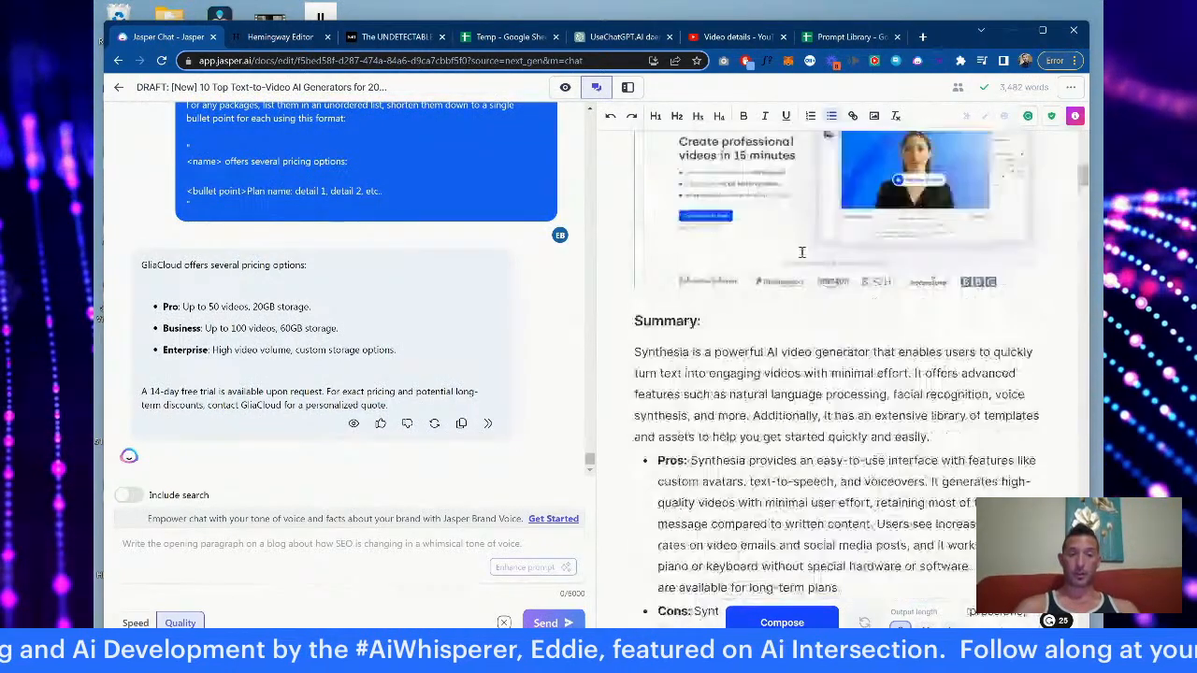
scroll(801, 251, "up", 6)
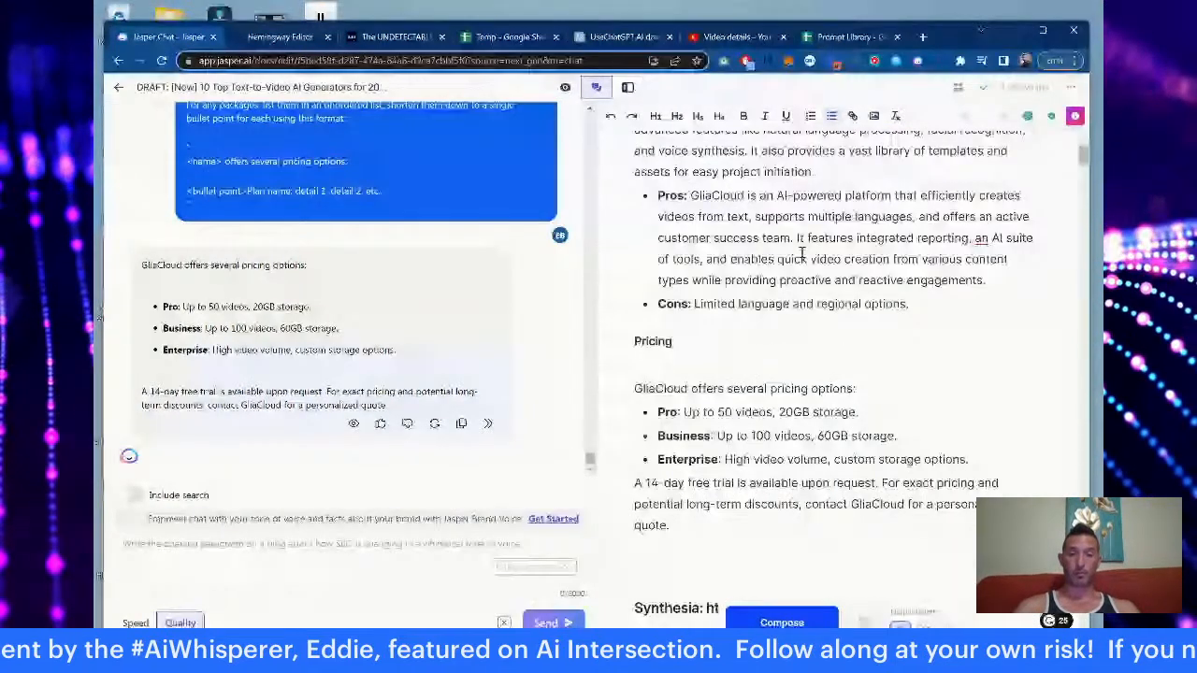
scroll(802, 251, "up", 5)
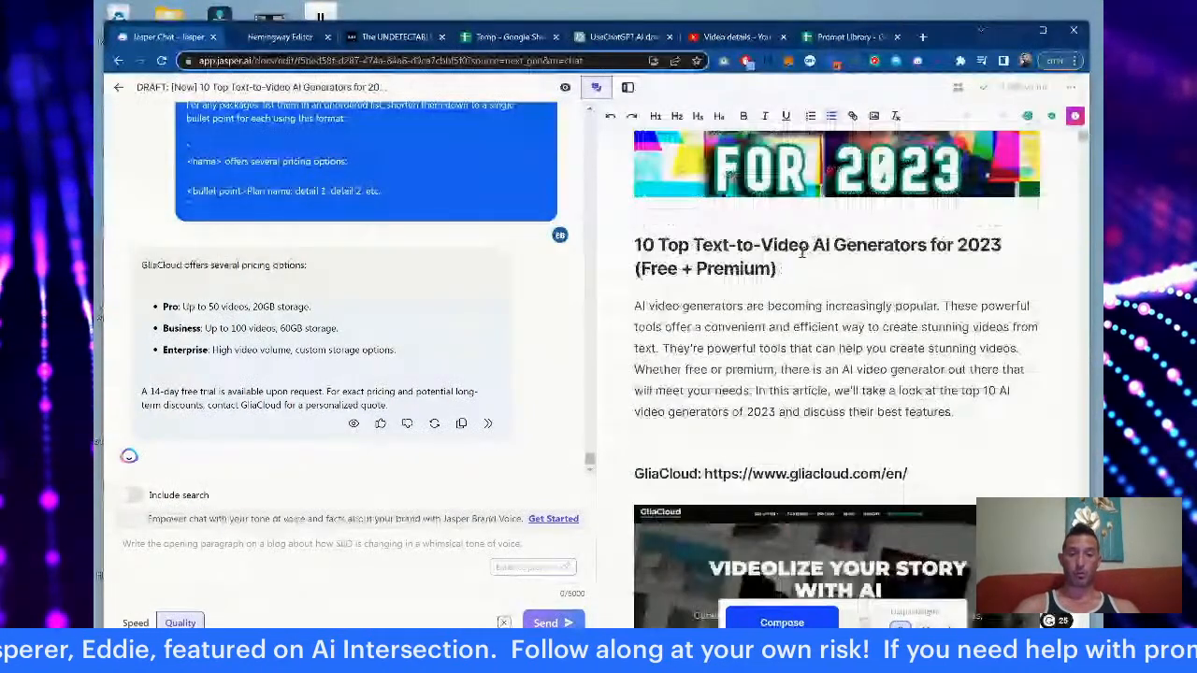
scroll(802, 252, "down", 12)
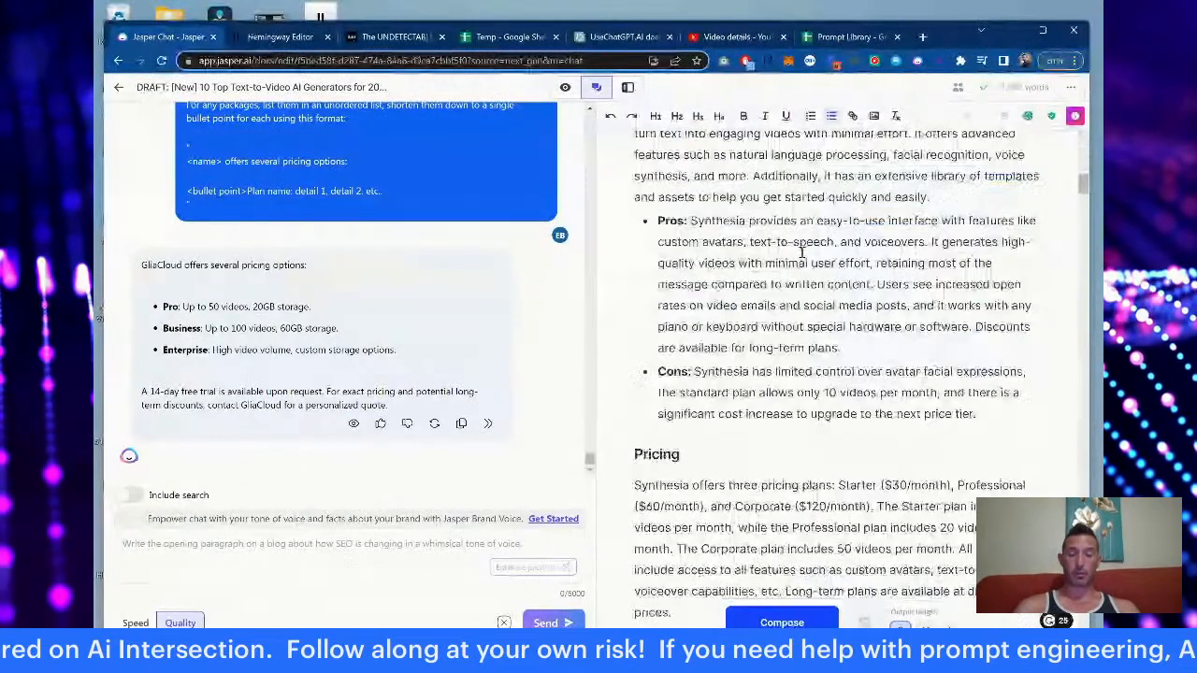
scroll(801, 252, "down", 3)
scroll(802, 251, "up", 4)
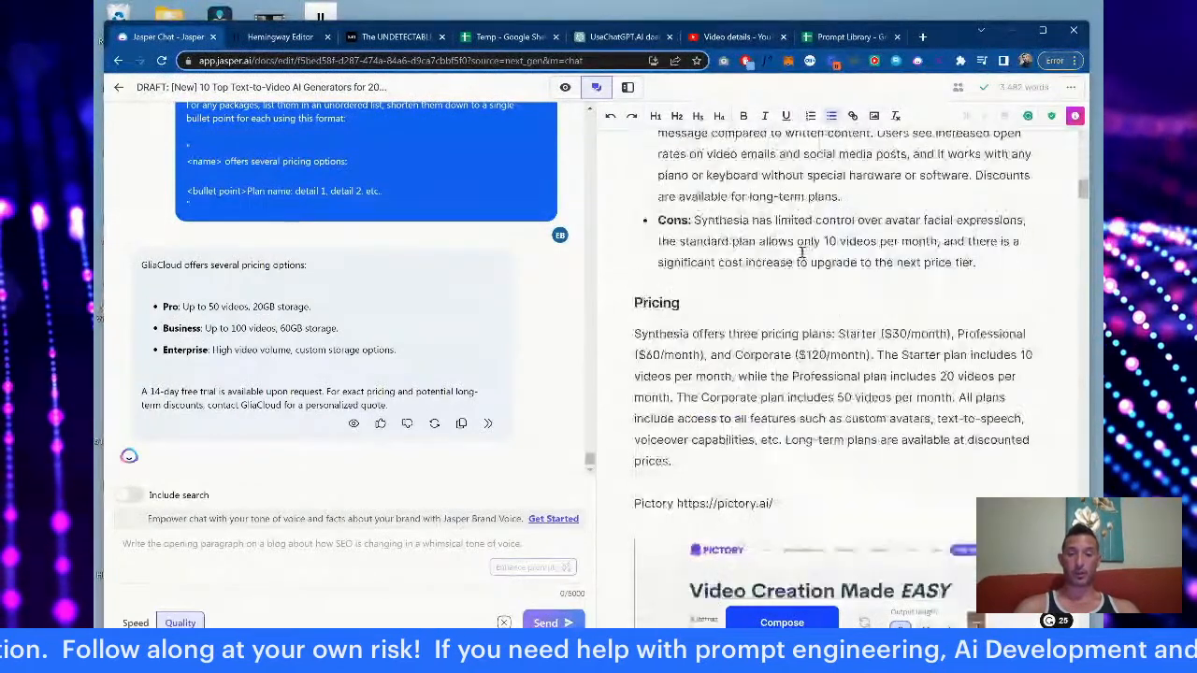
scroll(801, 252, "down", 3)
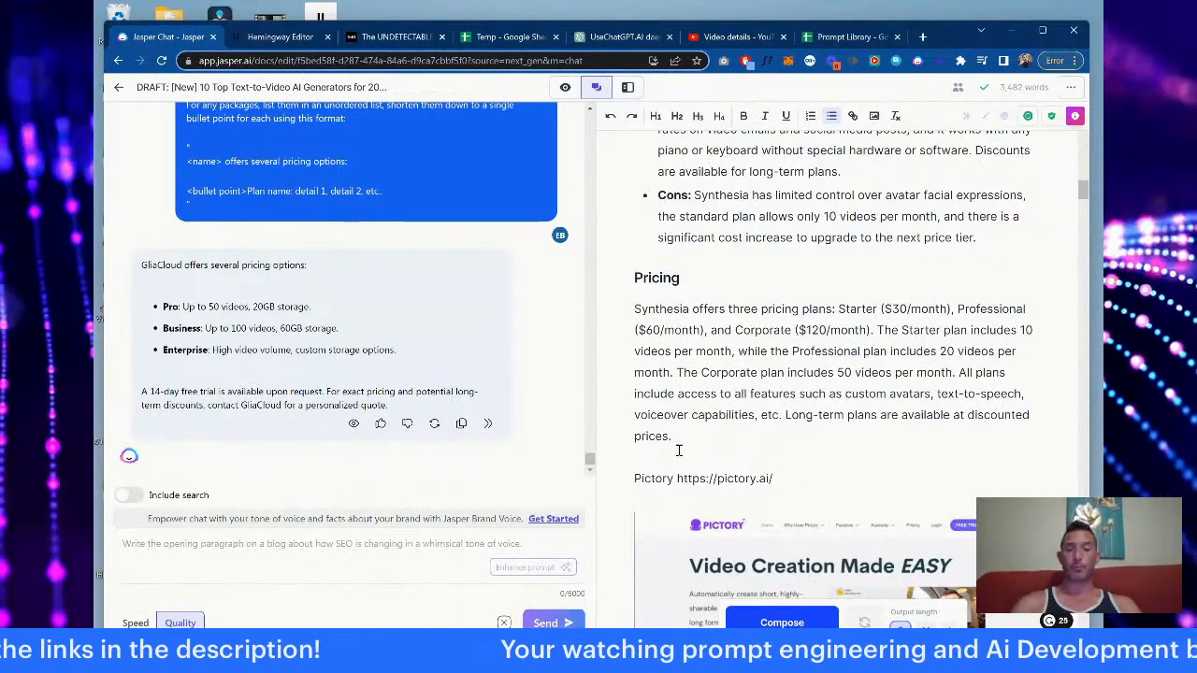
left_click_drag(774, 478, 635, 313)
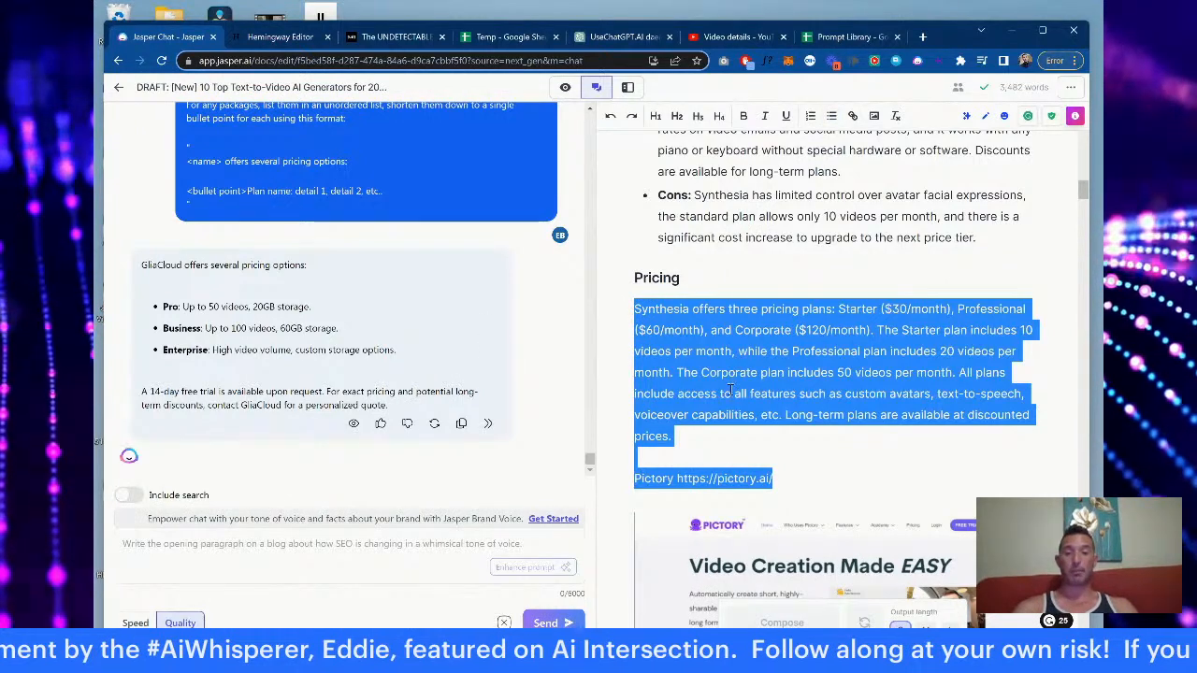
left_click(747, 425)
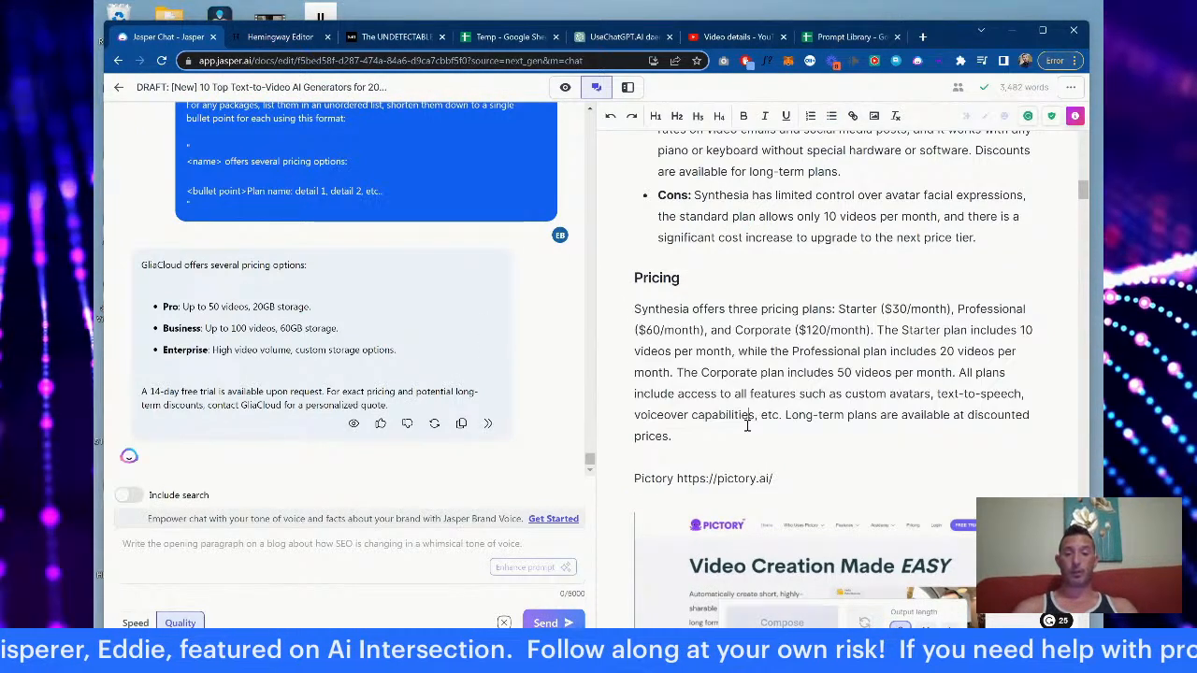
left_click_drag(782, 478, 633, 476)
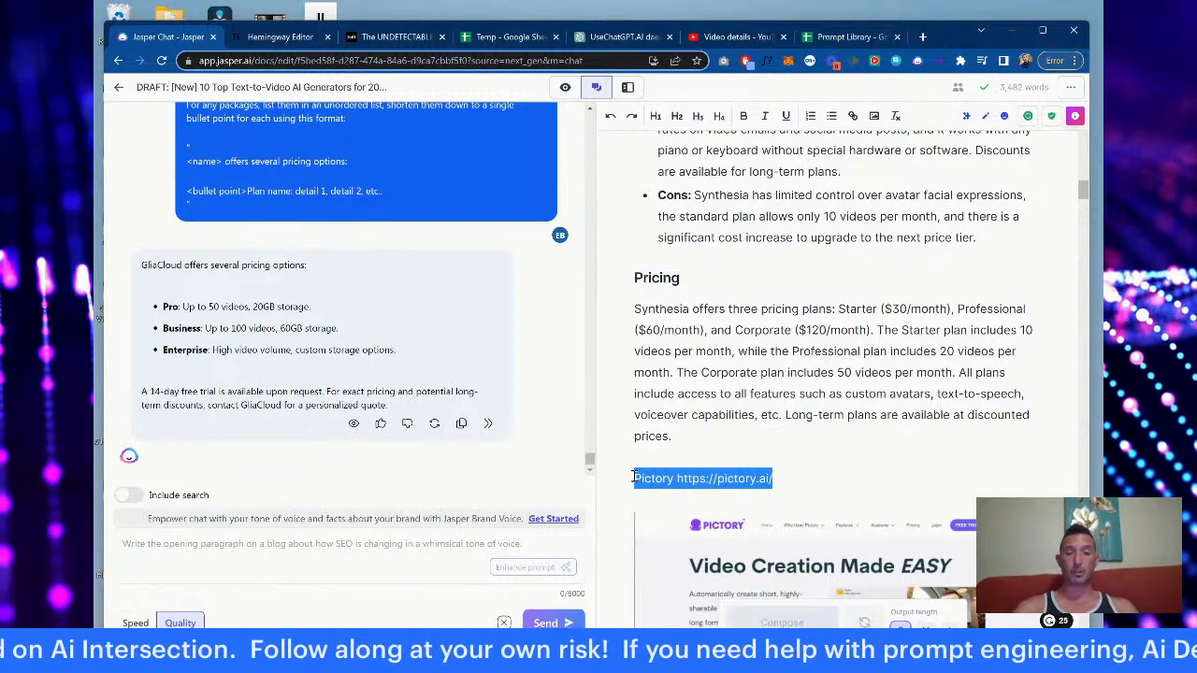
left_click(677, 116)
Step: Send the chat the message "Do the same with this one:" followed by Synthesia's copied pricing paragraph in quotation marks
left_click_drag(674, 436, 620, 316)
key("ctrl+c")
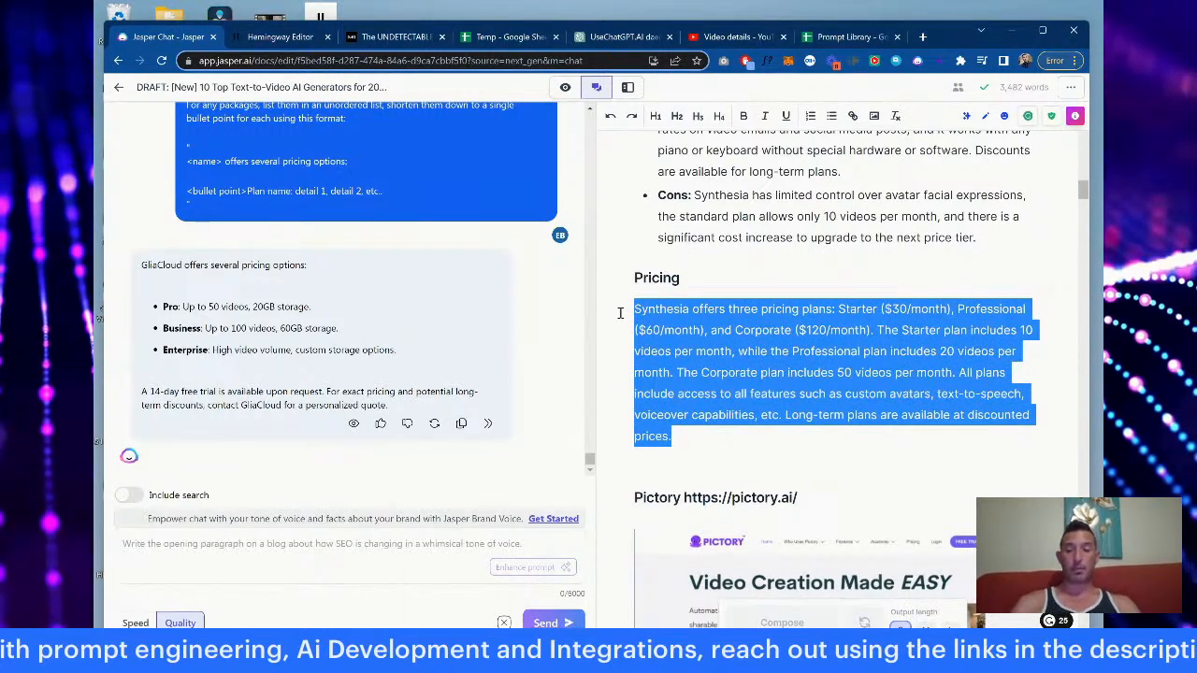
left_click(372, 553)
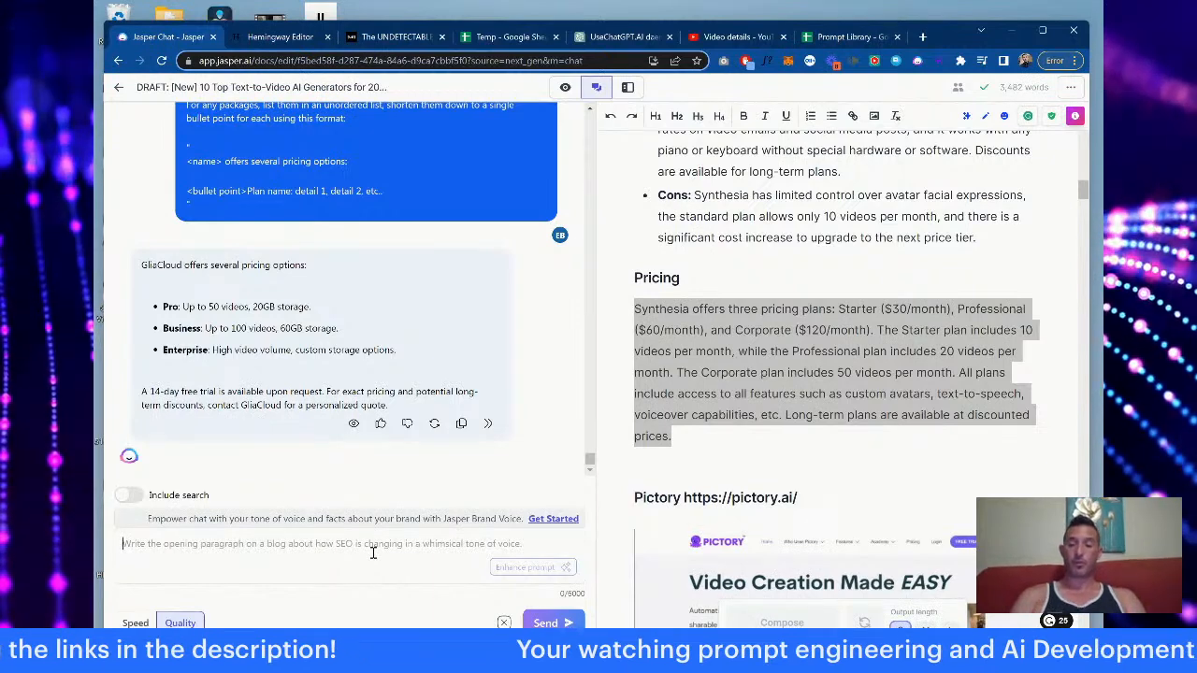
type("Do the same with this one")
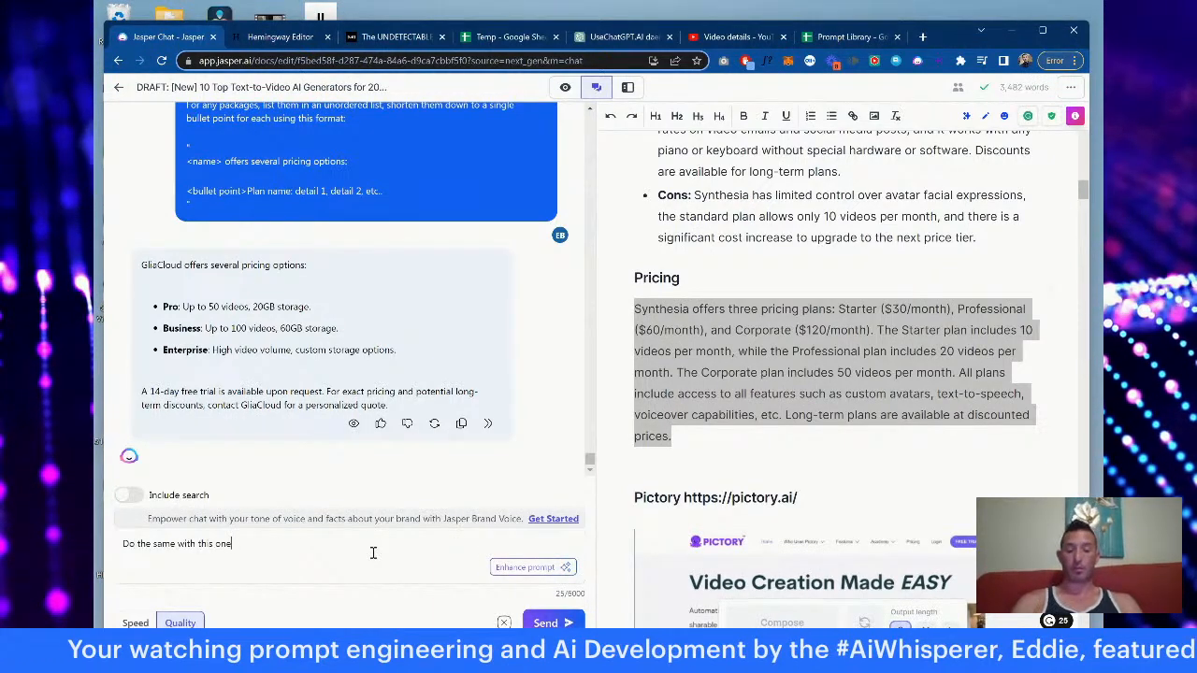
type(":")
key("shift+Return")
key("shift+Return")
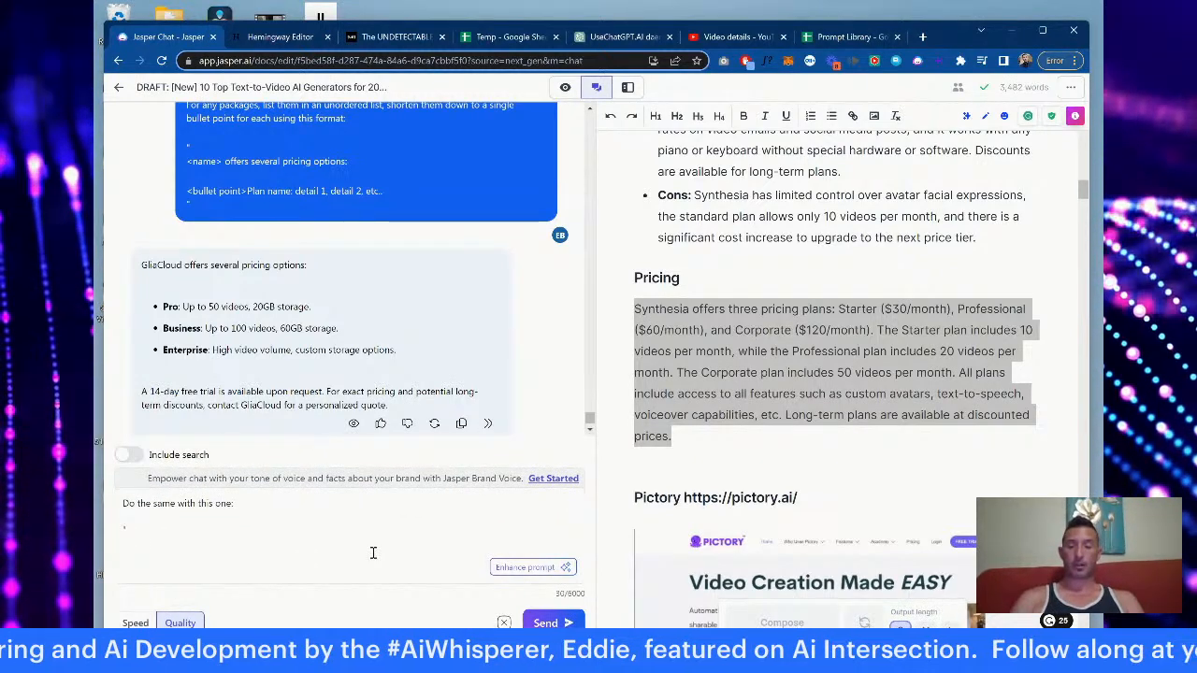
key("ctrl+v")
key("shift+Return")
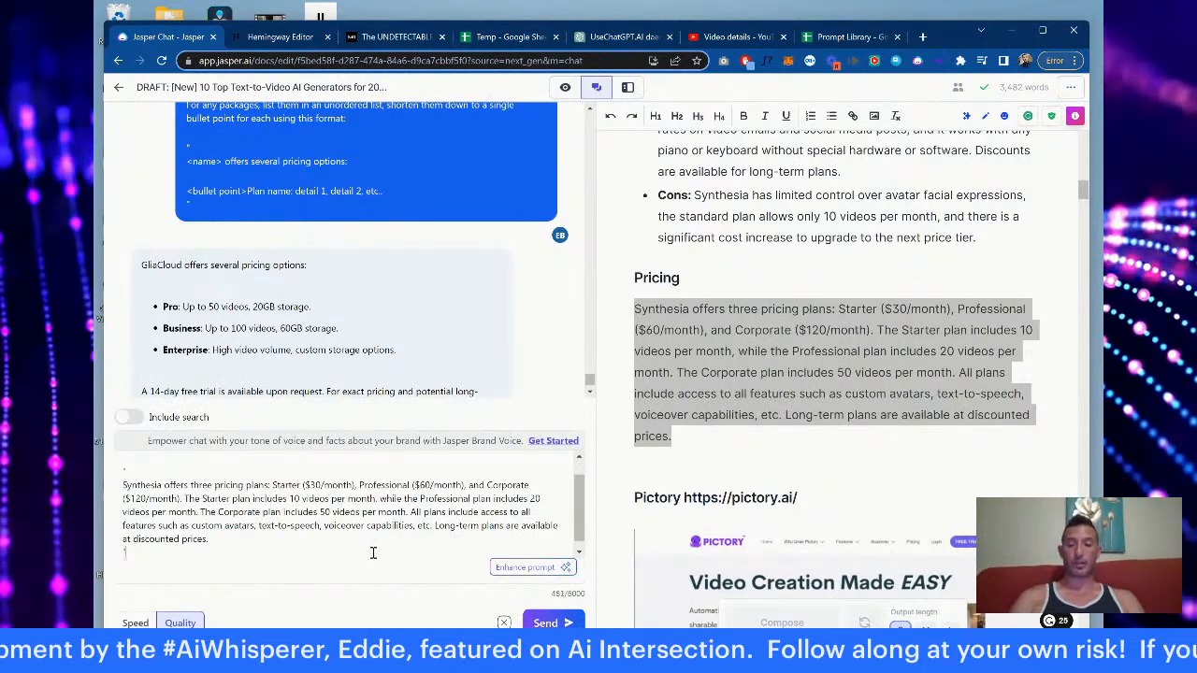
scroll(362, 464, "up", 1)
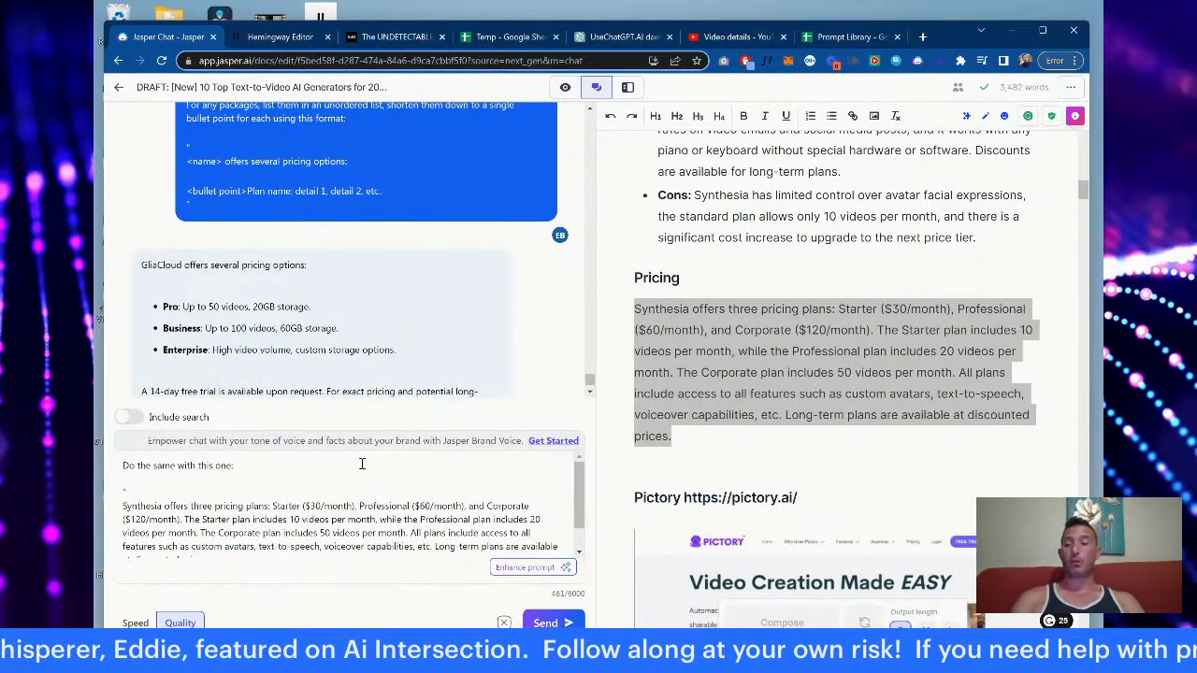
scroll(362, 464, "down", 1)
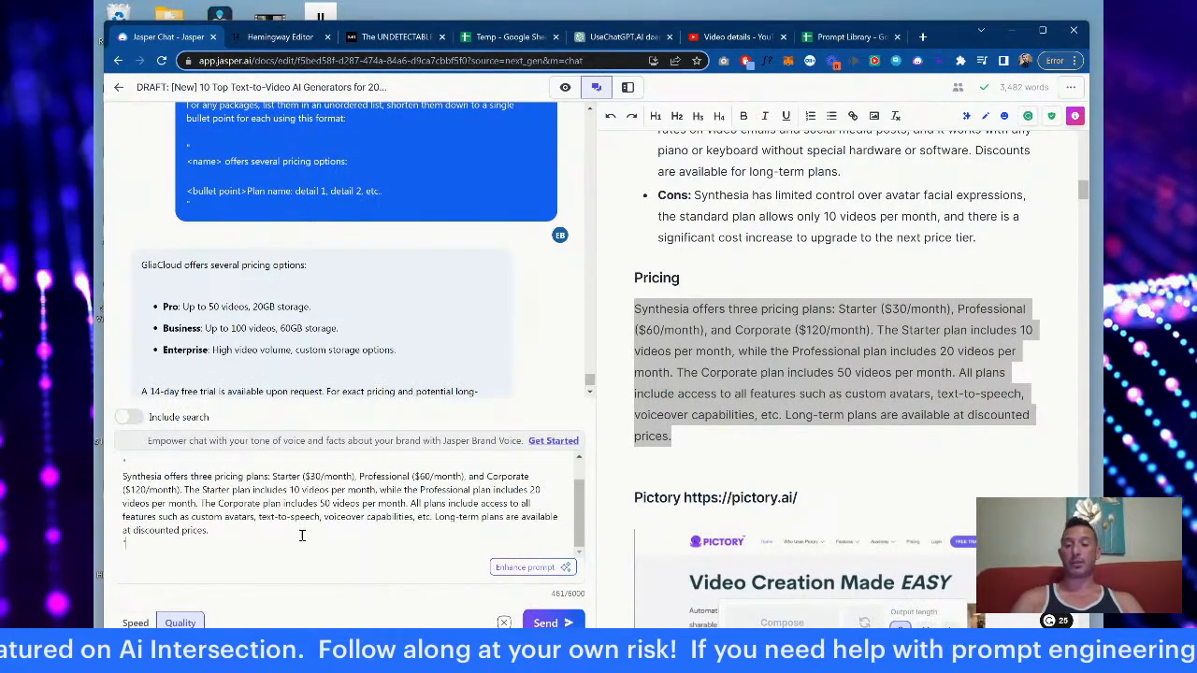
left_click(567, 623)
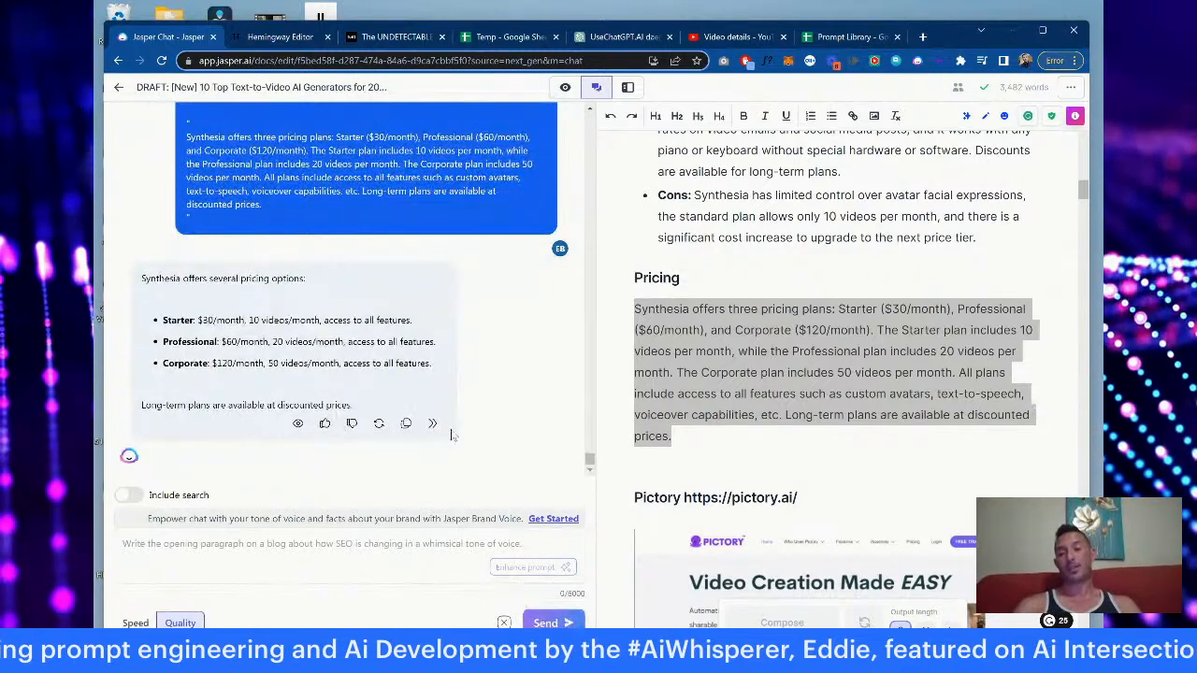
Step: Replace Synthesia's pricing paragraph in the article with the chat's bulleted version and remove the blank line above the bullets
left_click(405, 428)
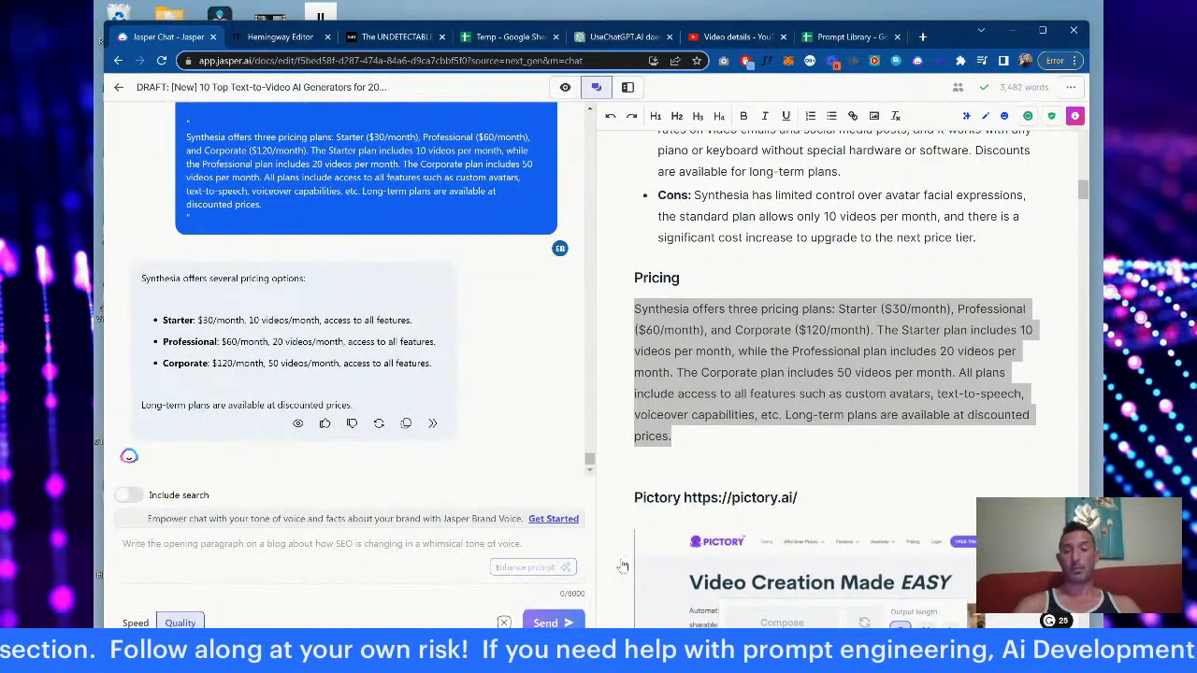
triple_click(784, 400)
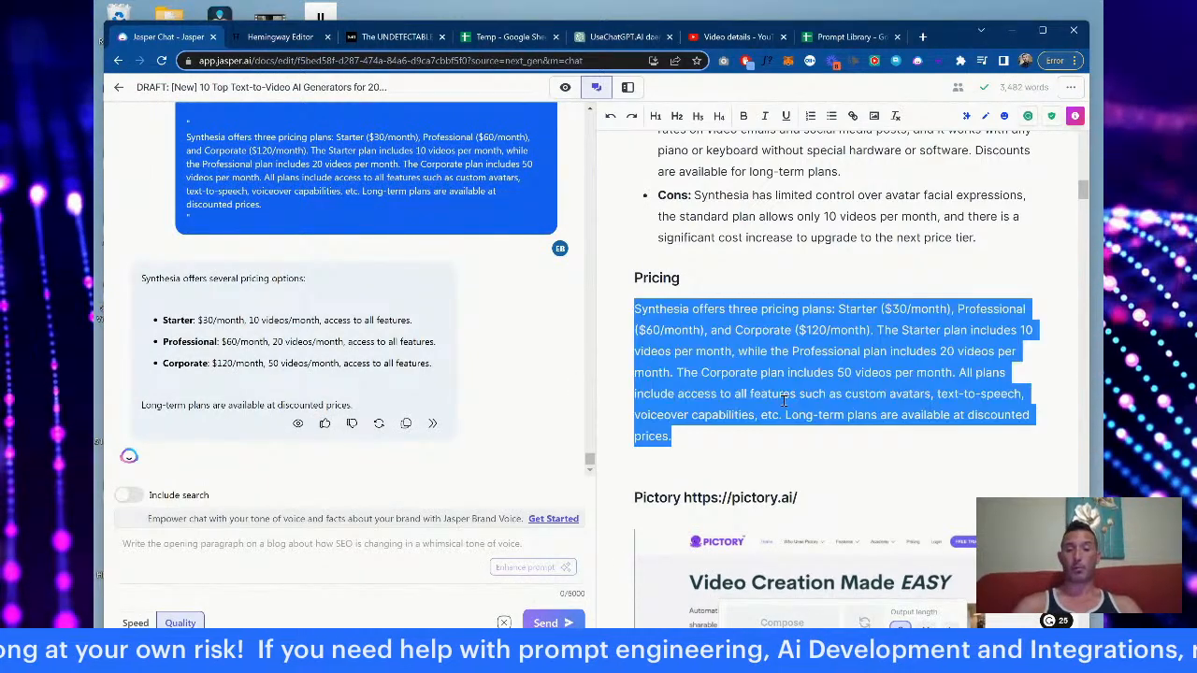
left_click(727, 417)
left_click_drag(673, 437, 629, 311)
key("ctrl+v")
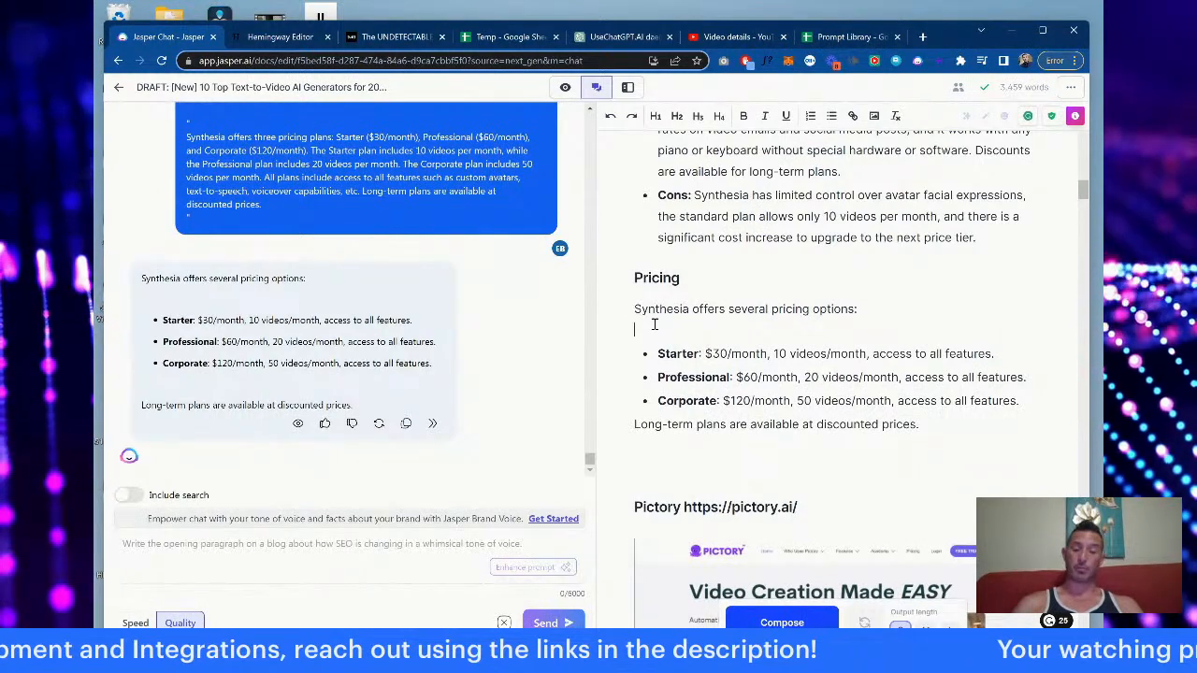
key("BackSpace")
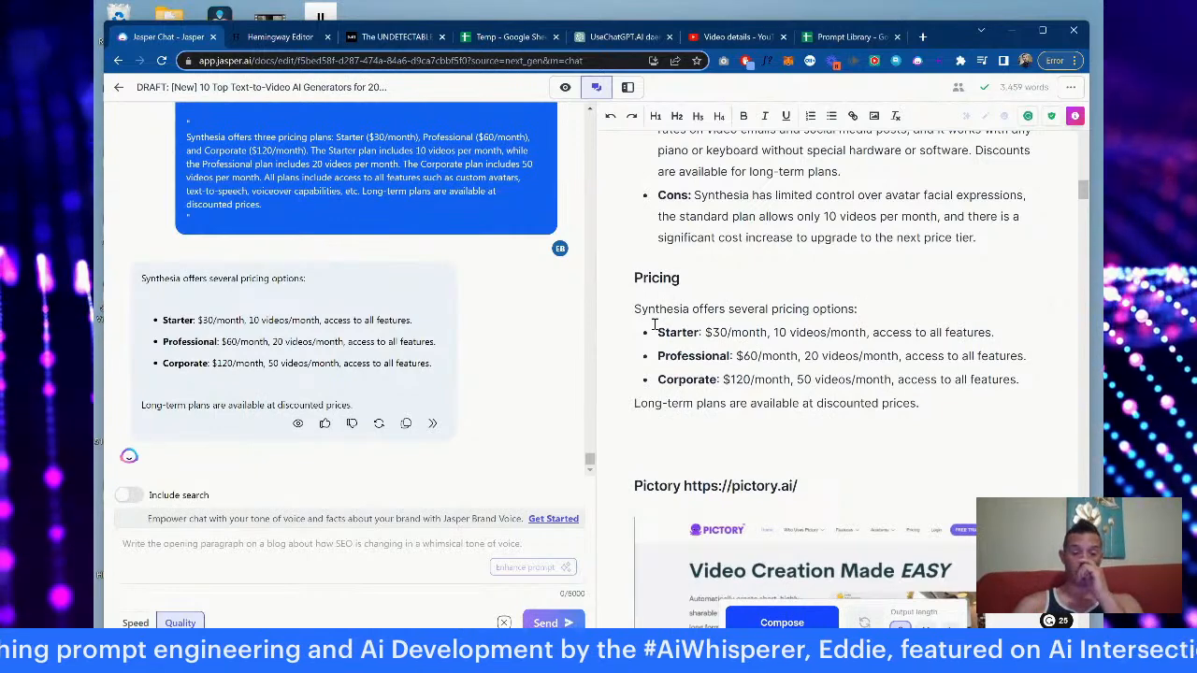
Step: Copy the full "I need you to simplify this:" pricing prompt from the Prompt Library sheet into a new Jasper chat message
left_click(850, 39)
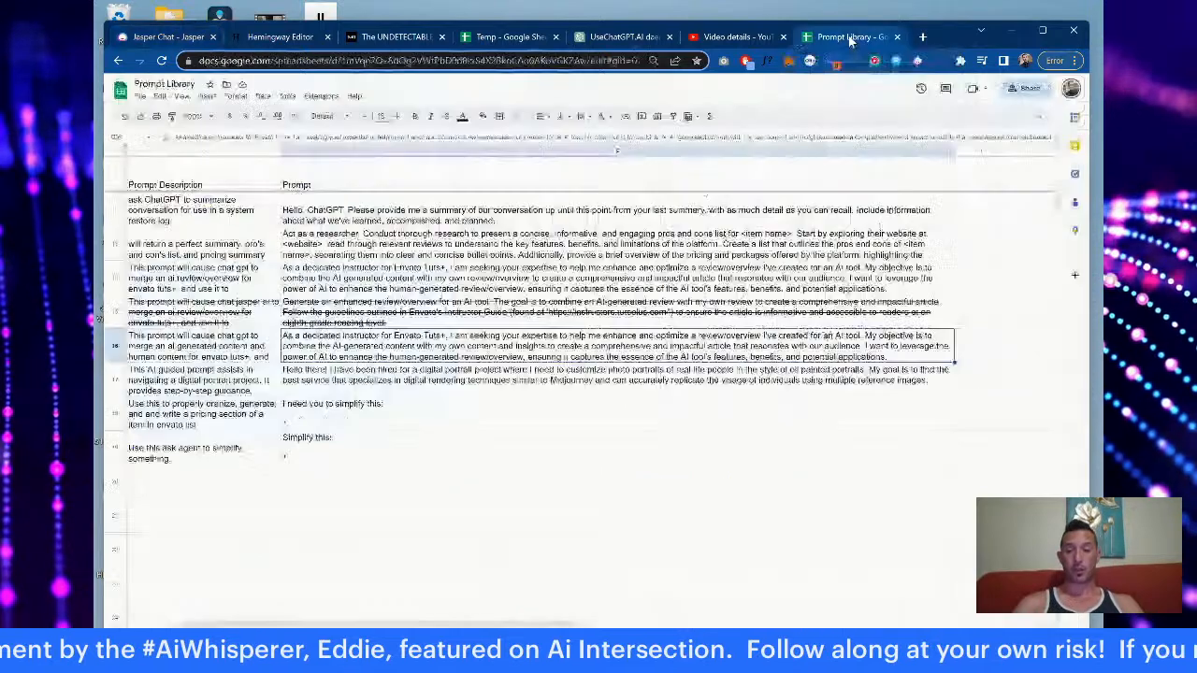
double_click(526, 416)
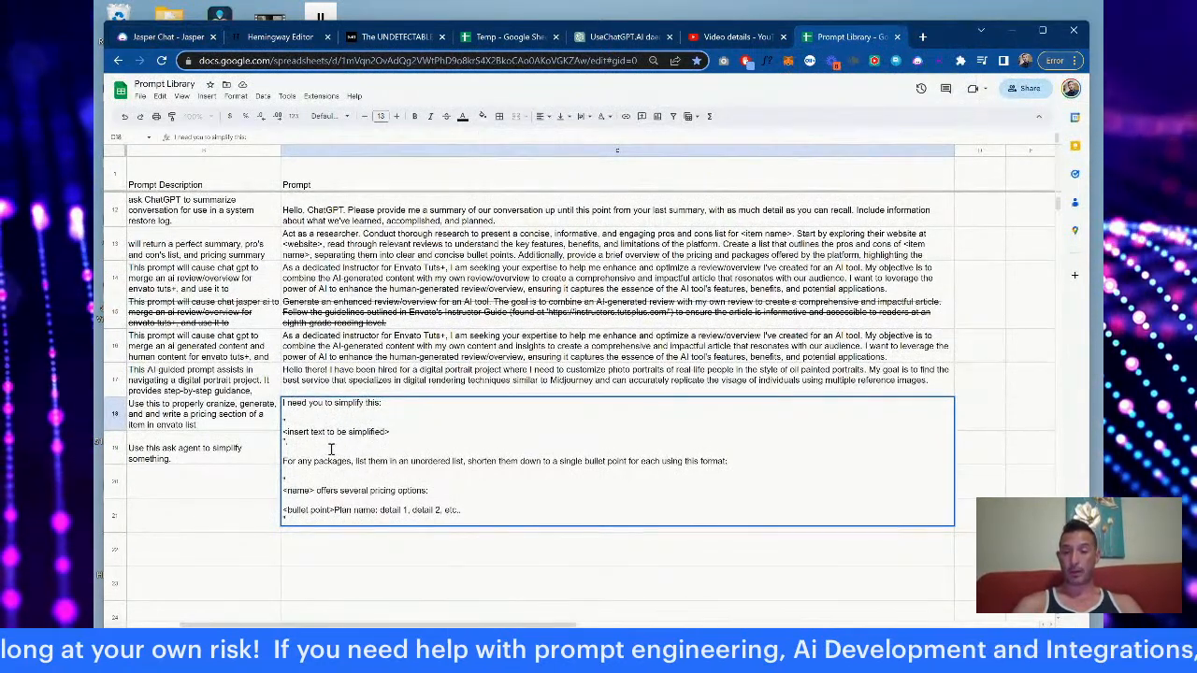
key("shift+Return")
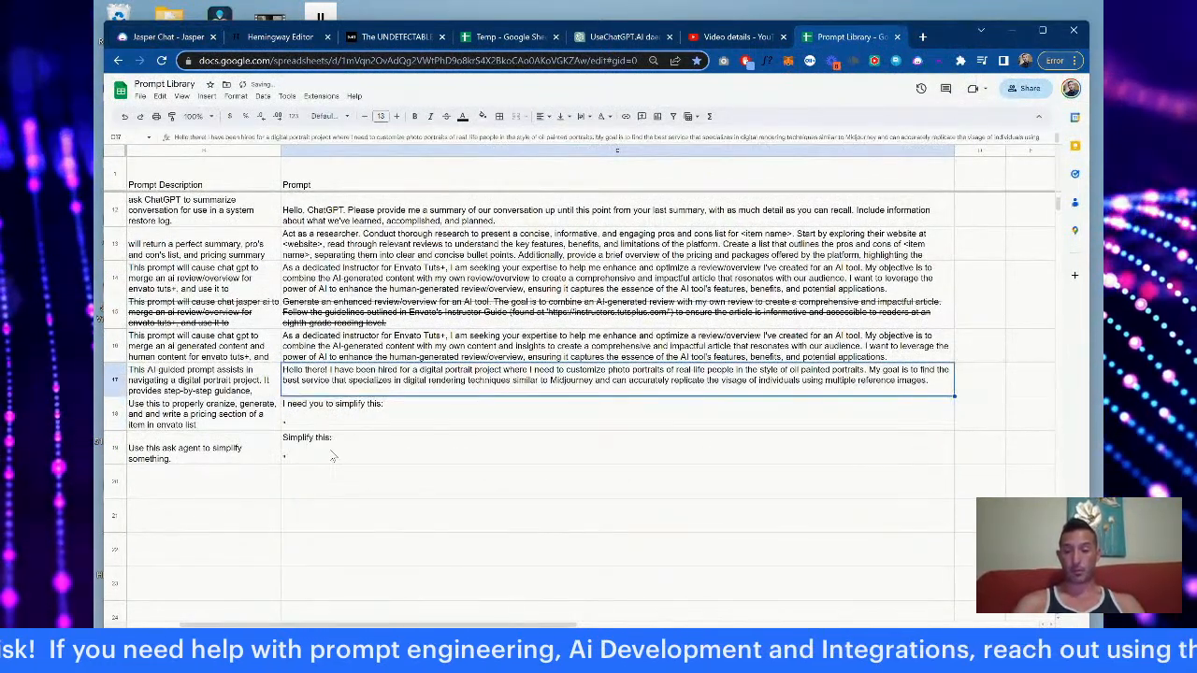
double_click(337, 411)
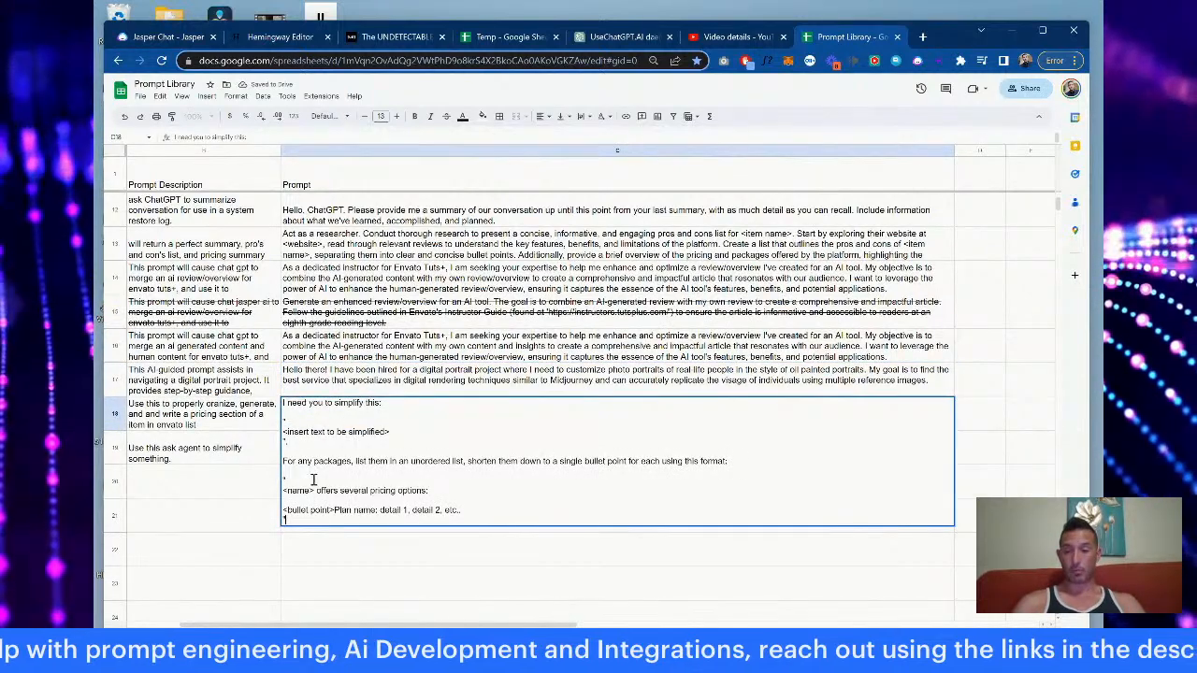
key("ctrl+a")
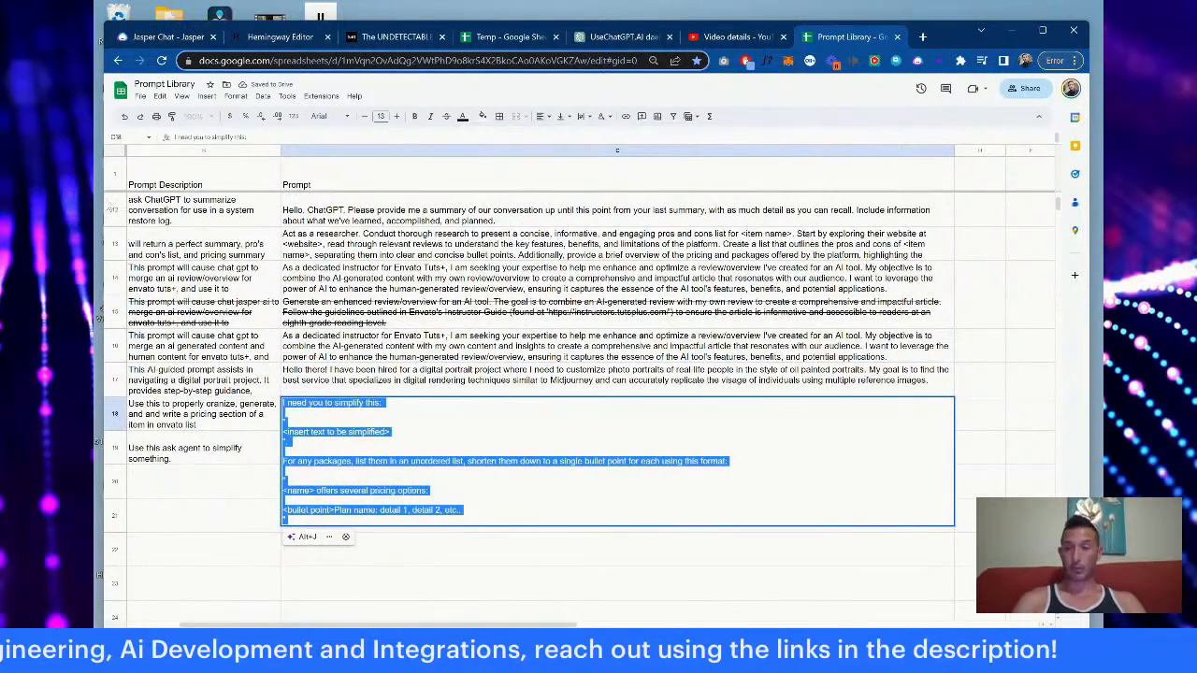
left_click(173, 37)
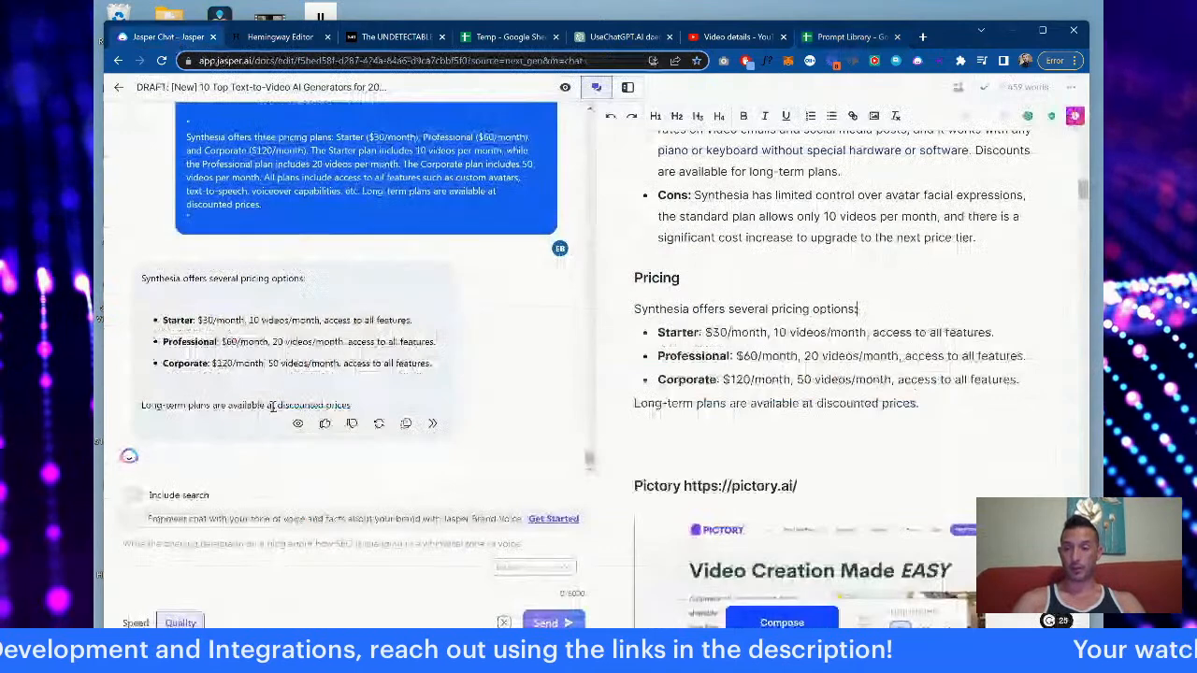
left_click(234, 544)
key("ctrl+v")
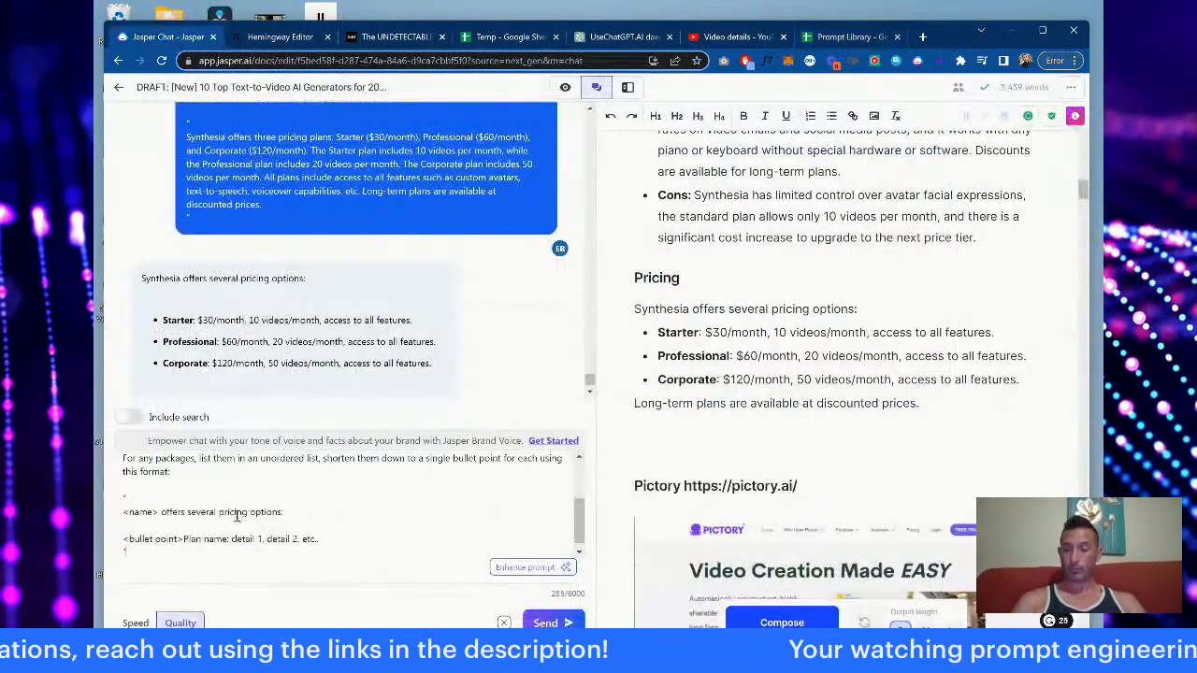
scroll(209, 506, "up", 3)
scroll(209, 506, "down", 3)
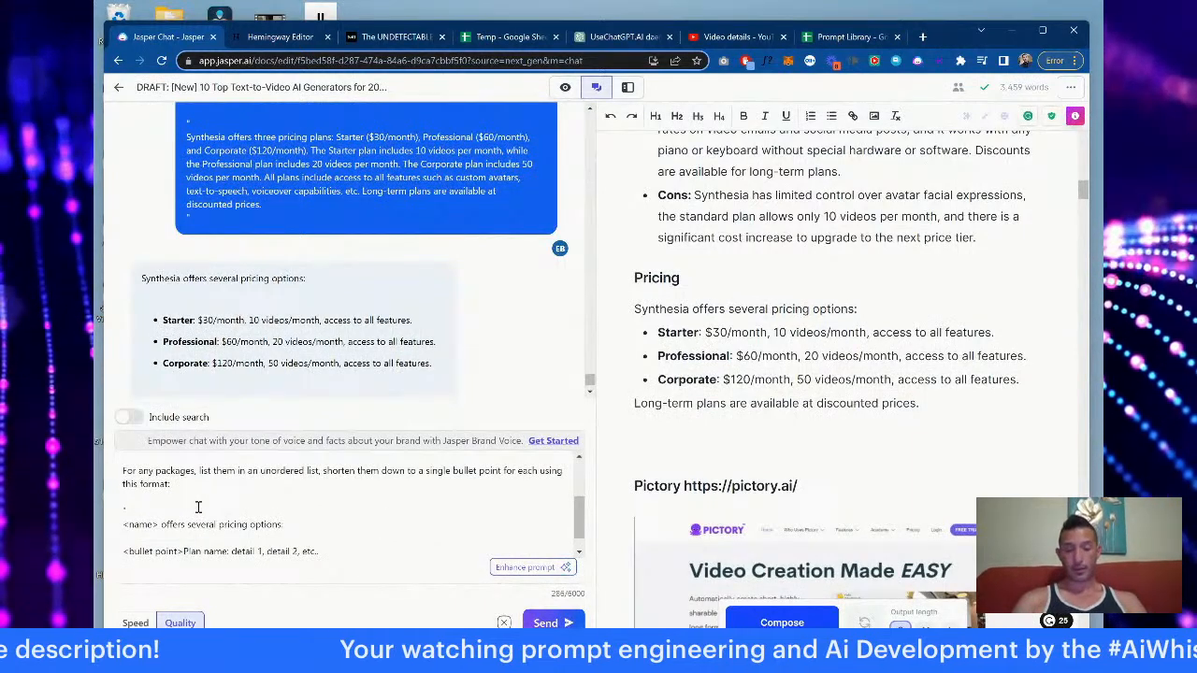
scroll(198, 507, "up", 3)
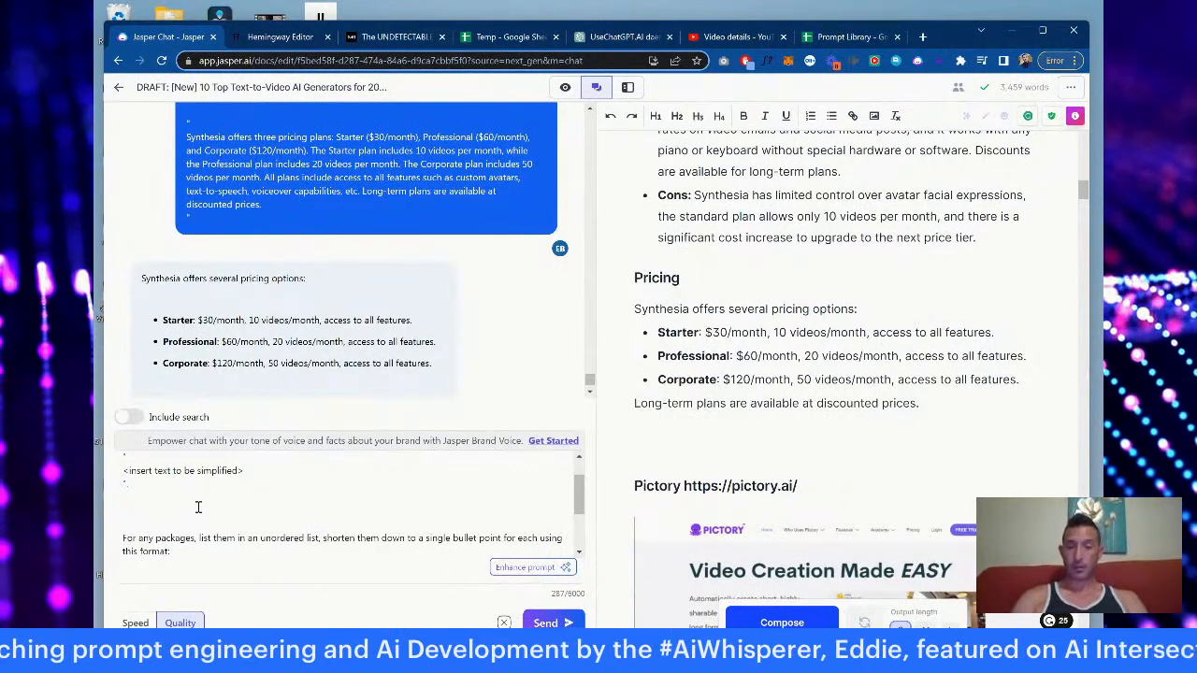
type("Do no")
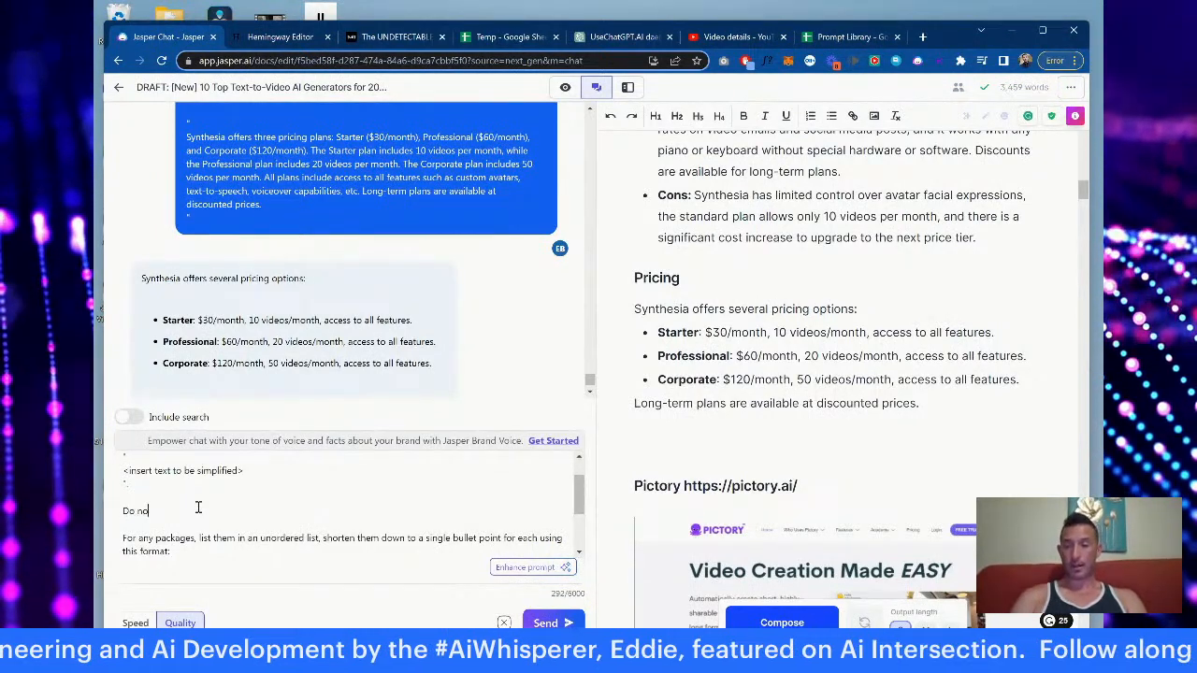
type("t have")
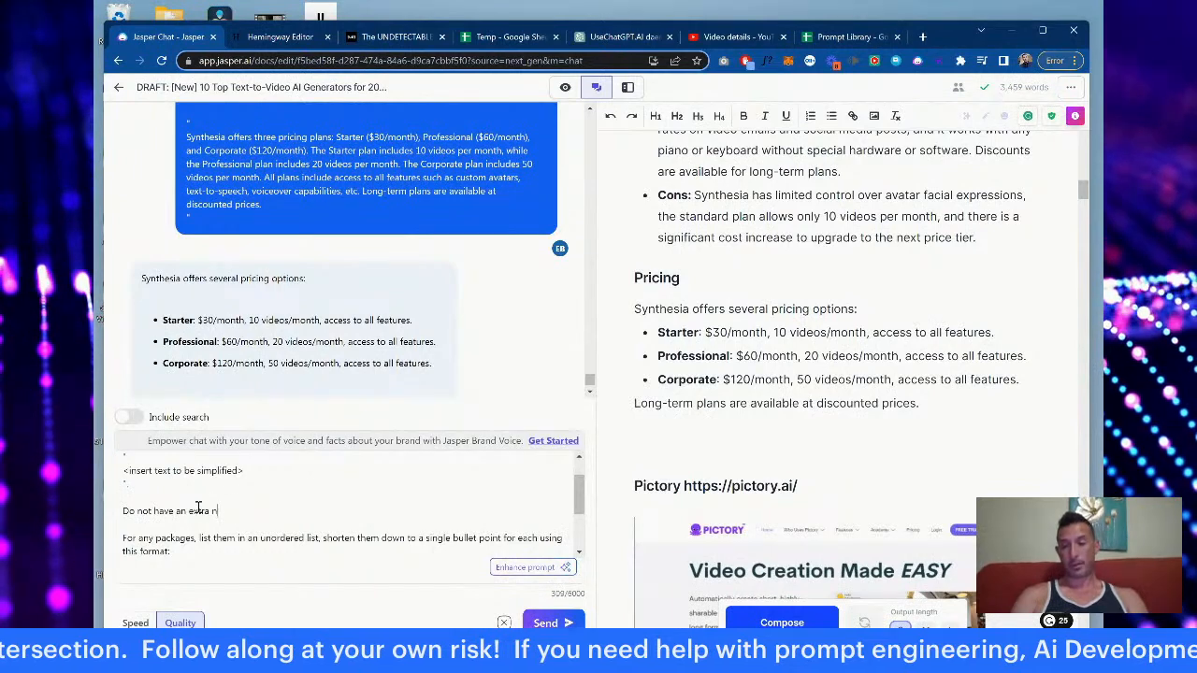
type("an extra space und")
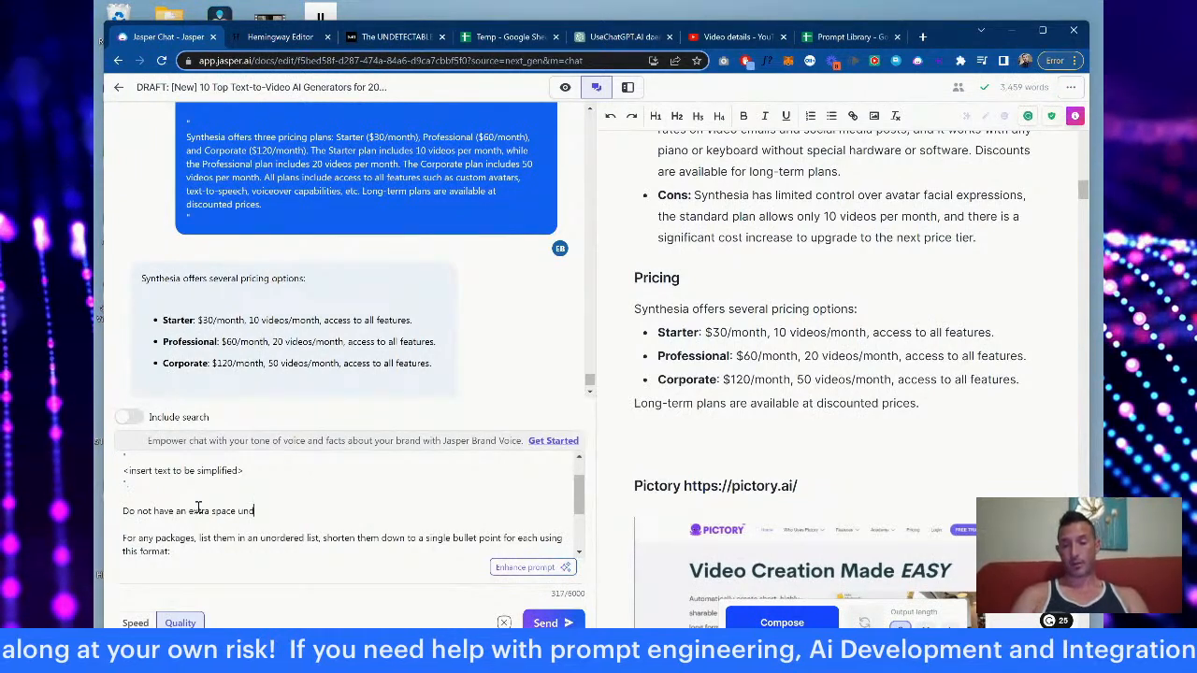
type("er the summary")
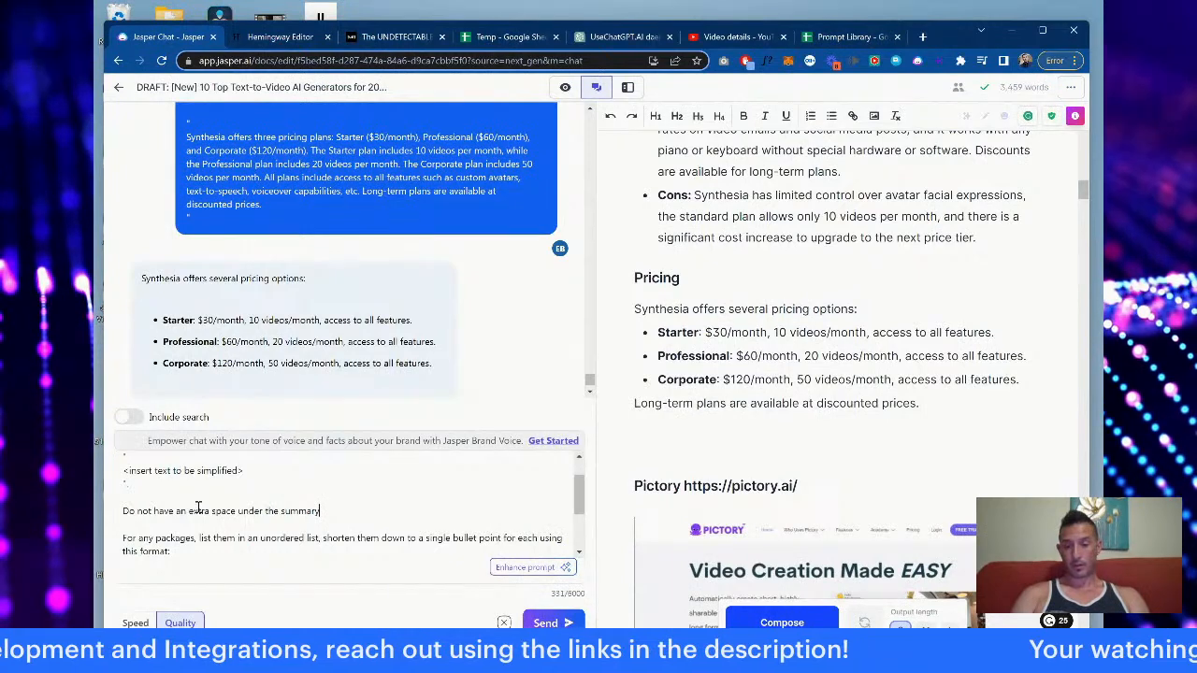
type("sec")
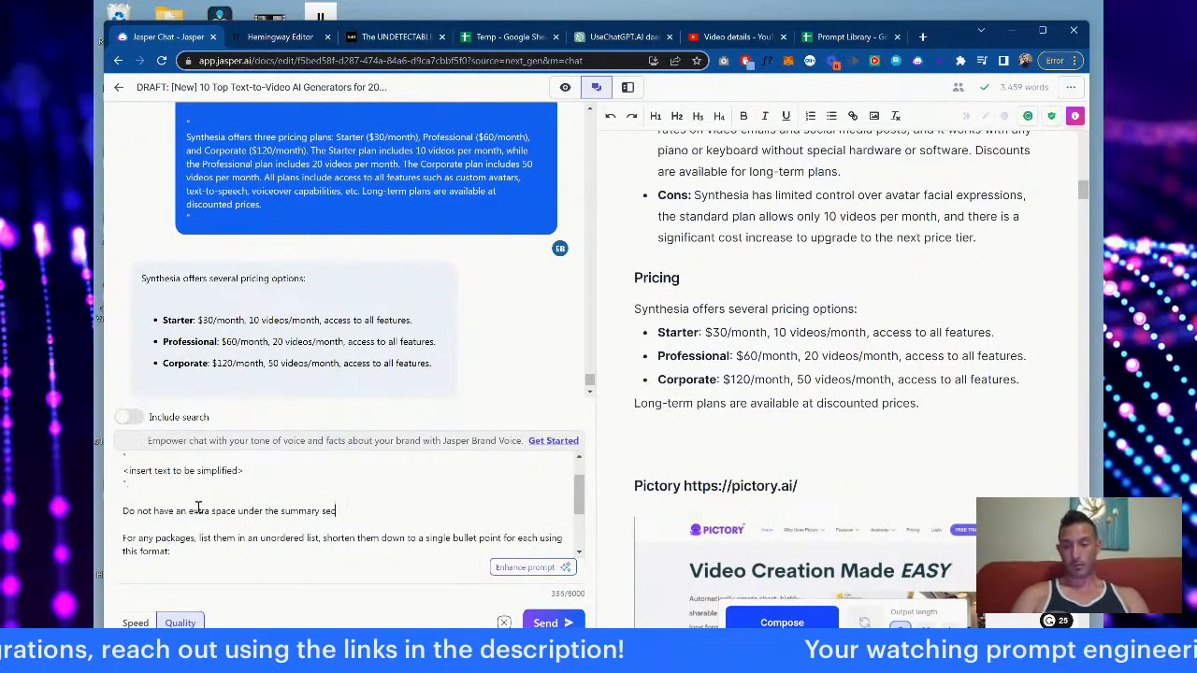
type("tion, if you create")
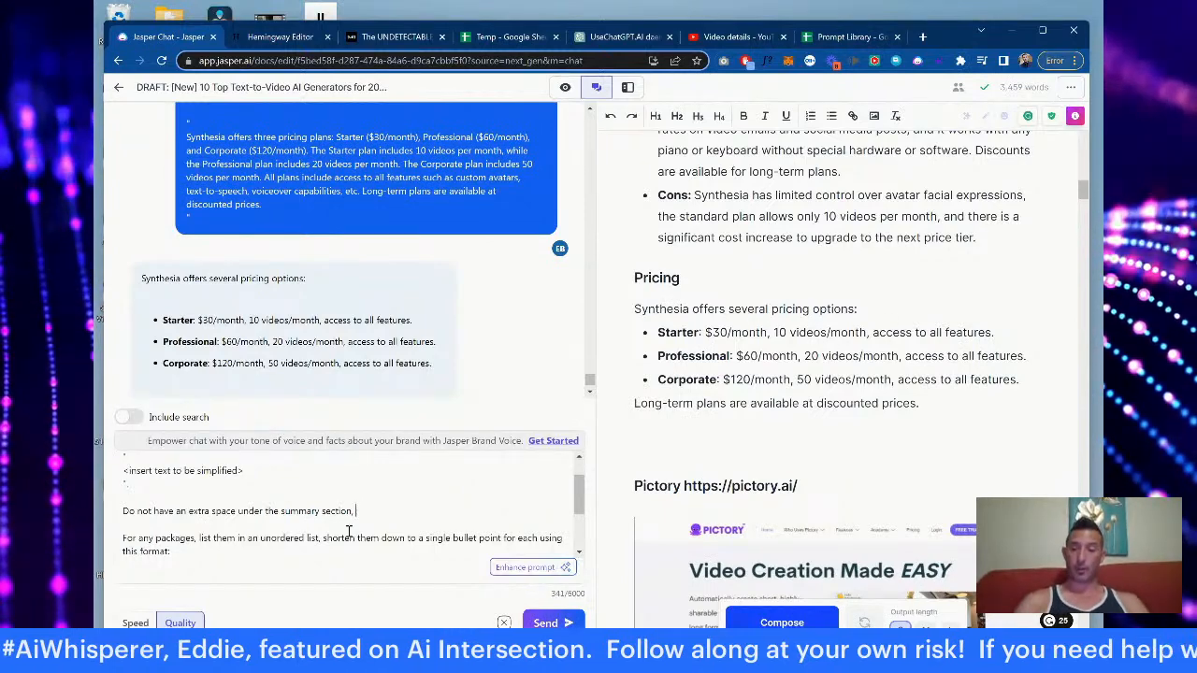
left_click_drag(356, 514, 122, 515)
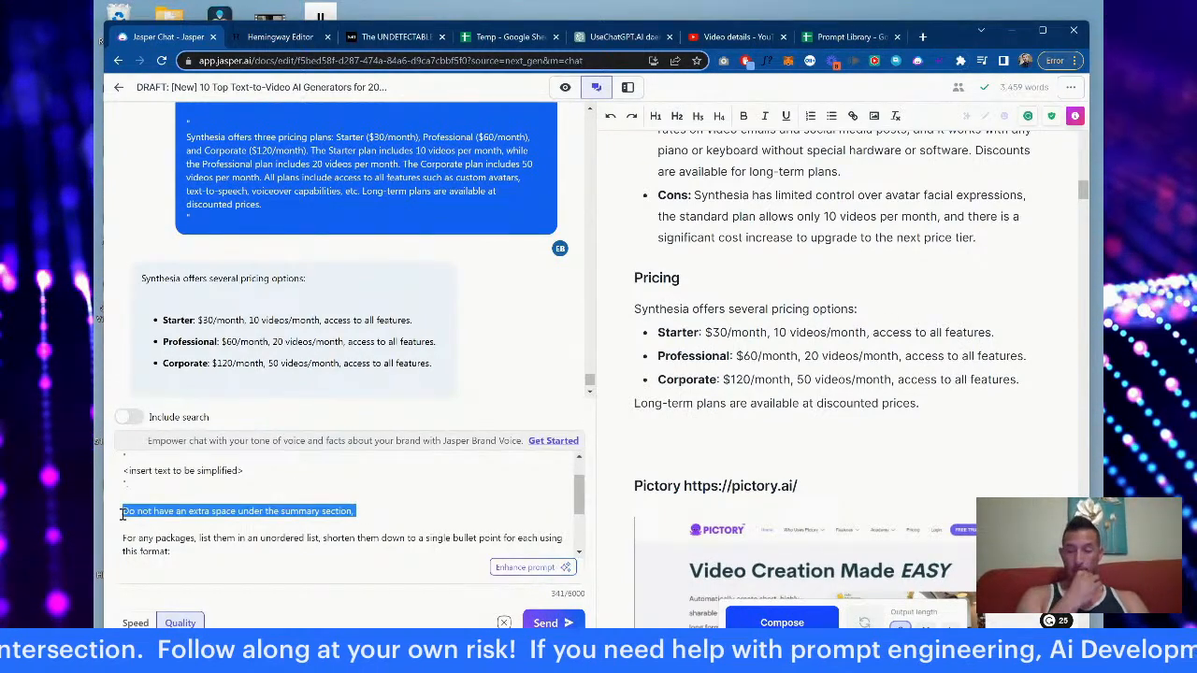
key("BackSpace")
key("BackSpace")
key("BackSpace")
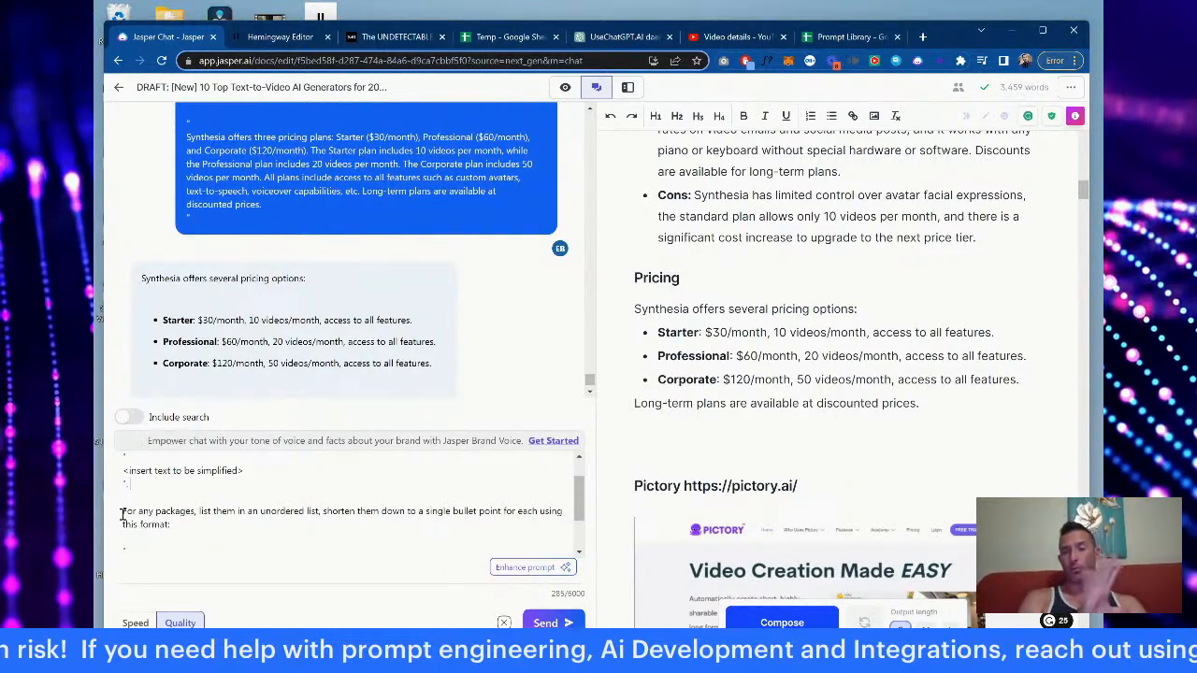
Step: Look through the article's GliaCloud, Synthesia, Pictory and Steve Ai sections, comparing the edited pricing sections with the unedited ones
scroll(610, 335, "down", 3)
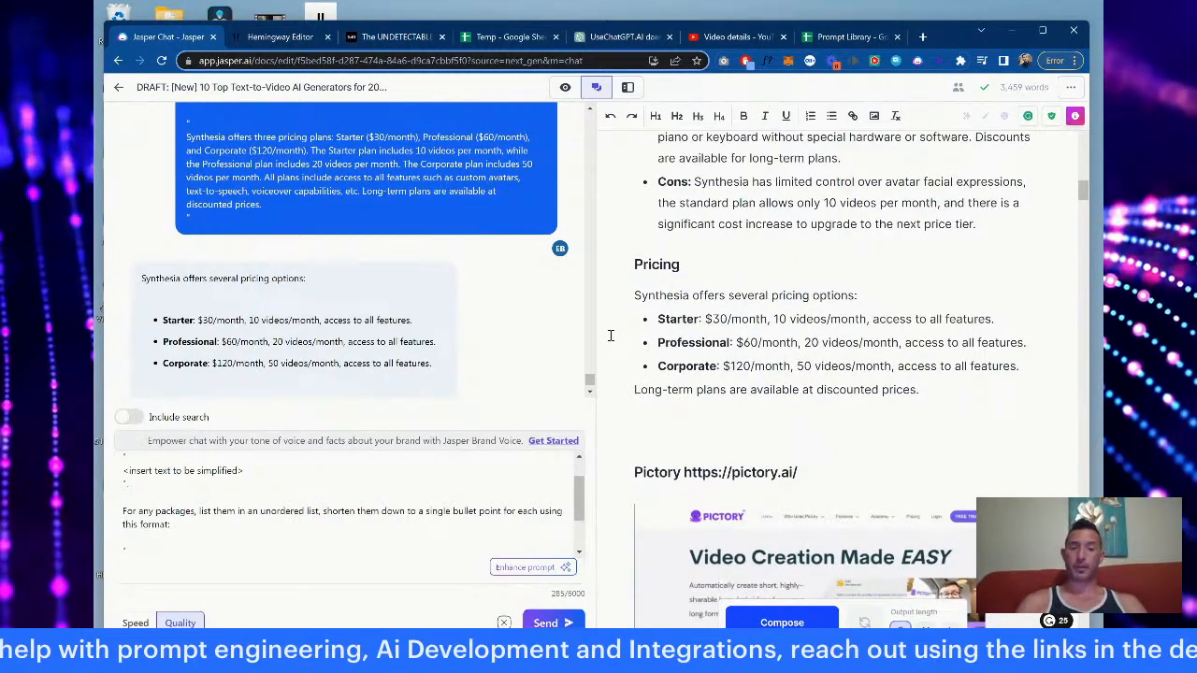
scroll(611, 335, "down", 10)
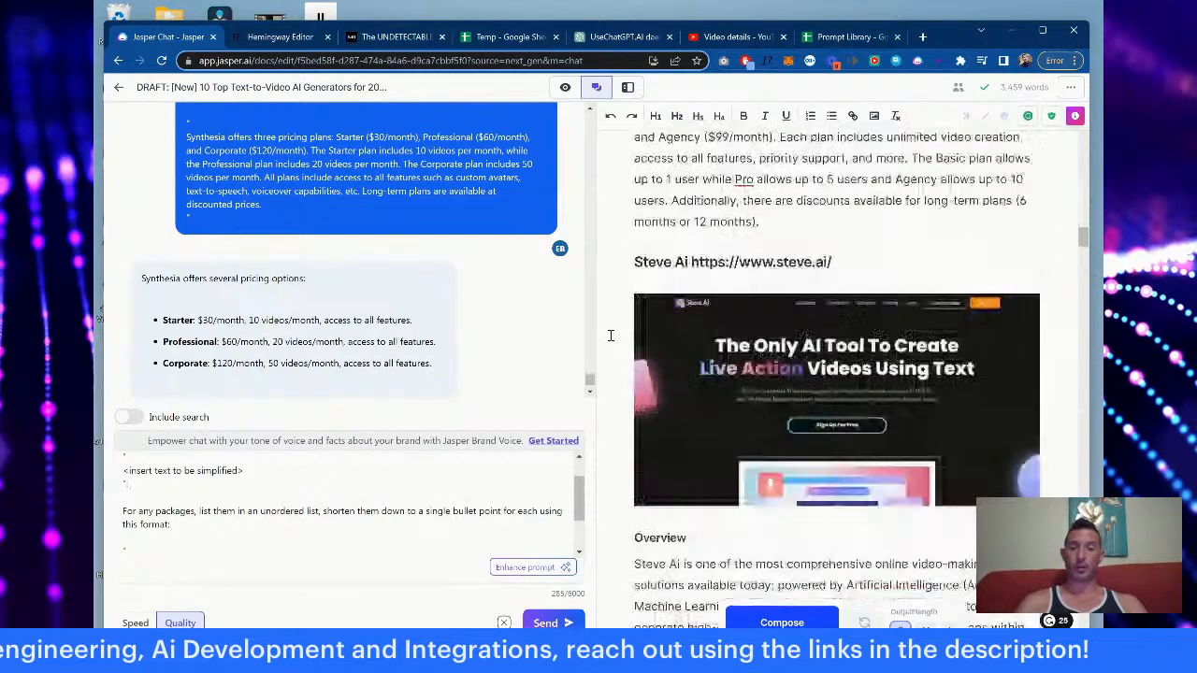
scroll(611, 335, "up", 10)
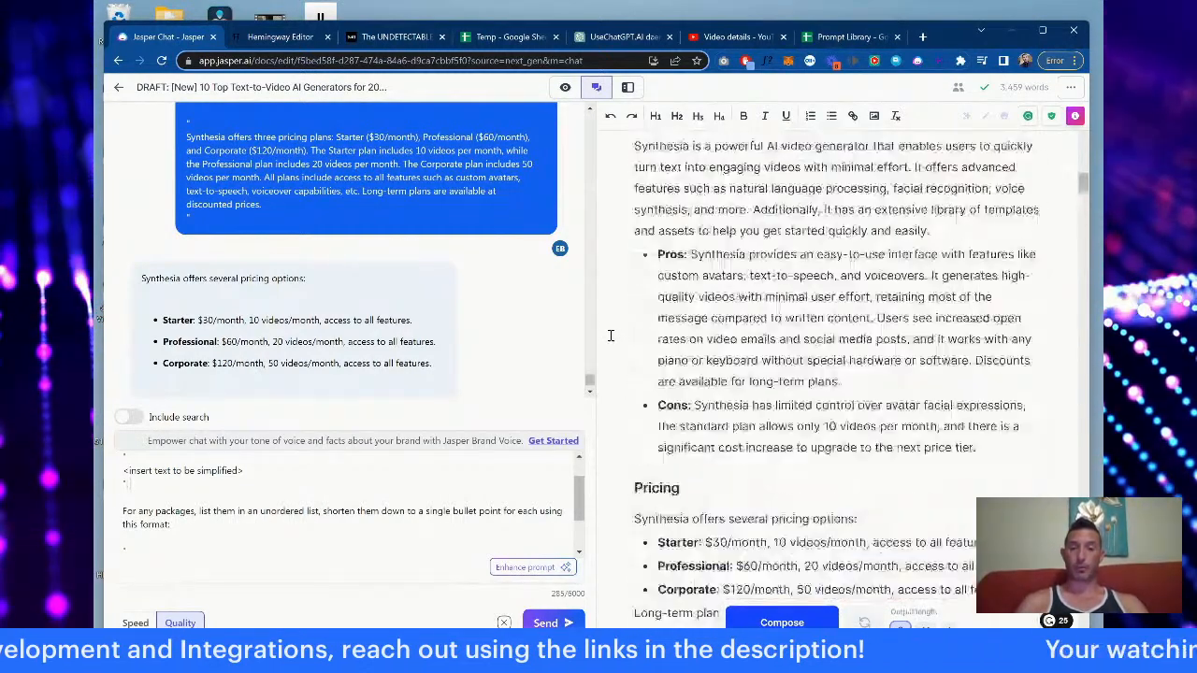
scroll(611, 335, "up", 6)
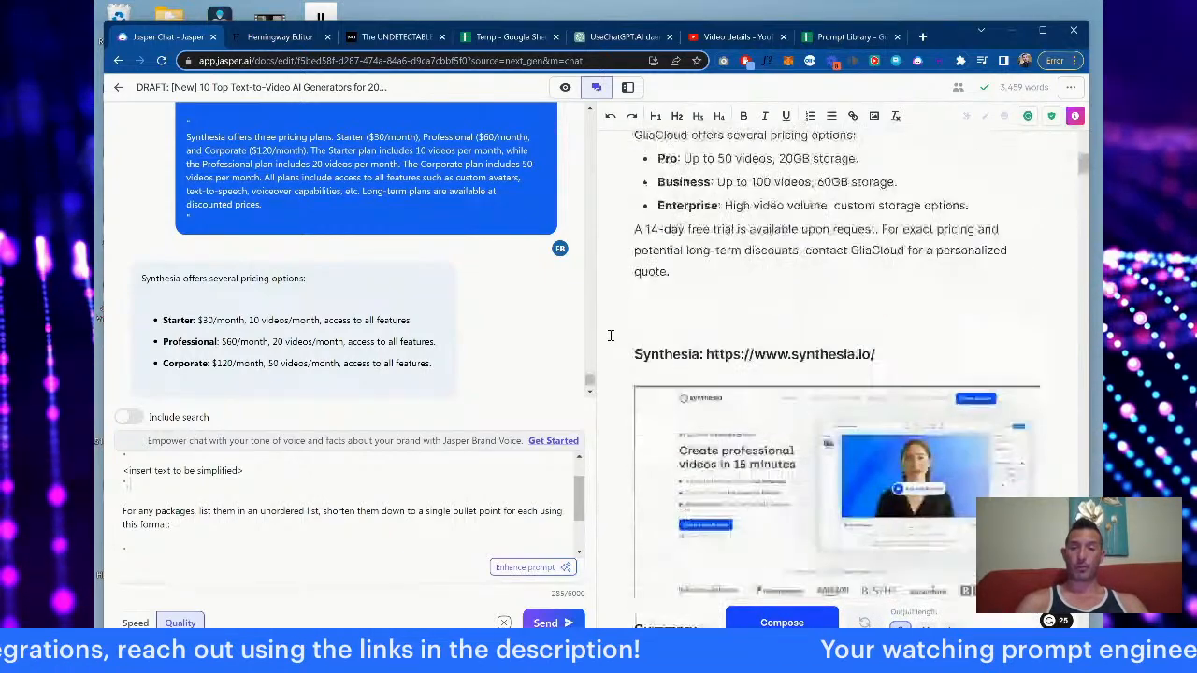
scroll(611, 334, "down", 8)
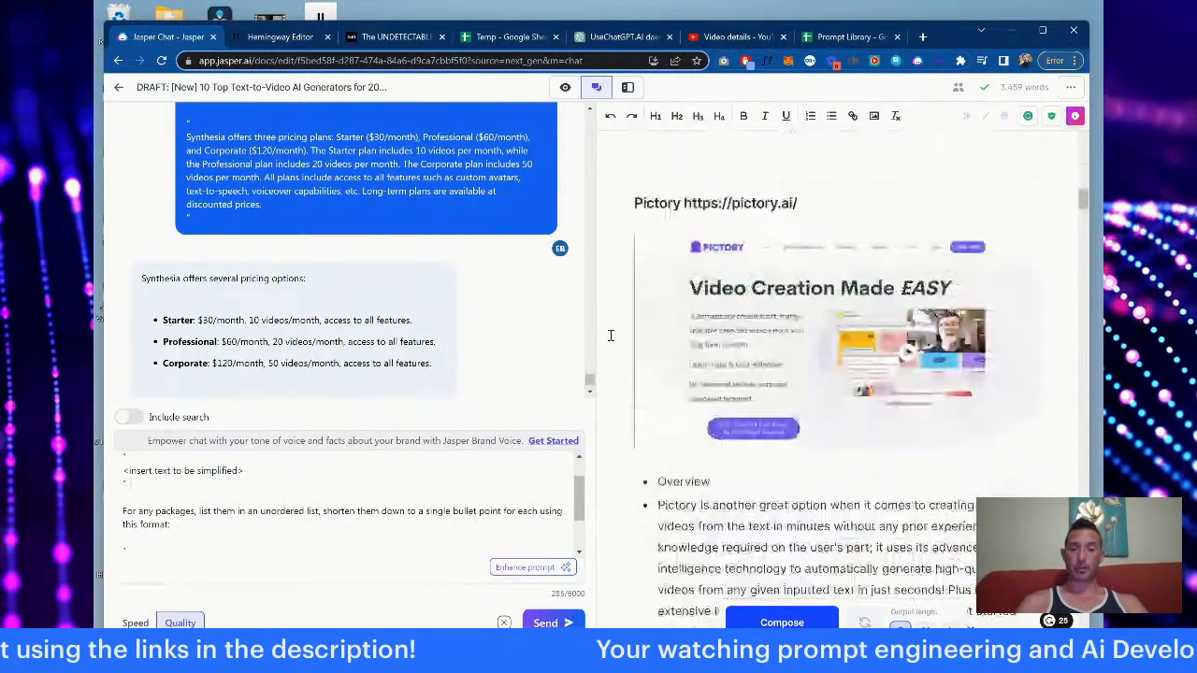
scroll(611, 335, "down", 10)
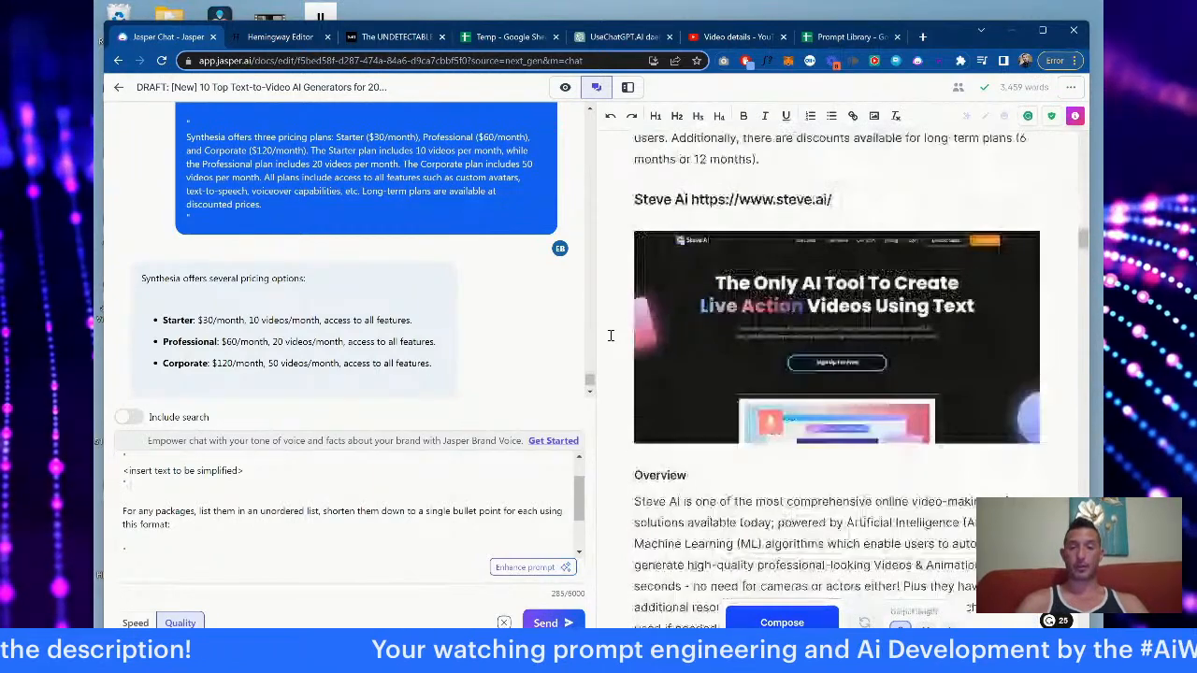
scroll(611, 335, "up", 9)
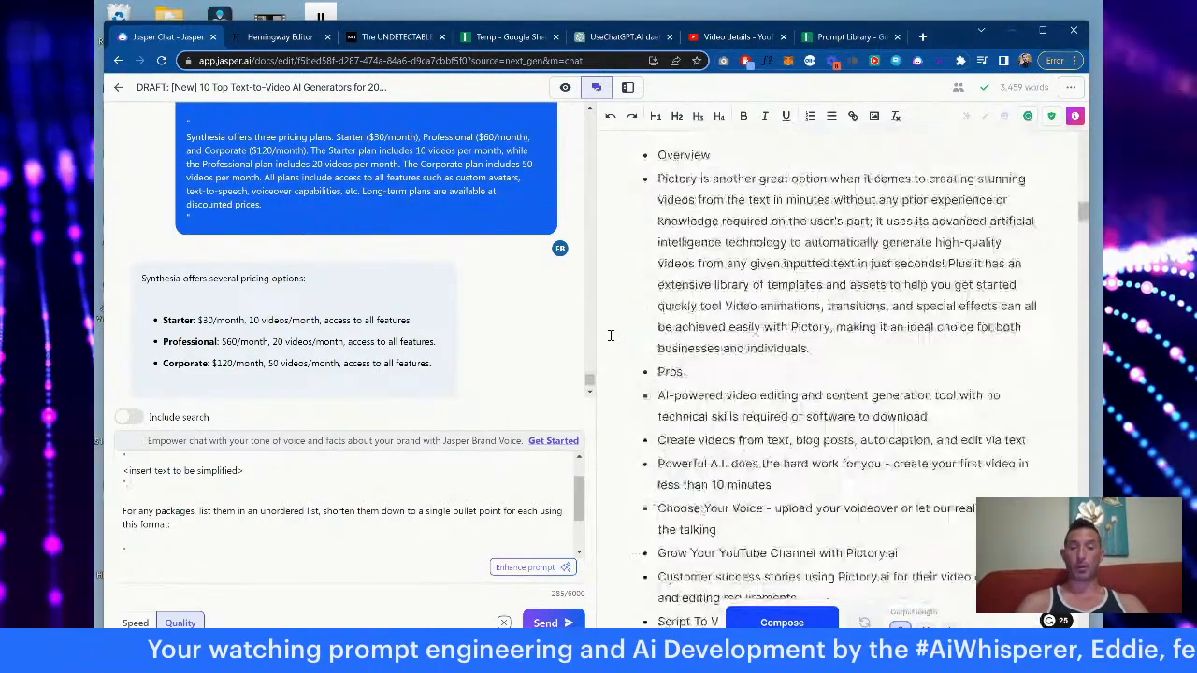
scroll(610, 335, "up", 6)
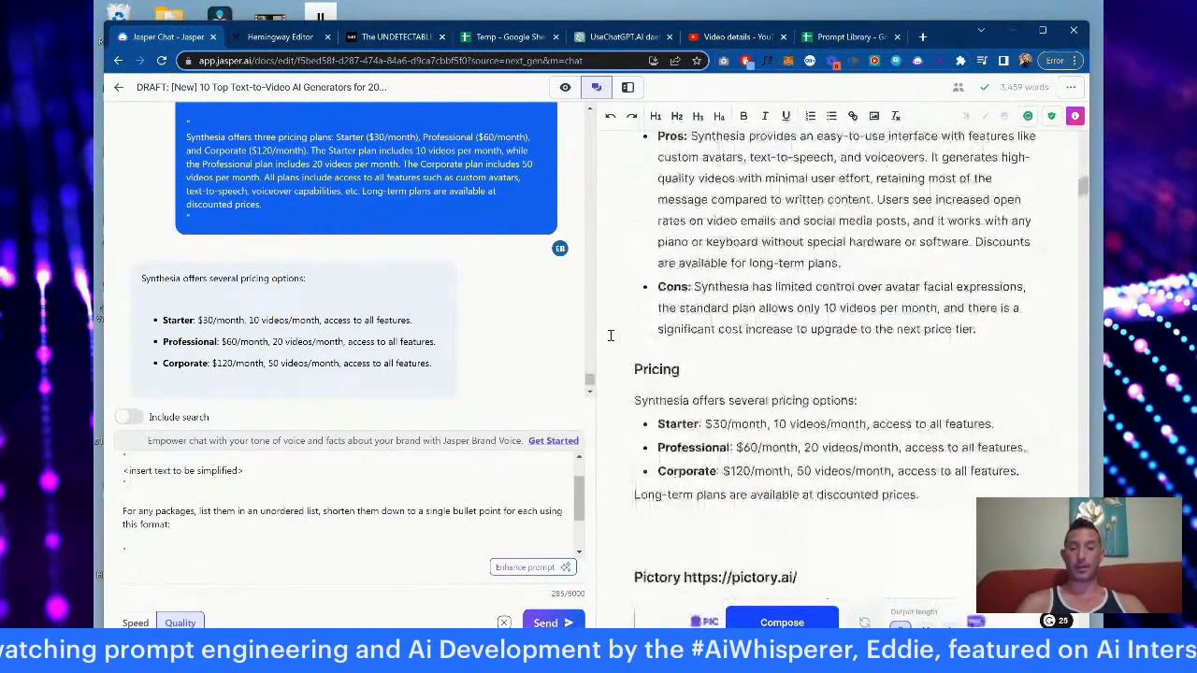
scroll(610, 335, "down", 4)
scroll(610, 335, "down", 10)
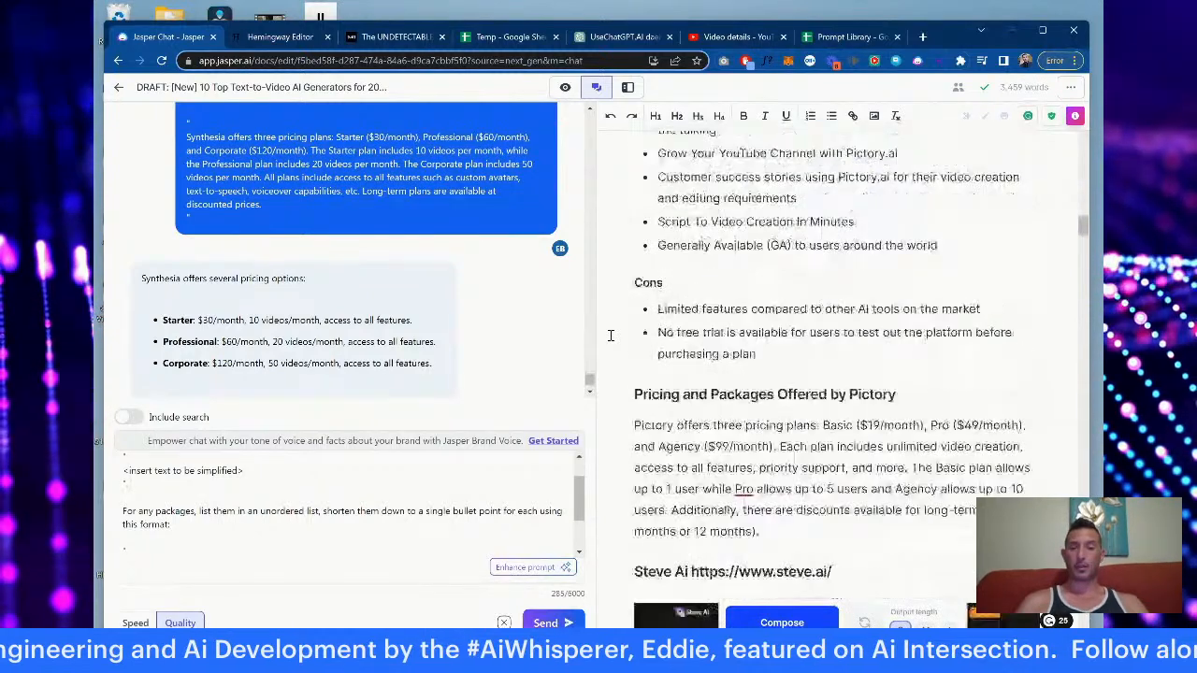
Step: Copy the whole pricing paragraph under "Pricing and Packages Offered by Pictory" in the article
scroll(610, 335, "down", 3)
left_click(770, 376)
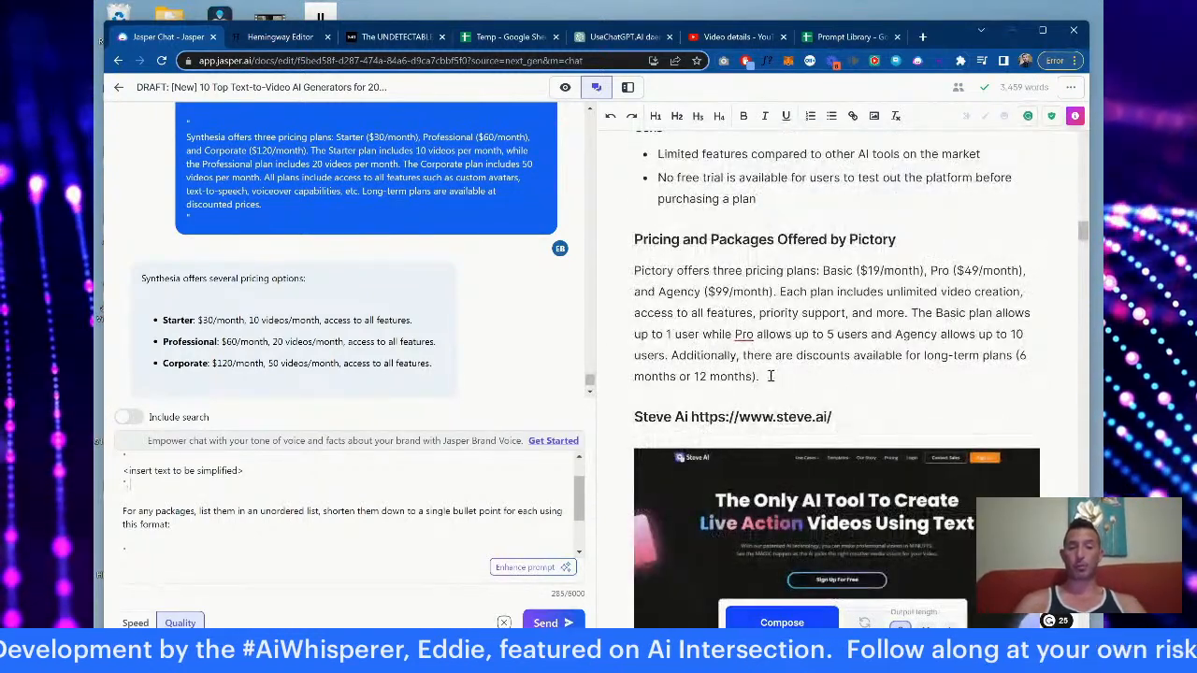
left_click_drag(760, 376, 661, 312)
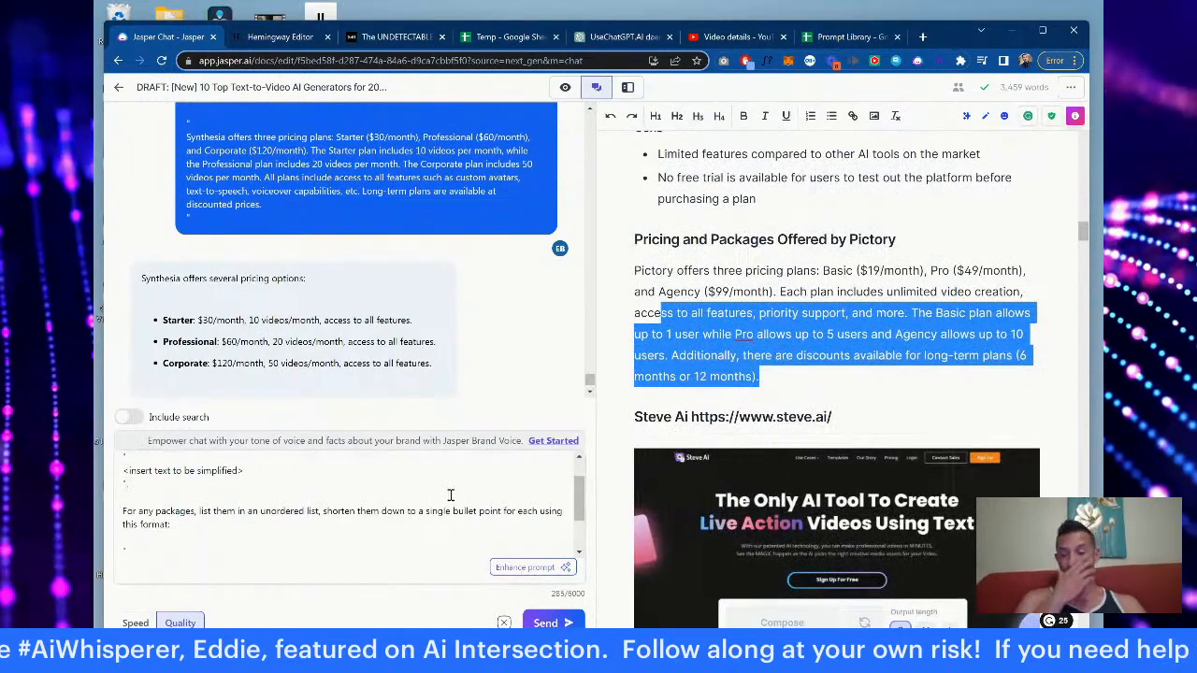
left_click(714, 376)
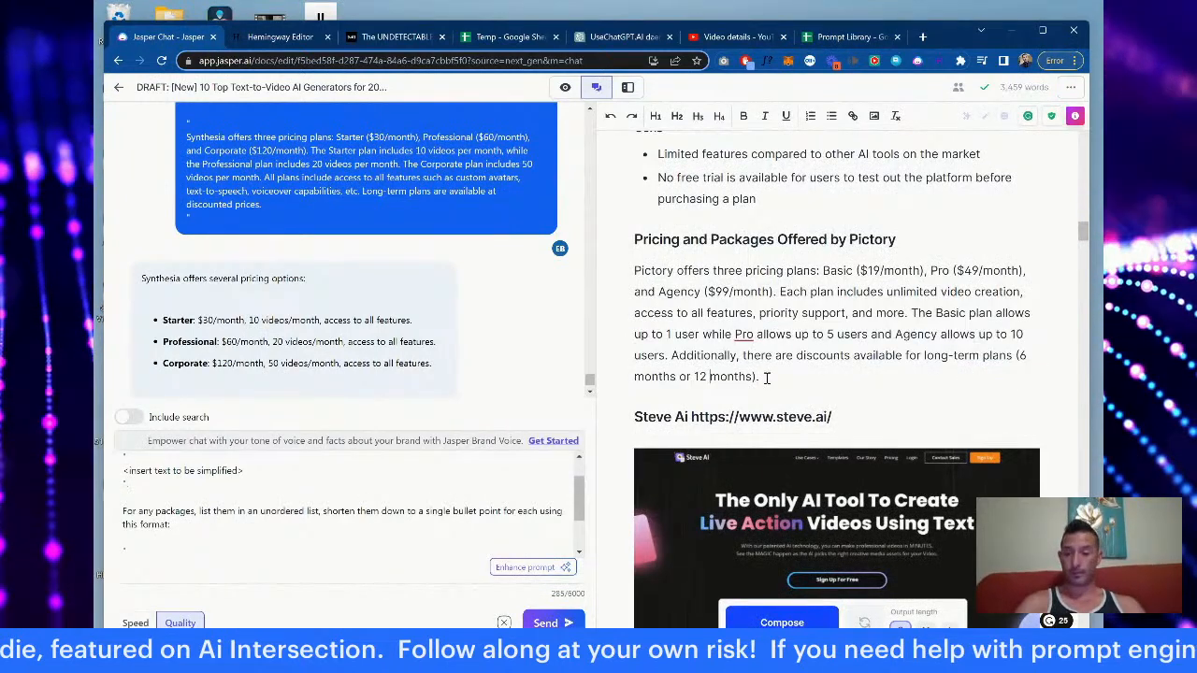
left_click_drag(767, 377, 639, 273)
key("ctrl+c")
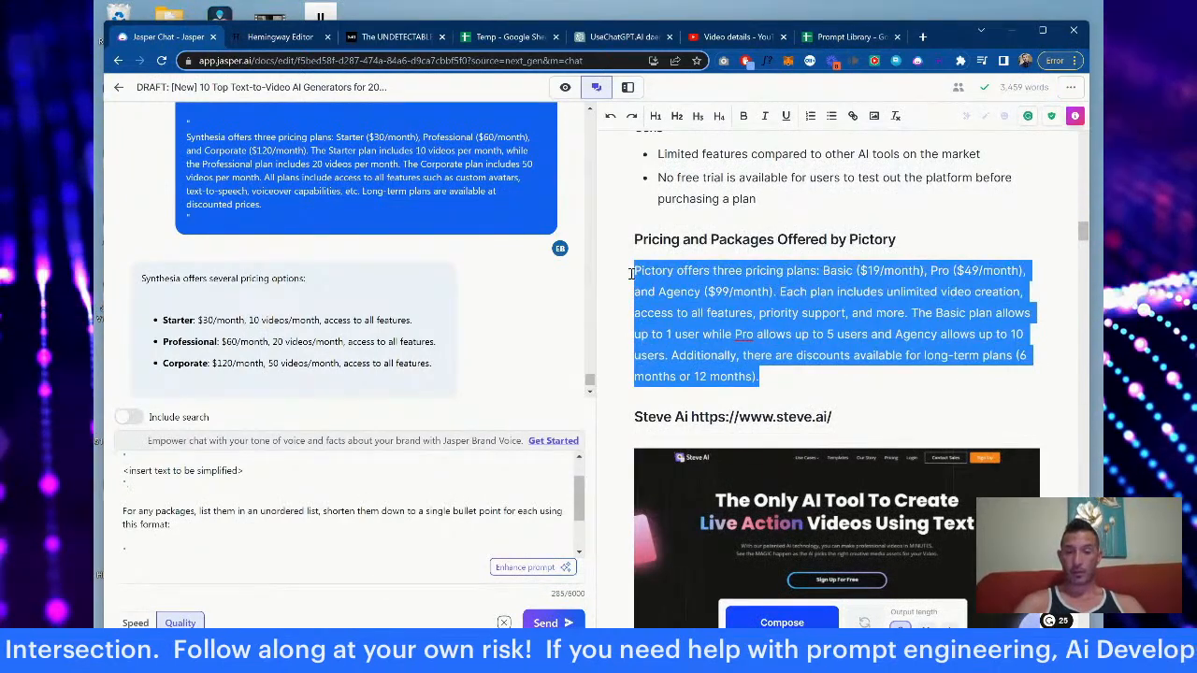
Step: Replace the "<insert text to be simplified>" placeholder in the chat prompt with Pictory's copied pricing paragraph
scroll(280, 510, "up", 1)
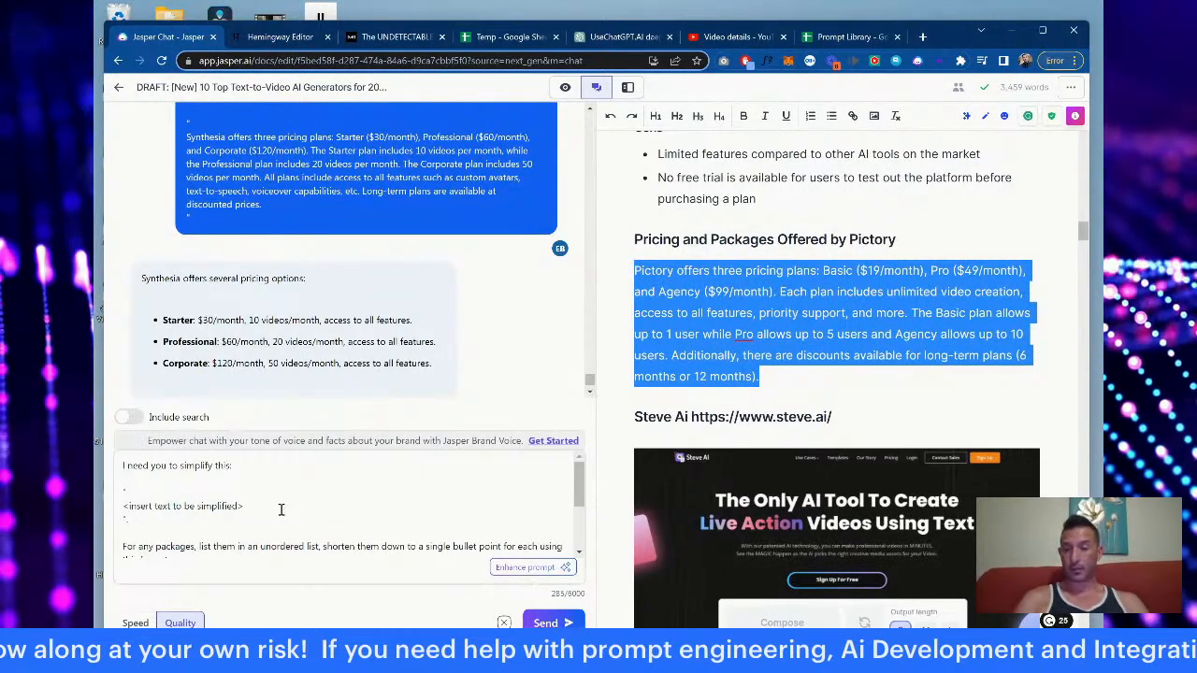
left_click_drag(245, 506, 124, 510)
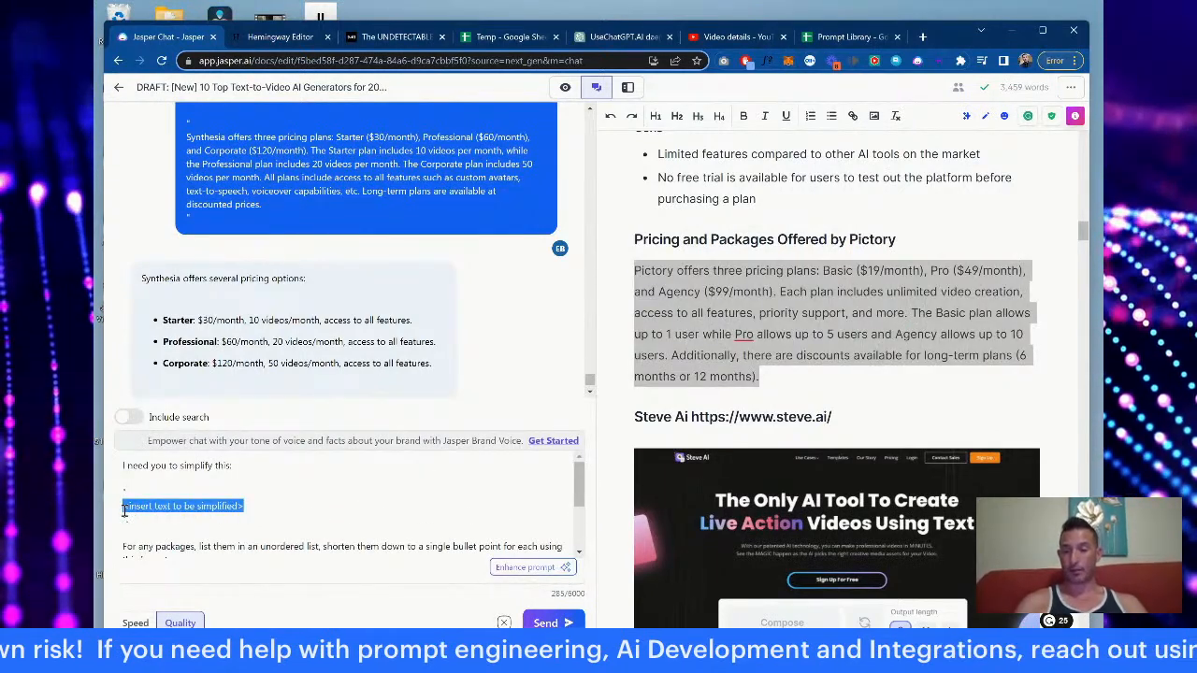
key("ctrl+v")
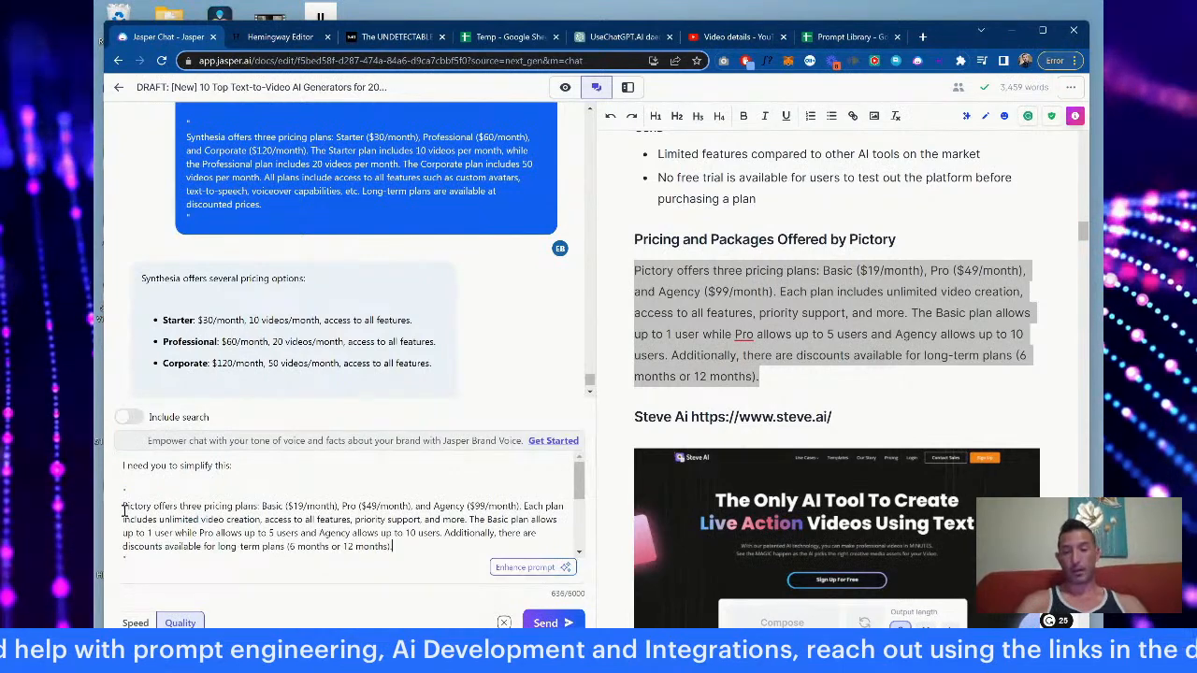
Step: Replace the drafted chat prompt with "Do the same with this one:" followed by Pictory's copied pricing paragraph in quotation marks, and send it
key("ctrl+a")
key("ctrl+c")
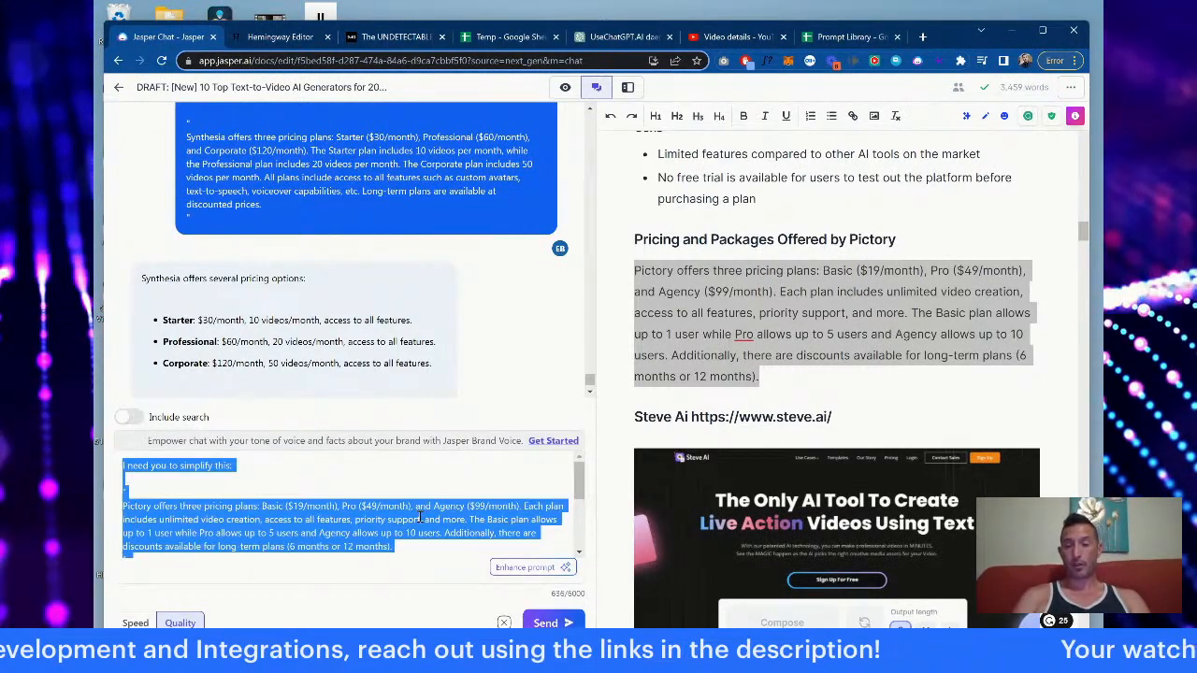
type("Do the")
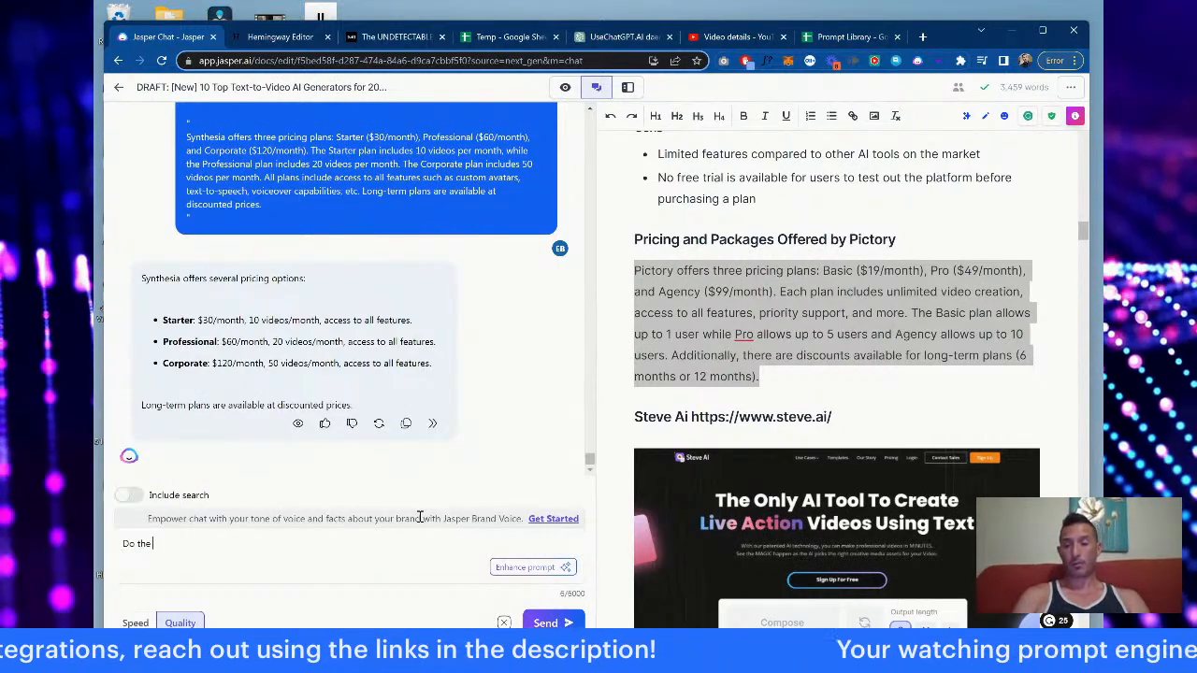
type(" same with  this one")
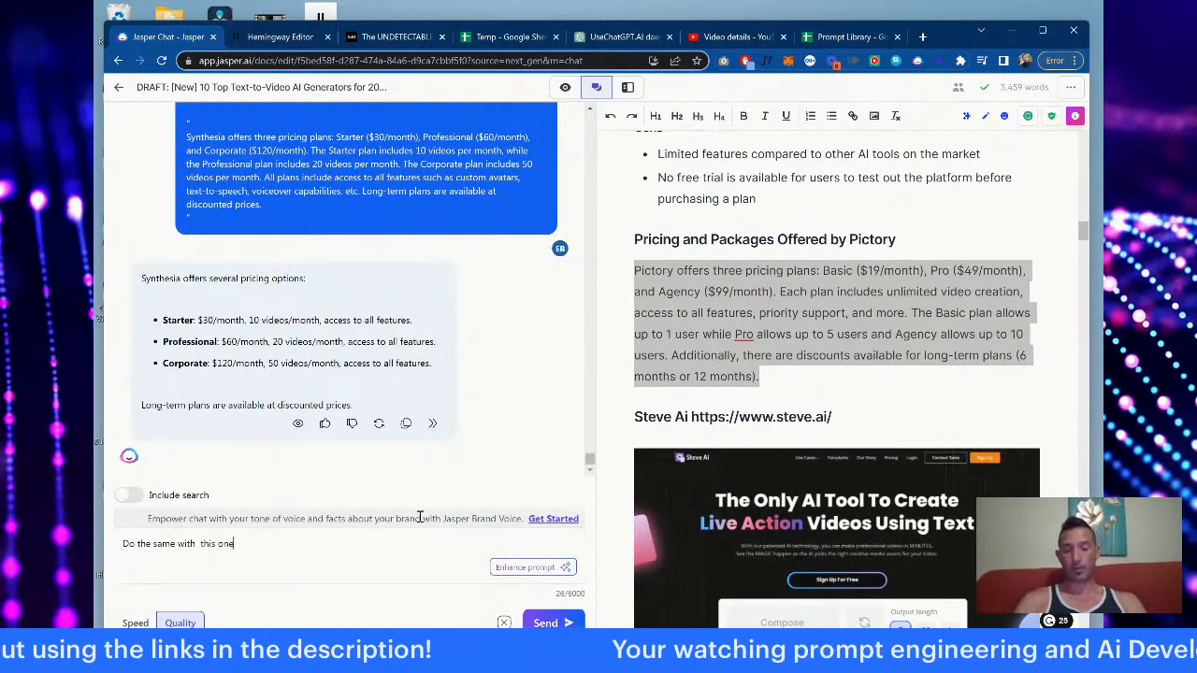
type(":")
key("shift+Return")
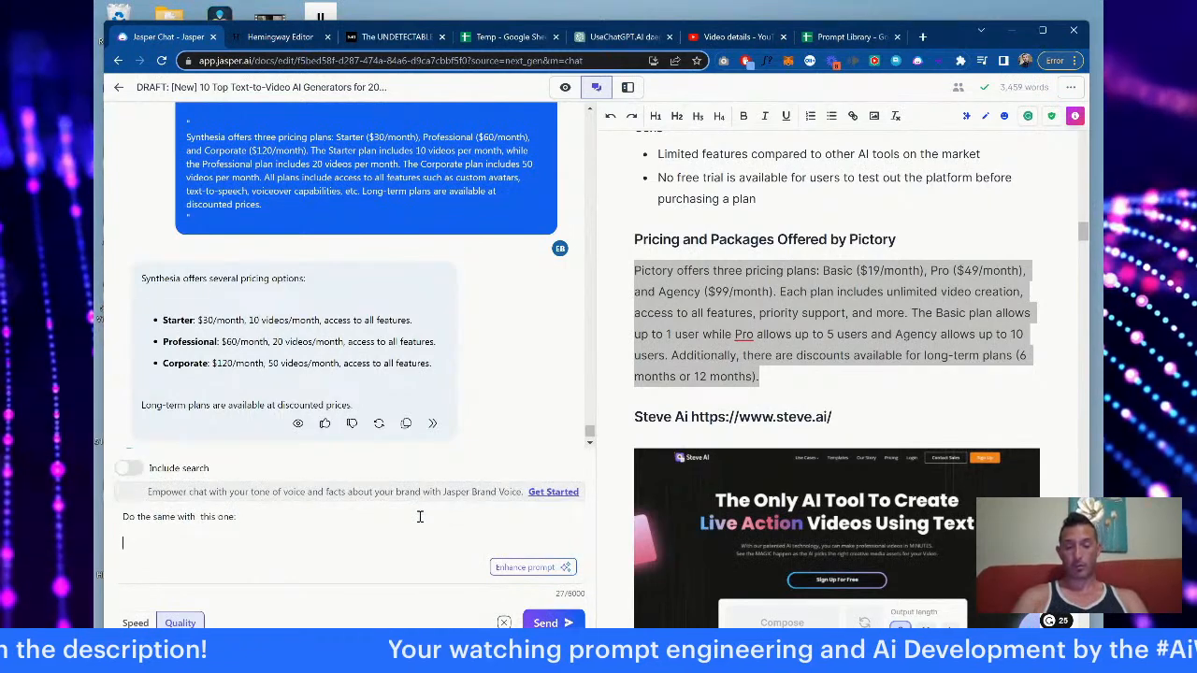
type("\"")
key("ctrl+v")
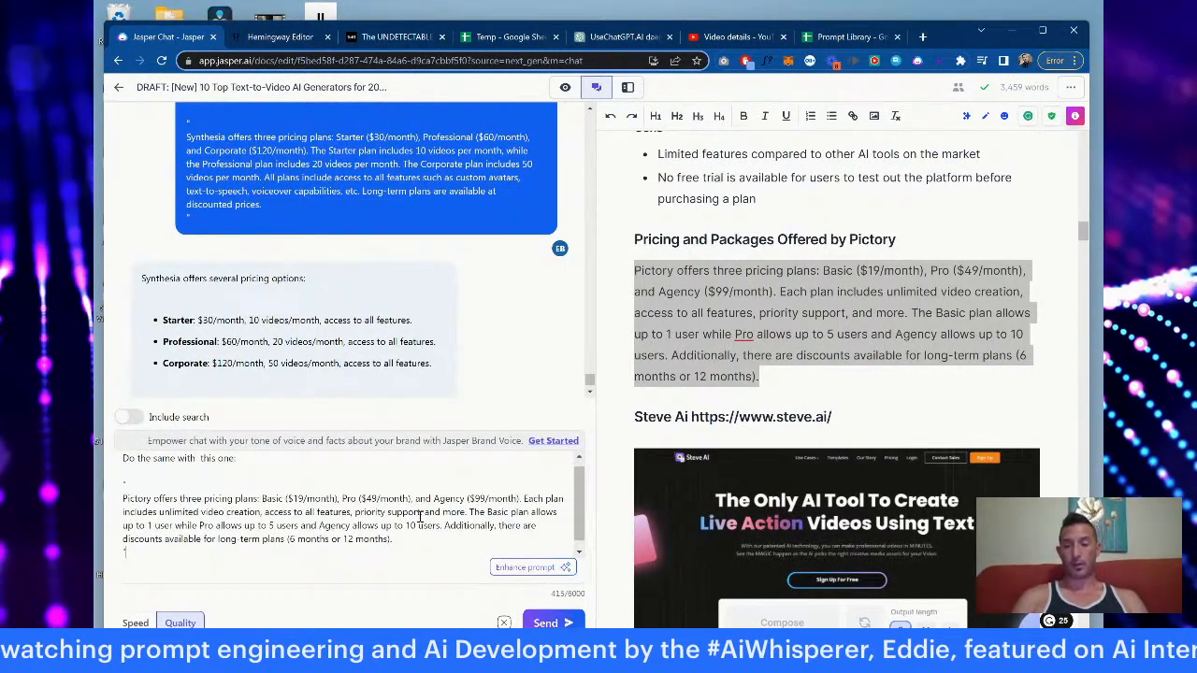
key("Return")
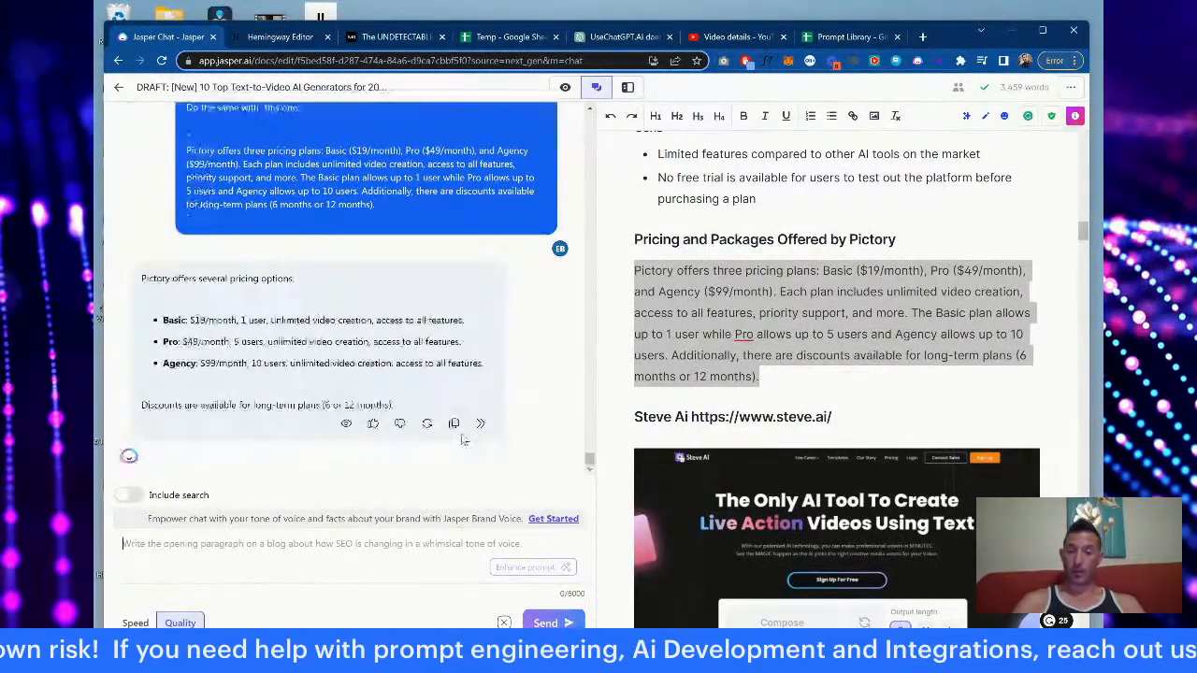
Step: Replace Pictory's pricing paragraph in the article with Jasper's copied bulleted reply and delete the blank line above the bullets
left_click(456, 426)
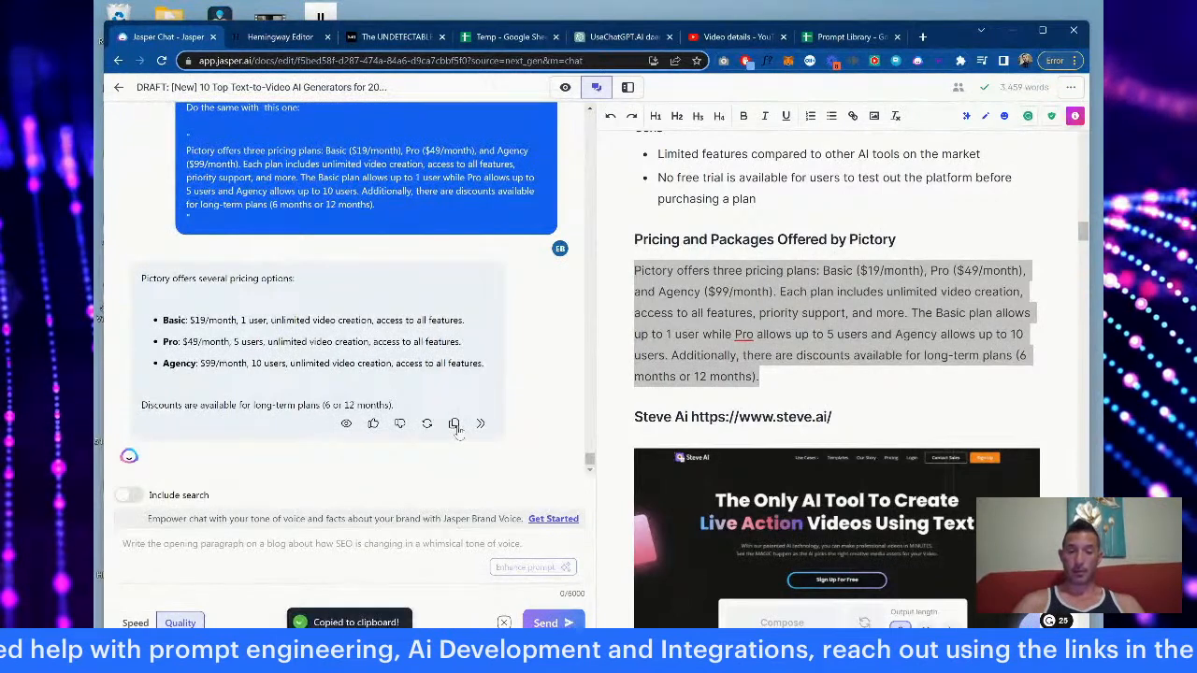
left_click(762, 349)
left_click_drag(761, 377, 636, 270)
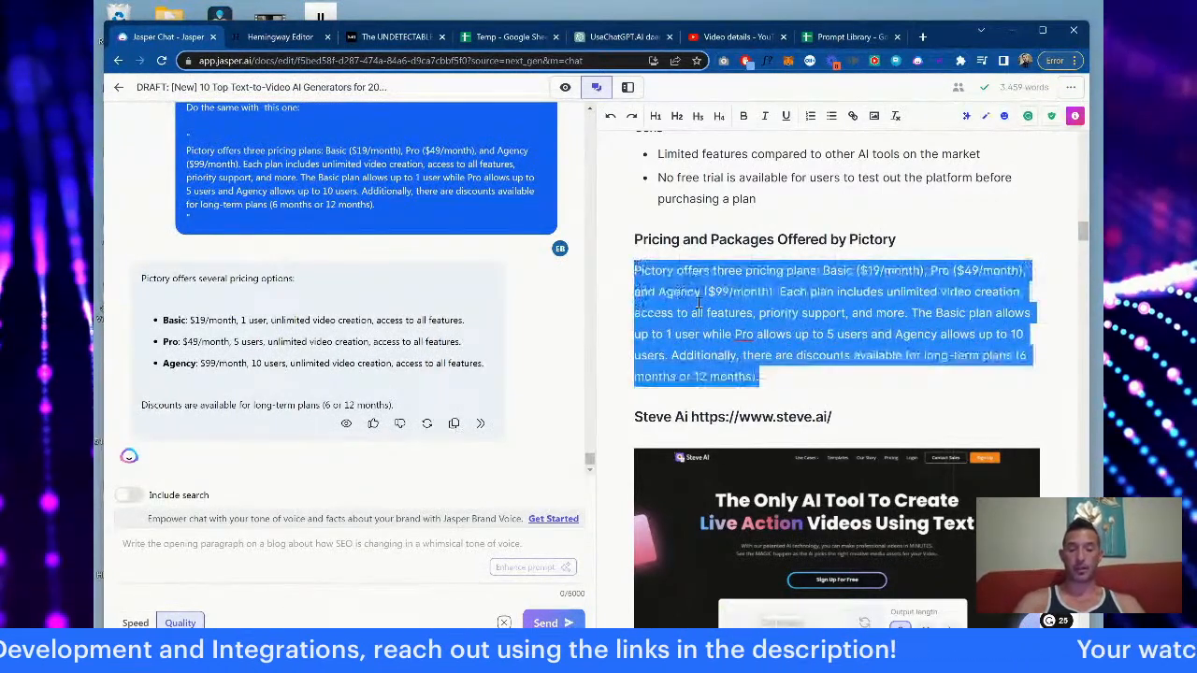
key("ctrl+v")
key("ctrl+z")
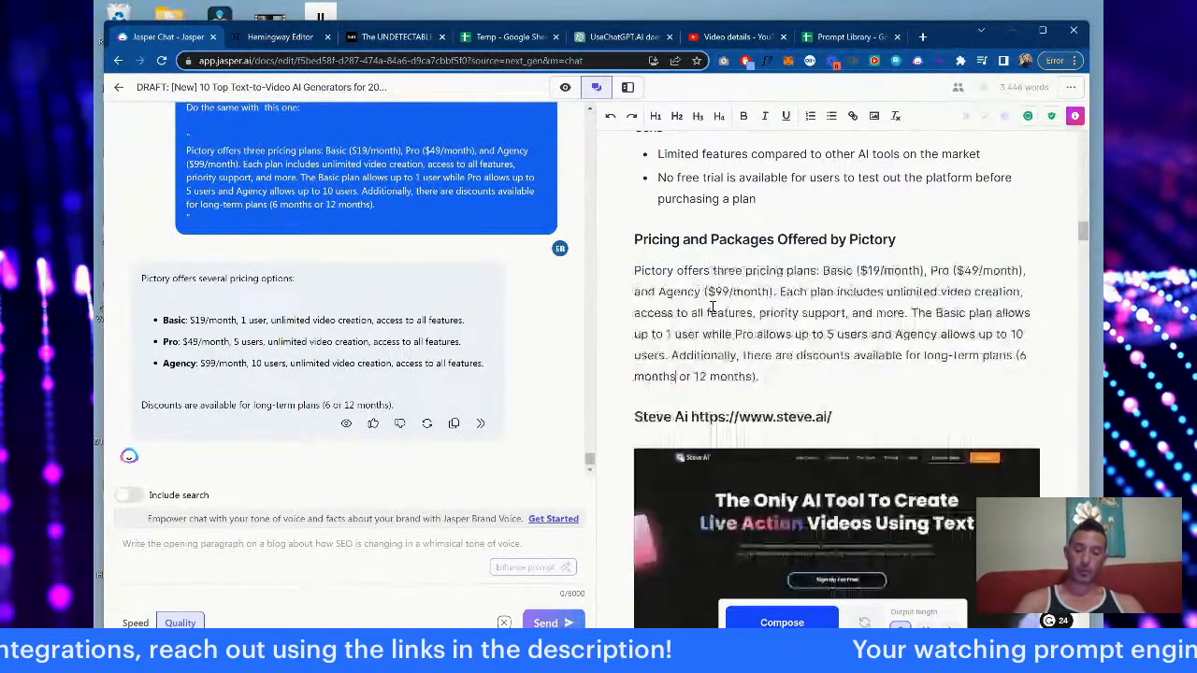
left_click_drag(761, 378, 667, 292)
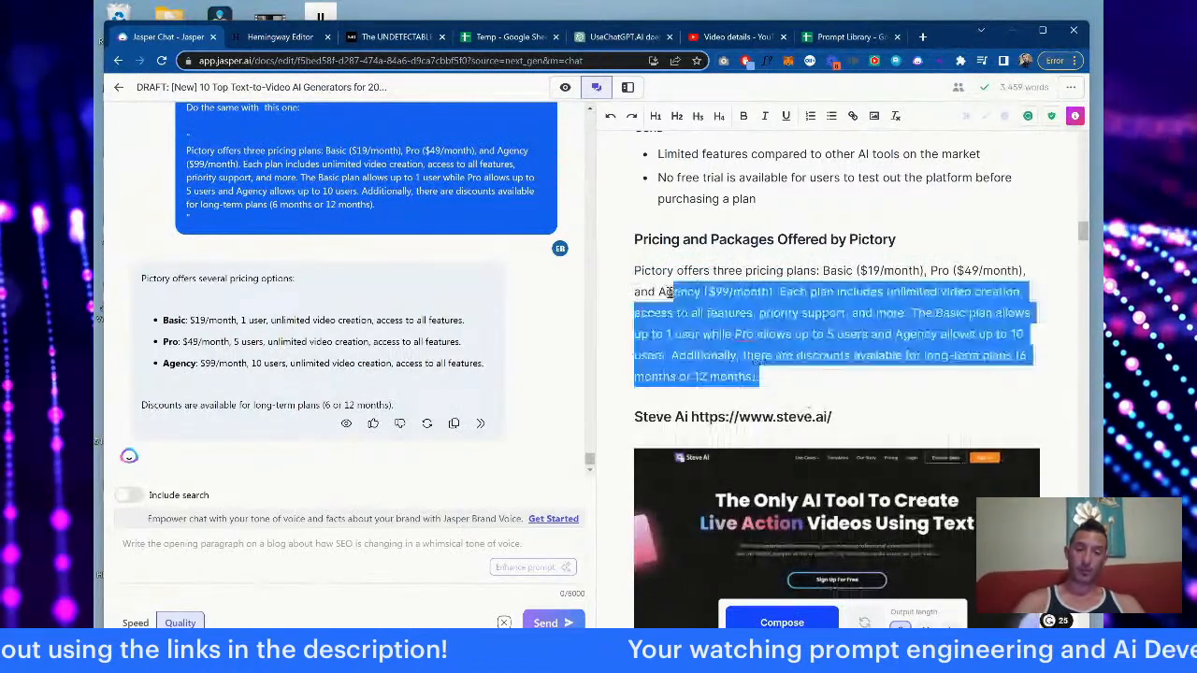
left_click(636, 270)
key("ctrl+v")
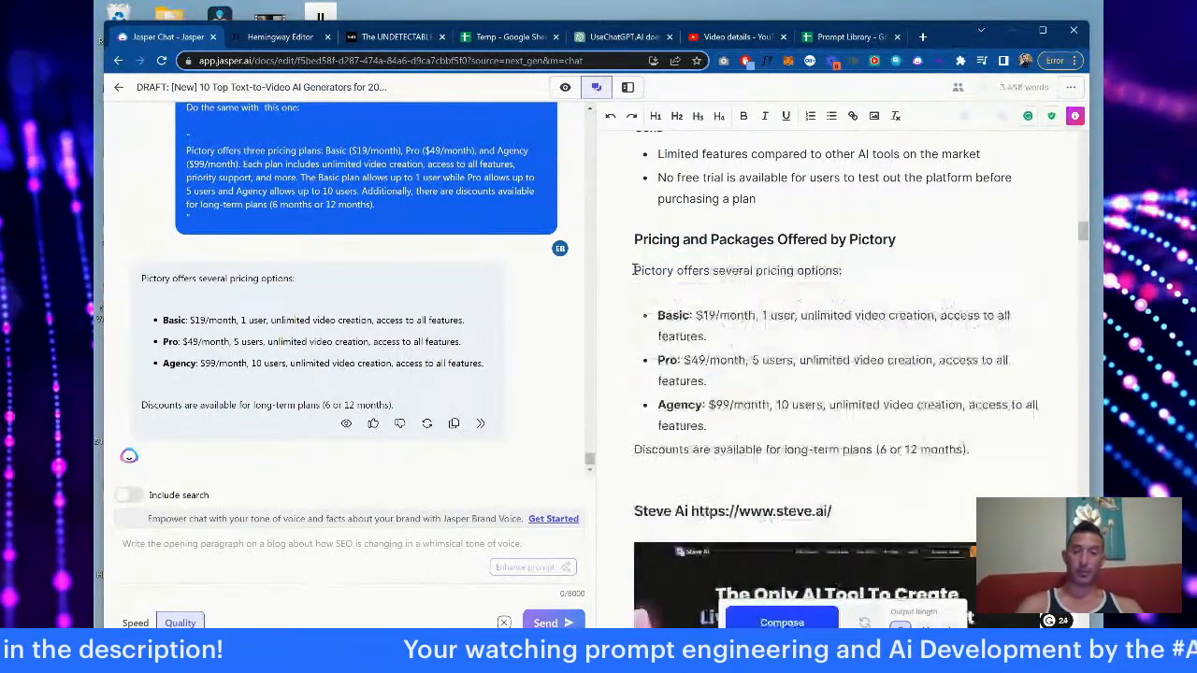
left_click(642, 290)
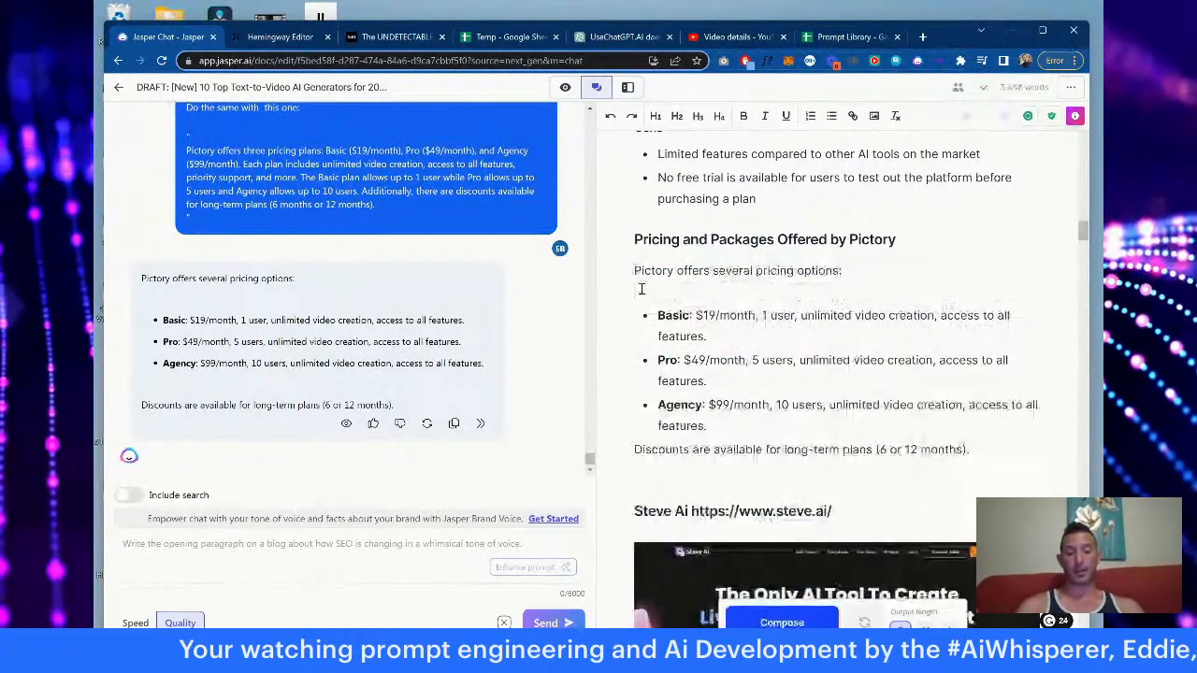
key("BackSpace")
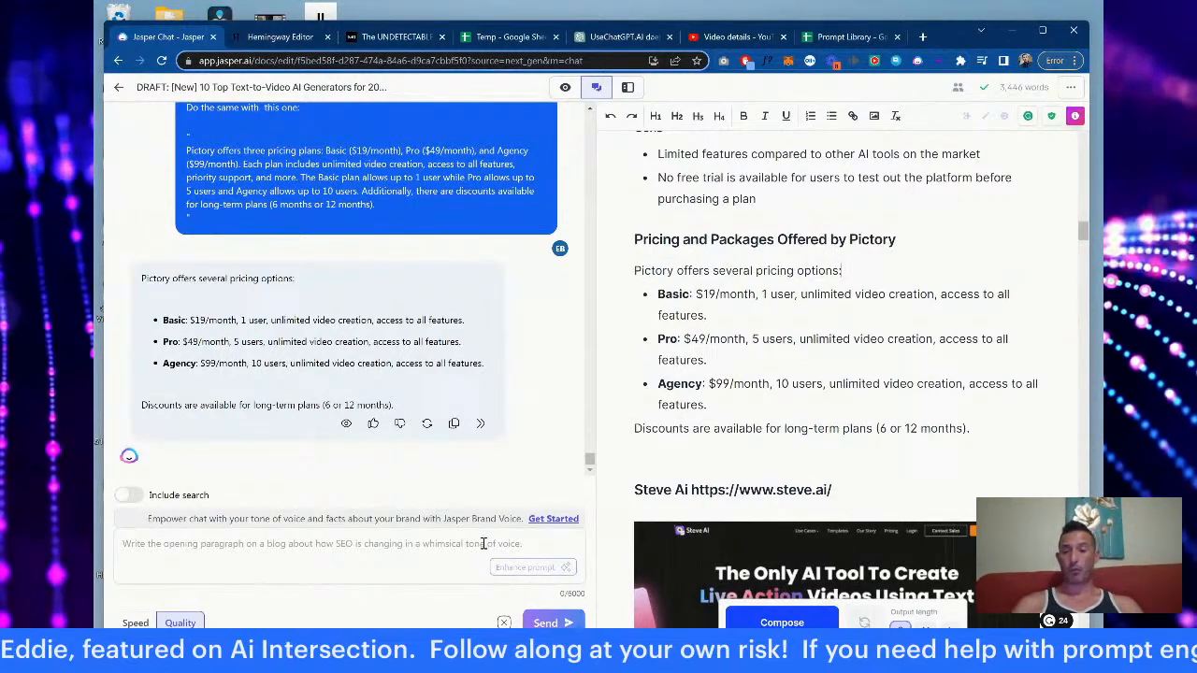
Step: Ask in the chat "jasper. what would you call the first and last lines of your last response?" and send it
left_click(420, 550)
type("Jasper.")
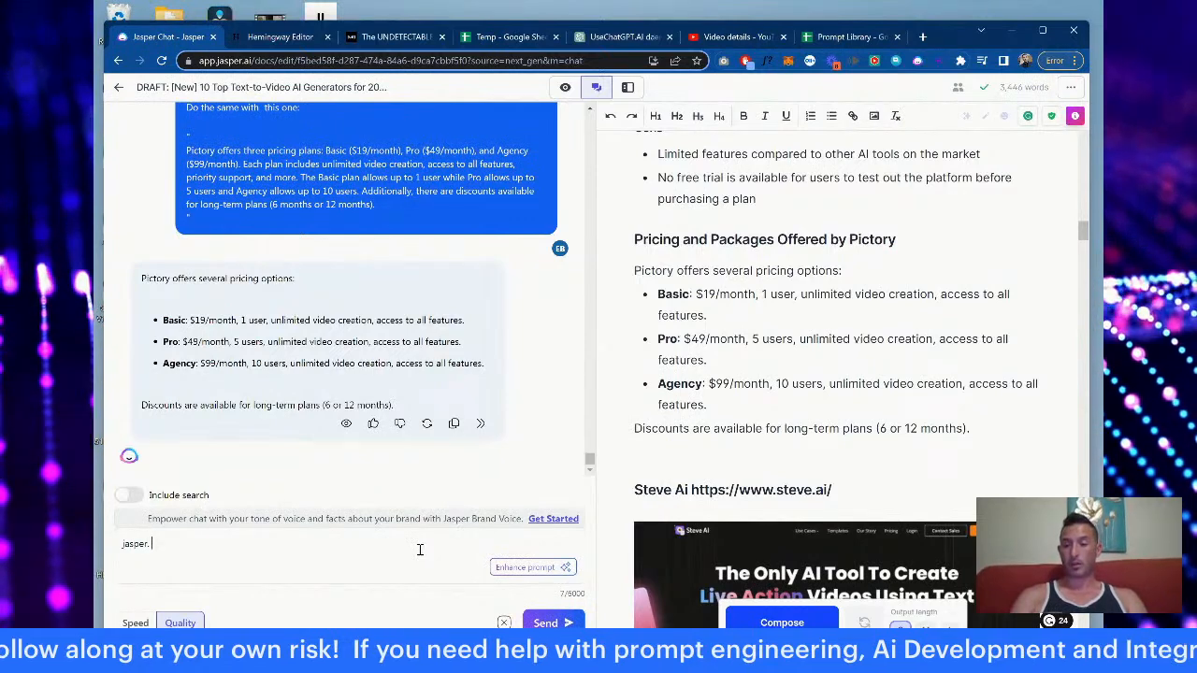
type(" what")
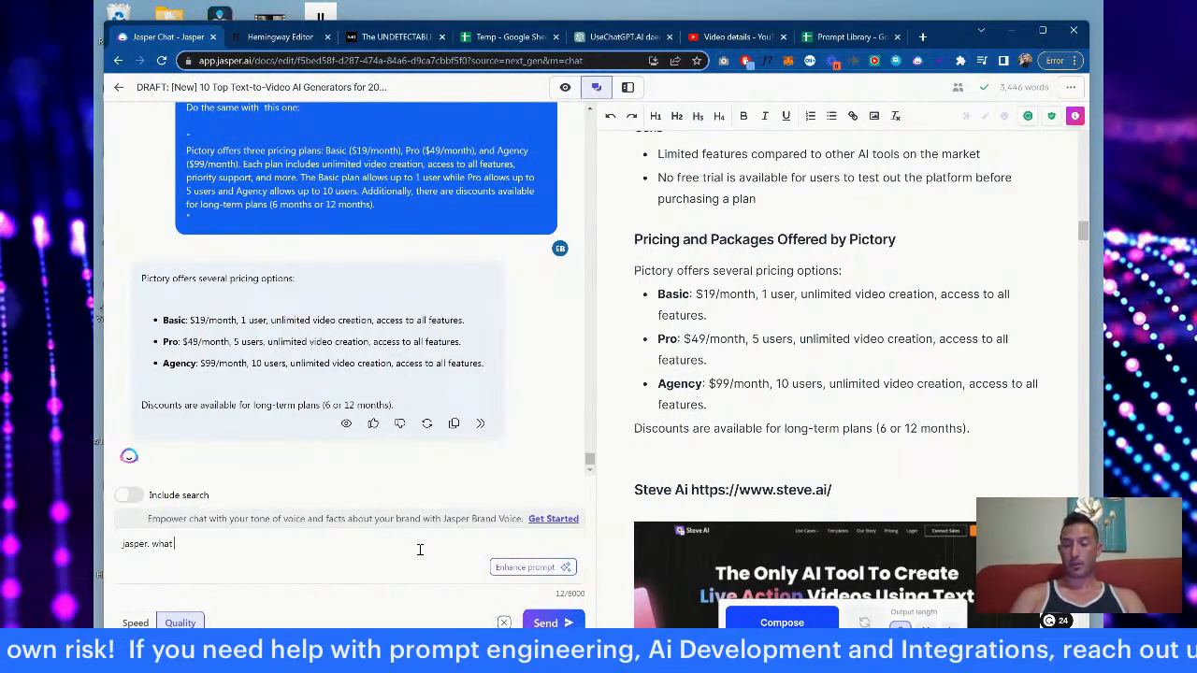
type(" would you")
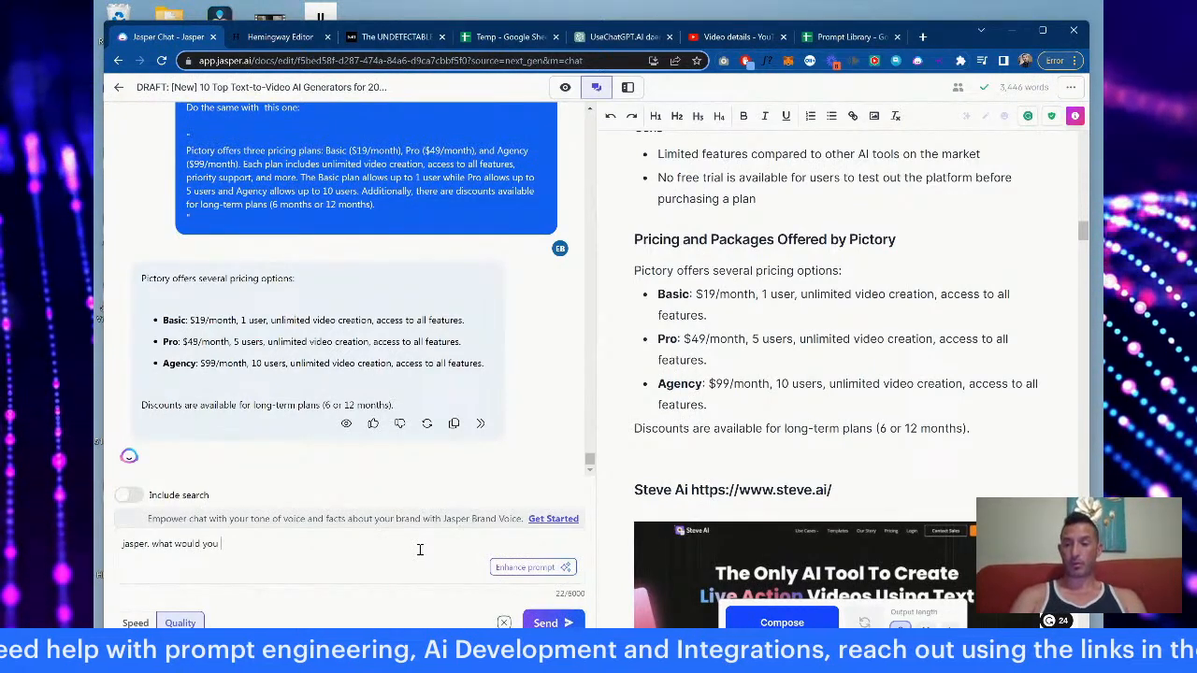
type(" call the firwt")
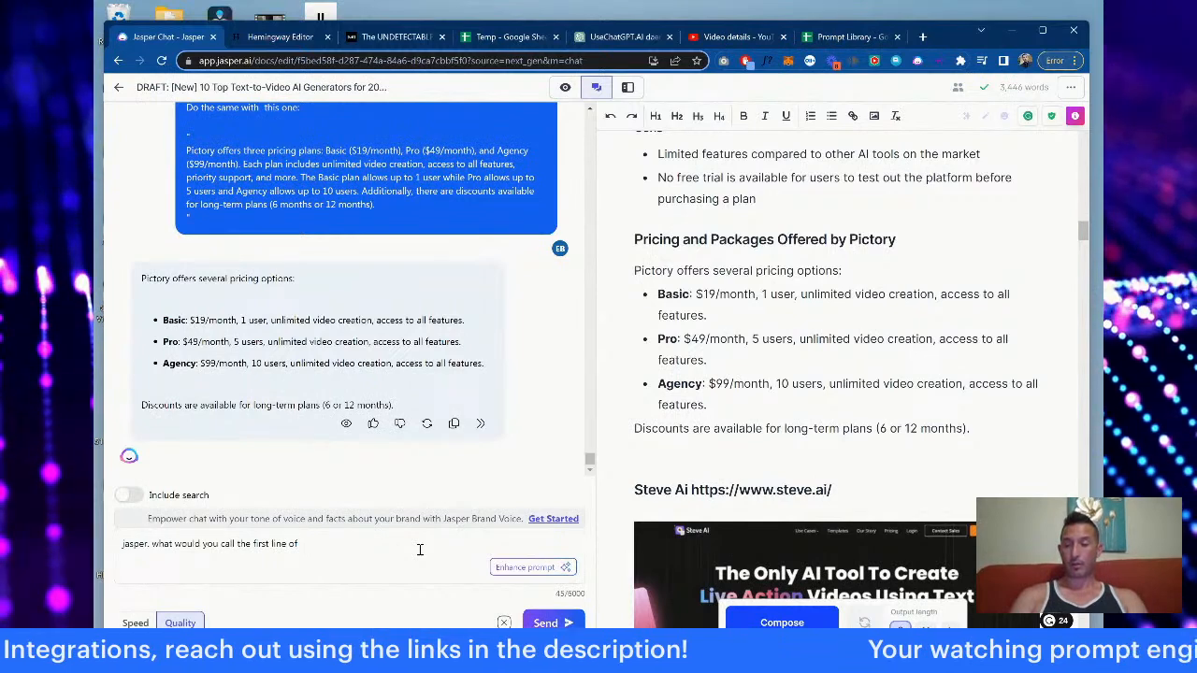
type("our response?")
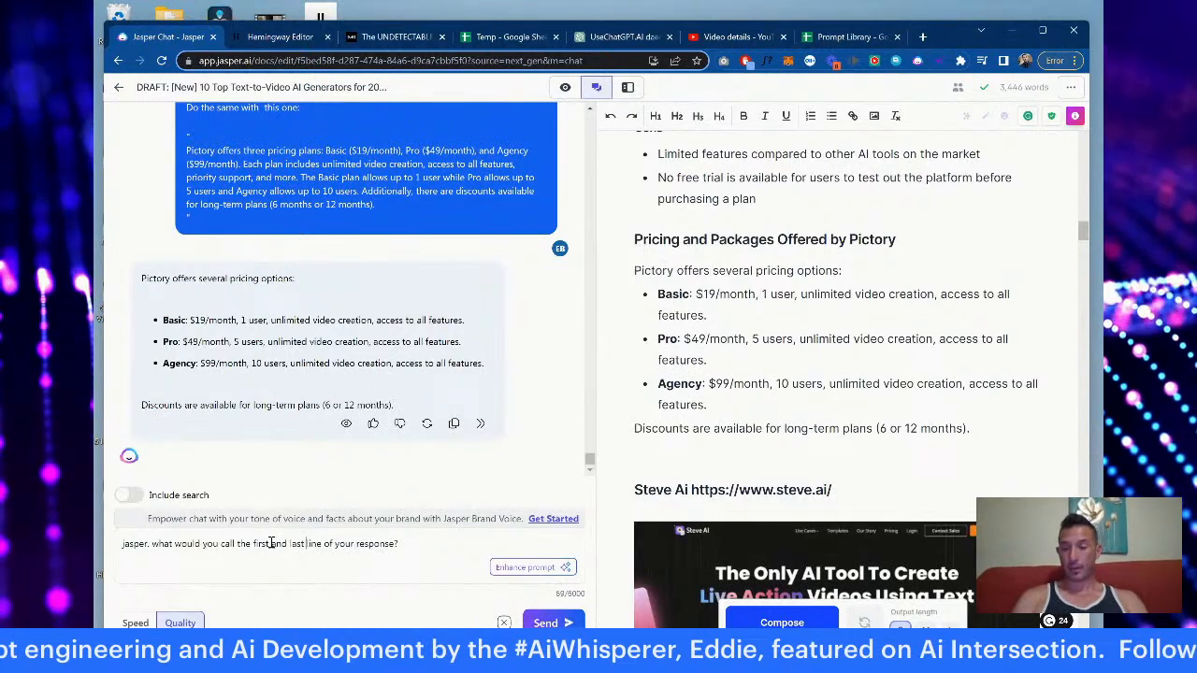
left_click(322, 543)
type("s")
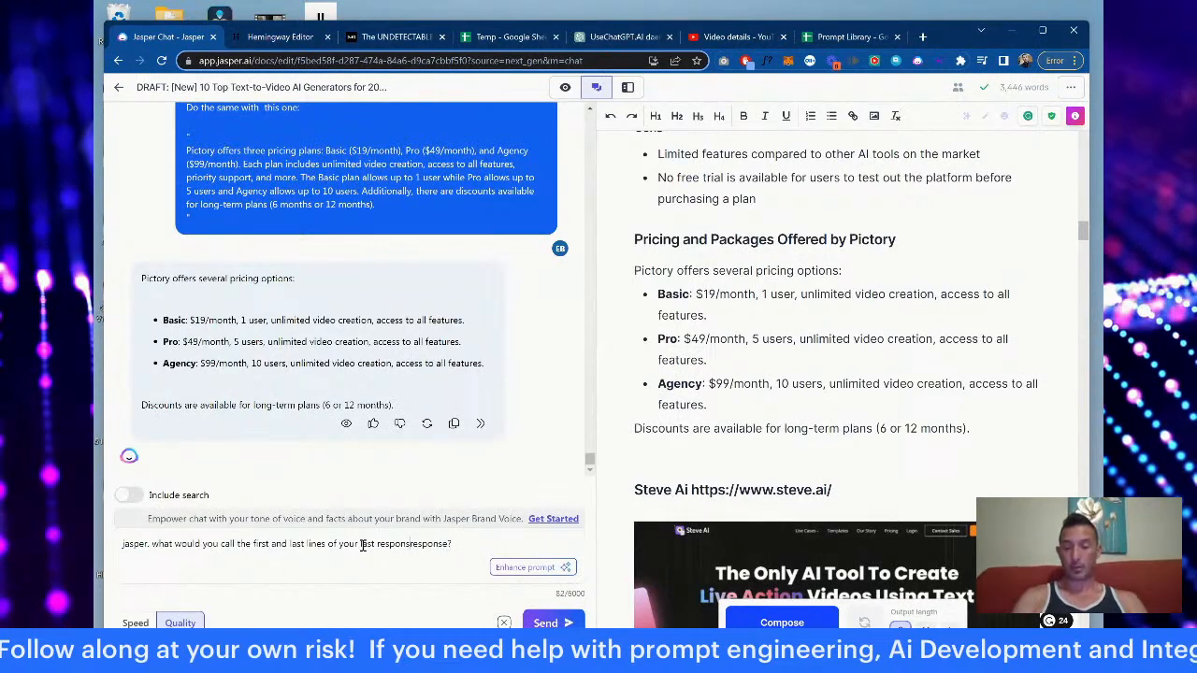
double_click(366, 544)
type("last")
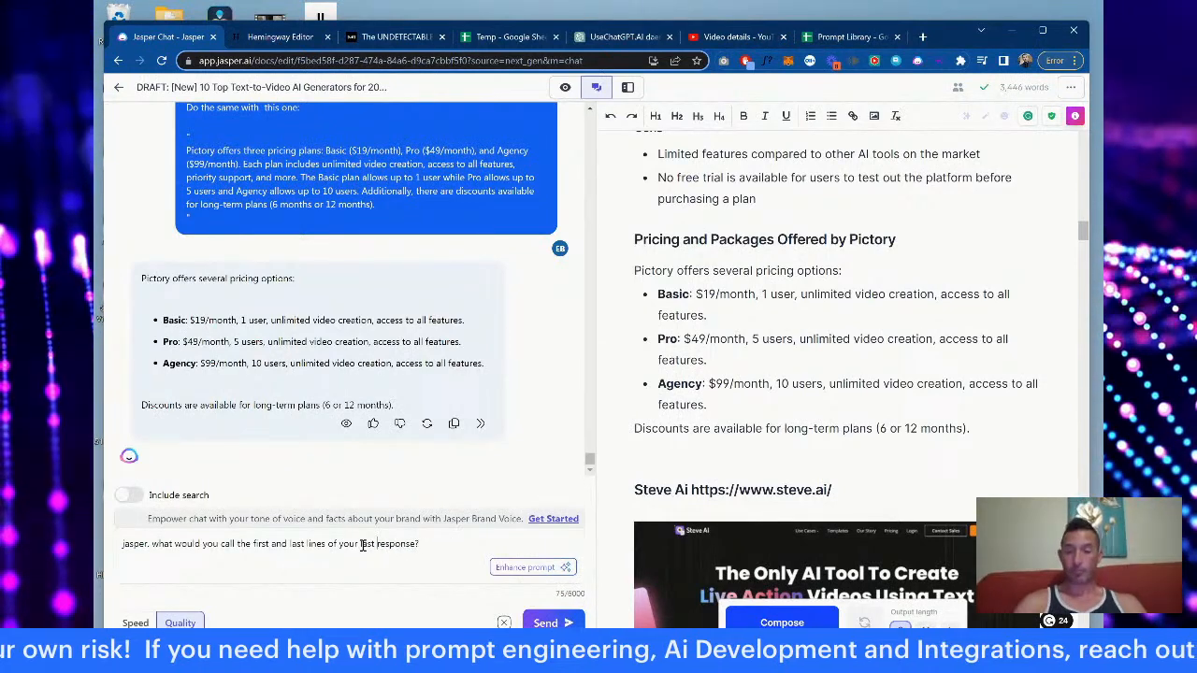
left_click(552, 623)
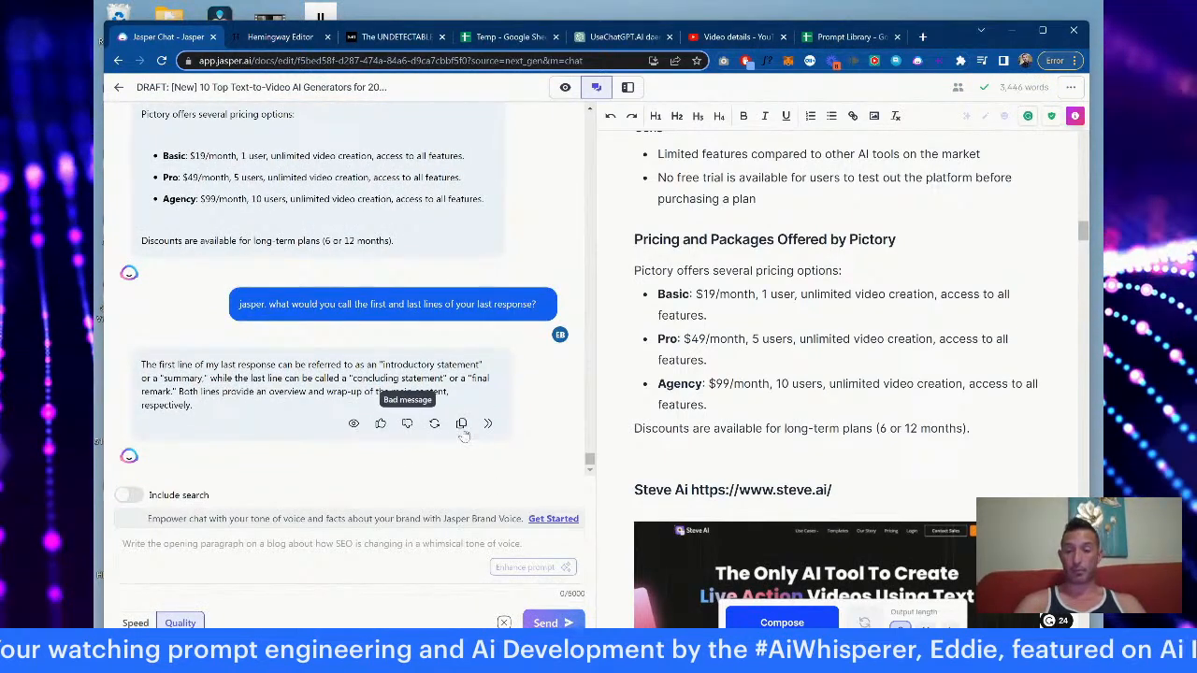
Step: Insert the "I need you to simplify this:" prompt from the Prompt Library sheet into the Jasper chat message
left_click(840, 36)
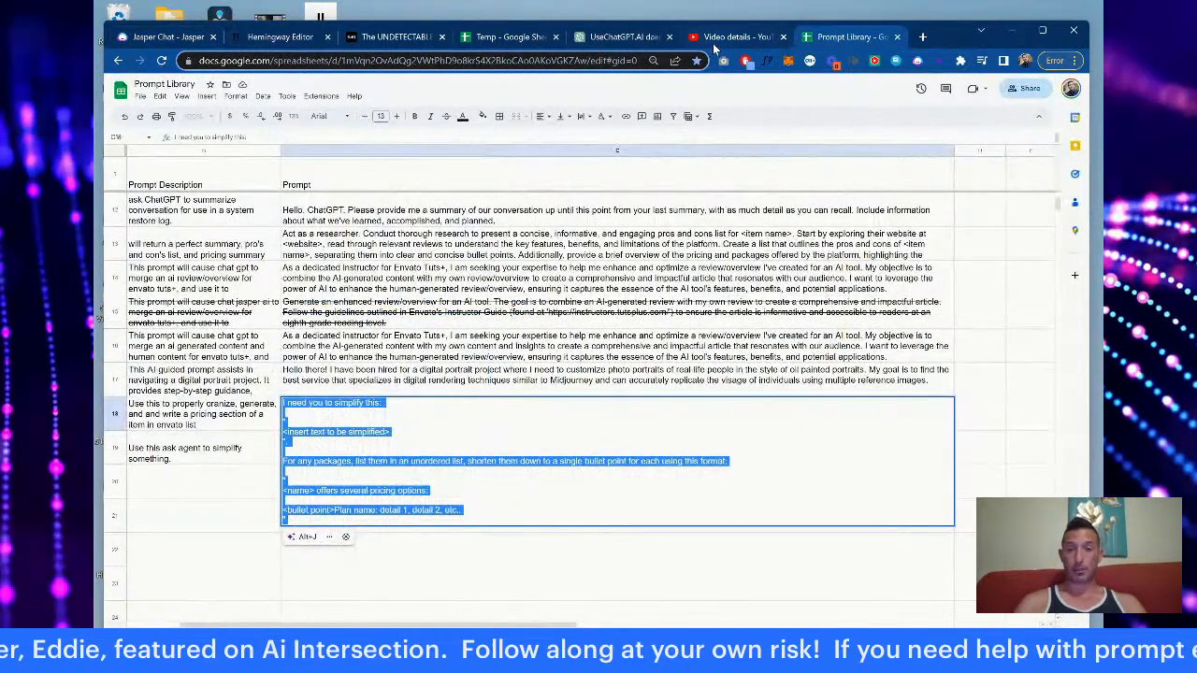
left_click(165, 37)
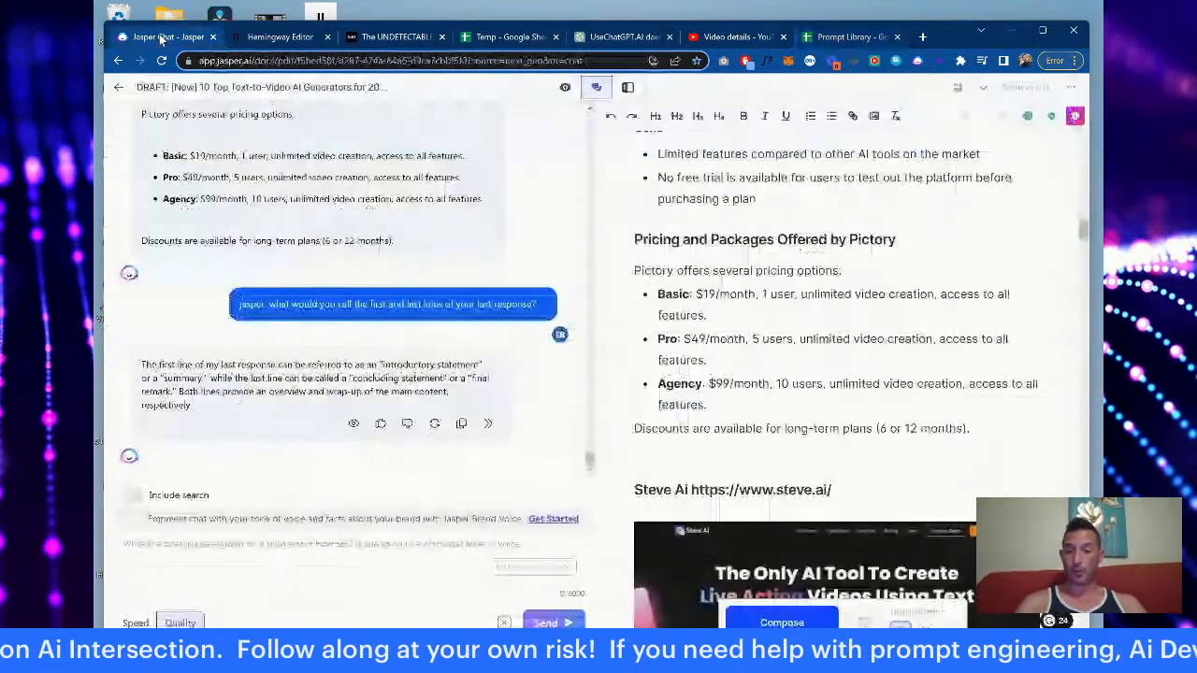
left_click(306, 560)
key("ctrl+v")
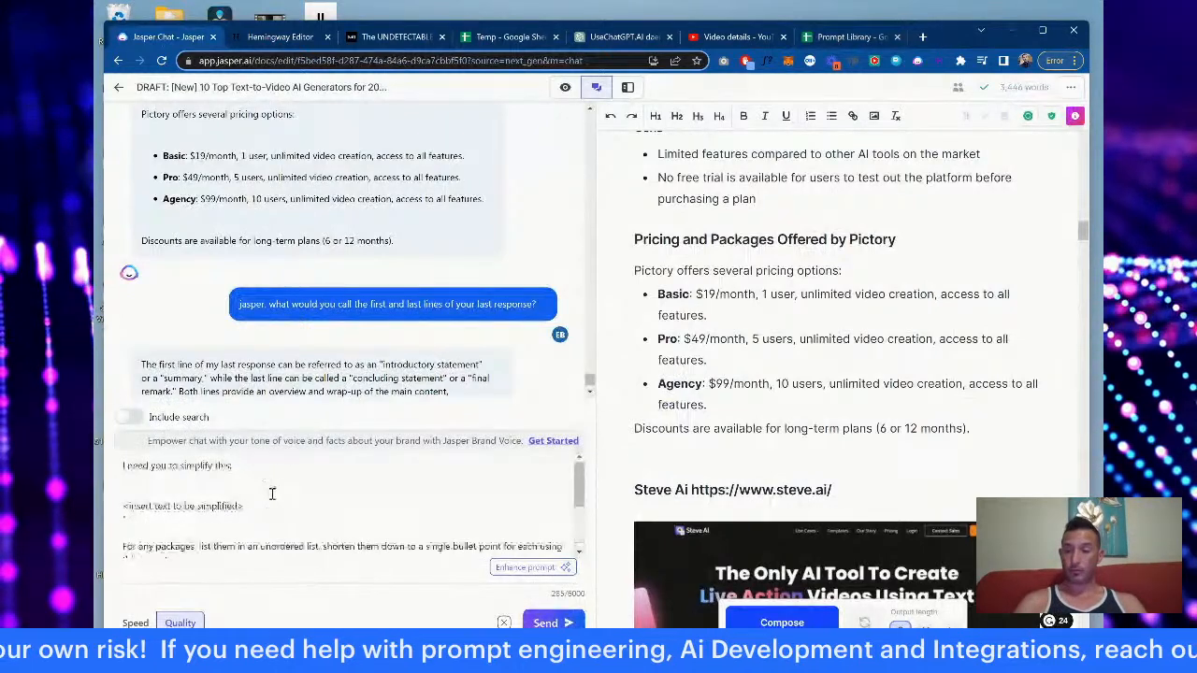
Step: Add the instruction "Do not add a new line below the "introductory statement", or above the concluding" before the prompt's "For any packages" line
scroll(249, 484, "down", 1)
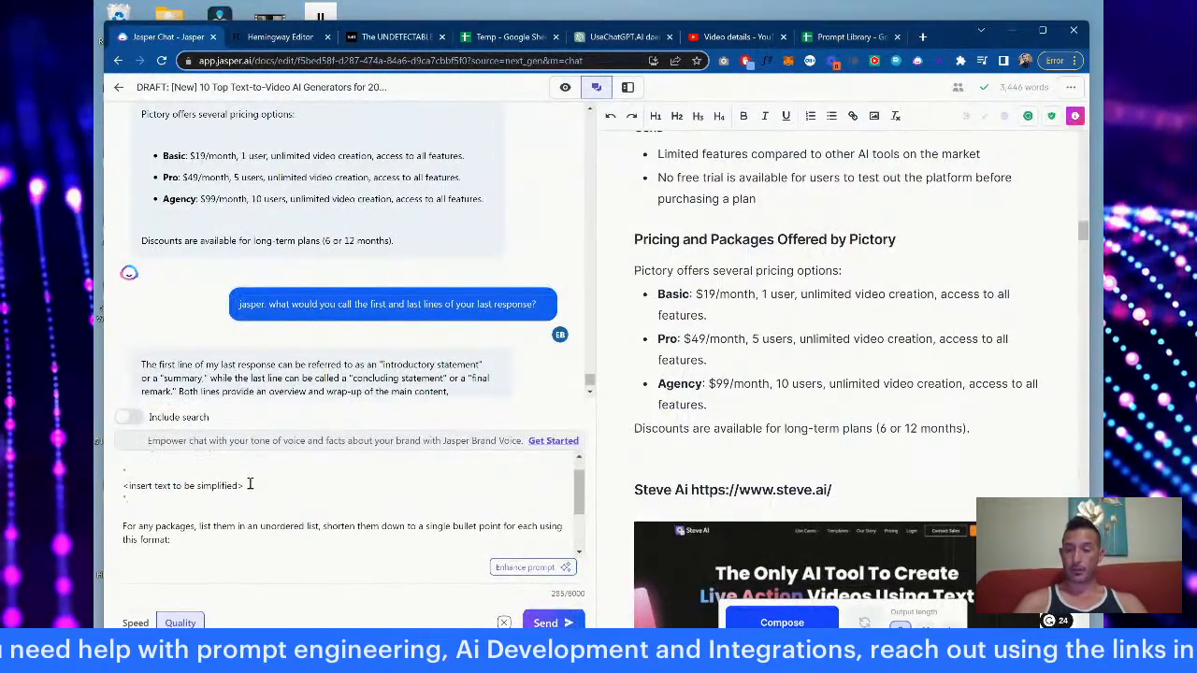
left_click(214, 508)
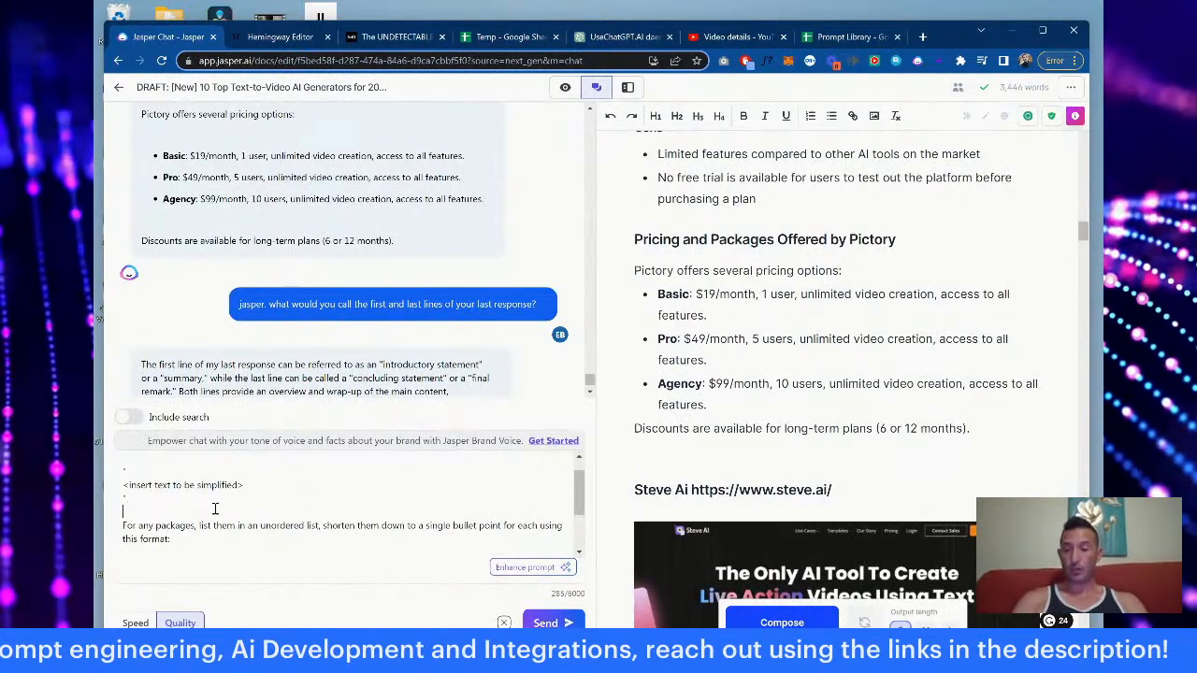
key("Return")
scroll(214, 508, "up", 1)
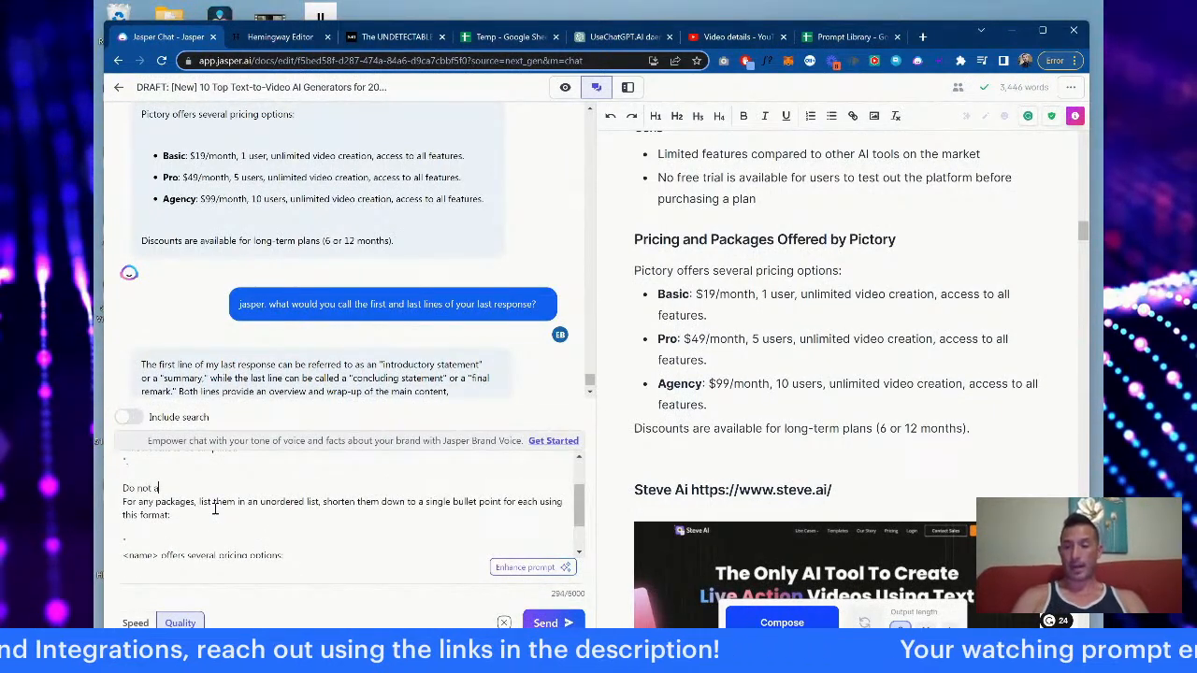
type("Do not add a new line ")
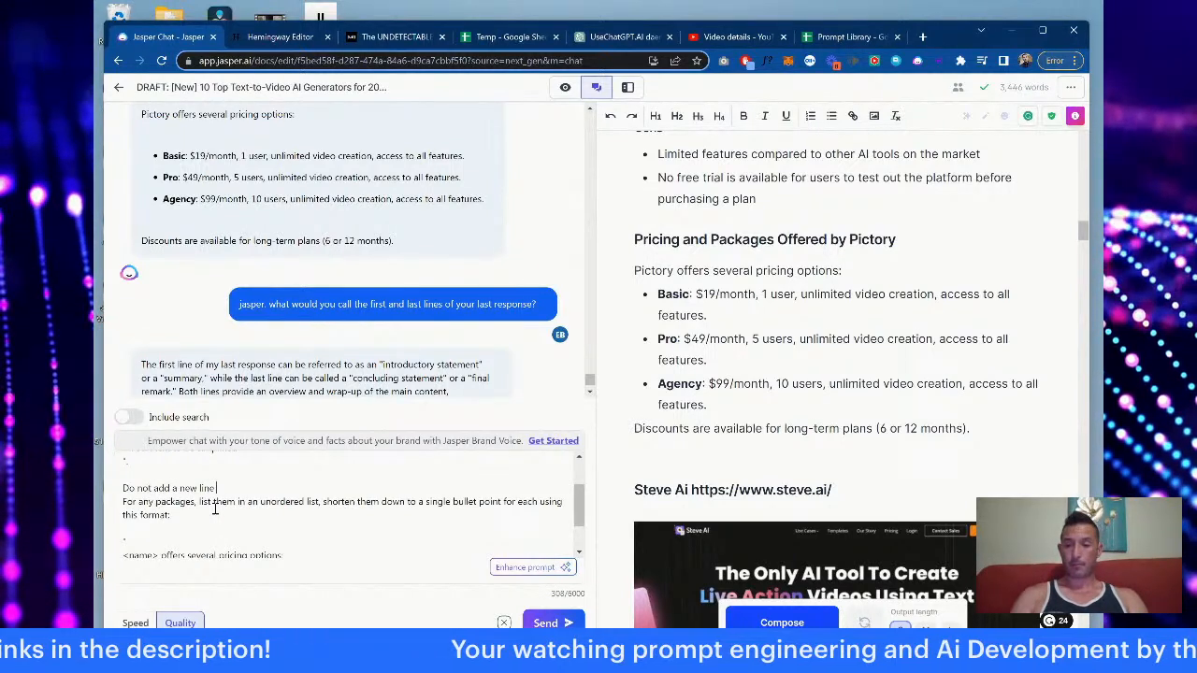
type("below ")
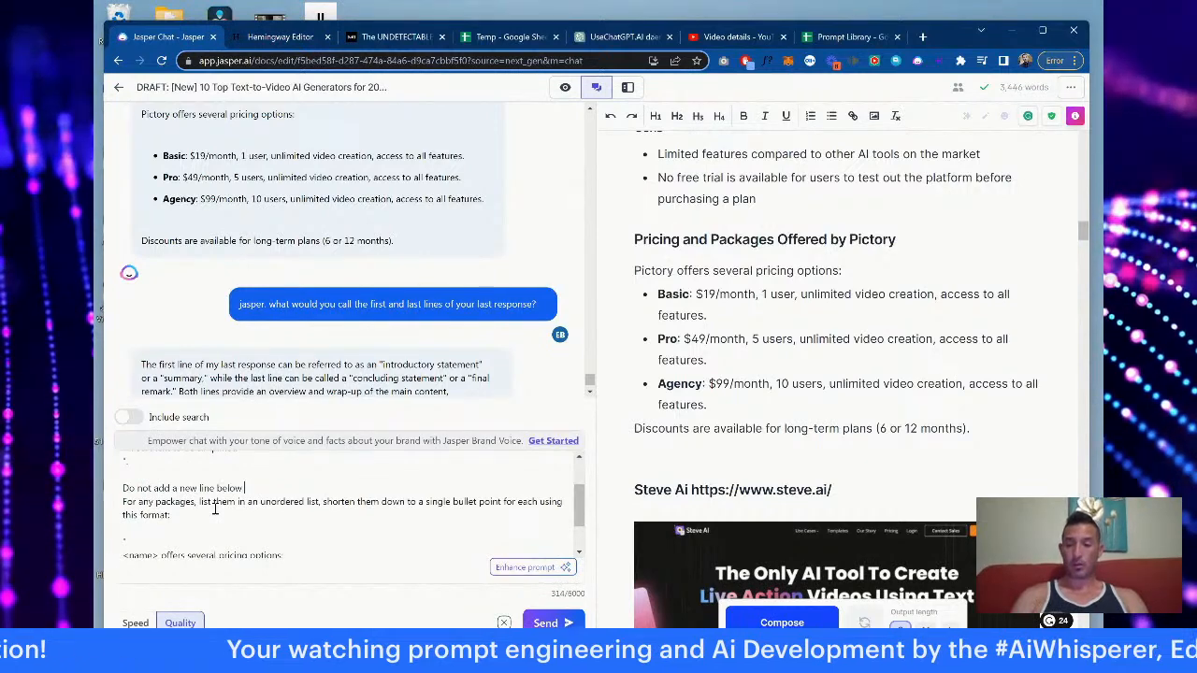
type("the")
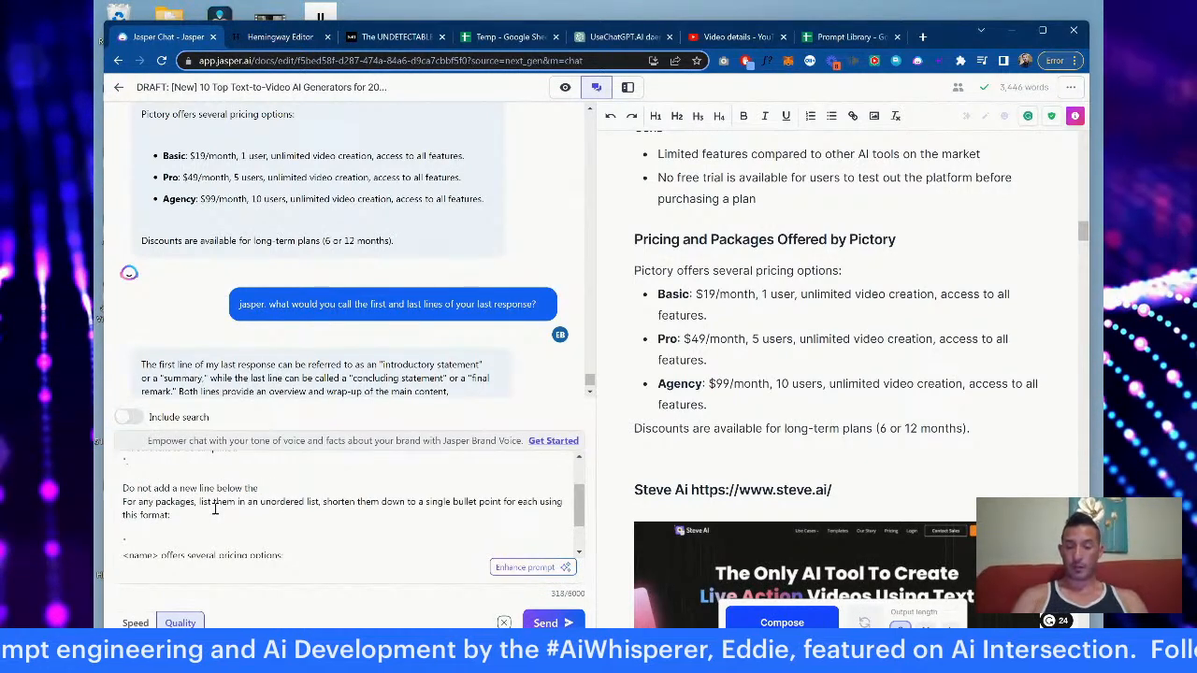
type("\"introdu")
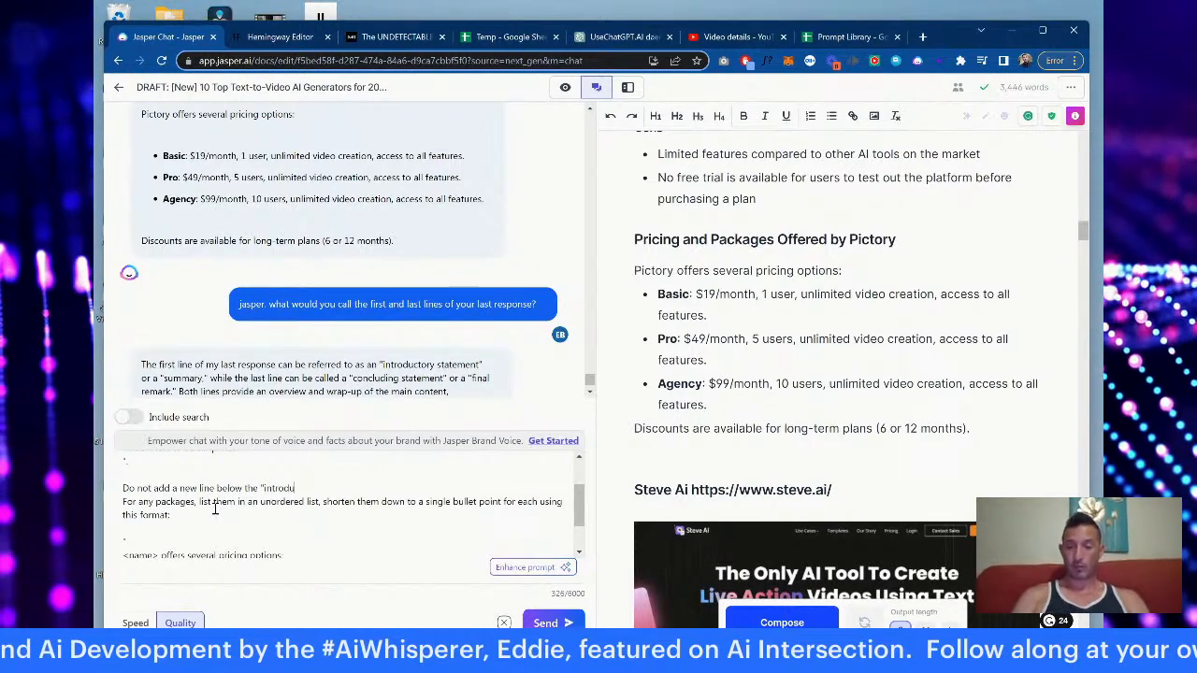
type("ctory statement\", or above the concl")
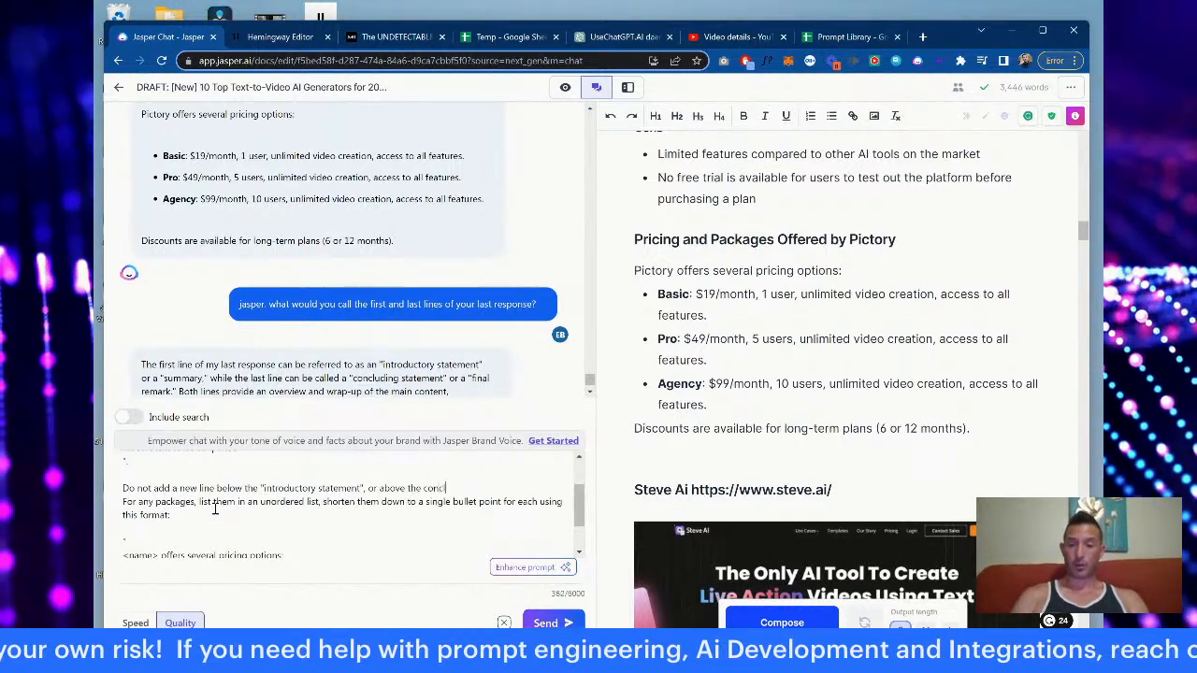
type("uding")
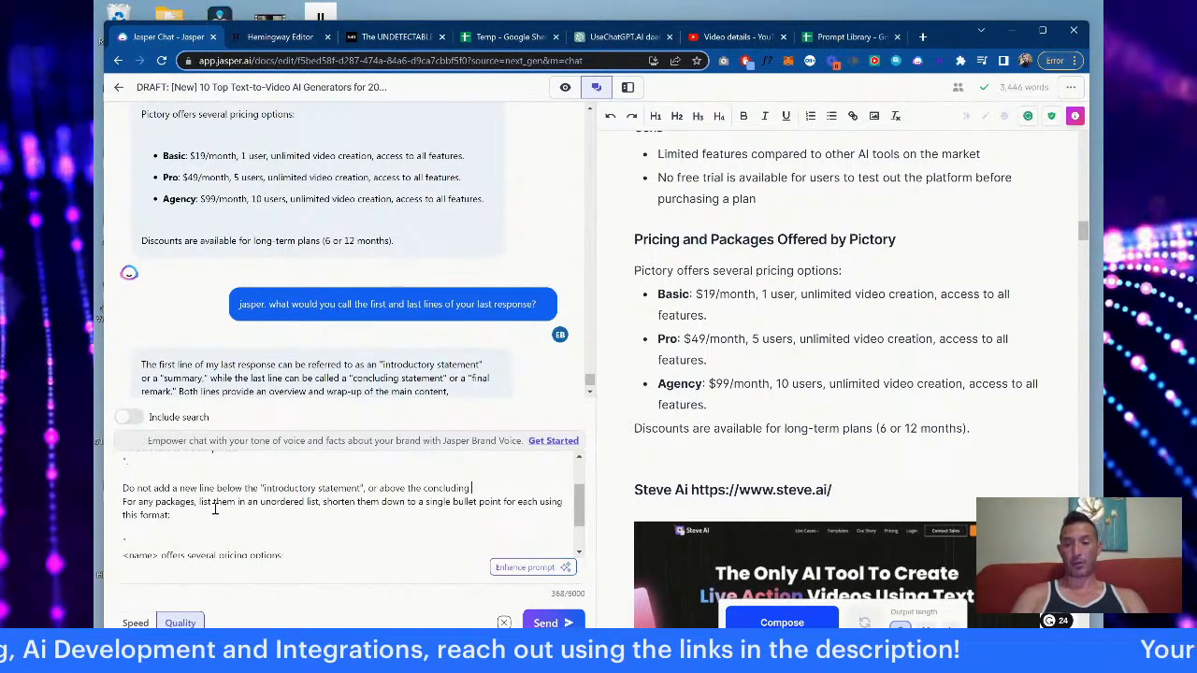
Step: Replace the drafted prompt in the chat message with a question asking Jasper whether to have the new line below the introductory line and above the conclusion line
scroll(316, 272, "up", 1)
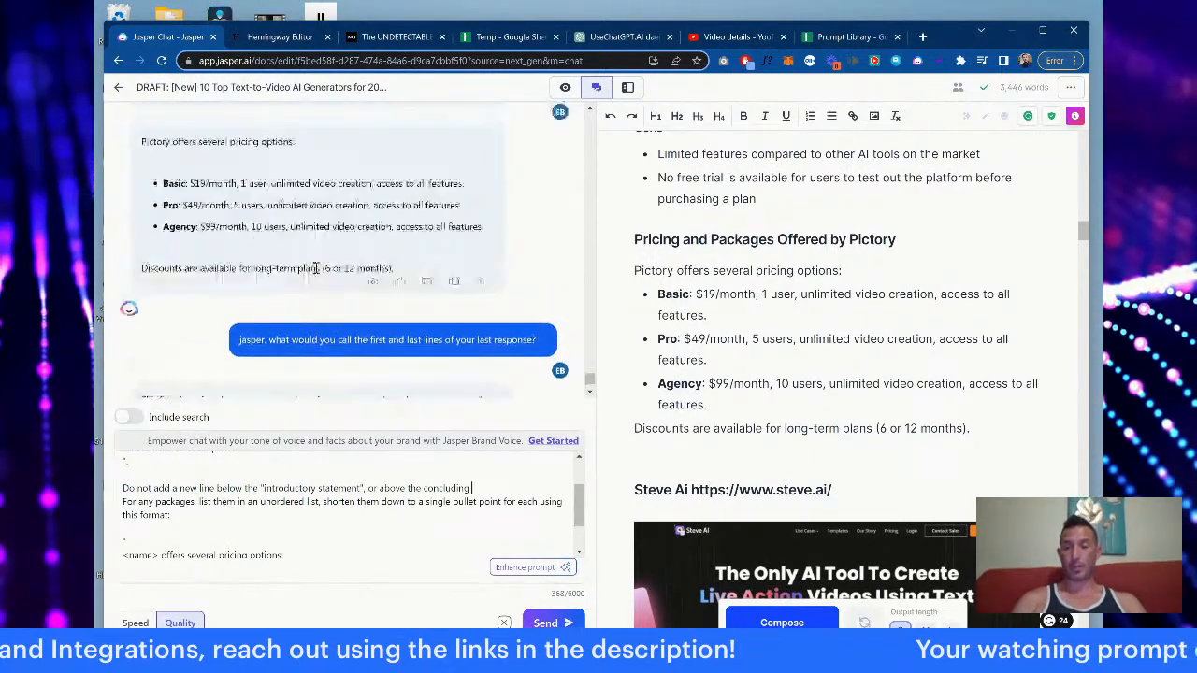
left_click_drag(398, 322, 141, 194)
left_click(309, 508)
key("ctrl+a")
type("JAsper, do")
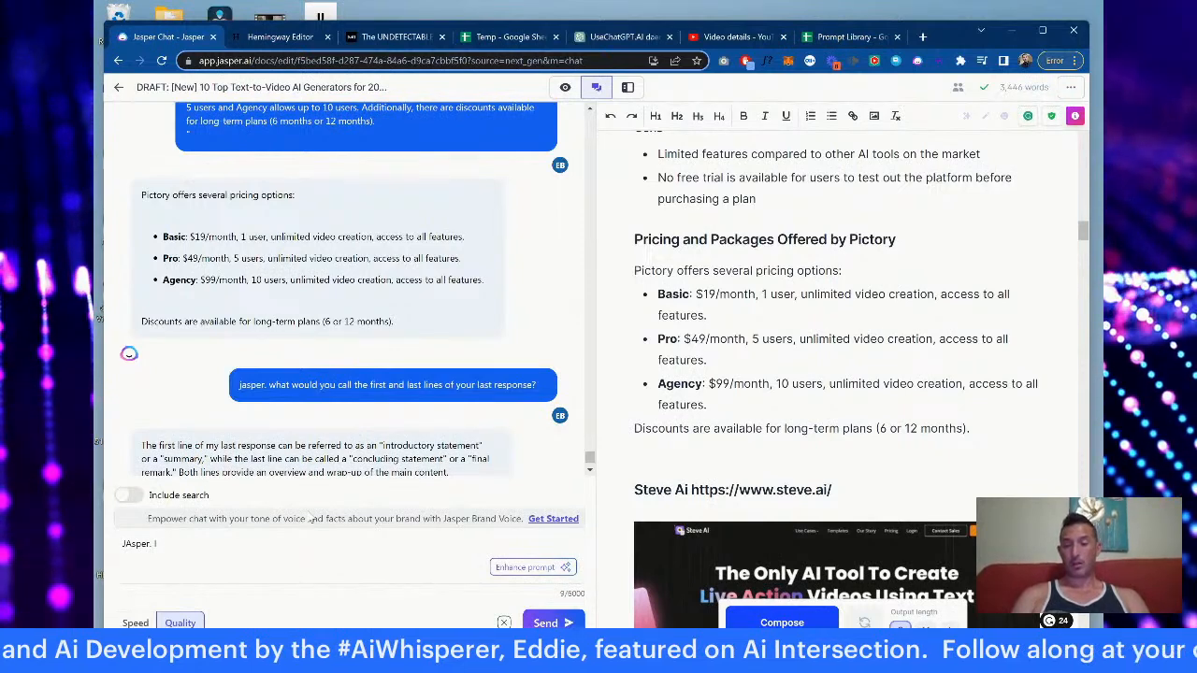
type("an you help")
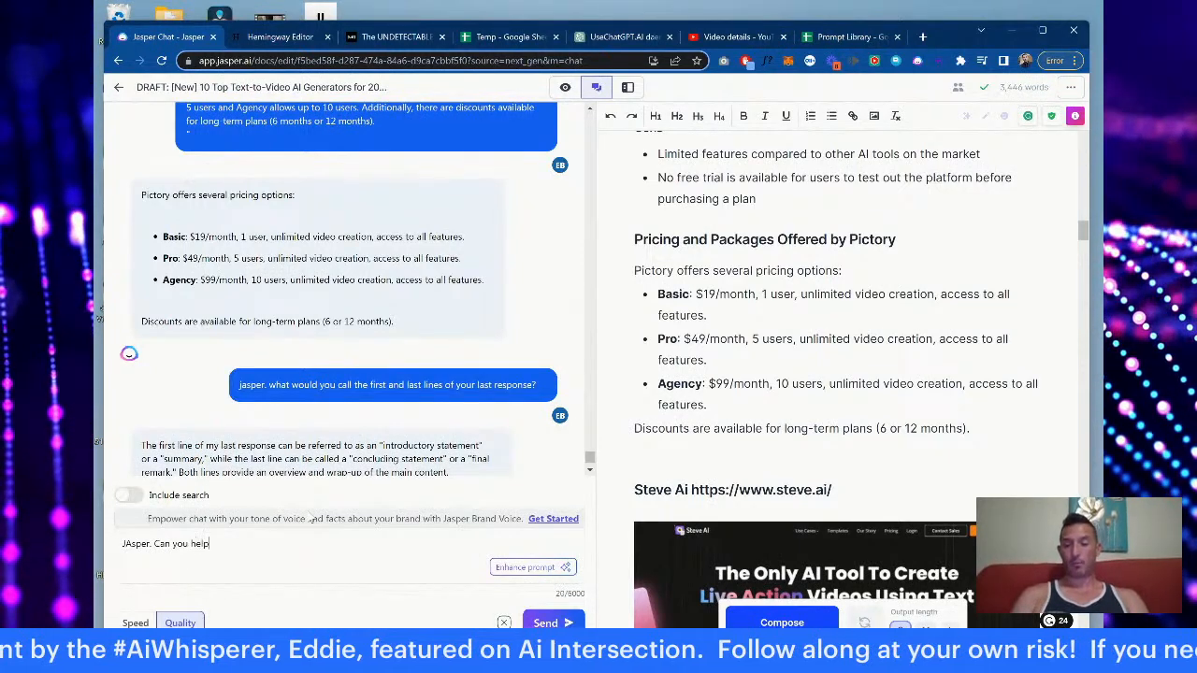
type(" me understa")
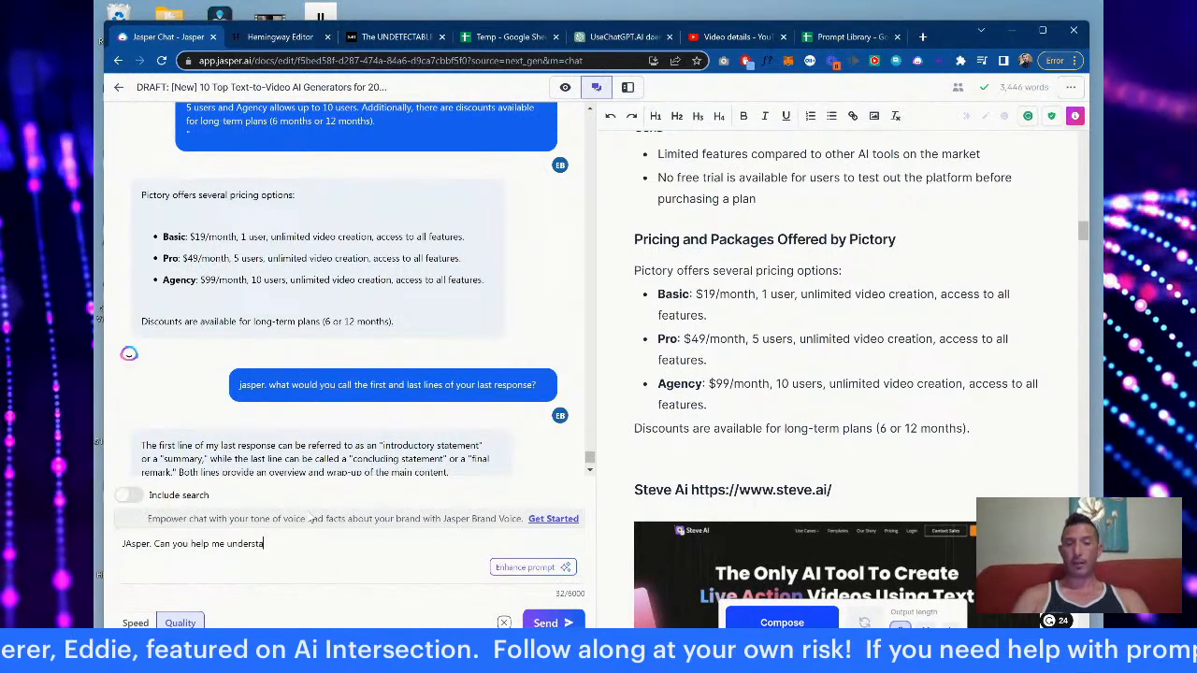
type("nd tf we should have the new line below")
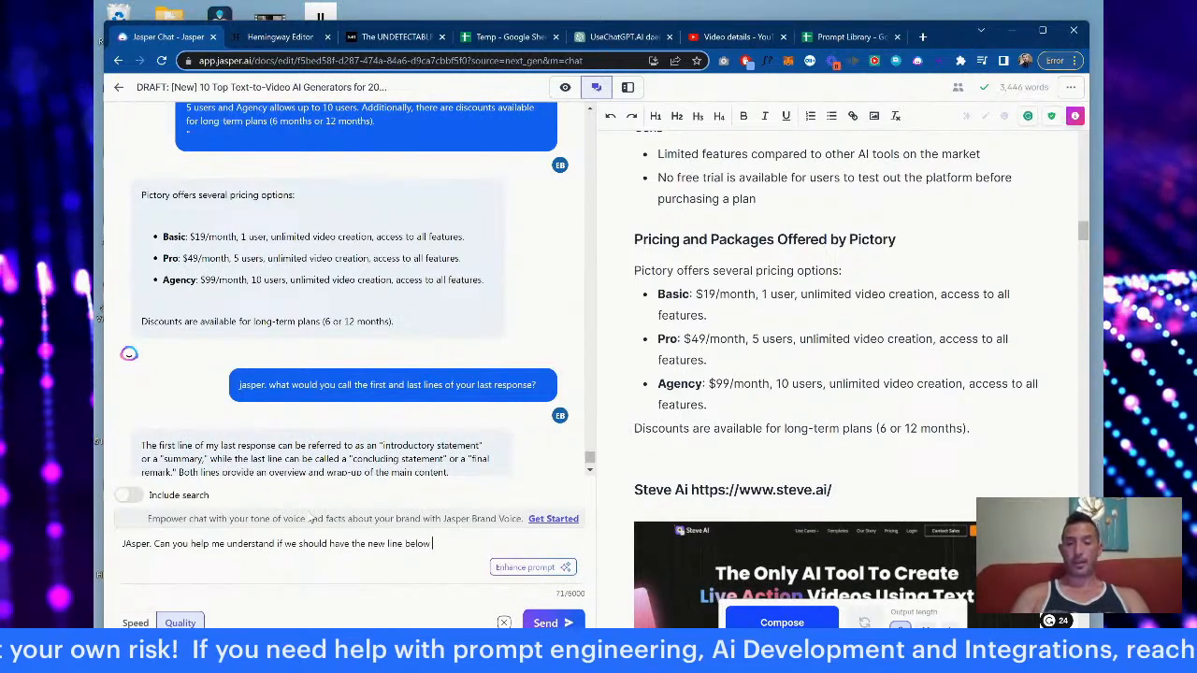
type("trodoctry")
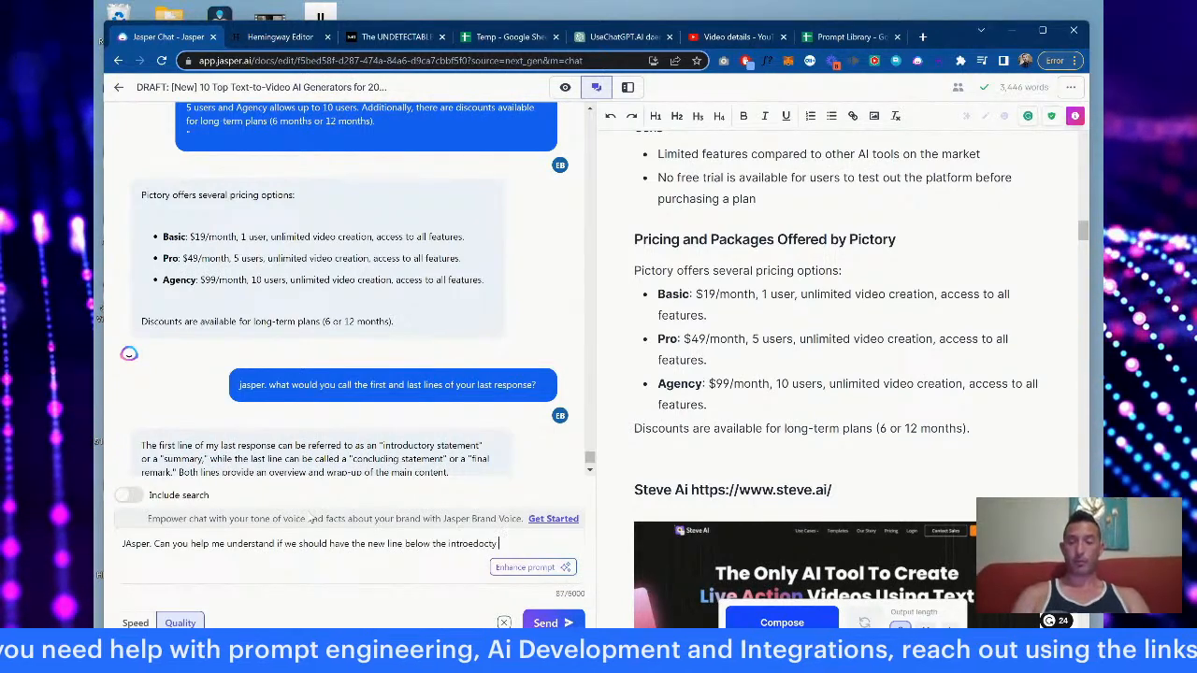
type(" line.an")
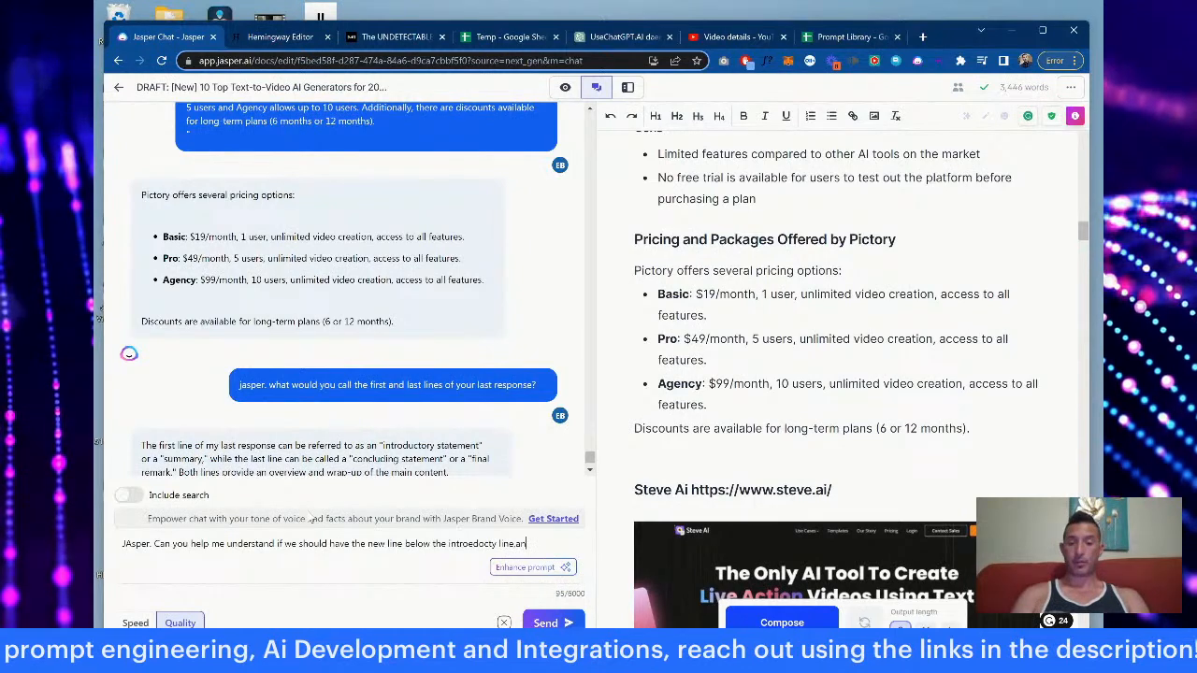
key("BackSpace")
key("BackSpace")
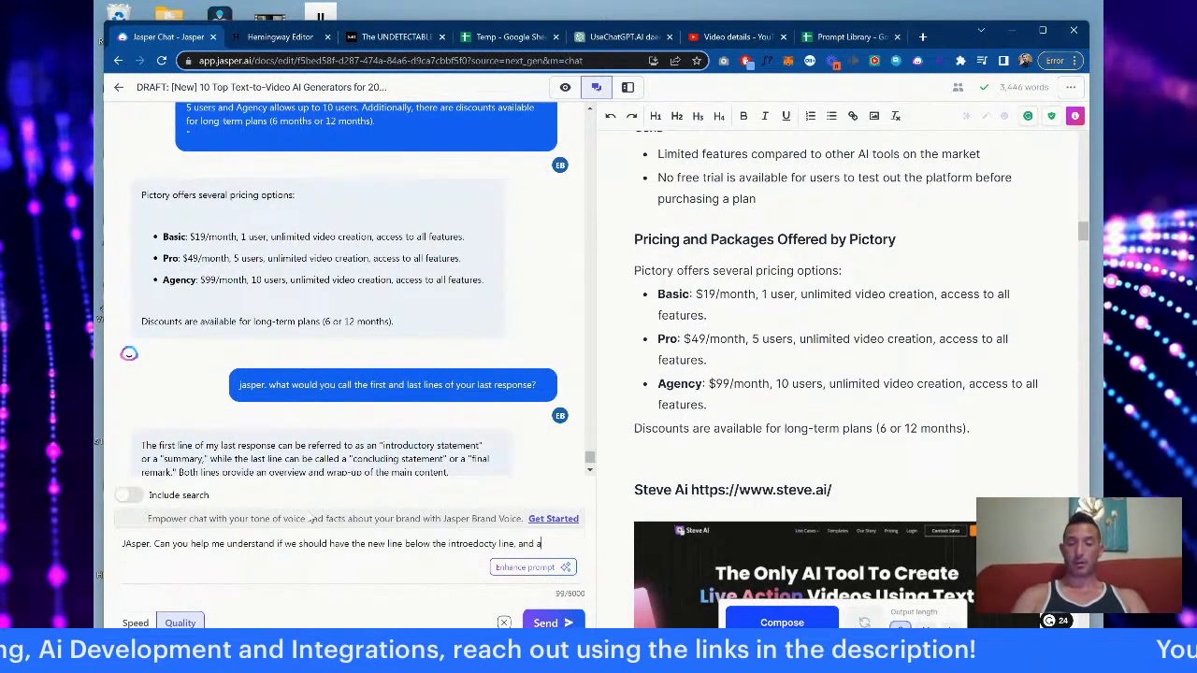
type("and above the conclusion line?")
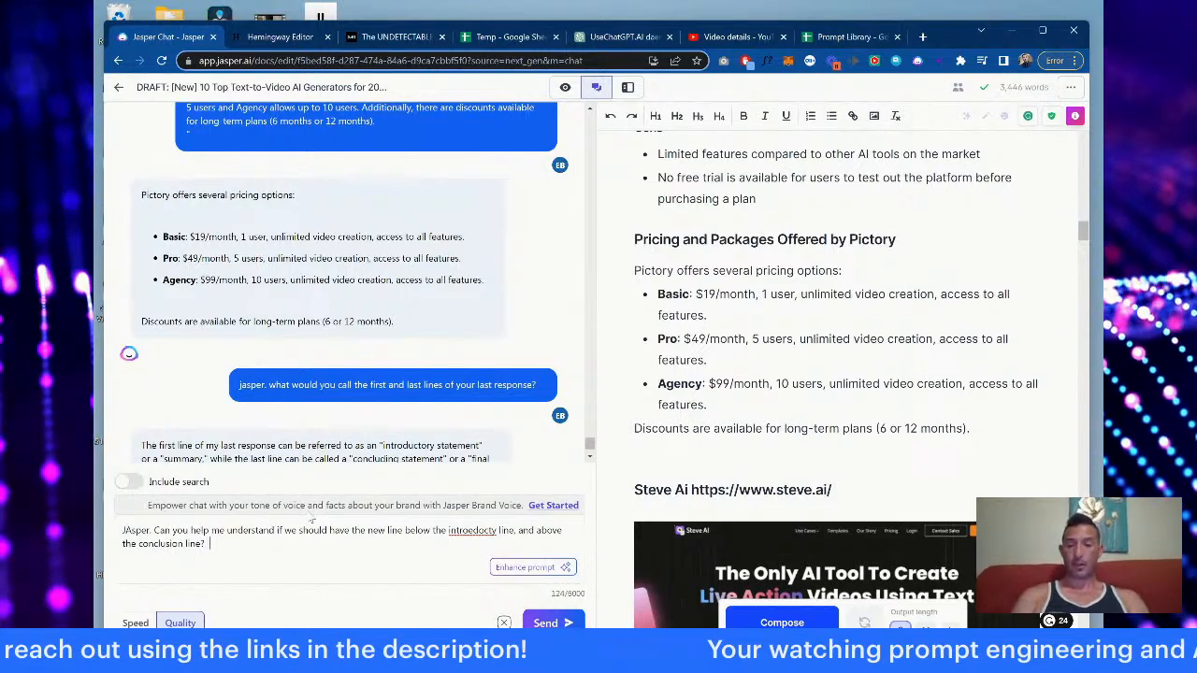
Step: Add to the question that it looks strange but you're "not sure what the correct format should be professionally." and send the message
type(" It loks stra")
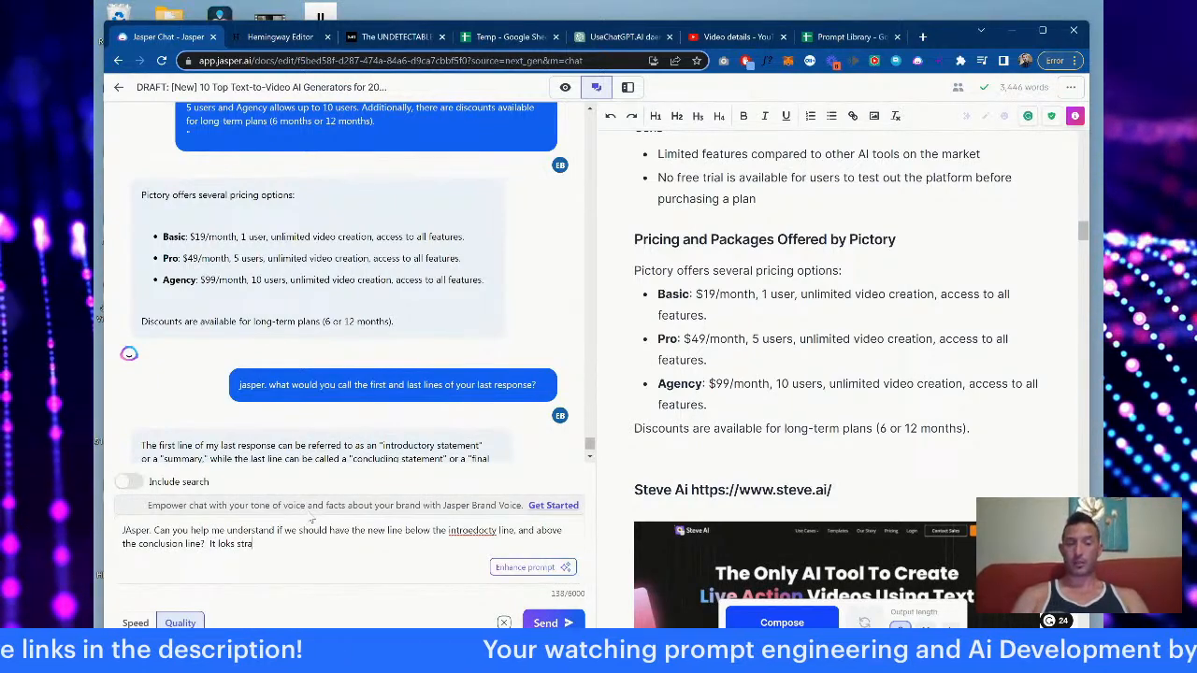
type("nge to me, but I")
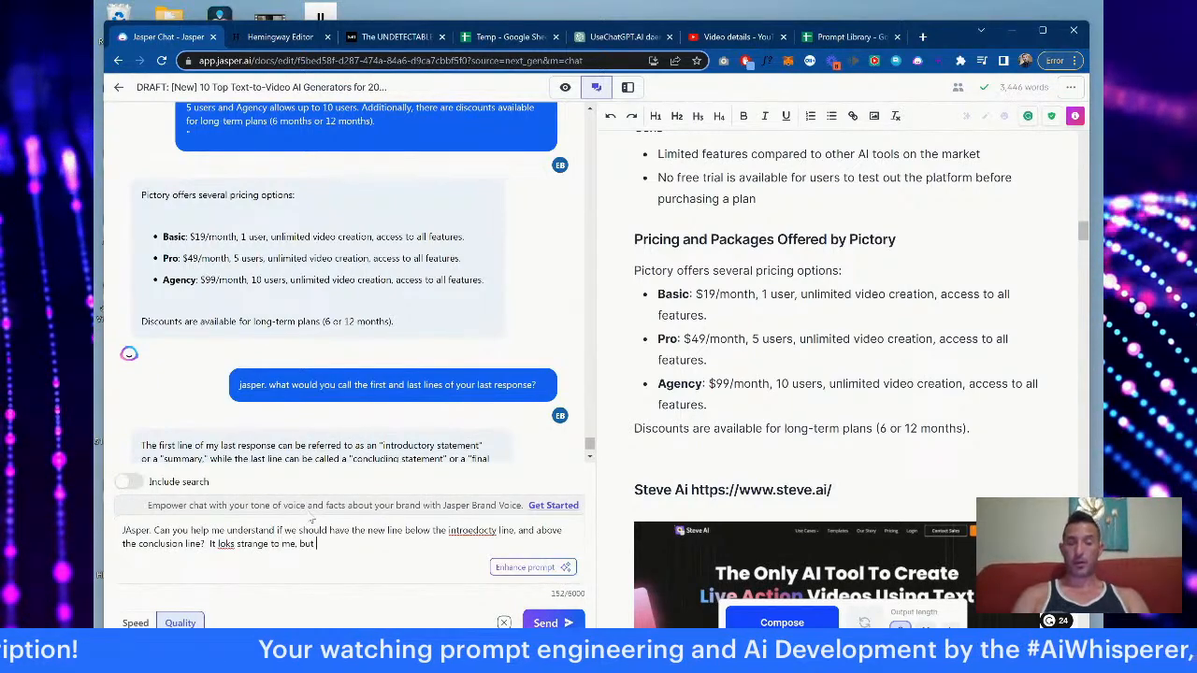
type("'m not sure what the correct for")
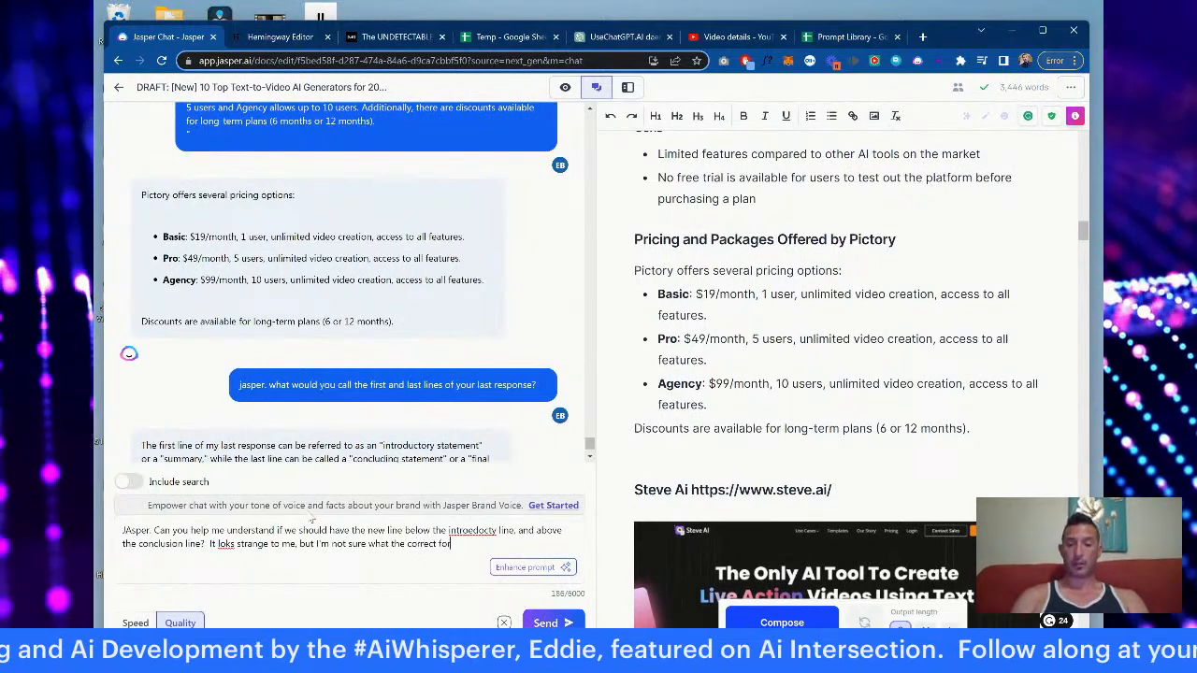
type("mat should be")
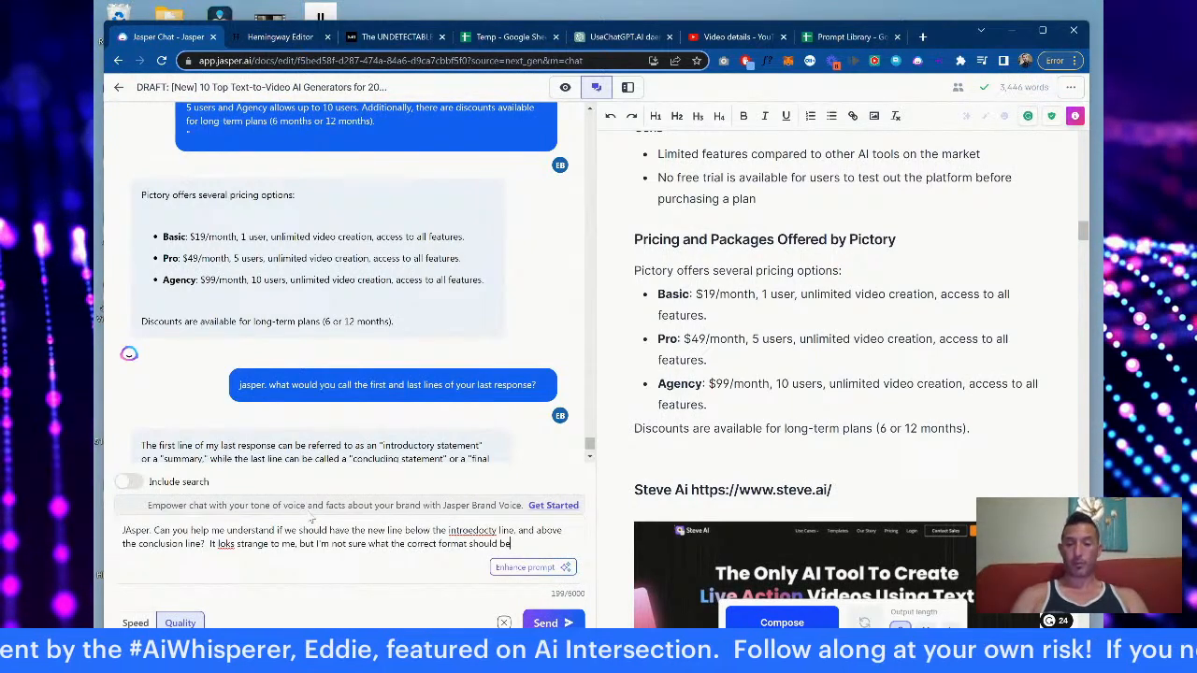
type(" profes")
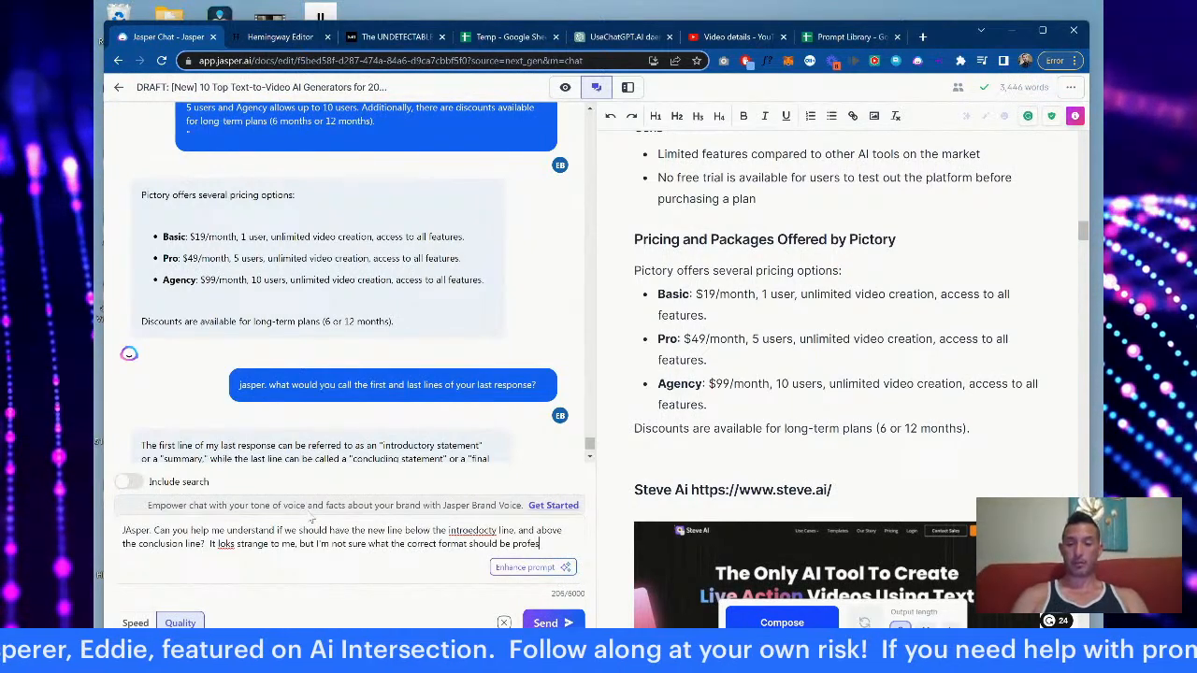
type("sionally.")
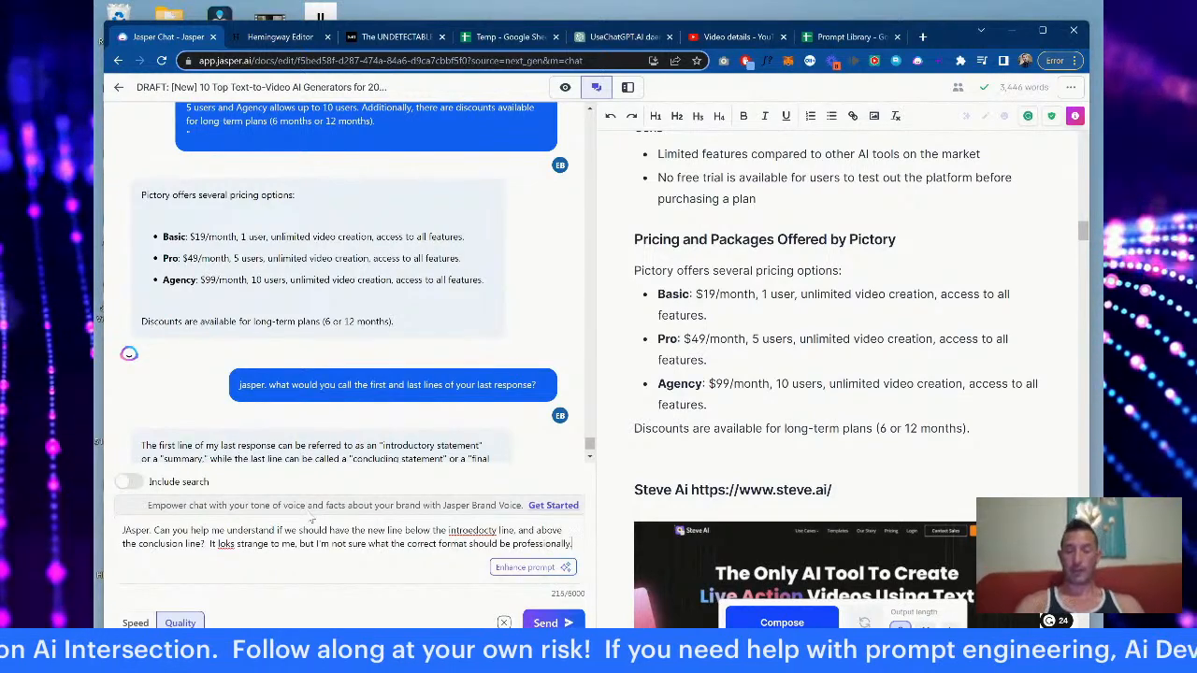
key("Return")
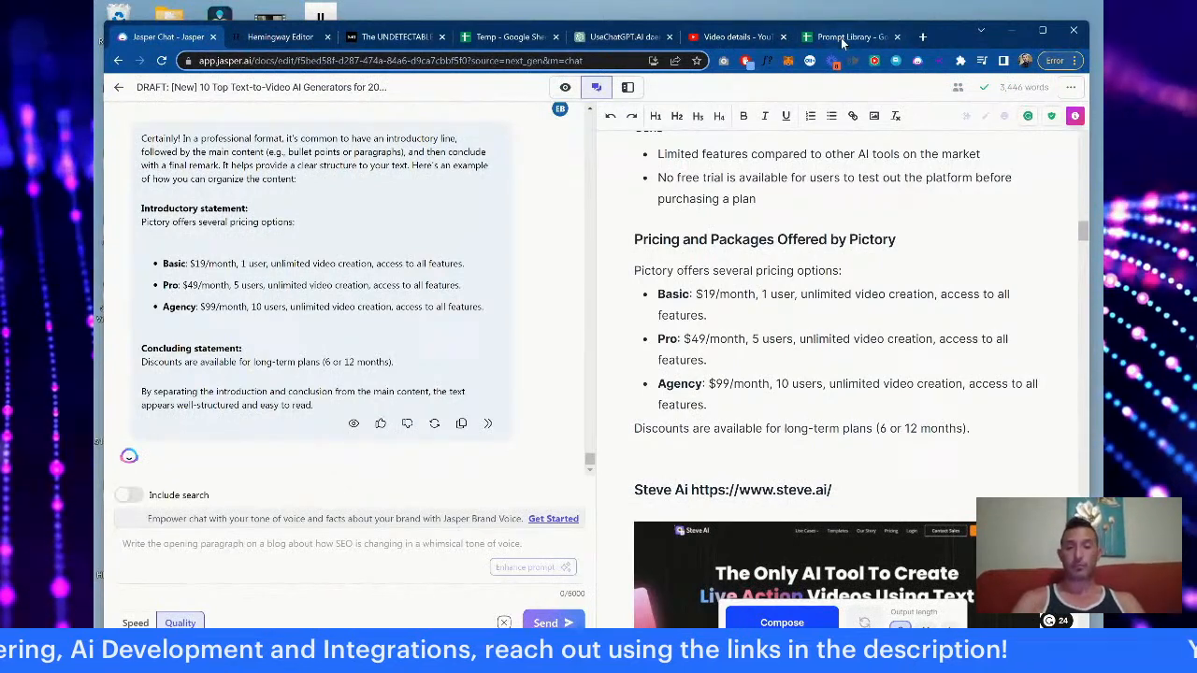
key("alt+Tab")
key("alt+Tab")
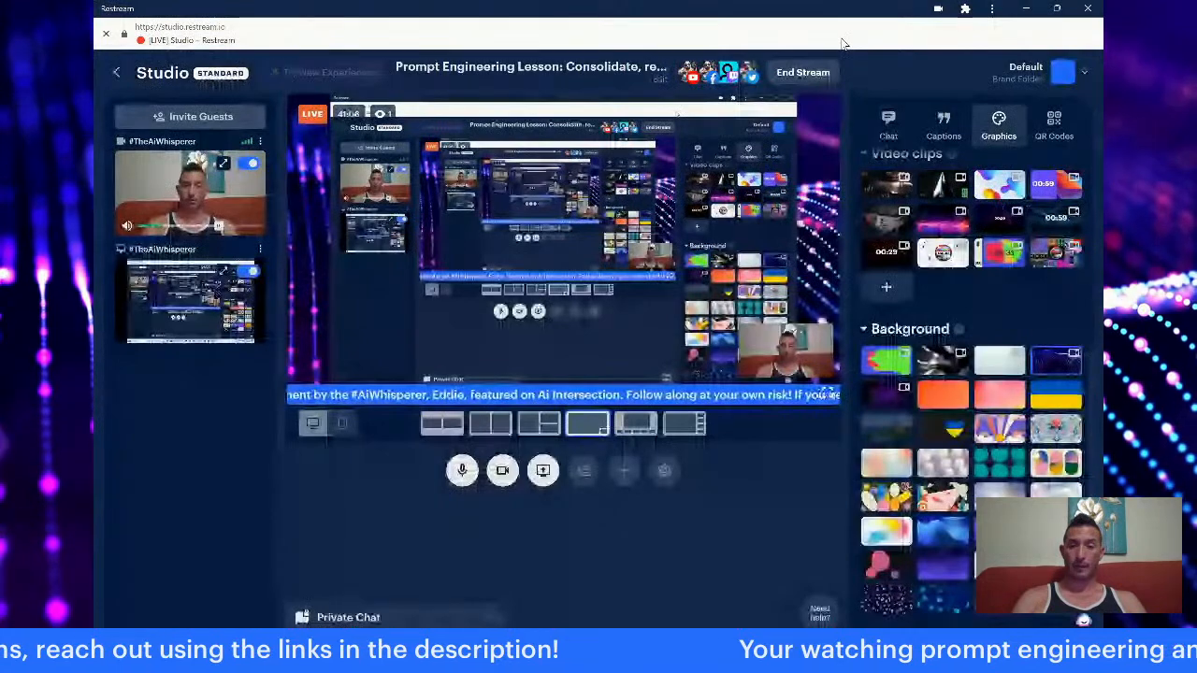
key("alt+Tab")
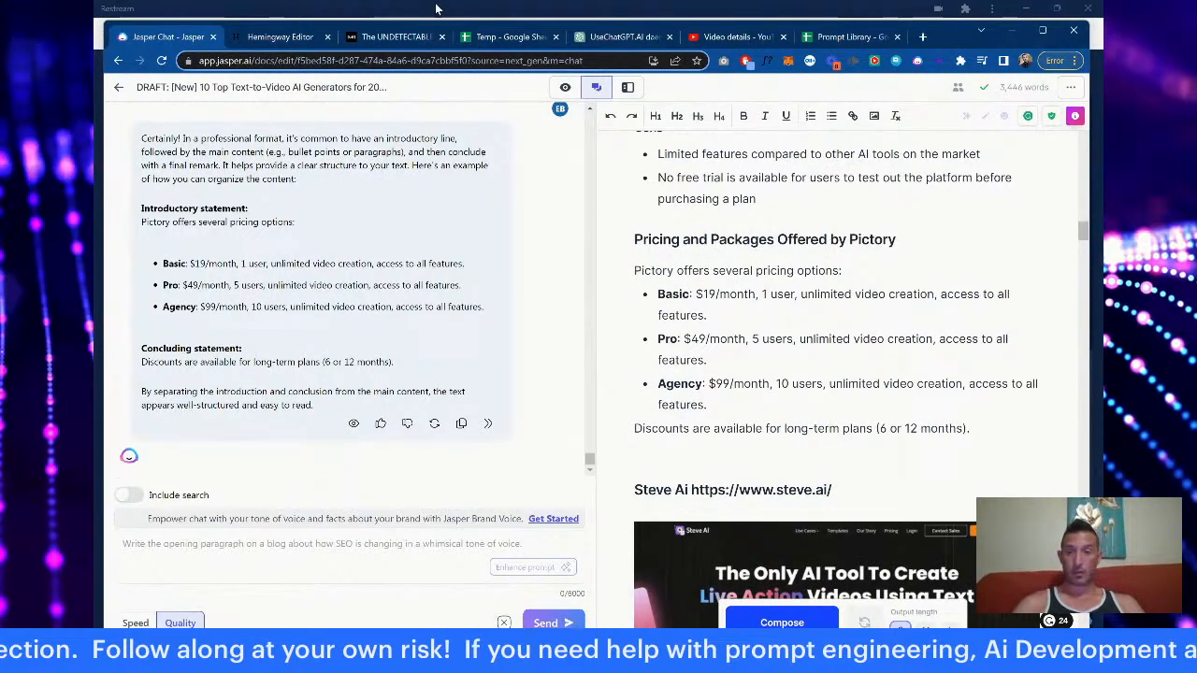
left_click(269, 38)
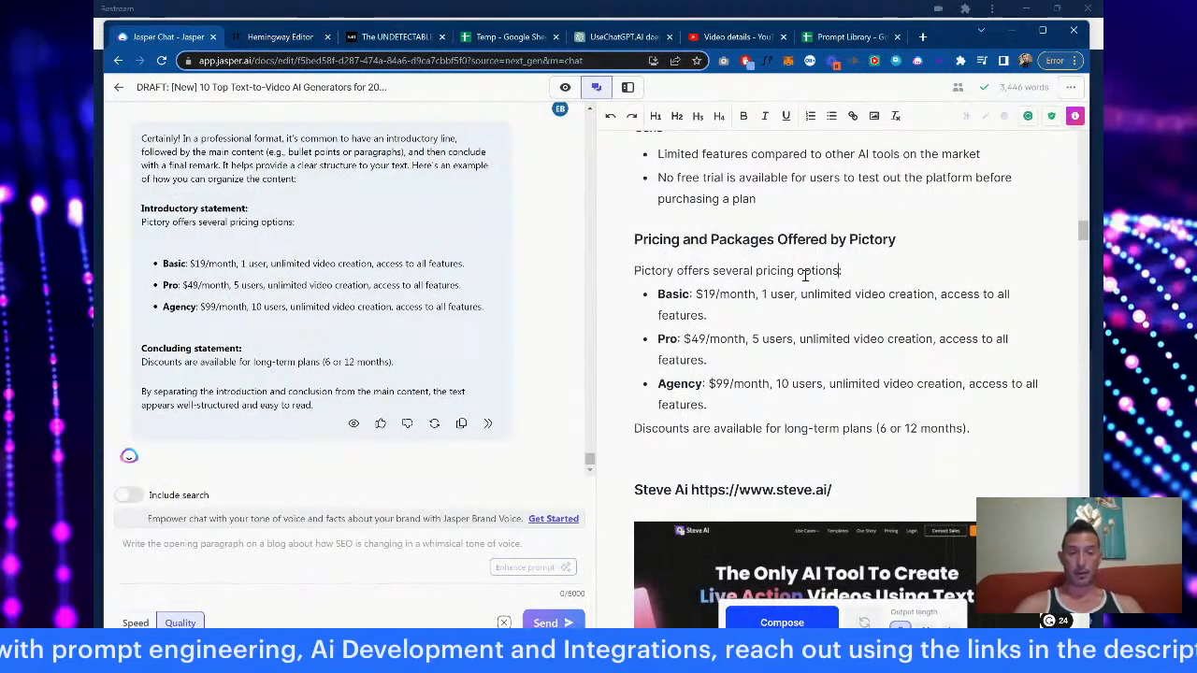
Step: Insert a blank line above and below the bulleted plan list in Pictory's pricing section of the article
key("Return")
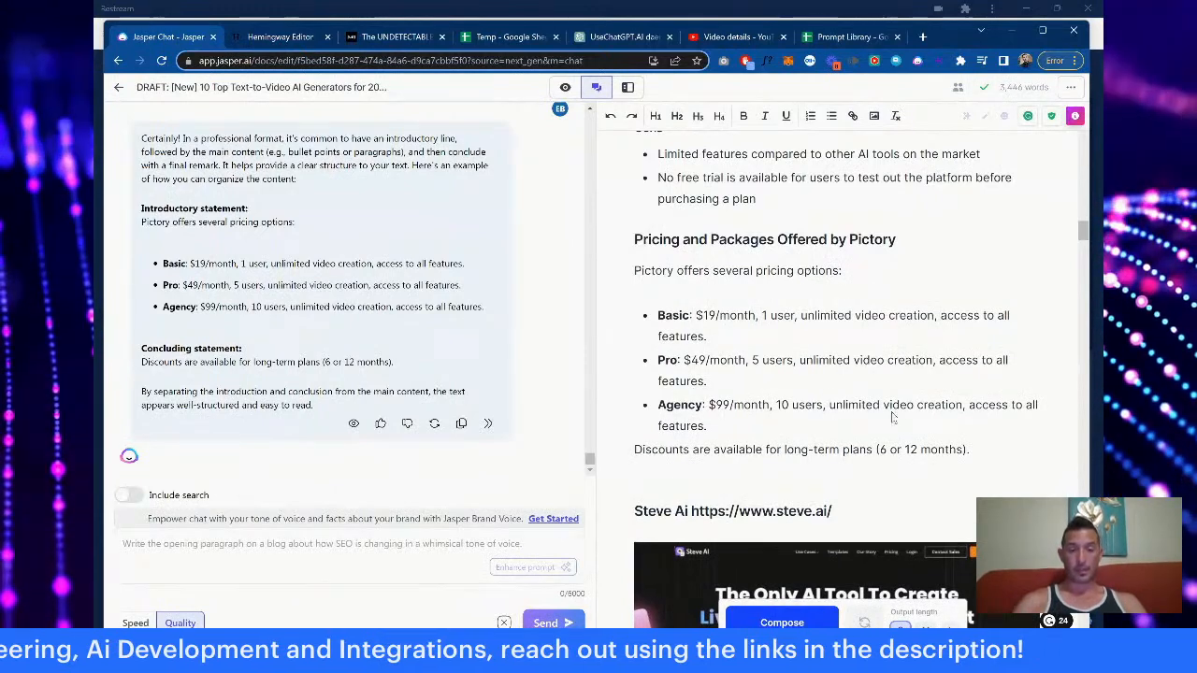
key("Return")
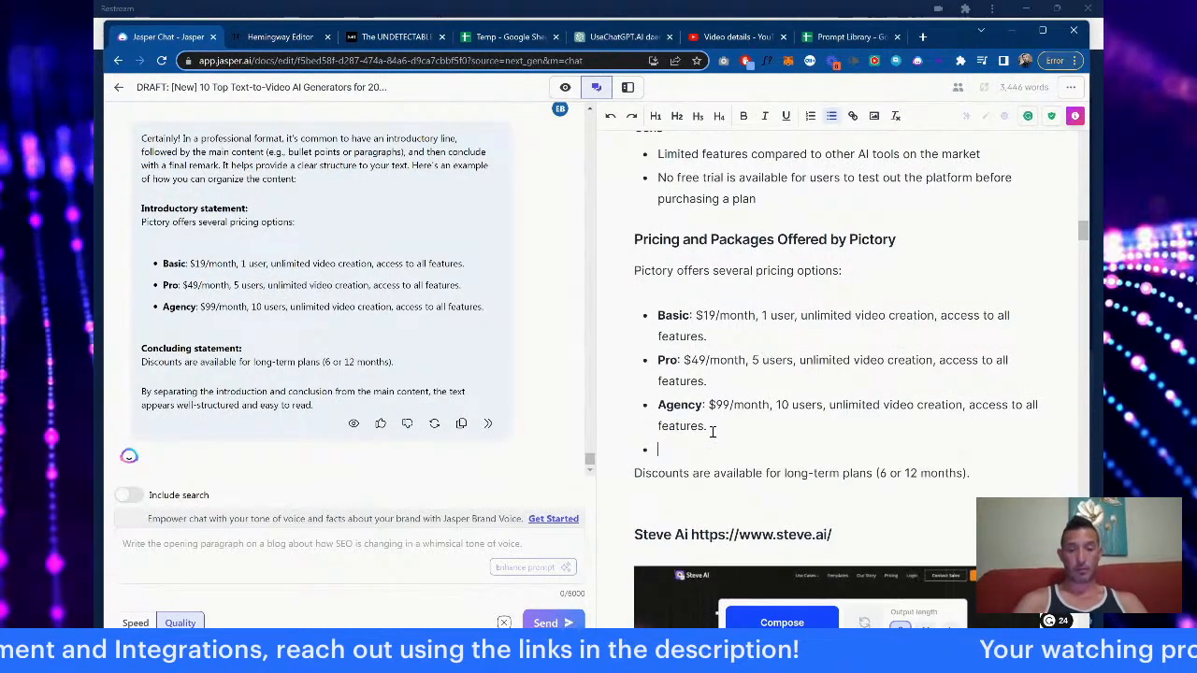
key("BackSpace")
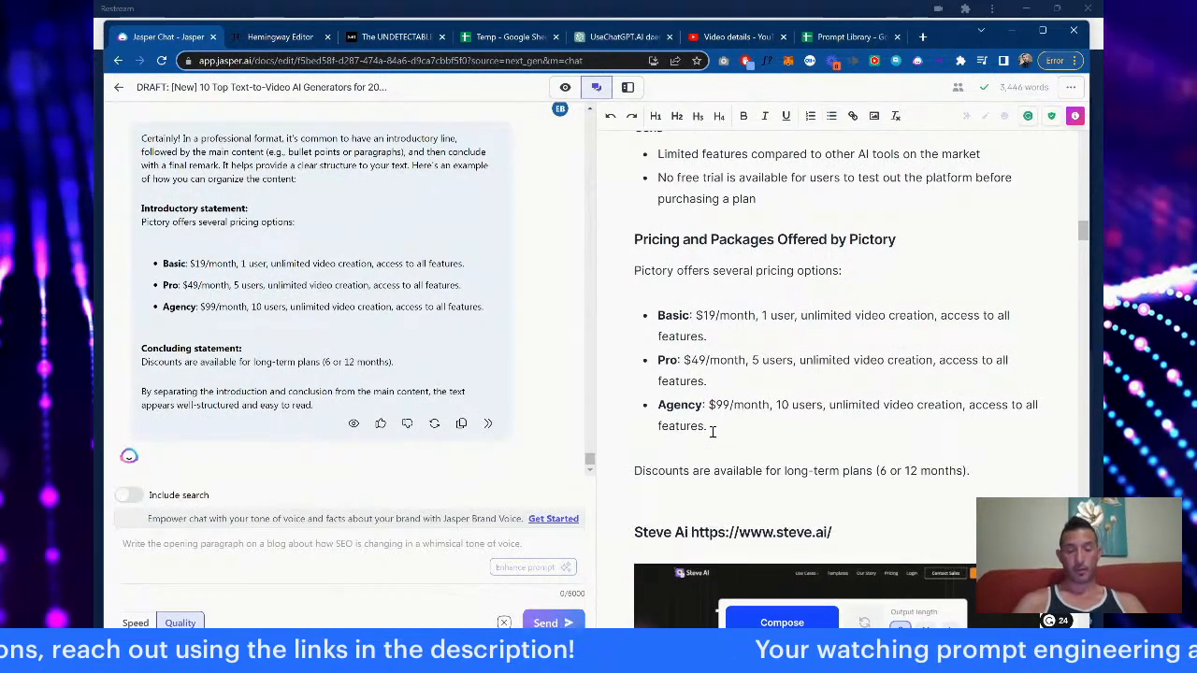
Step: Insert a blank line above the Starter bullet and below the Corporate bullet in Synthesia's pricing section
scroll(711, 431, "down", 2)
scroll(712, 432, "down", 5)
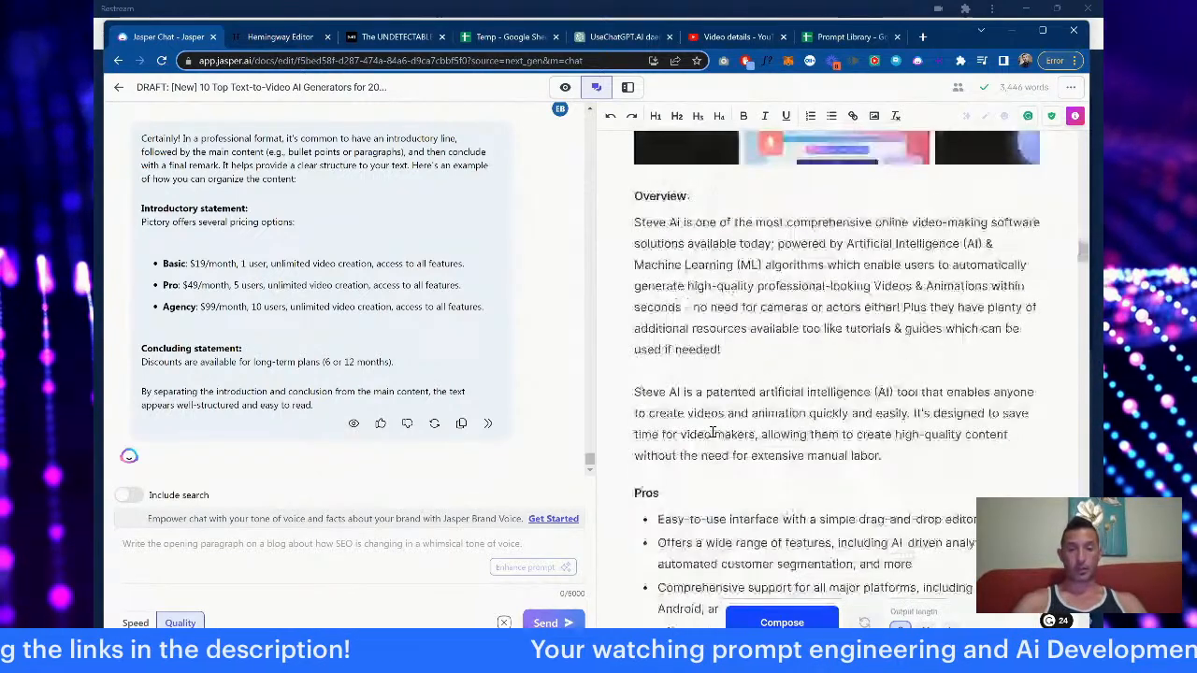
scroll(712, 431, "up", 10)
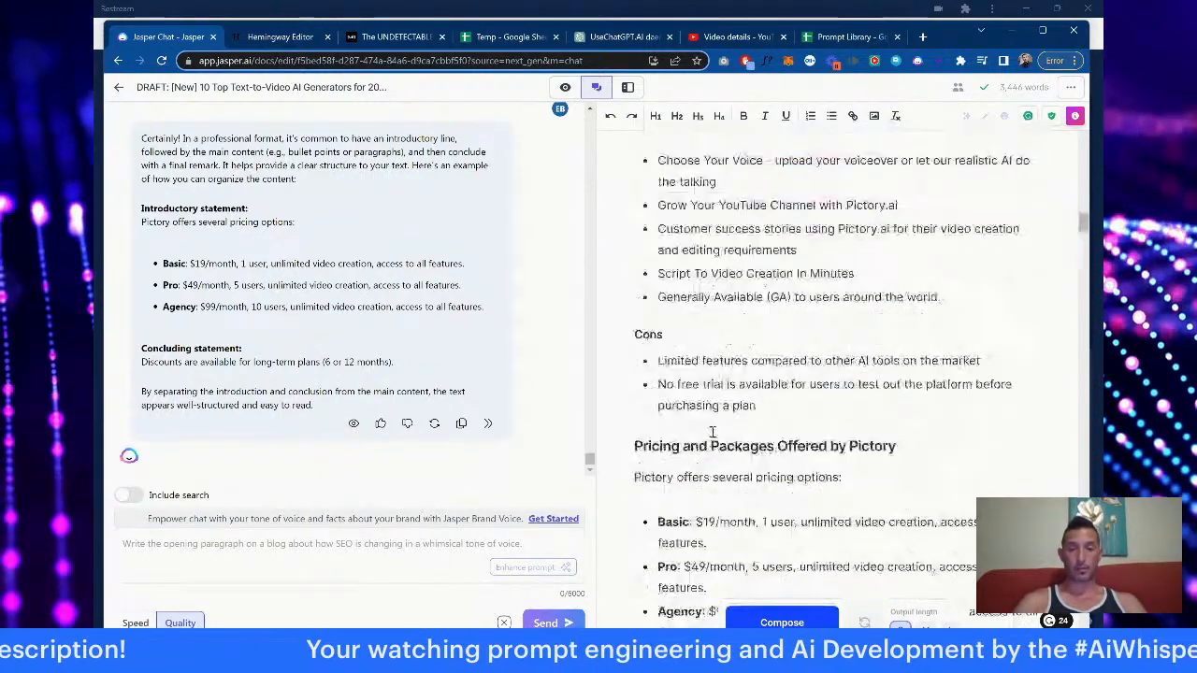
scroll(716, 429, "up", 8)
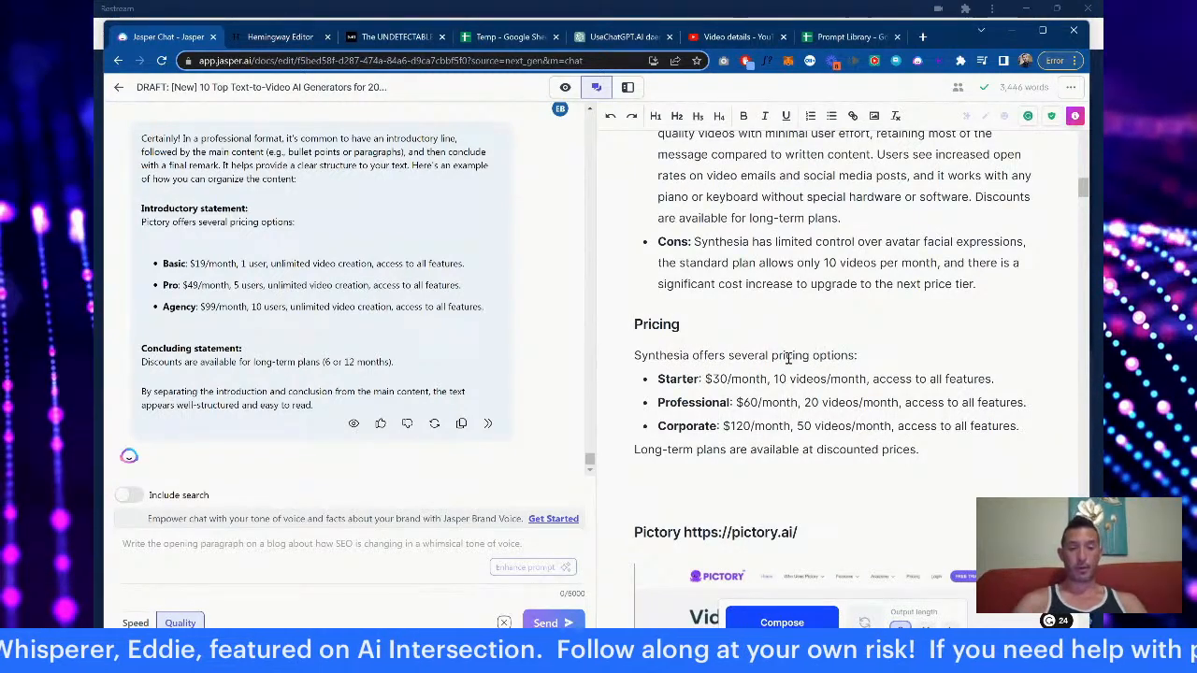
key("Return")
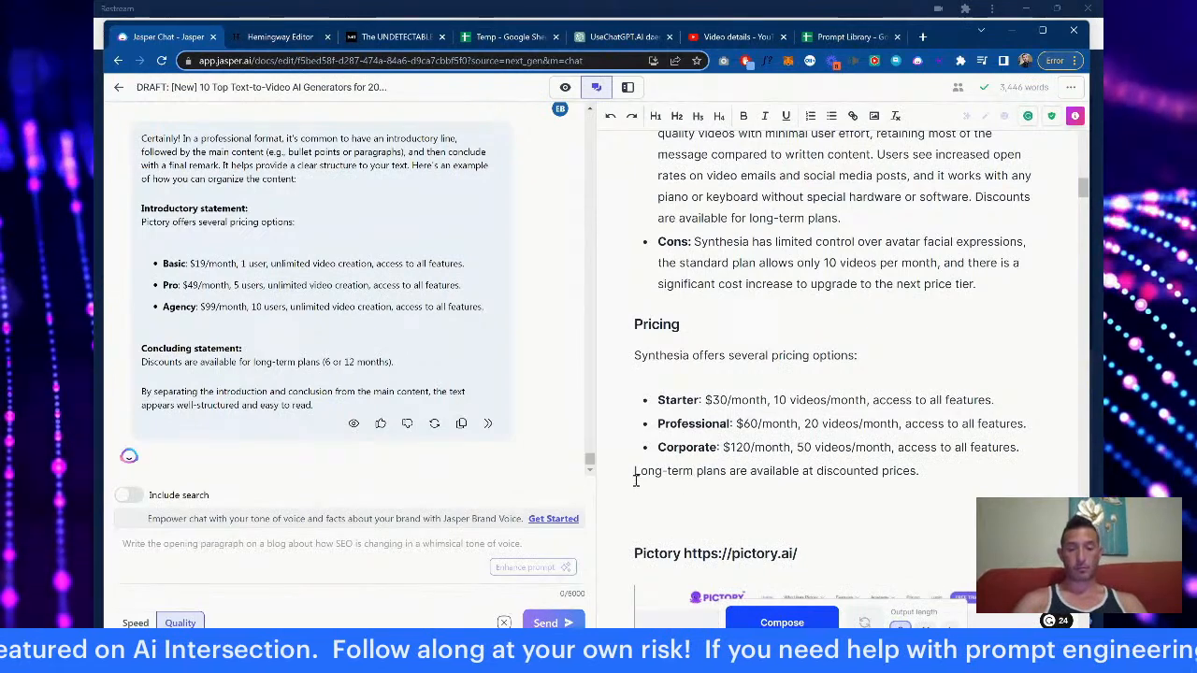
key("Return")
Step: Separate GliaCloud's pricing bullets from the introductory line and the free trial paragraph with one blank line each
scroll(785, 269, "up", 1)
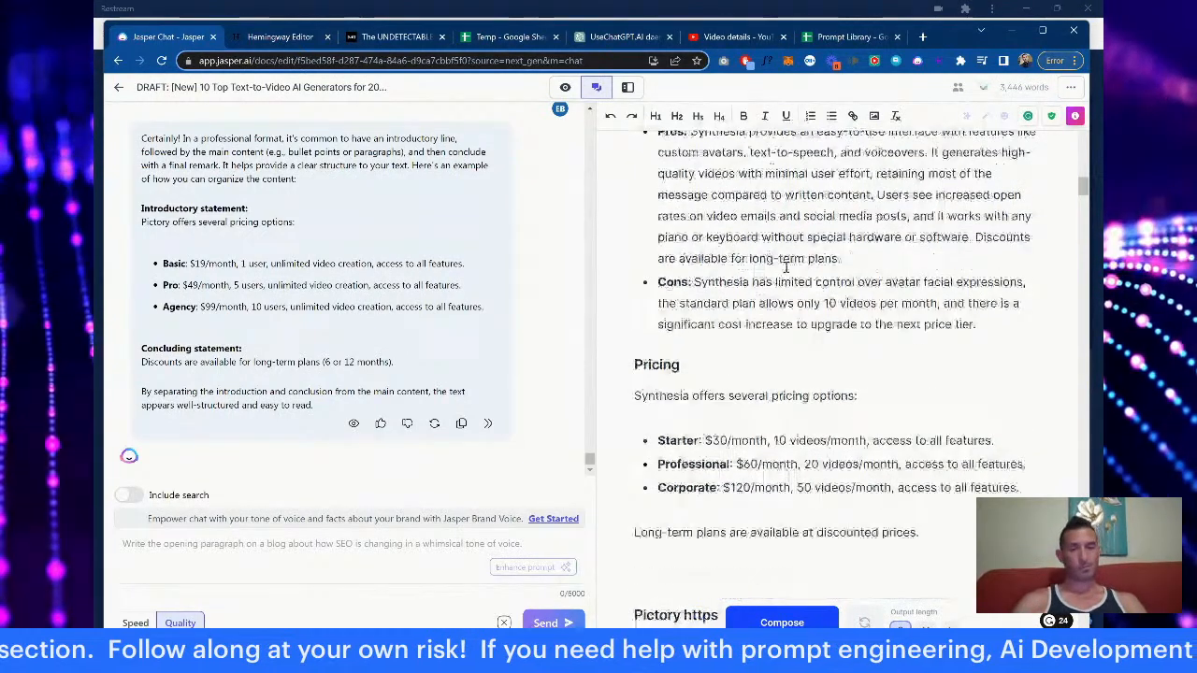
scroll(786, 269, "up", 10)
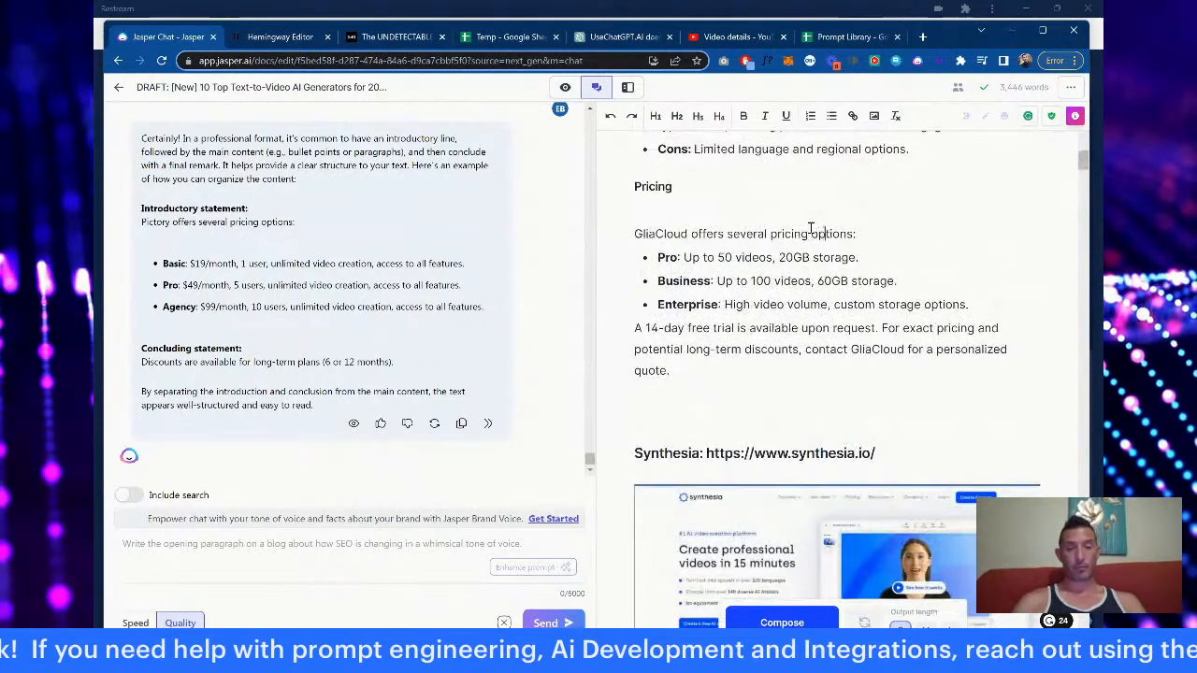
key("Return")
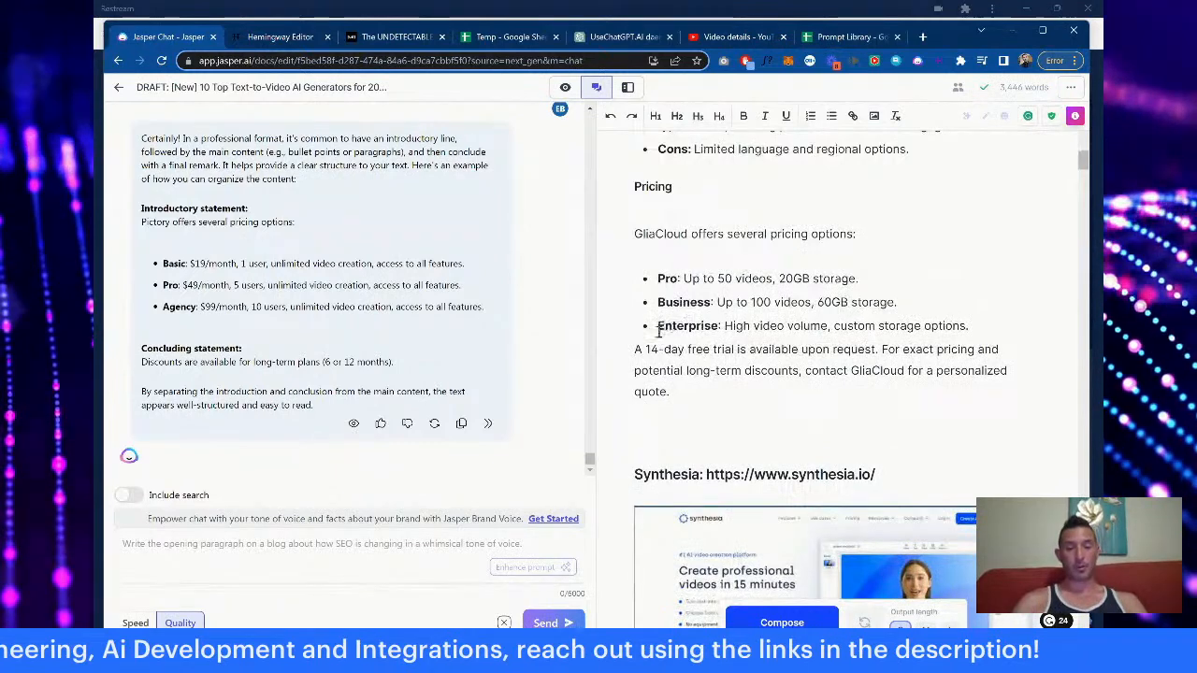
left_click(637, 349)
key("Return")
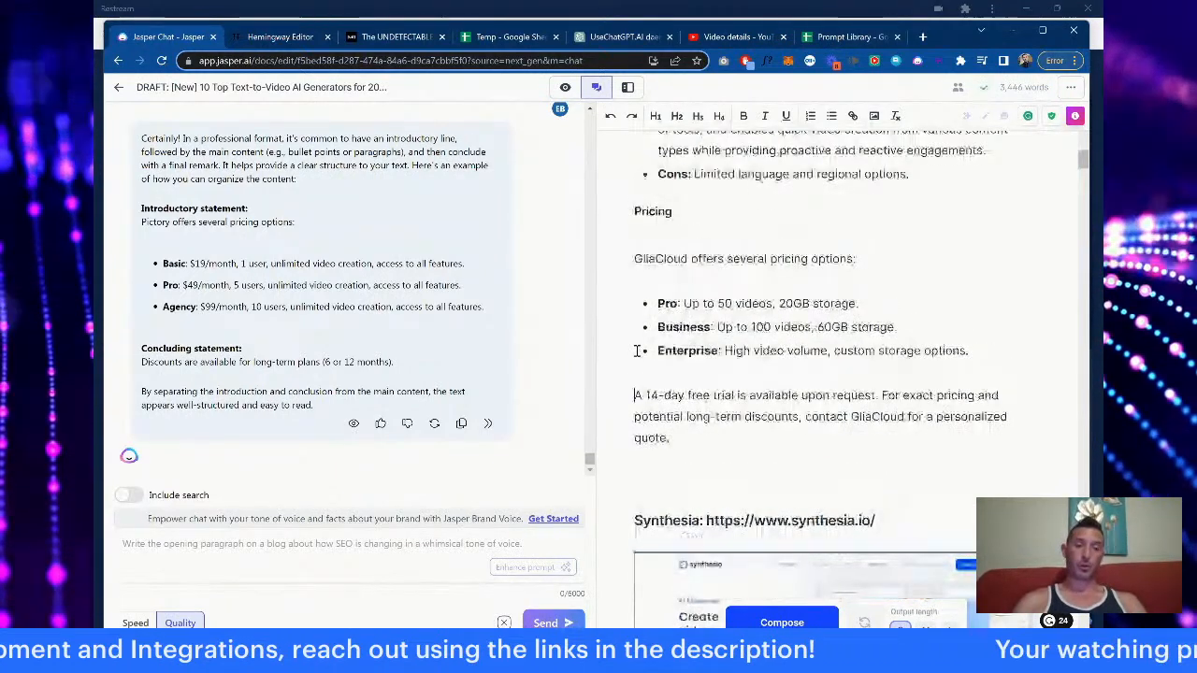
Step: Look over the article around the GliaCloud and Pictory sections and find Steve Ai's "Pricing and Packages" paragraph
scroll(637, 351, "up", 2)
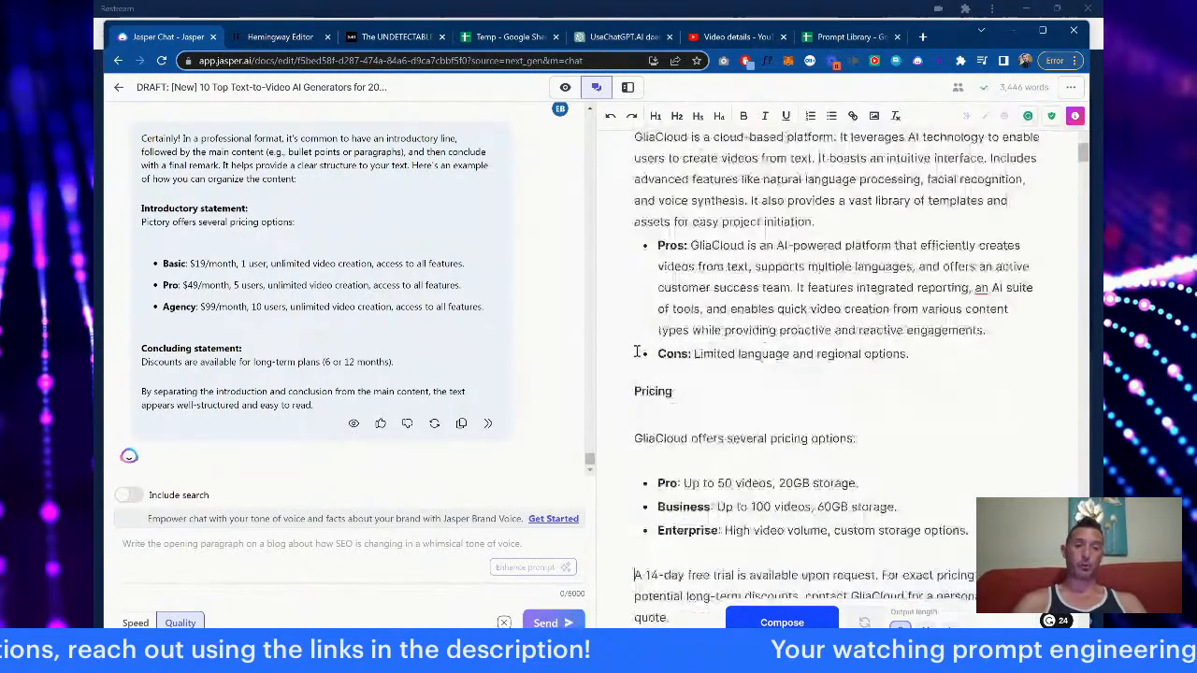
scroll(637, 351, "up", 10)
scroll(637, 351, "down", 3)
scroll(637, 351, "down", 10)
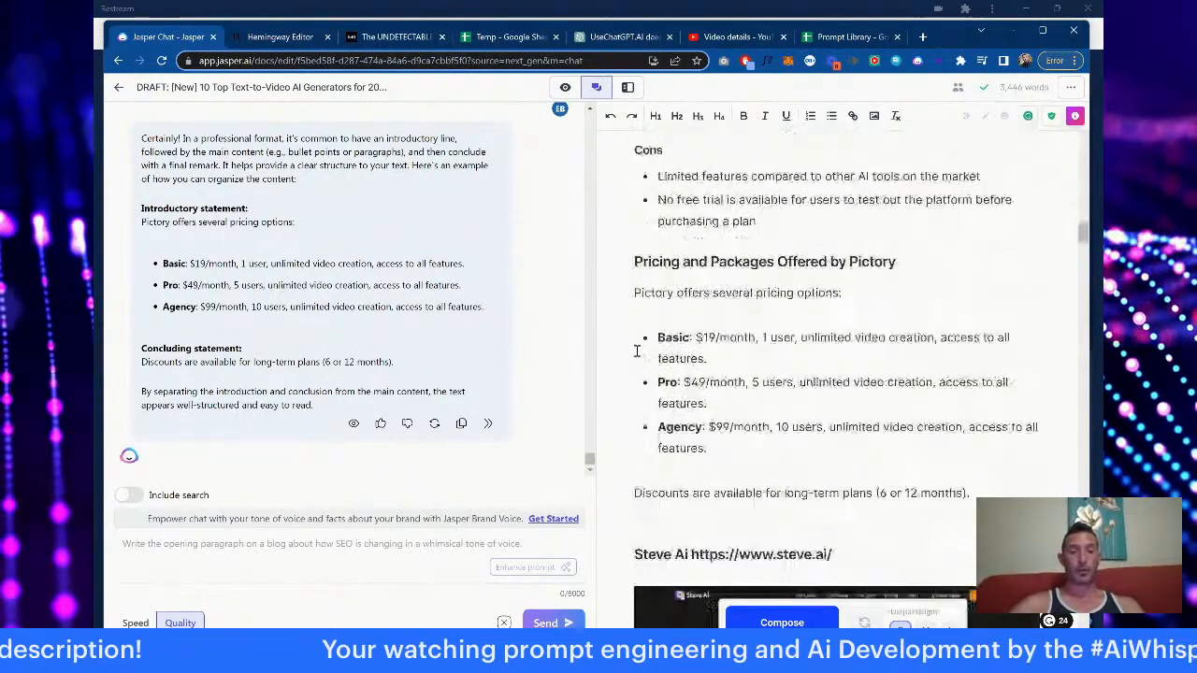
scroll(637, 350, "down", 2)
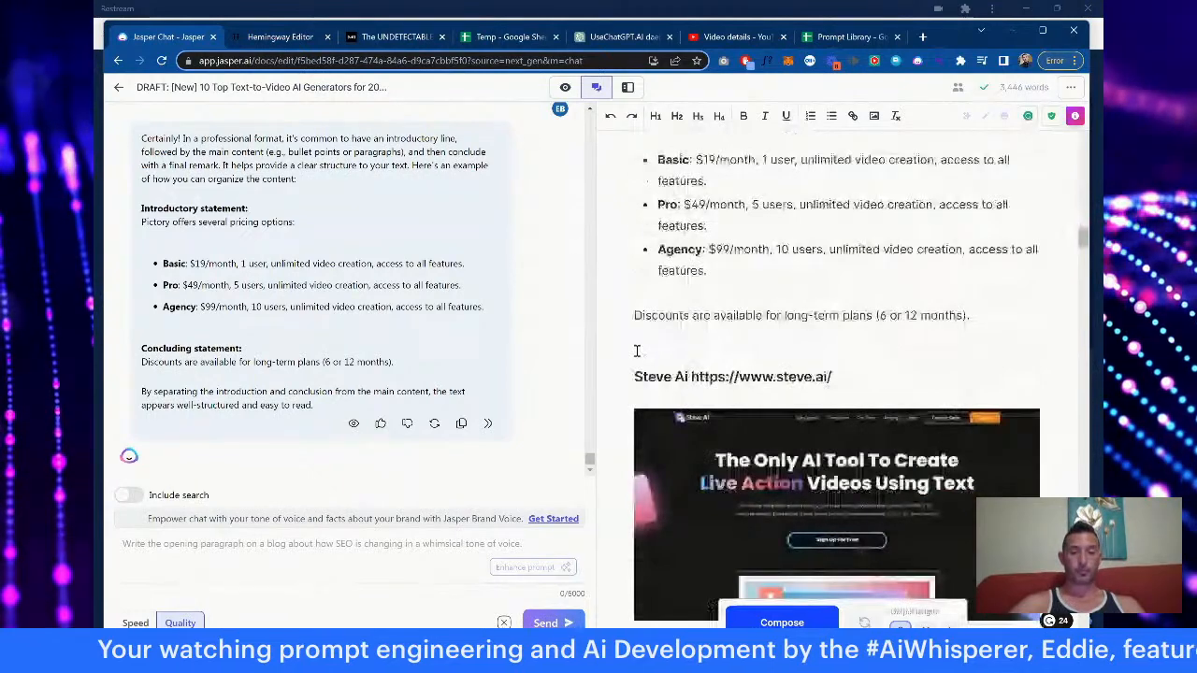
scroll(637, 350, "down", 5)
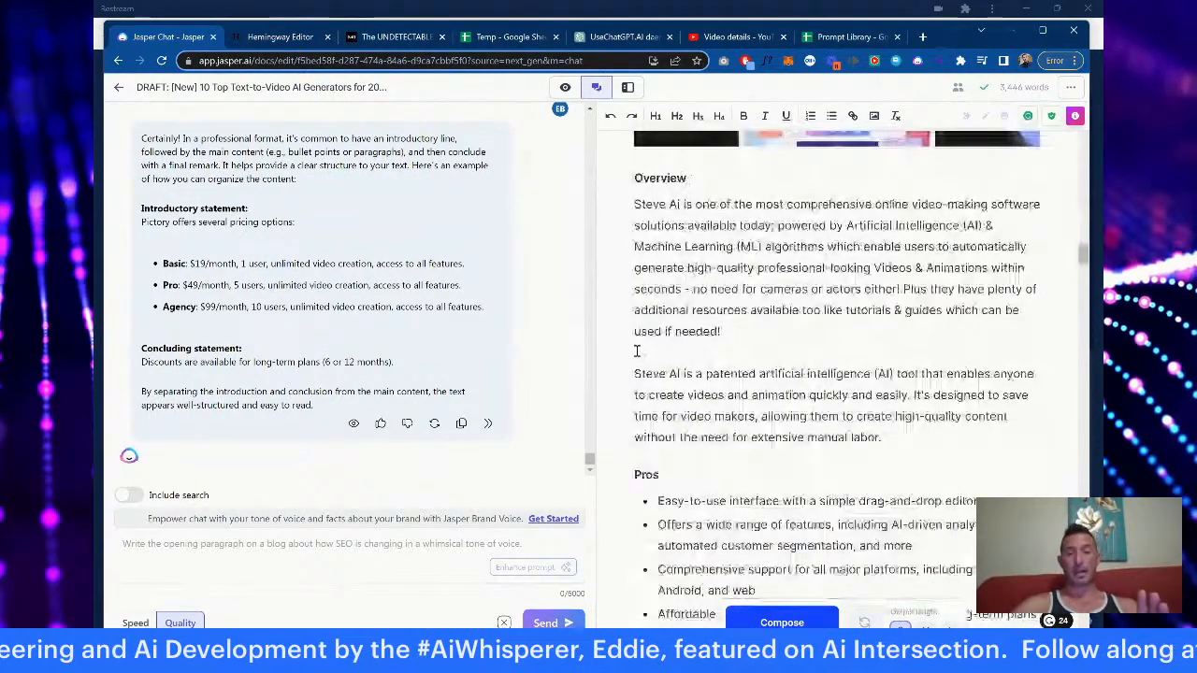
scroll(637, 350, "down", 7)
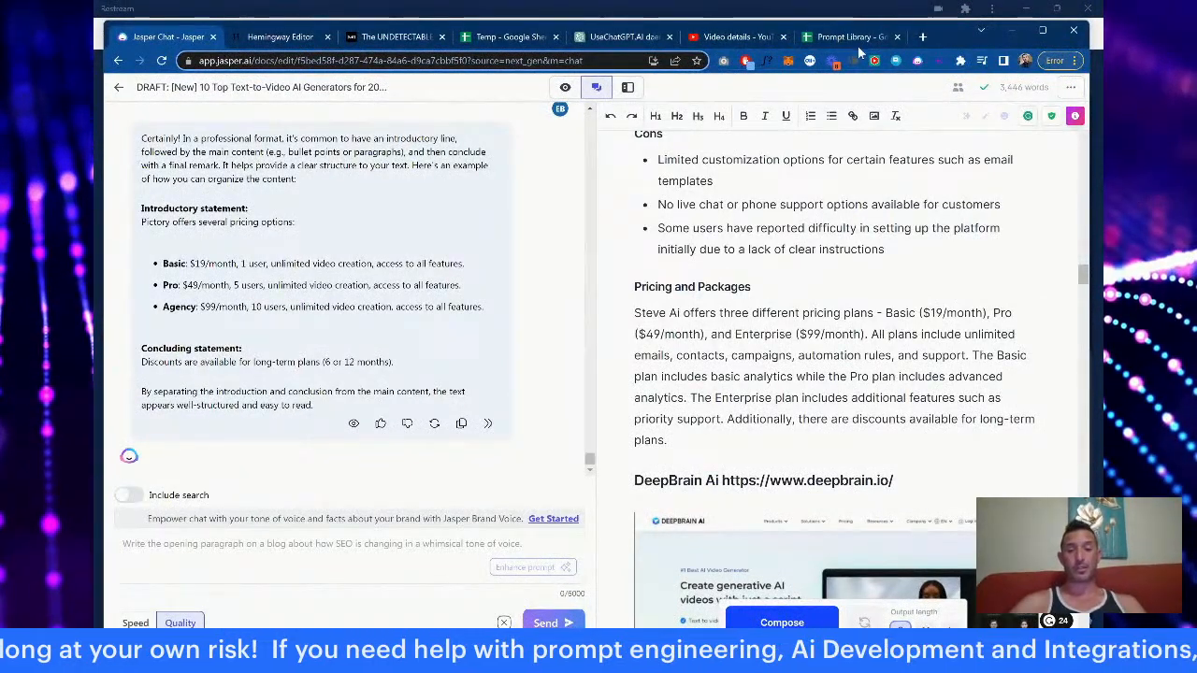
Step: Send Steve Ai's pricing paragraph to Jasper Chat, introduced by "go ahead and try this :"
left_click_drag(687, 443, 622, 314)
key("ctrl+c")
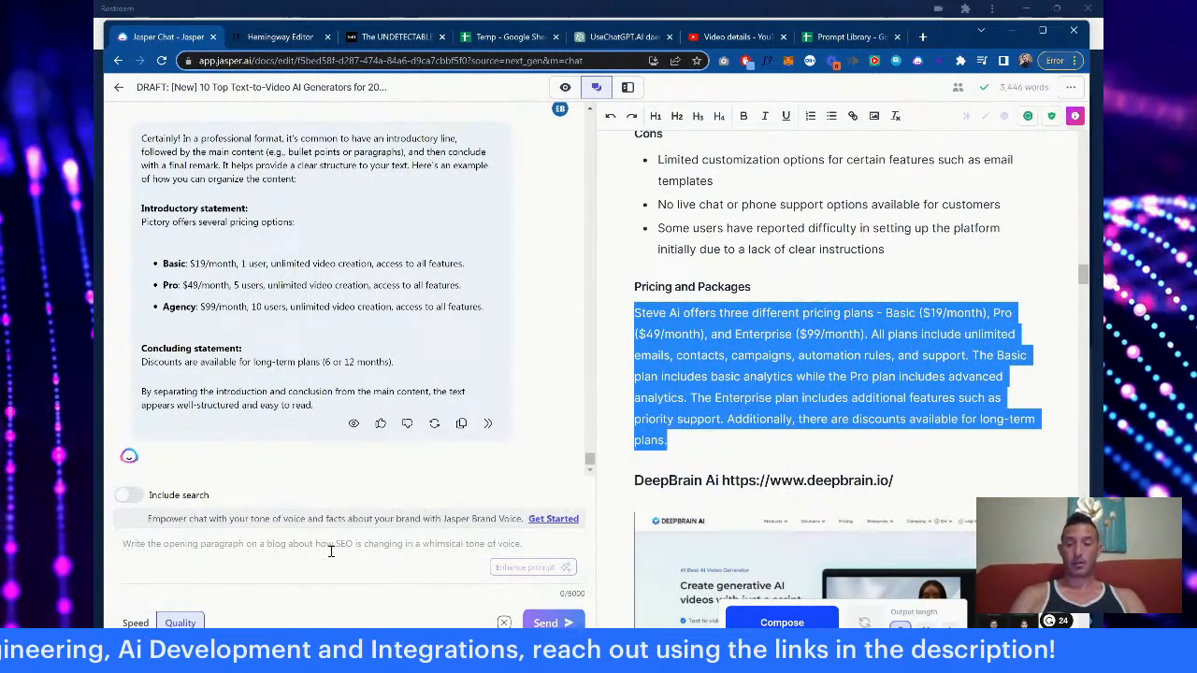
left_click(330, 551)
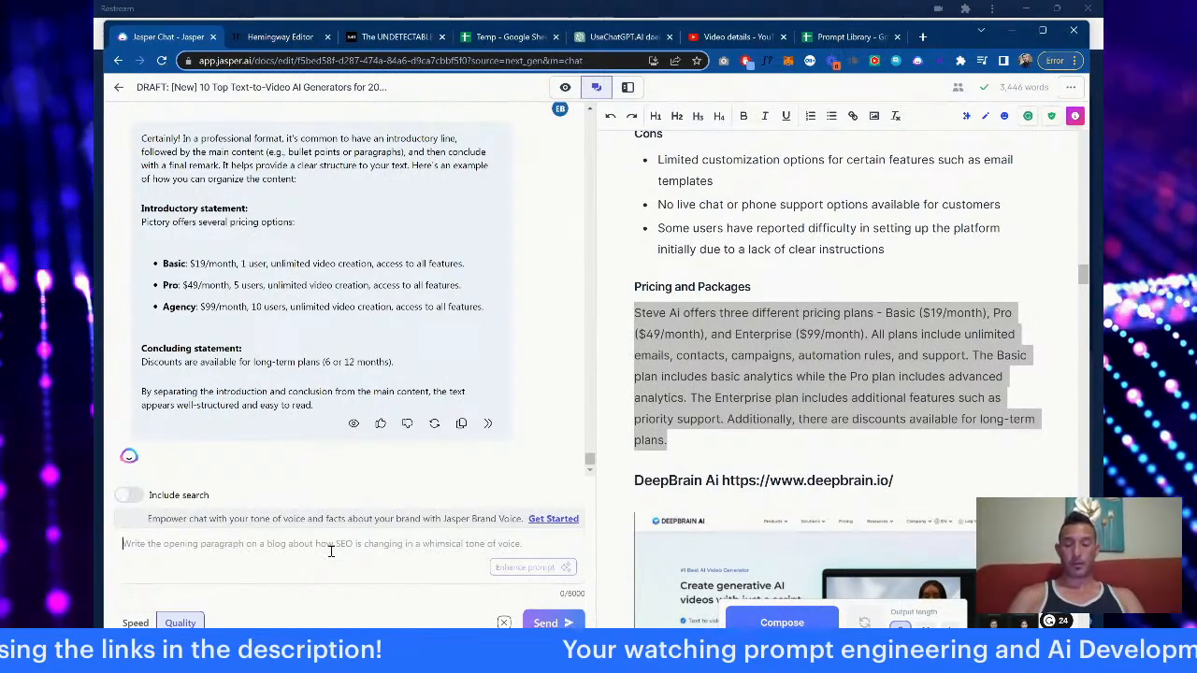
type("go ahead and try this : \"")
key("ctrl+v")
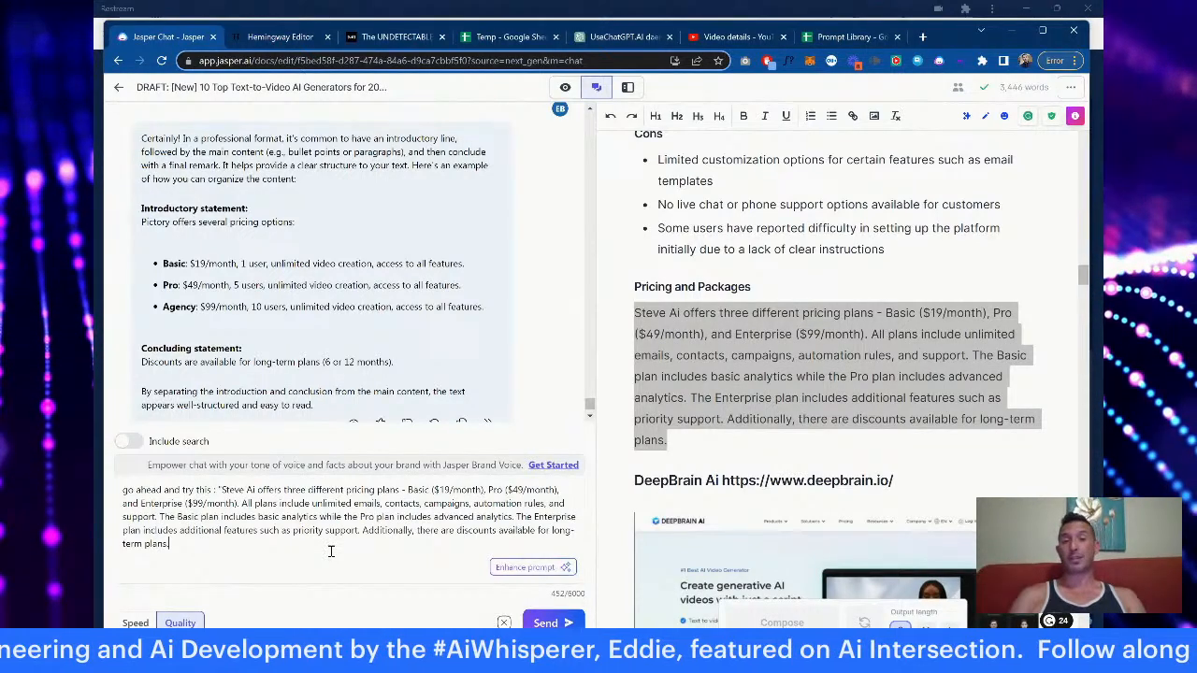
key("Return")
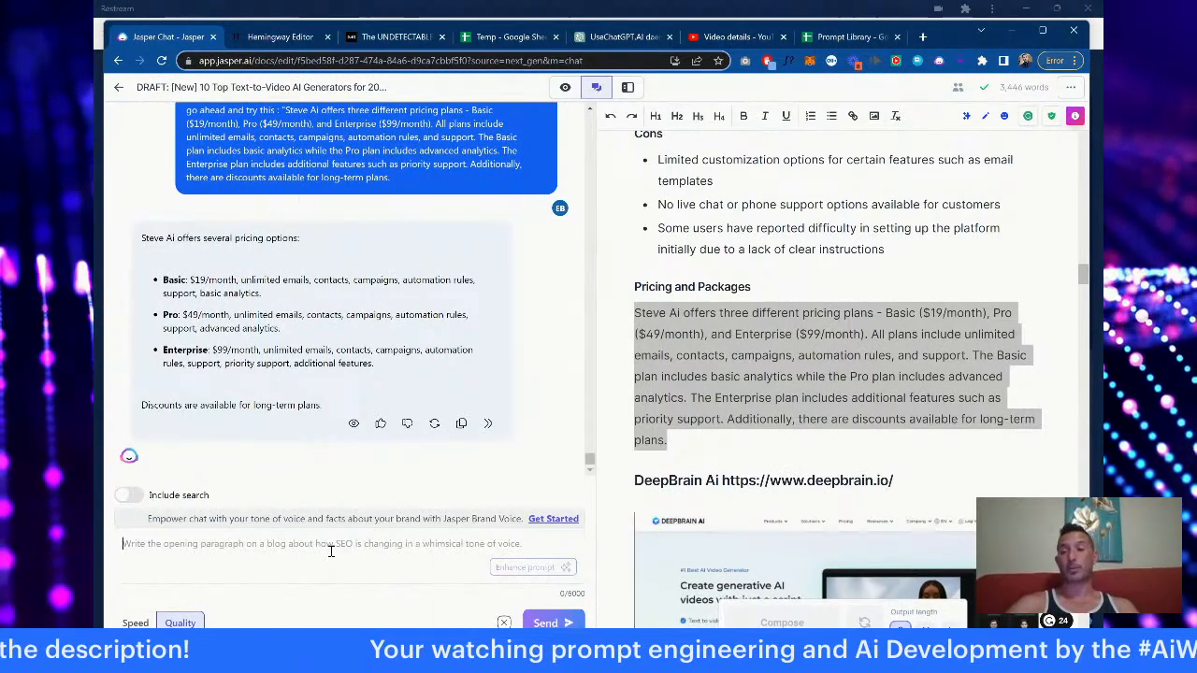
Step: Replace Steve Ai's pricing paragraph in the article with the chat's bulleted reply and insert a blank line above the discounts sentence
left_click(461, 423)
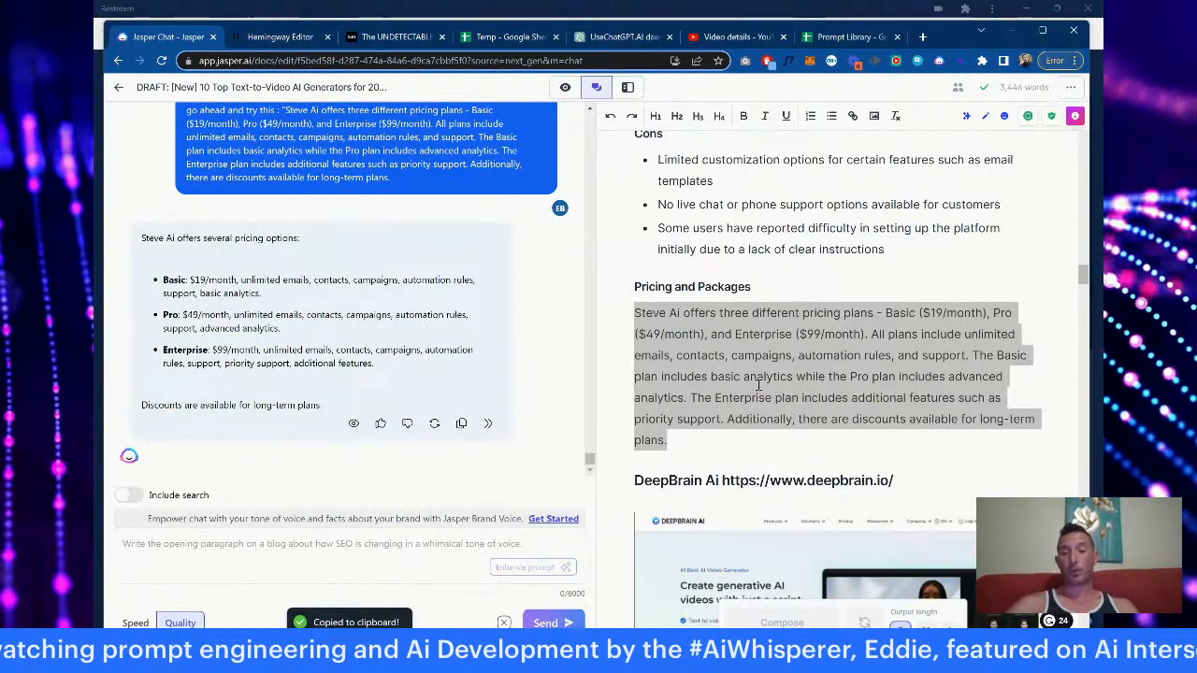
right_click(759, 385)
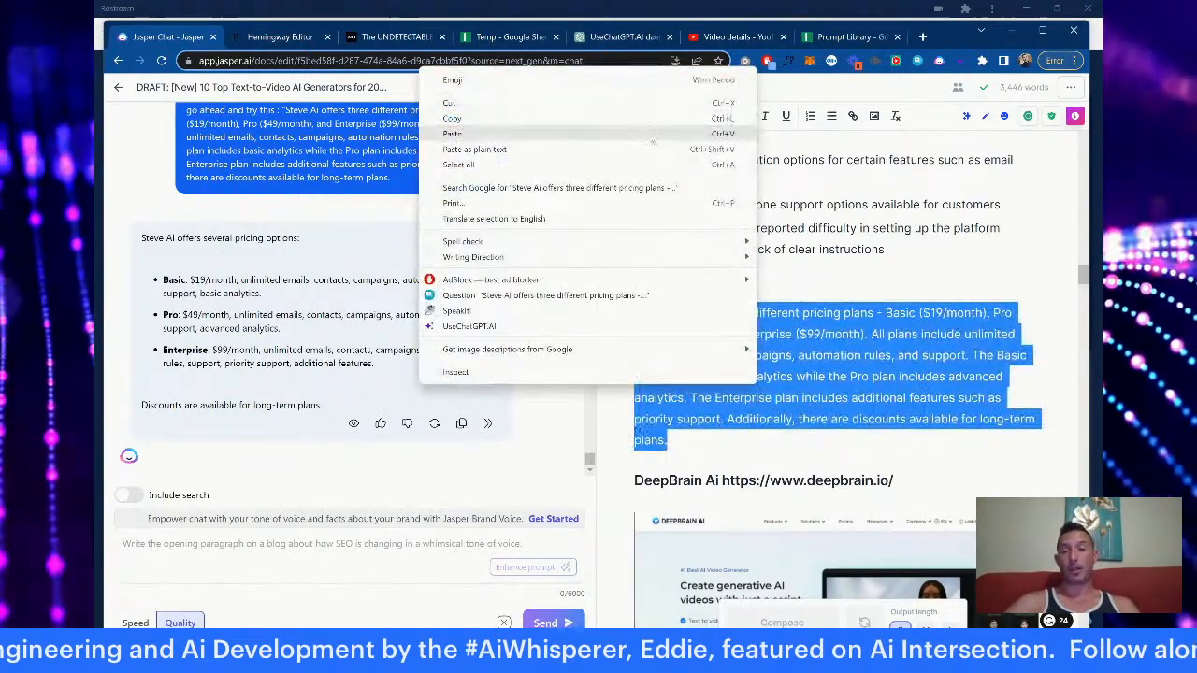
left_click(652, 134)
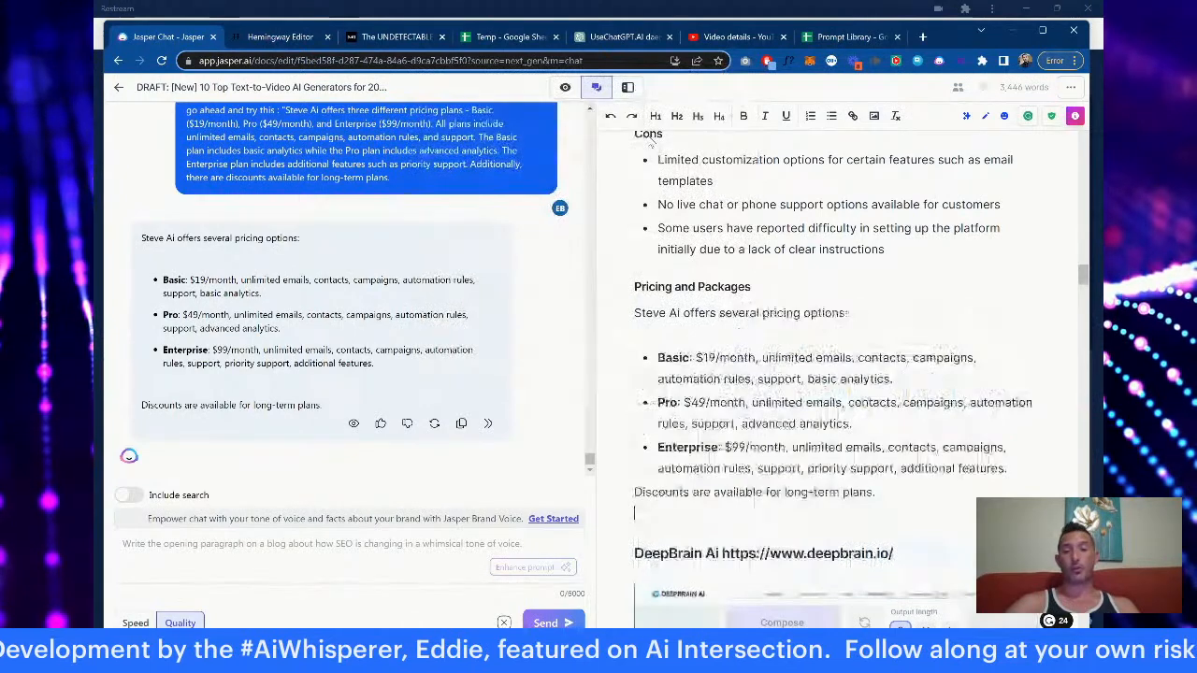
scroll(771, 324, "down", 1)
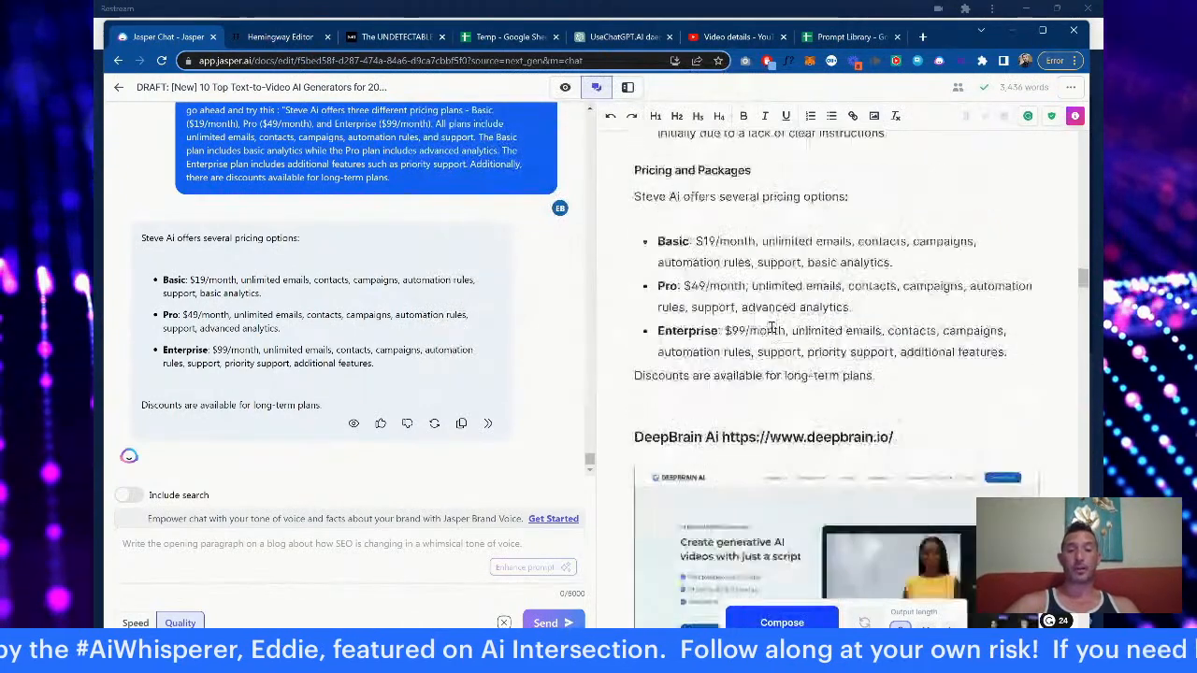
left_click(627, 374)
key("Return")
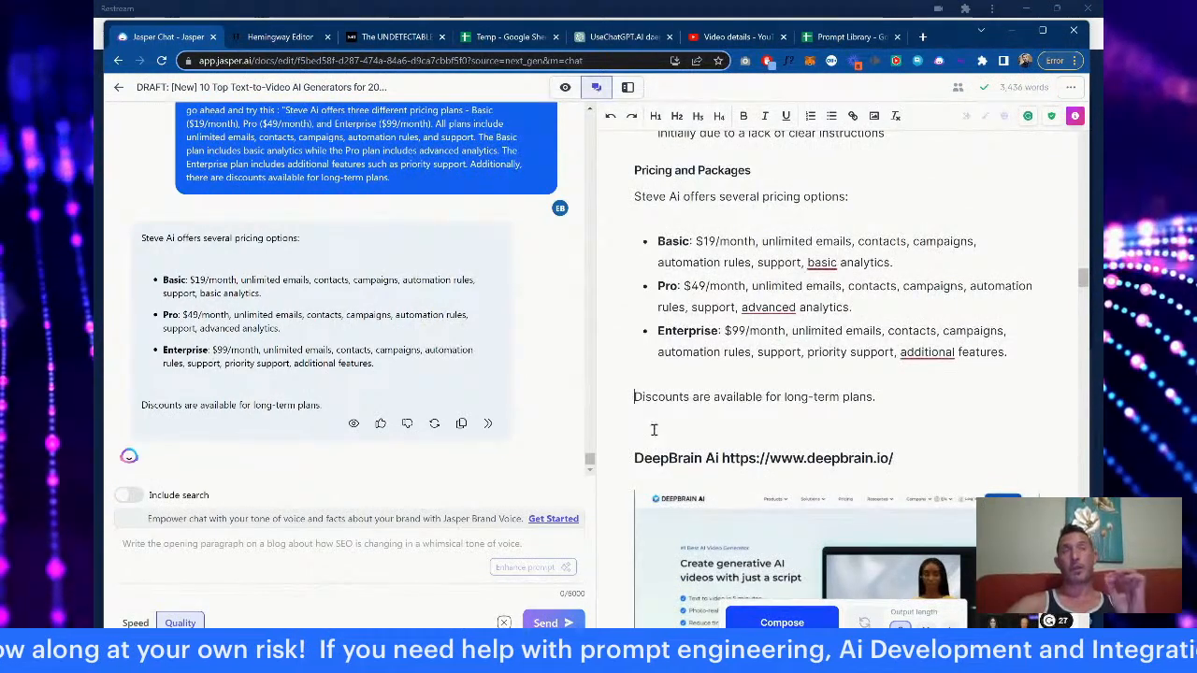
Step: Copy DeepBrain Ai's whole "Pricing & Packages" paragraph from the article for a new chat message
scroll(659, 427, "down", 6)
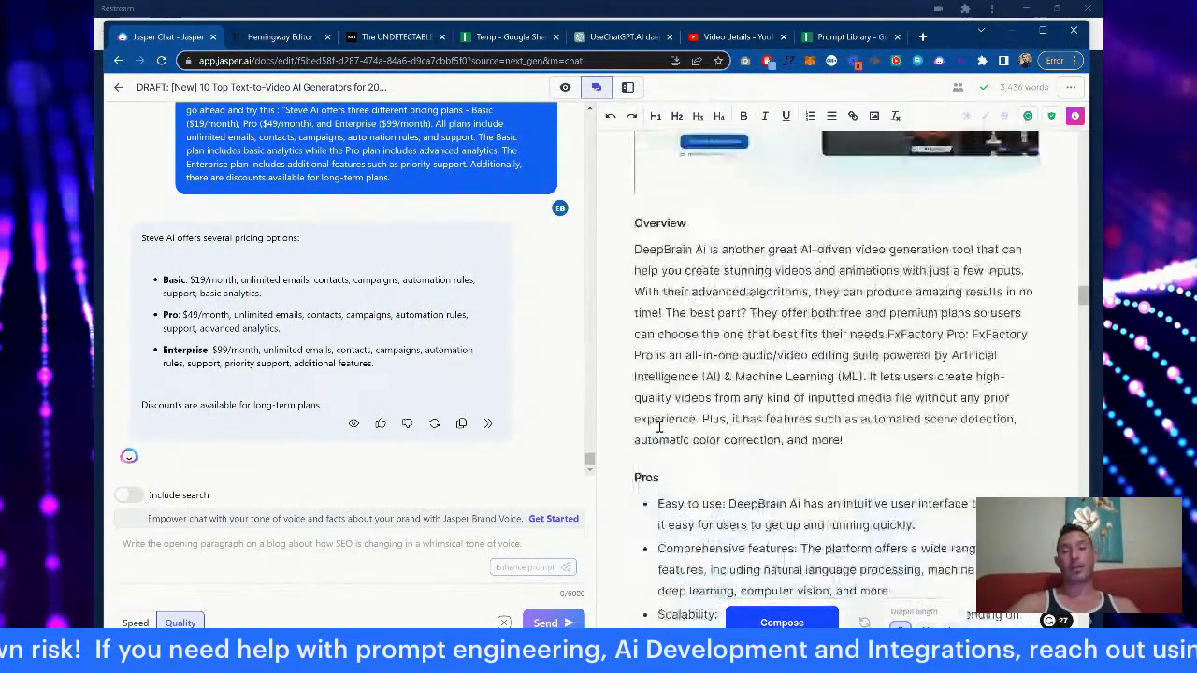
scroll(660, 426, "down", 4)
scroll(660, 427, "down", 5)
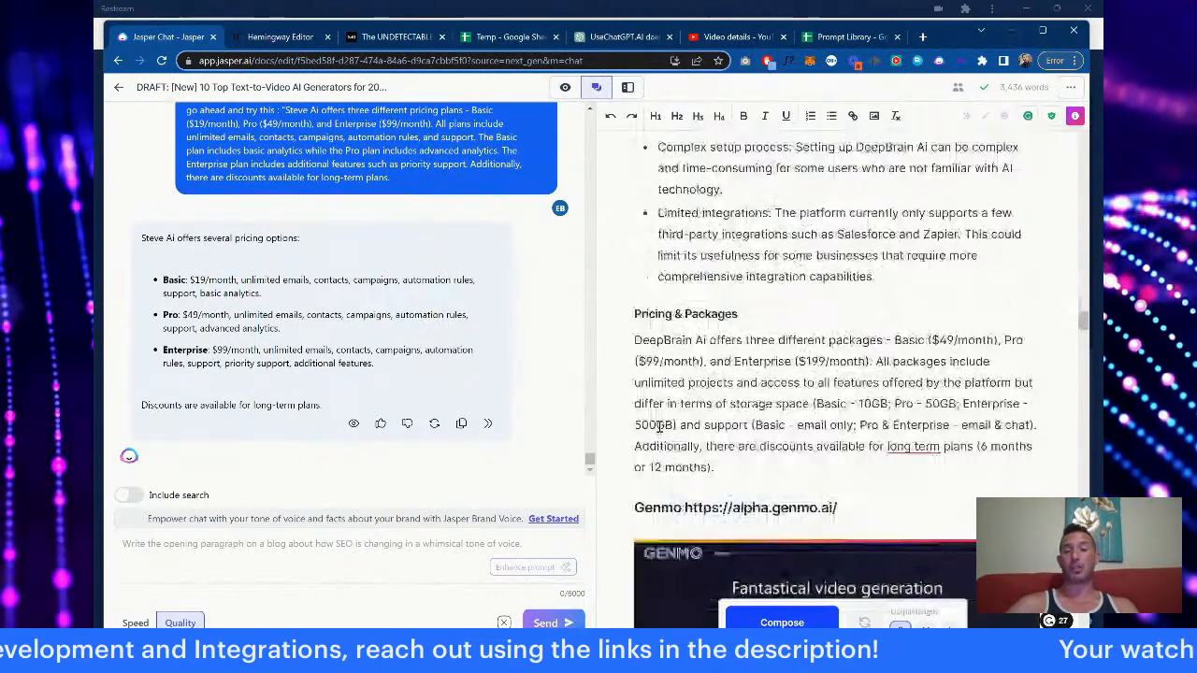
scroll(659, 427, "down", 1)
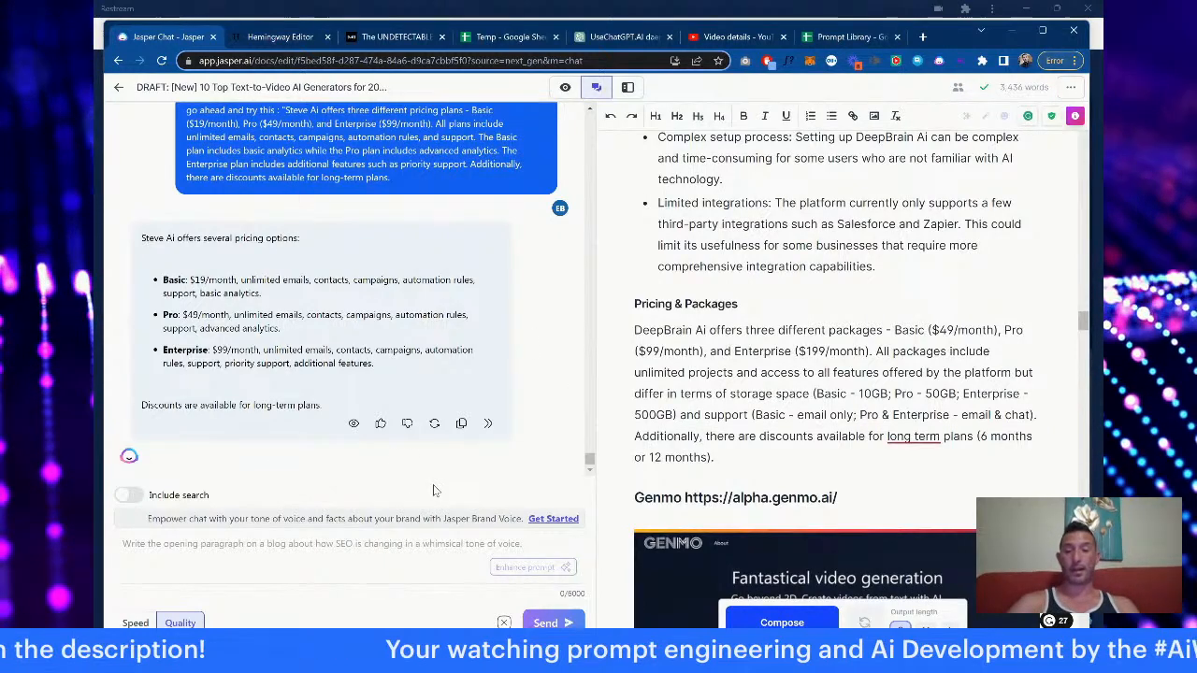
left_click_drag(715, 457, 634, 340)
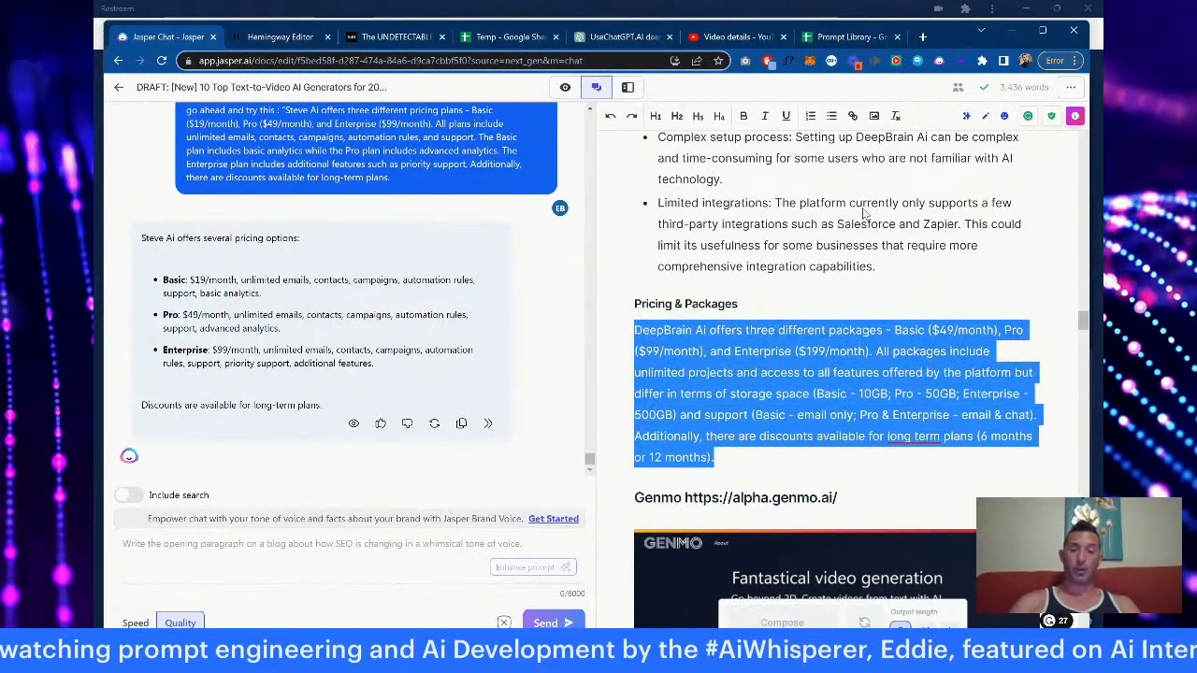
left_click(800, 265)
scroll(800, 265, "up", 2)
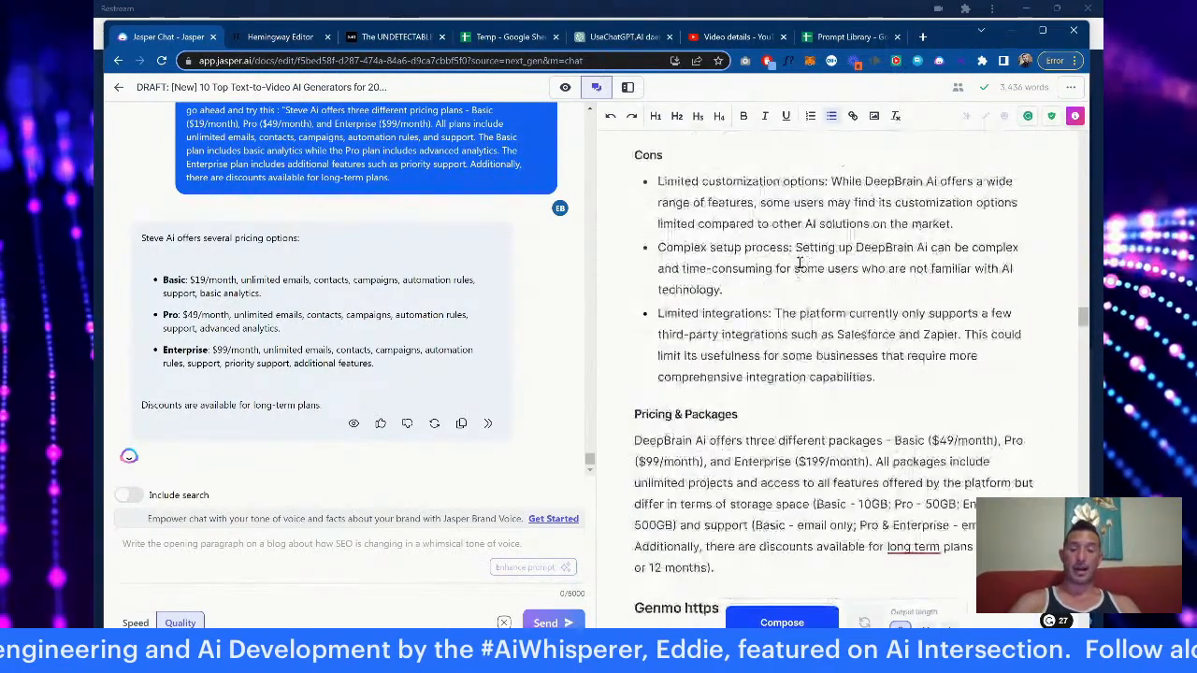
scroll(800, 266, "down", 3)
left_click_drag(714, 405, 636, 280)
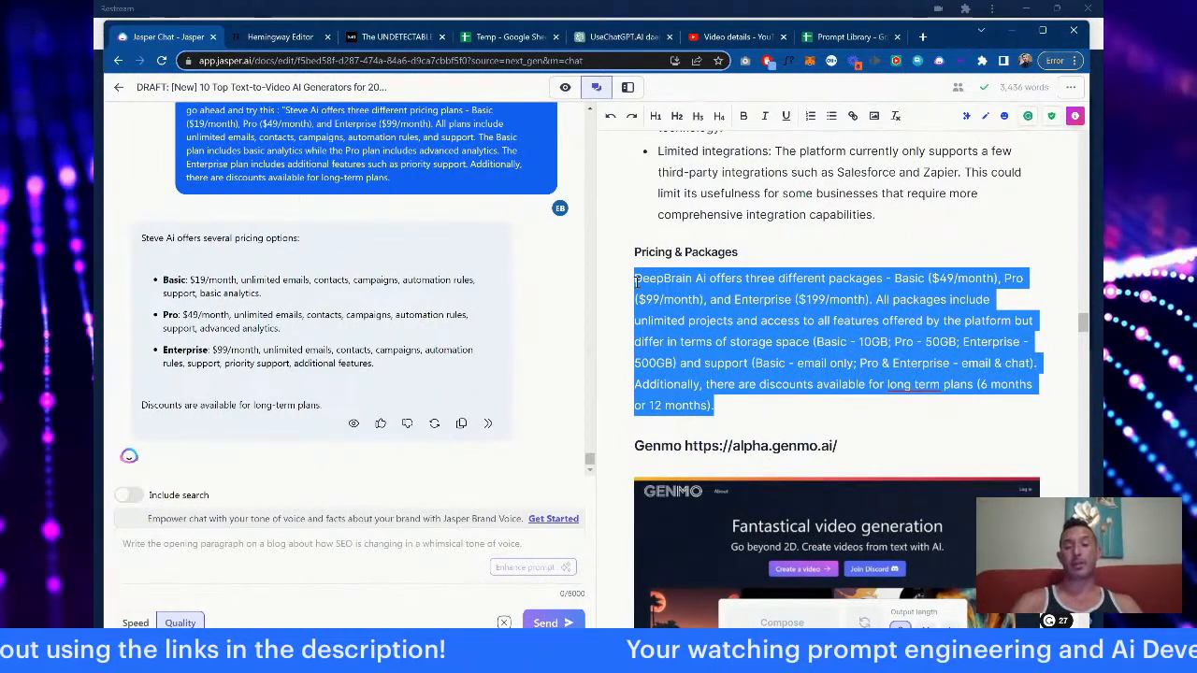
left_click(345, 550)
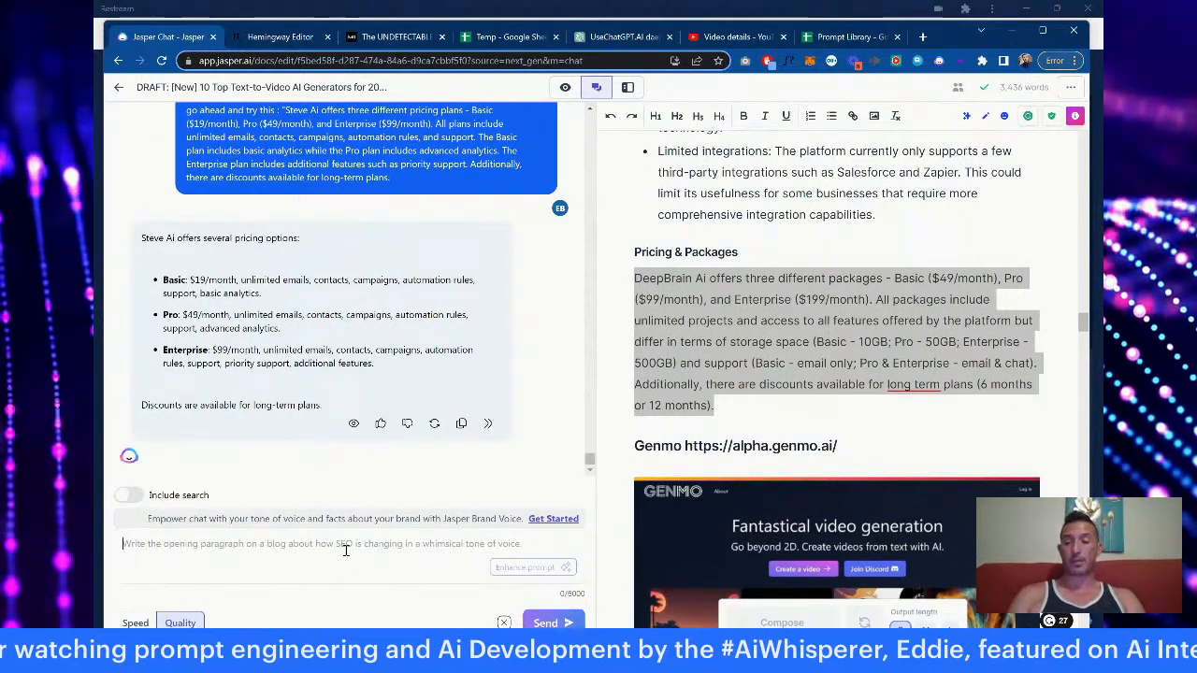
type("Try this on")
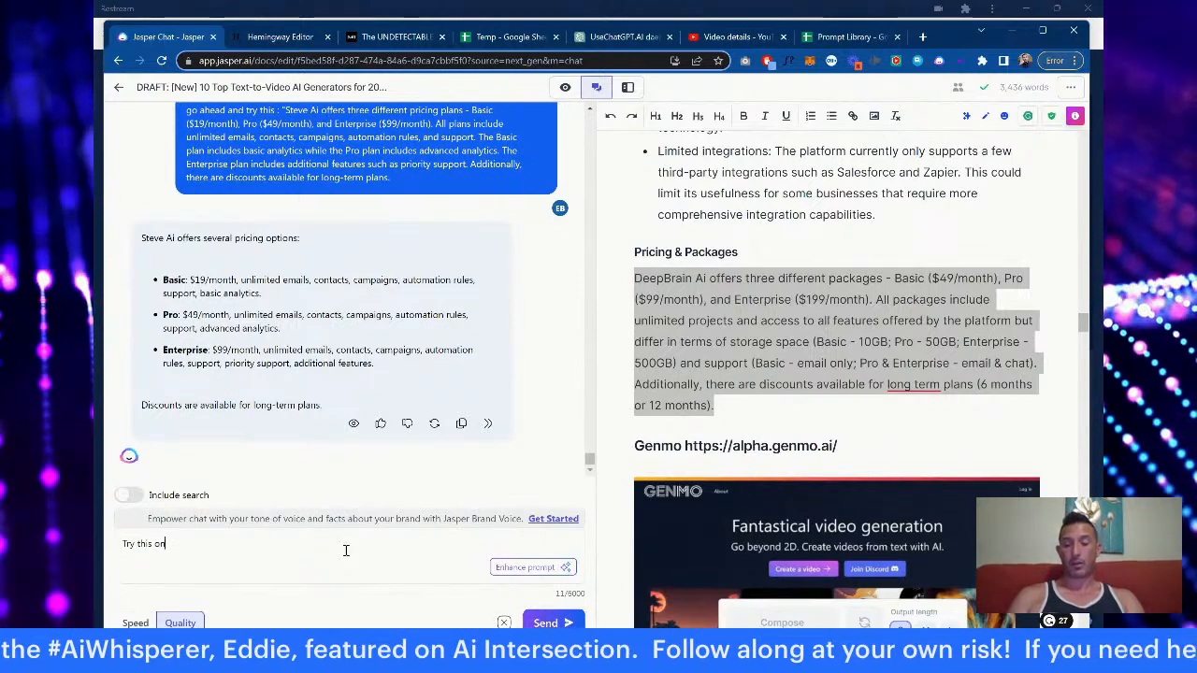
key("BackSpace")
key("BackSpace")
Step: Ask Jasper Chat "Let's do this one in a similar fashion:" with DeepBrain Ai's pricing paragraph on the lines below
type("Le")
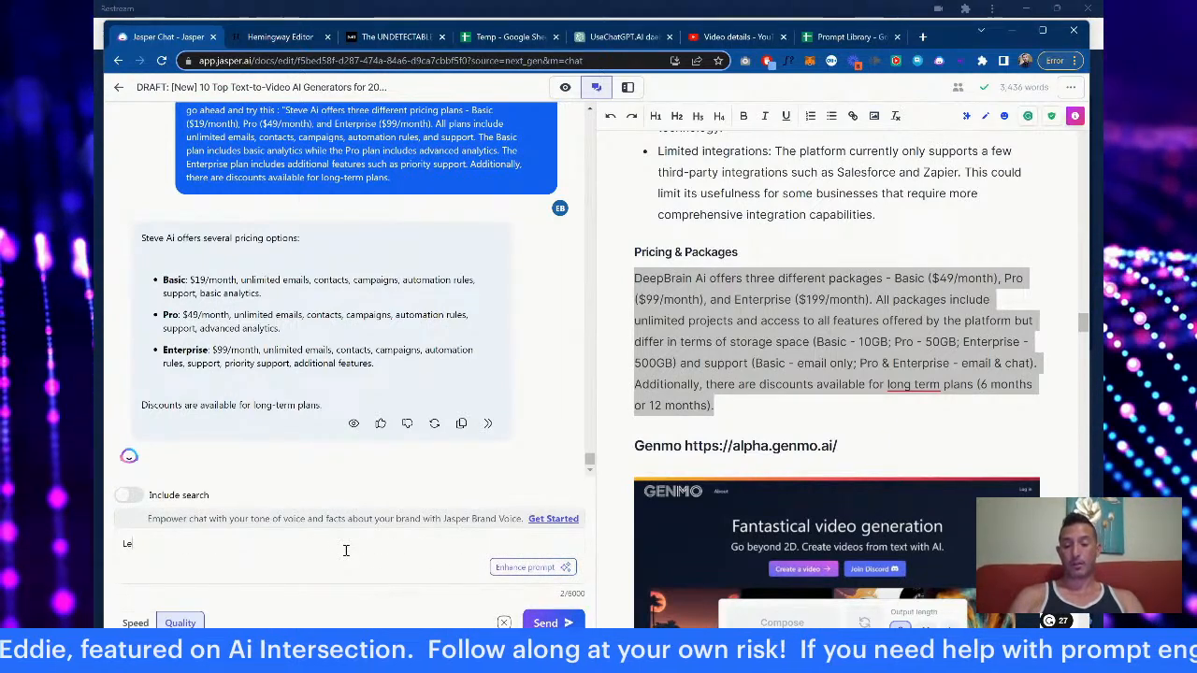
type("t's do")
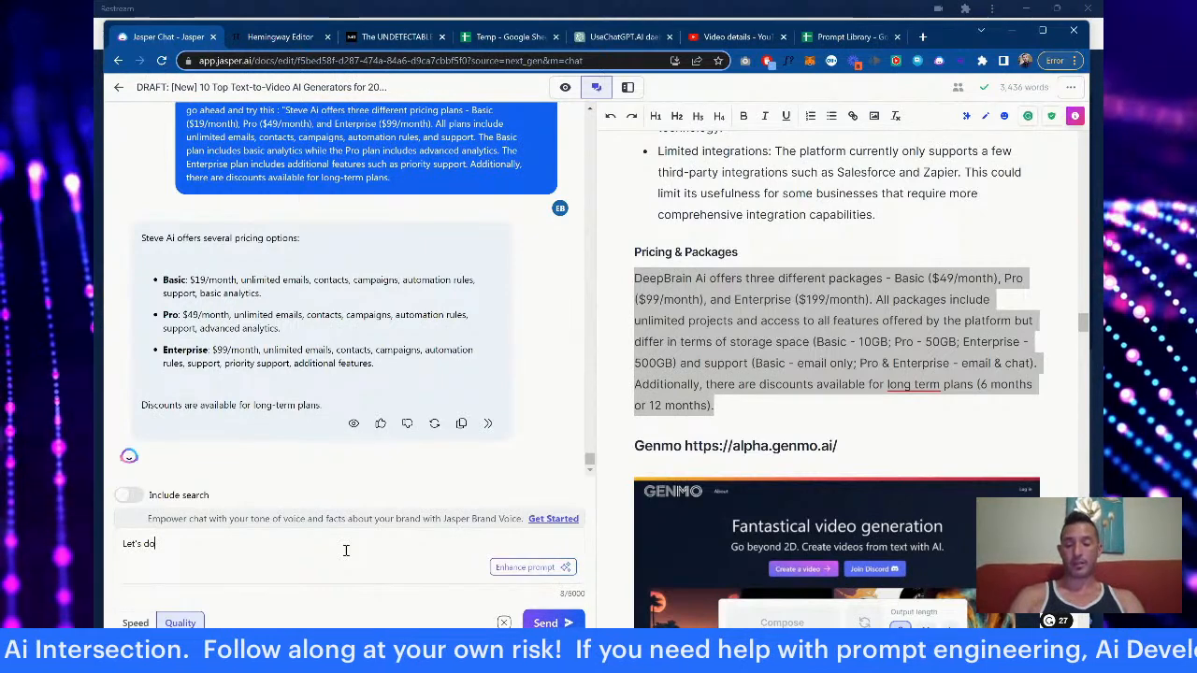
type(" this one in a similar fashion:")
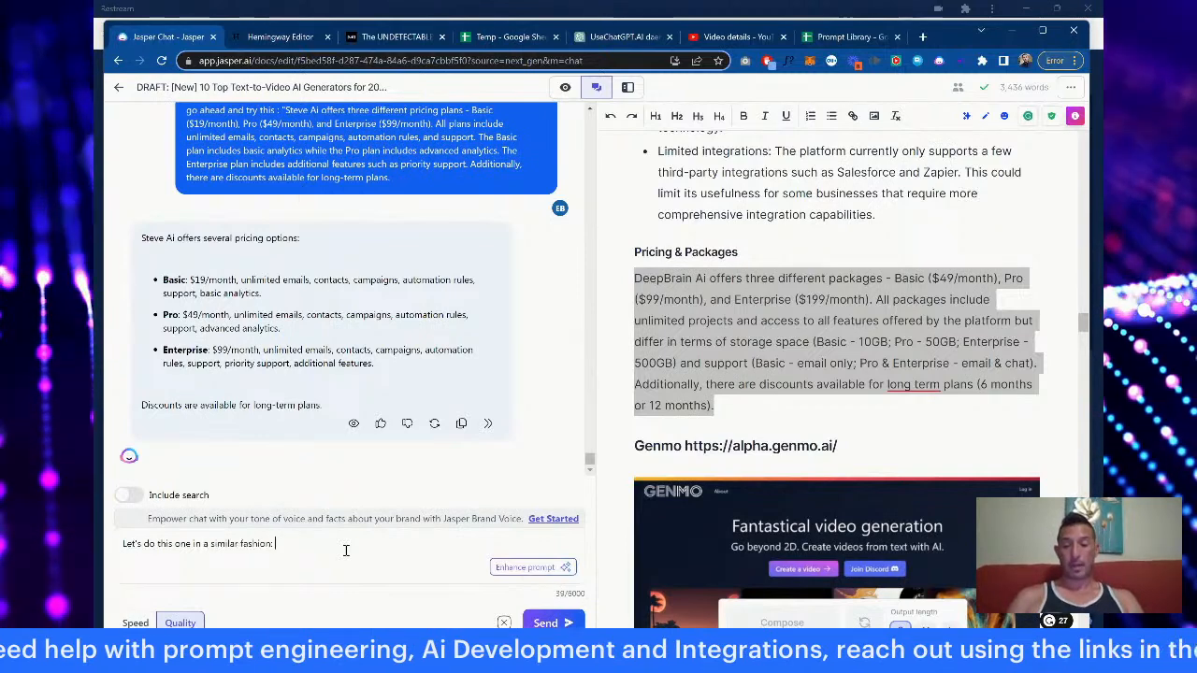
key("shift+Return")
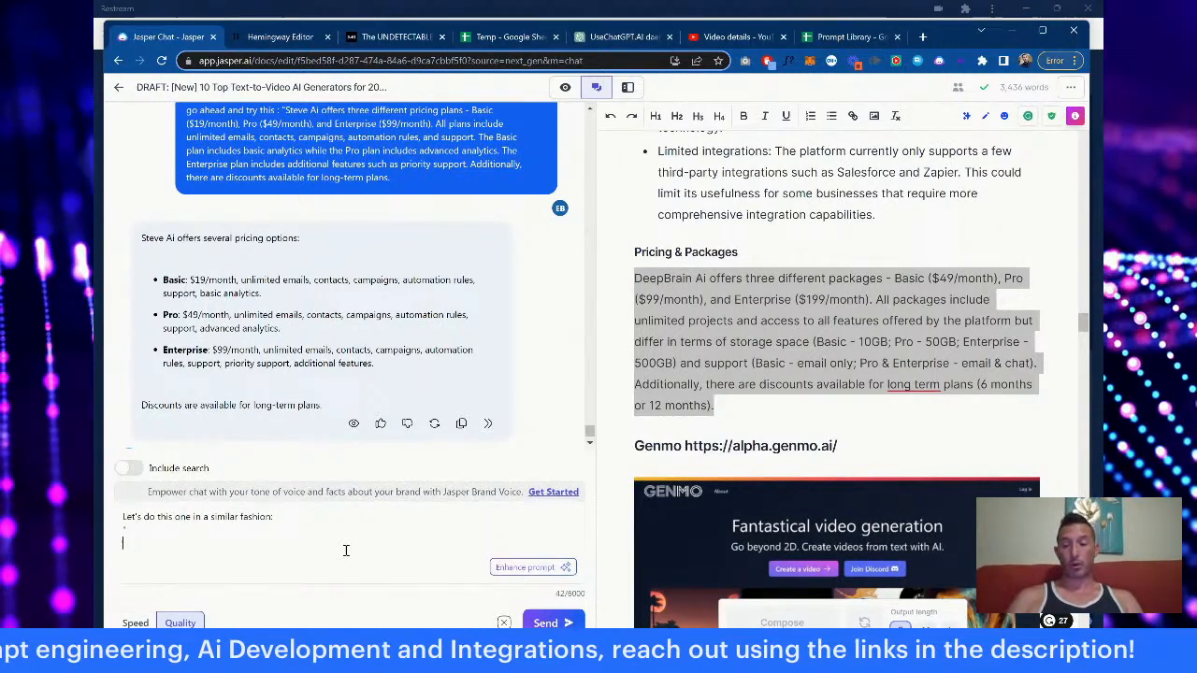
key("ctrl+v")
key("shift+Return")
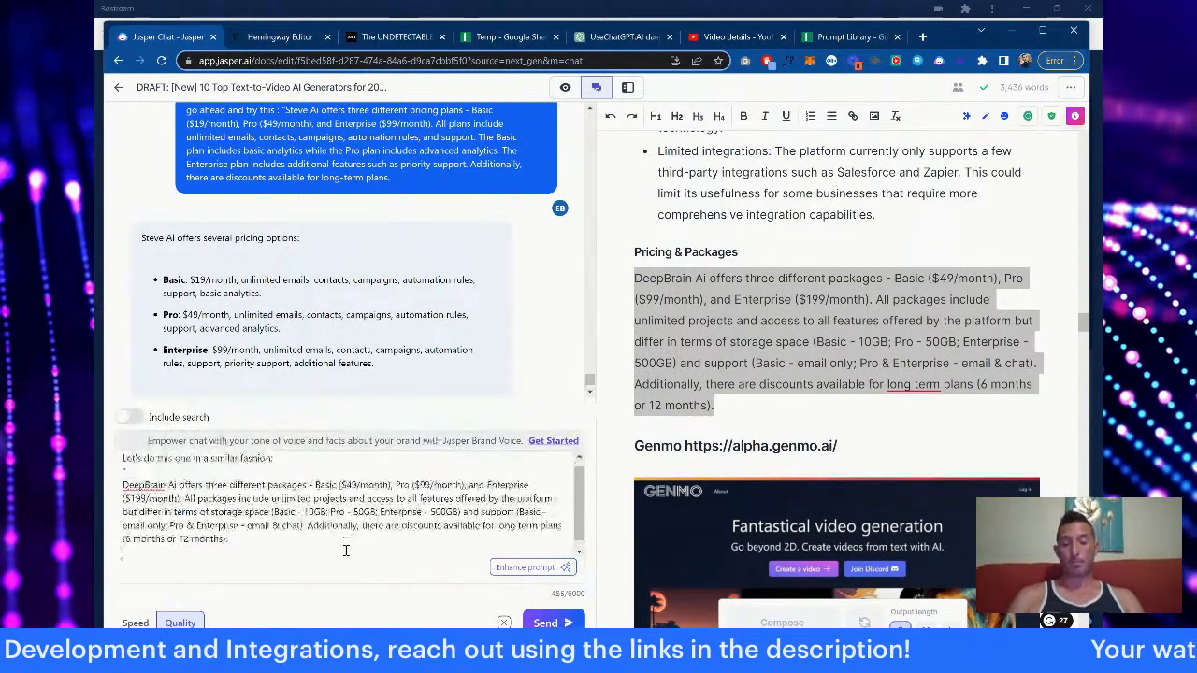
left_click(556, 623)
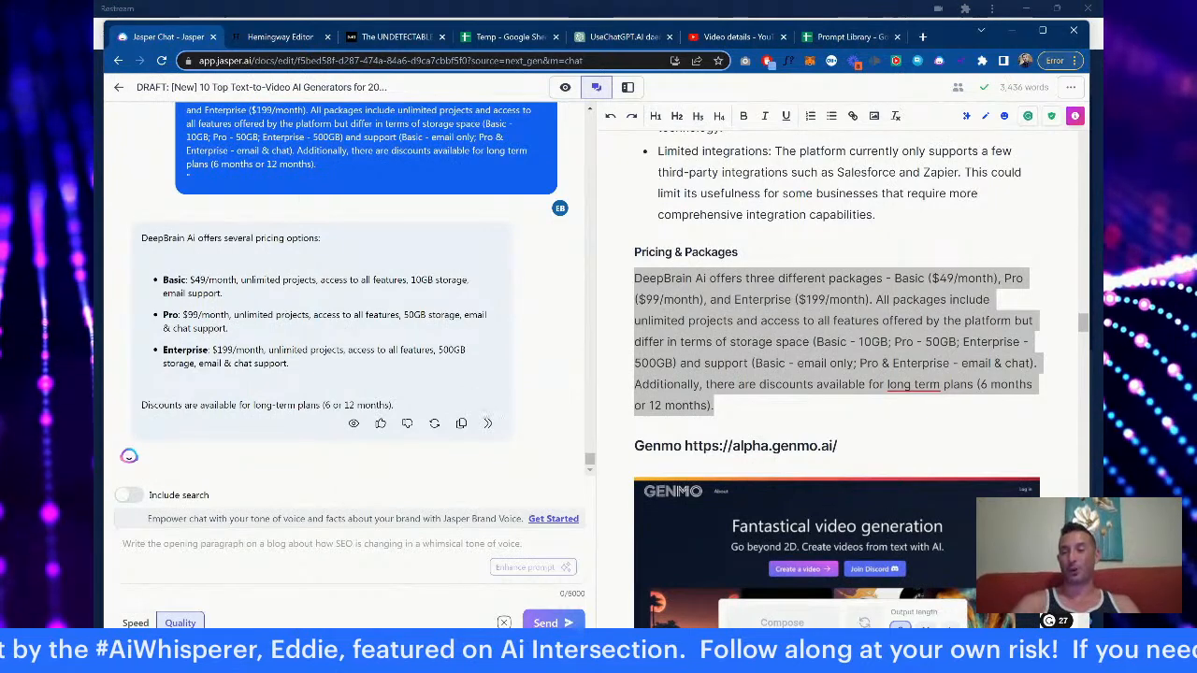
Step: Replace DeepBrain Ai's pricing paragraph with the chat's bulleted reply and rename the section heading to "Pricing"
left_click(464, 426)
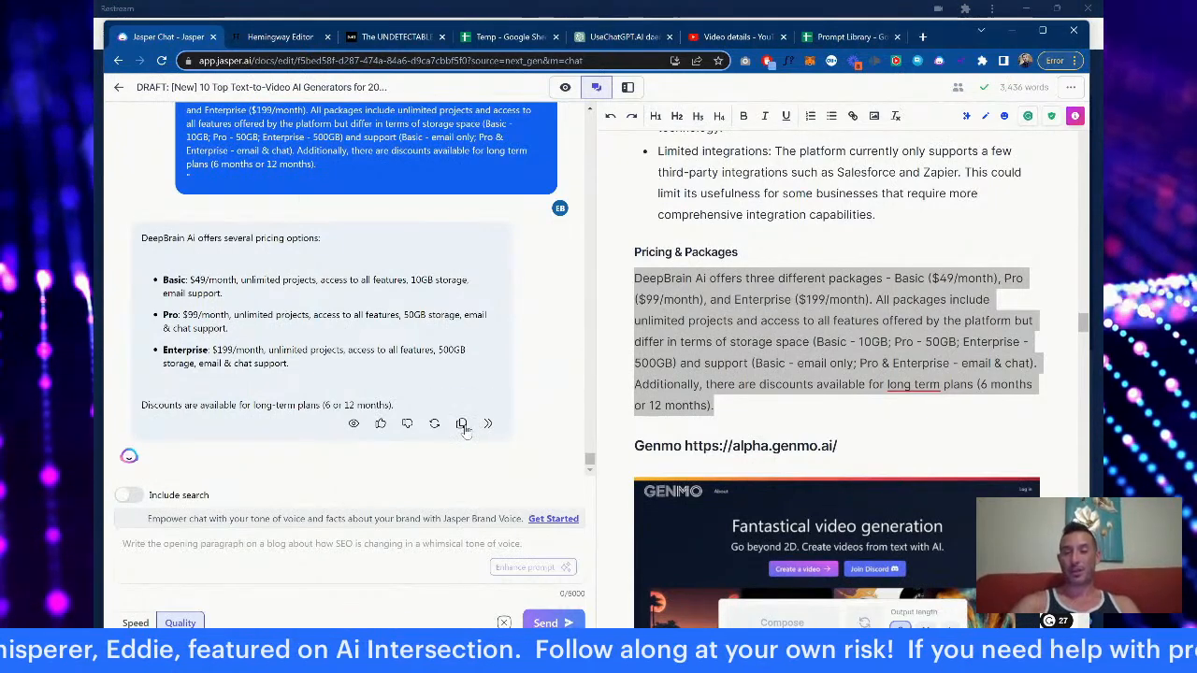
right_click(694, 375)
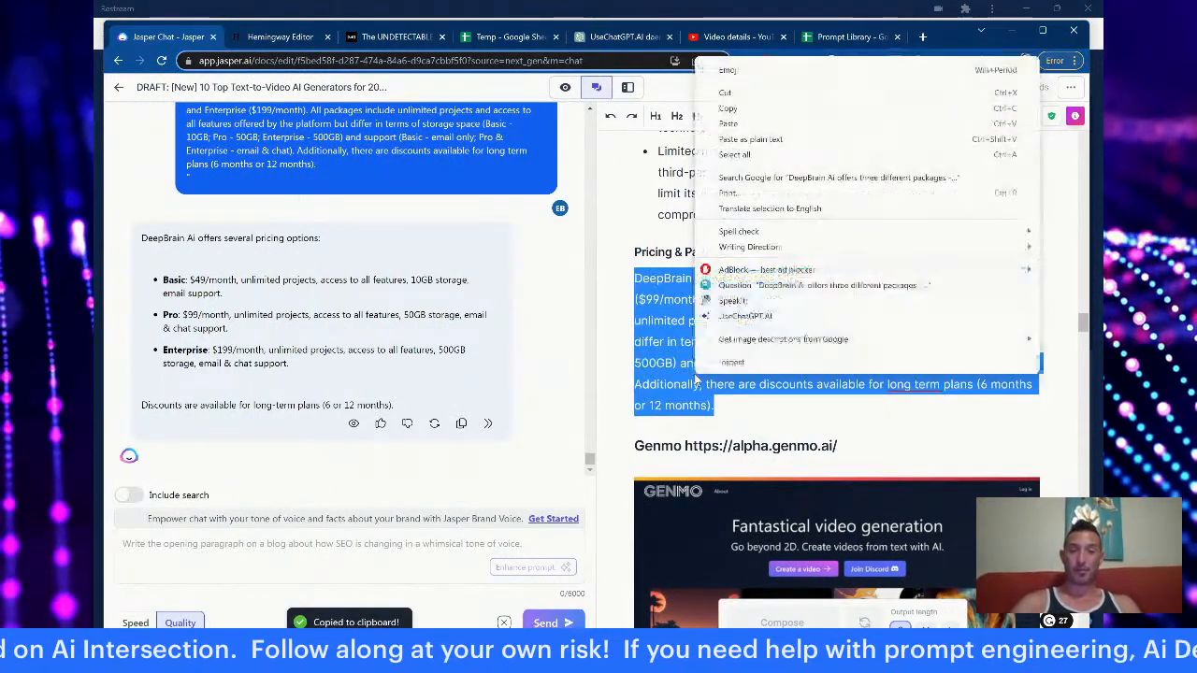
left_click(789, 138)
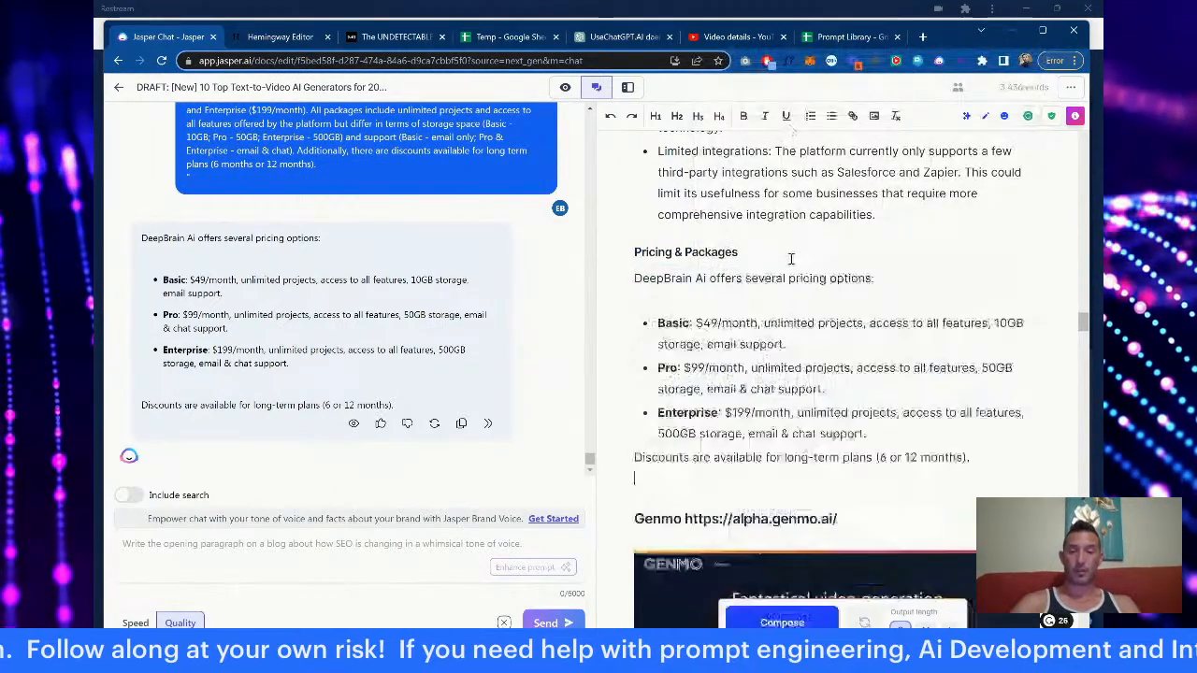
left_click_drag(748, 252, 636, 252)
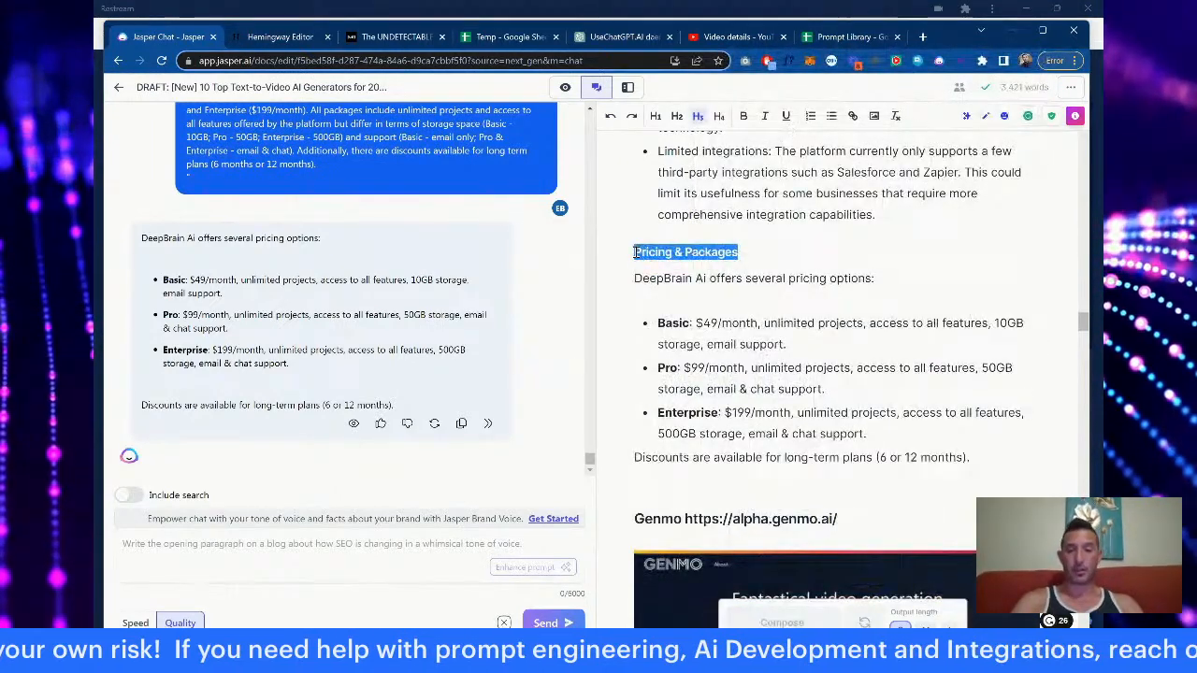
type("Pr")
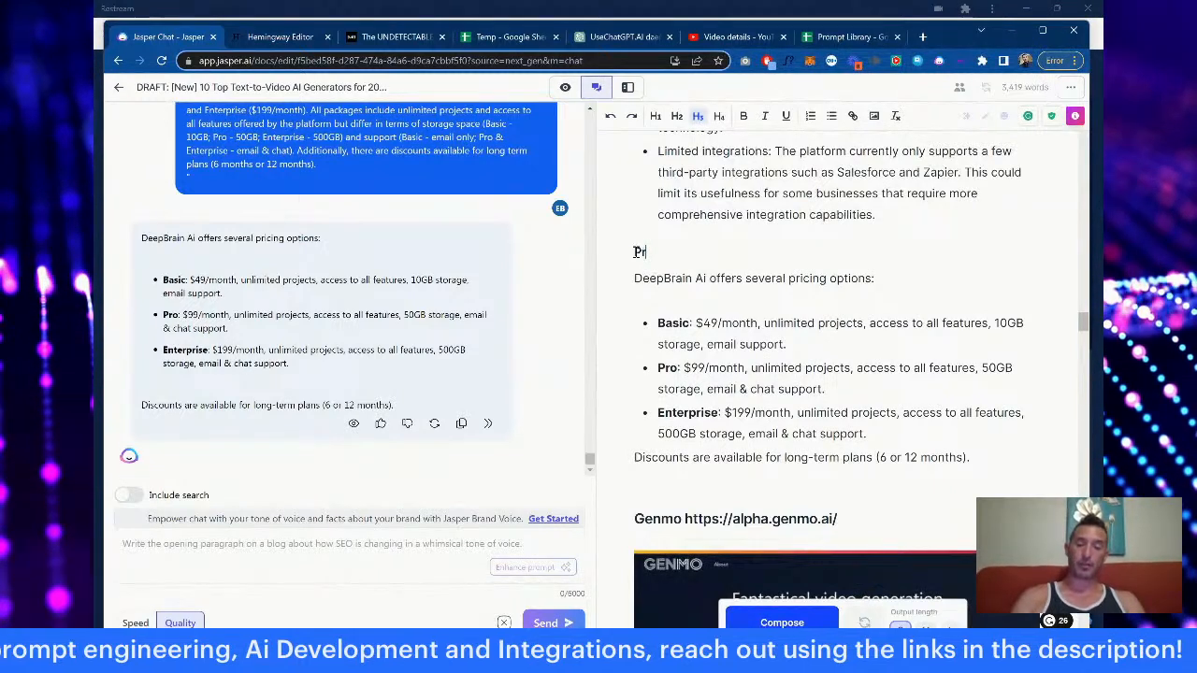
type("iciicing")
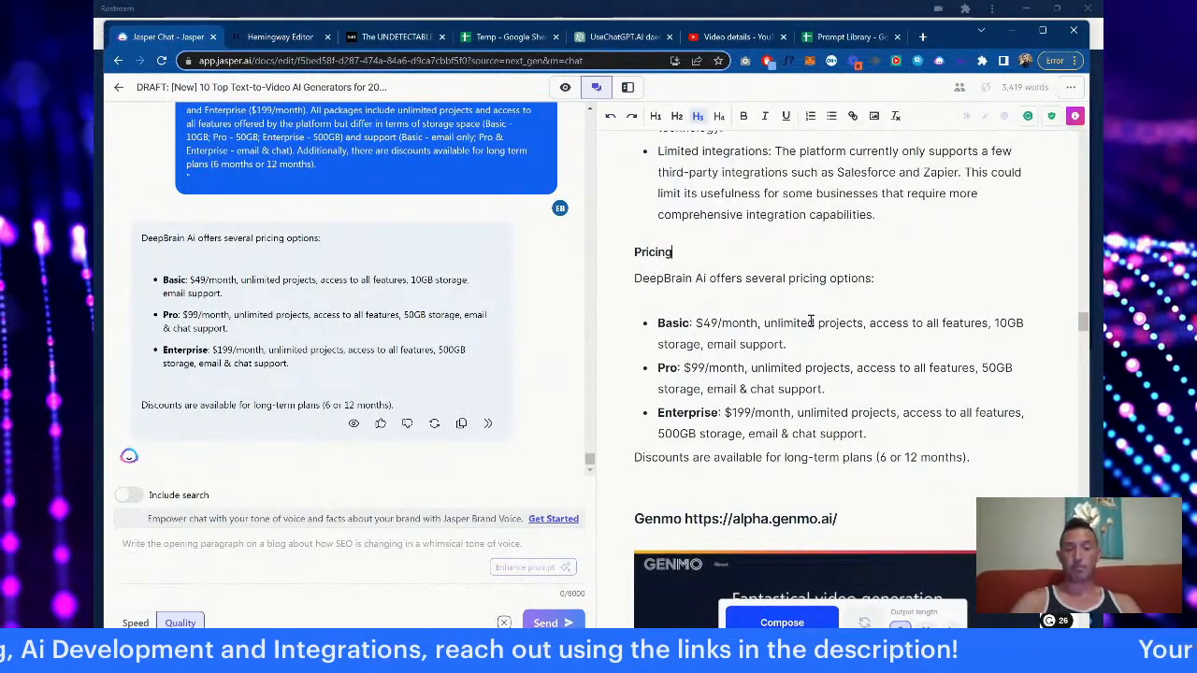
Step: Copy the "I need you to simplify this:" prompt template from the Prompt Library spreadsheet into a new Jasper Chat message
scroll(816, 322, "down", 3)
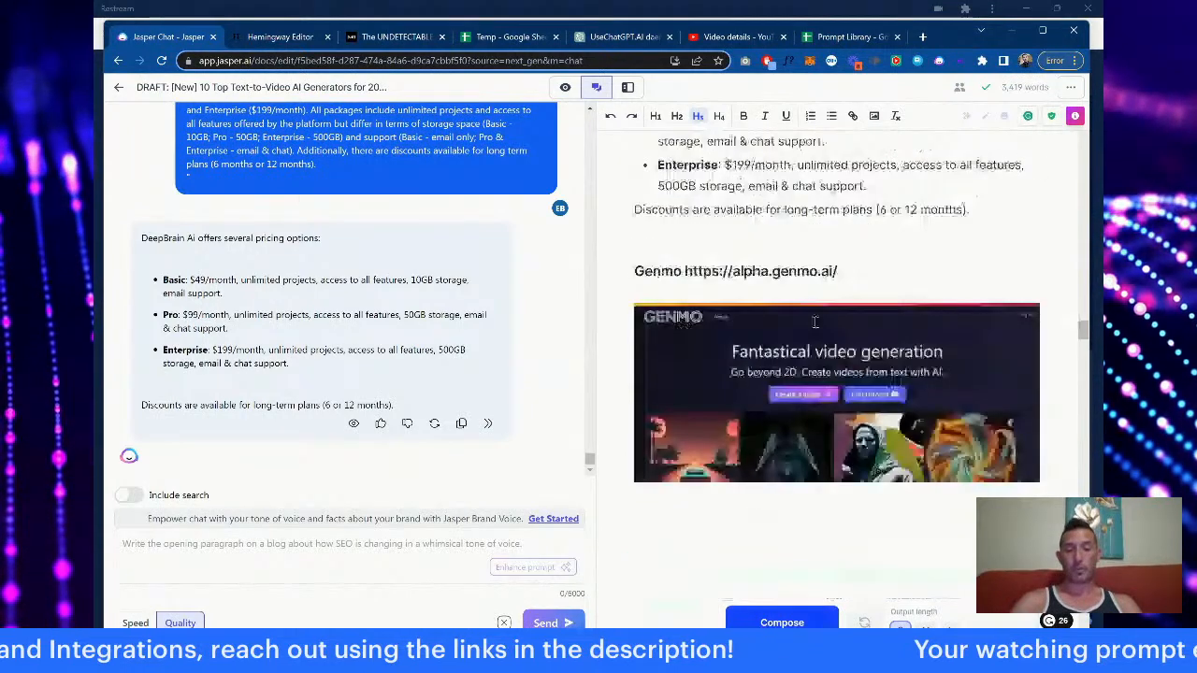
scroll(816, 322, "down", 3)
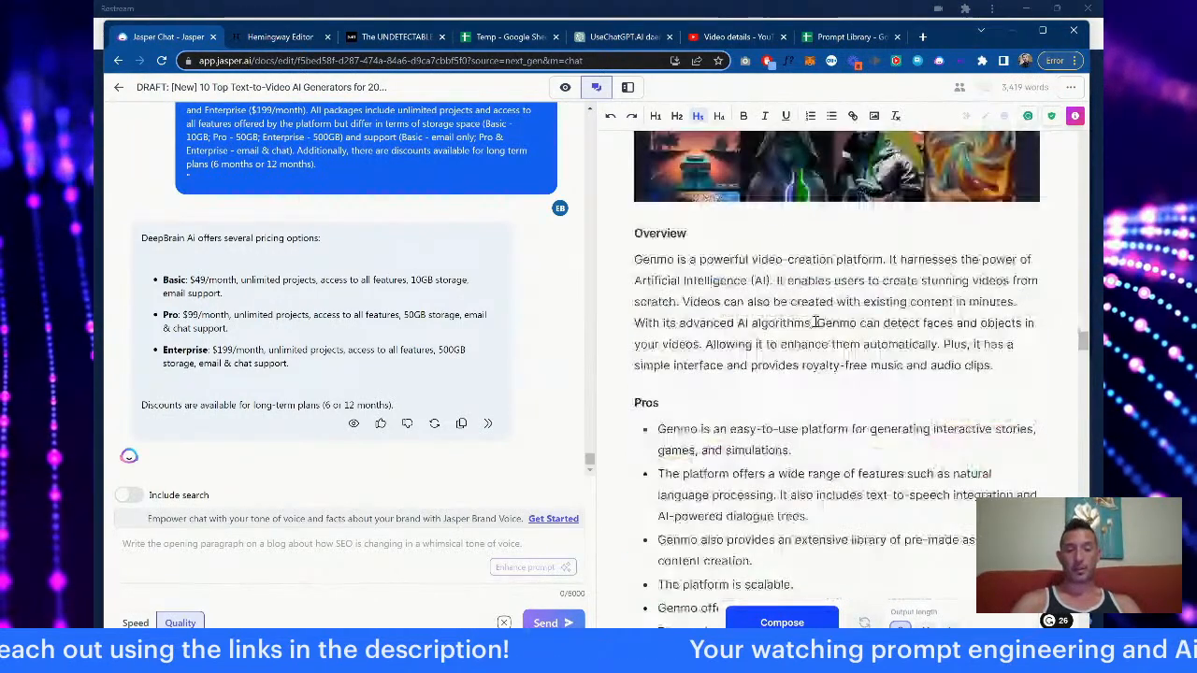
scroll(816, 322, "down", 5)
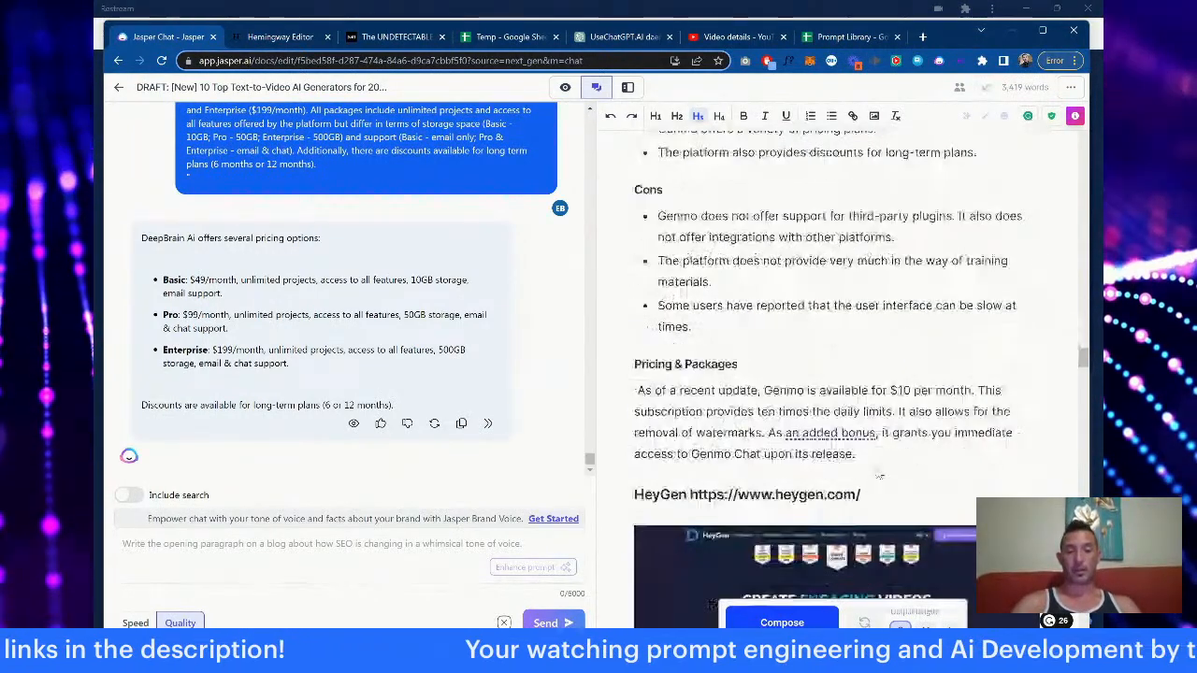
left_click(846, 38)
right_click(547, 476)
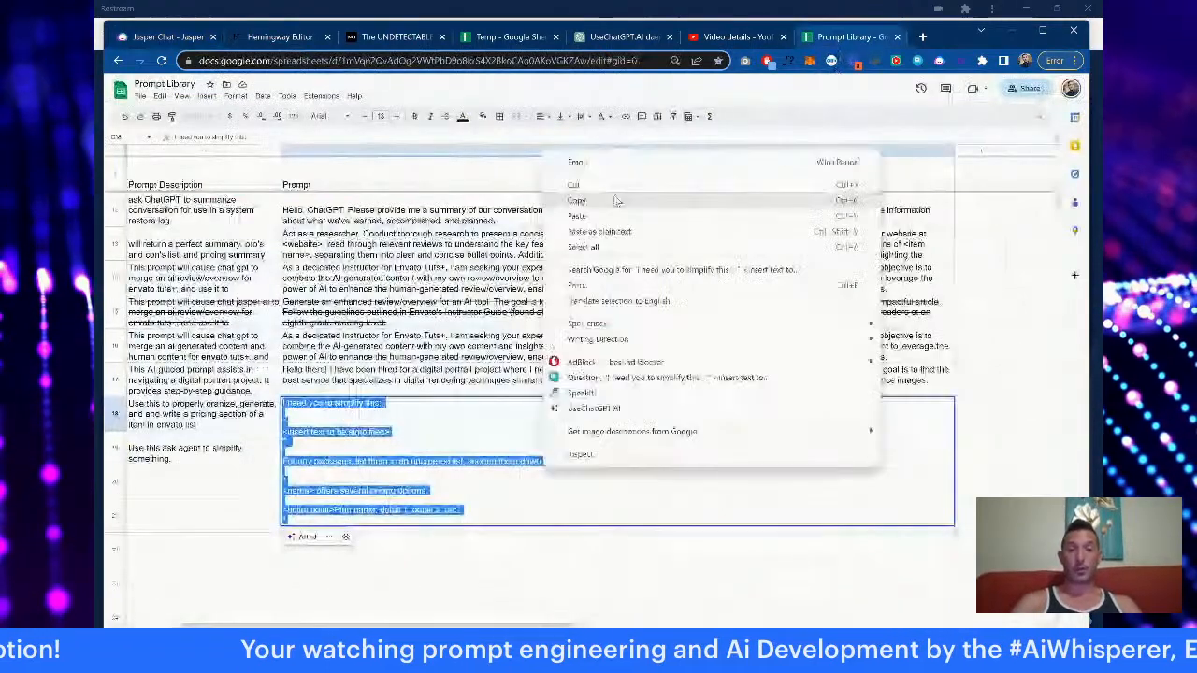
left_click(615, 201)
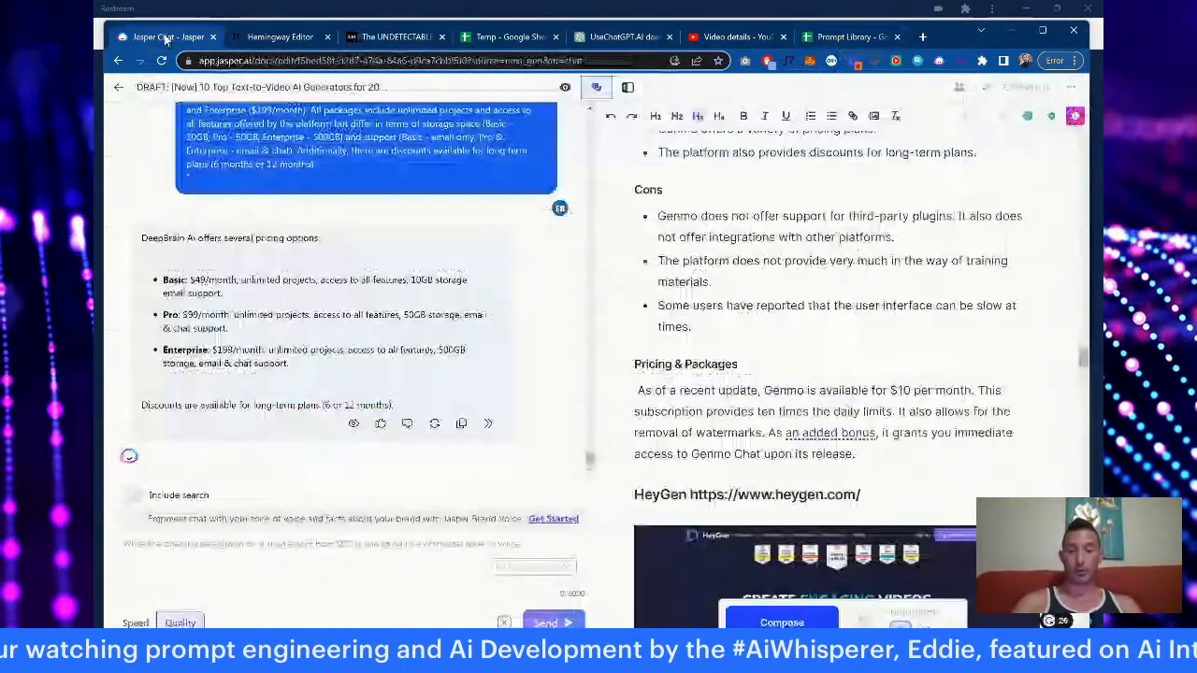
left_click(165, 37)
left_click(254, 548)
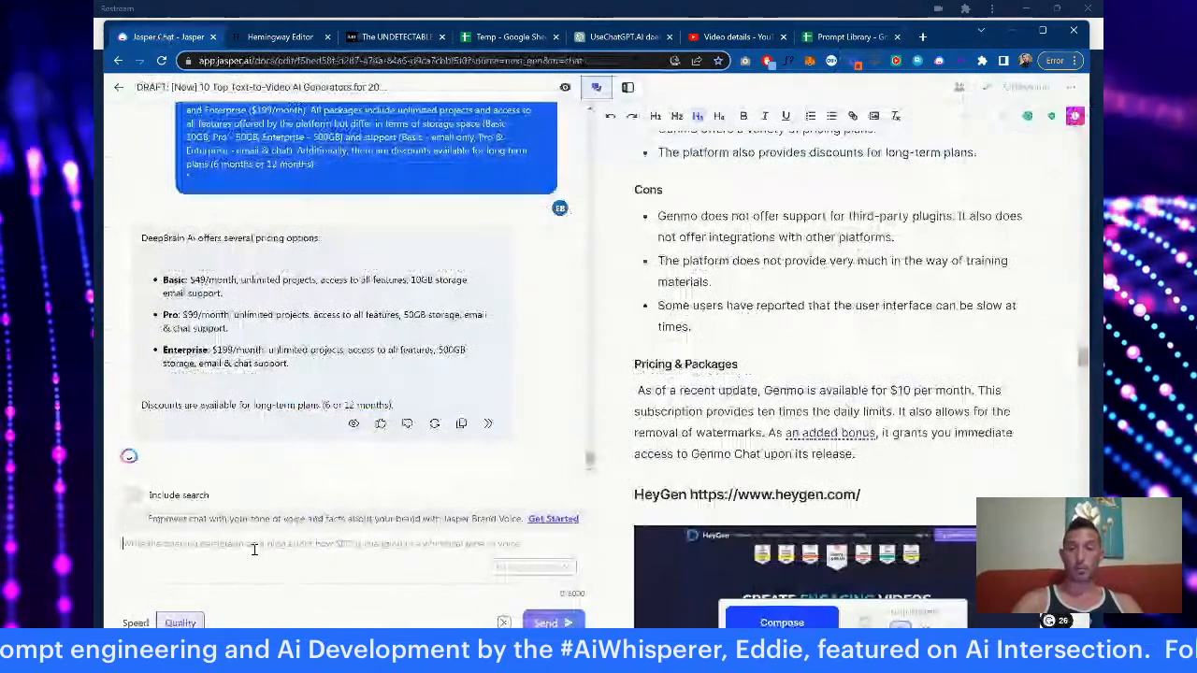
key("ctrl+v")
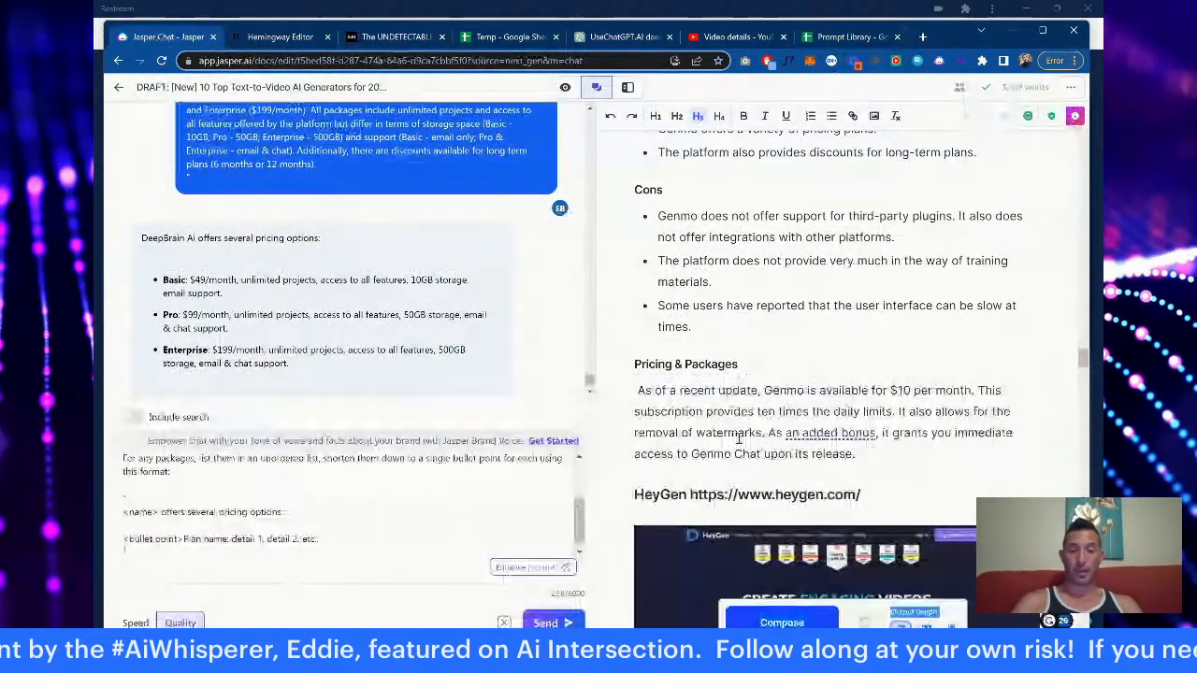
Step: Replace the prompt's "<insert text to be simplified>" placeholder with Genmo's "Pricing & Packages" paragraph from the article and send the message
double_click(640, 401)
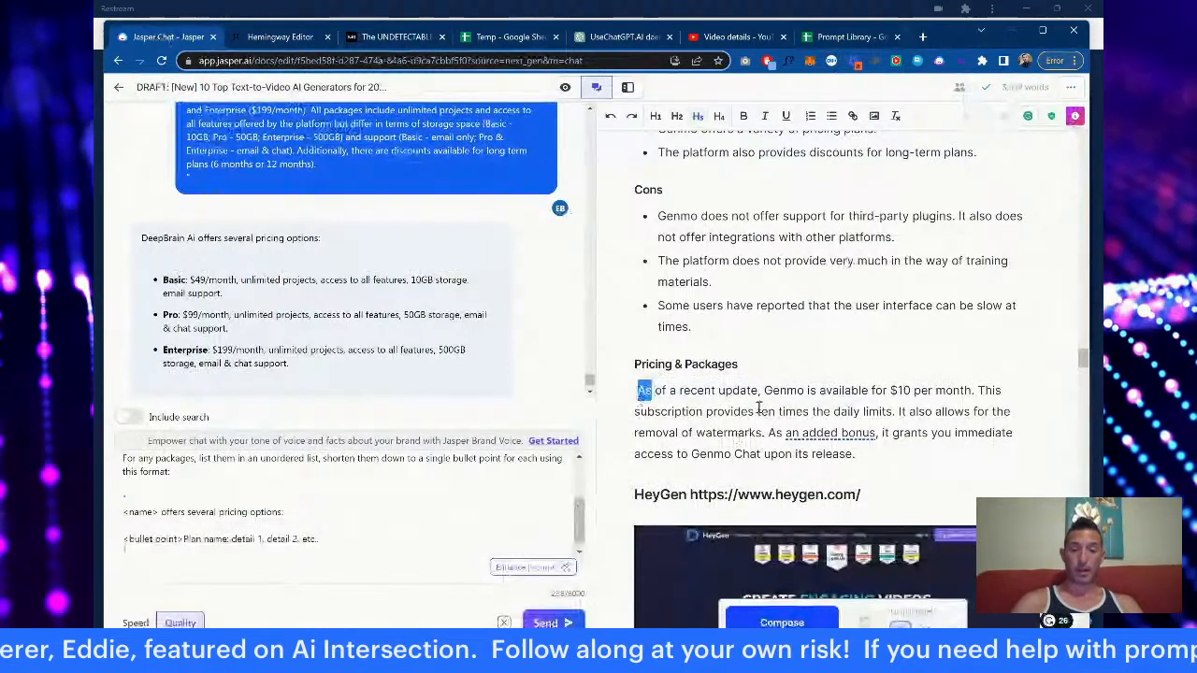
left_click(856, 454, "shift")
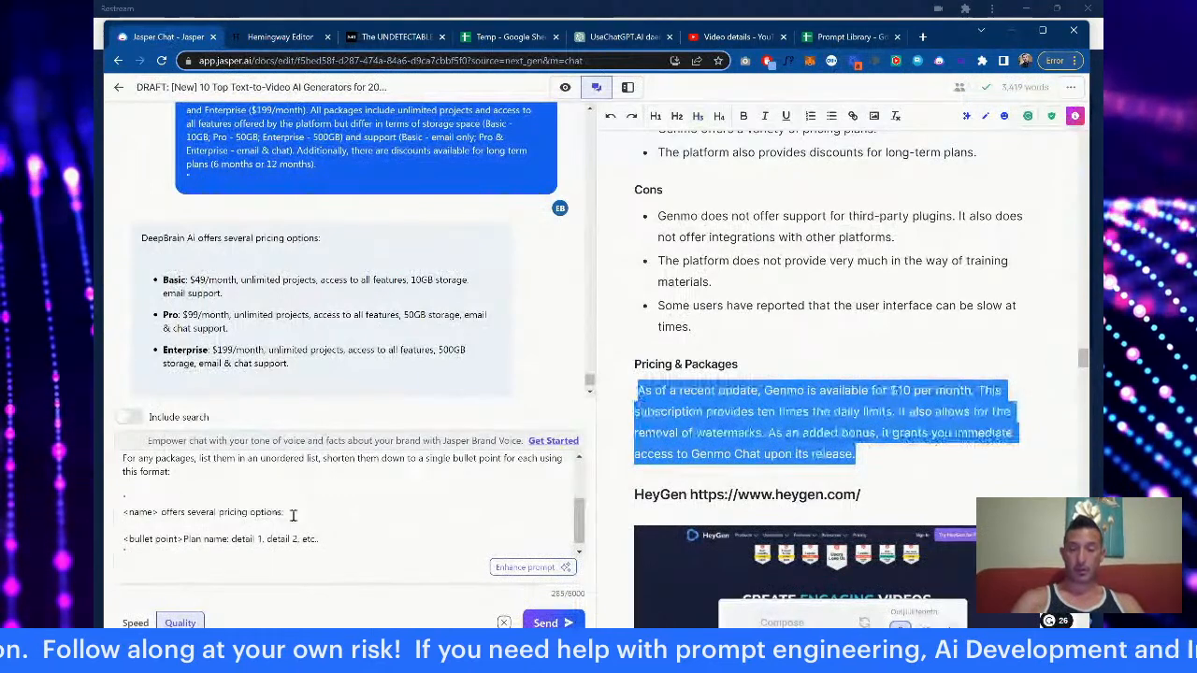
scroll(239, 497, "up", 5)
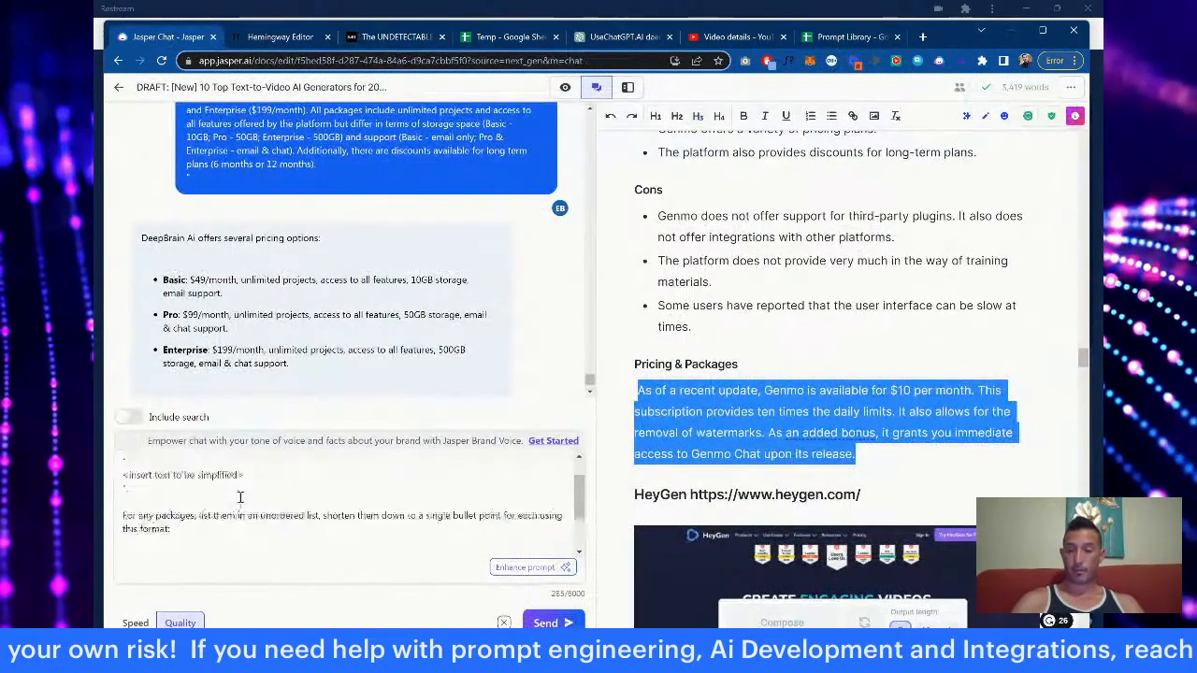
left_click_drag(245, 506, 131, 509)
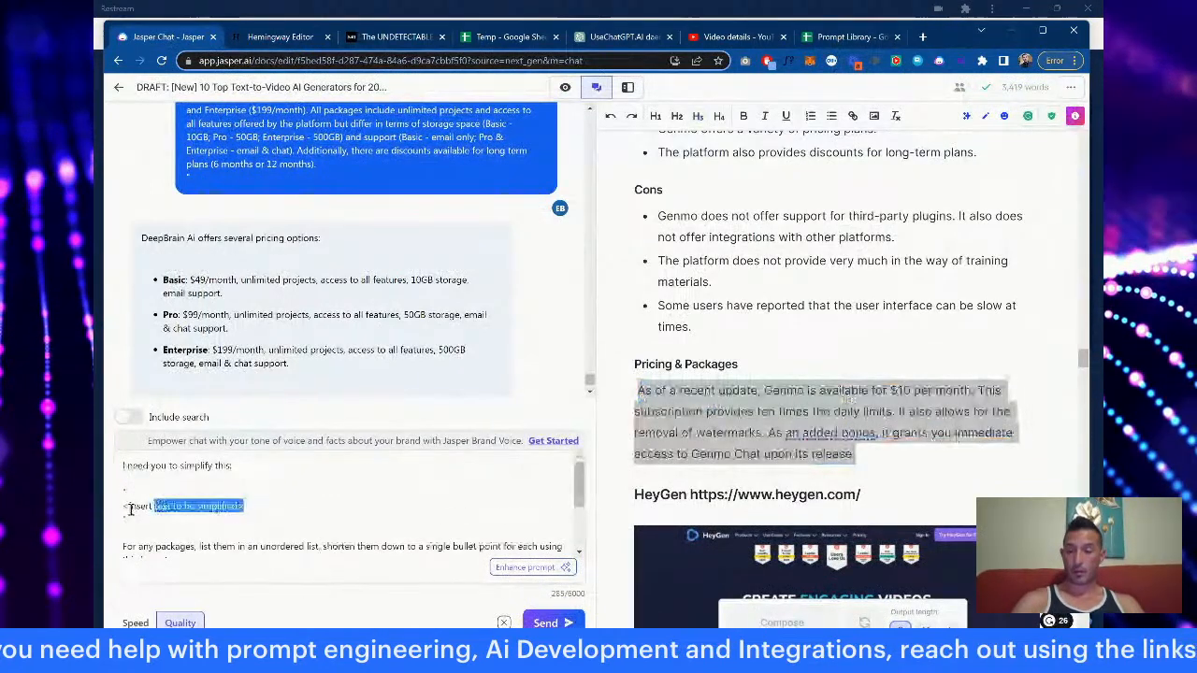
key("ctrl+v")
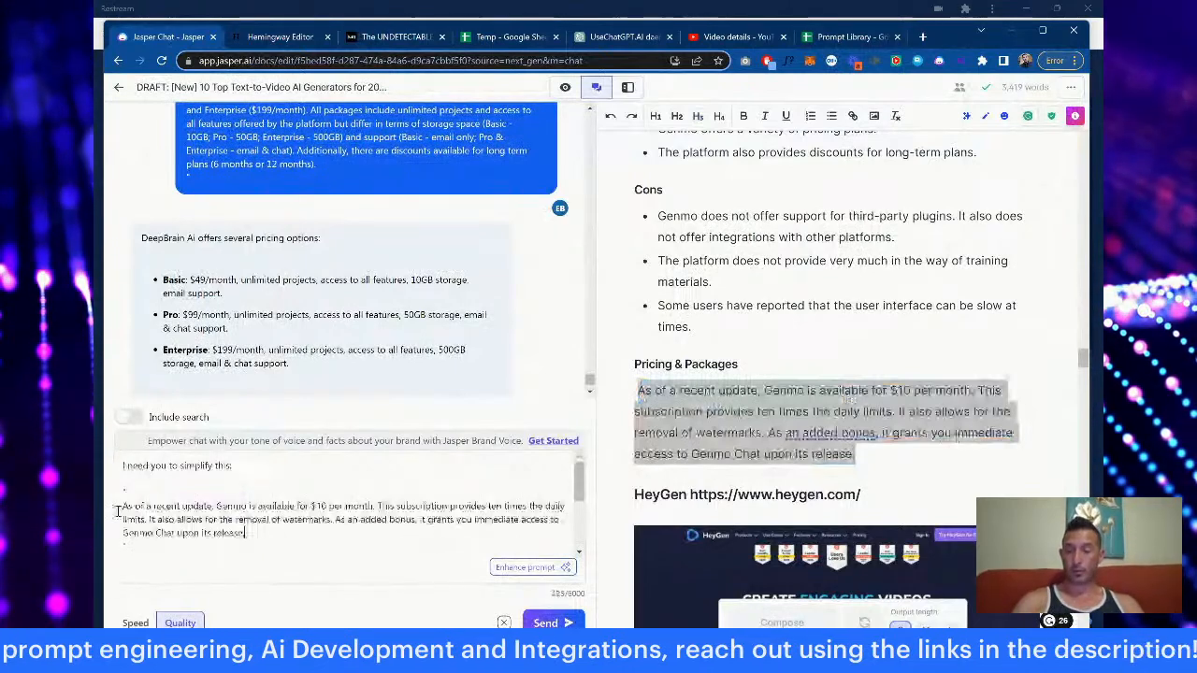
key("Return")
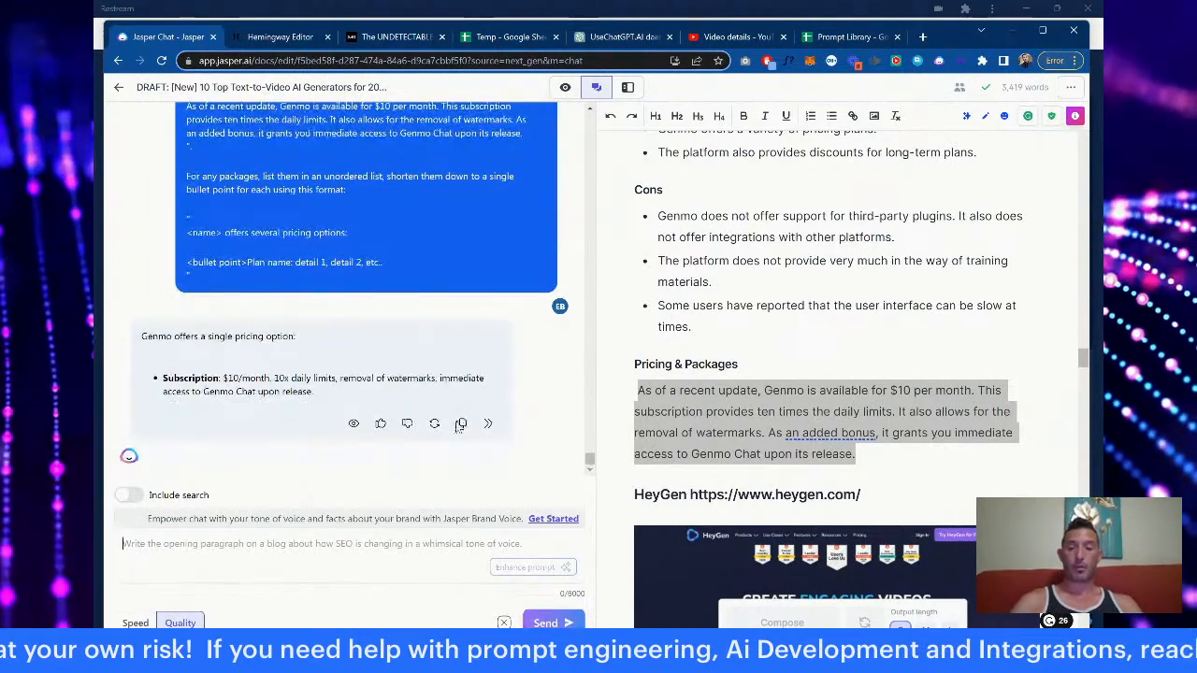
Step: Replace Genmo's pricing paragraph in the article with the chat's bulleted reply and remove the extra blank line above the HeyGen heading
left_click(460, 424)
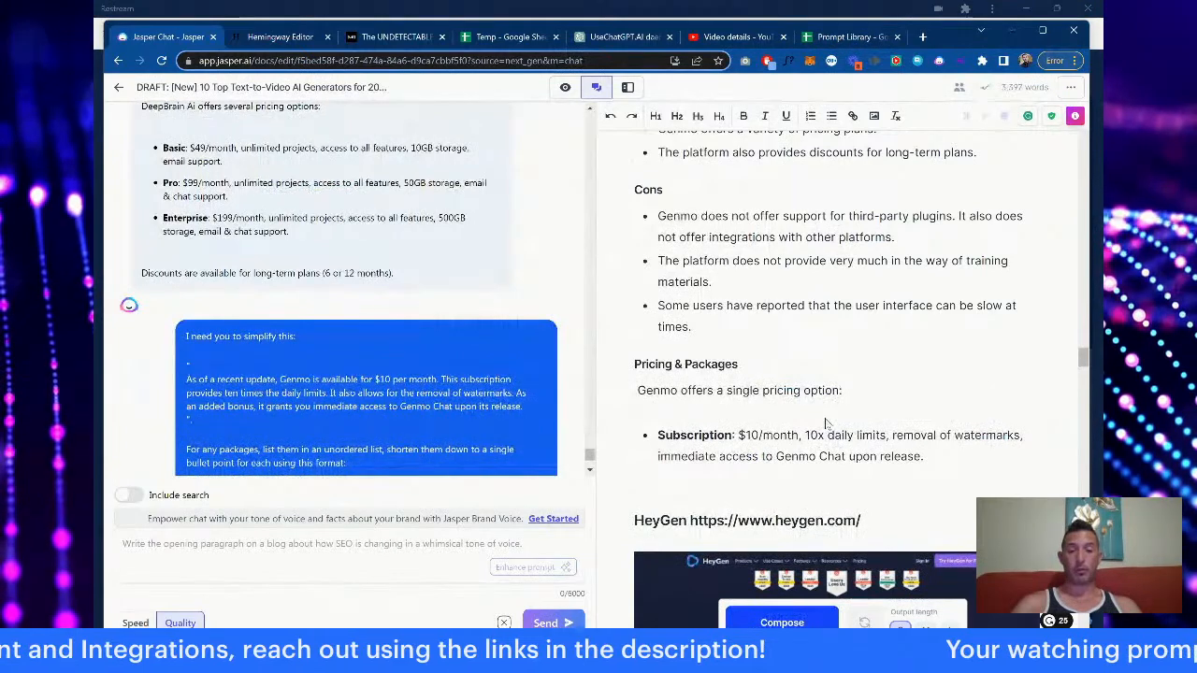
key("BackSpace")
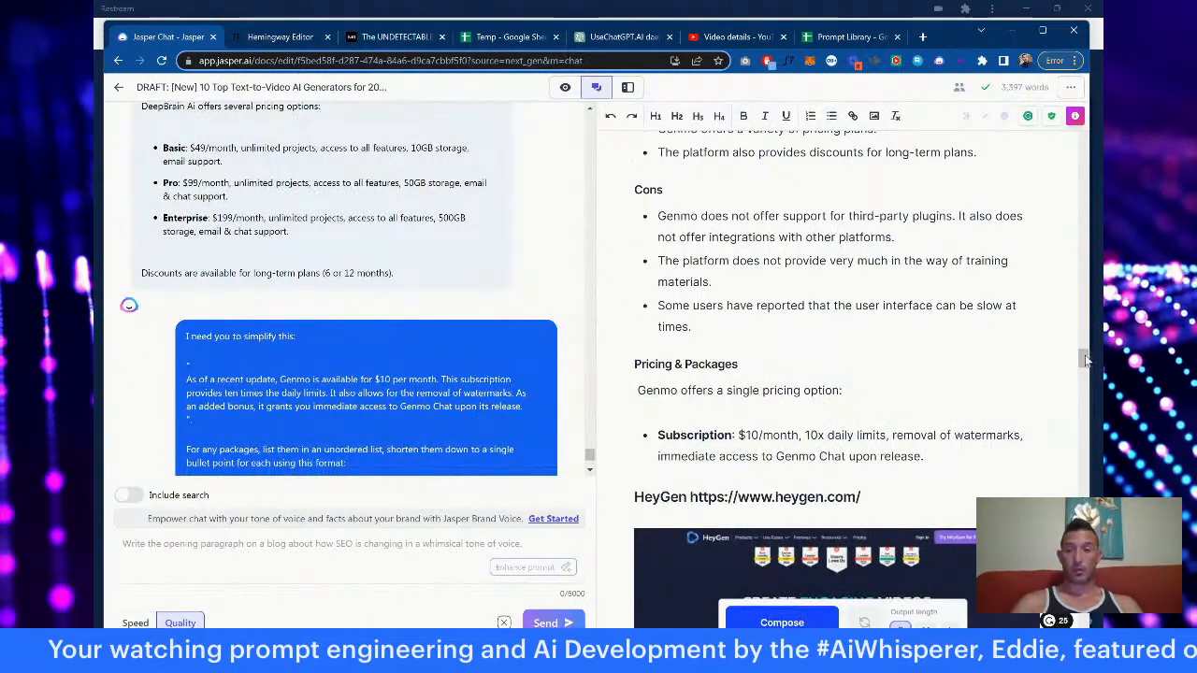
left_click(290, 37)
left_click(201, 39)
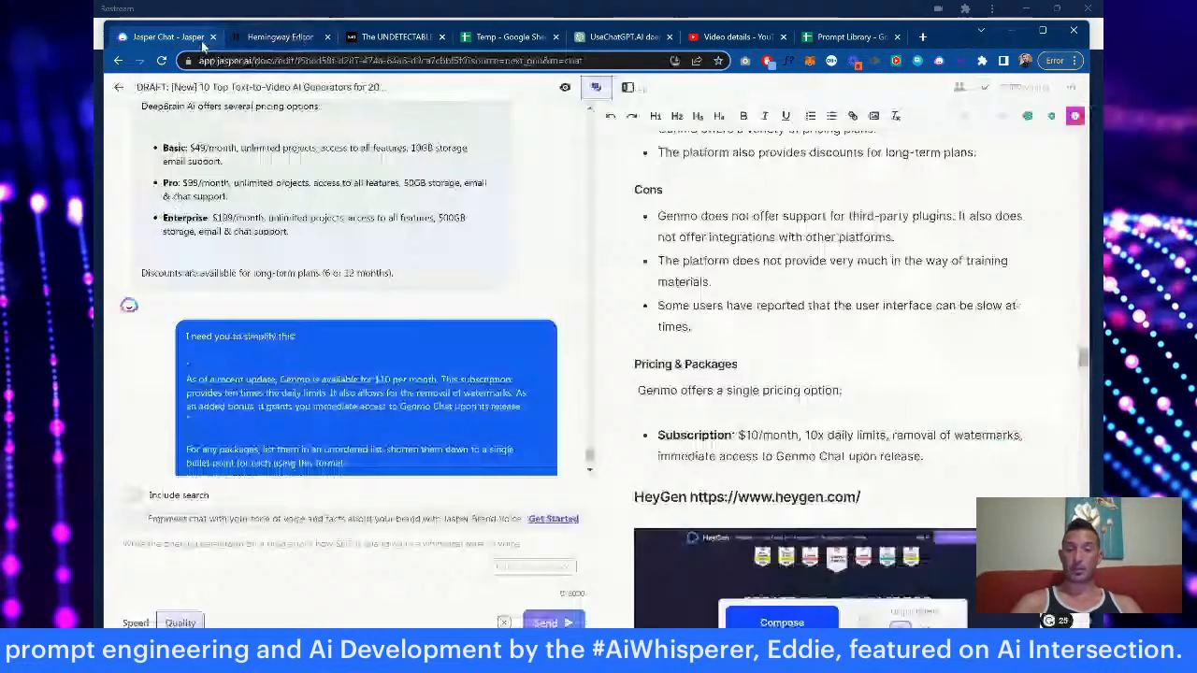